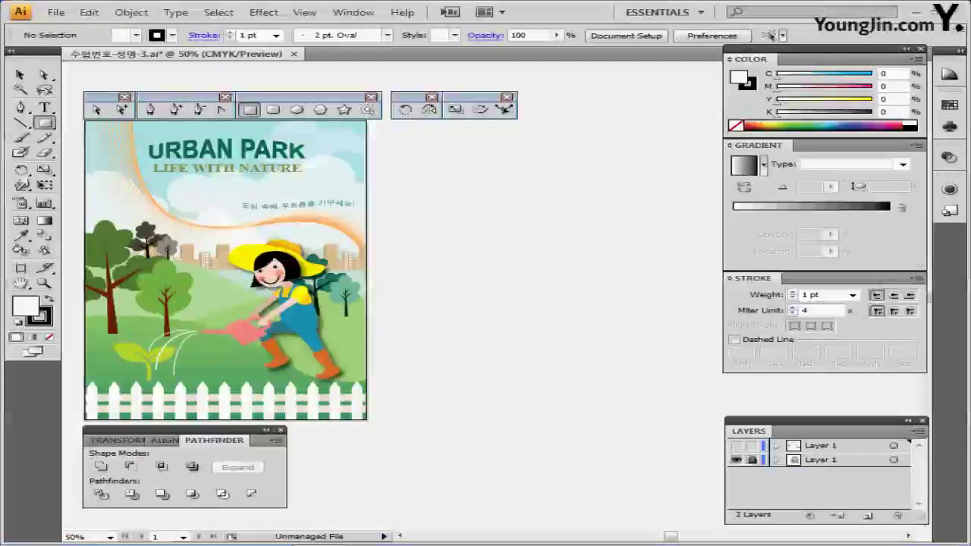
Step: Hide the layer with the finished poster and show the working layer above it with the blank artboard
key(ctrl+plus)
key(ctrl+plus)
drag(607, 318, 295, 241)
click(736, 460)
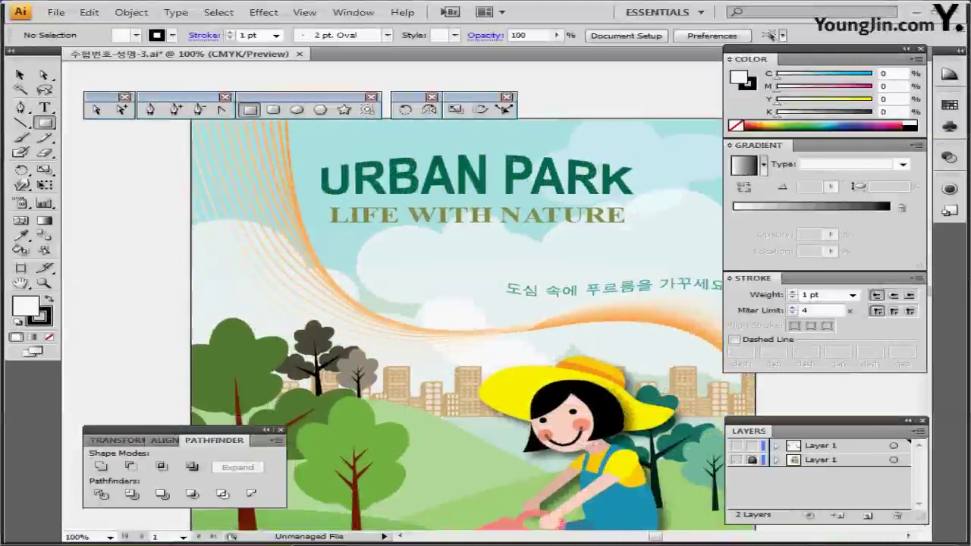
click(737, 446)
drag(531, 303, 440, 317)
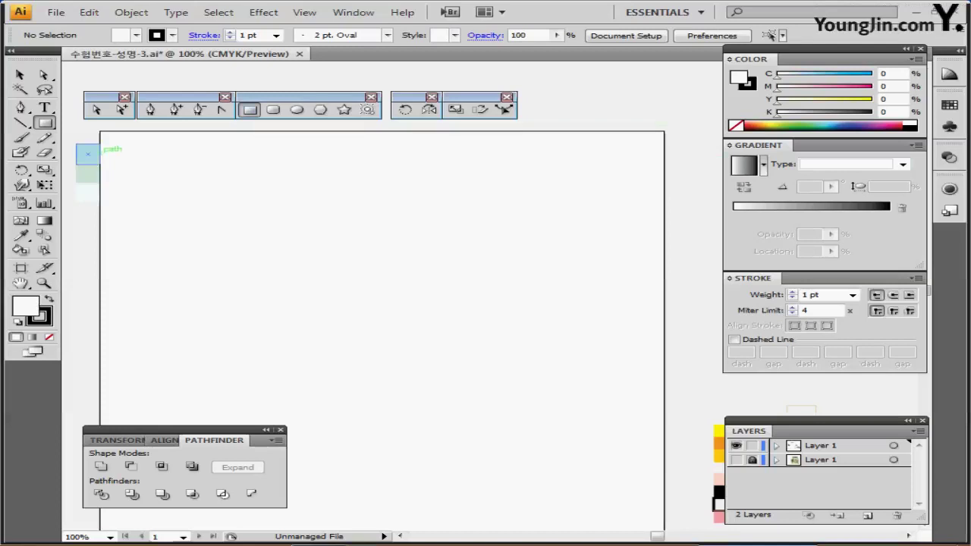
Step: Draw a 210 × 297 mm rectangle from the artboard's upper-left corner using the light blue swatch's fill, and save the file
click(87, 153)
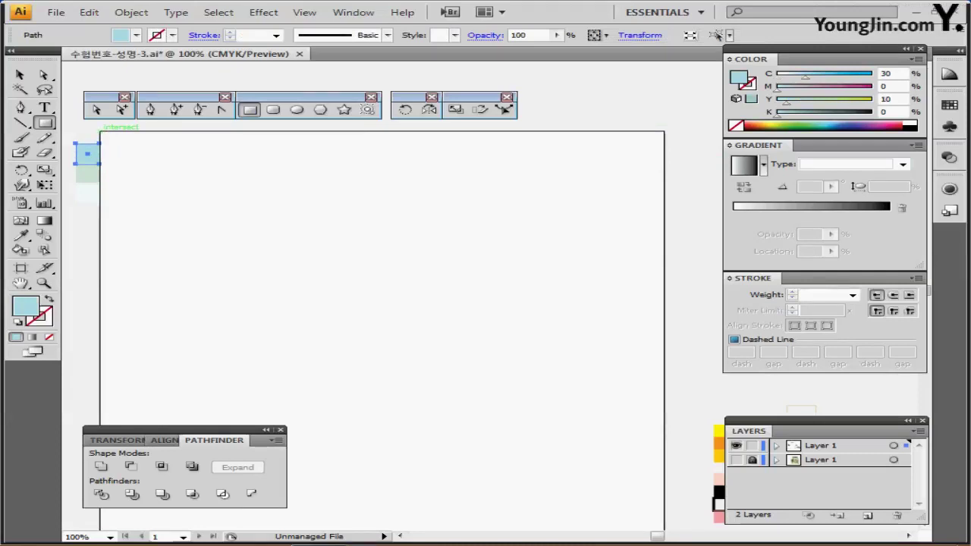
click(100, 131)
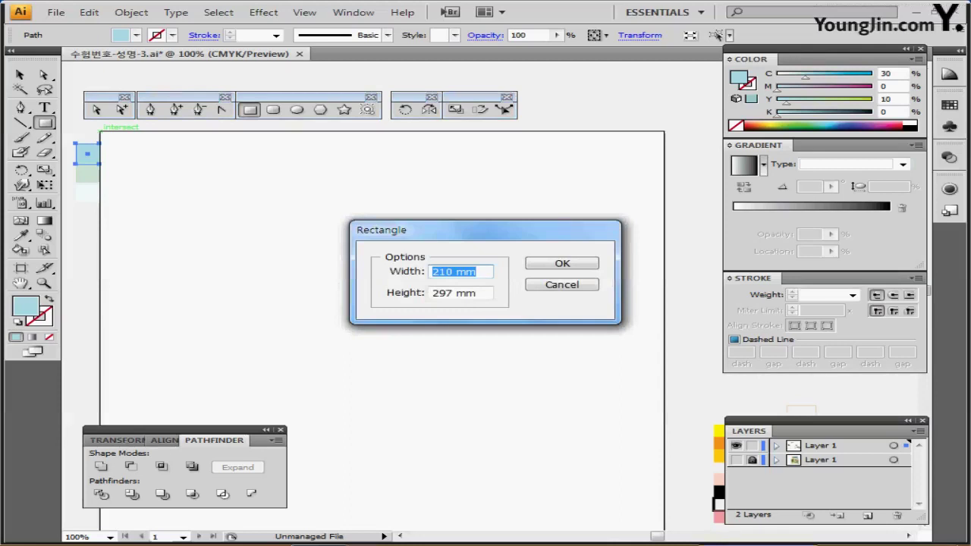
key(Tab)
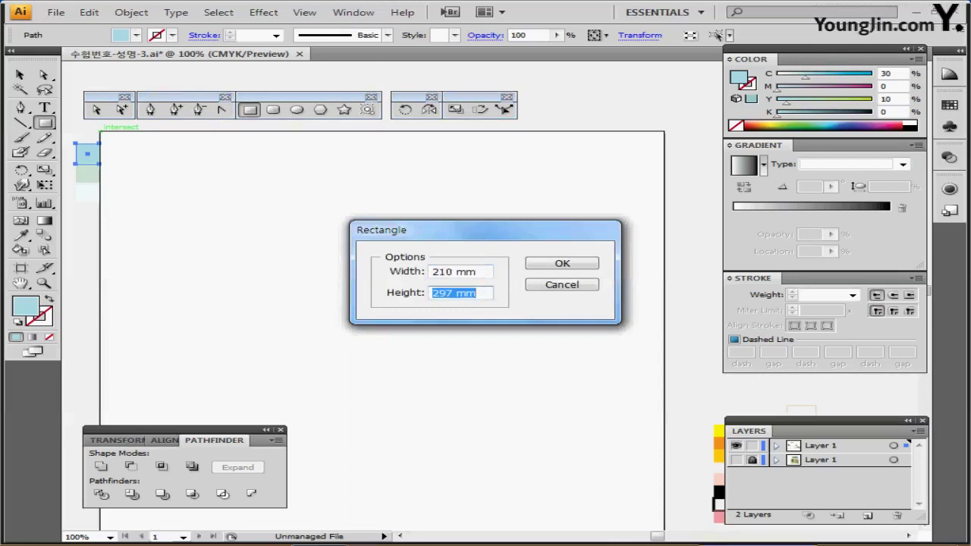
key(Return)
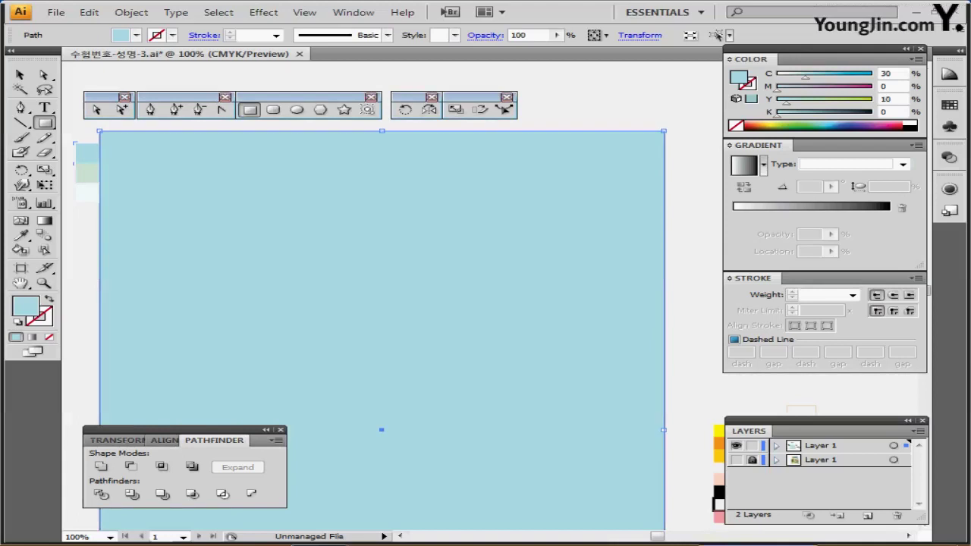
key(ctrl+s)
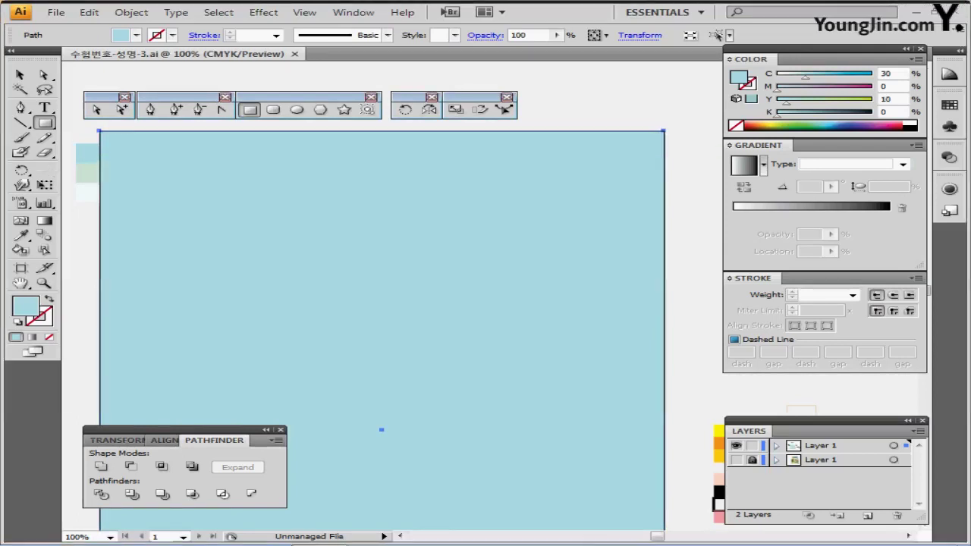
Step: Show the guides and add two gradient mesh points to the rectangle, at about X 54, Y -77 mm and X 156, Y -164 mm
key(ctrl+semicolon)
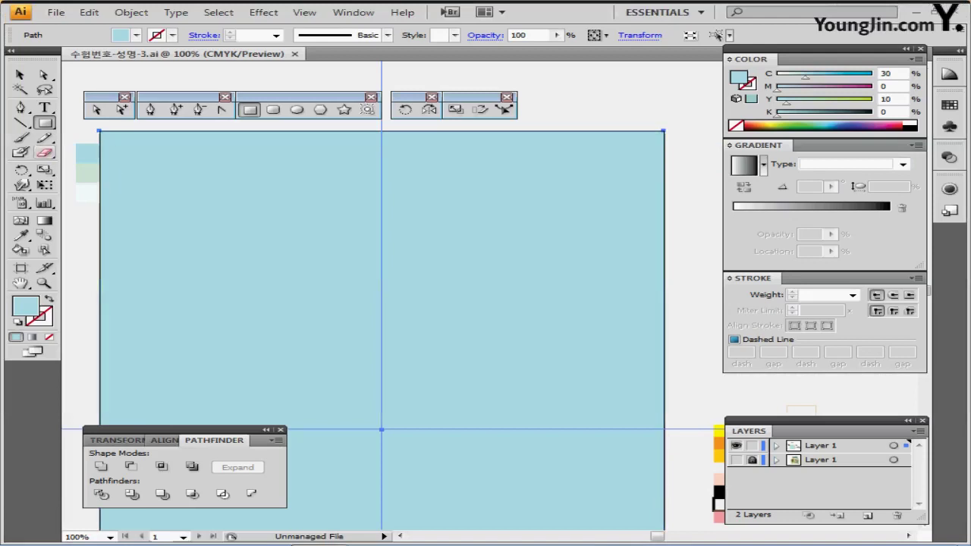
click(21, 221)
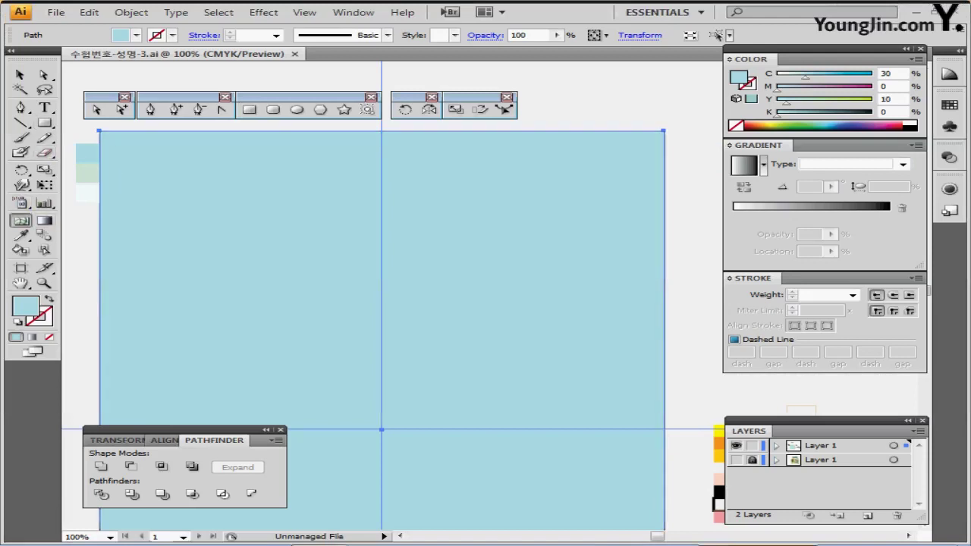
key(ctrl+minus)
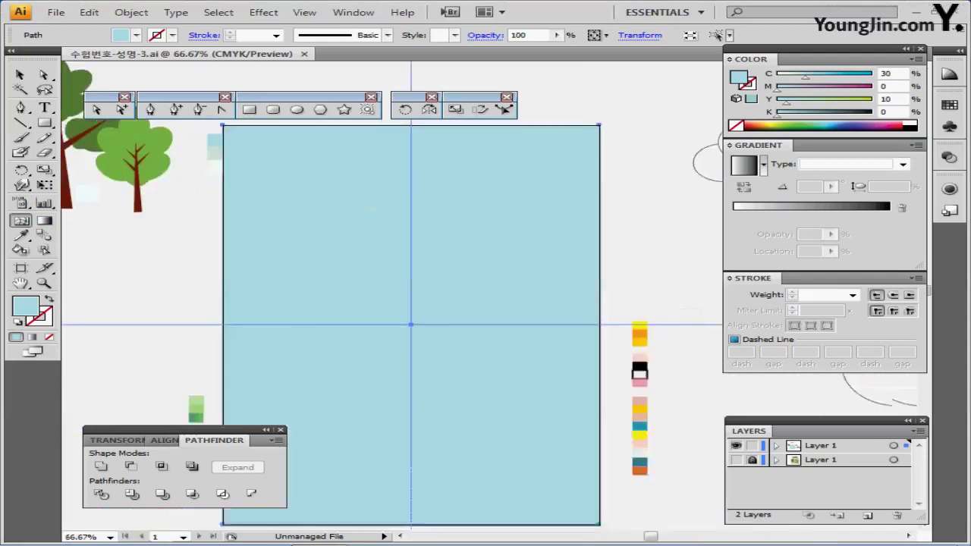
click(267, 430)
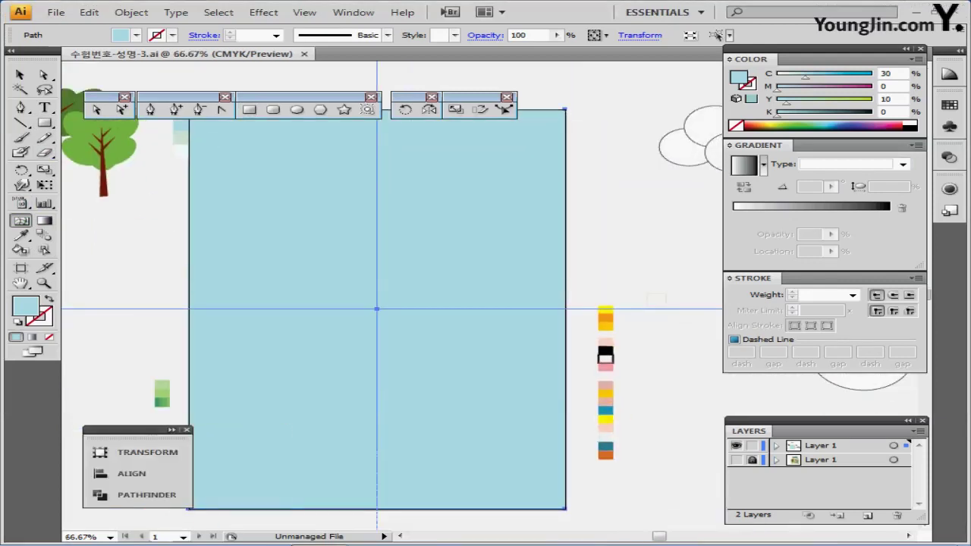
drag(377, 309, 384, 323)
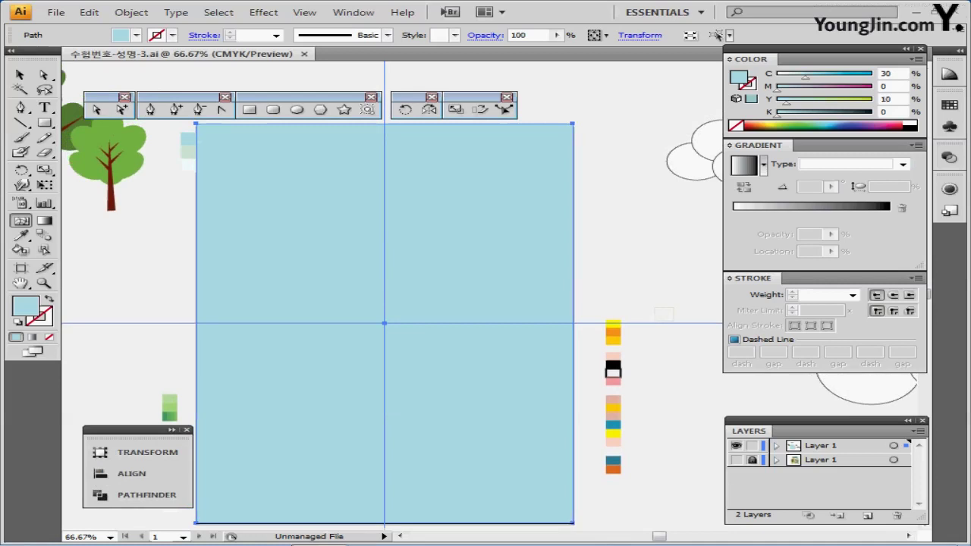
click(293, 226)
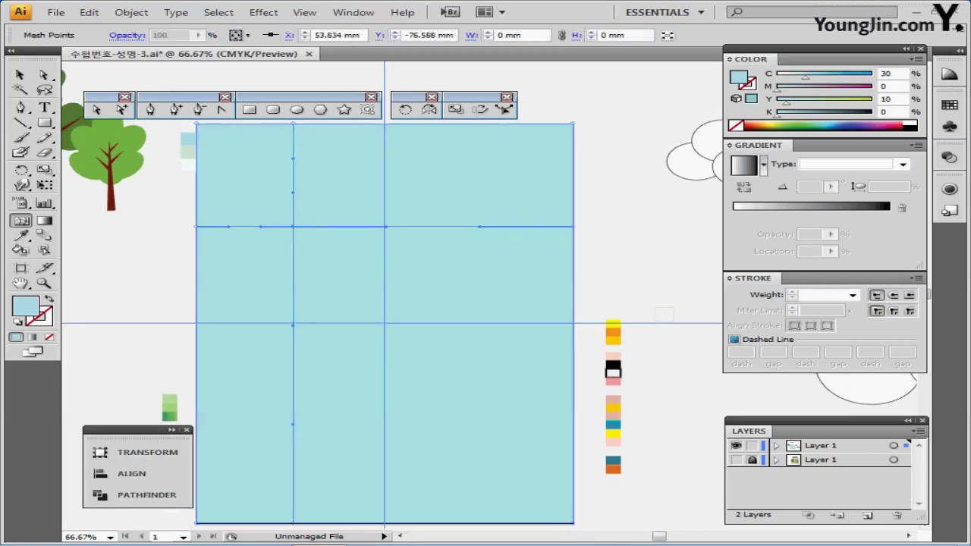
click(476, 344)
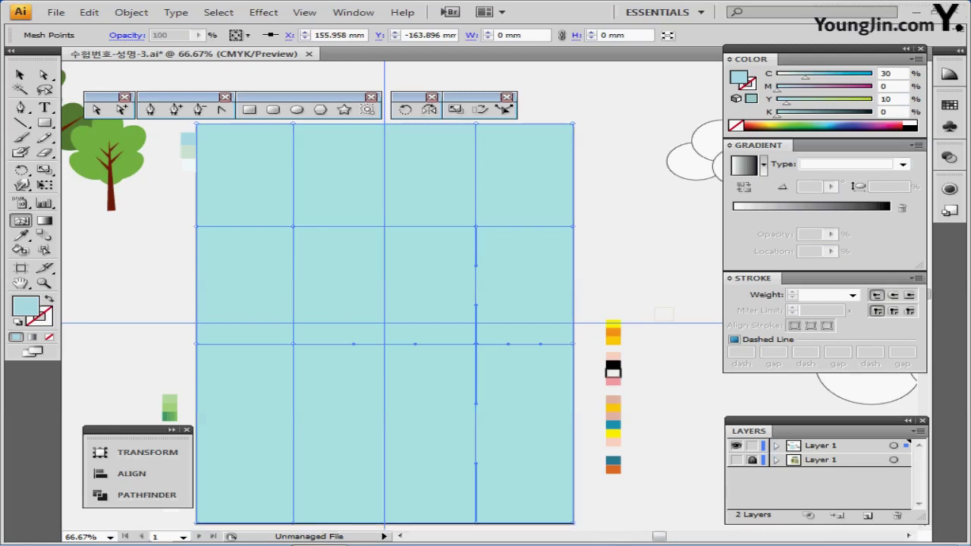
Step: In outline view, select all mesh points on the lower horizontal line, color them with the pale green C20 Y20 swatch, and return to preview
key(ctrl+y)
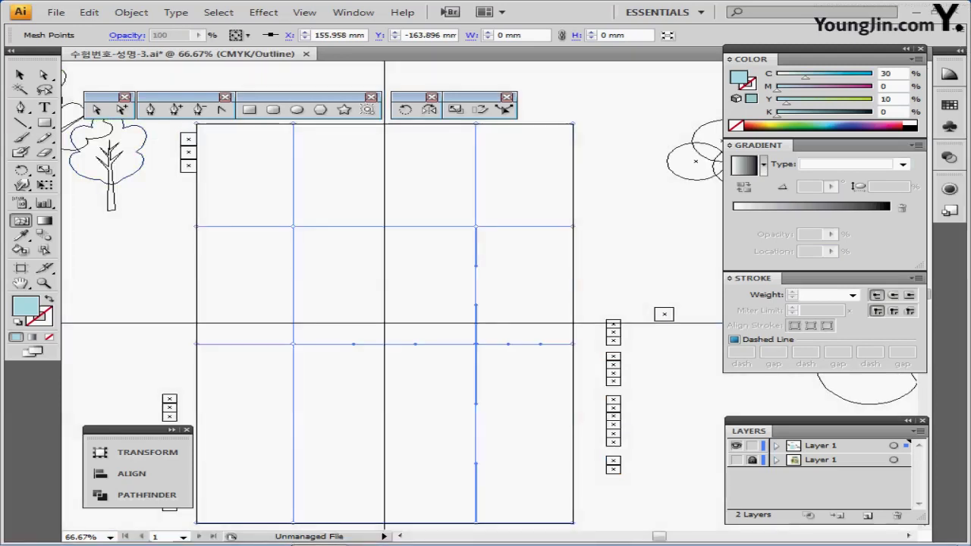
key(a)
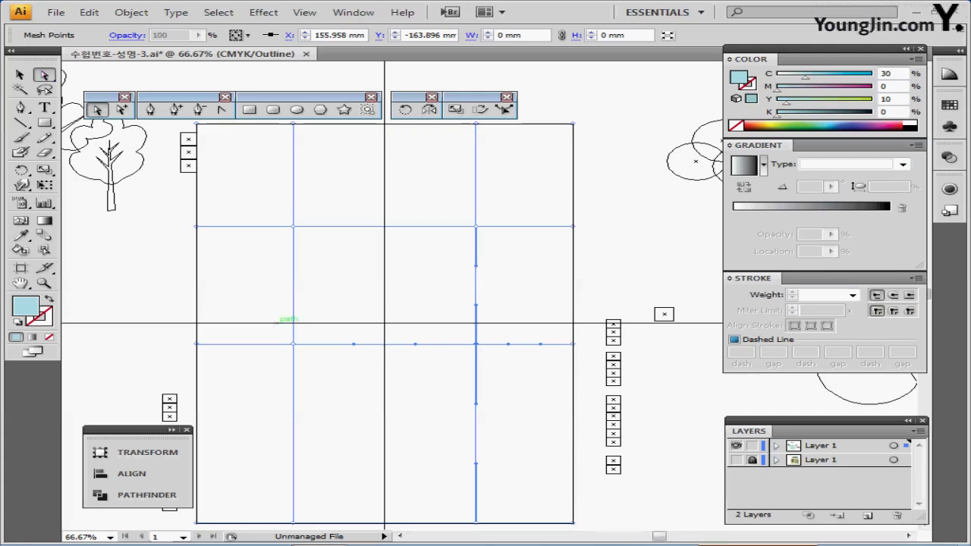
key(ctrl+shift+a)
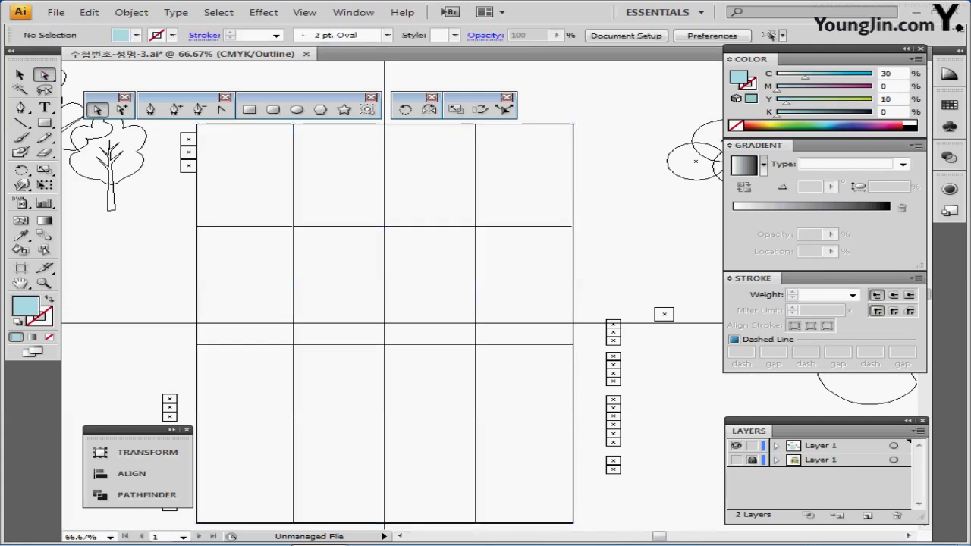
drag(269, 332, 501, 373)
drag(171, 329, 585, 363)
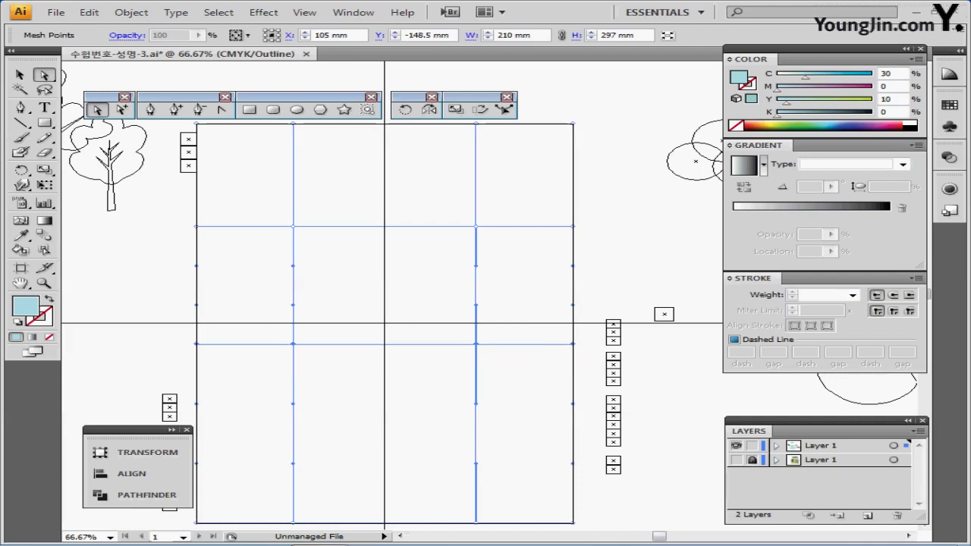
key(i)
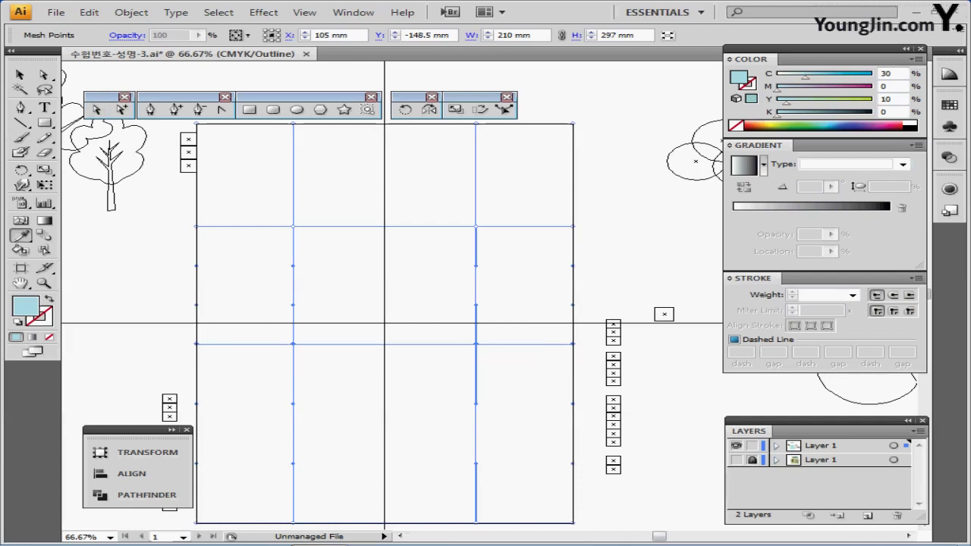
click(190, 150)
key(ctrl+y)
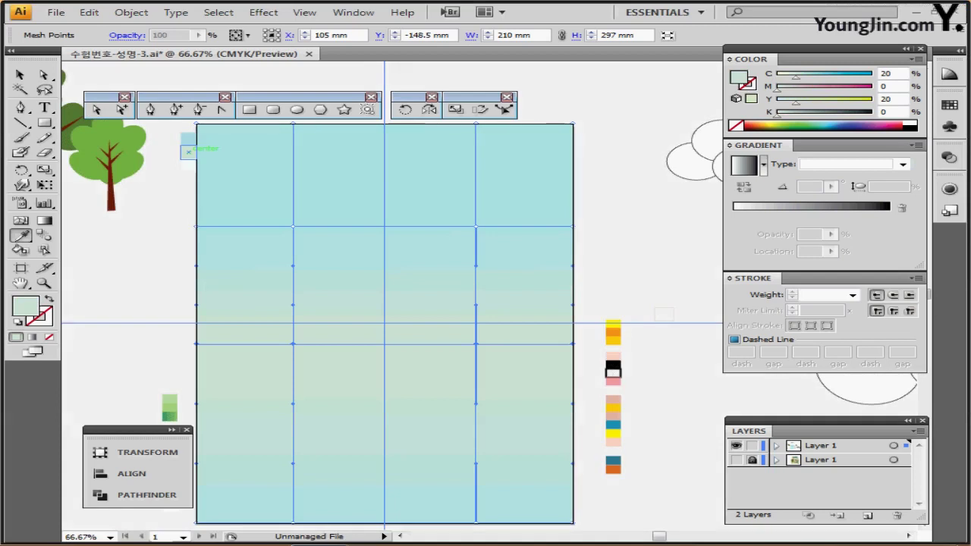
Step: Save the file and, in outline view, move the lower mesh line's two inner points up together to about Y -105 mm
key(a)
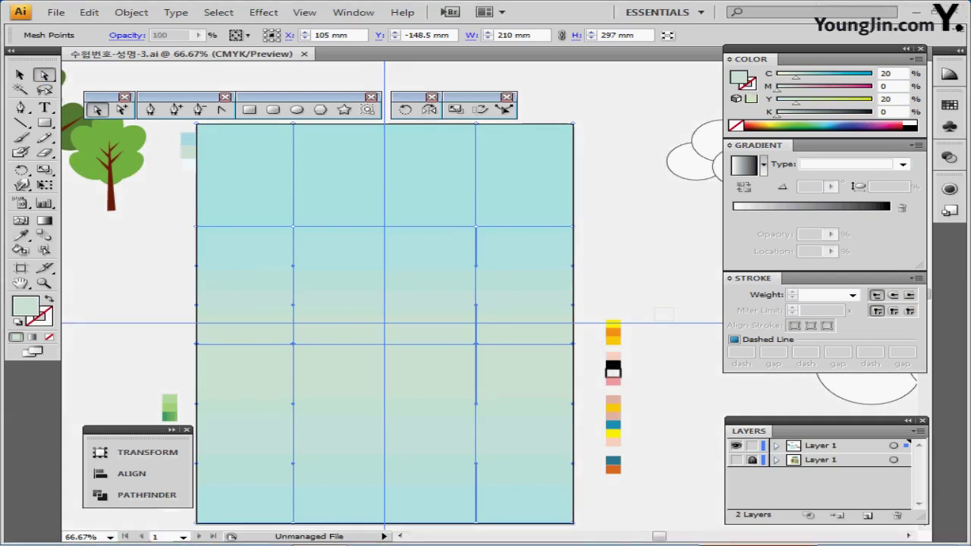
key(ctrl+y)
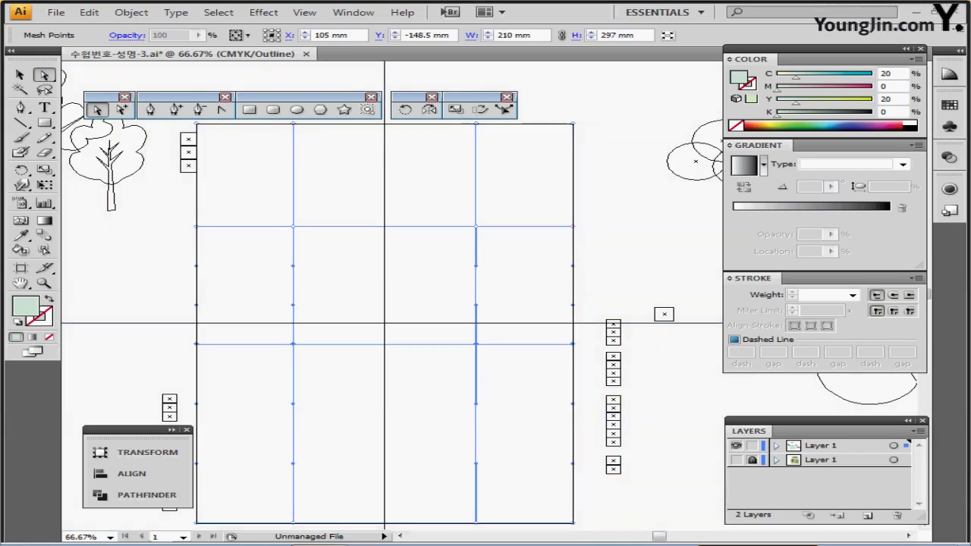
key(ctrl+s)
drag(275, 330, 493, 365)
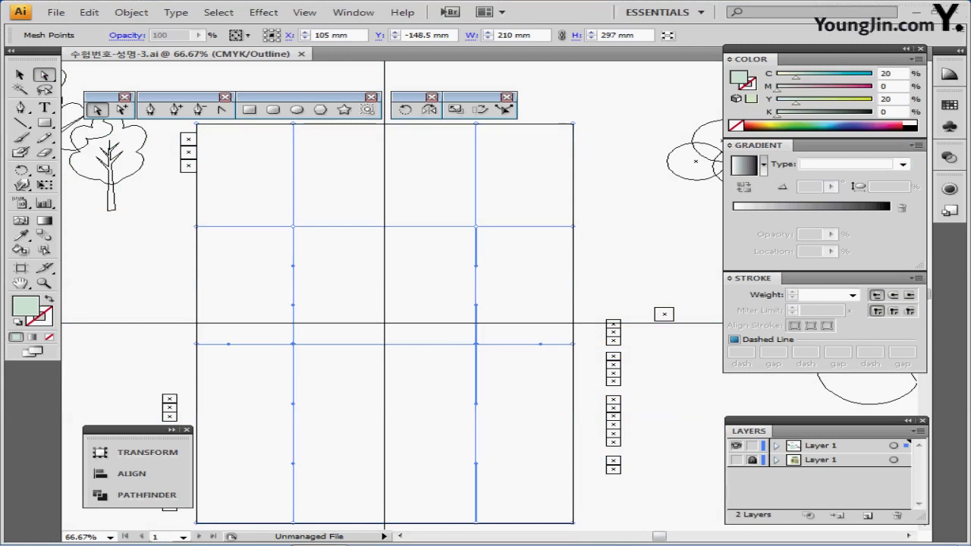
key(Up)
key(Up)
key(Up)
key(Up)
key(Up)
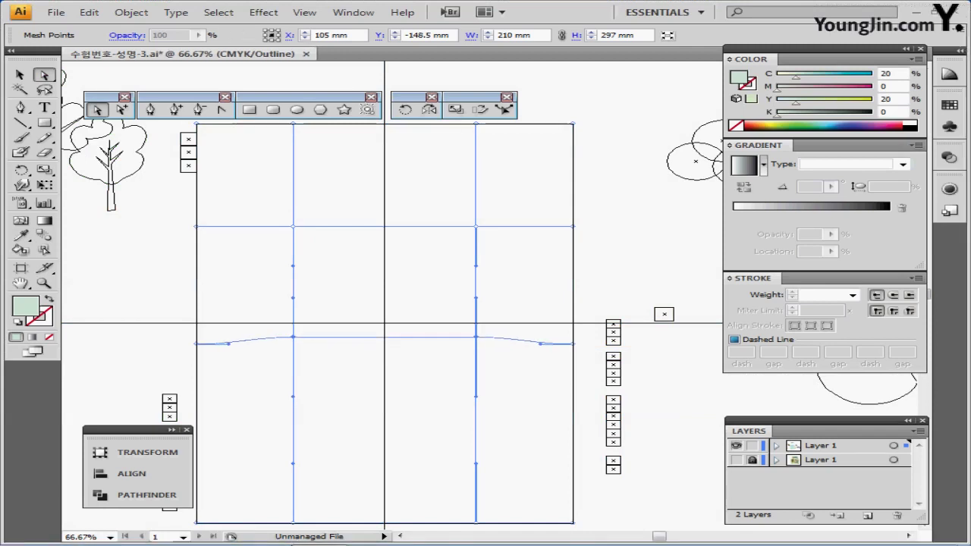
key(Up)
key(Up)
key(Up)
key(Up)
key(Up)
key(Up)
key(Up)
key(Up)
key(Up)
key(Up)
key(Up)
key(Up)
key(Up)
key(Up)
key(Up)
key(Up)
key(Up)
key(Up)
key(Up)
key(Up)
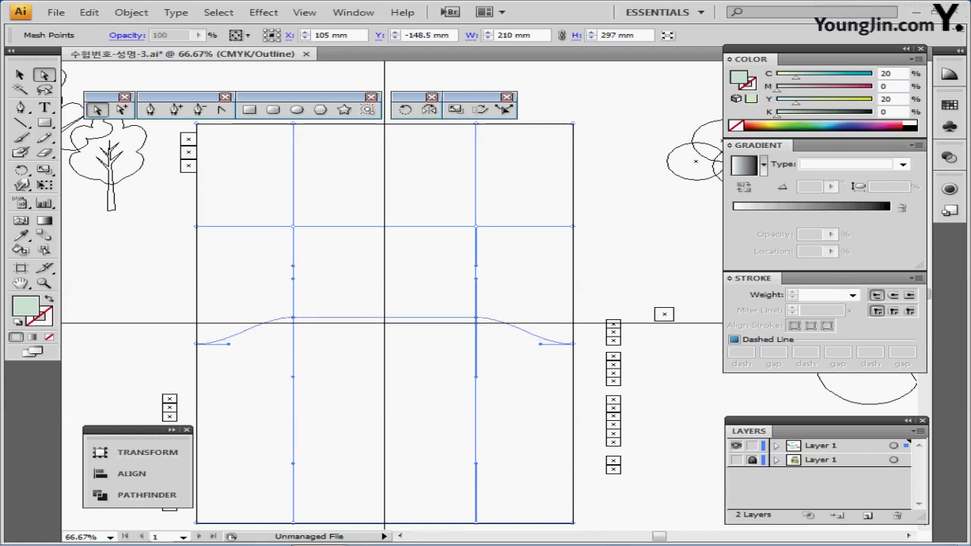
key(Up)
key(Up)
key(Up)
key(Up)
key(Up)
key(Up)
key(Up)
key(Up)
key(Up)
key(Up)
key(Up)
key(Up)
key(Up)
key(Up)
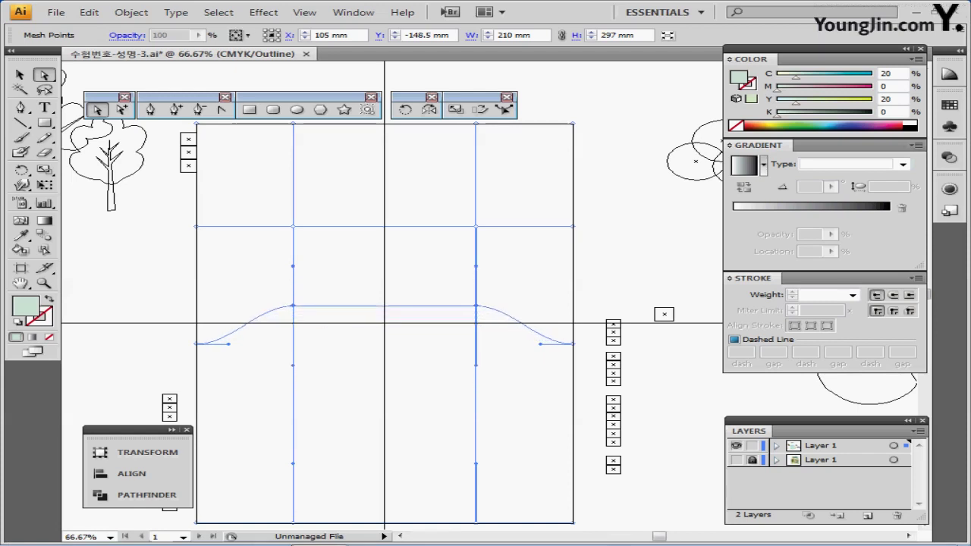
key(Up)
key(Up)
key(Up)
key(Up)
key(Up)
key(Up)
key(Up)
key(Up)
key(Up)
key(Up)
key(Up)
key(Up)
key(Up)
key(Up)
key(Up)
key(Up)
key(Up)
key(Up)
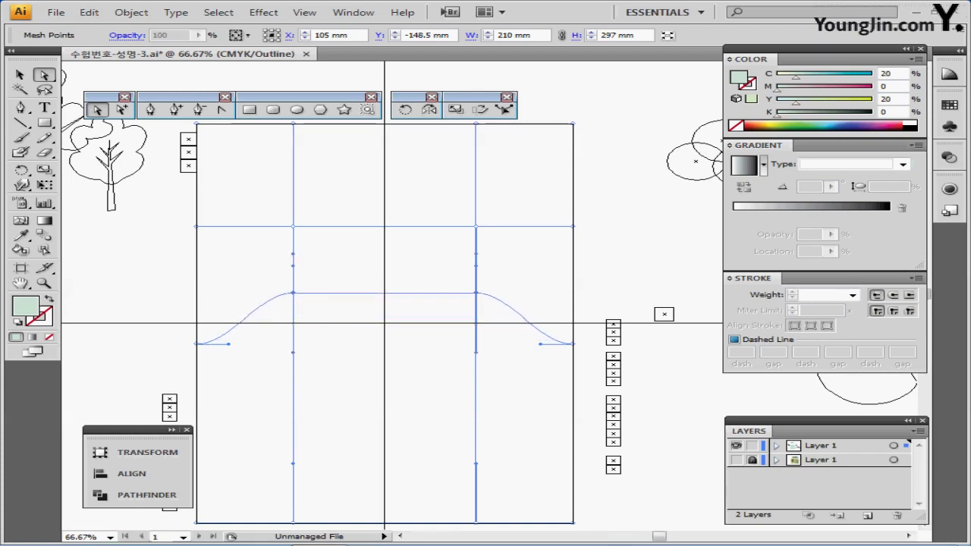
key(Up)
key(Up)
key(Up)
key(Up)
key(Up)
key(Up)
key(Up)
key(Up)
key(Up)
key(Up)
key(Up)
key(Up)
key(Up)
key(Up)
key(Up)
key(Up)
key(Up)
key(Up)
key(Up)
key(Up)
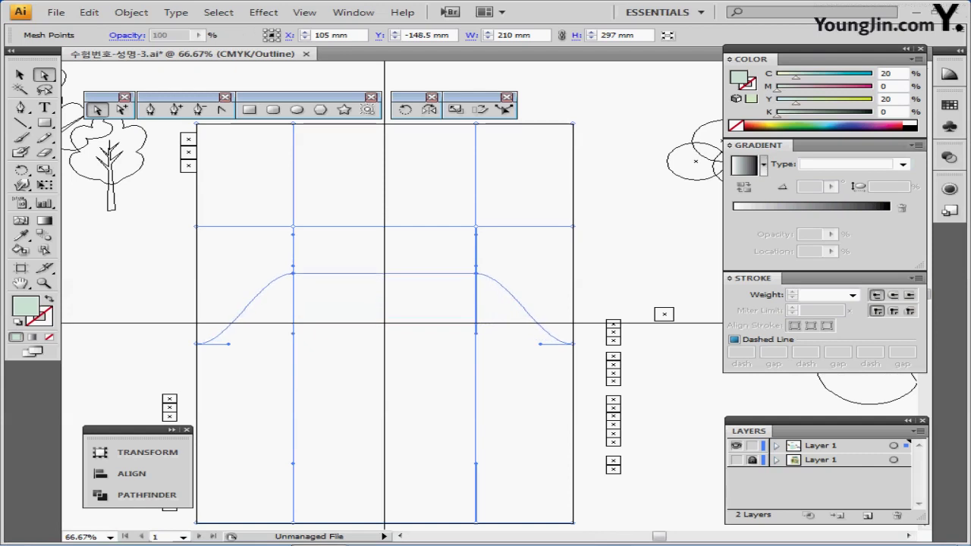
key(Up)
key(Up)
key(Up)
key(Up)
key(Up)
key(Up)
key(Up)
key(Up)
key(Up)
key(Up)
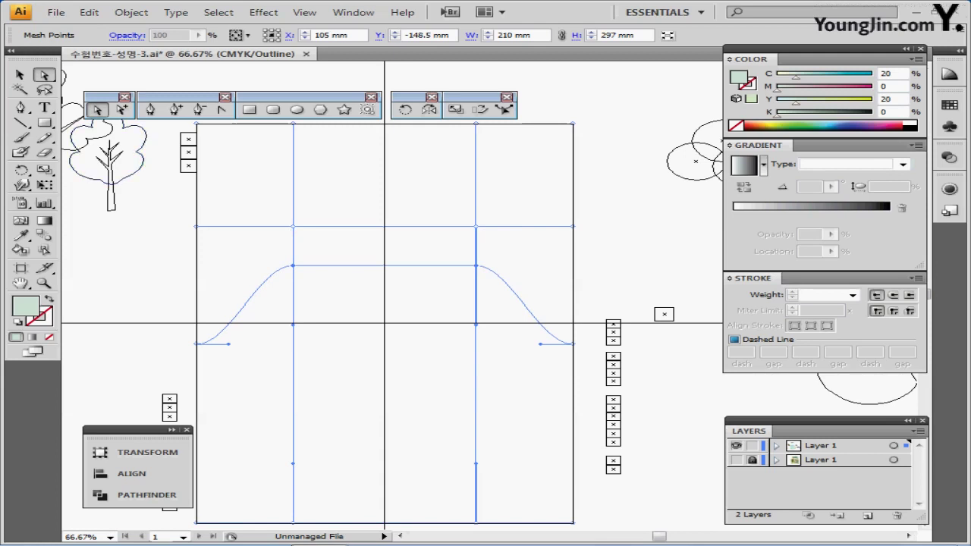
Step: Tilt the inward direction handles of the lower mesh line's left and right edge points upward to straighten the curve ends
click(196, 344)
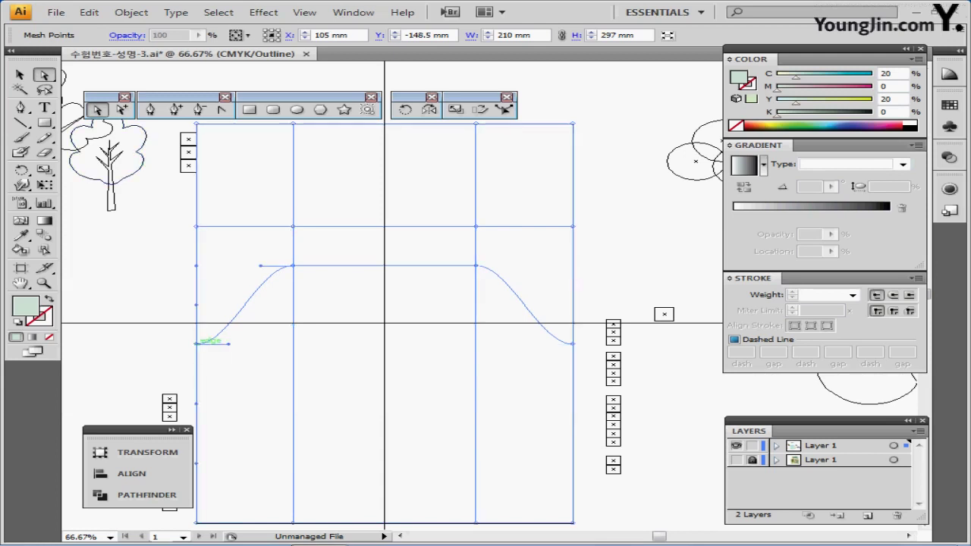
drag(228, 343, 223, 314)
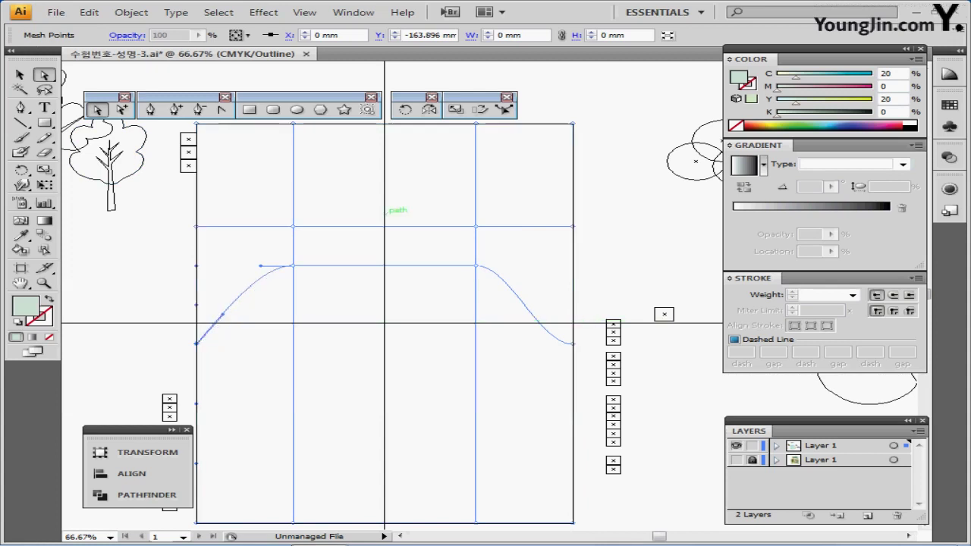
click(573, 344)
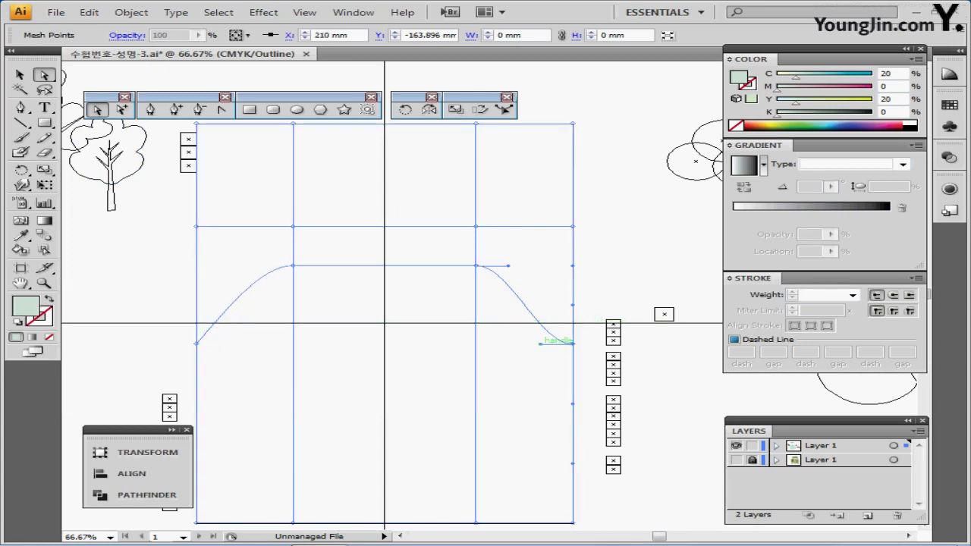
drag(543, 344, 547, 313)
Step: Raise the facing direction handles of the two inner mesh points to form a smooth central arch, and return to preview
click(293, 266)
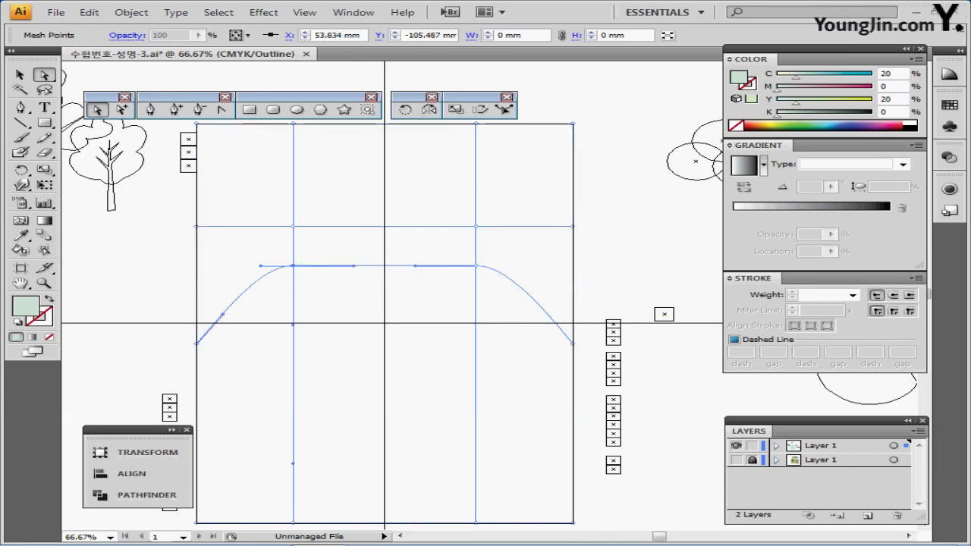
drag(354, 267, 364, 228)
drag(415, 265, 402, 227)
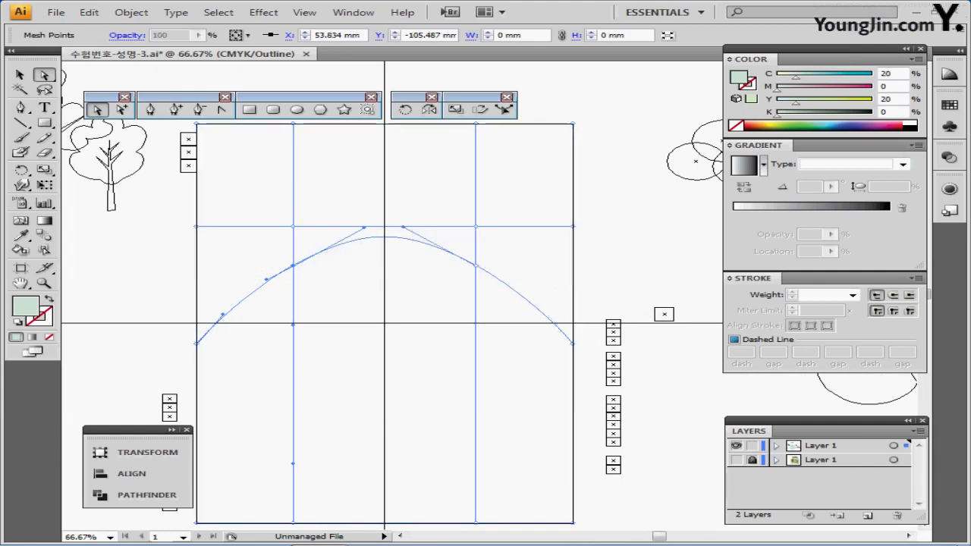
key(ctrl+y)
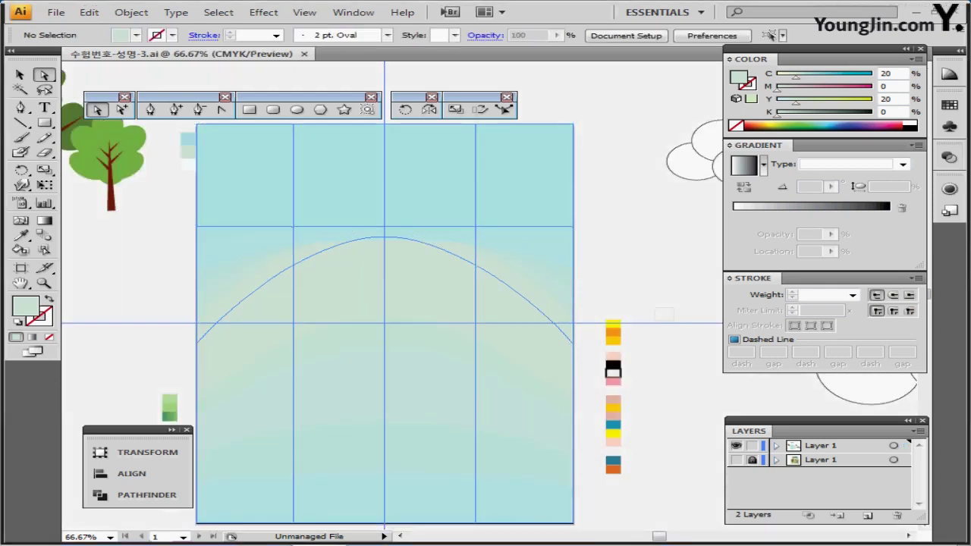
Step: Lower the facing direction handles of the two inner mesh points slightly to flatten the top of the arch
click(384, 232)
key(ctrl+shift+a)
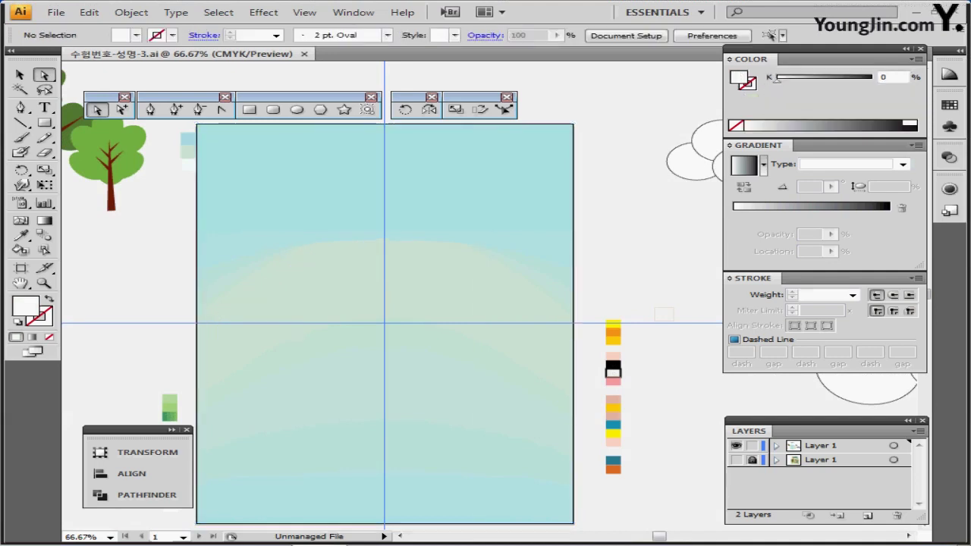
click(293, 266)
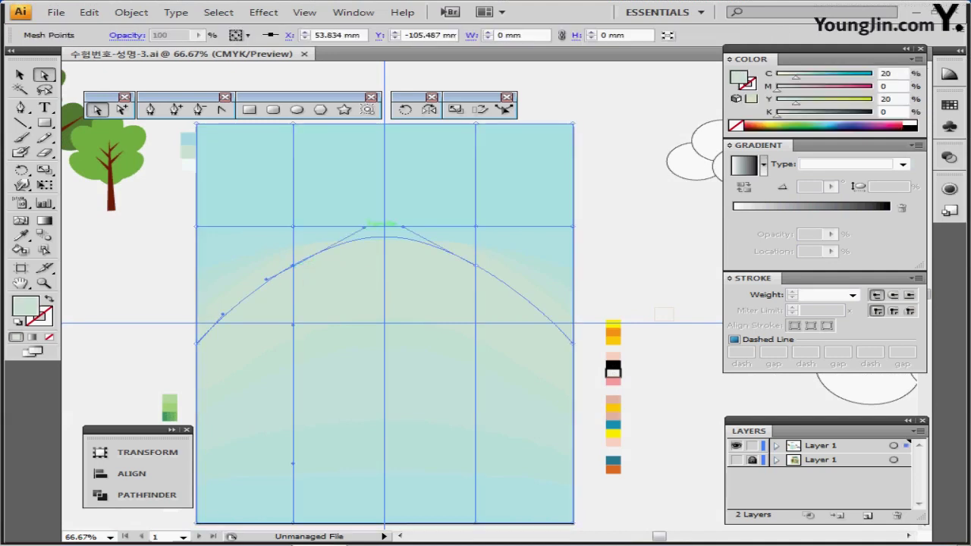
drag(367, 226, 413, 236)
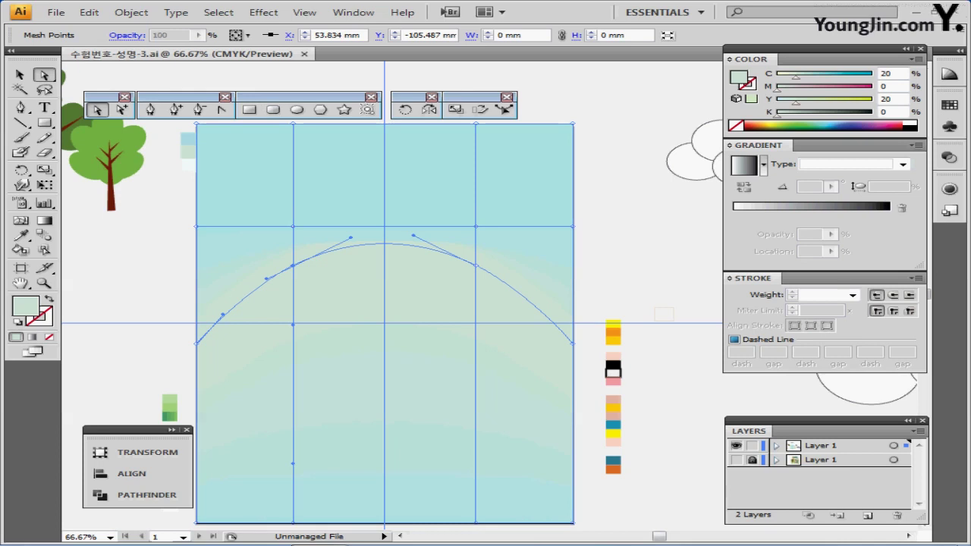
Step: Select all the overlapping ellipses of the large cloud beside the artboard and unite them into one shape
drag(664, 314, 327, 238)
key(ctrl+minus)
key(v)
drag(395, 204, 719, 317)
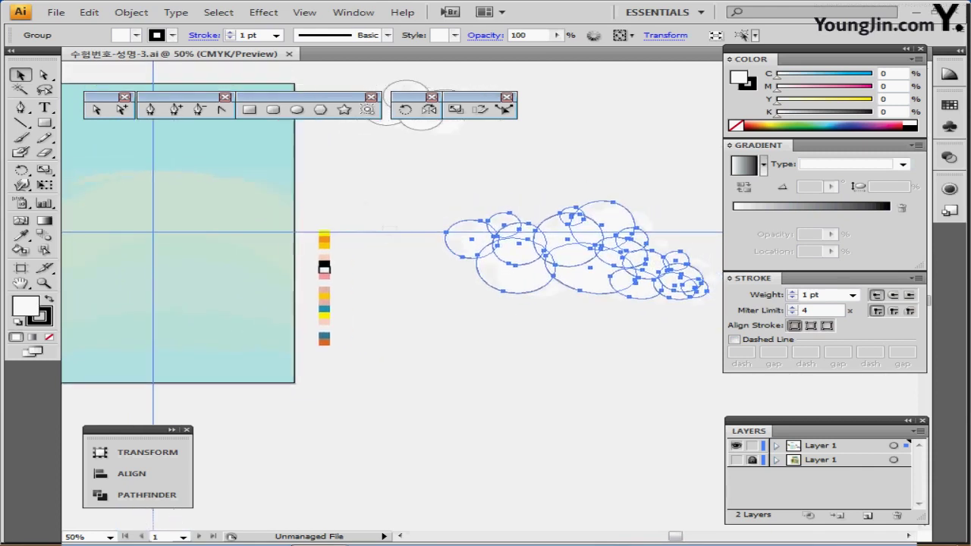
key(ctrl+shift+b)
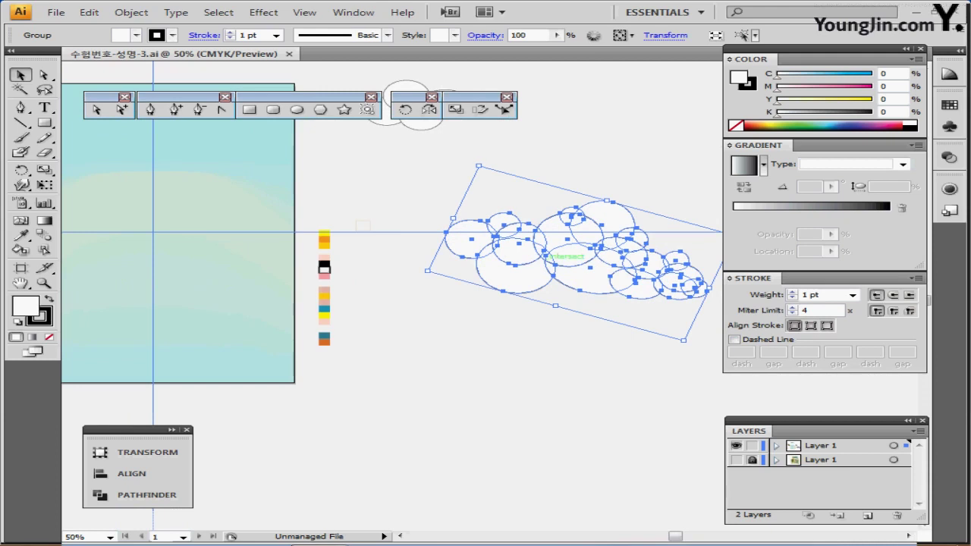
click(147, 494)
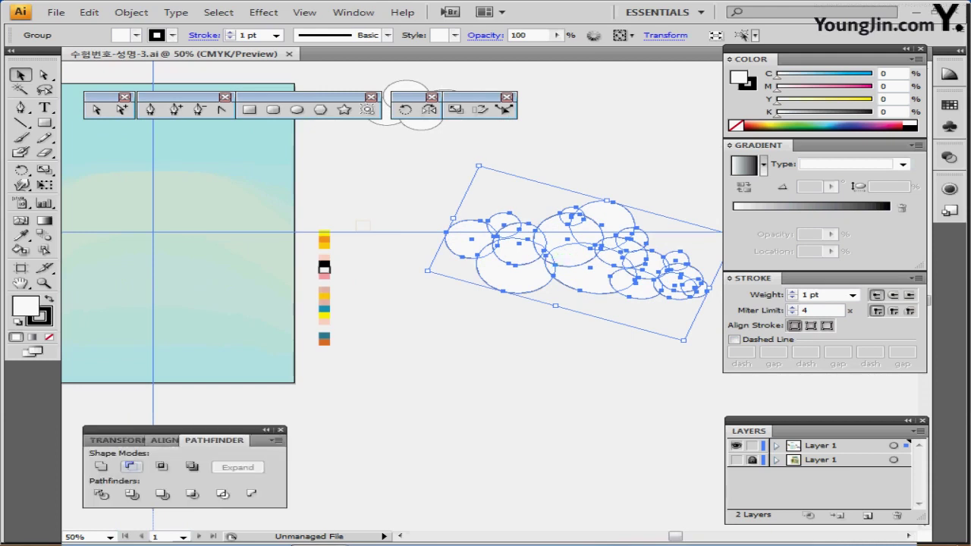
click(101, 466)
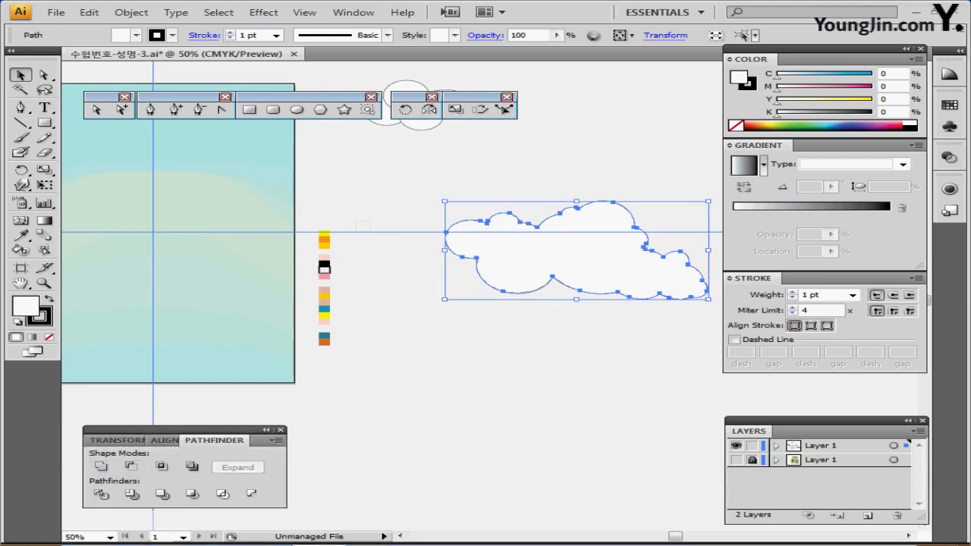
Step: Remove the united cloud's stroke and set its opacity to 70%
key(x)
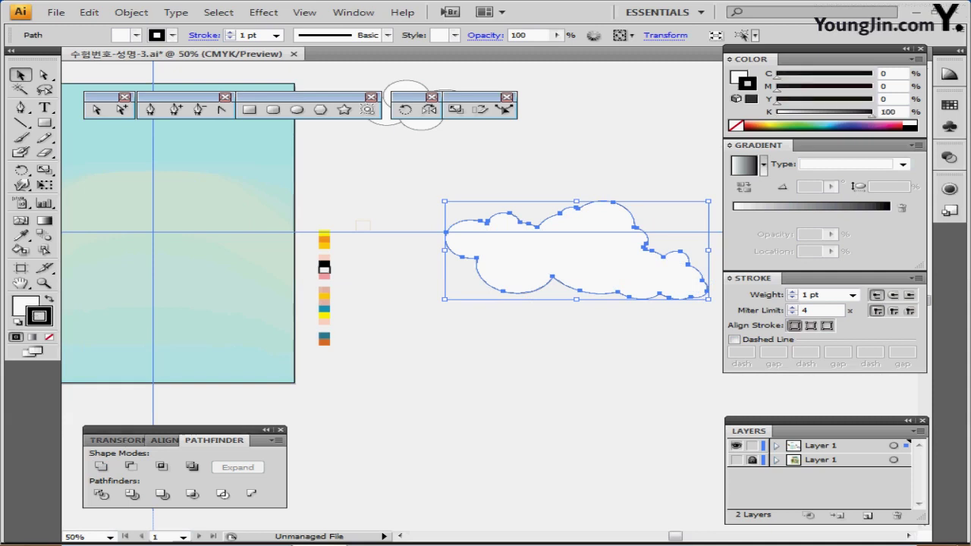
key(slash)
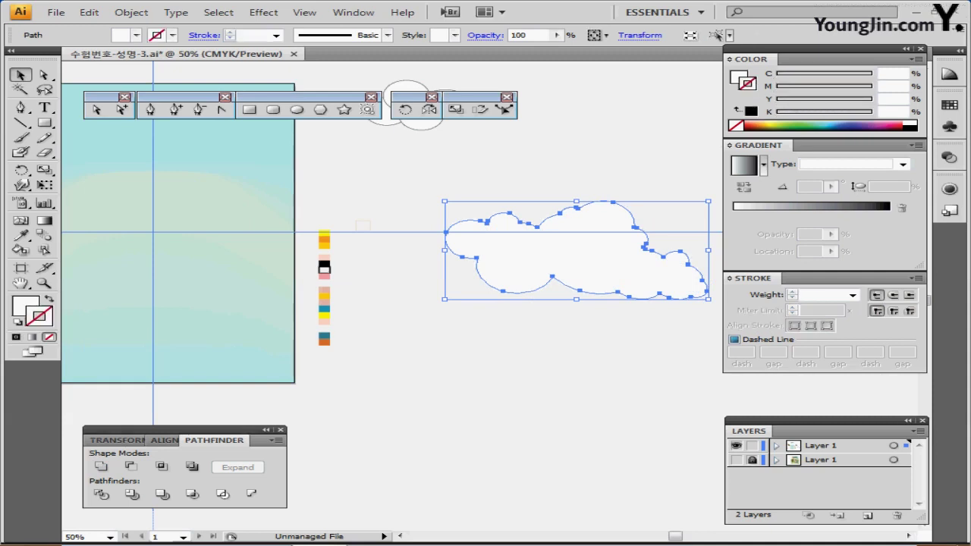
drag(536, 35, 456, 35)
text(70)
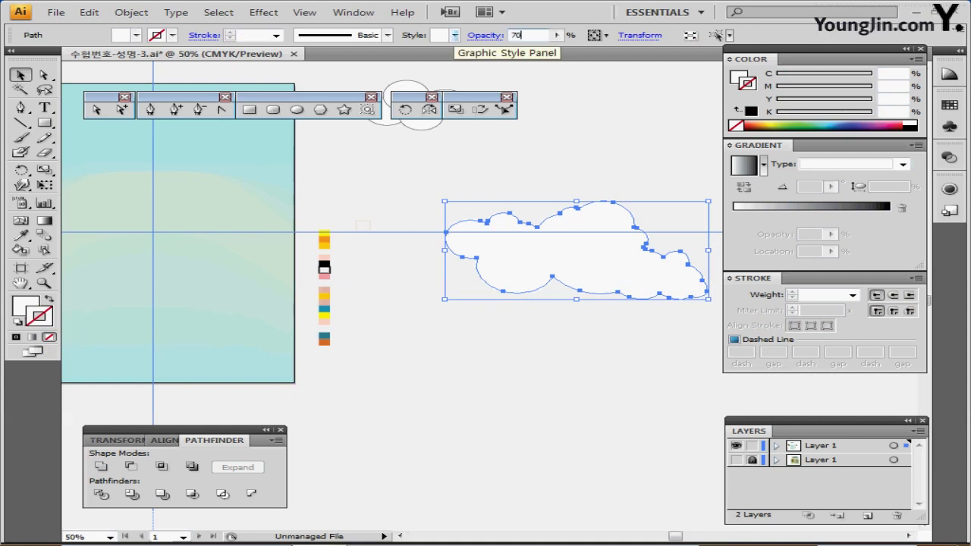
key(Return)
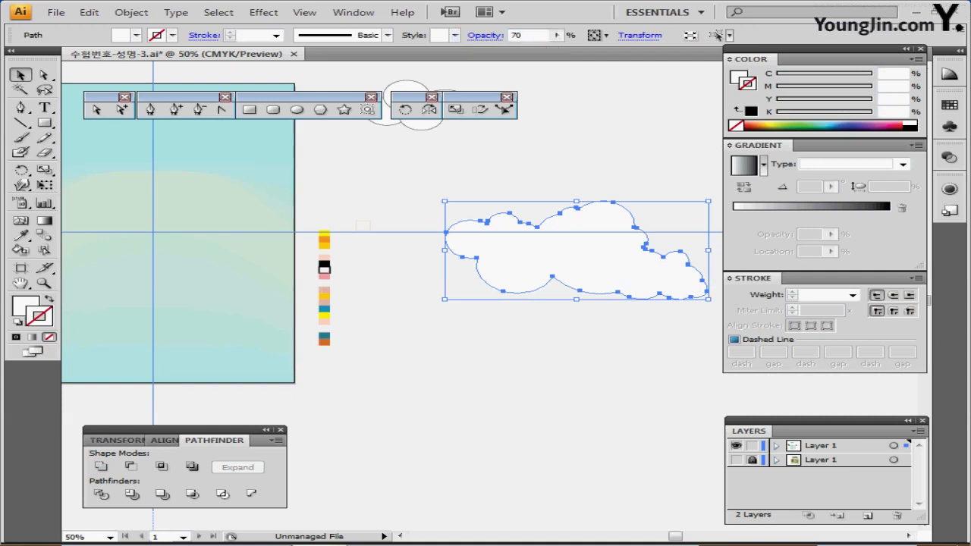
Step: Move the cloud across the poster's upper right edge and, in outline view, nudge it to match the reference artwork's cloud
drag(559, 275, 417, 243)
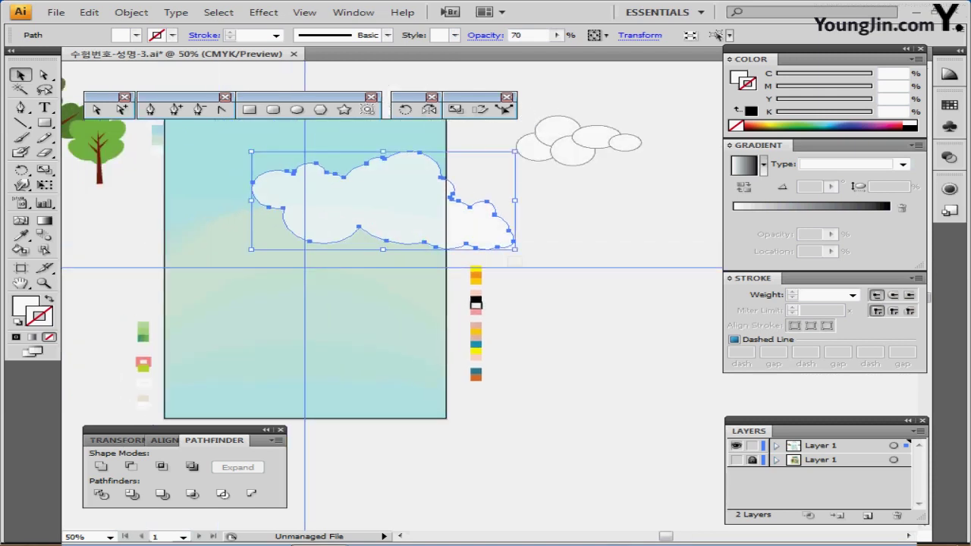
key(ctrl+y)
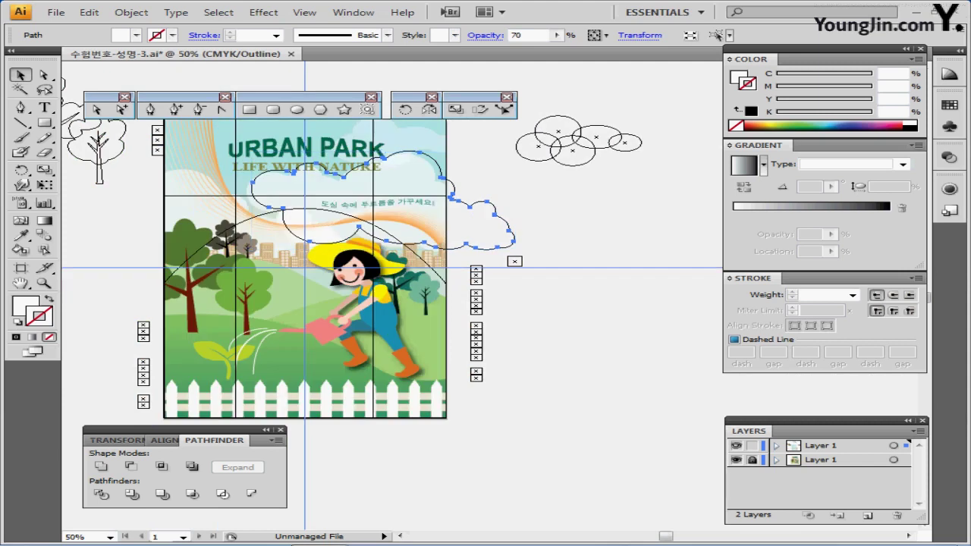
key(Left)
key(Left)
key(Left)
key(Left)
key(Left)
key(Left)
key(Left)
key(Left)
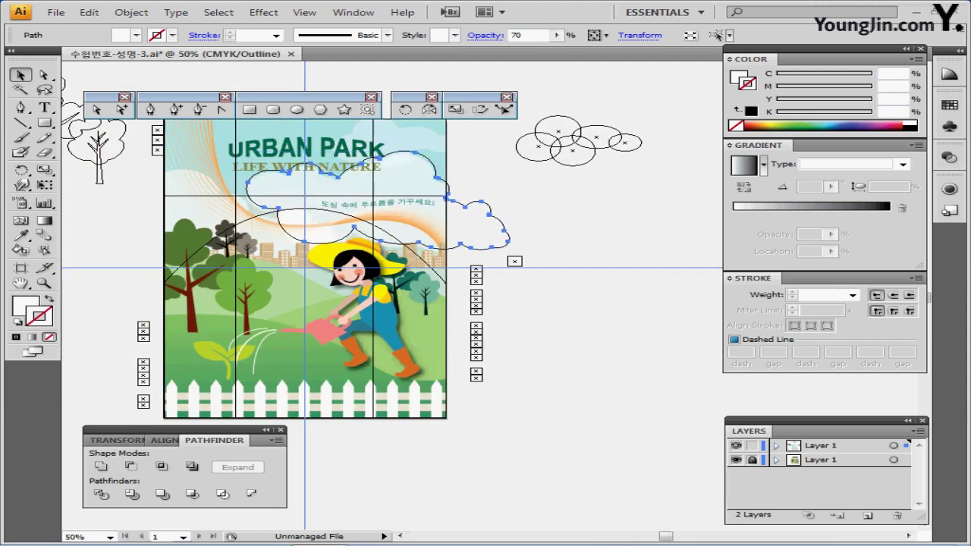
key(Left)
key(Left)
key(Left)
key(Left)
key(Left)
key(Left)
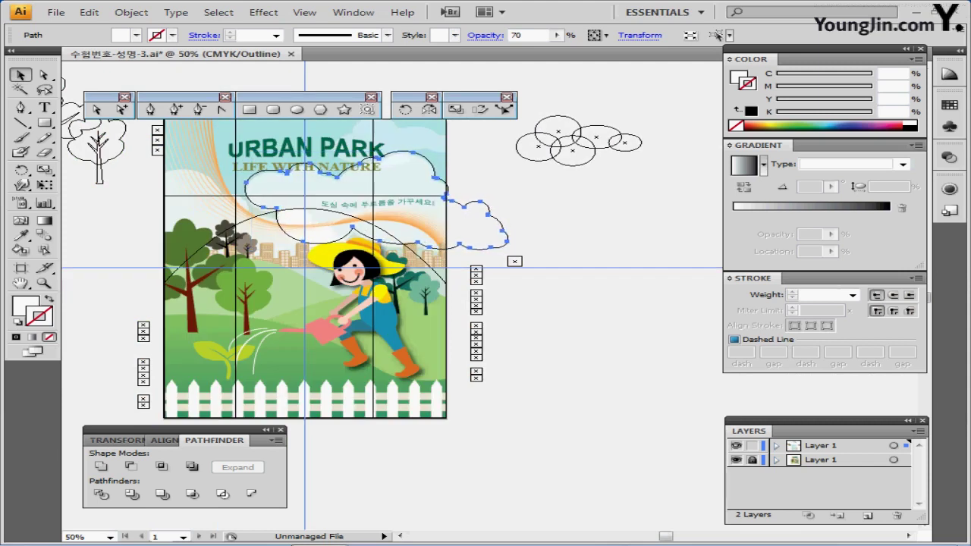
key(Down)
key(Down)
key(Right)
key(Right)
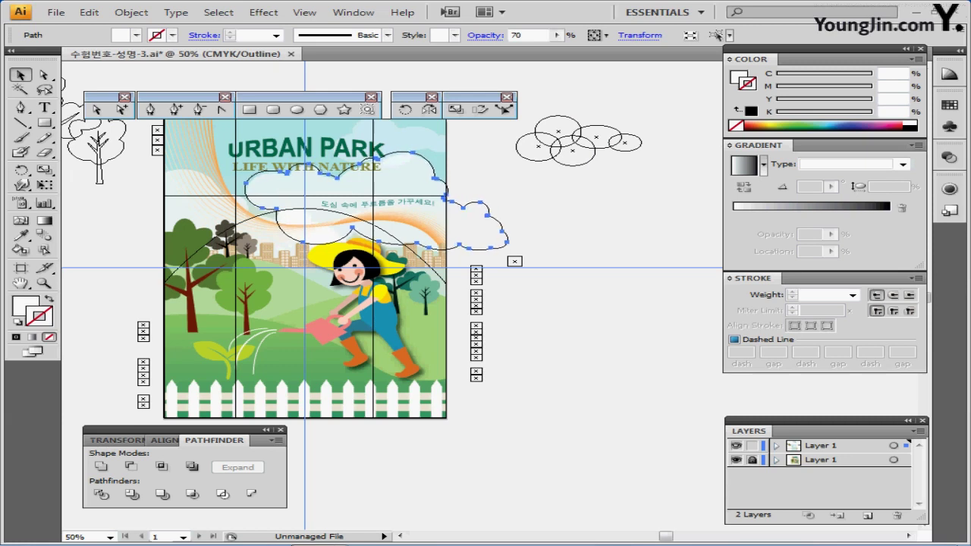
Step: Hide the locked reference layer, return to preview and save the file
key(ctrl+y)
click(735, 460)
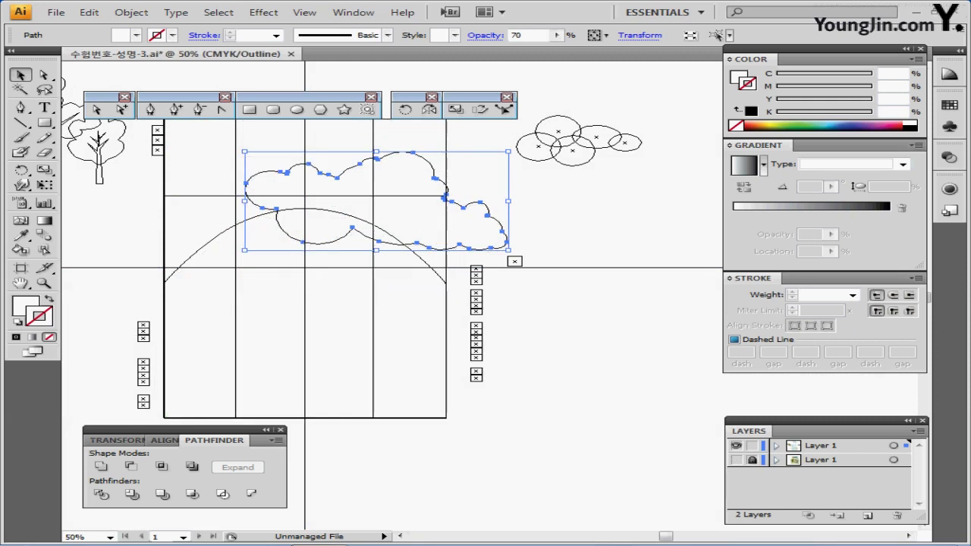
key(ctrl+y)
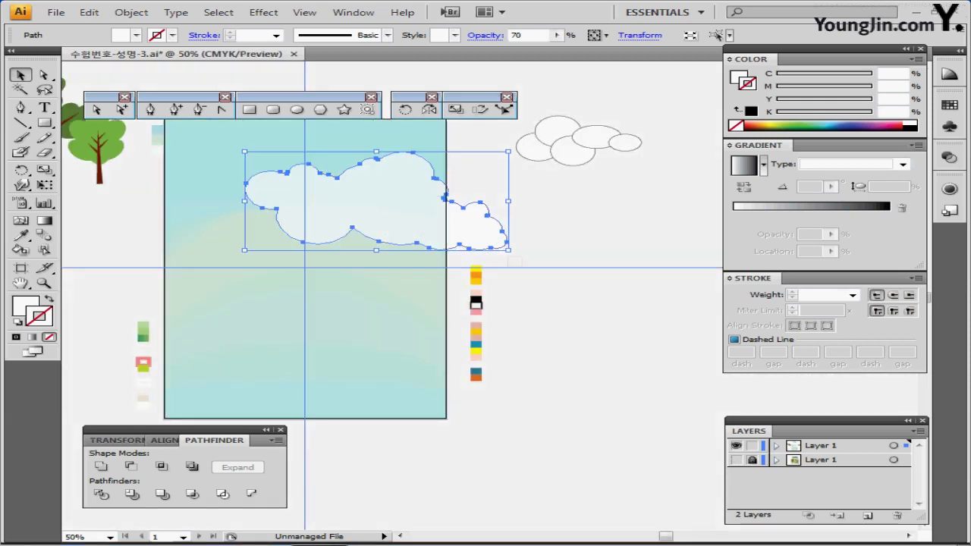
key(ctrl+apostrophe)
key(ctrl+apostrophe)
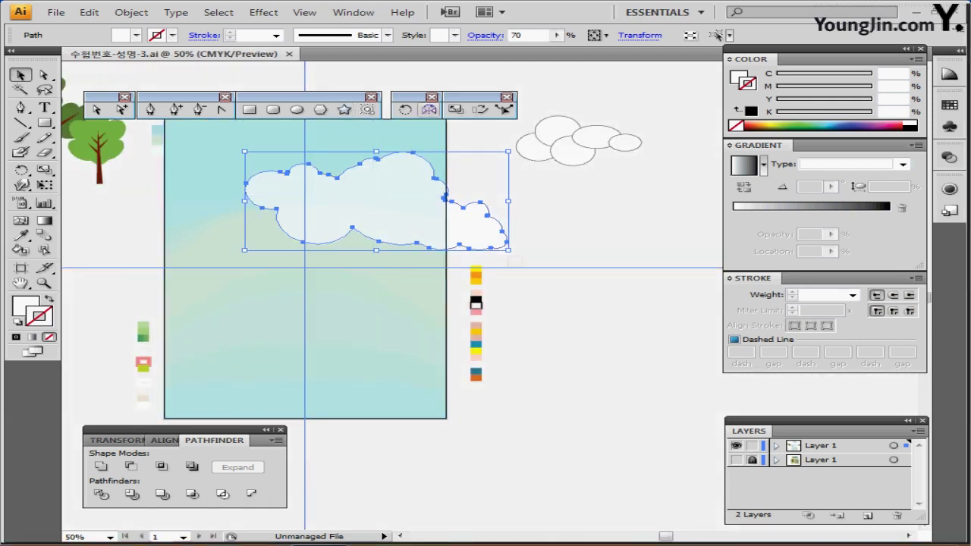
Step: Make a copy of the cloud scaled uniformly to 130%
drag(463, 97, 471, 97)
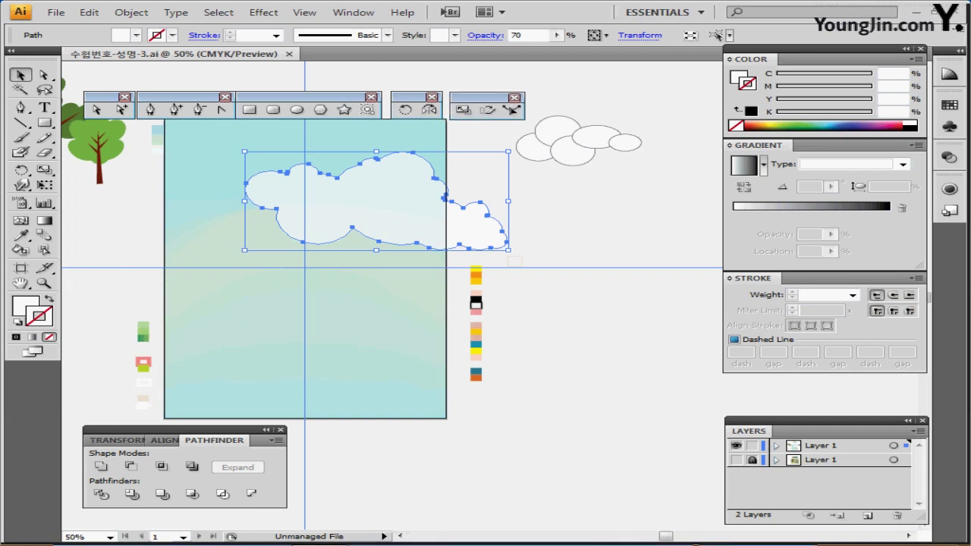
double_click(463, 109)
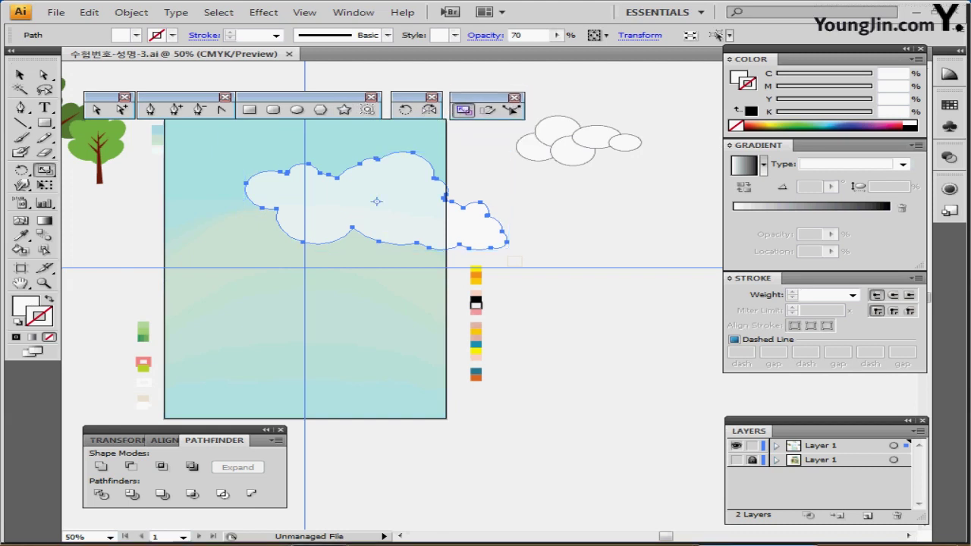
text(130)
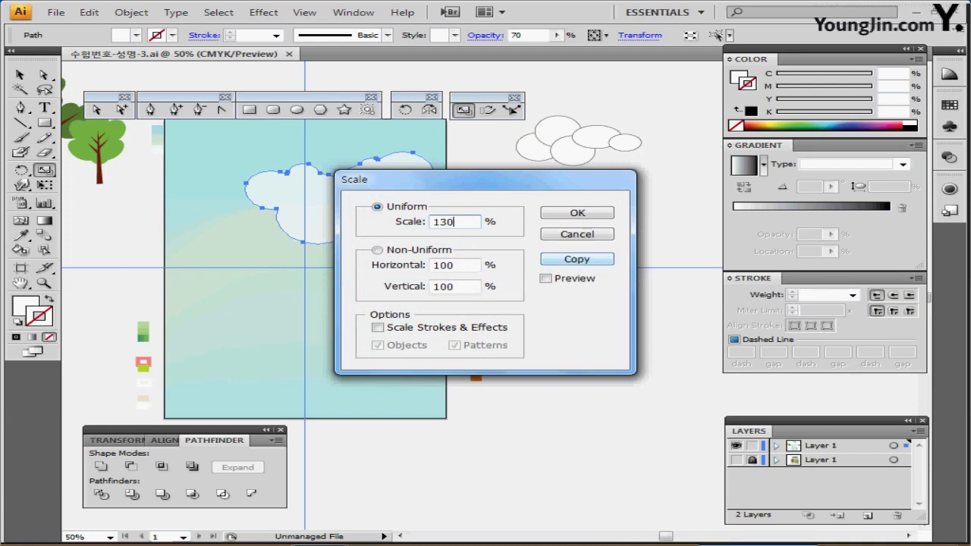
click(576, 259)
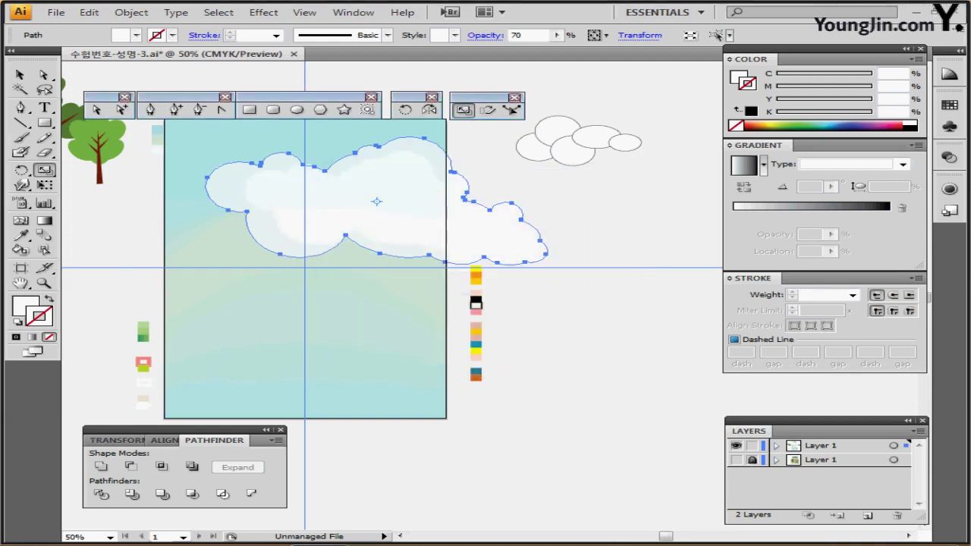
Step: Rotate the enlarged cloud copy by 20°
double_click(405, 110)
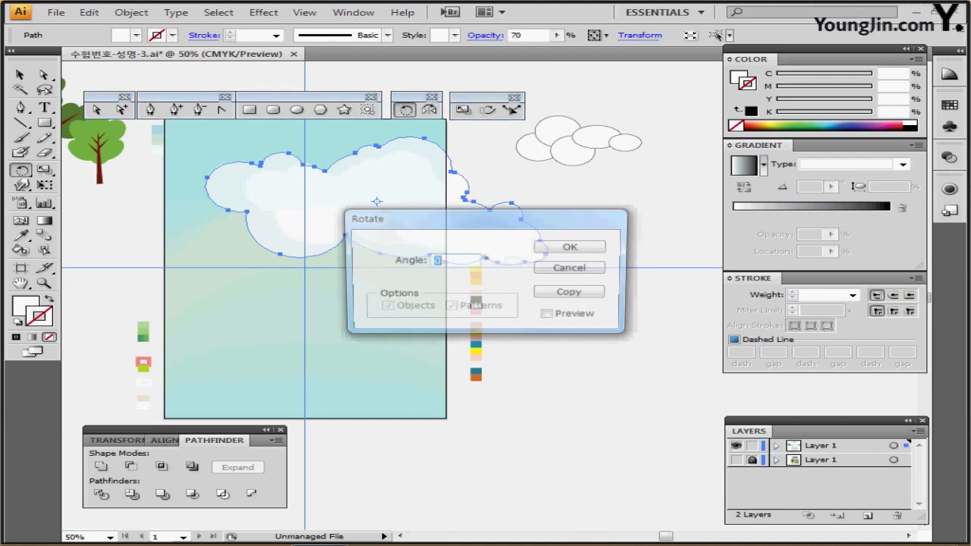
drag(486, 218, 521, 242)
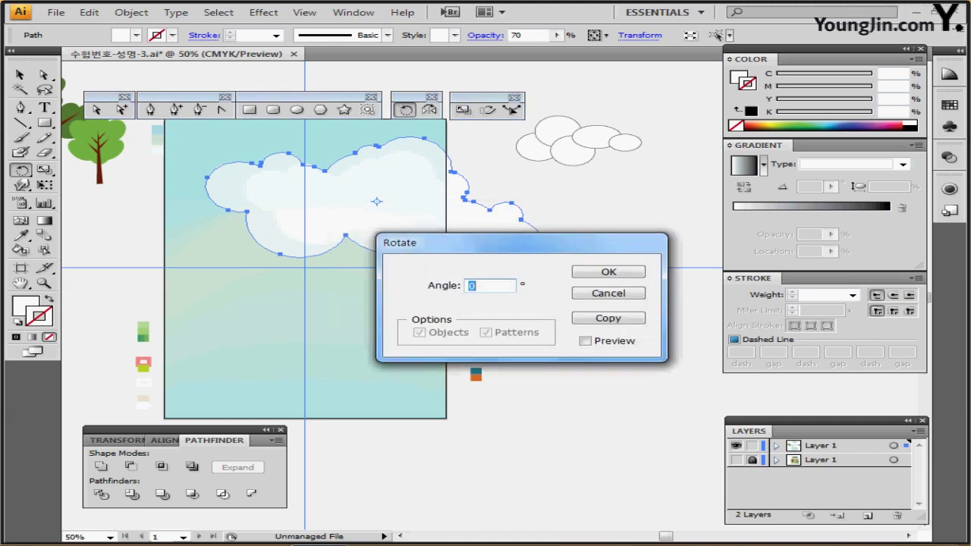
text(20)
key(Return)
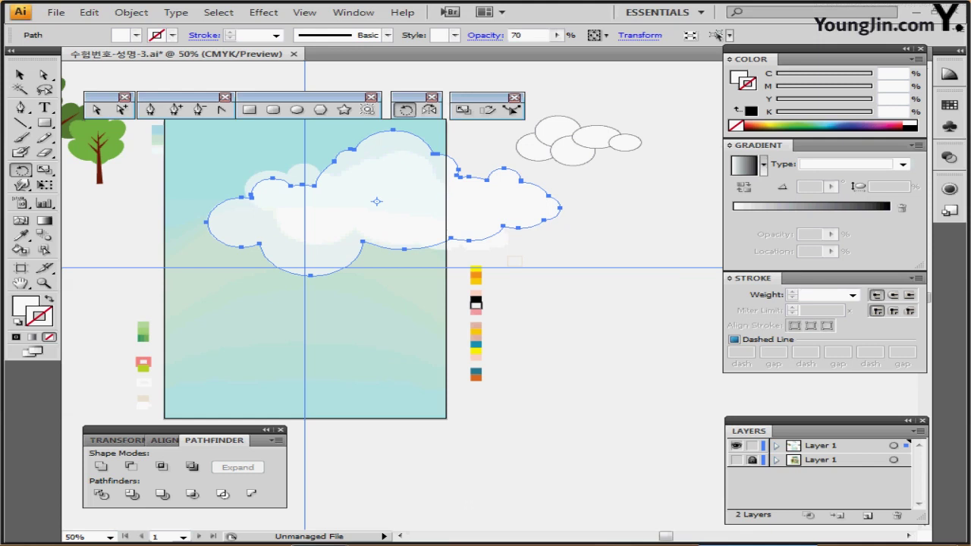
Step: Move the enlarged cloud across the poster's left edge and, in outline view with the reference layer shown, align it with the reference cloud
drag(412, 203, 204, 171)
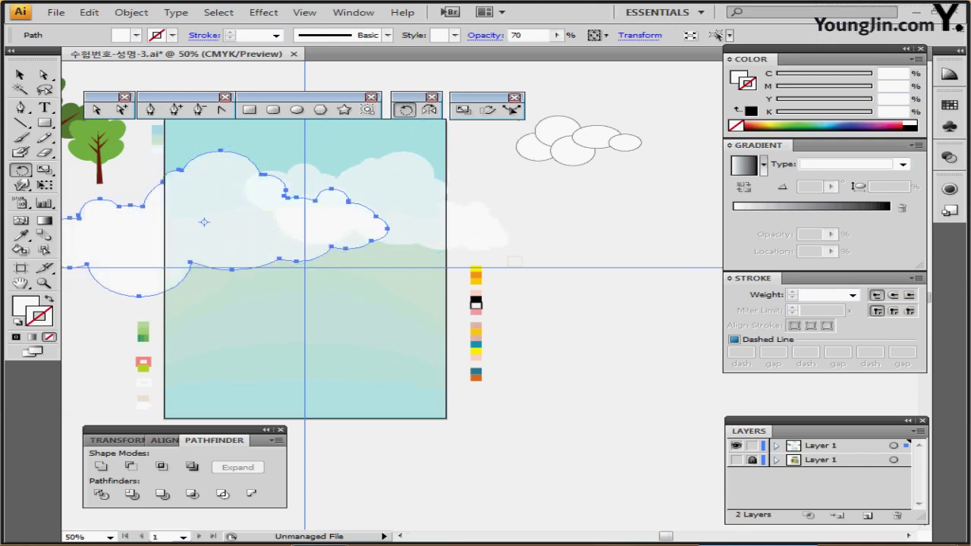
key(ctrl+y)
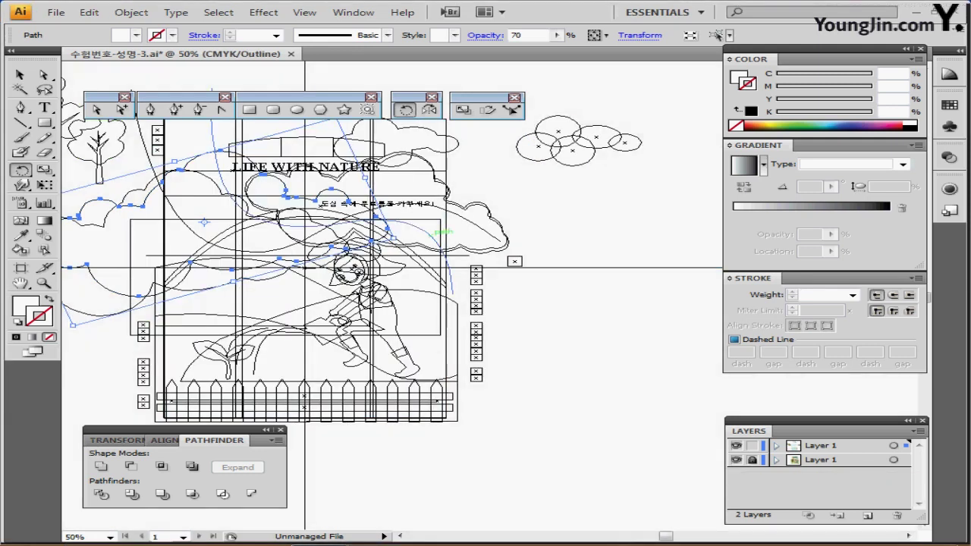
key(Down)
key(Down)
key(Down)
key(Down)
key(Down)
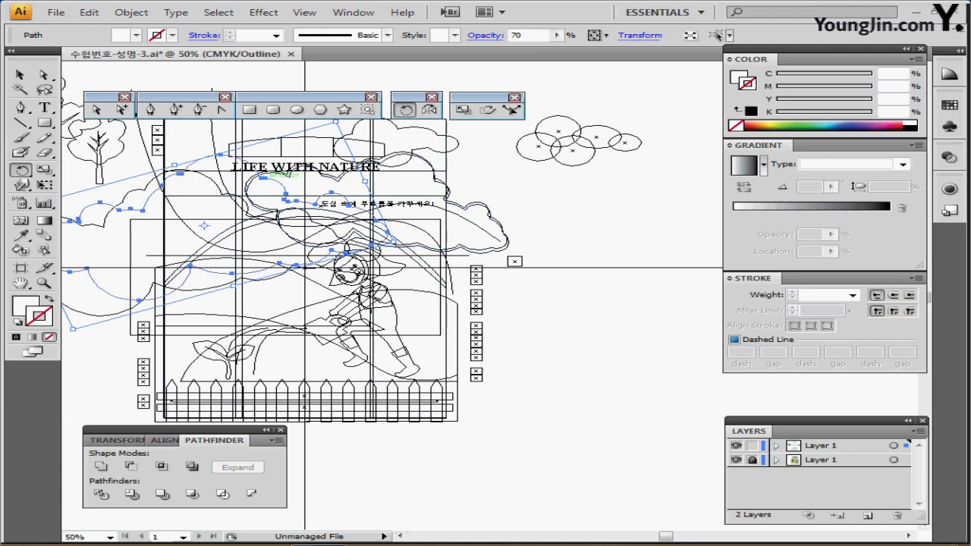
drag(272, 175, 231, 198)
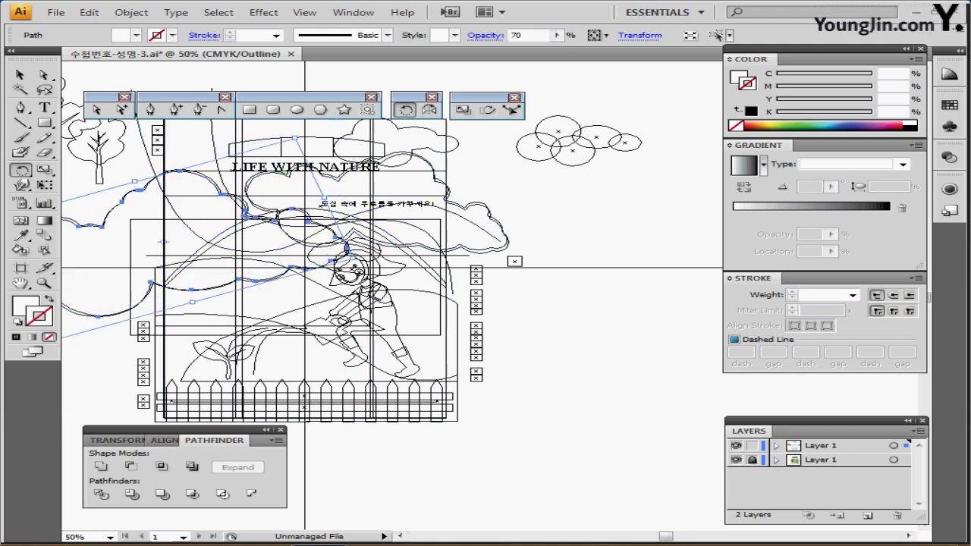
Step: Hide the reference layer again, switch the second cloud's view back to preview and save the document
click(736, 460)
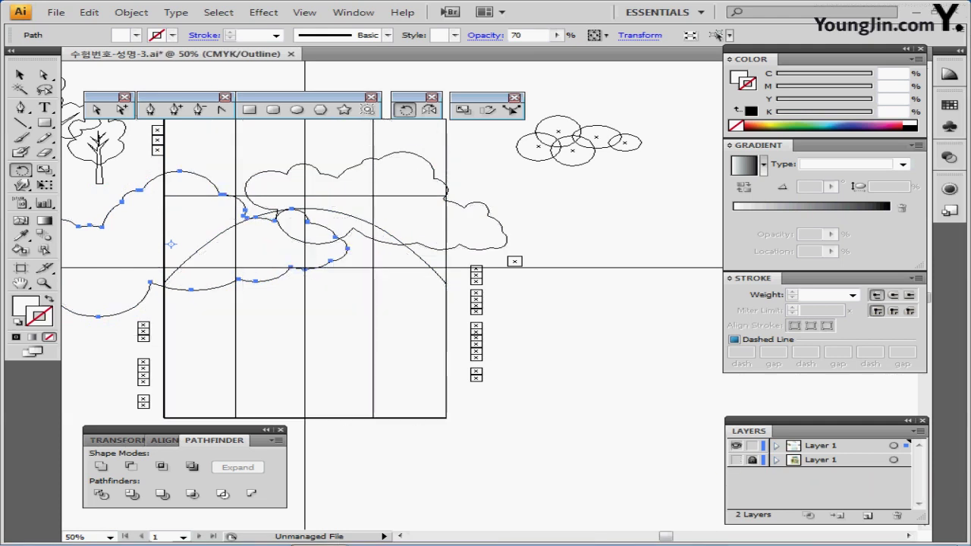
key(ctrl+y)
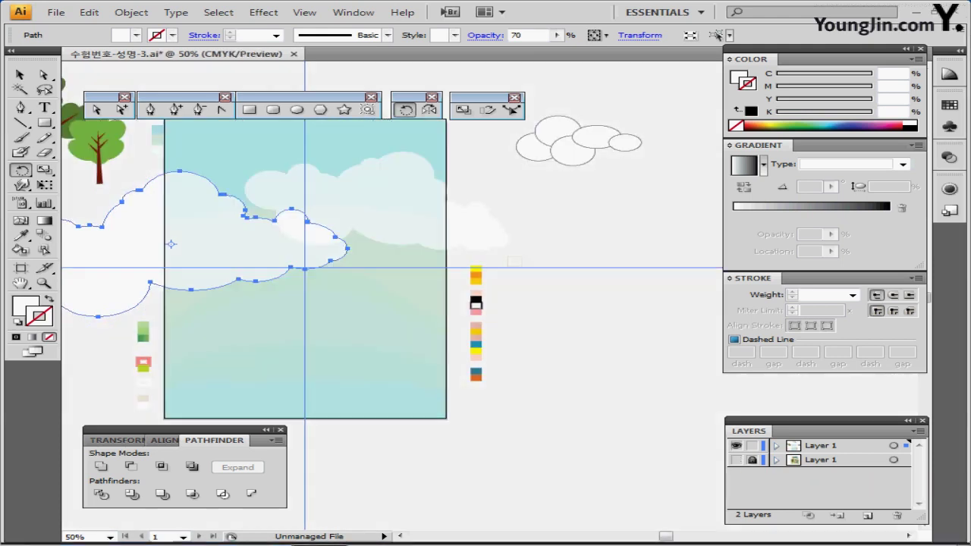
key(ctrl+s)
Step: Unite the five overlapping ellipses beside the poster into a single cloud shape
drag(448, 197, 490, 208)
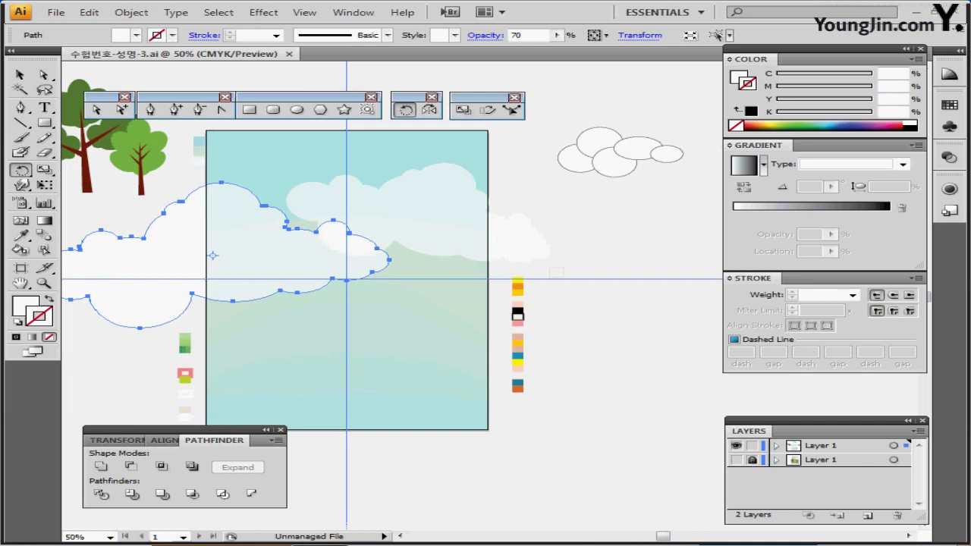
ctrl+click(560, 195)
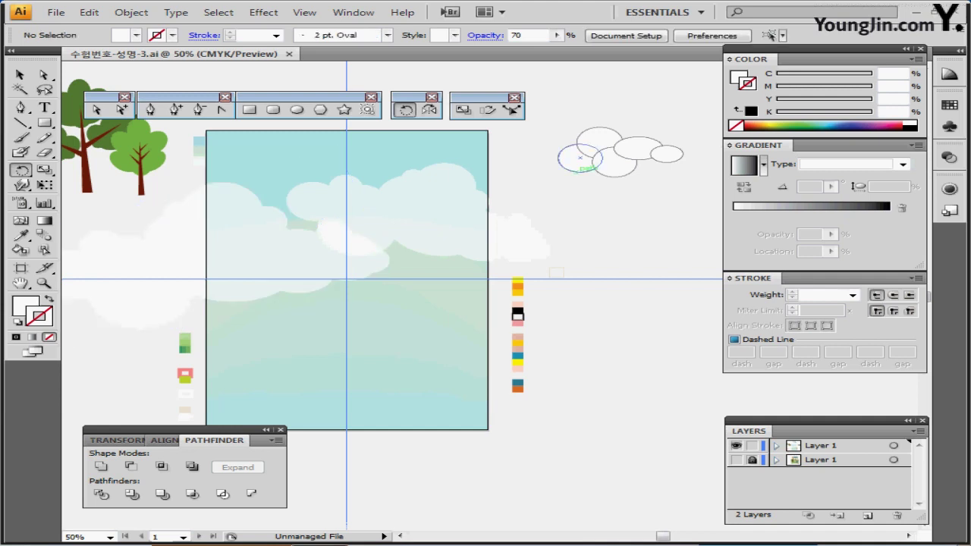
ctrl+click(581, 158)
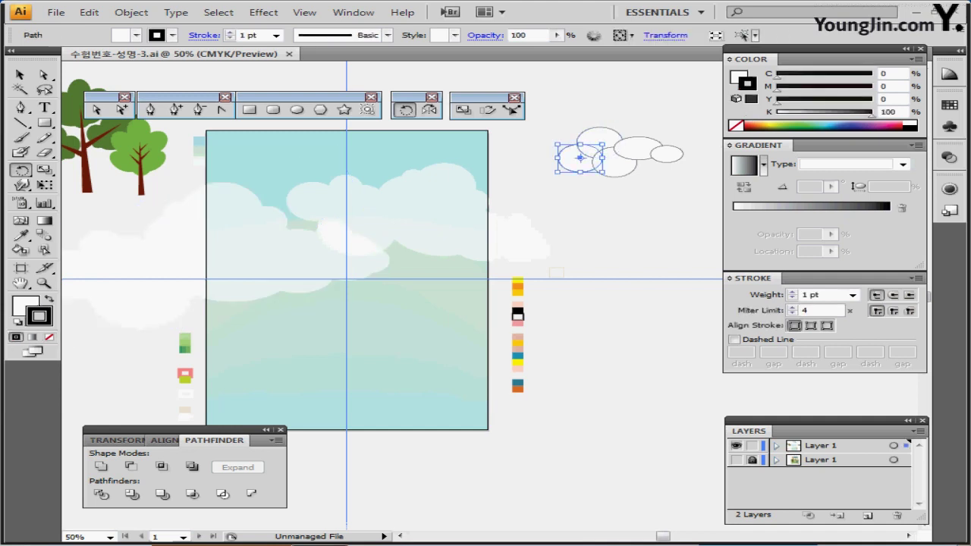
drag(561, 114, 686, 180)
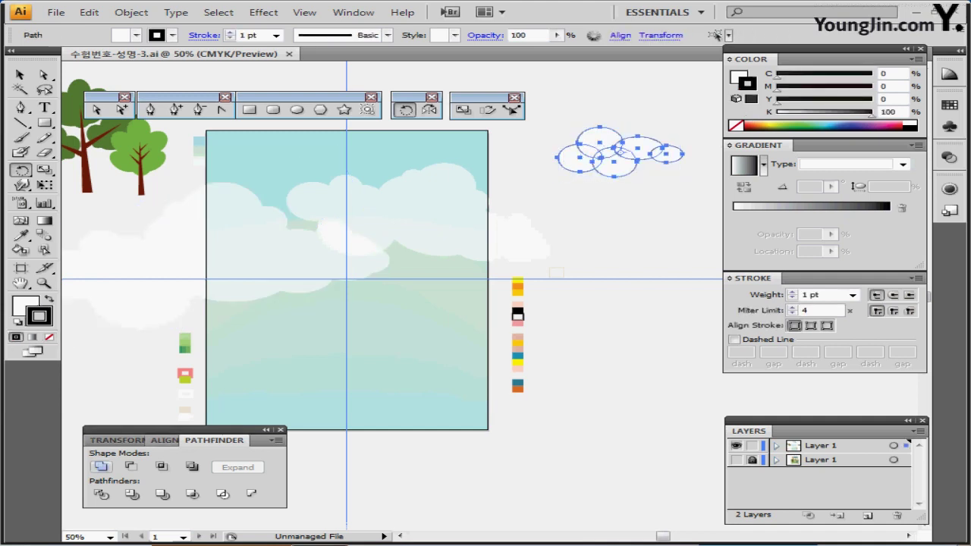
click(101, 466)
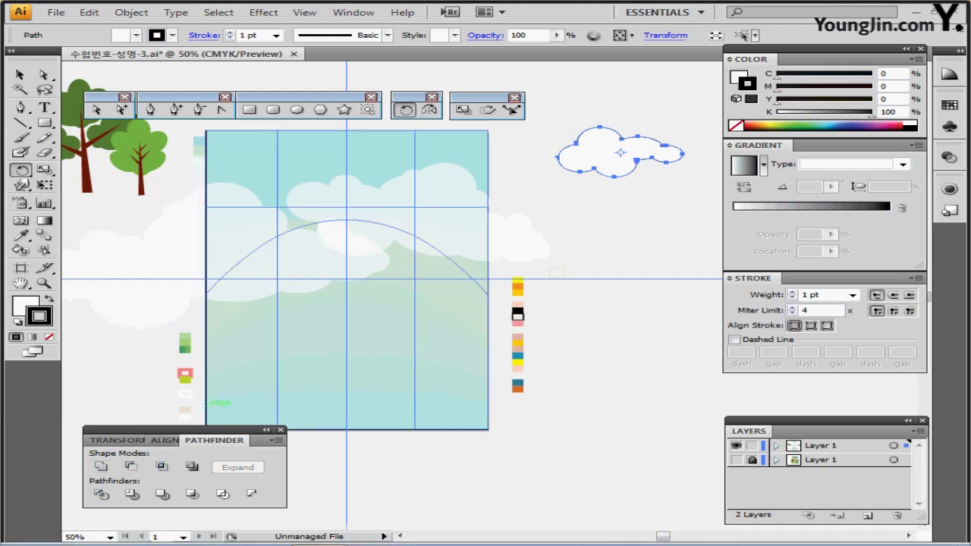
Step: Remove the stroke from the united cloud, set its opacity to 40% and save the document
key(slash)
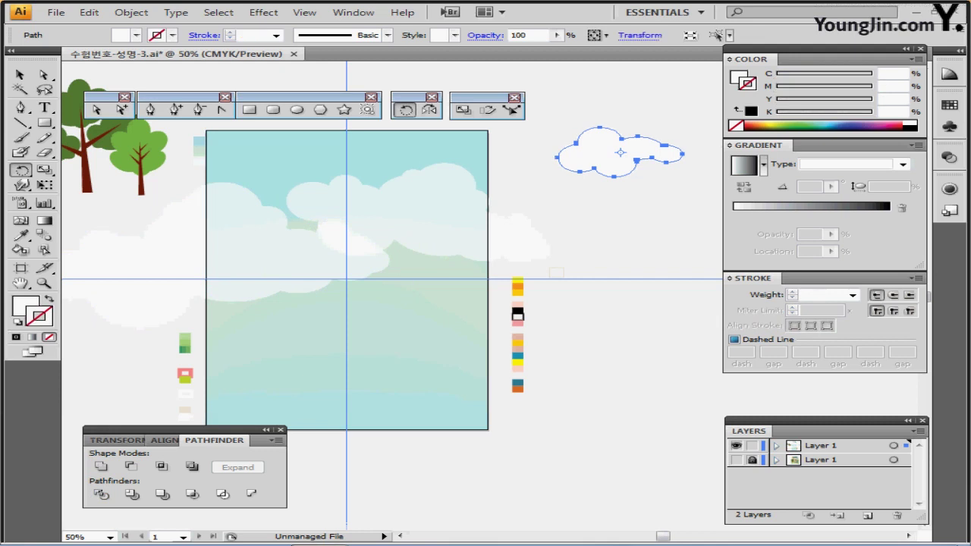
double_click(518, 36)
text(40)
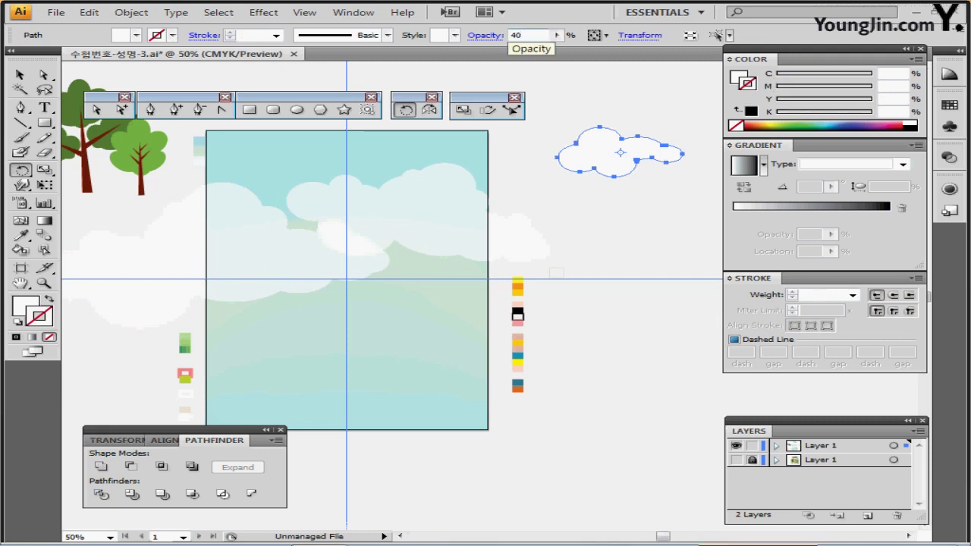
key(Return)
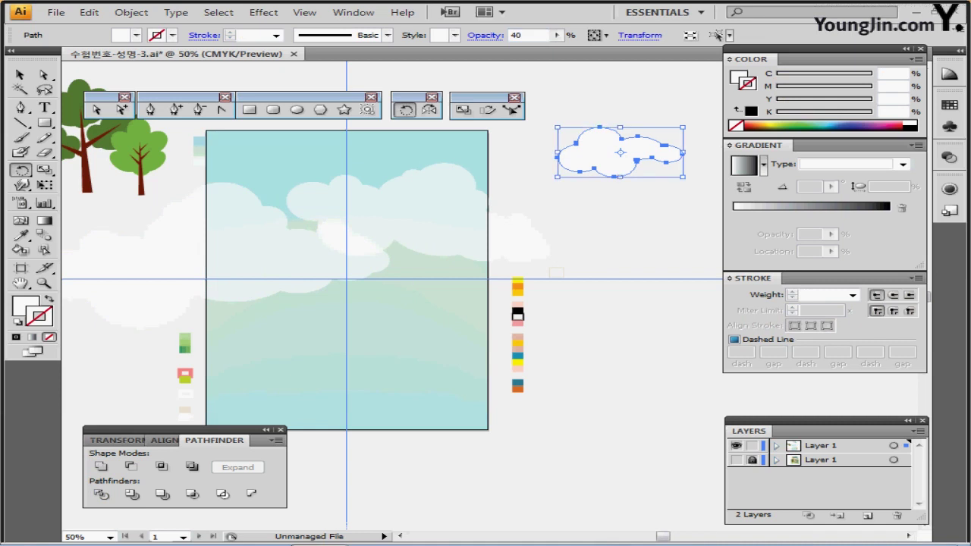
key(ctrl+s)
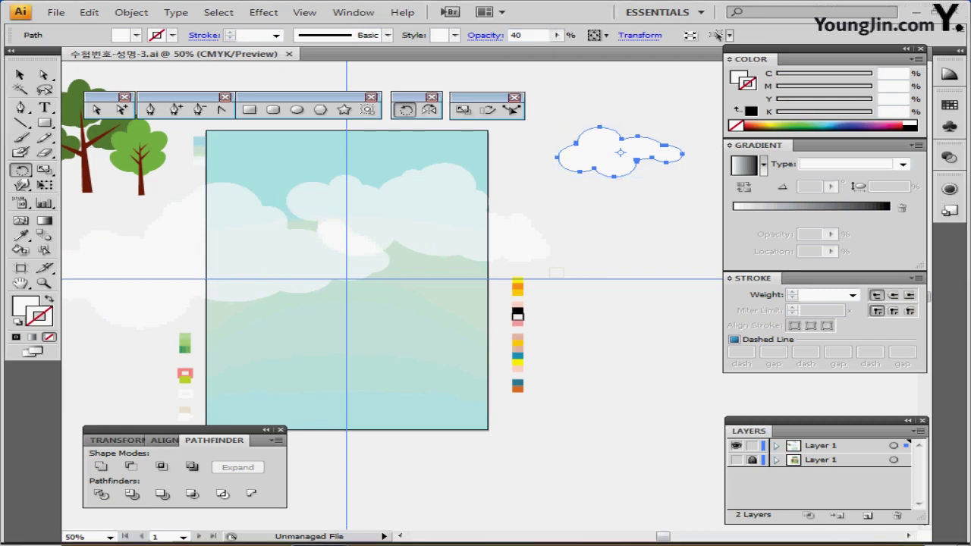
Step: In outline view with the reference layer shown, align the small cloud with its upper-right reference cloud, restore the preview with the reference hidden, and save
click(735, 446)
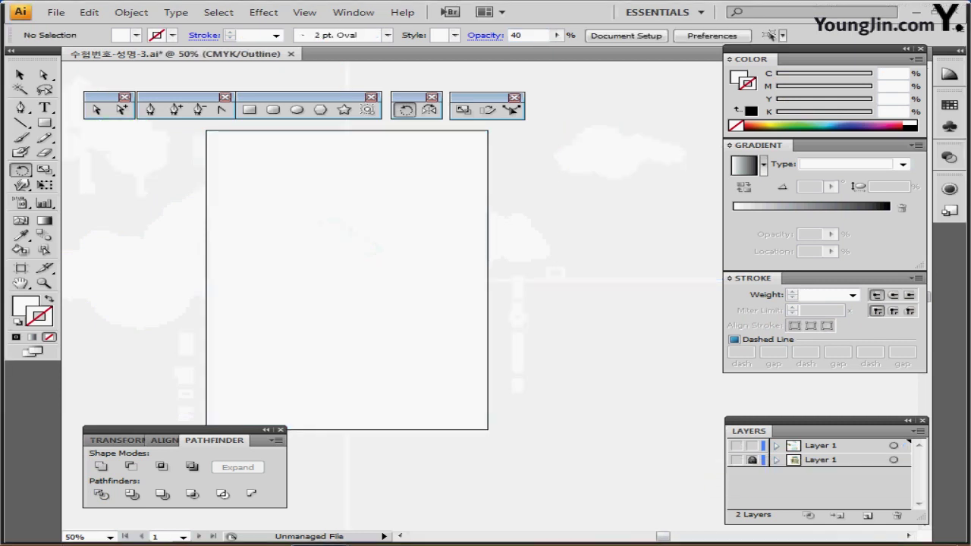
ctrl+click(736, 446)
click(735, 460)
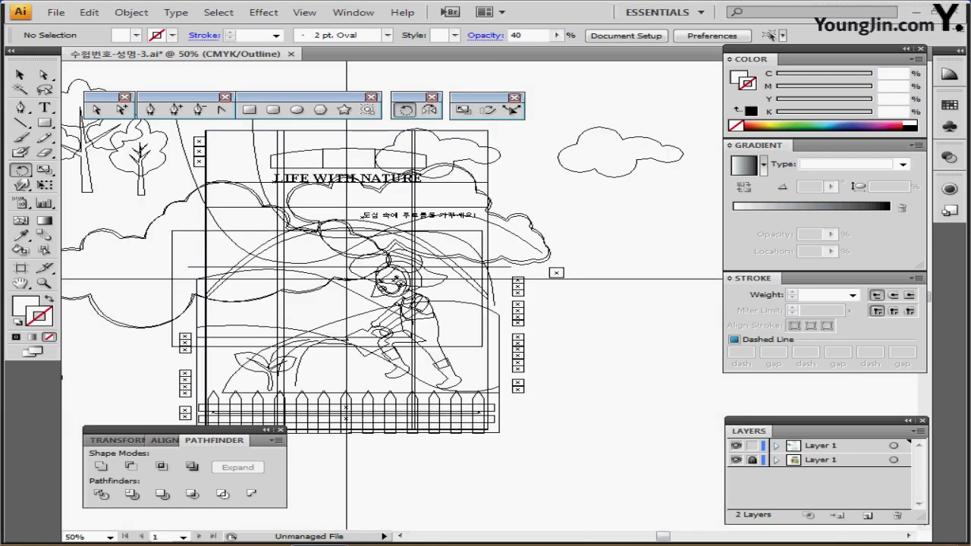
drag(620, 152, 455, 170)
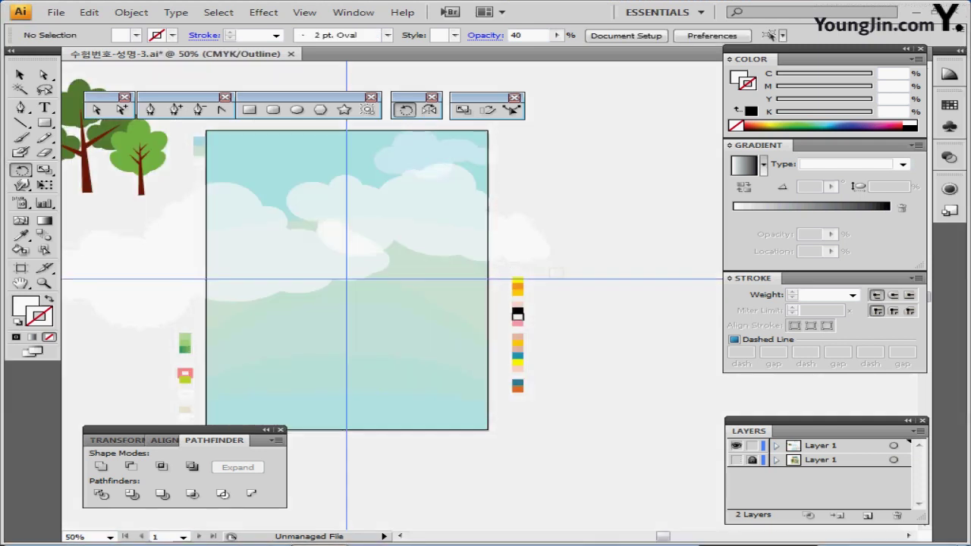
key(ctrl+s)
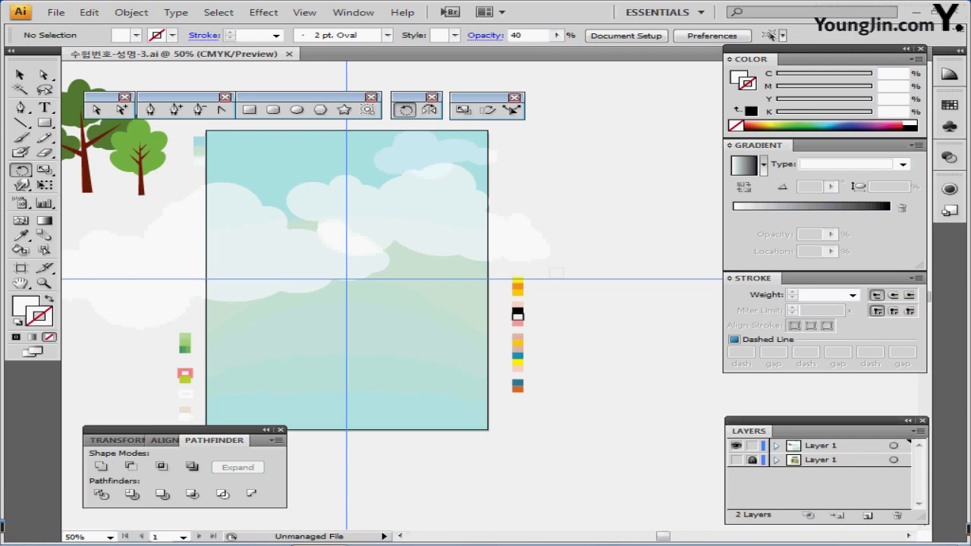
Step: Draw two crossing wavy open paths over the clouds with the Pen tool, one 3 pt orange (M40 Y80) and one 1 pt white, without fills
key(p)
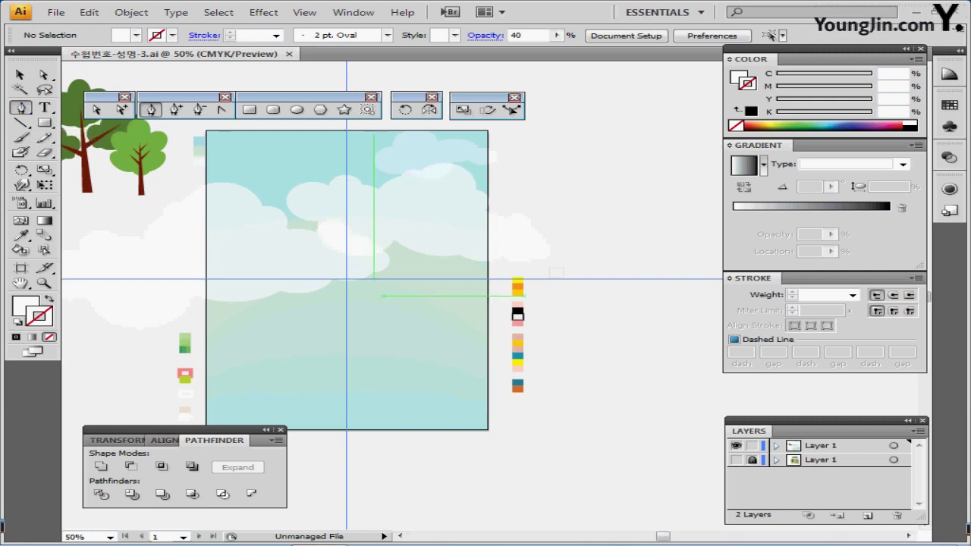
key(ctrl+equal)
drag(451, 266, 387, 273)
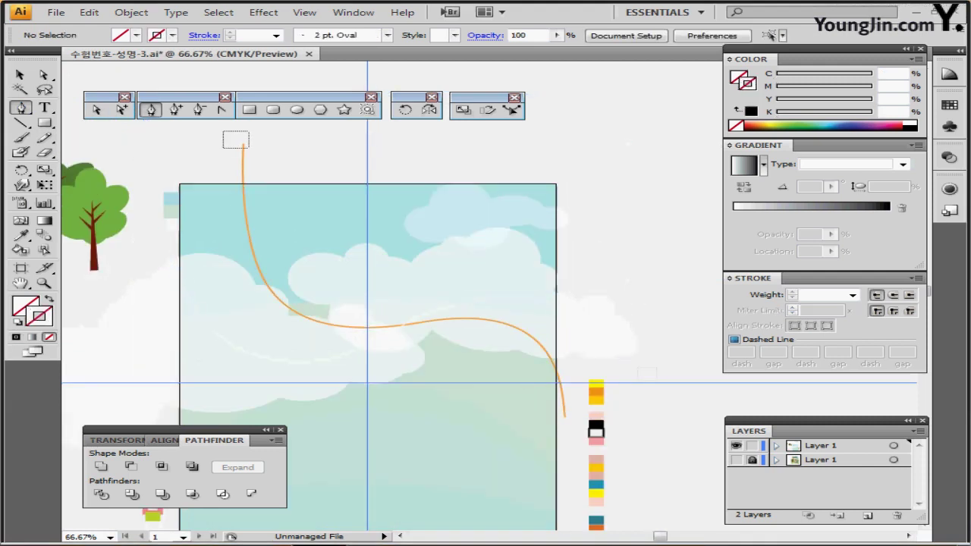
Step: Select the orange curve and the white curve in turn to check their stroke colour, weight and opacity
drag(223, 131, 249, 148)
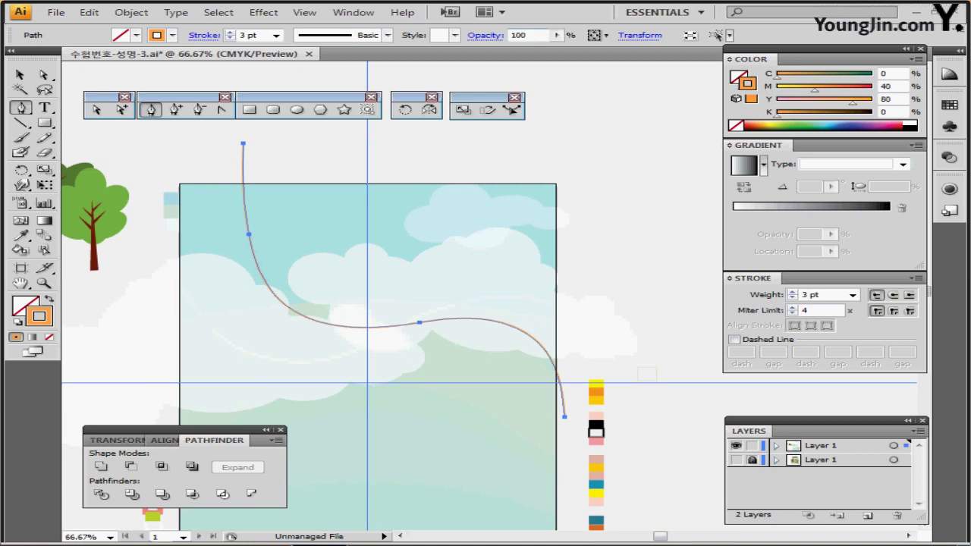
click(526, 35)
double_click(522, 35)
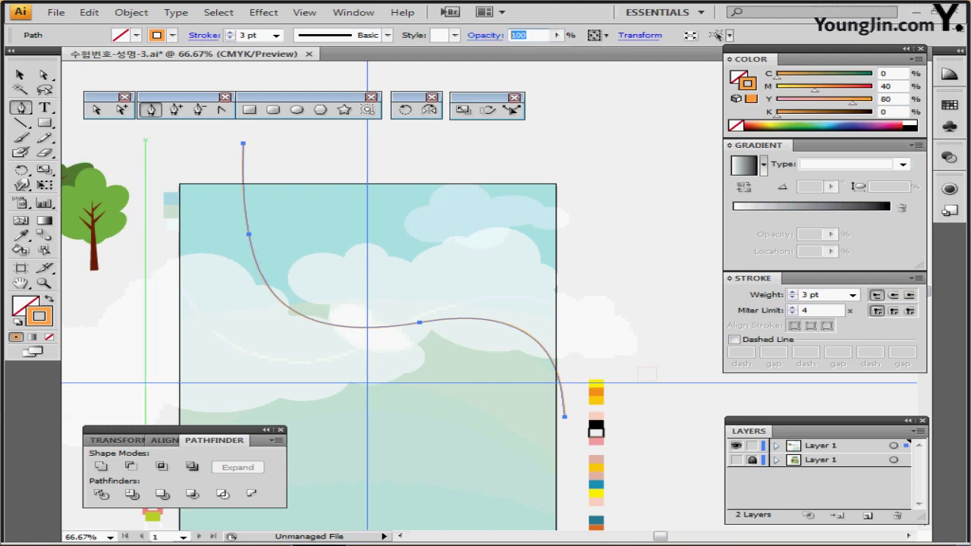
drag(123, 141, 155, 158)
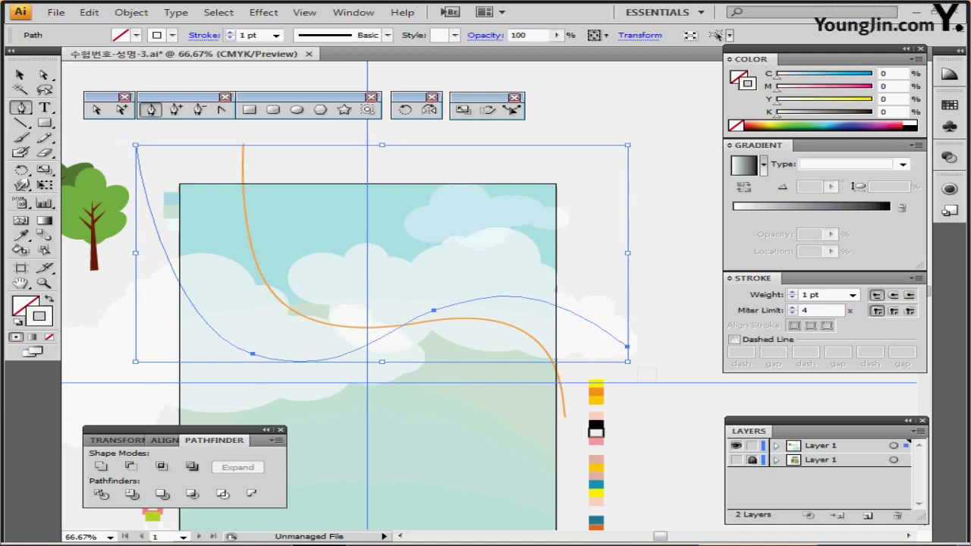
key(ctrl)
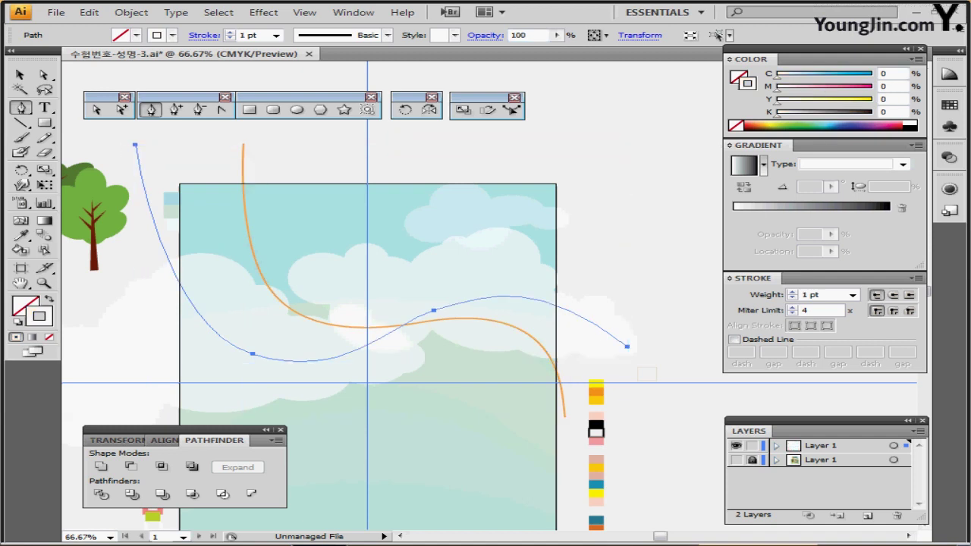
double_click(811, 295)
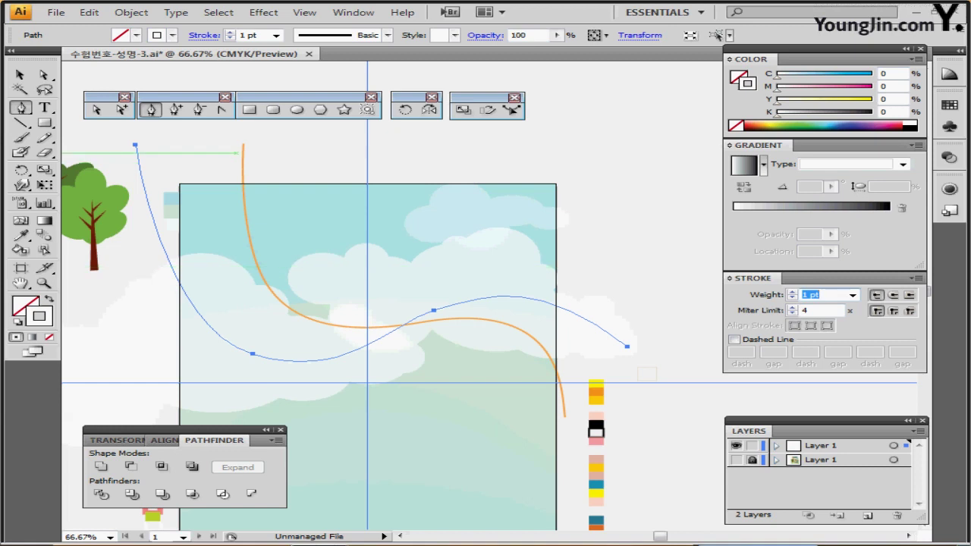
Step: Add the orange curve to the selected white curve and make a blend between the two
key(ctrl)
ctrl+shift+click(243, 145)
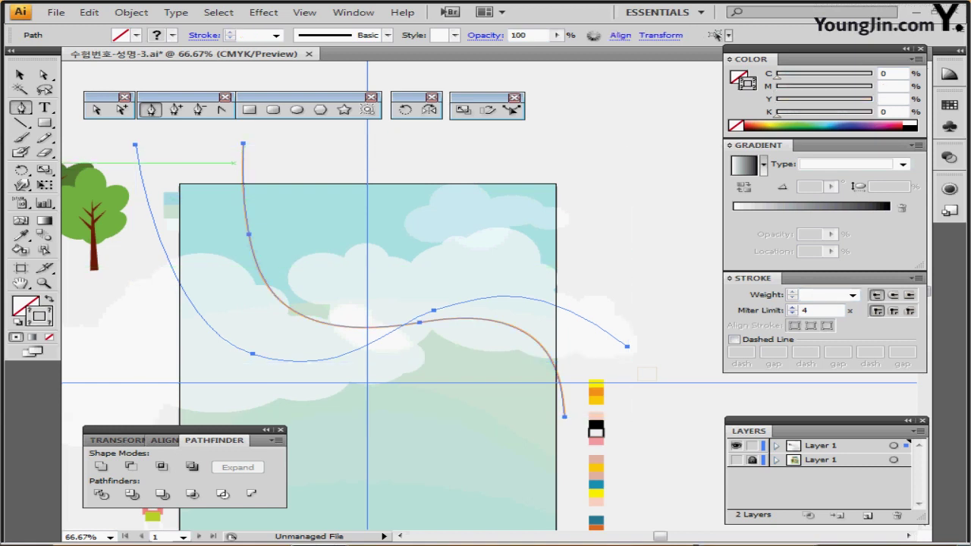
click(131, 12)
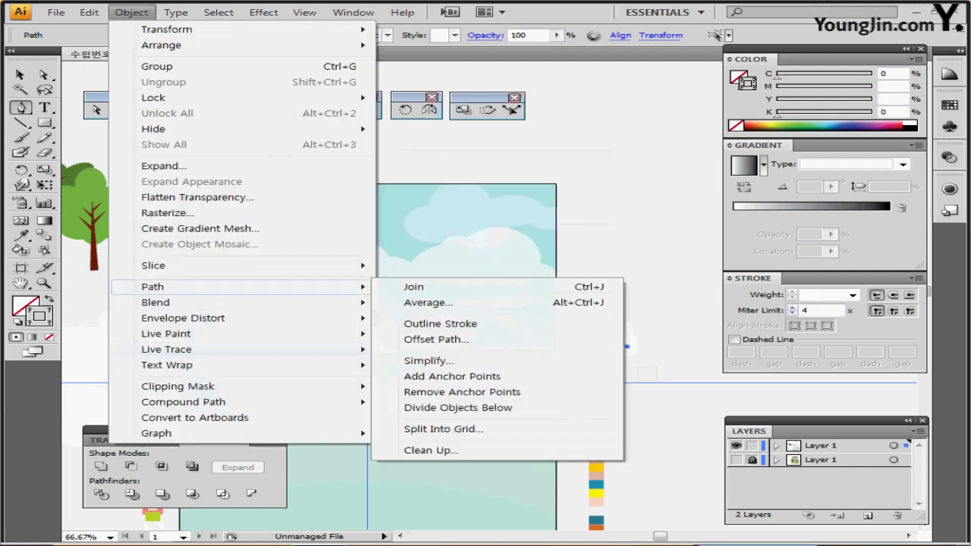
mouse_move(189, 301)
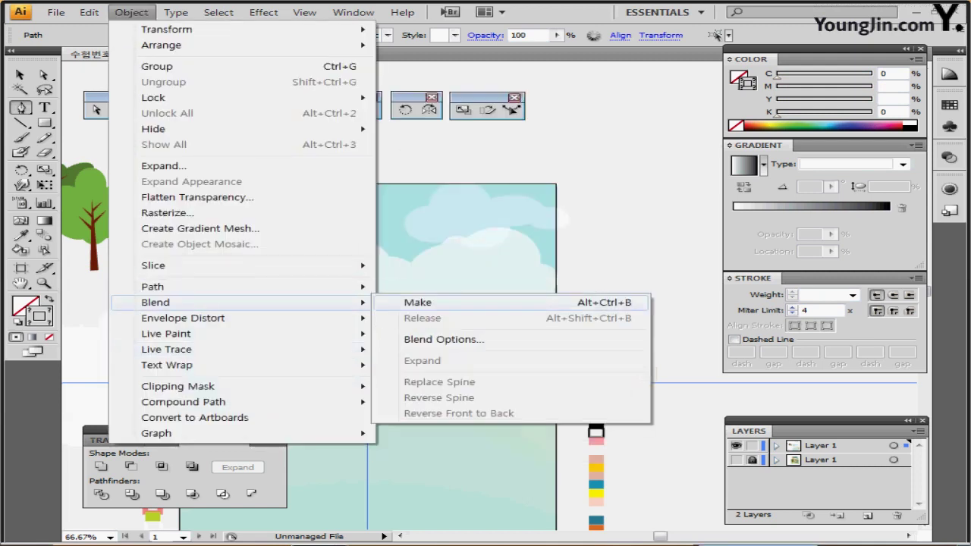
click(417, 302)
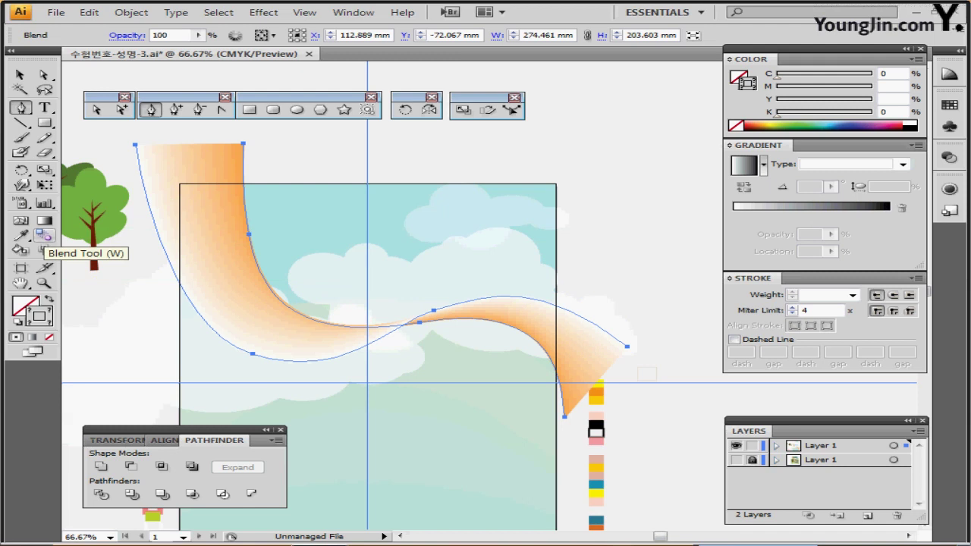
Step: Set the blend's spacing to 15 specified steps with preview on, deselect it and save the document
double_click(43, 236)
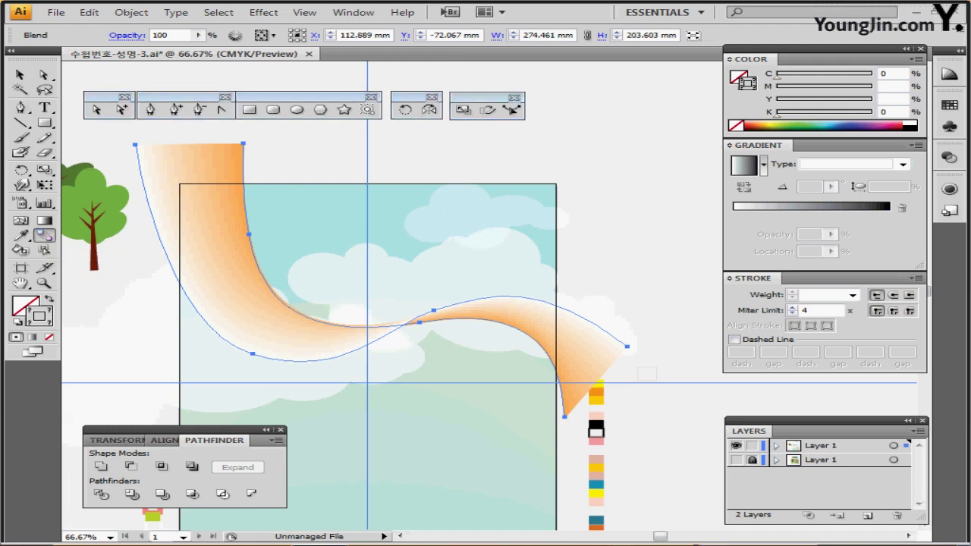
drag(440, 229, 466, 224)
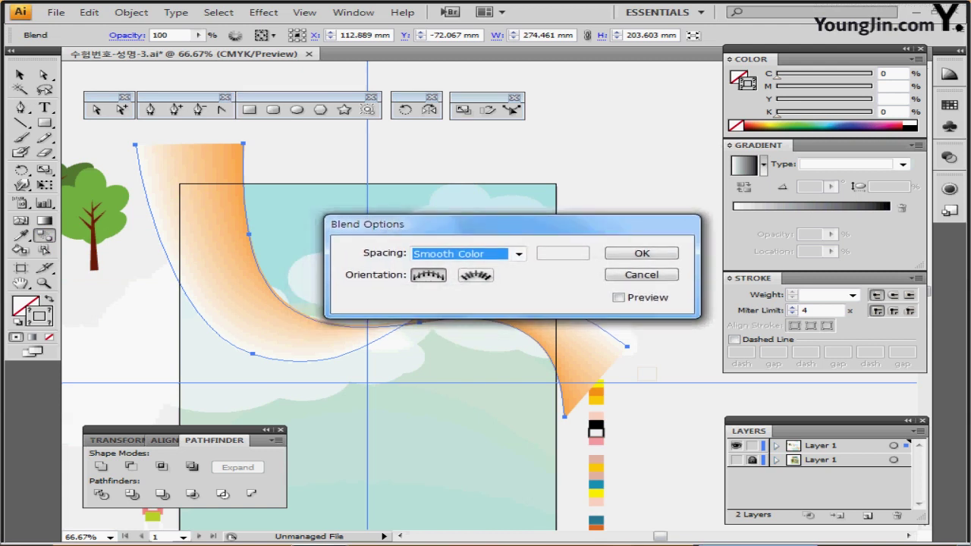
click(618, 298)
click(519, 254)
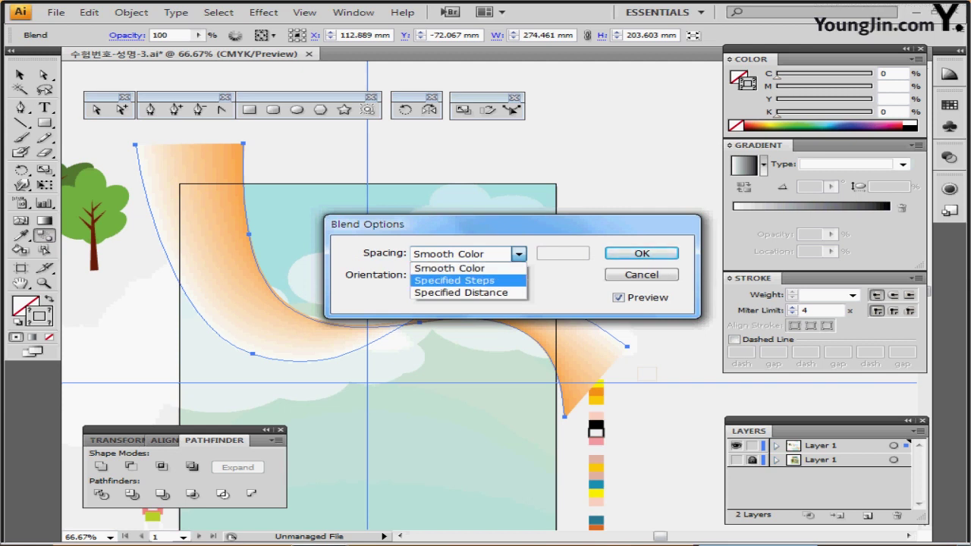
key(Return)
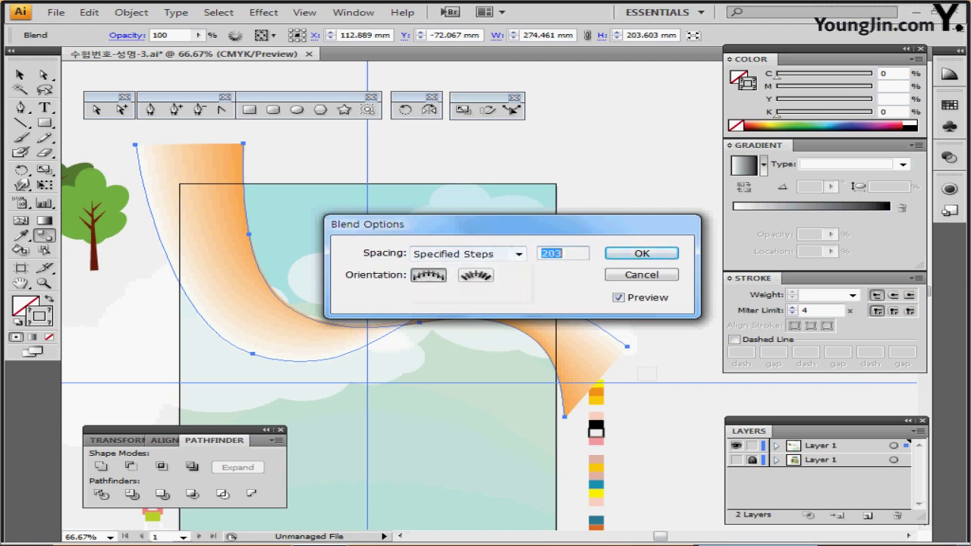
text(15)
key(Return)
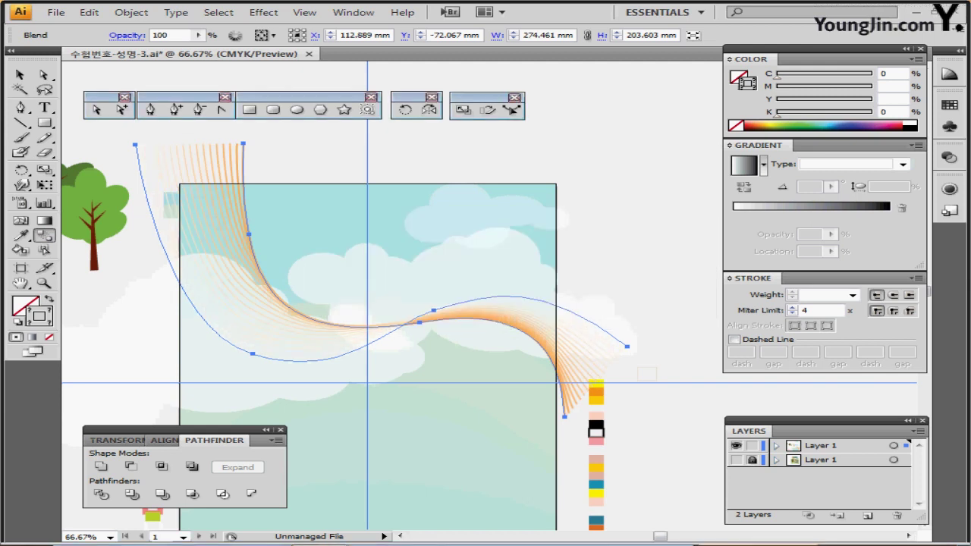
key(ctrl)
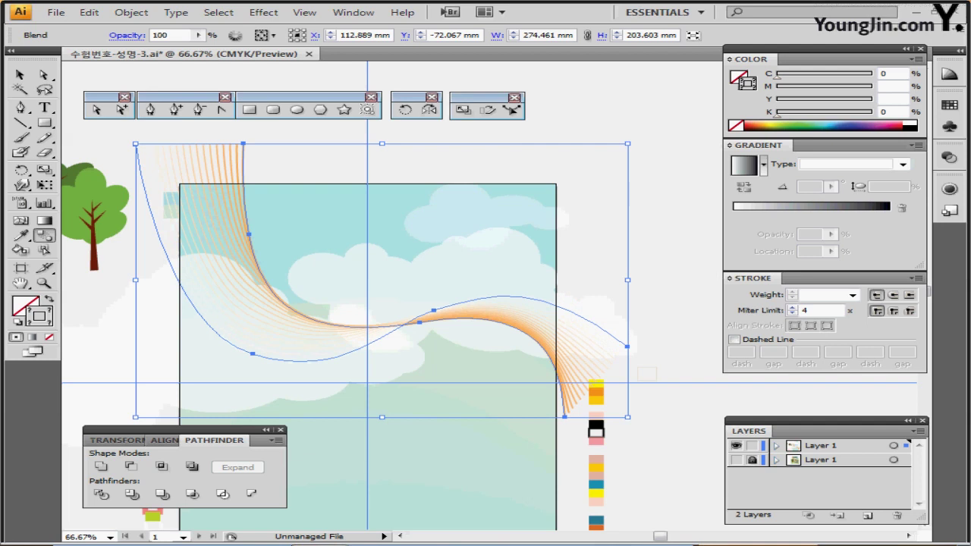
key(ctrl+shift+a)
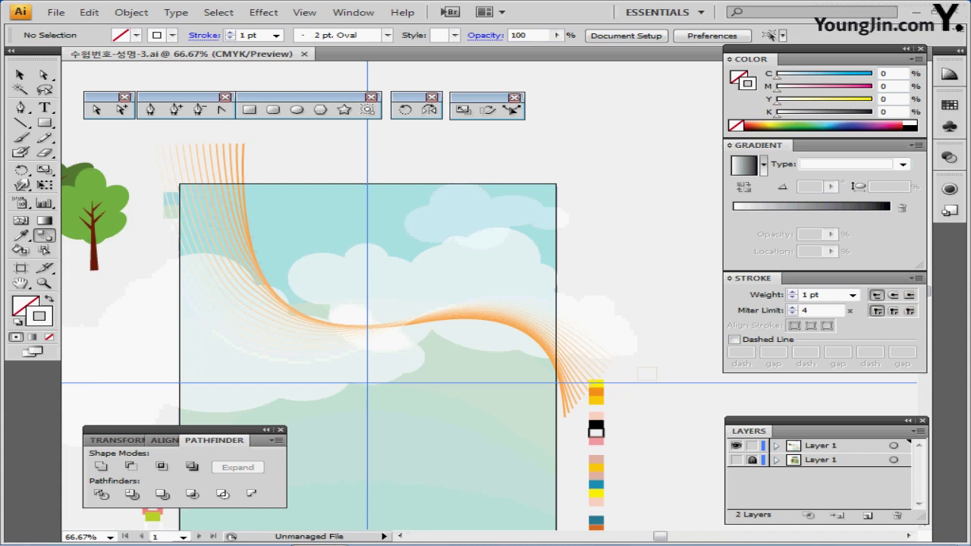
Step: Open the Elegant Curl & Floral Brush Set library from the decorative brushes and enlarge its list over the artwork
drag(484, 221, 470, 193)
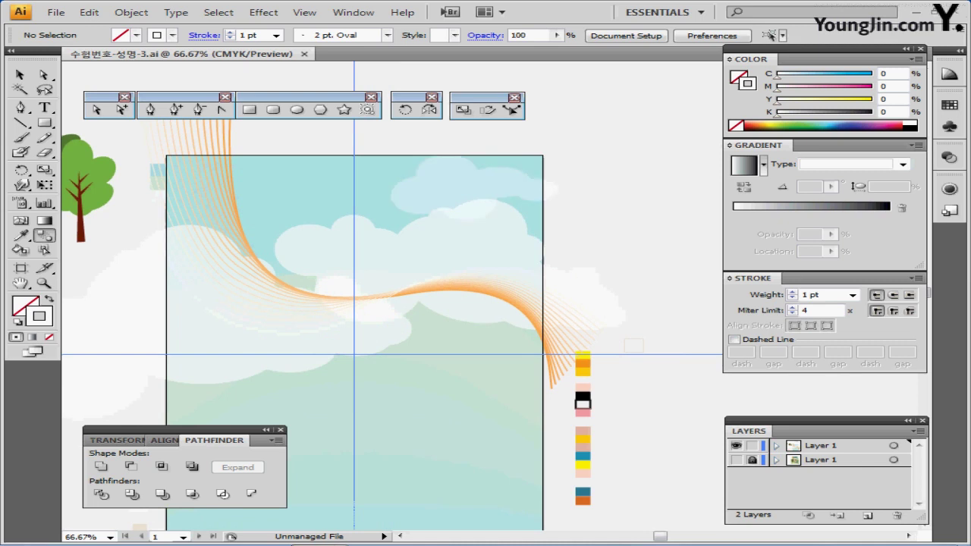
click(387, 35)
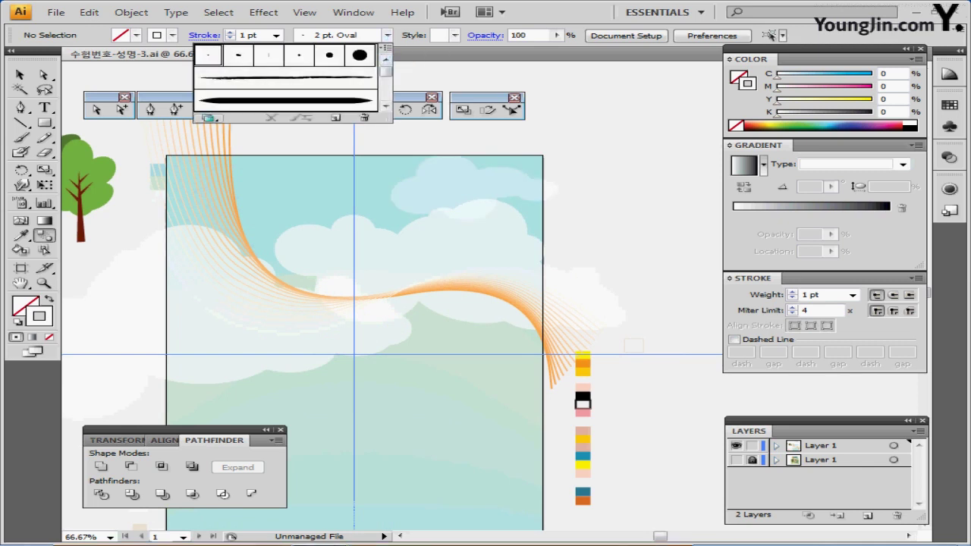
click(206, 118)
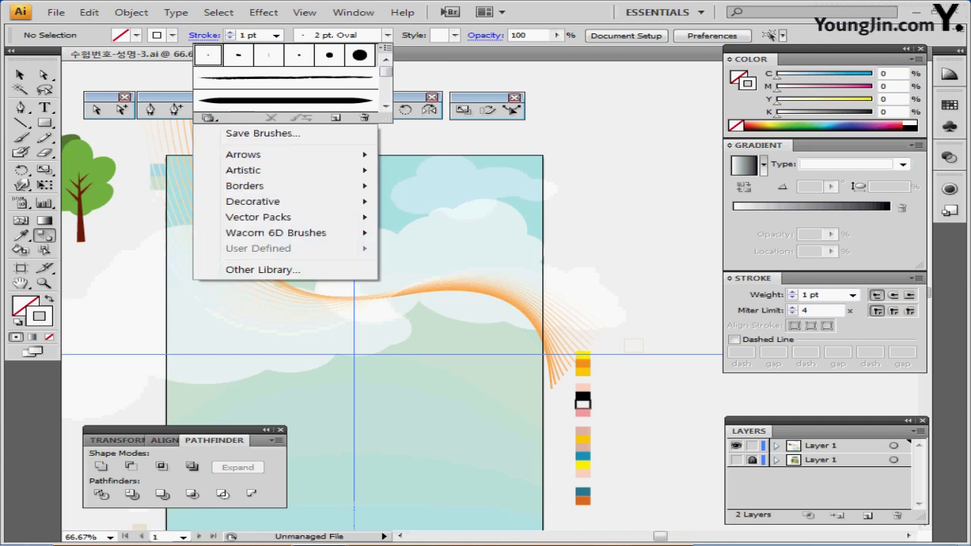
mouse_move(253, 201)
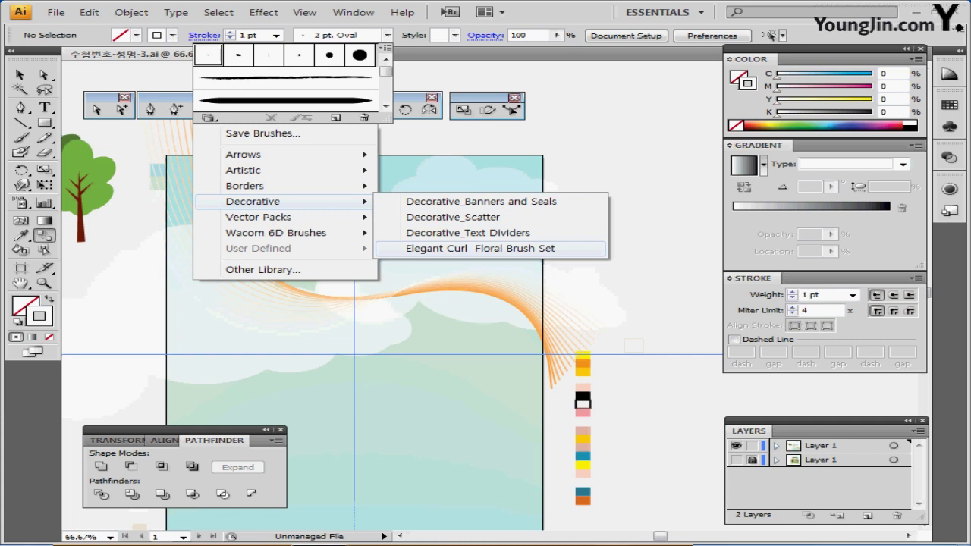
click(486, 248)
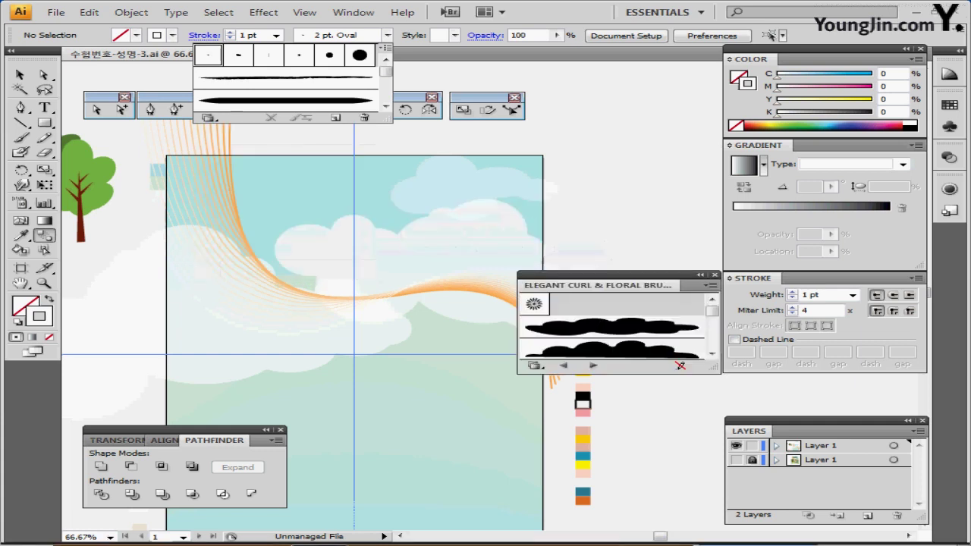
mouse_move(599, 285)
mouse_down()
mouse_move(471, 191)
mouse_move(443, 153)
mouse_up()
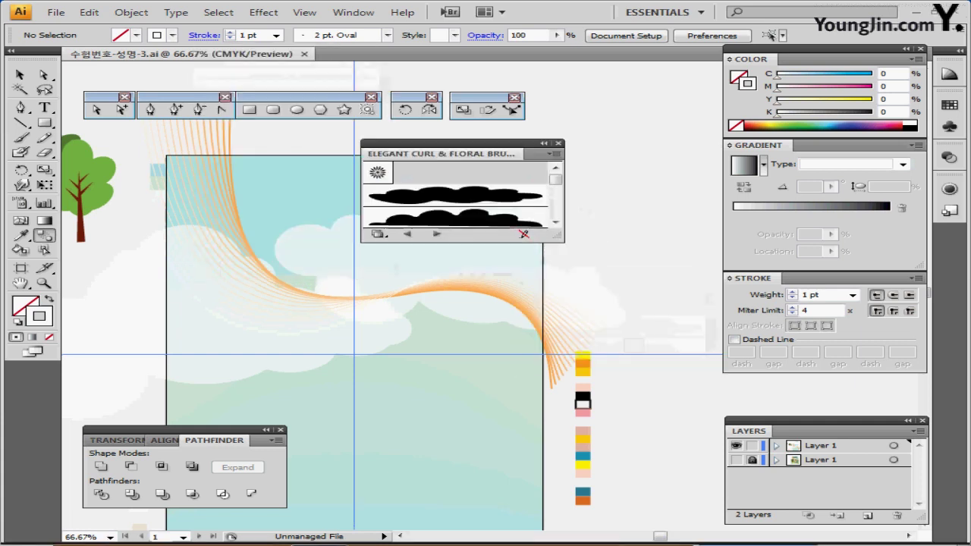
drag(560, 239, 560, 393)
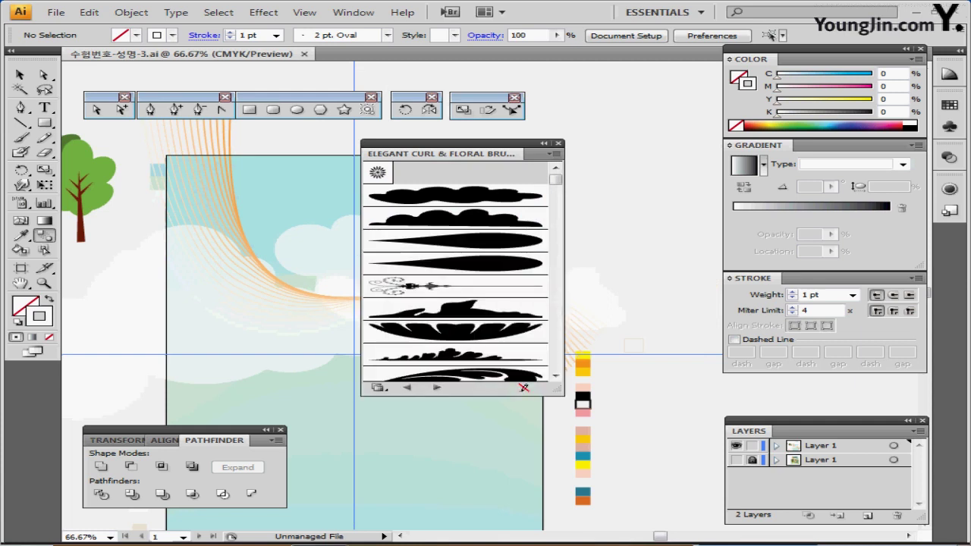
Step: Choose the city buildings pattern brush from the brush library and close the library
scroll(455, 273, down, 10)
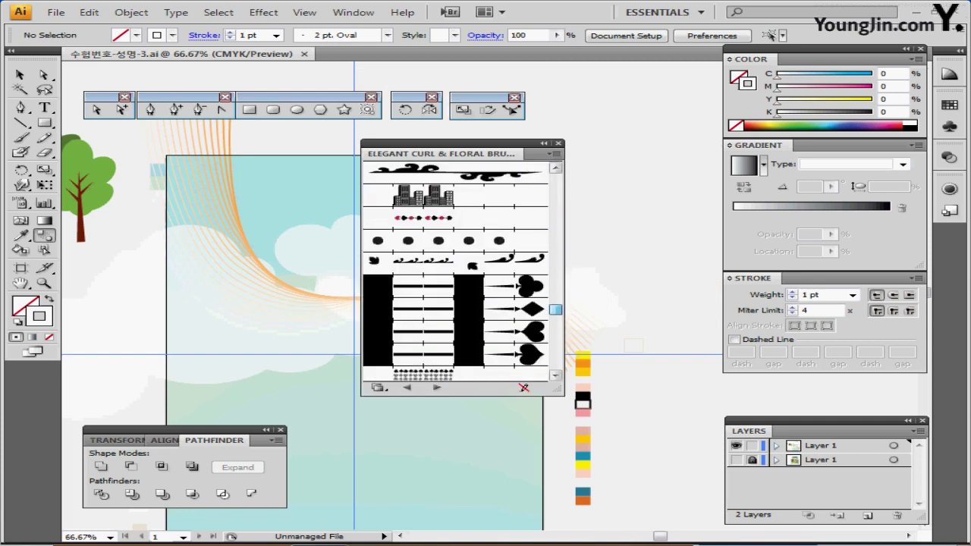
drag(556, 311, 556, 309)
scroll(455, 273, up, 1)
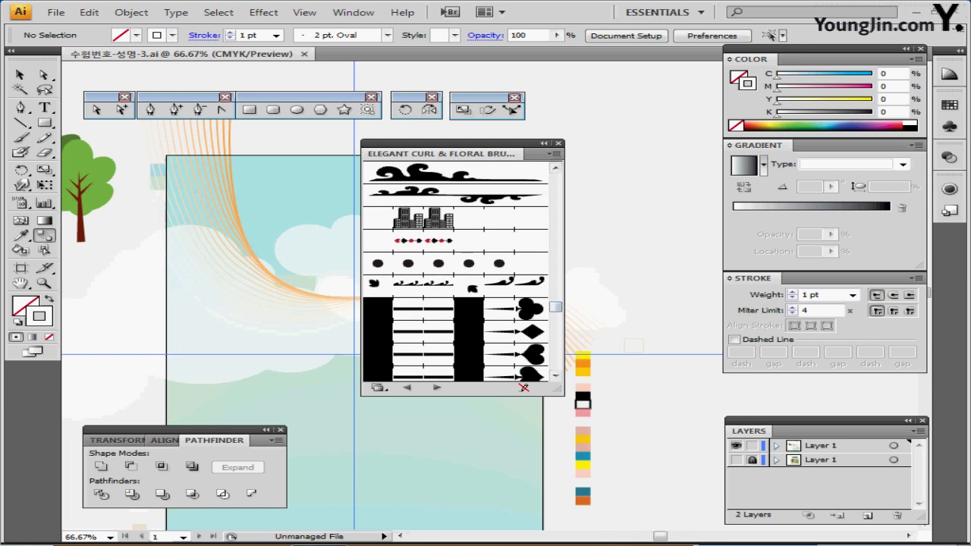
click(437, 218)
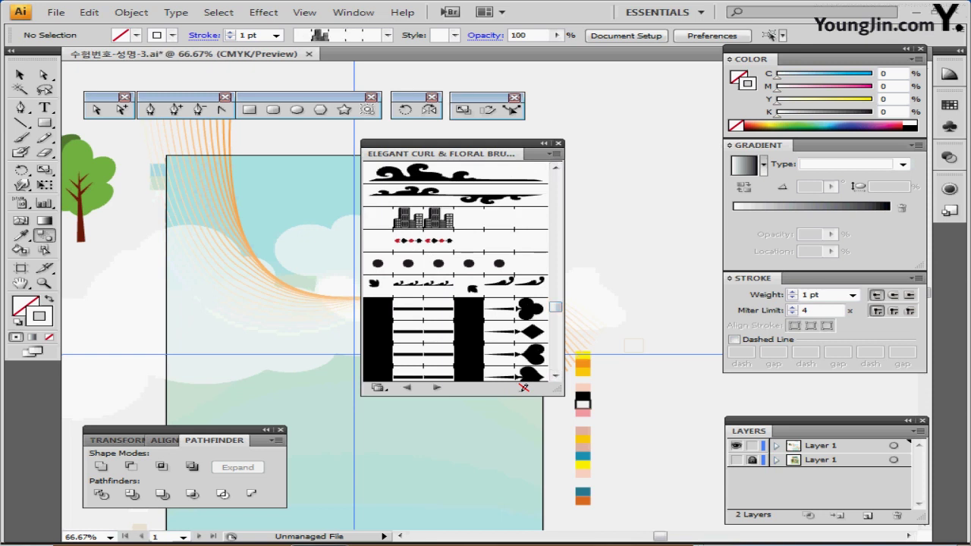
click(558, 143)
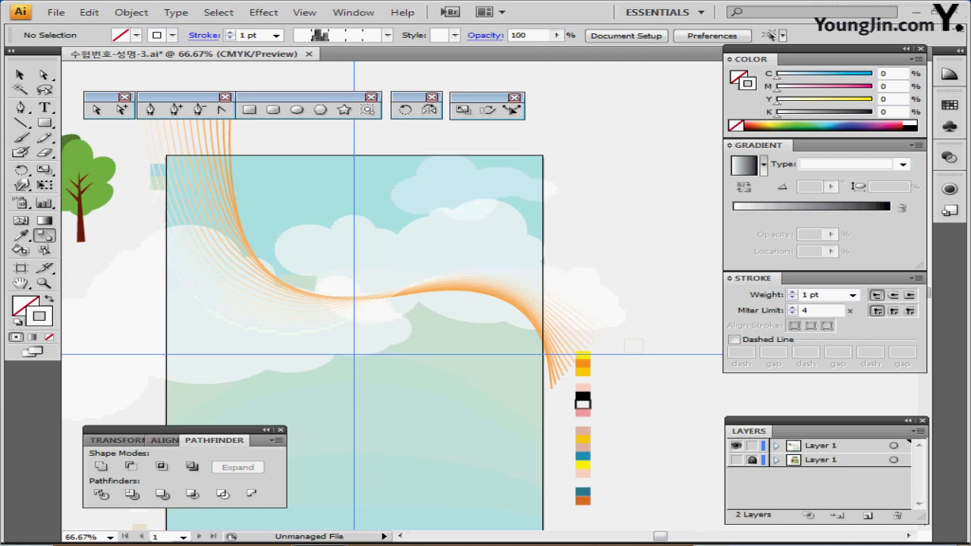
Step: Draw a horizontal line across the page at the skyline with the Line Segment tool, using the reference layer as a temporary guide
click(20, 122)
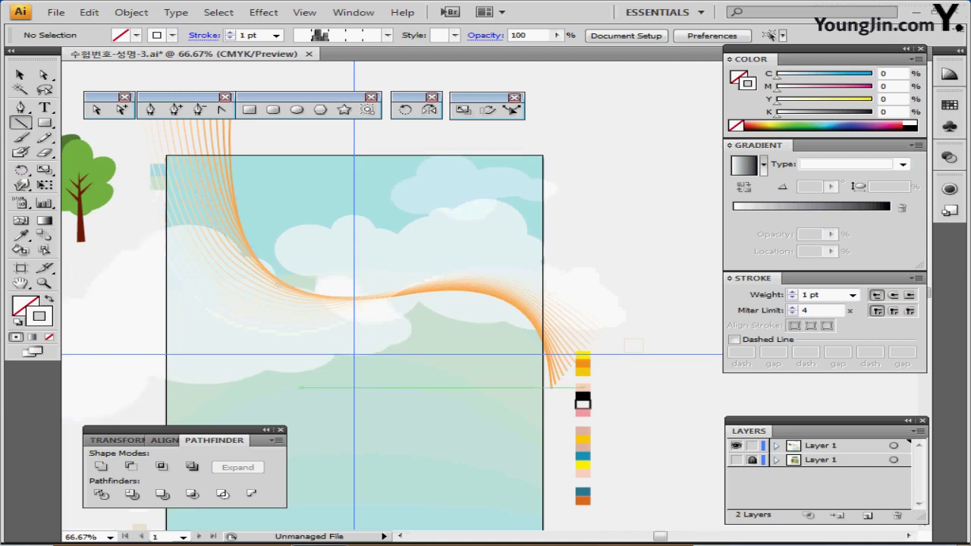
scroll(392, 267, down, 2)
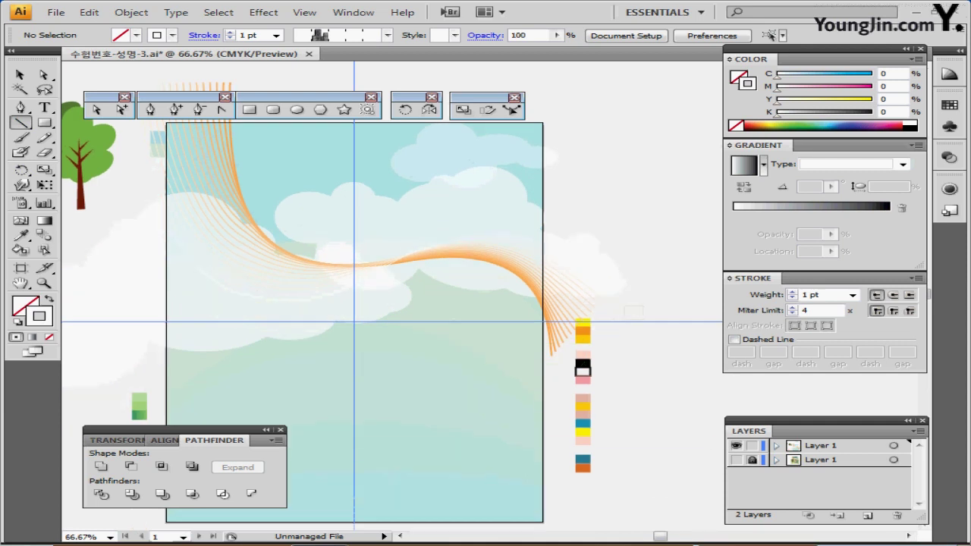
key(ctrl+y)
click(735, 460)
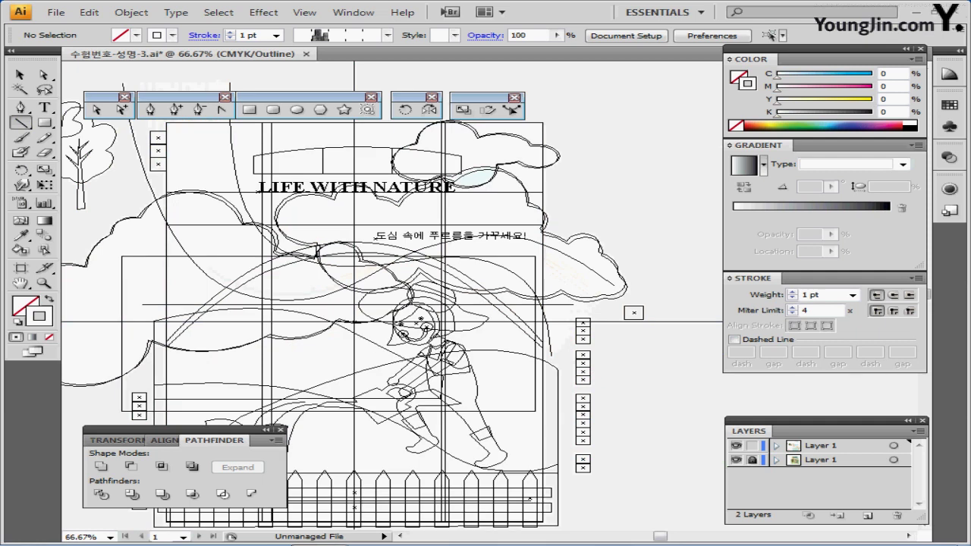
key(ctrl+y)
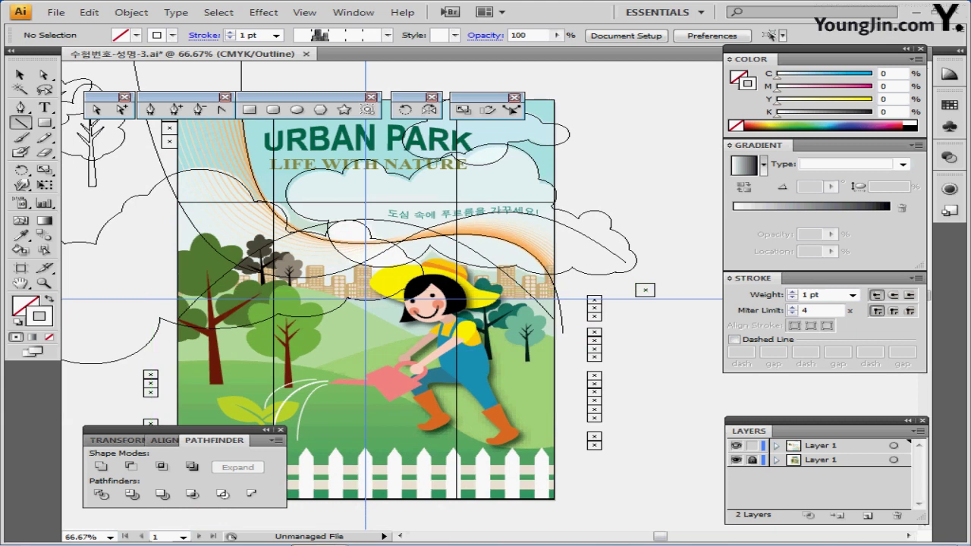
key(ctrl+y)
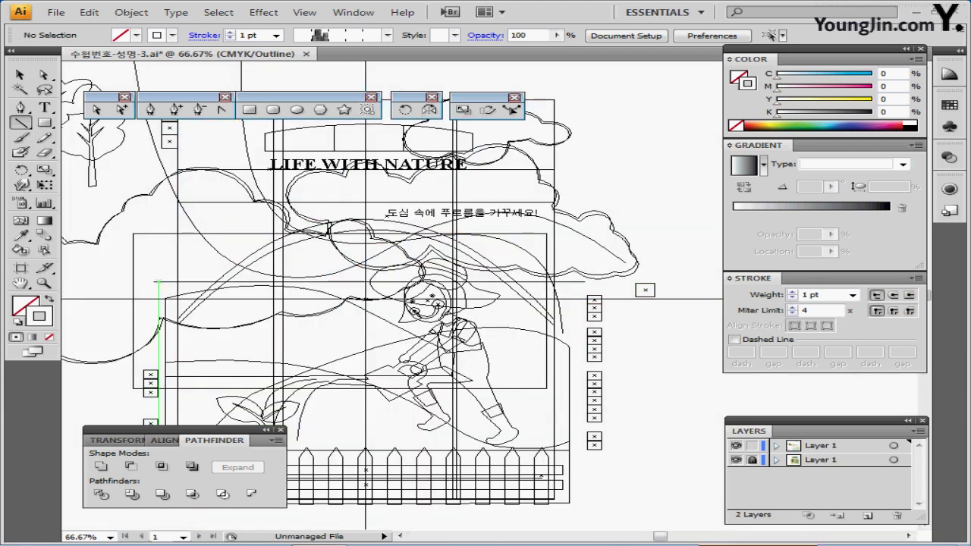
drag(158, 282, 589, 282)
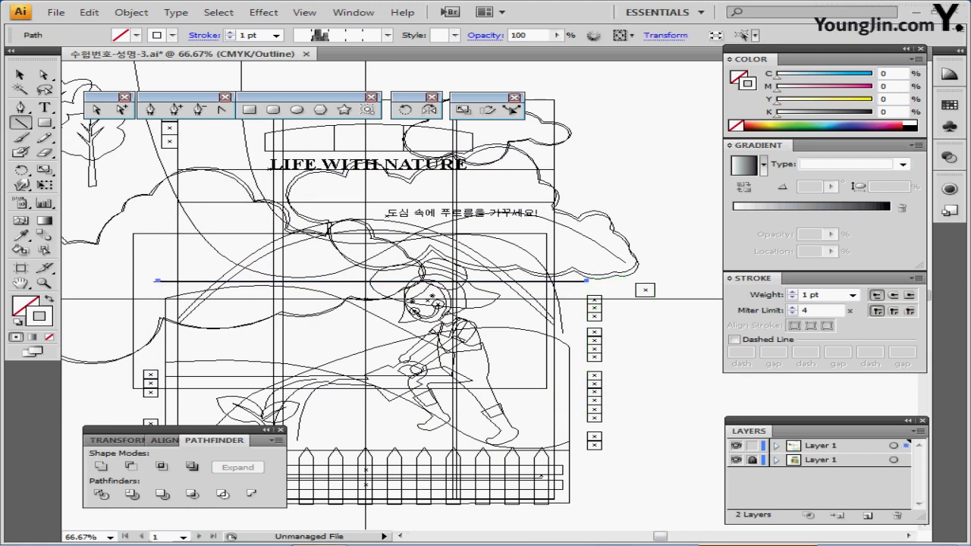
click(737, 460)
key(ctrl+y)
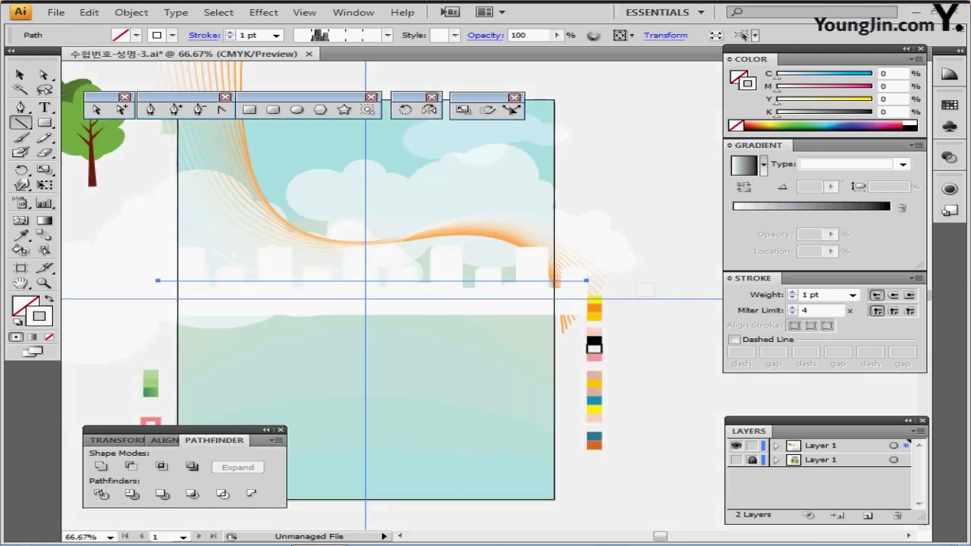
Step: Apply the 0.5 pt tan stroke (C20 M30 Y60) to the building line by sampling the small box beside the page
key(ctrl)
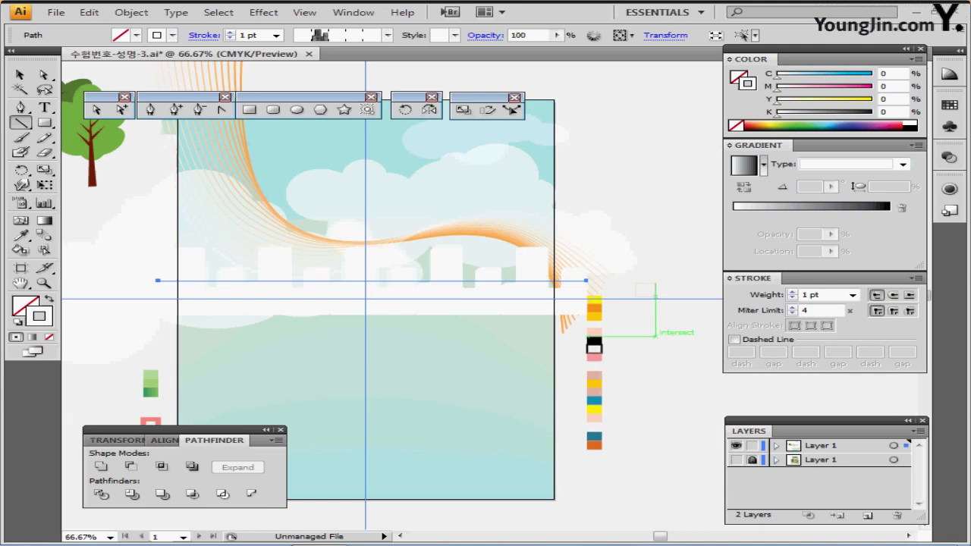
key(i)
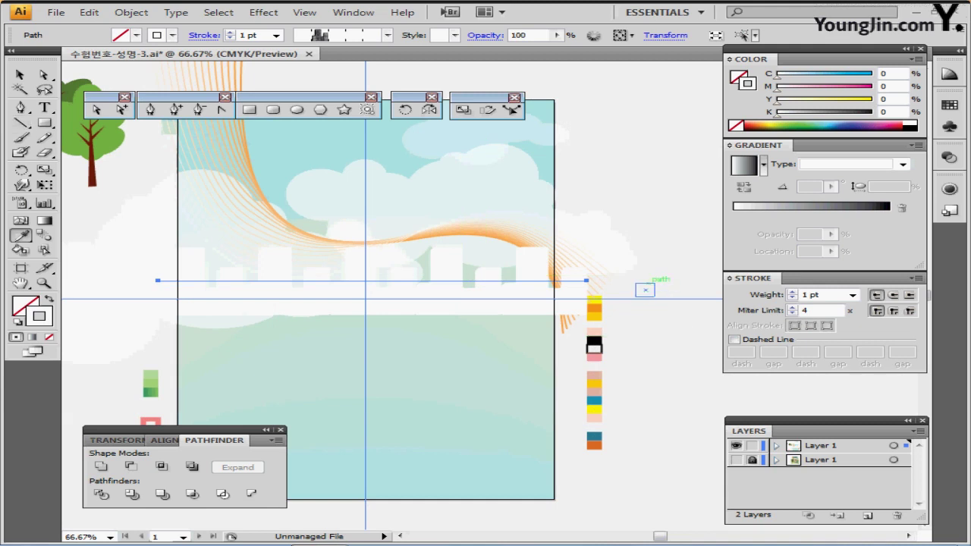
click(645, 289)
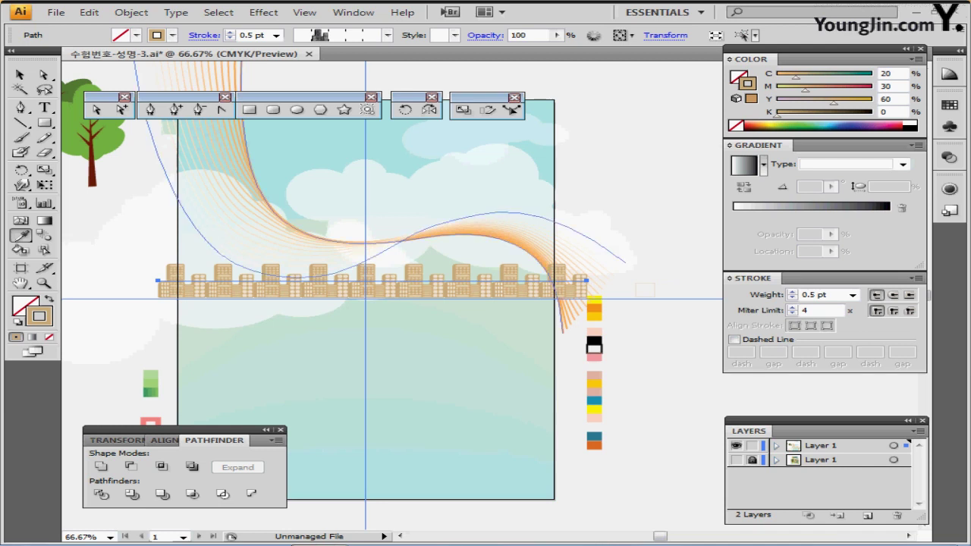
click(276, 36)
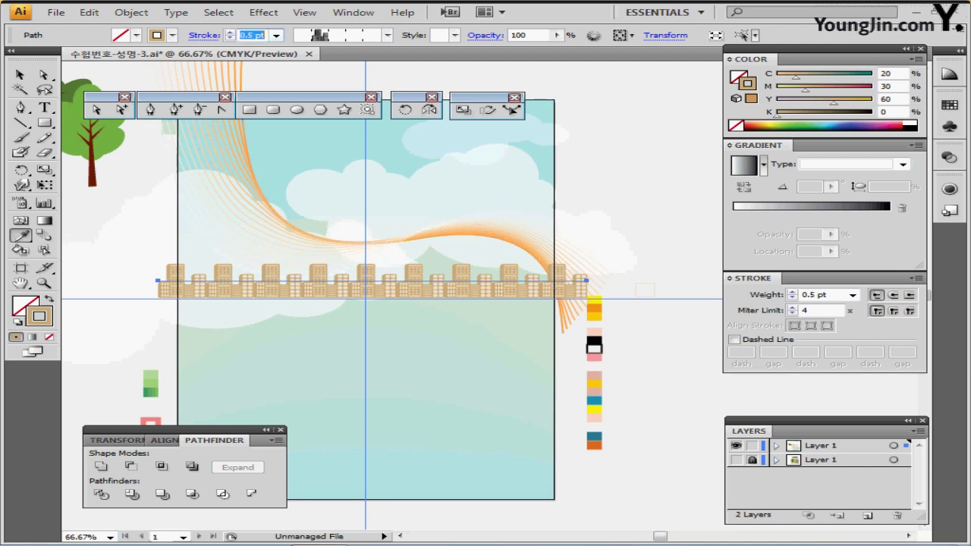
Step: Try drawing a second building line below the first in the opposite direction, from right to left, and undo it
key(backslash)
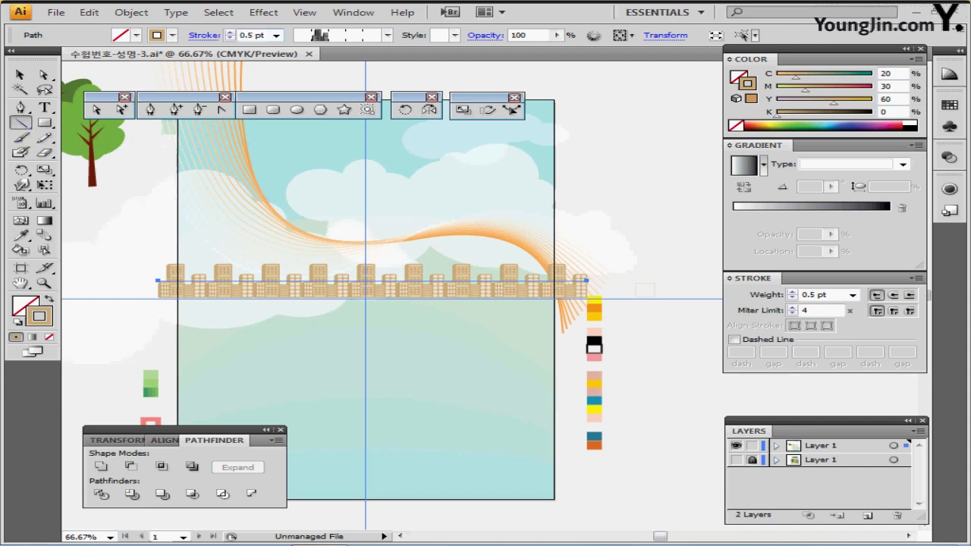
mouse_move(578, 328)
mouse_down()
mouse_move(252, 317)
mouse_move(143, 328)
mouse_up()
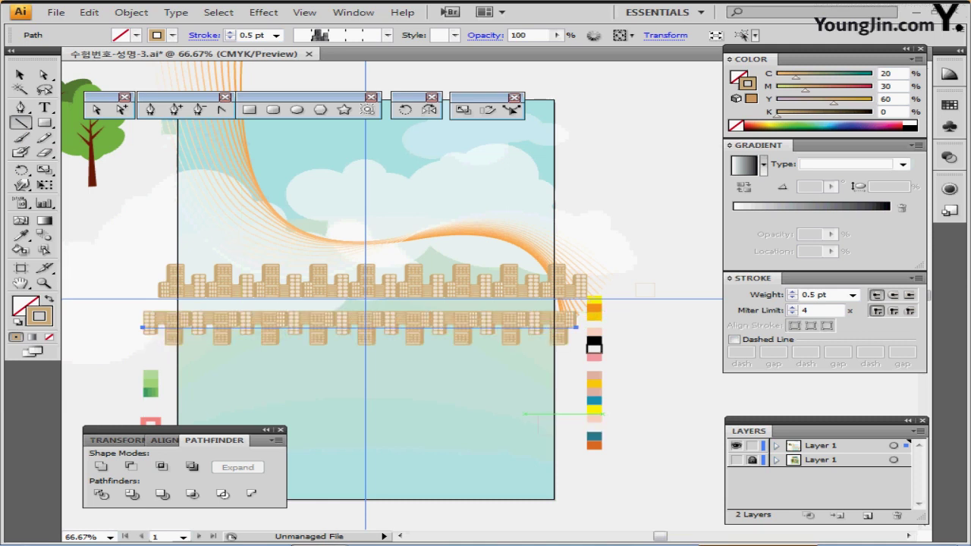
key(ctrl+z)
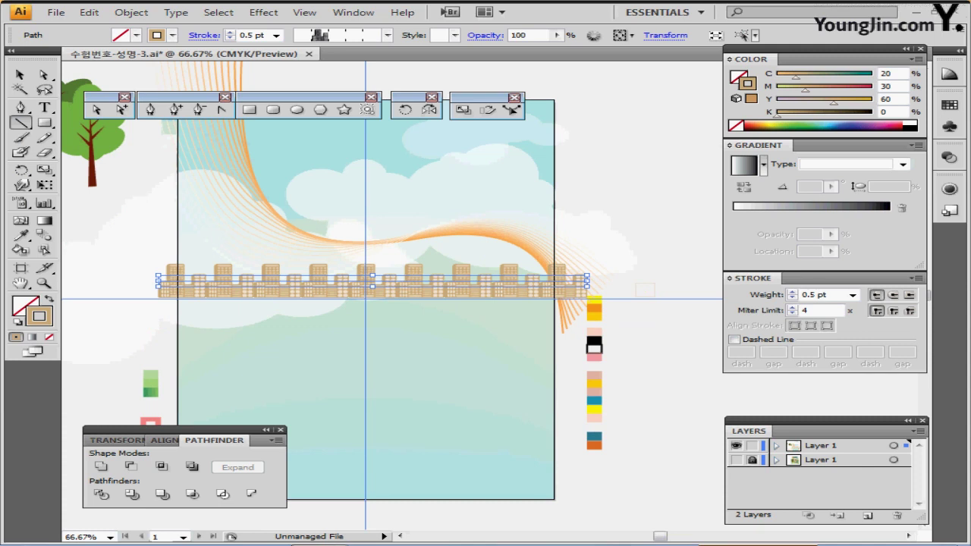
Step: Save the document and briefly show and hide the guides
key(ctrl+s)
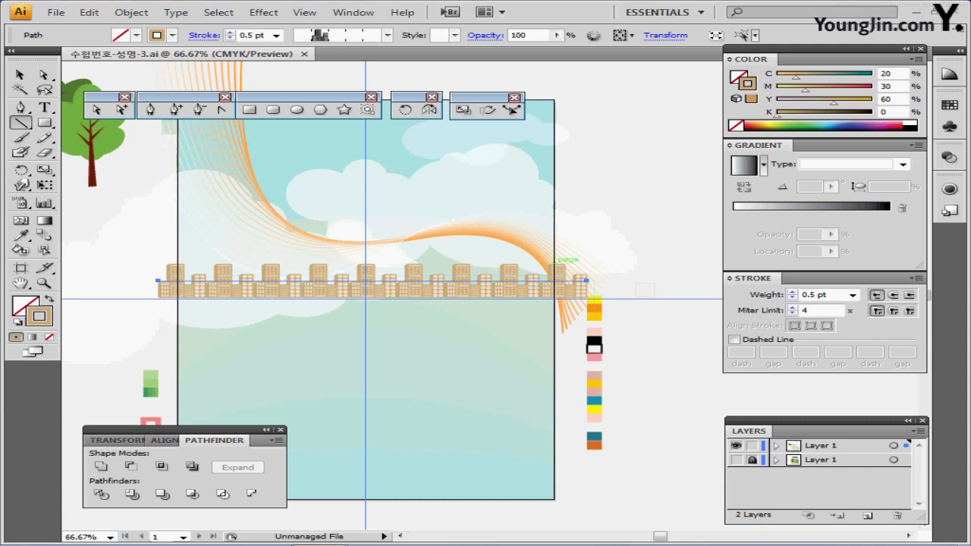
key(ctrl+semicolon)
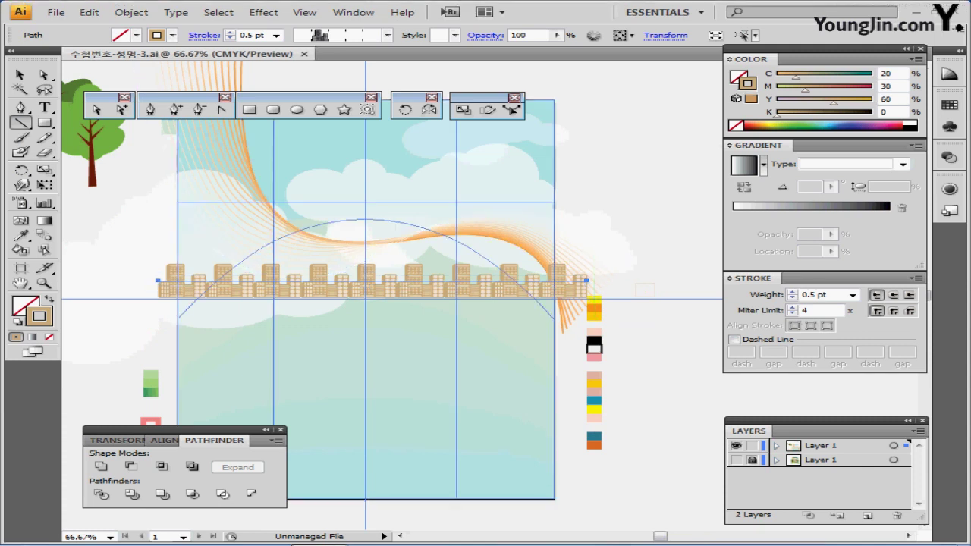
key(ctrl+semicolon)
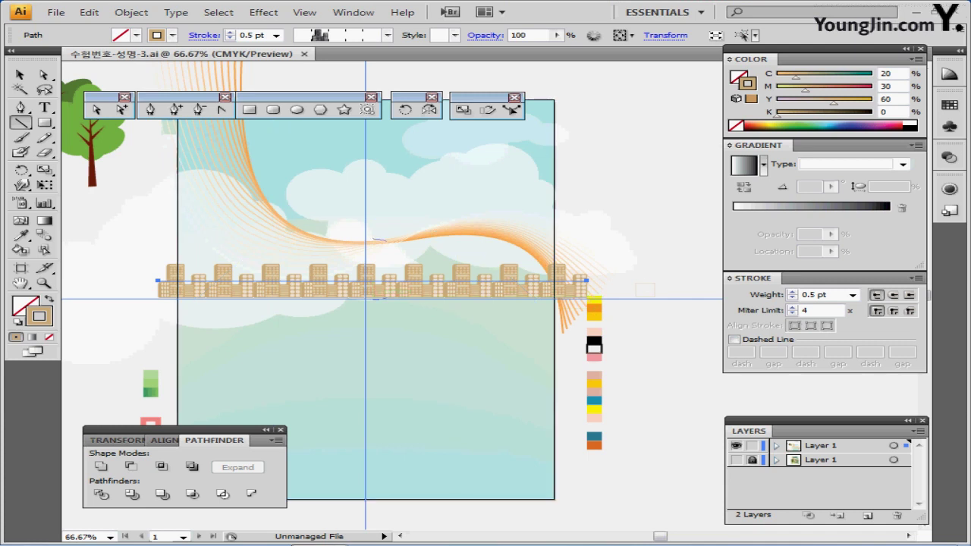
Step: Show the reference artwork under the outline view and pick up the light green fill without stroke from the topmost green swatch
drag(646, 288, 673, 204)
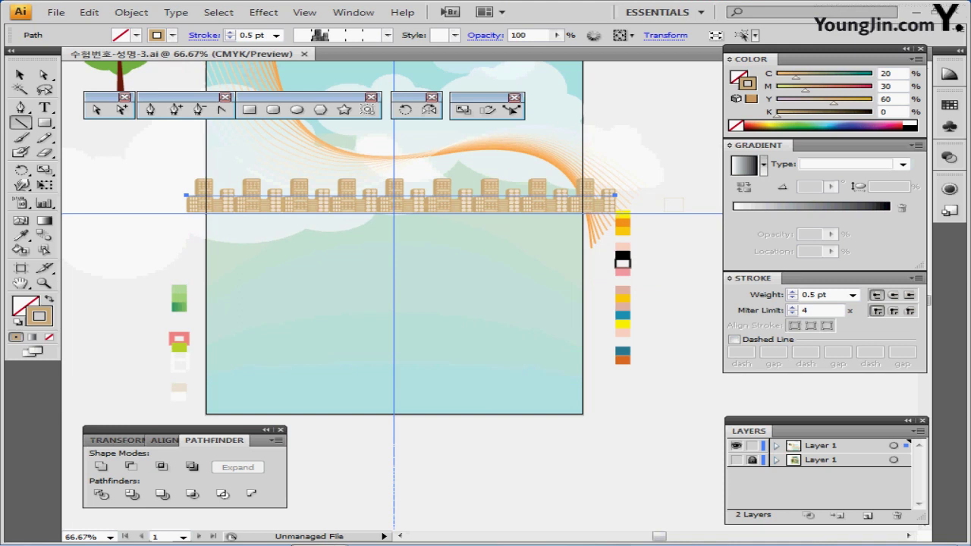
key(ctrl+y)
click(736, 459)
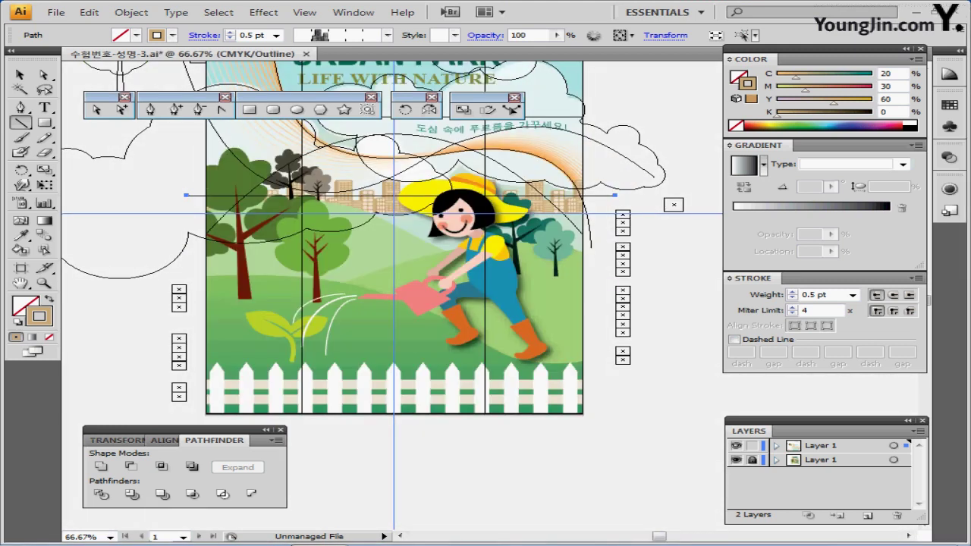
key(ctrl+shift+a)
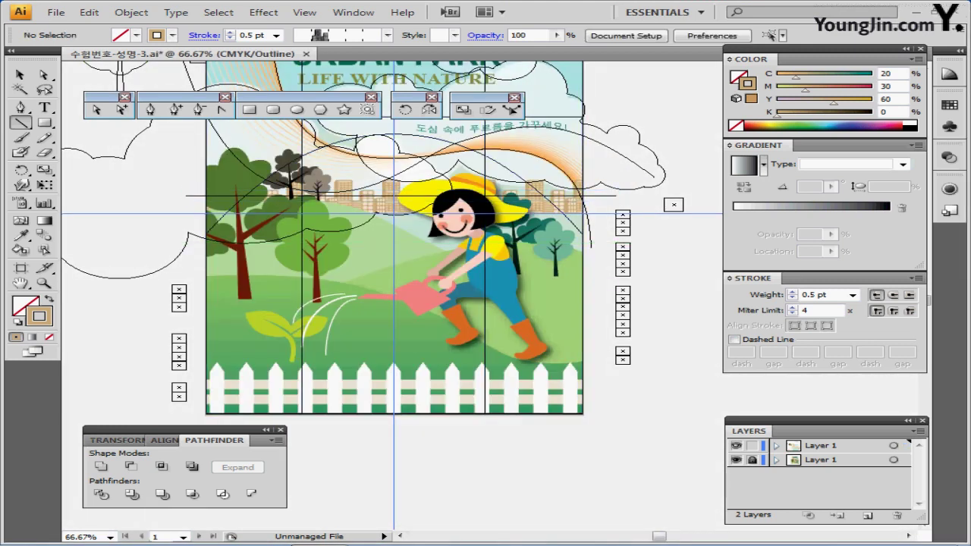
drag(646, 288, 648, 305)
key(p)
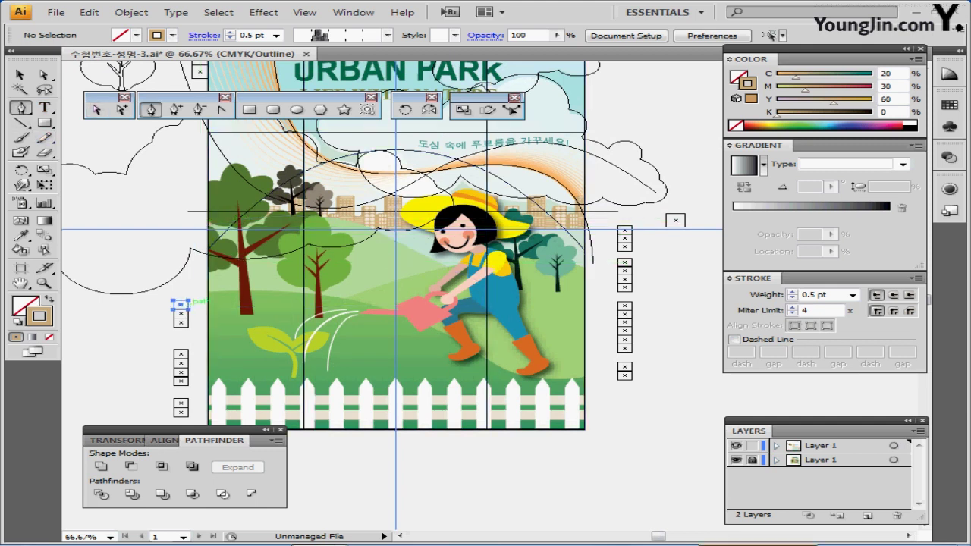
ctrl+click(180, 305)
key(ctrl+shift+a)
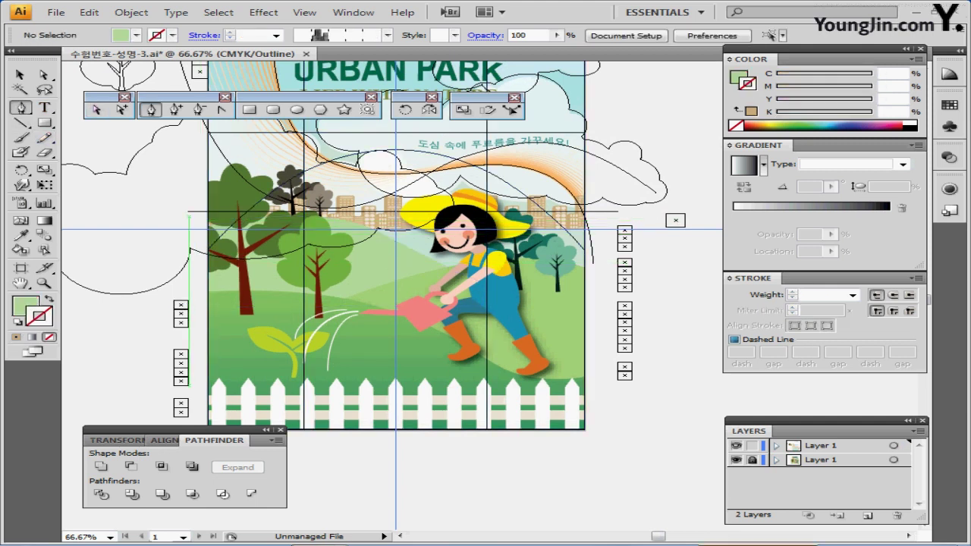
click(188, 210)
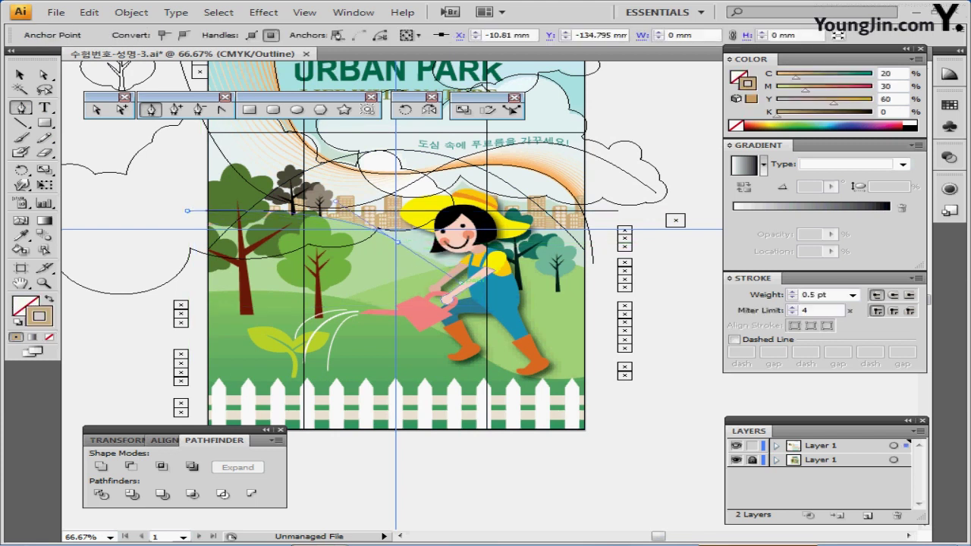
click(460, 283)
click(492, 284)
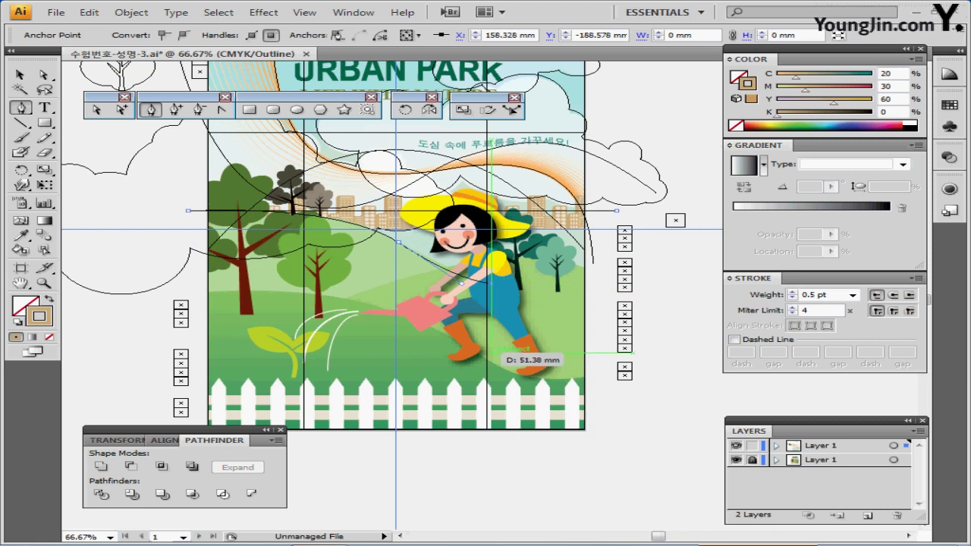
click(491, 339)
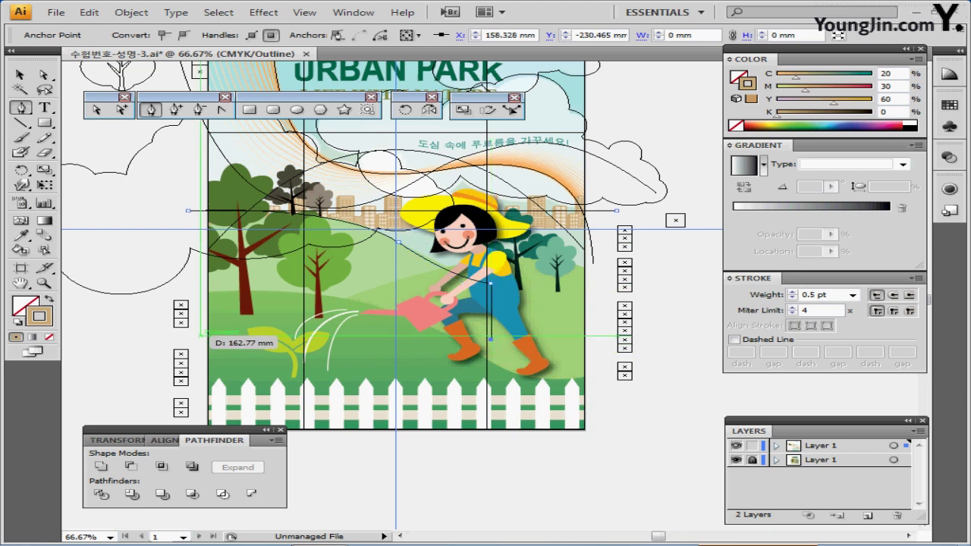
click(199, 334)
drag(190, 209, 182, 189)
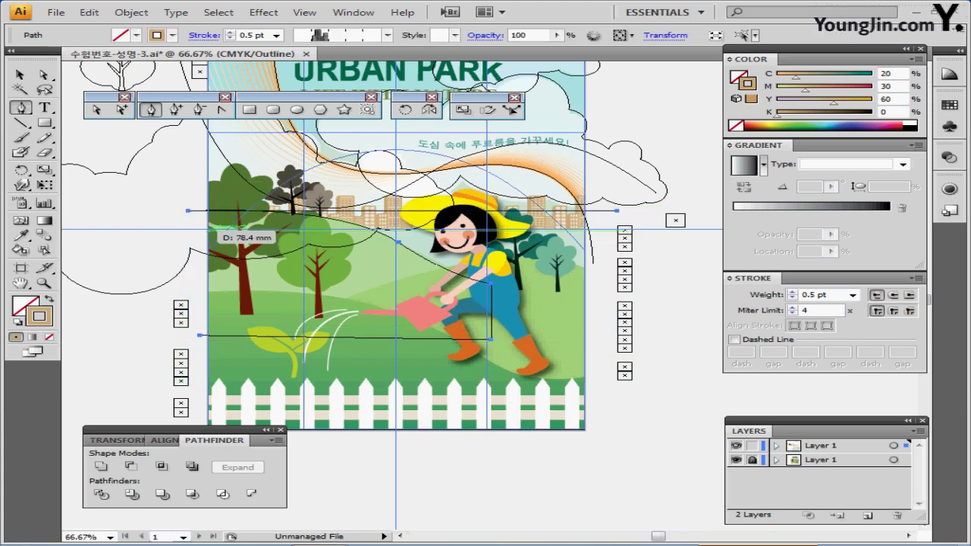
key(ctrl+z)
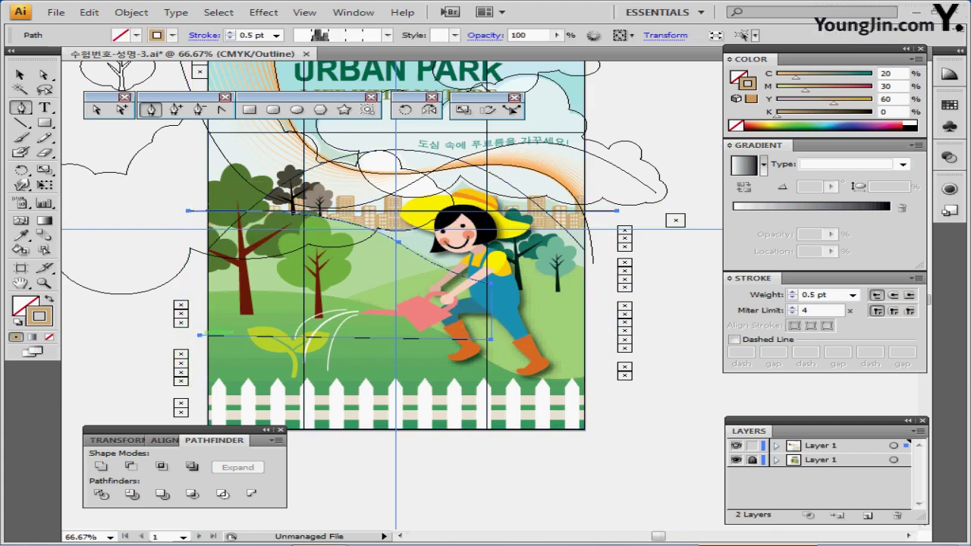
click(198, 334)
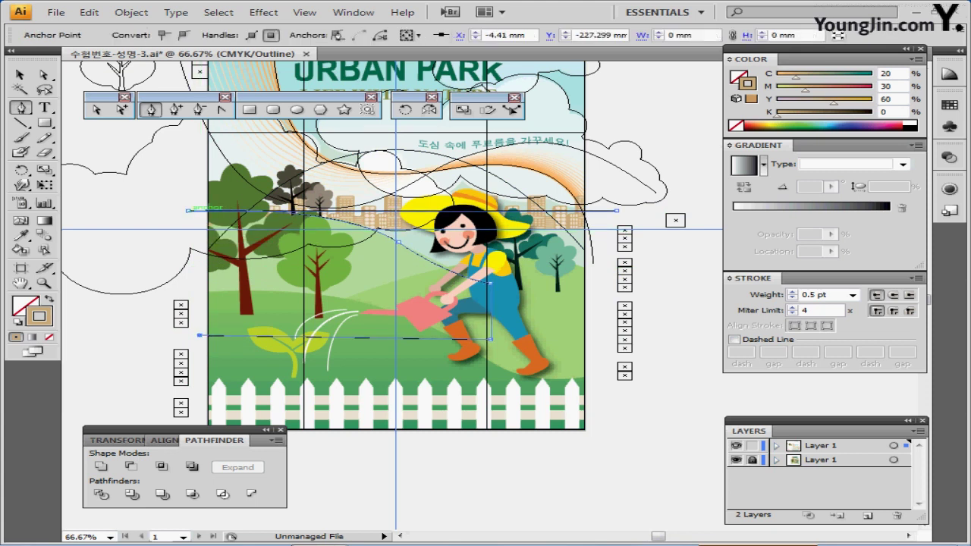
key(ctrl+y)
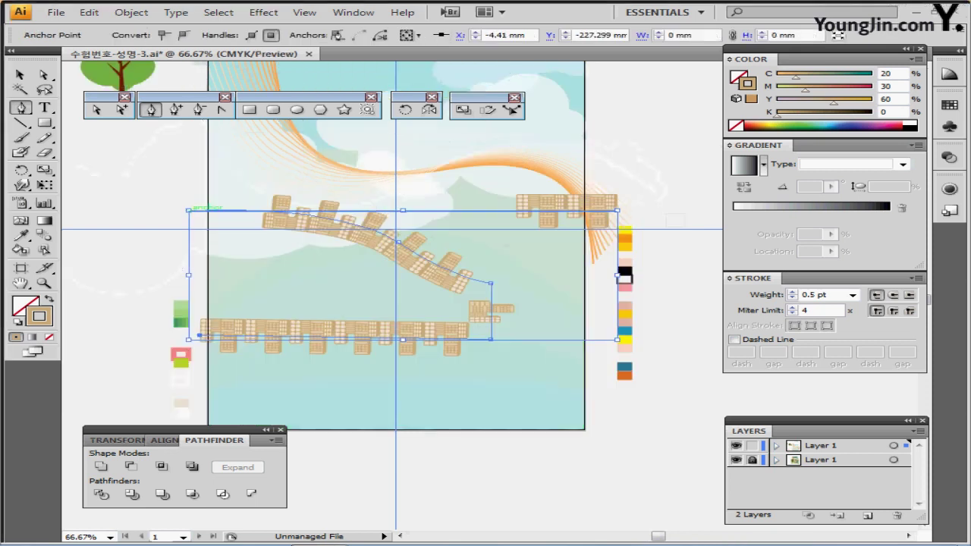
key(ctrl+z)
key(ctrl+z)
key(ctrl+z)
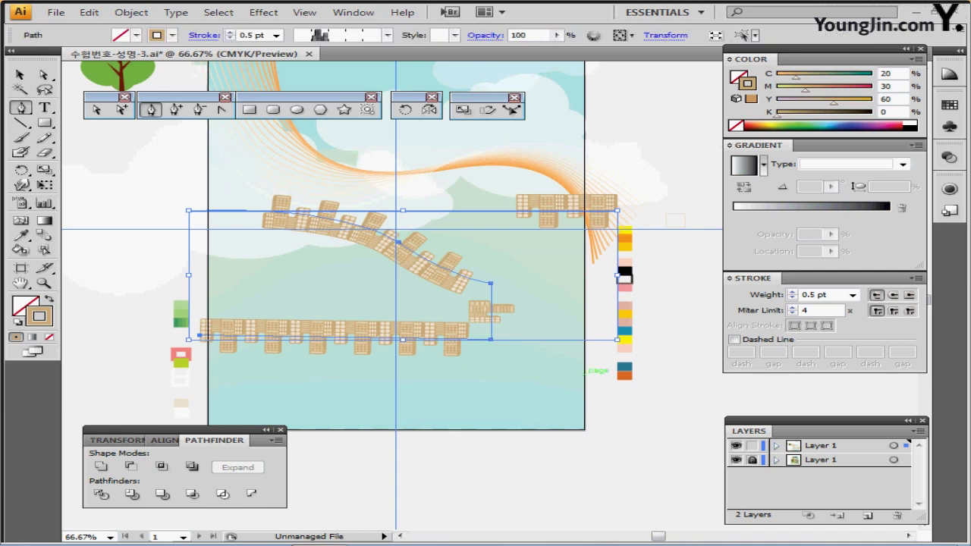
key(ctrl+z)
key(ctrl+z)
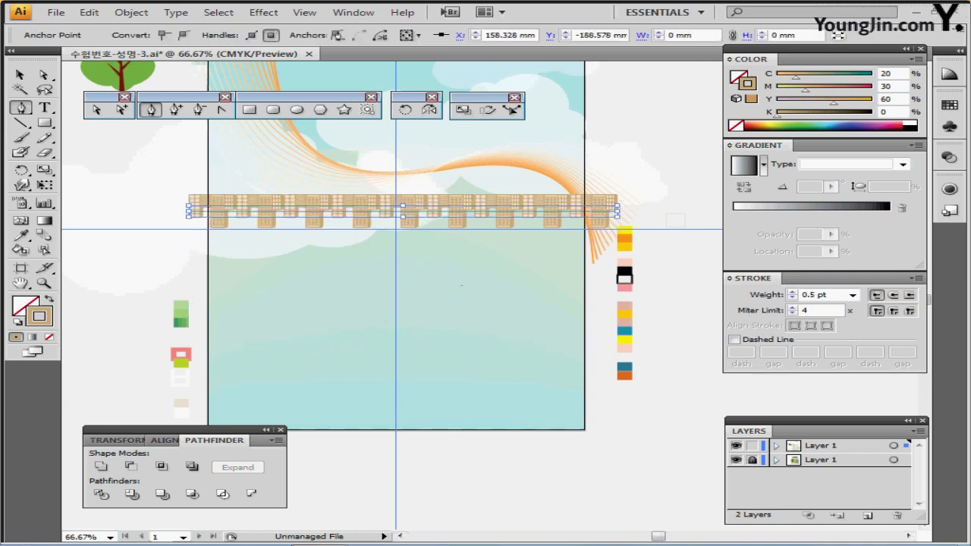
key(ctrl+z)
key(ctrl+z)
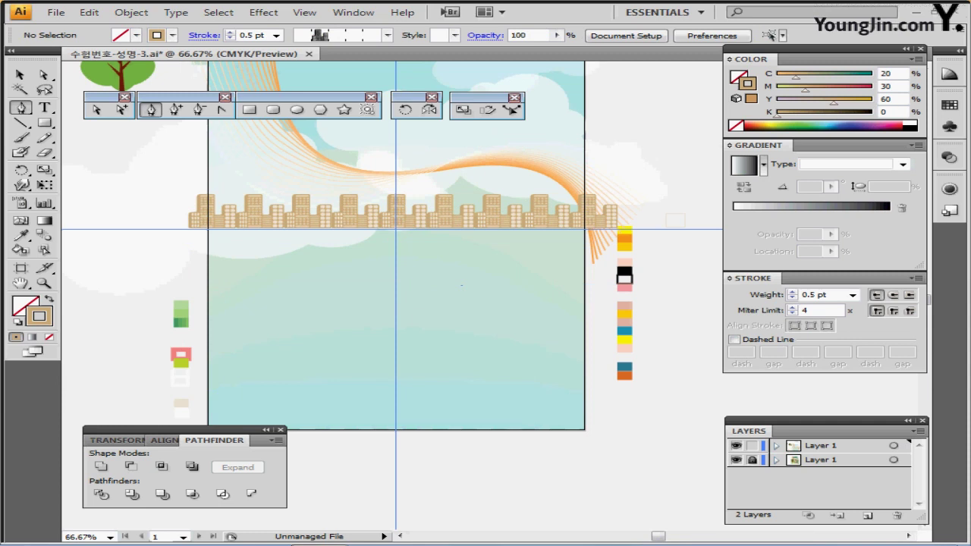
Step: With the drawing layer in outline view, trace the back hill as a closed shape from beyond the page's left edge, sloping down behind the girl
click(822, 446)
ctrl+click(736, 446)
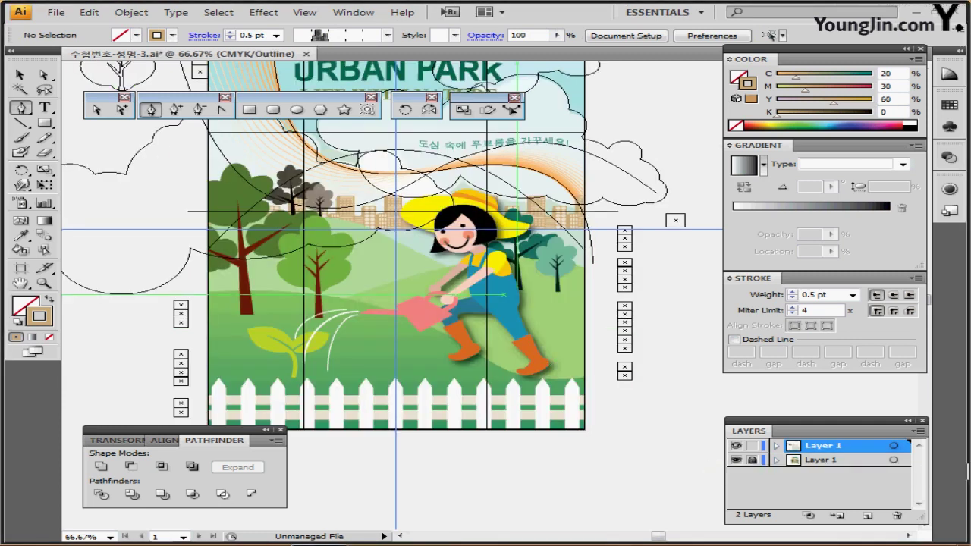
click(188, 199)
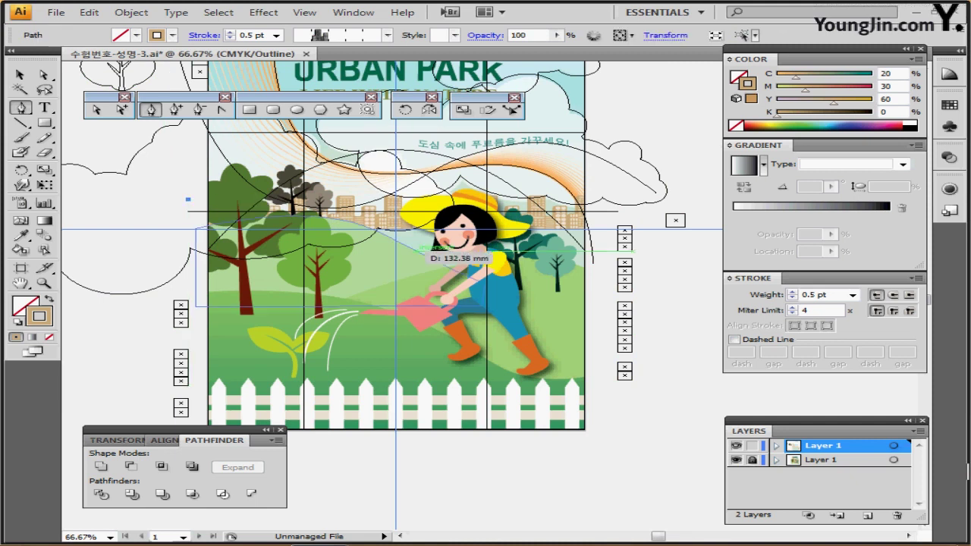
drag(414, 250, 473, 291)
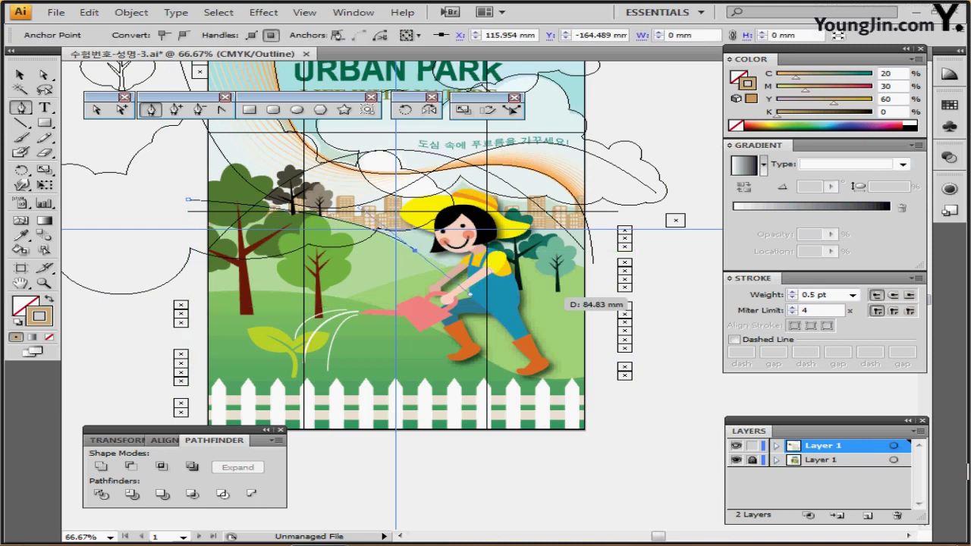
click(562, 297)
click(551, 362)
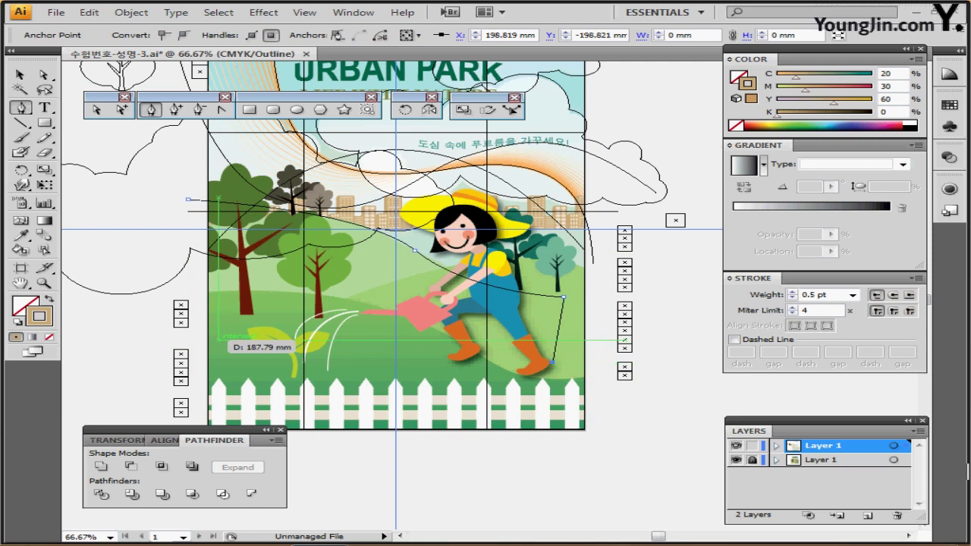
click(188, 361)
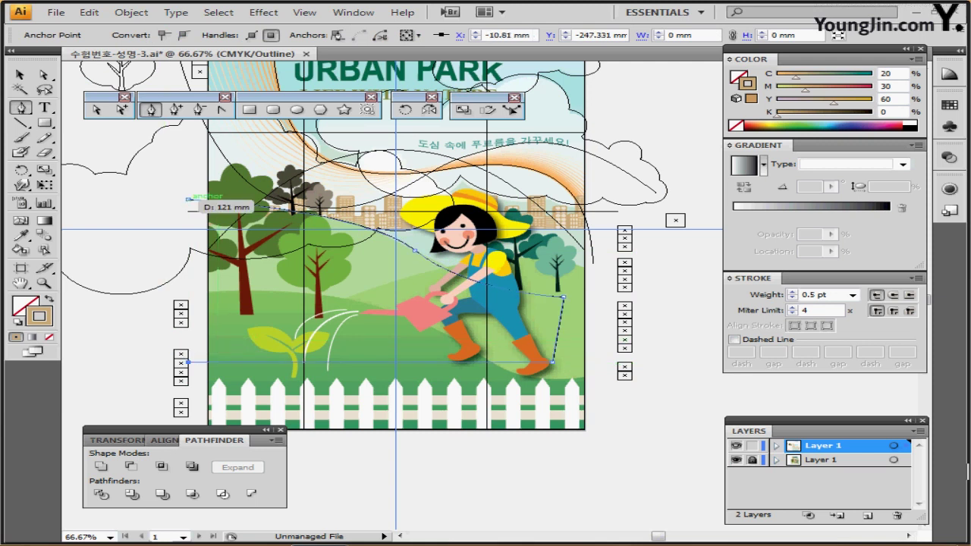
click(189, 200)
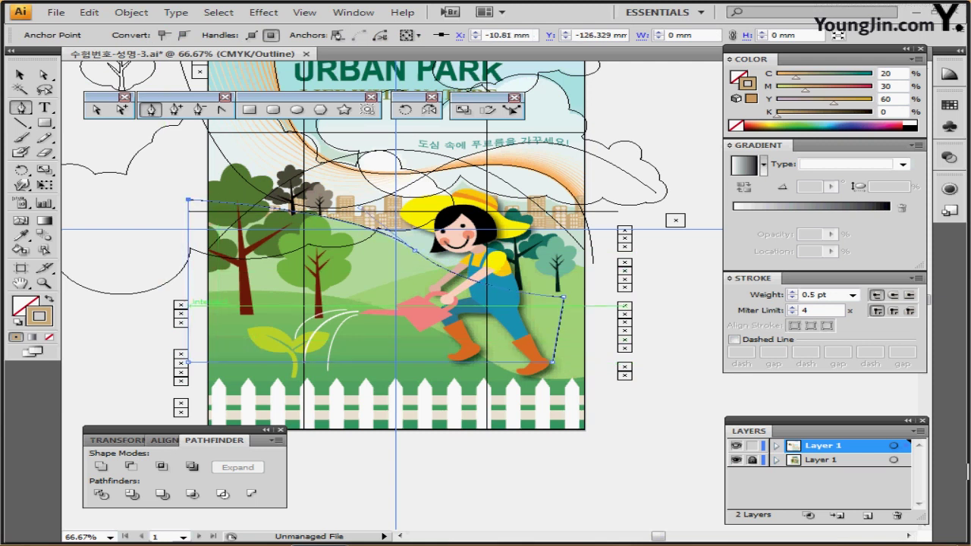
Step: Fill the back hill with the light green of the topmost green swatch, without stroke, and deselect it
key(i)
click(224, 279)
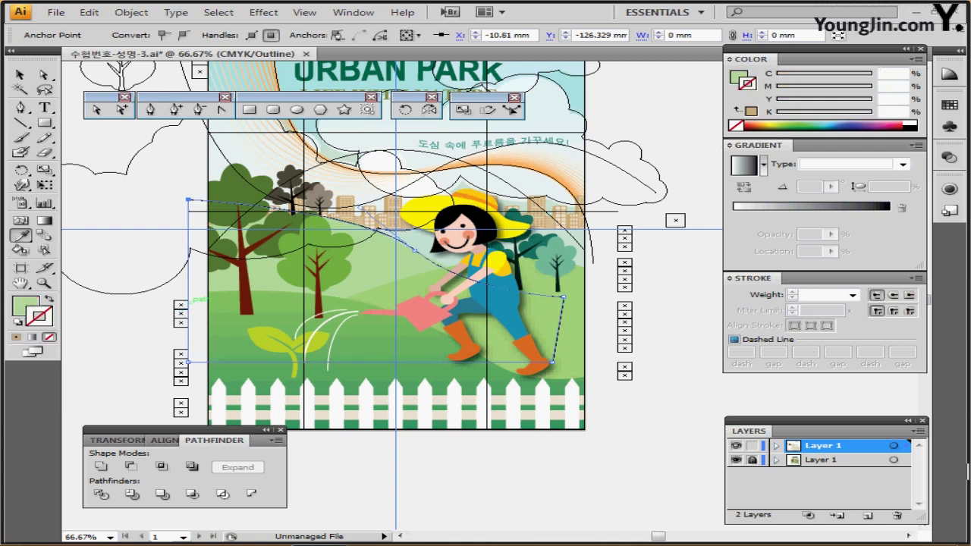
key(ctrl+shift+a)
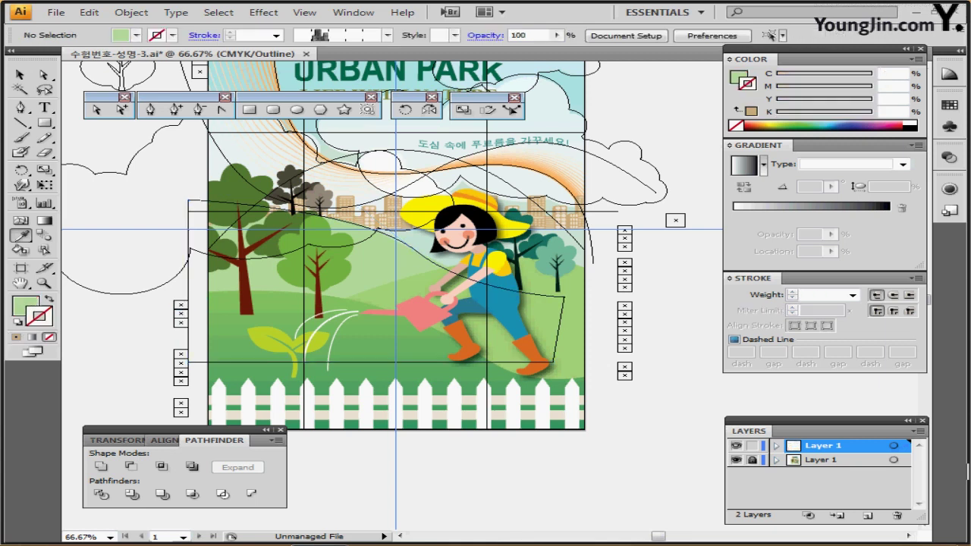
Step: Trace the closed hill shape on the right behind the girl and fill it with the second green swatch, without stroke
key(p)
click(613, 275)
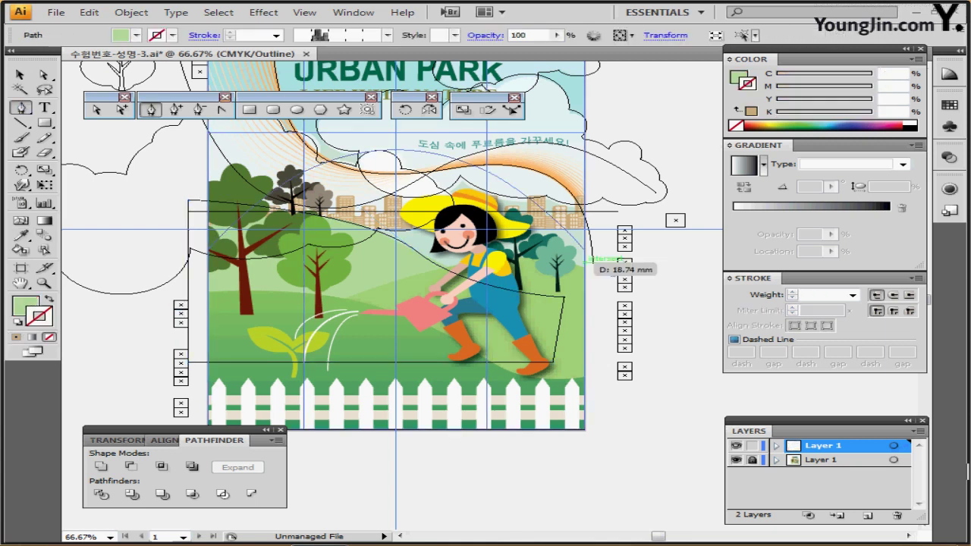
drag(502, 254, 434, 262)
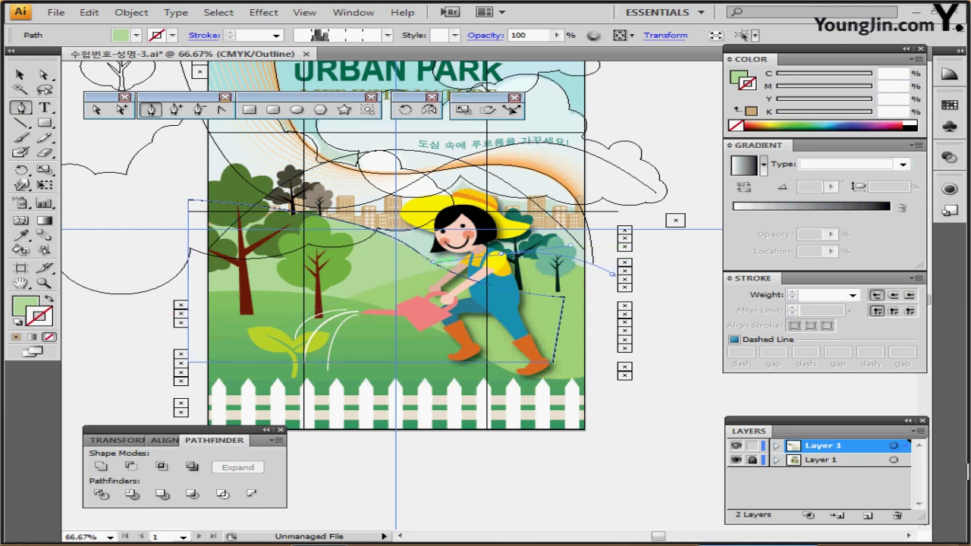
mouse_move(317, 322)
mouse_down()
mouse_move(297, 348)
mouse_move(323, 317)
mouse_up()
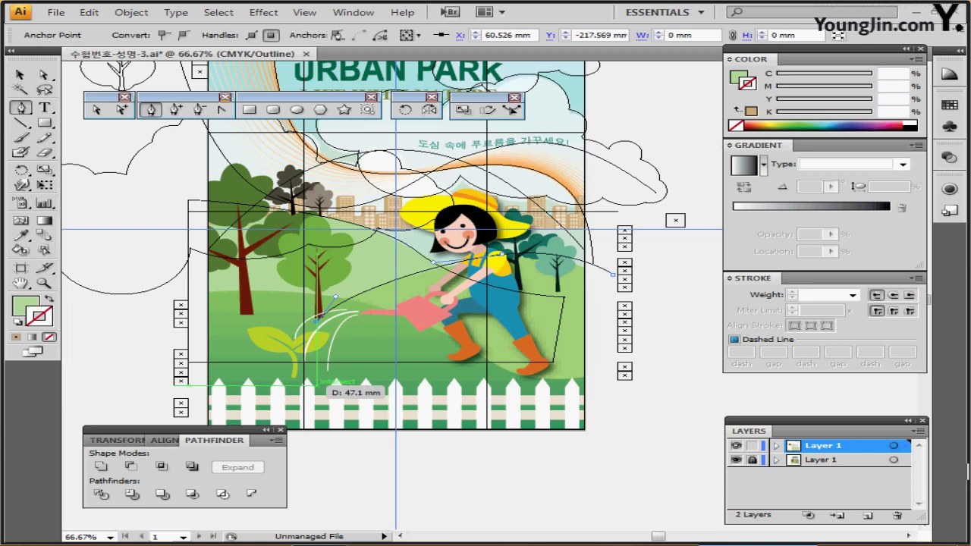
drag(613, 384, 612, 274)
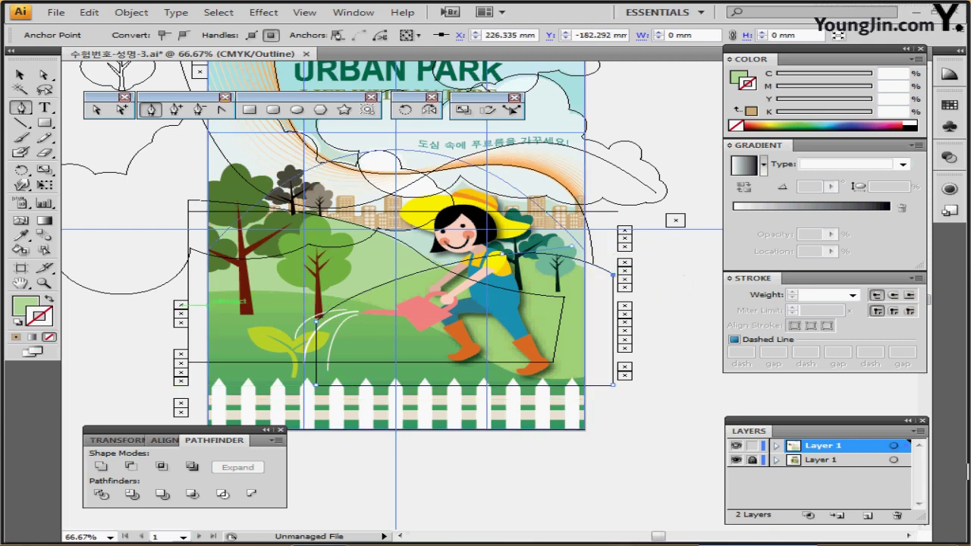
key(i)
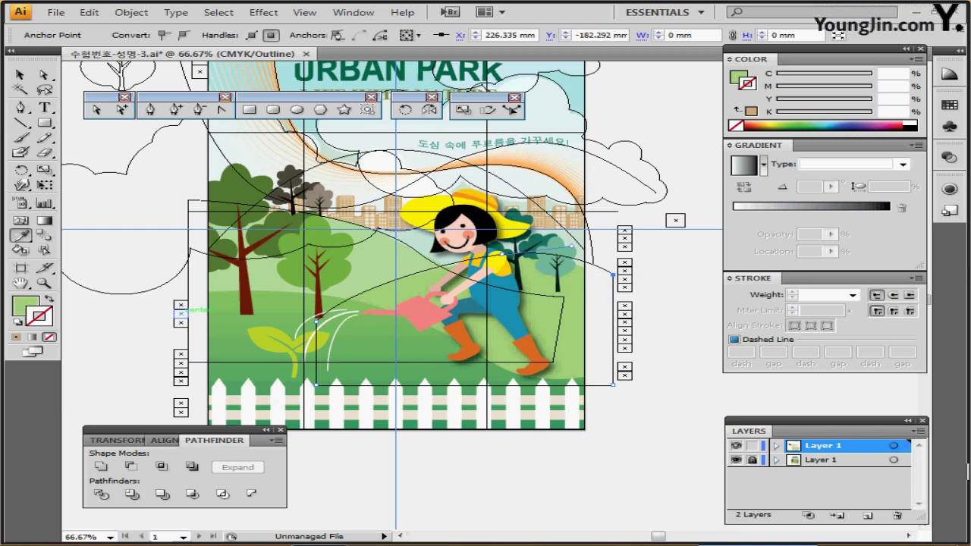
key(ctrl+shift+a)
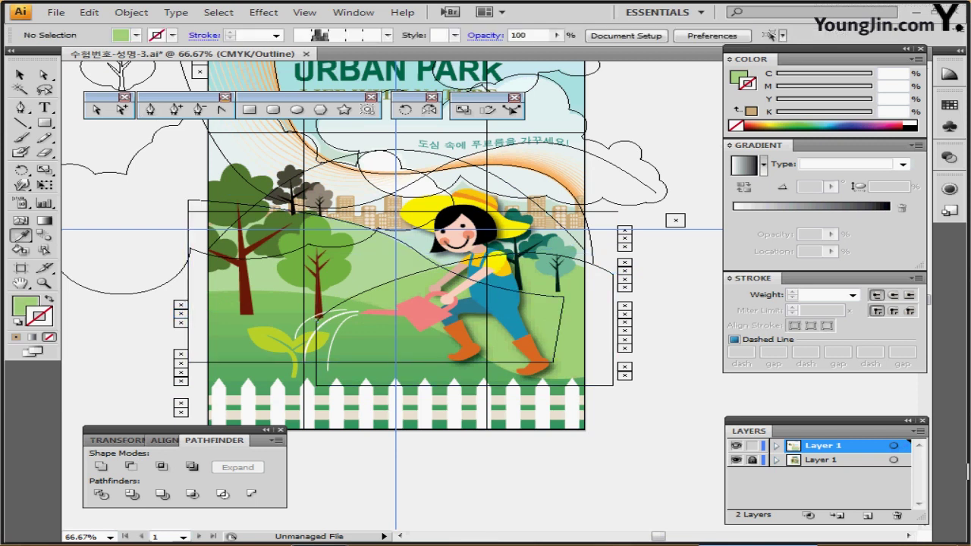
Step: Trace the front hill as a closed shape from beyond the left edge, sloping down past the girl's boots and closing below the page
key(p)
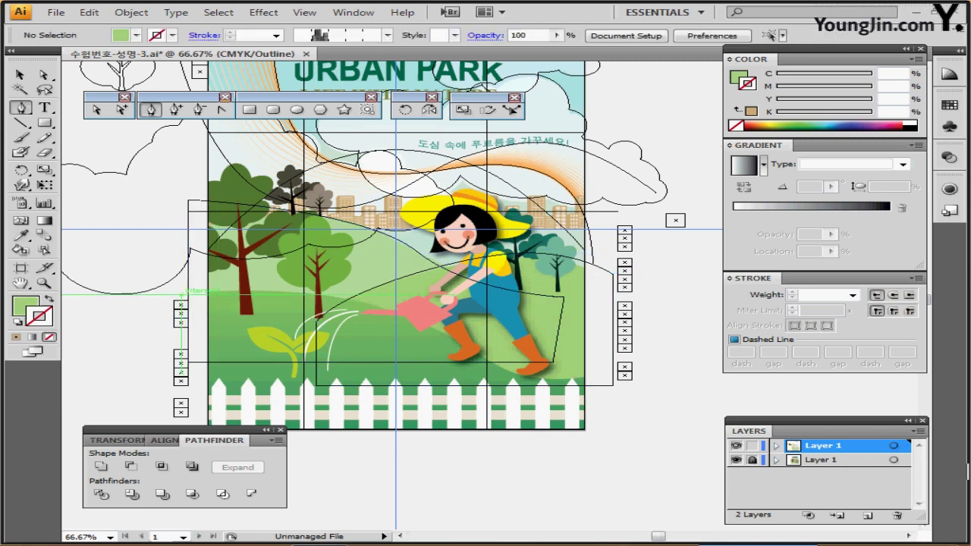
click(181, 293)
drag(368, 302, 424, 323)
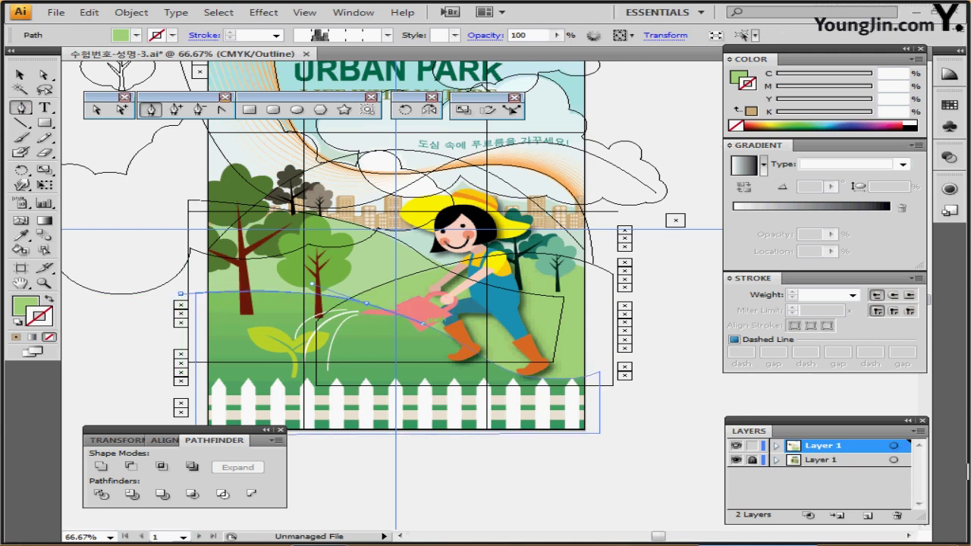
drag(540, 379, 598, 441)
click(600, 375)
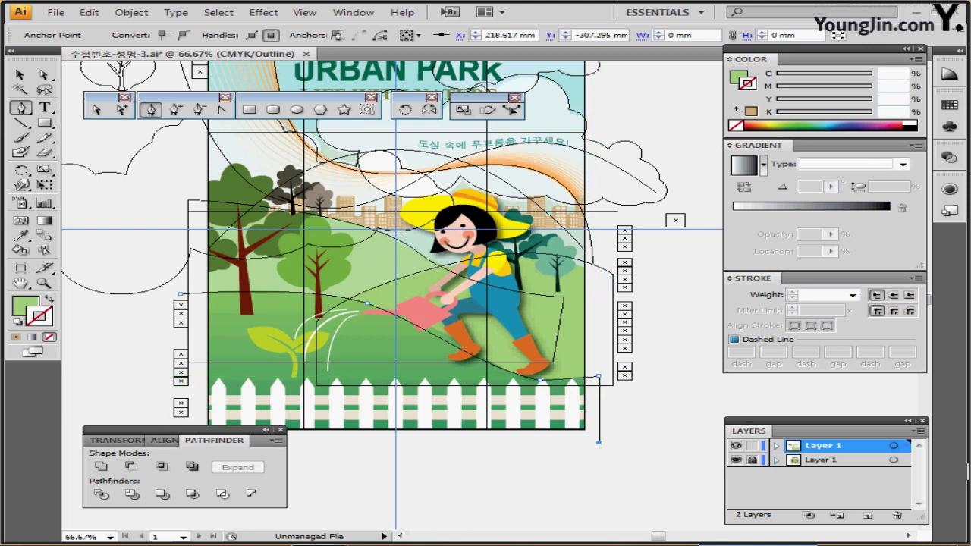
drag(189, 429, 188, 455)
click(191, 442)
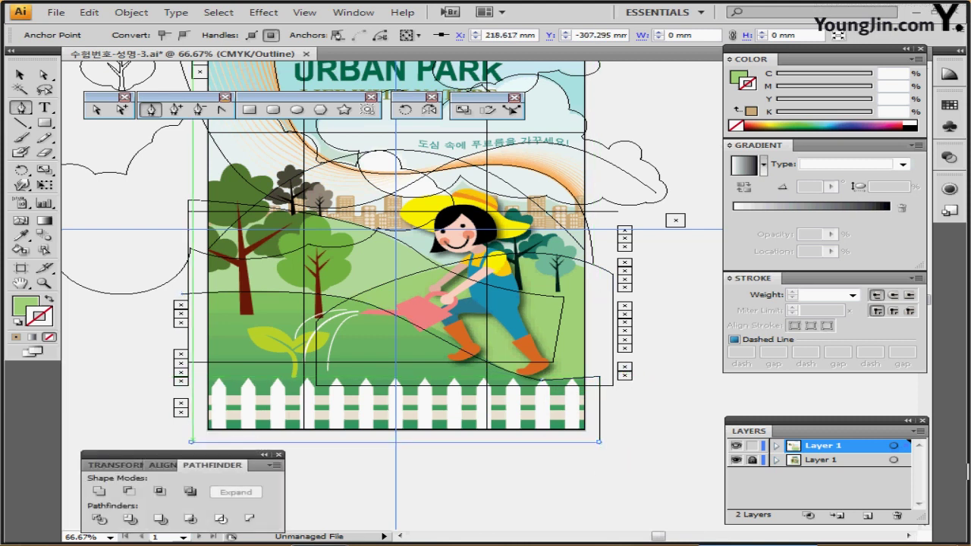
click(180, 293)
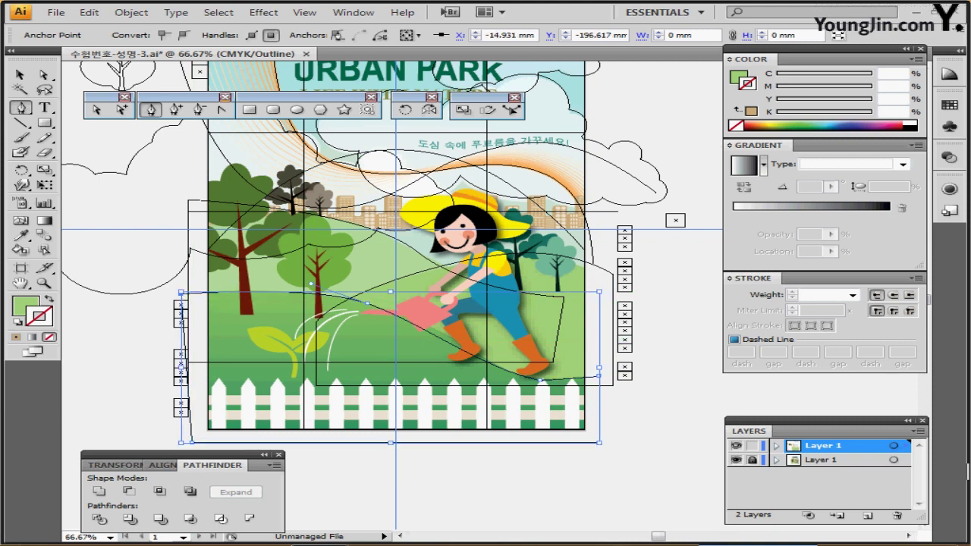
Step: Smooth the front hill's slope at the watering can and fill the hill with the green gradient of the third green swatch
key(a)
click(367, 304)
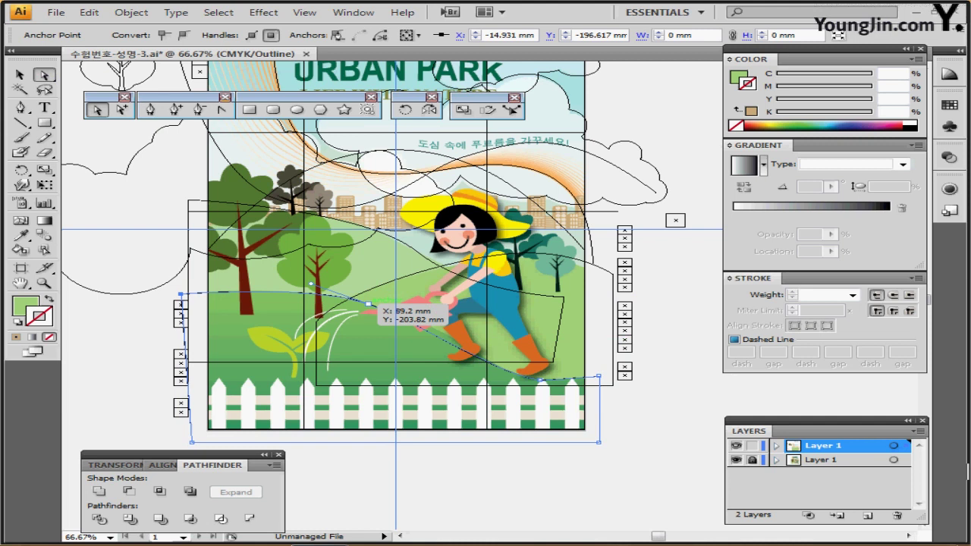
drag(367, 304, 446, 327)
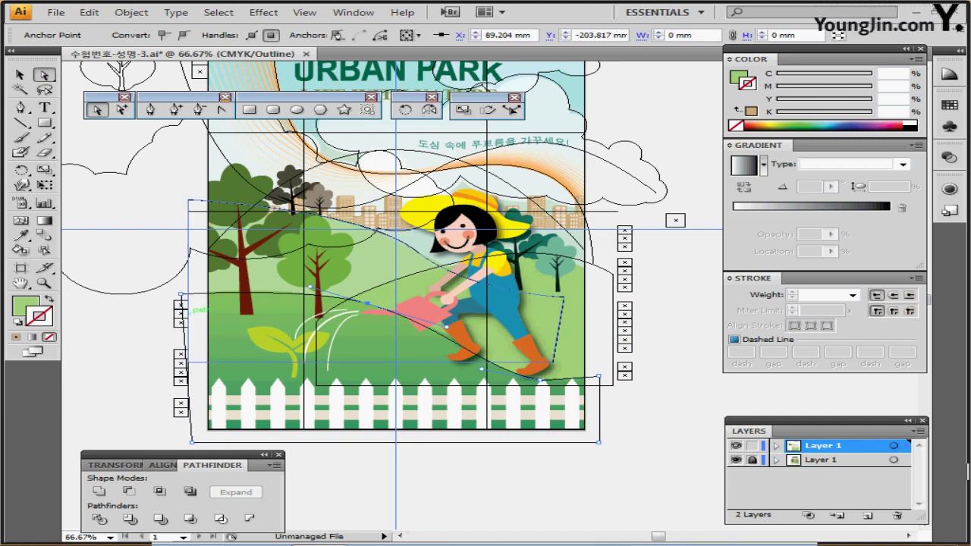
click(20, 235)
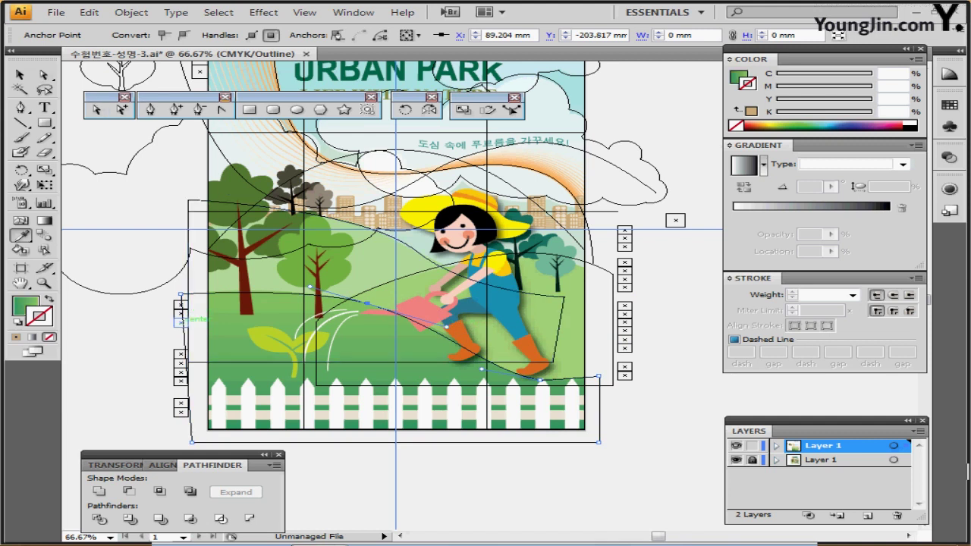
Step: Show the artwork in colour preview with the reference layer hidden and save the document
key(ctrl+y)
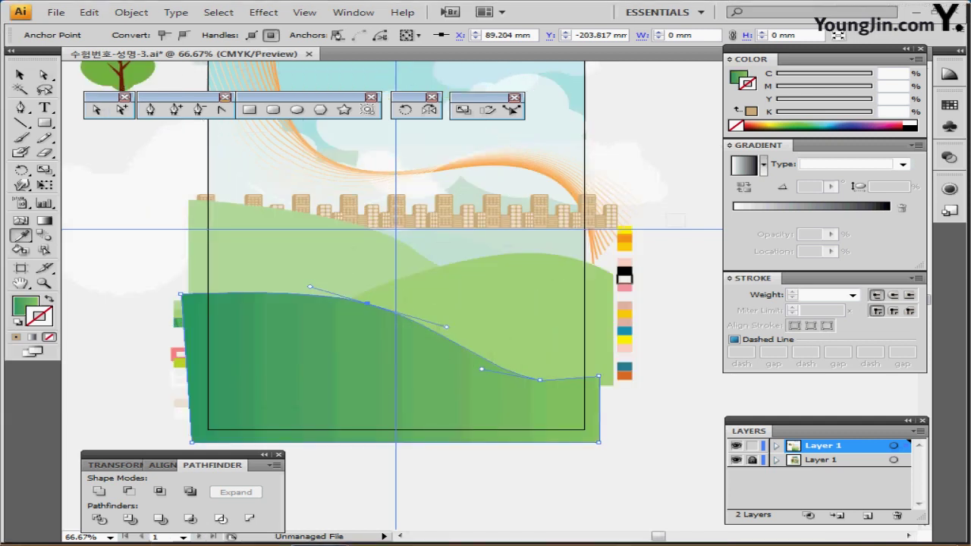
click(737, 459)
key(ctrl+s)
Step: Set the front hill's linear gradient angle to 90 degrees, check the colours of both gradient stops and deselect the hill
key(period)
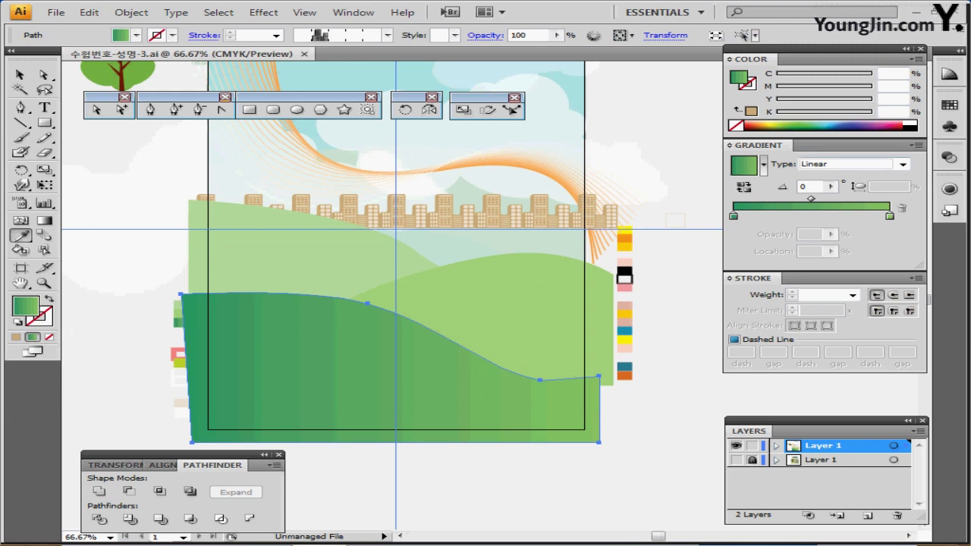
double_click(804, 187)
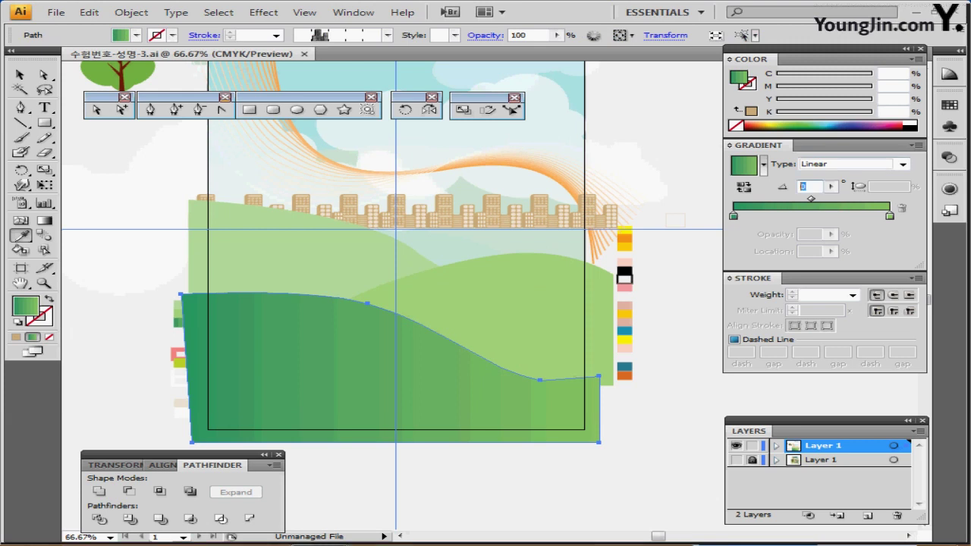
text(90)
key(Return)
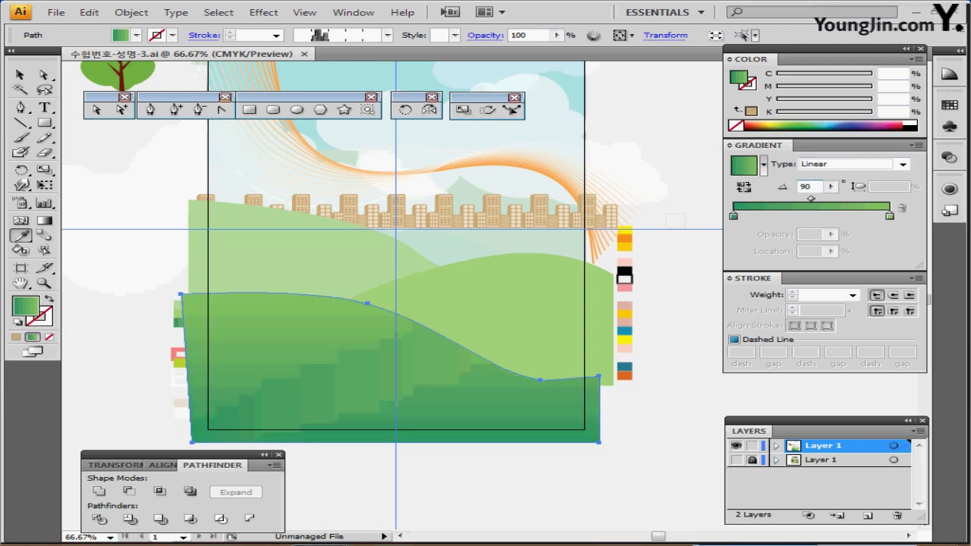
double_click(732, 217)
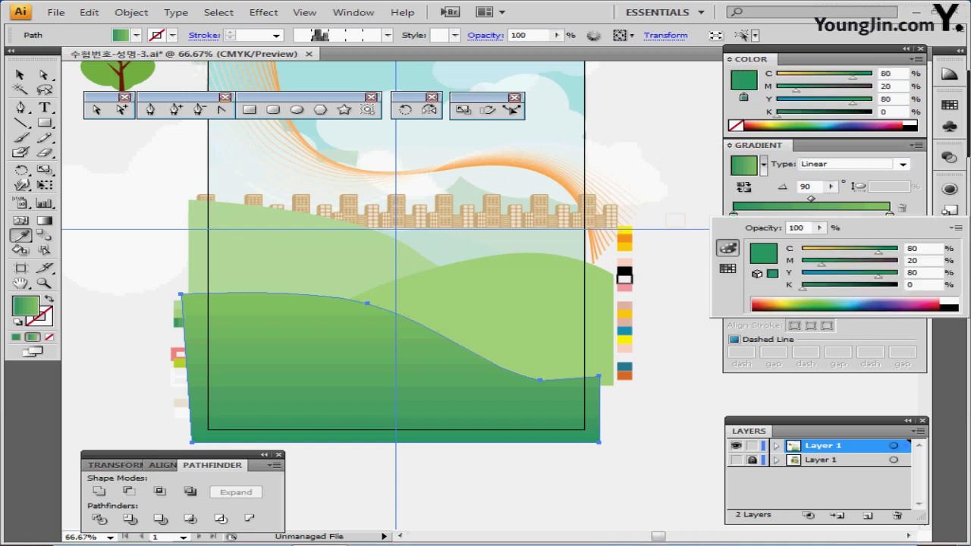
click(889, 217)
double_click(890, 215)
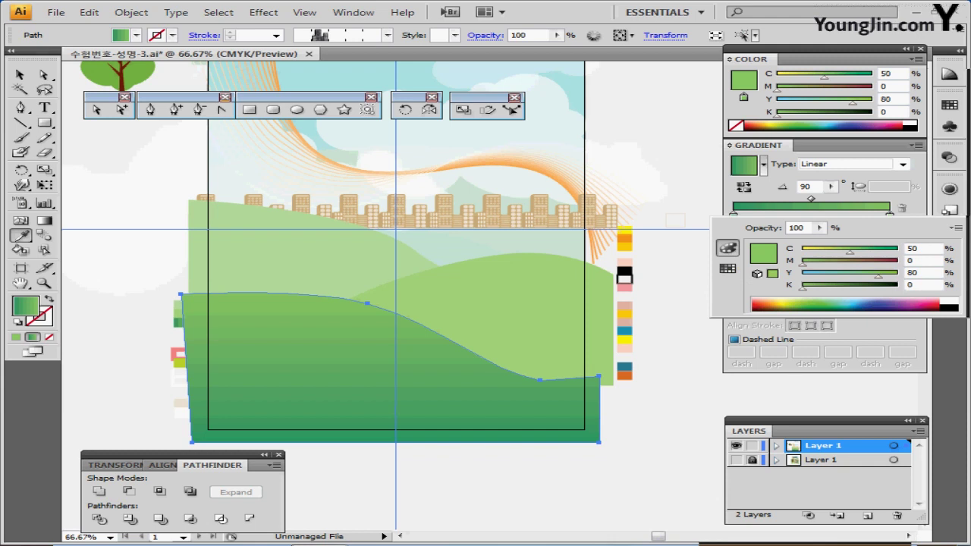
click(20, 75)
key(ctrl+shift+a)
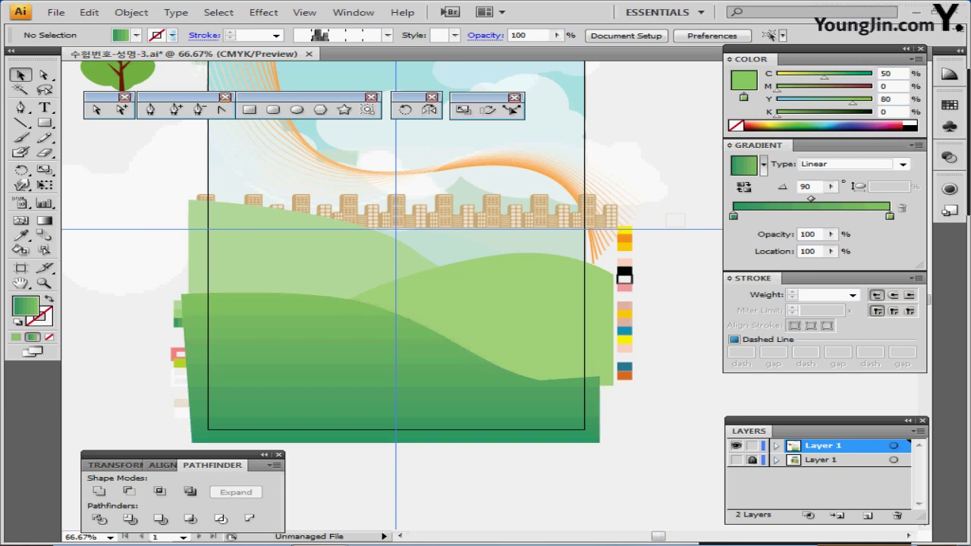
Step: Draw a 220 × 7 mm rectangle across the bottom of the front hill with the beige swatch's fill and no stroke
key(m)
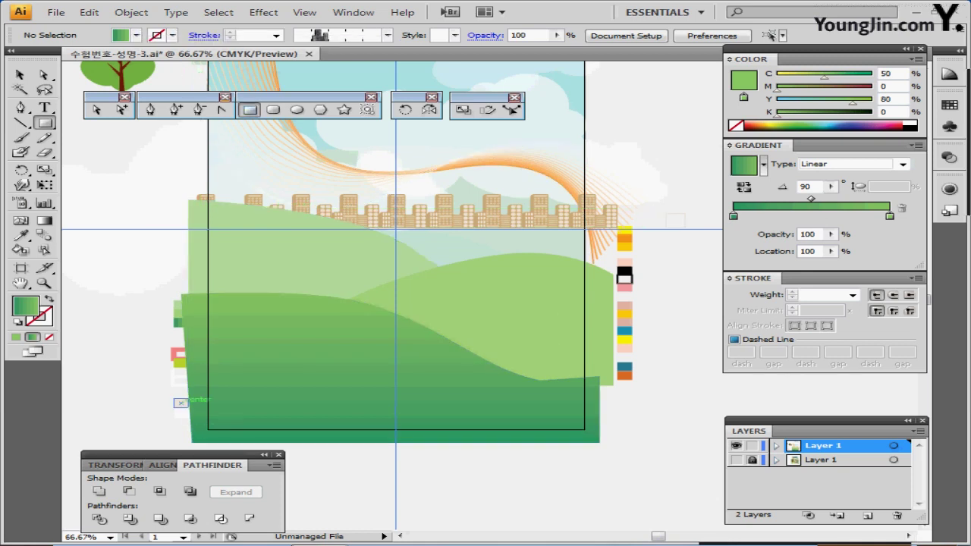
ctrl+click(180, 403)
key(ctrl+shift+a)
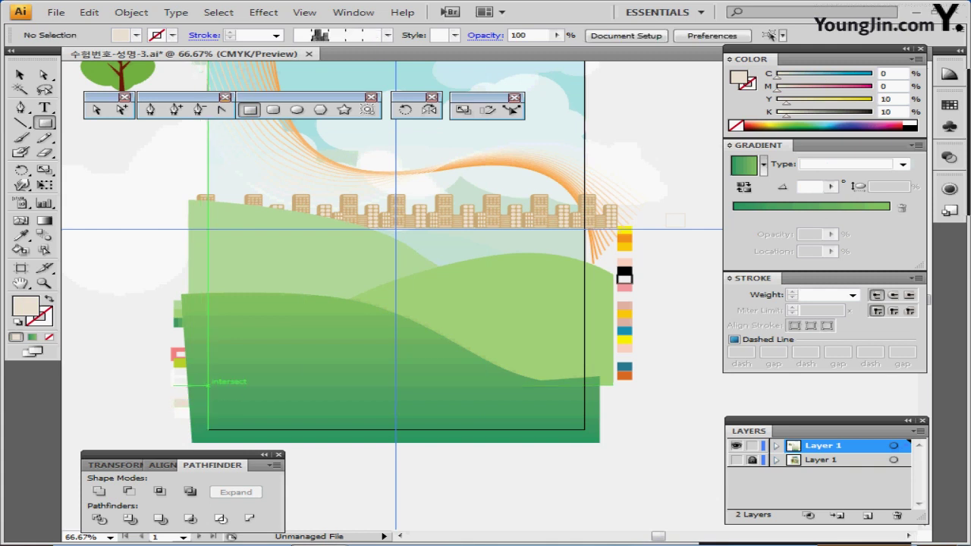
click(201, 384)
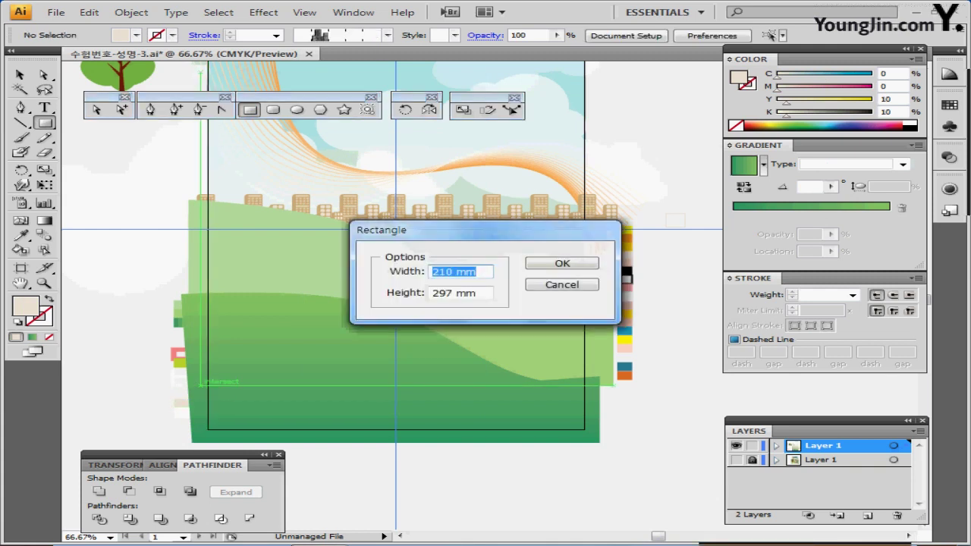
text(220)
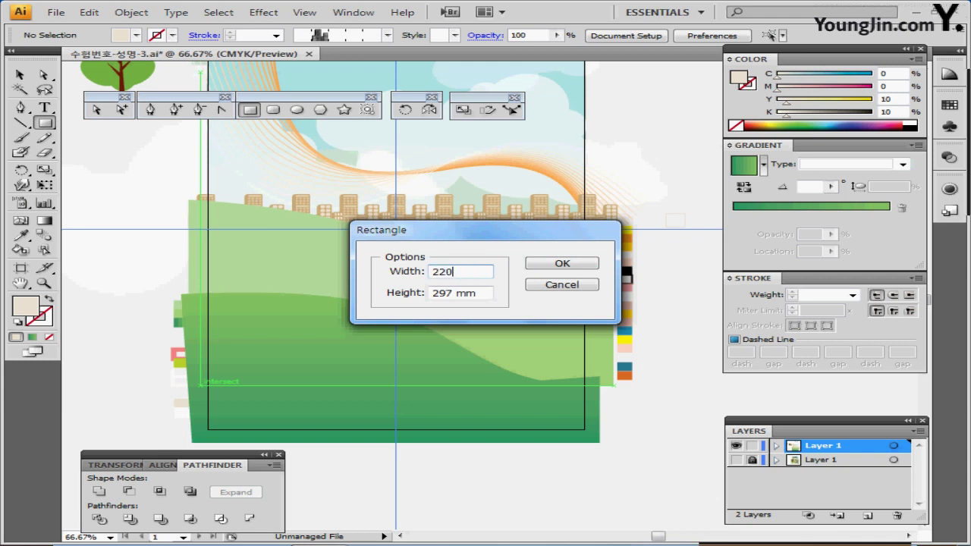
key(Tab)
text(7)
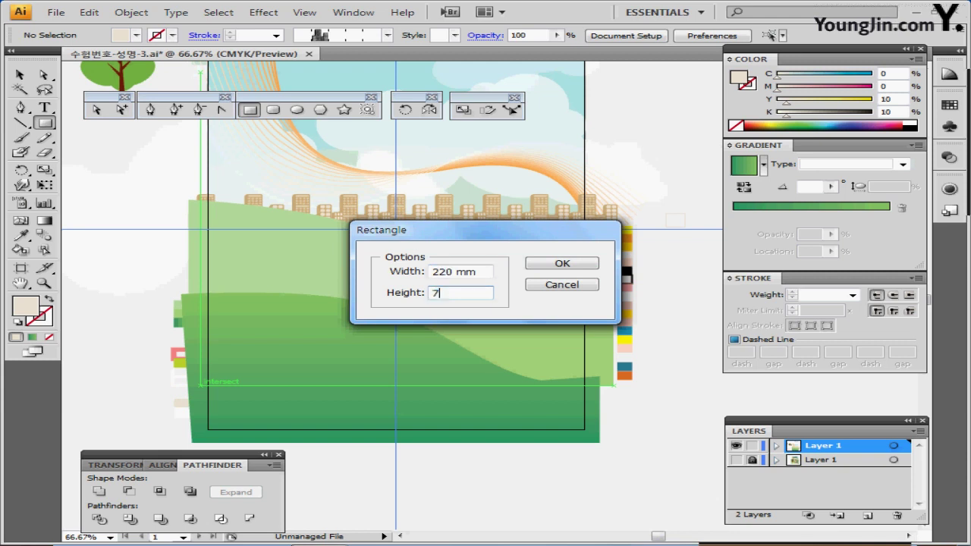
key(Return)
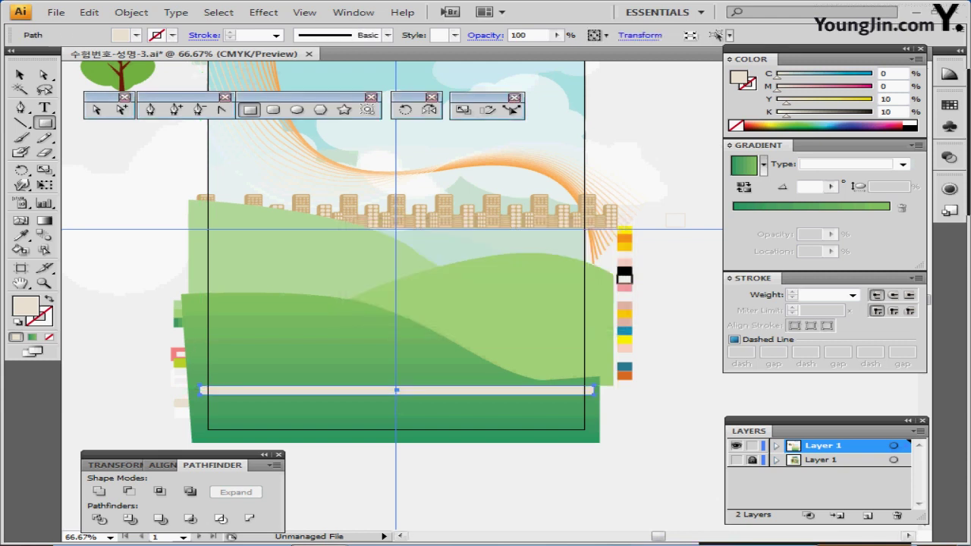
Step: Move the beige rectangle down onto the upper fence rail of the reference artwork, using outline mode for alignment
key(ctrl+y)
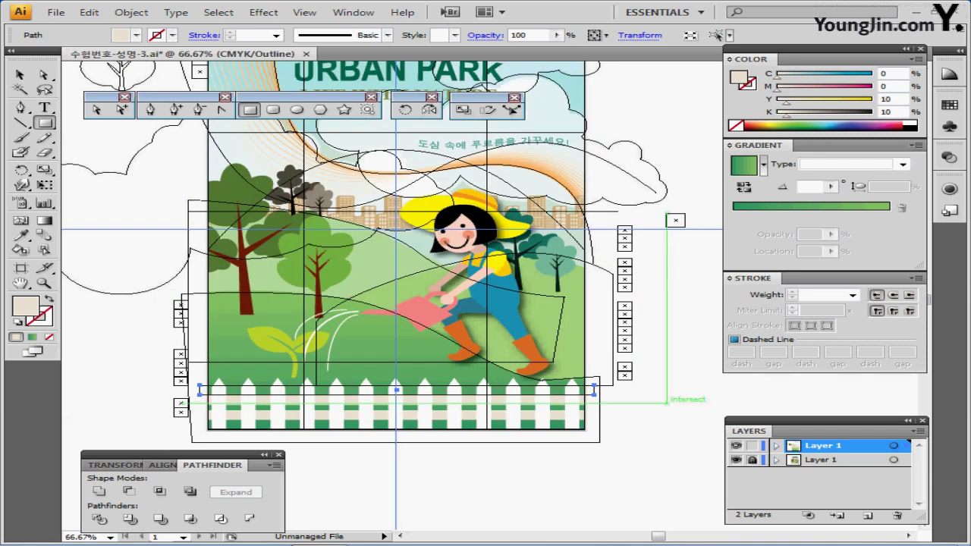
key(Down)
key(Down)
key(Down)
key(Down)
key(Down)
key(Down)
key(Down)
key(Down)
key(Down)
key(Down)
key(Down)
key(Down)
key(Down)
key(Down)
key(Down)
key(Down)
key(Down)
key(Down)
key(Down)
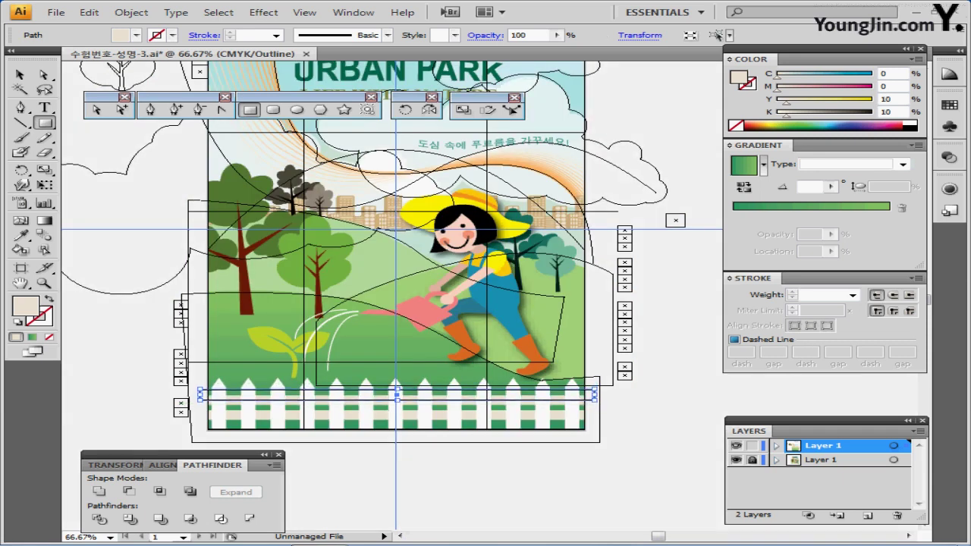
key(Down)
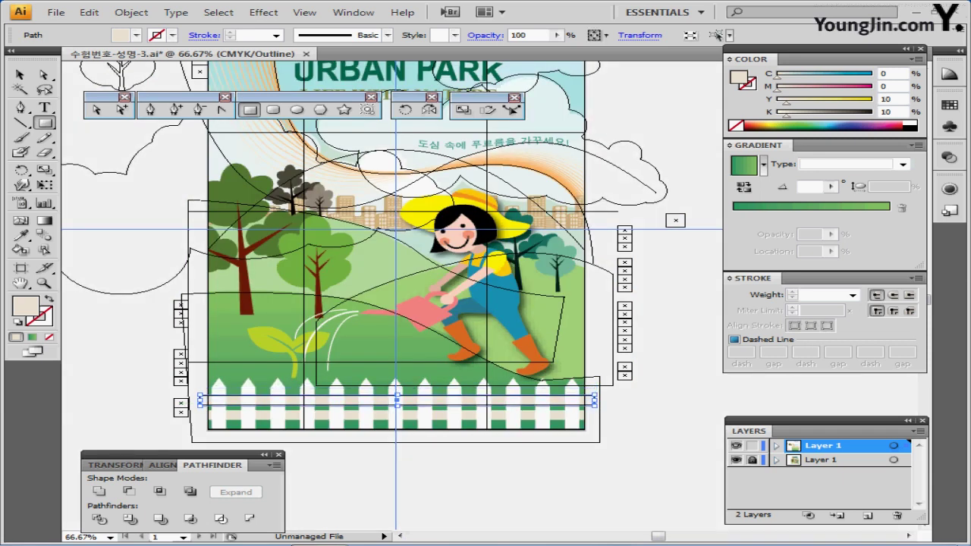
key(Down)
key(Down)
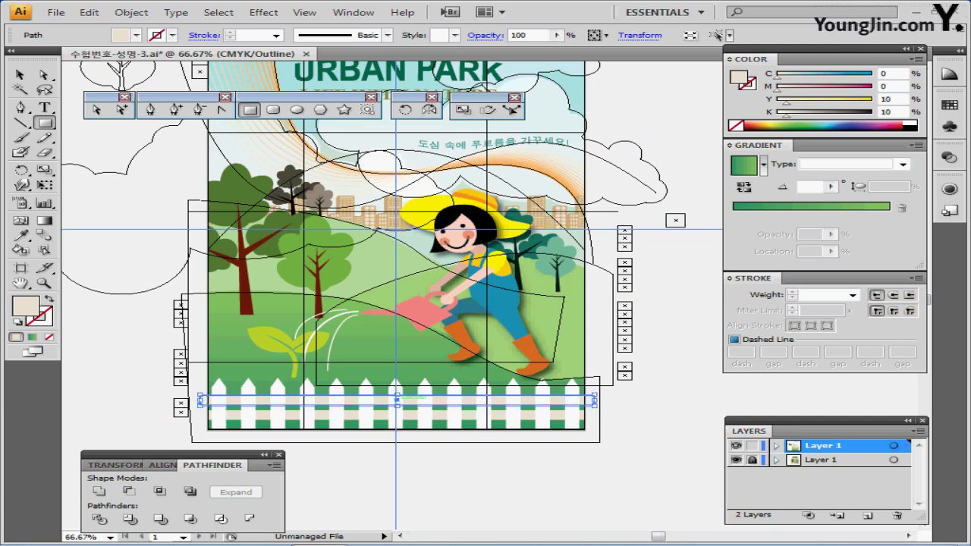
Step: Duplicate the beige rail straight down onto the lower fence rail, save, and show the preview with the reference layer hidden
drag(397, 397, 397, 414)
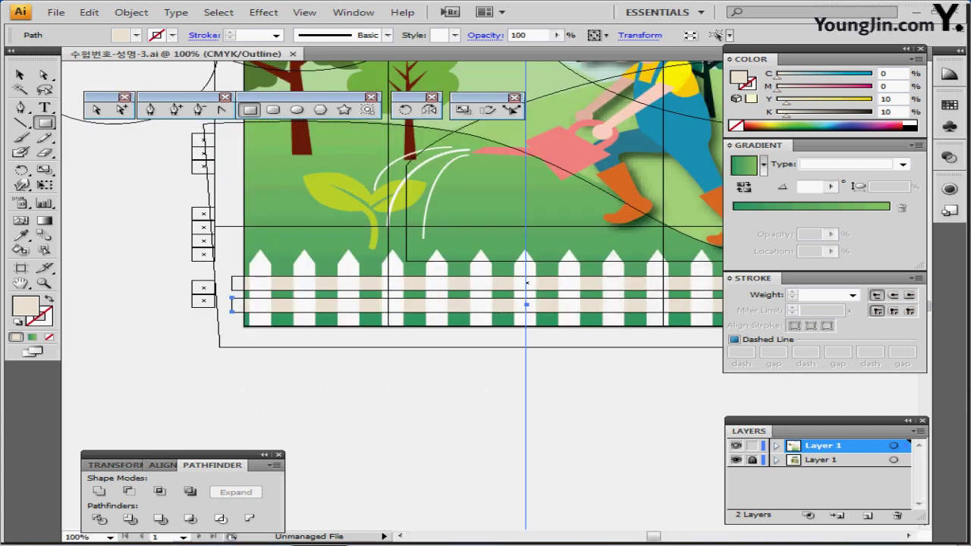
drag(430, 326, 392, 375)
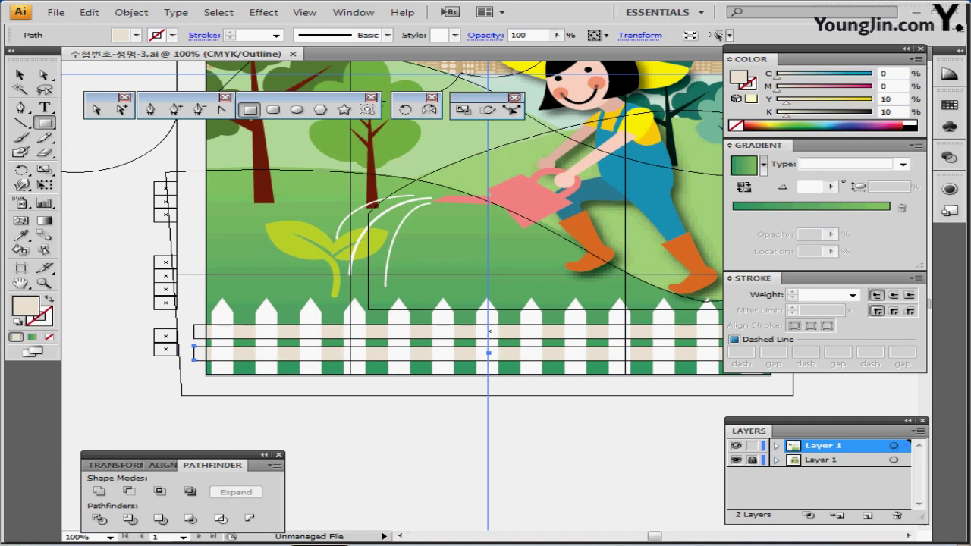
click(736, 460)
key(ctrl+y)
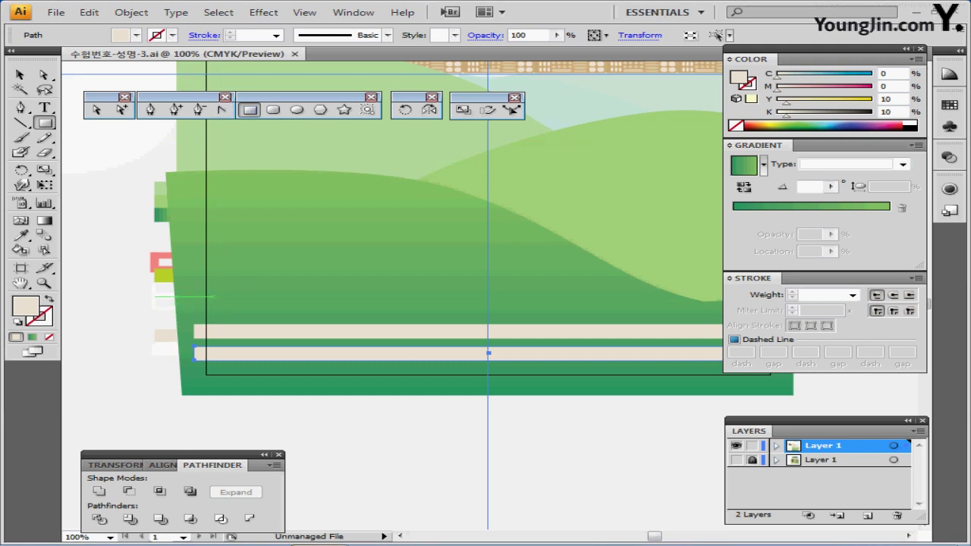
Step: Draw an 8 × 35 mm rectangle over the rails' left end and fill it with the off-white swatch below the beige one
click(213, 296)
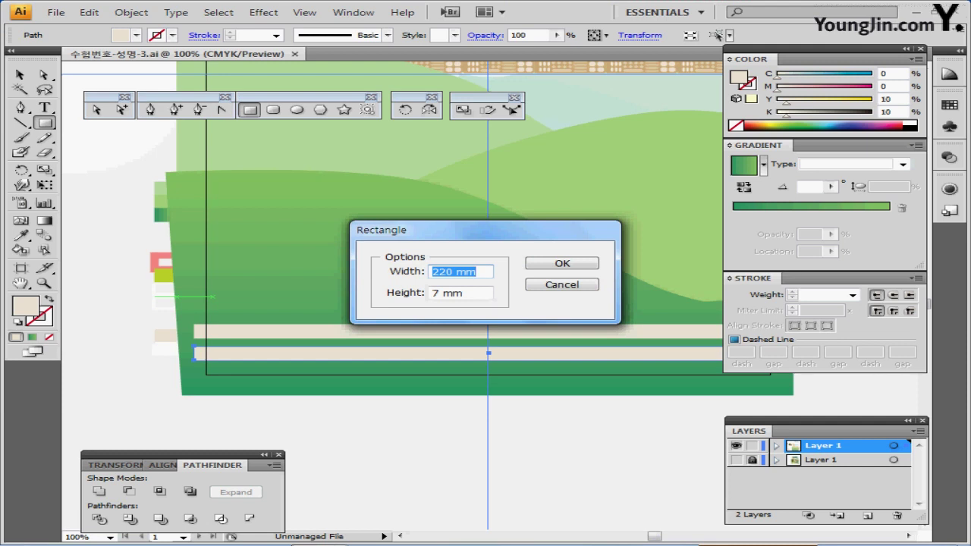
text(8)
key(Tab)
text(25)
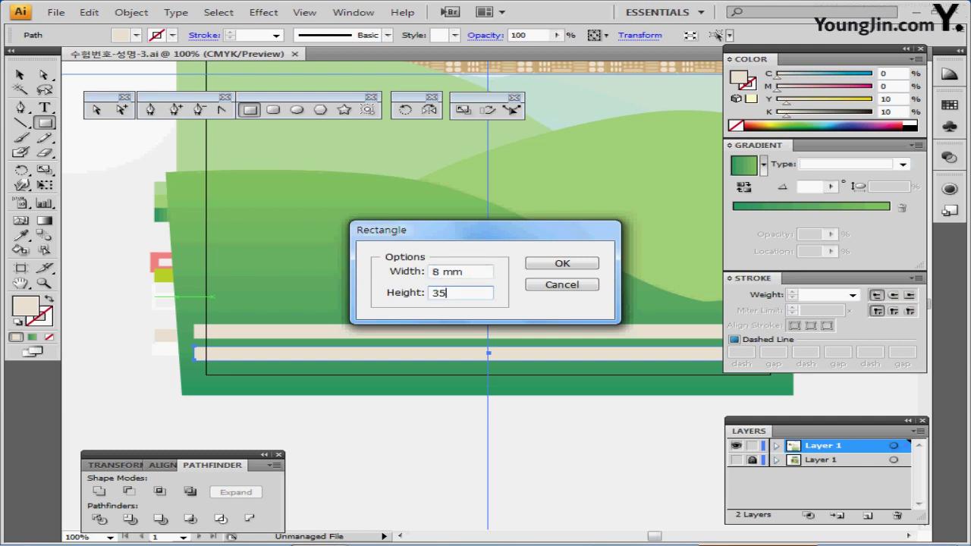
key(Return)
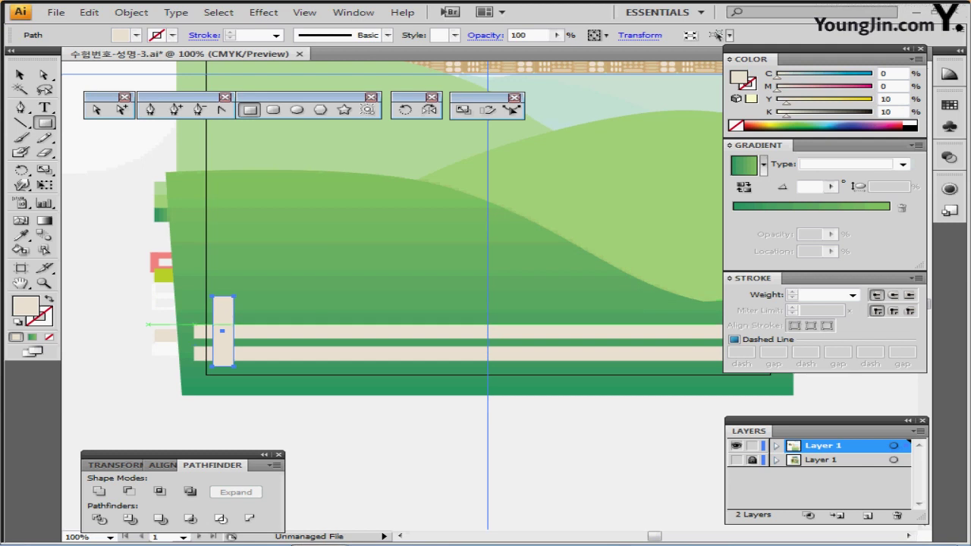
key(i)
click(159, 349)
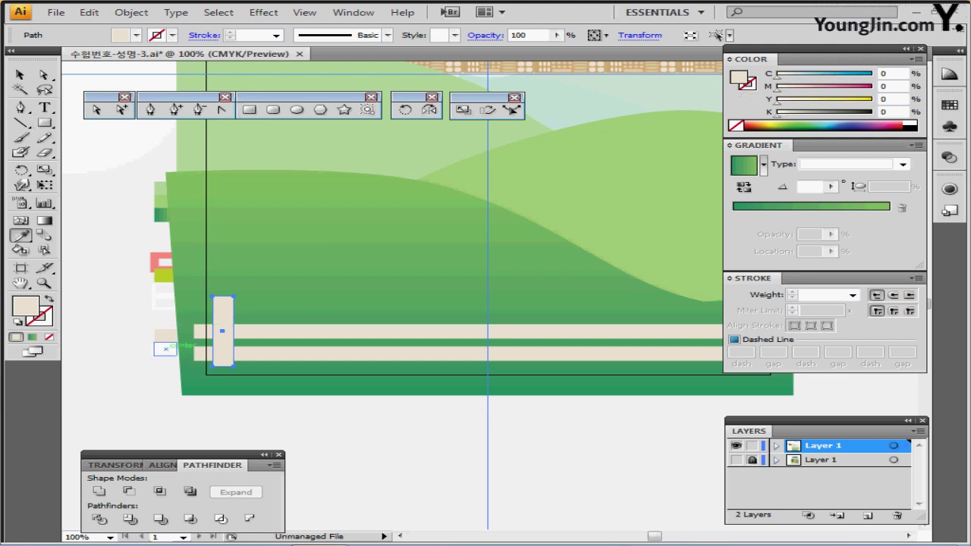
Step: Move the off-white rectangle down to match the first picket's body in the reference, hide the reference layer and save
key(Down)
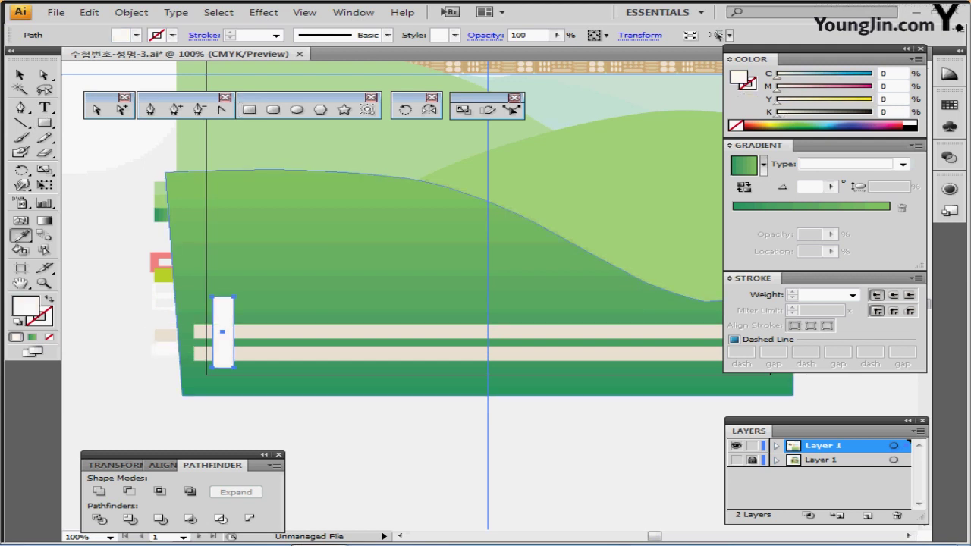
key(ctrl+y)
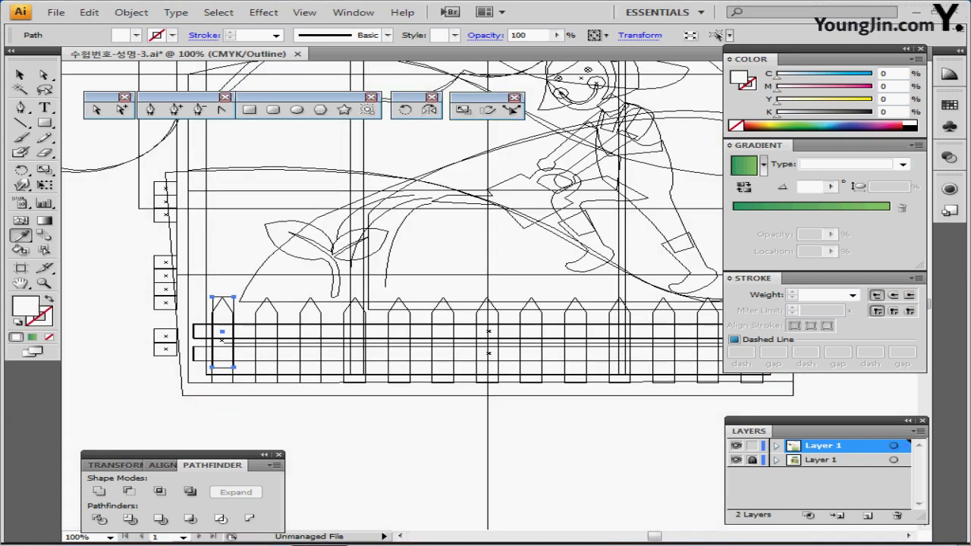
key(Down)
key(Down)
key(Down)
key(Down)
key(Down)
key(Down)
key(Down)
key(Down)
key(Down)
key(Down)
key(Down)
key(Down)
key(Down)
key(Down)
key(Down)
key(Down)
key(Down)
key(Down)
key(Down)
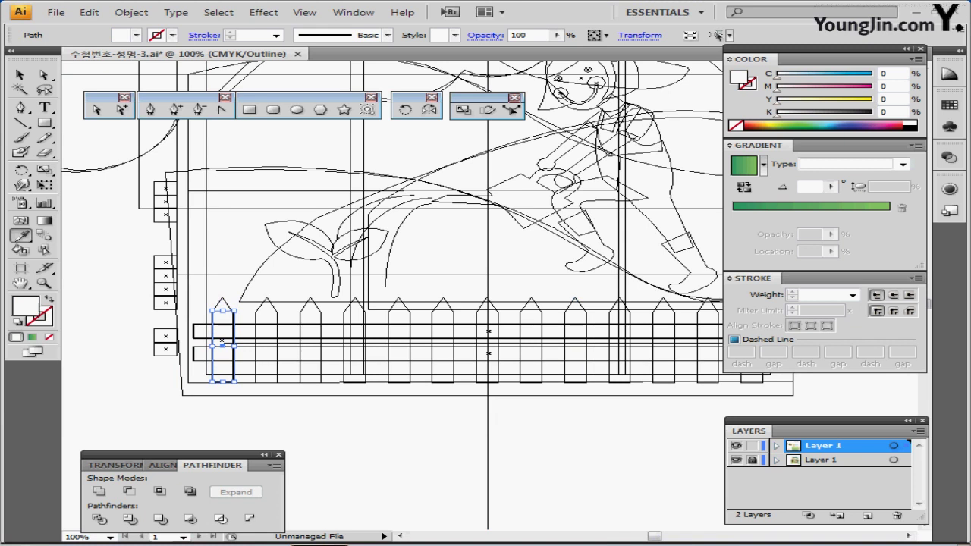
key(Down)
ctrl+click(736, 460)
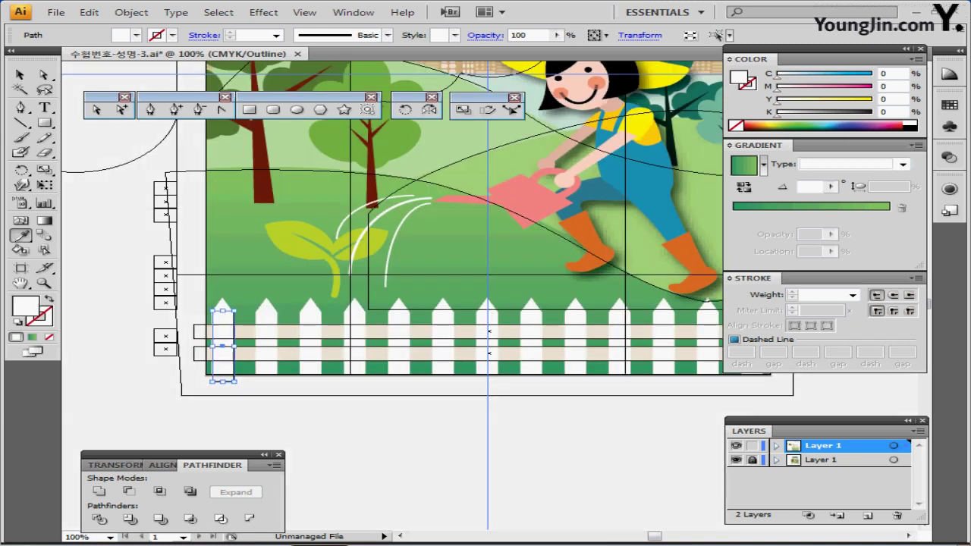
ctrl+click(736, 459)
ctrl+click(735, 446)
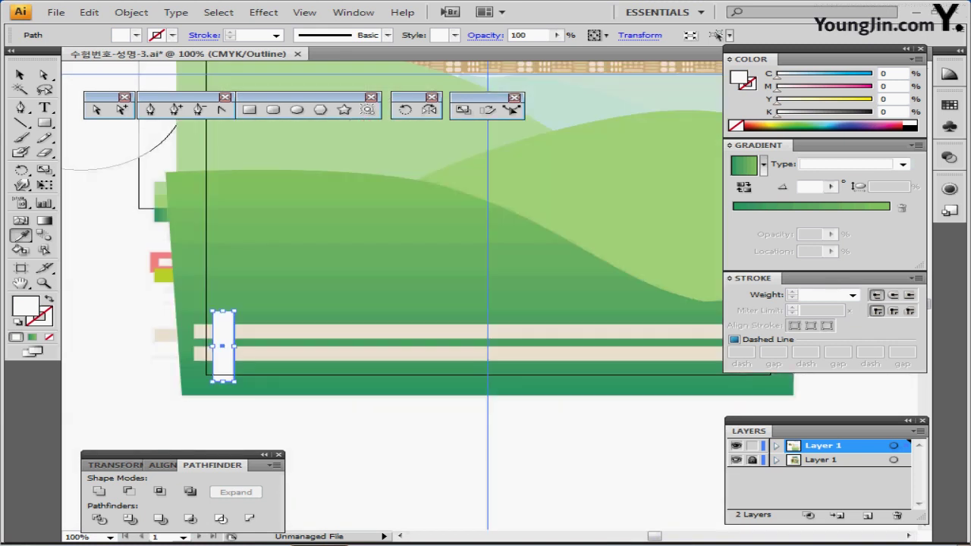
click(735, 460)
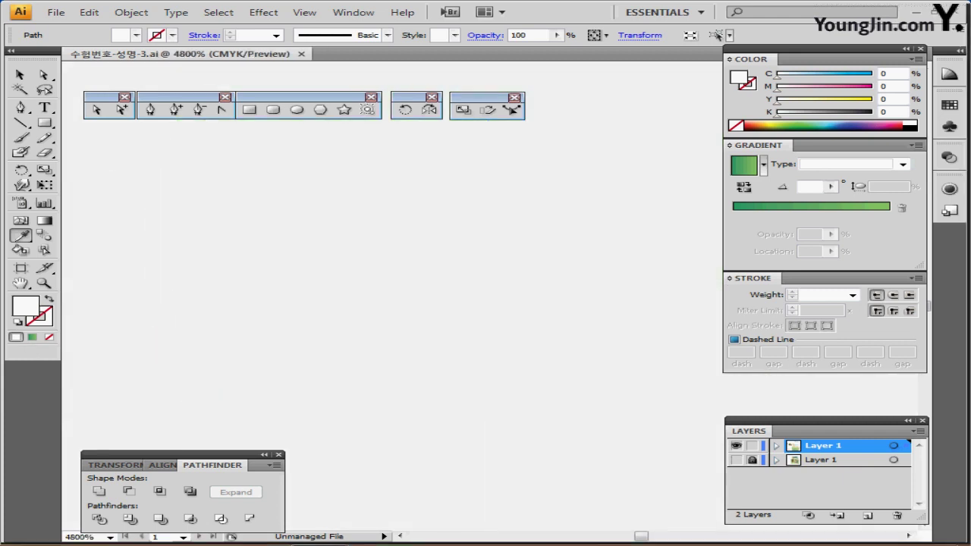
Step: Add an anchor point at the middle of the picket's top edge and raise it to about Y -258 mm for a pointed tip
double_click(21, 283)
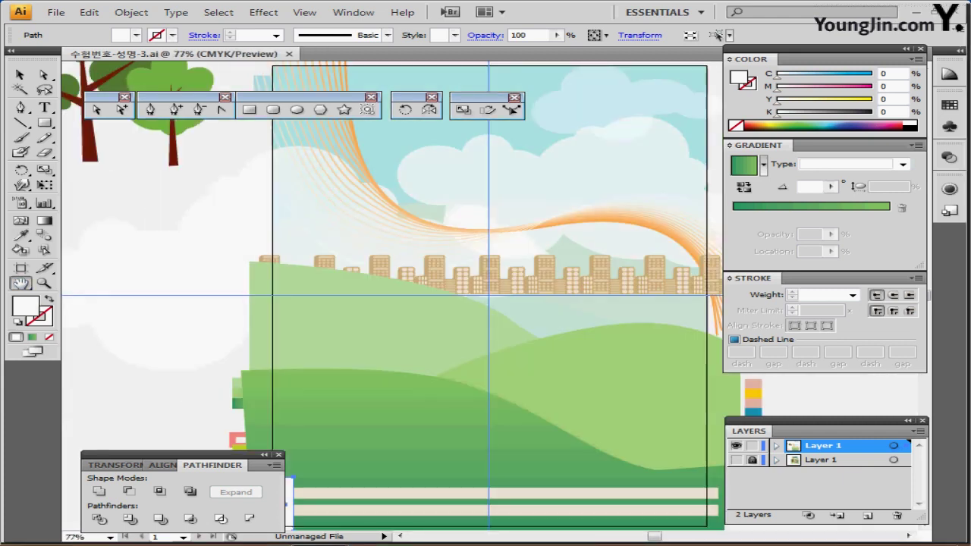
drag(364, 462, 372, 277)
drag(269, 286, 330, 319)
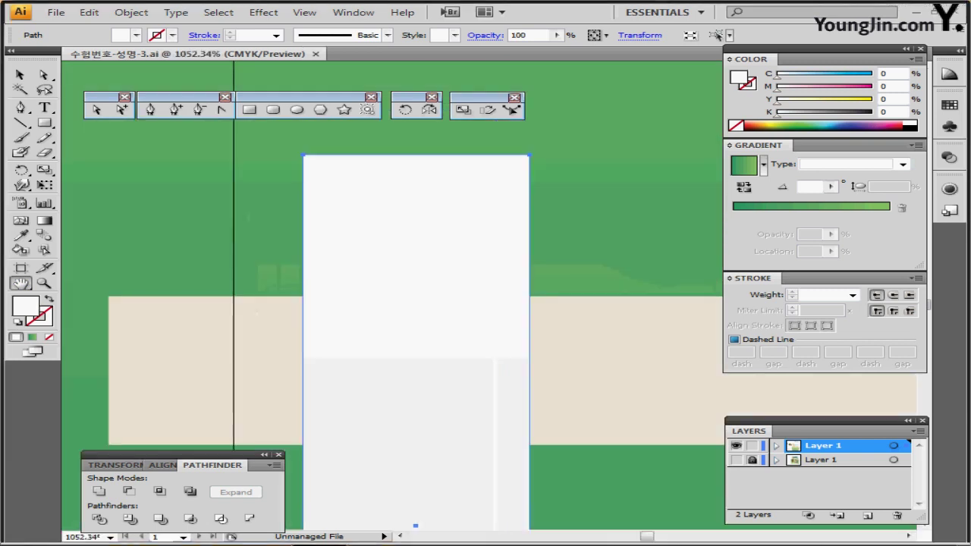
ctrl+alt+click(427, 243)
ctrl+alt+click(428, 243)
ctrl+alt+click(428, 243)
ctrl+alt+click(428, 244)
ctrl+alt+click(619, 417)
drag(619, 417, 473, 434)
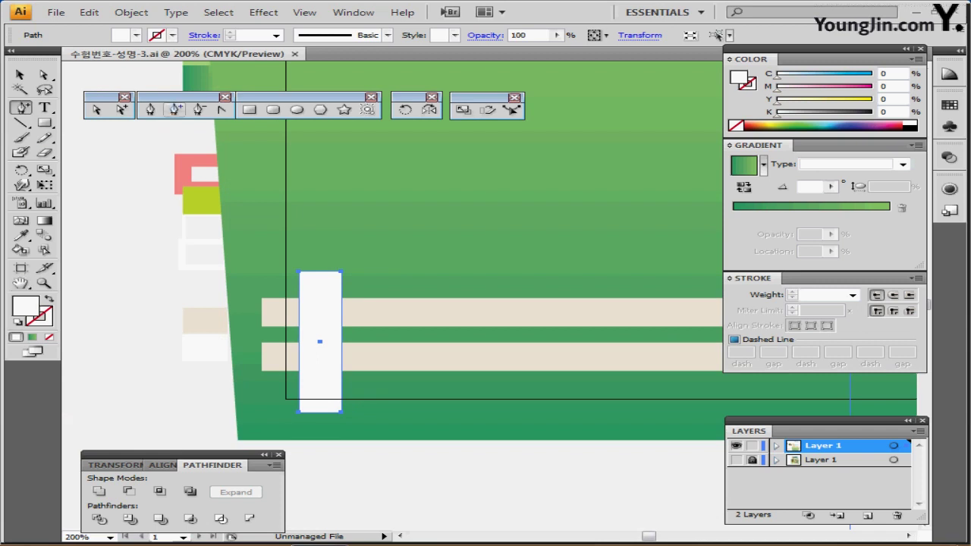
key(plus)
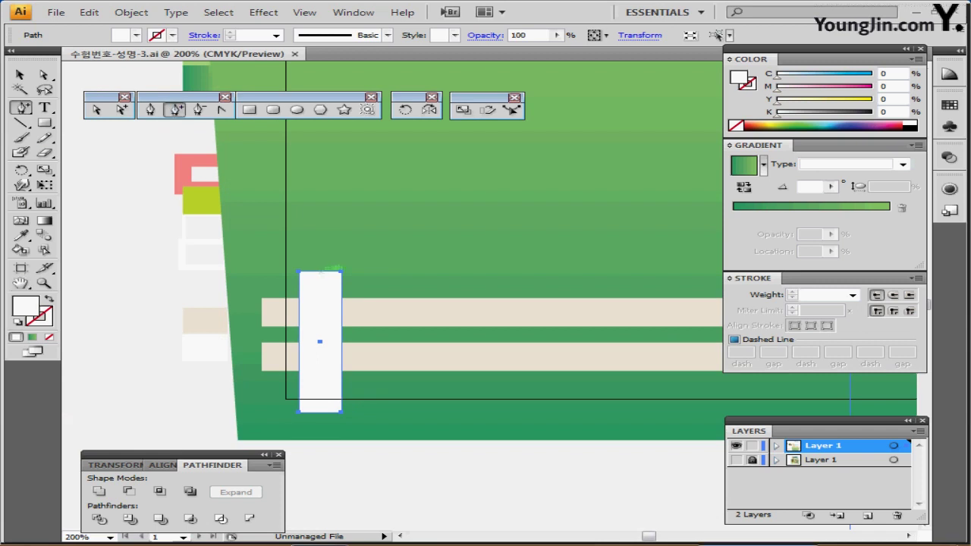
click(320, 270)
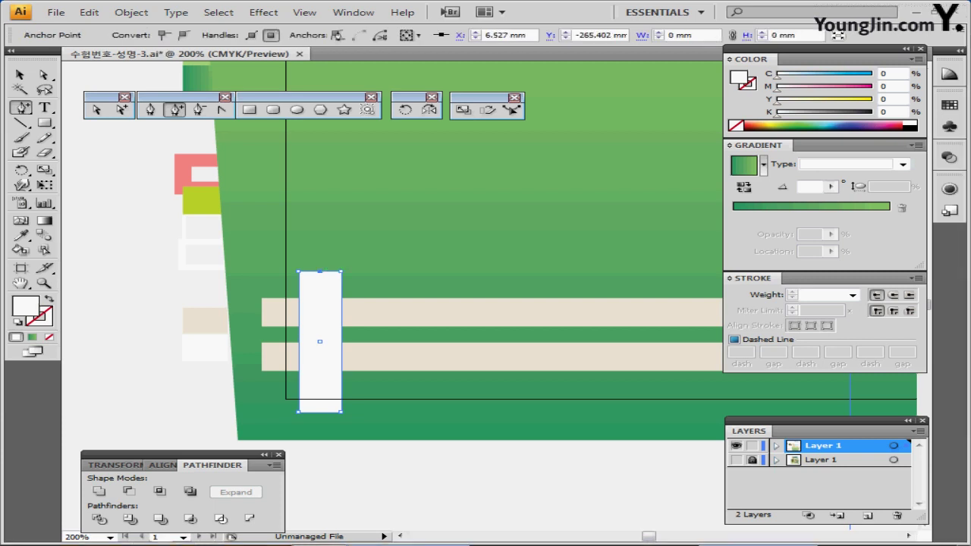
key(Up)
key(Up)
key(Up)
key(Up)
key(Up)
key(Up)
key(Up)
key(Up)
key(Up)
key(Up)
drag(320, 257, 320, 243)
ctrl+alt+click(412, 390)
ctrl+alt+click(410, 339)
drag(470, 318, 148, 385)
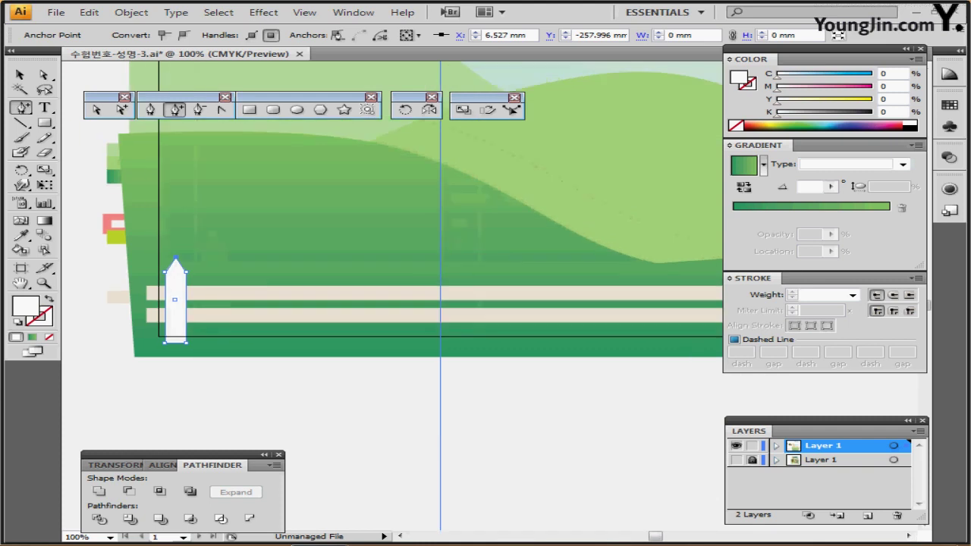
Step: Duplicate the picket straight across to the rails' right end and nudge the copy slightly right
key(ctrl+minus)
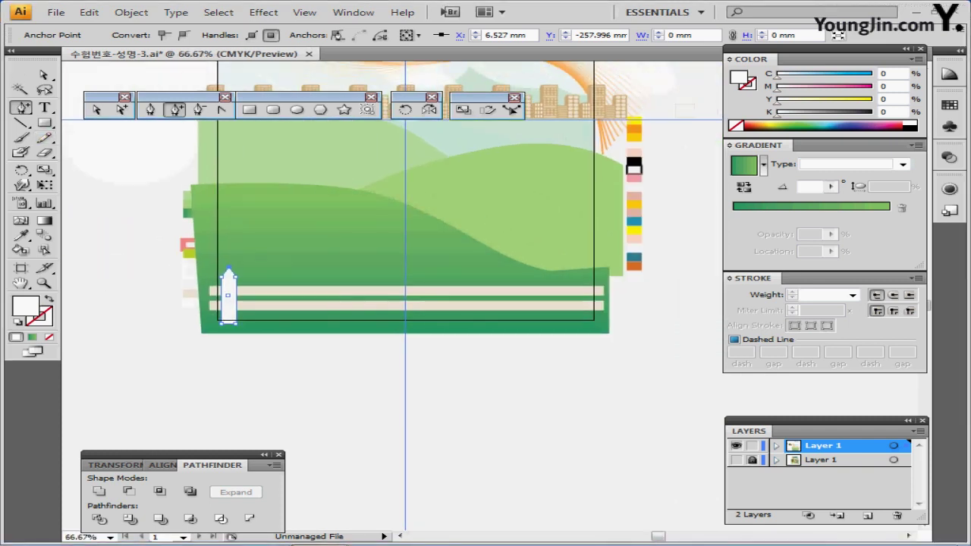
click(227, 289)
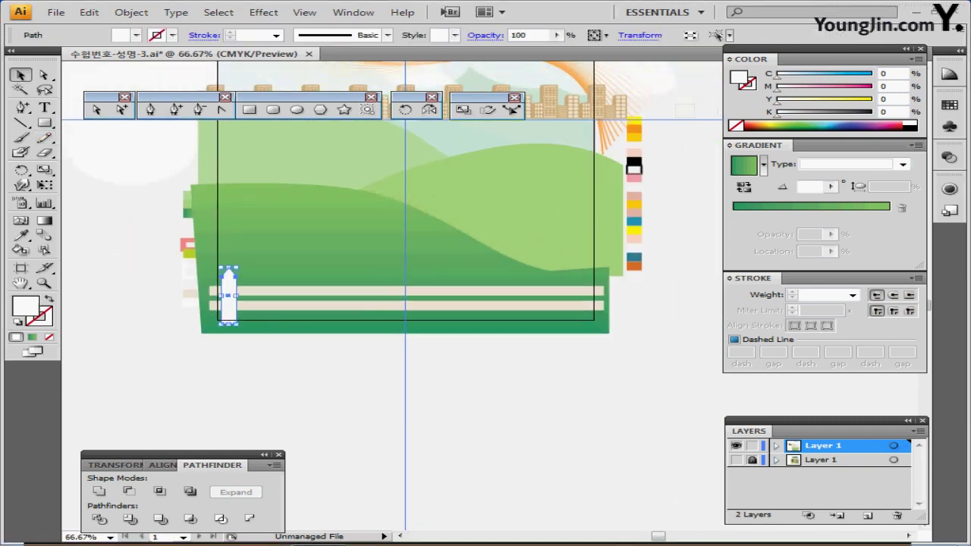
drag(227, 289, 583, 292)
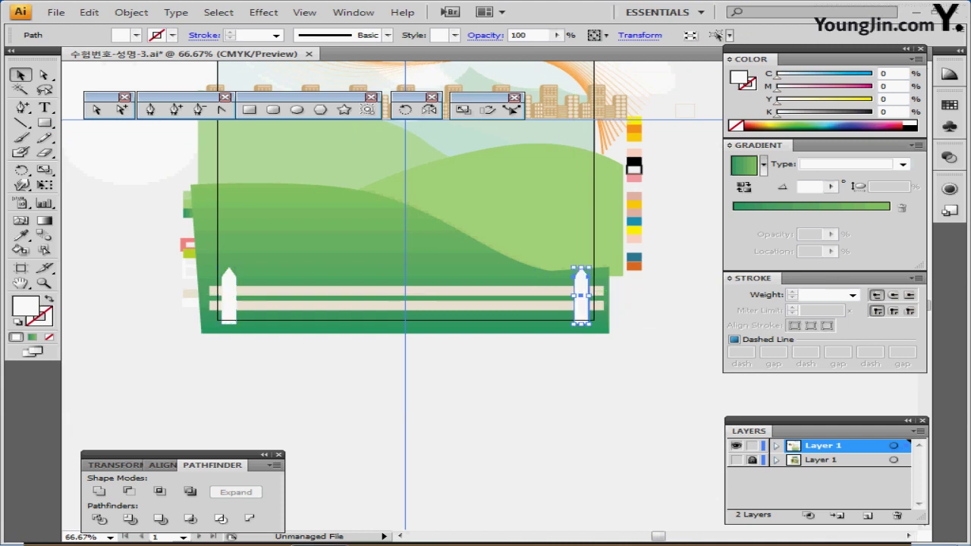
key(Right)
key(Right)
key(Right)
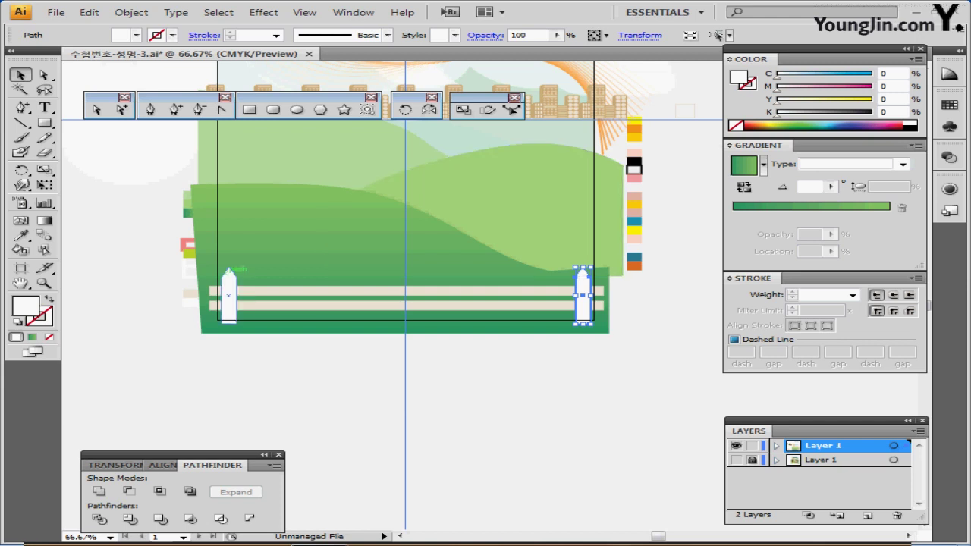
Step: Make a blend between the left and right end pickets
shift+click(227, 289)
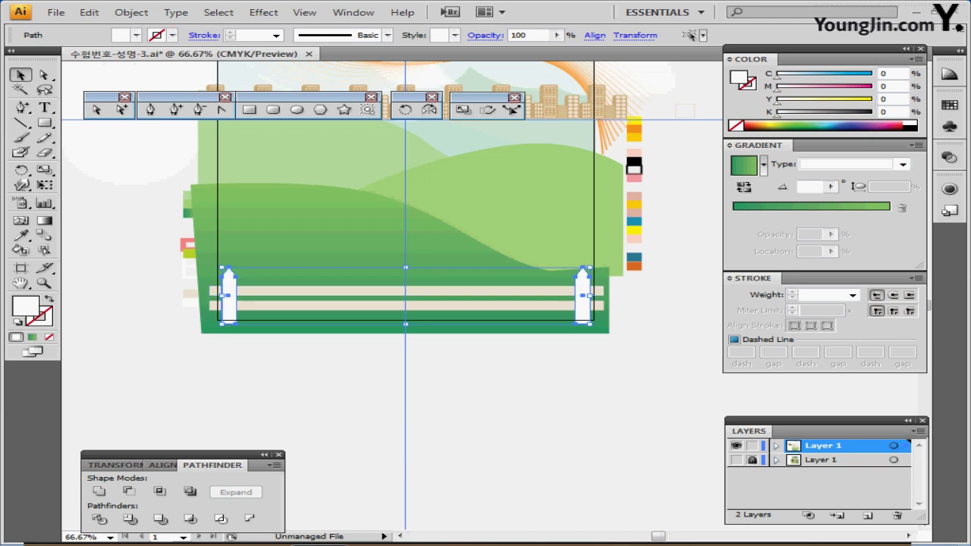
click(131, 12)
mouse_move(190, 302)
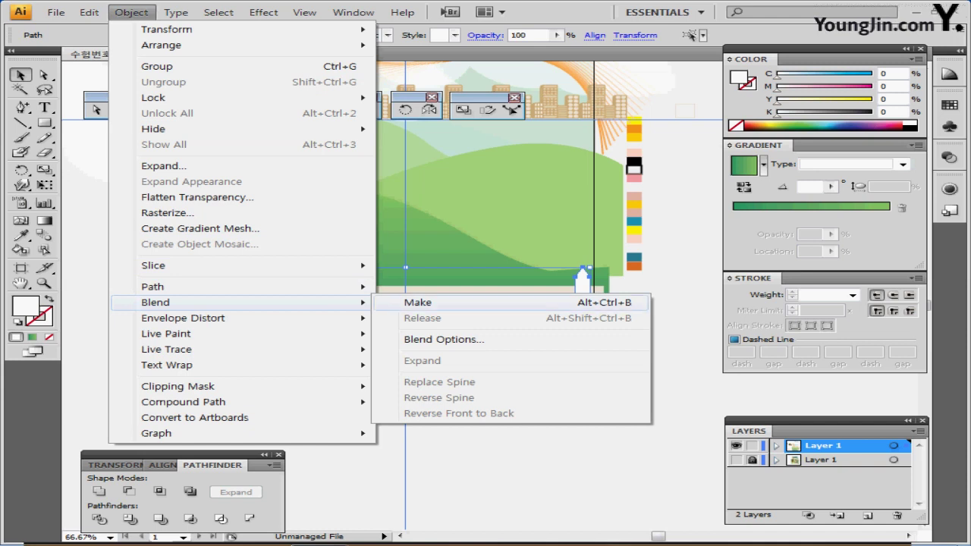
click(418, 301)
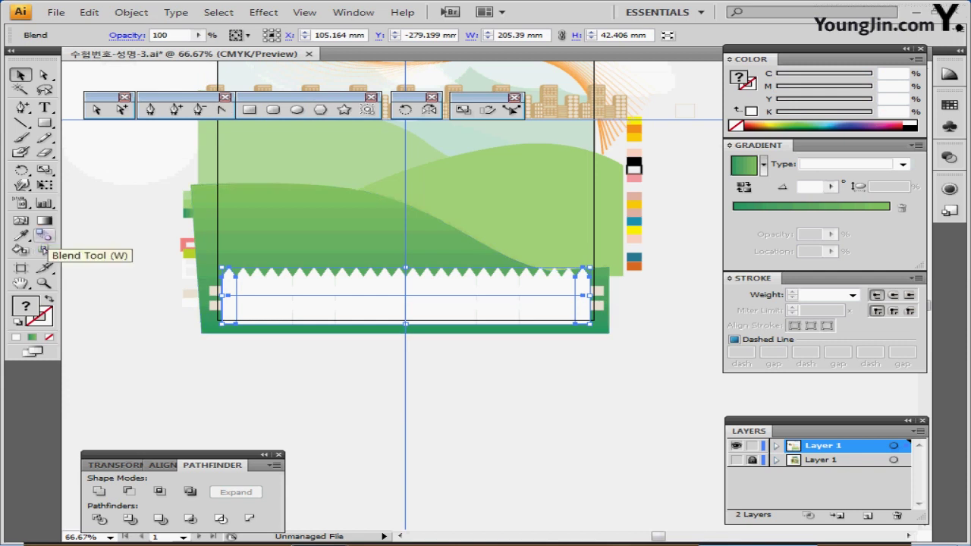
Step: Set the picket blend's spacing to Specified Steps with 11 steps
double_click(44, 237)
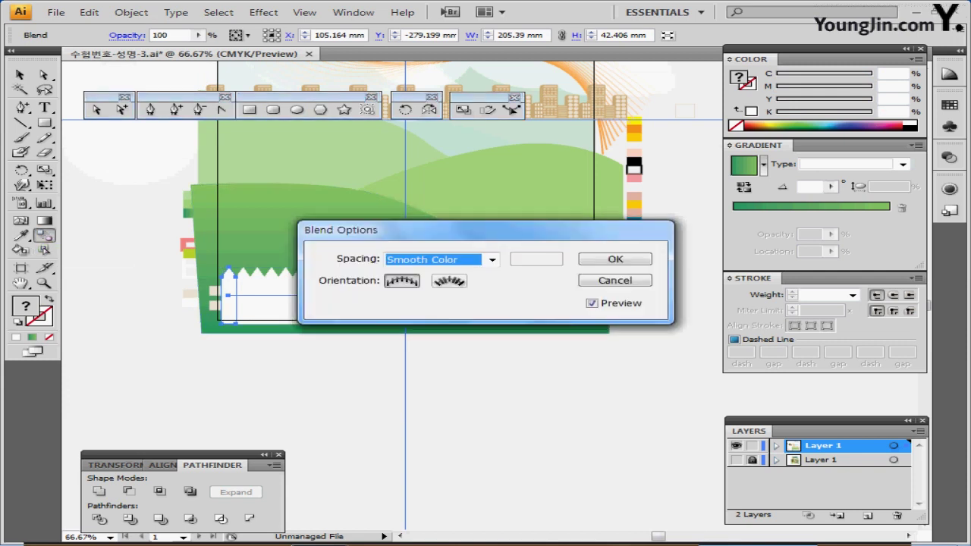
drag(379, 229, 355, 267)
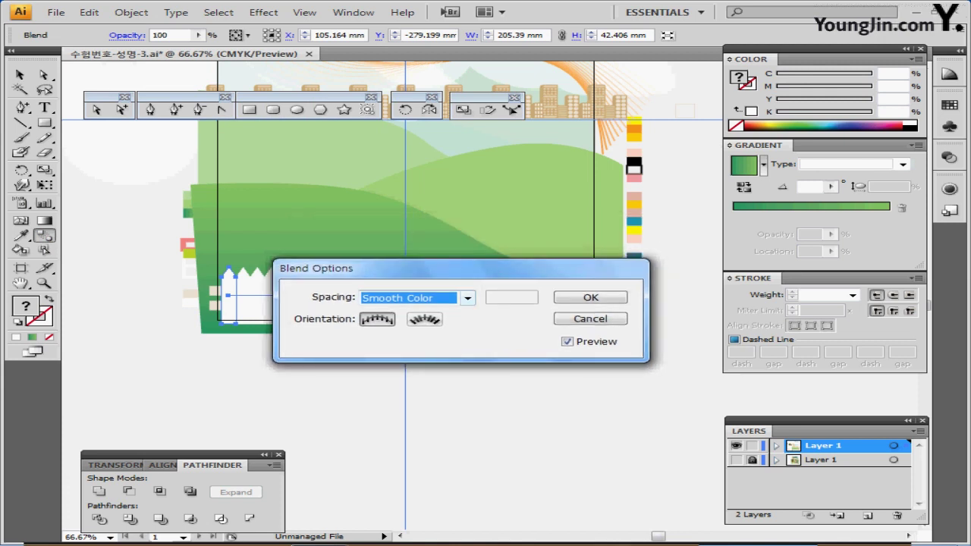
click(467, 298)
click(409, 324)
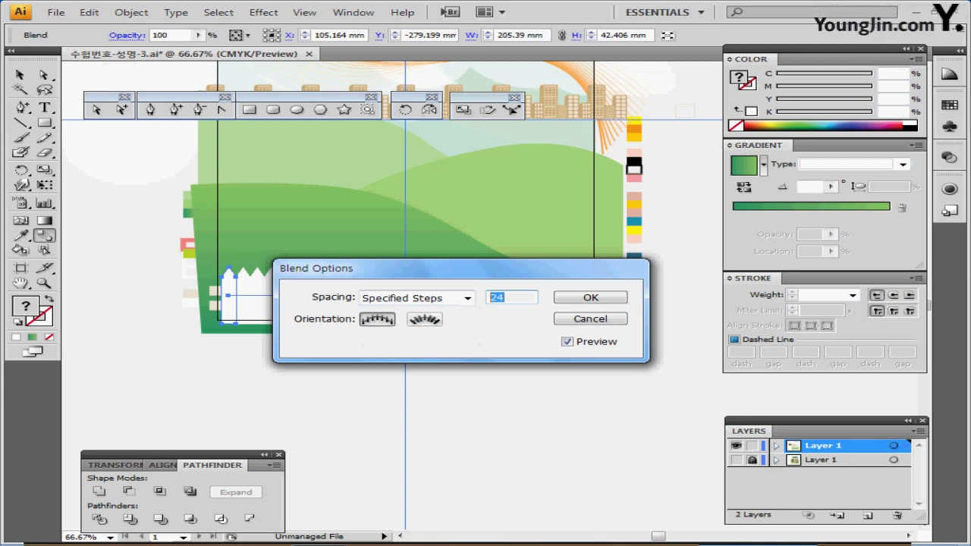
text(11)
drag(349, 268, 381, 389)
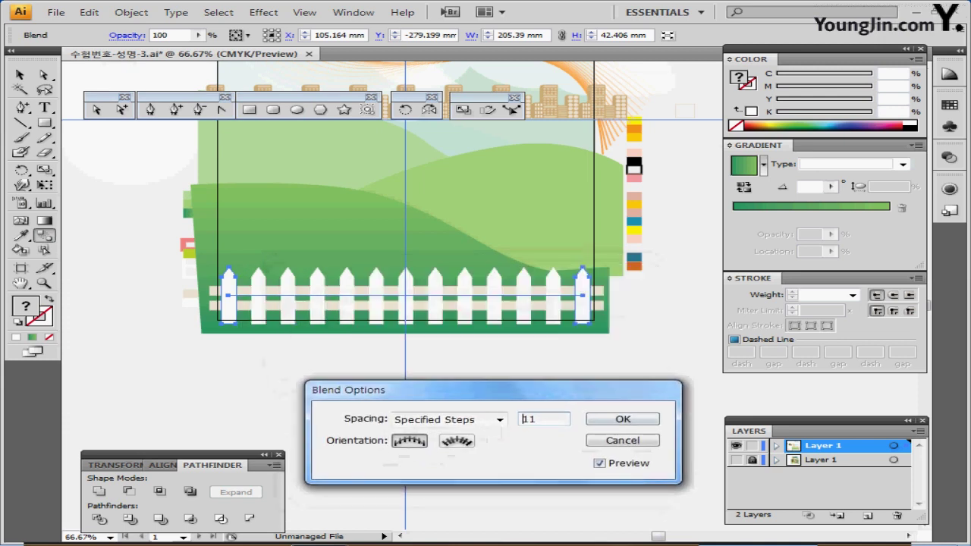
click(622, 418)
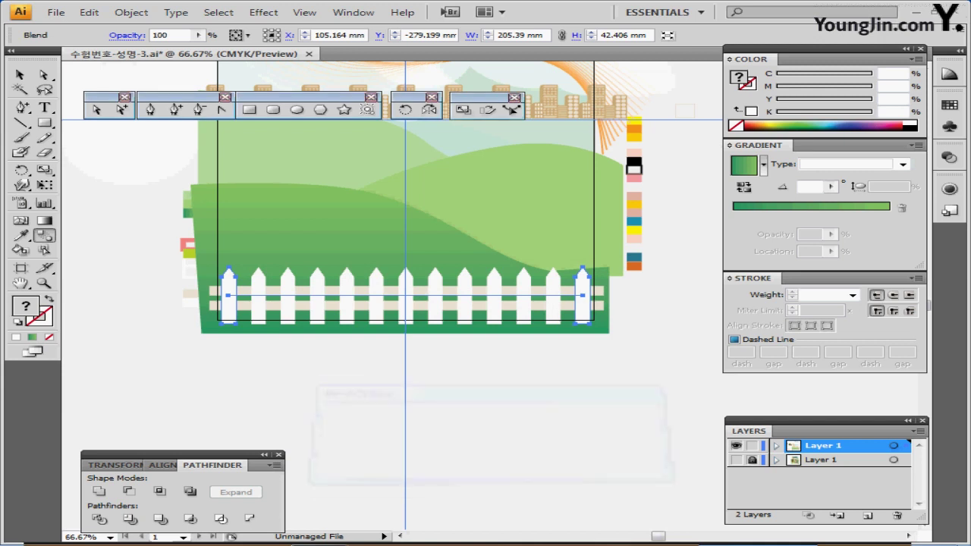
Step: Expand the picket blend into separate shapes and save the file
click(131, 12)
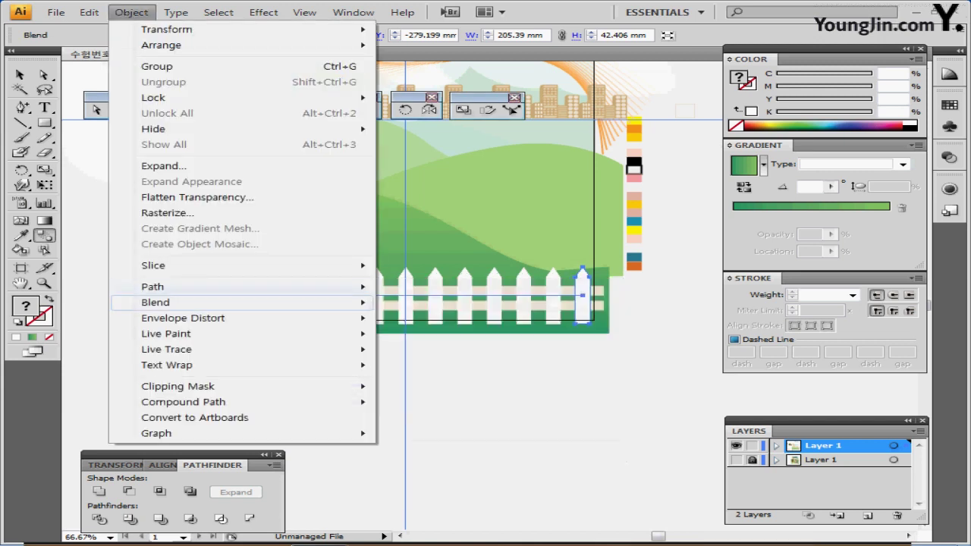
mouse_move(250, 302)
click(421, 361)
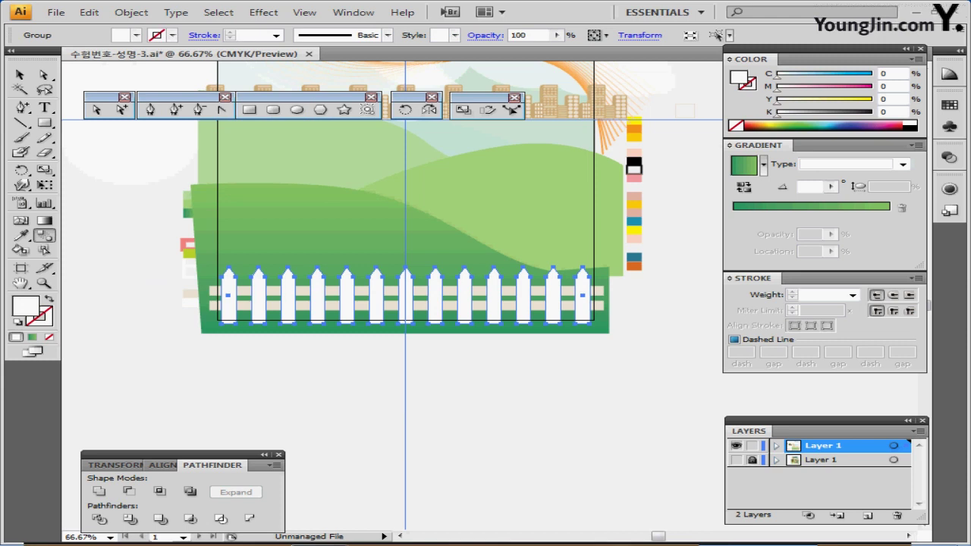
key(ctrl+s)
Step: Move the dark brown and two green swatches beside the reference trees up together to clear the drawing space
key(ctrl+1)
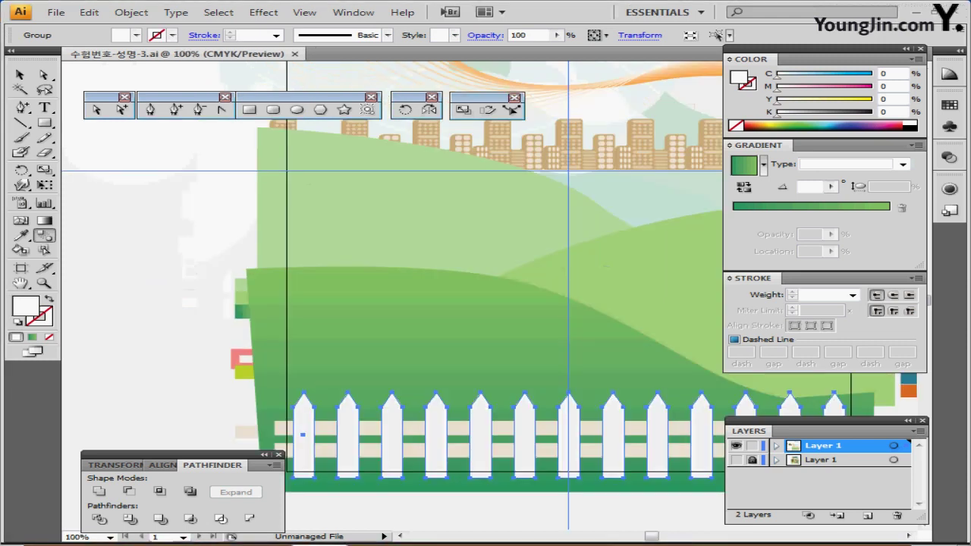
key(ctrl+minus)
key(ctrl+minus)
drag(379, 227, 554, 371)
key(ctrl+equal)
key(ctrl+equal)
drag(425, 303, 525, 406)
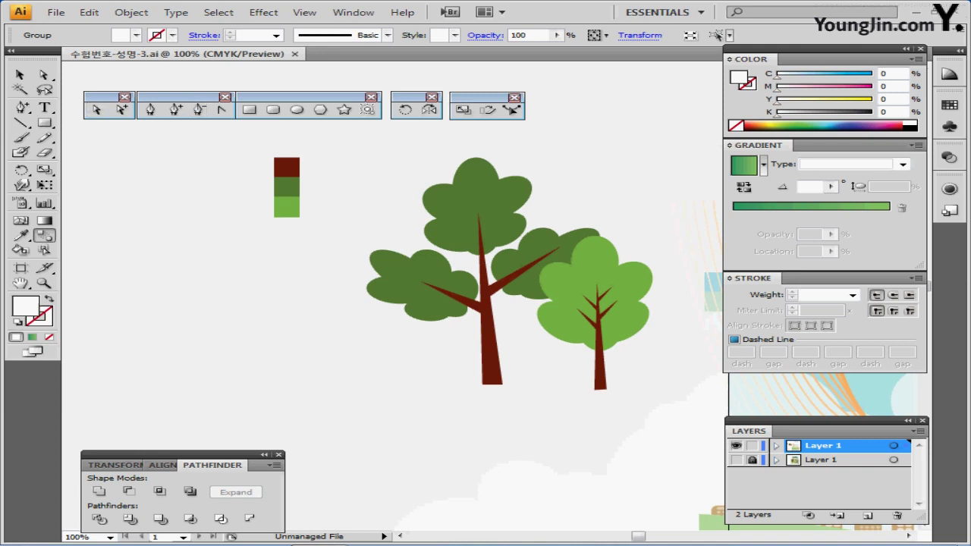
click(21, 74)
click(160, 175)
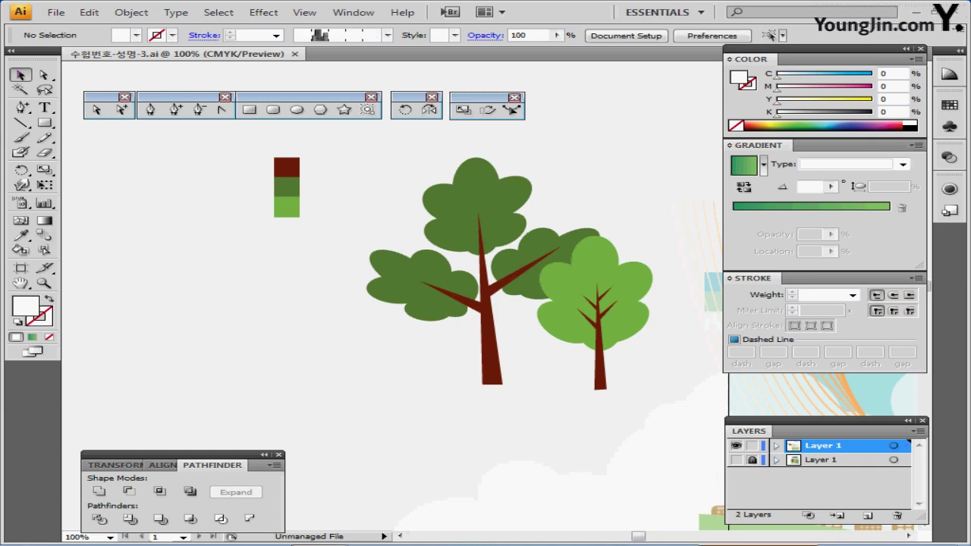
click(287, 167)
click(326, 171)
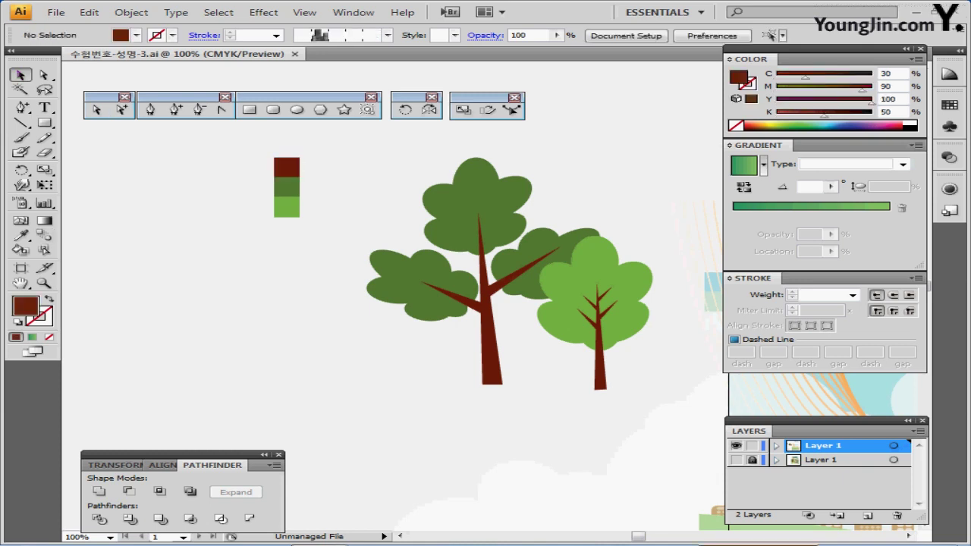
drag(252, 138, 318, 143)
key(space)
drag(314, 141, 359, 164)
Step: Draw a tall pointed trunk with the Pen tool beside the reference trees, about 9 mm wide at the base, in the dark brown swatch's fill
click(151, 110)
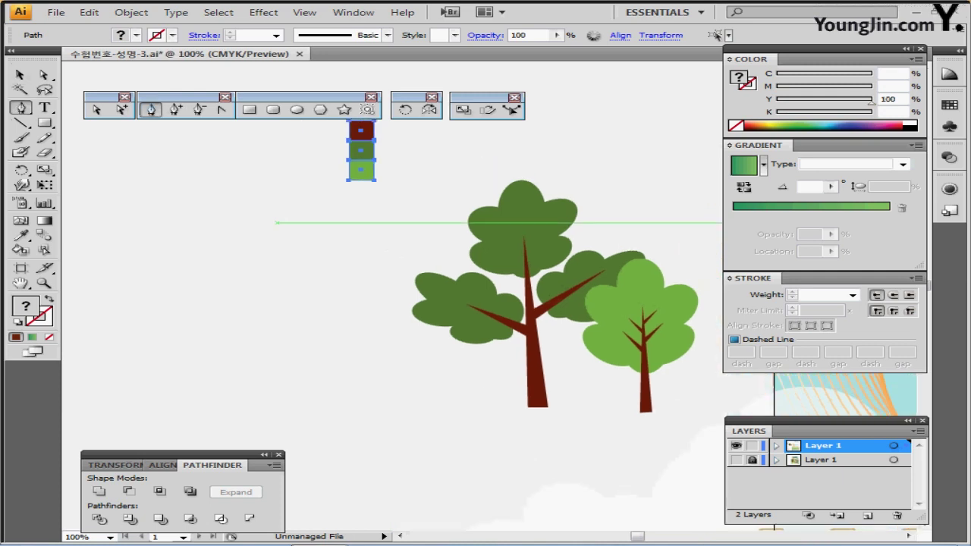
ctrl+click(276, 222)
ctrl+click(362, 131)
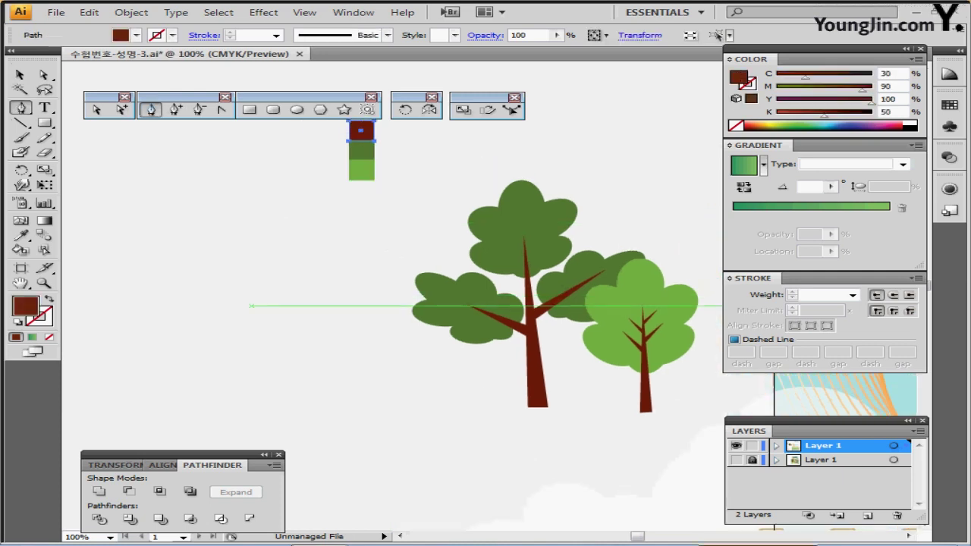
click(251, 412)
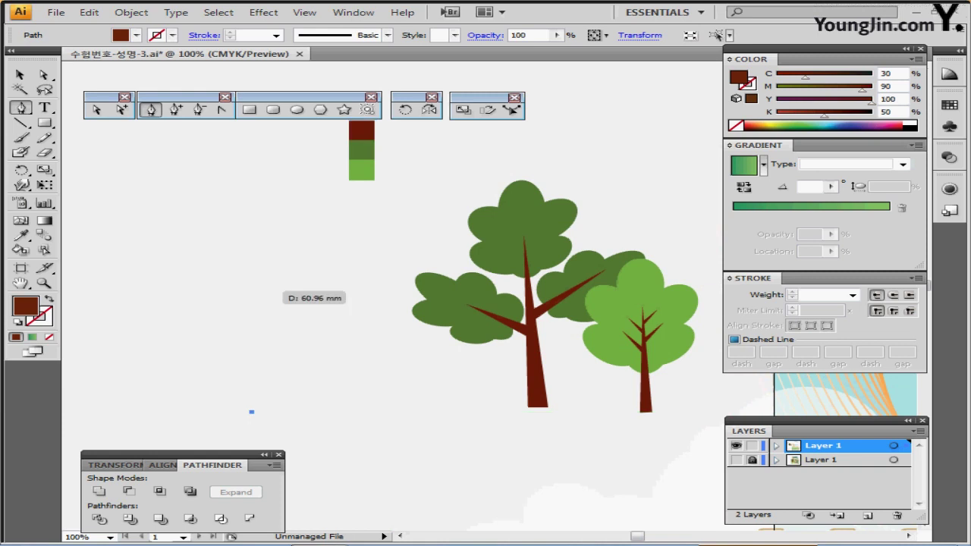
click(267, 241)
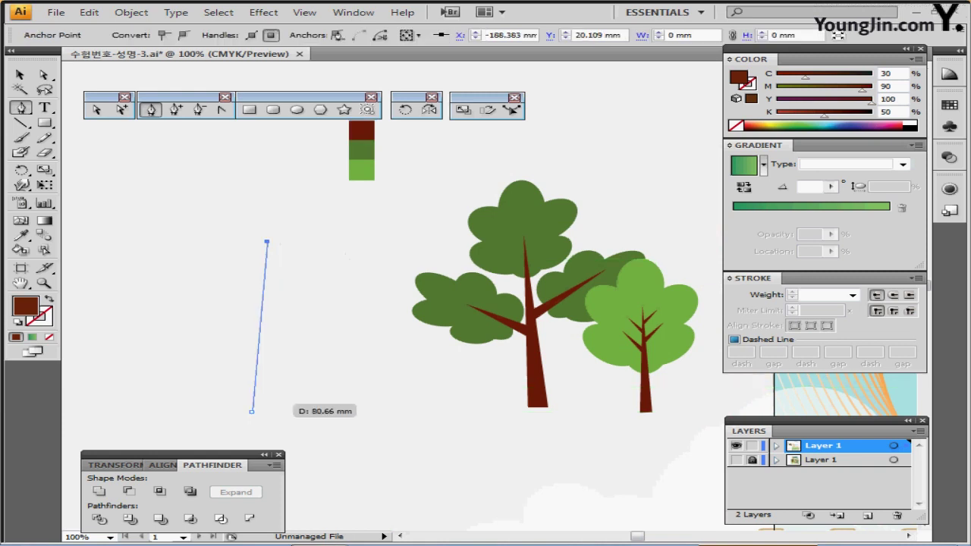
click(278, 409)
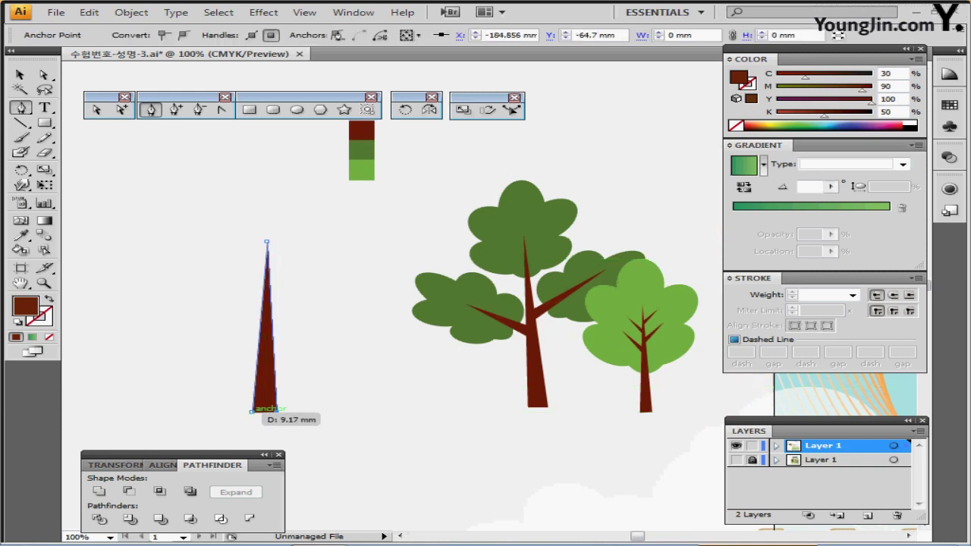
click(252, 411)
key(ctrl+shift+a)
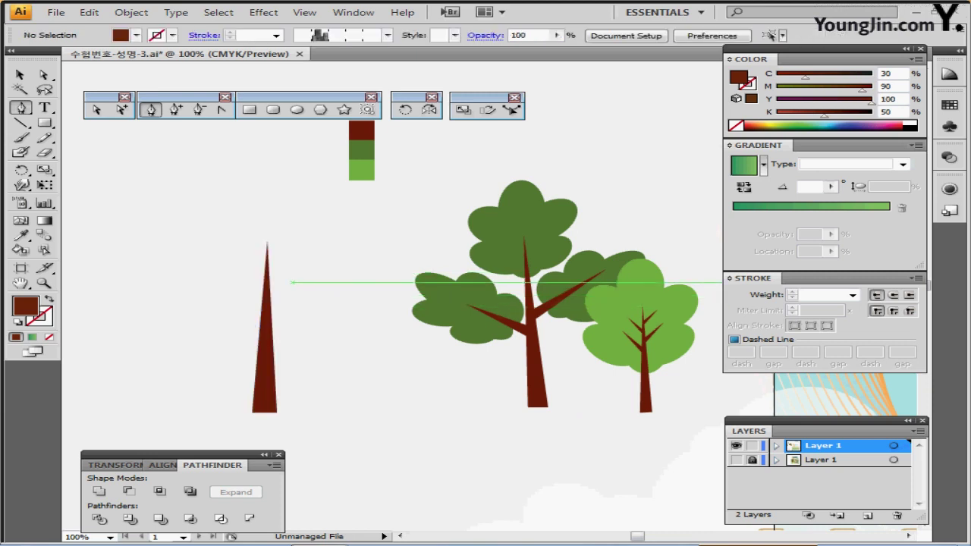
Step: Draw a thin pointed brown branch with the Pen tool, rising from the middle of the trunk to the upper right
click(264, 329)
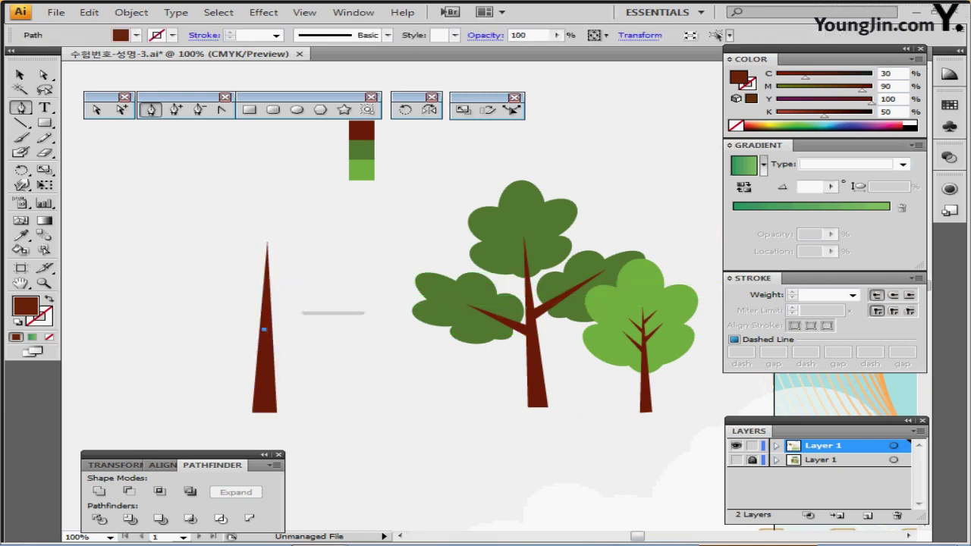
drag(264, 330, 348, 277)
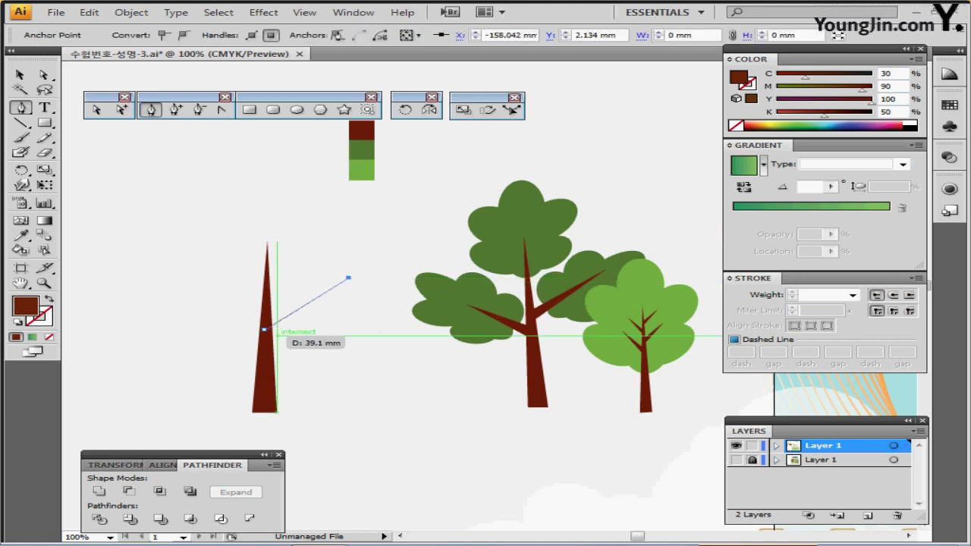
click(268, 335)
click(264, 329)
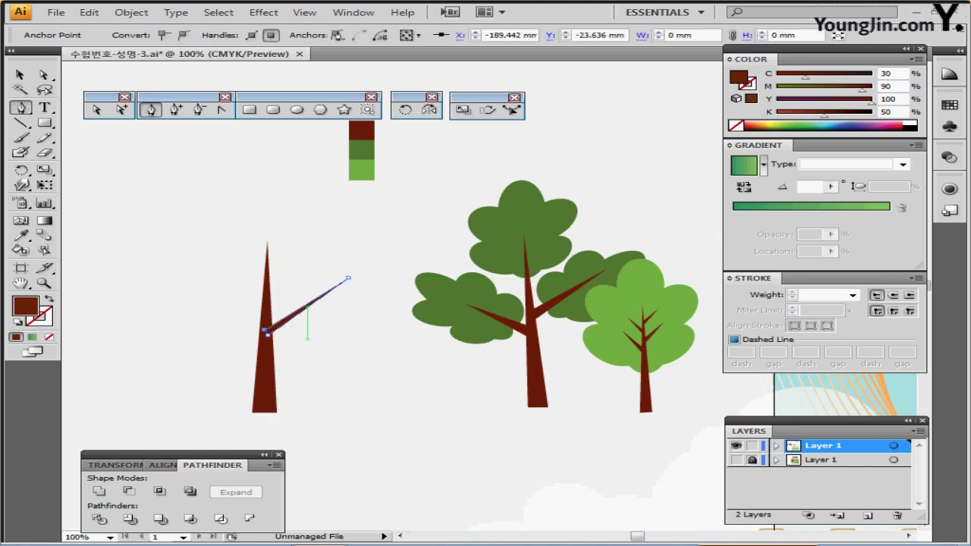
ctrl+click(307, 339)
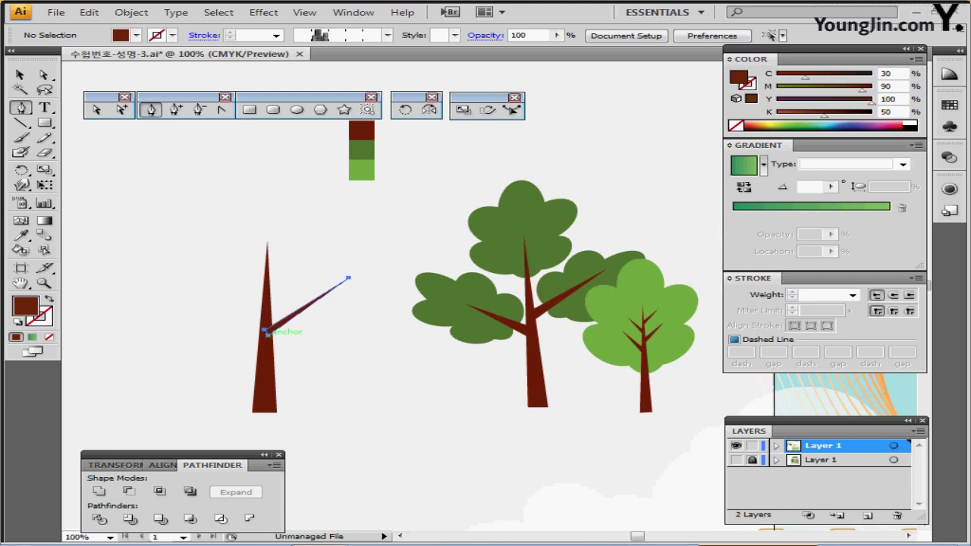
Step: Thicken the right branch where it meets the trunk by spreading its base anchor points
ctrl+click(268, 334)
drag(263, 335, 270, 341)
ctrl+click(302, 349)
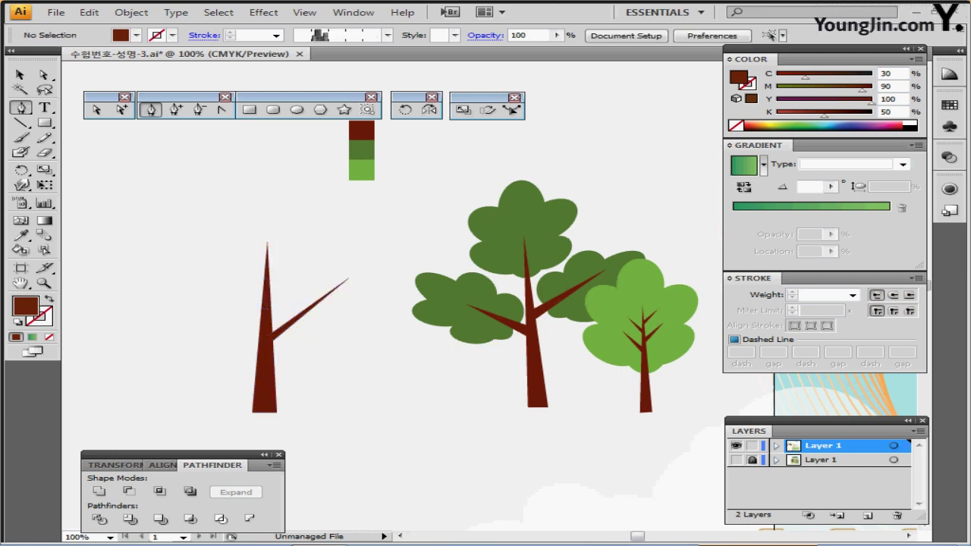
click(96, 109)
click(267, 338)
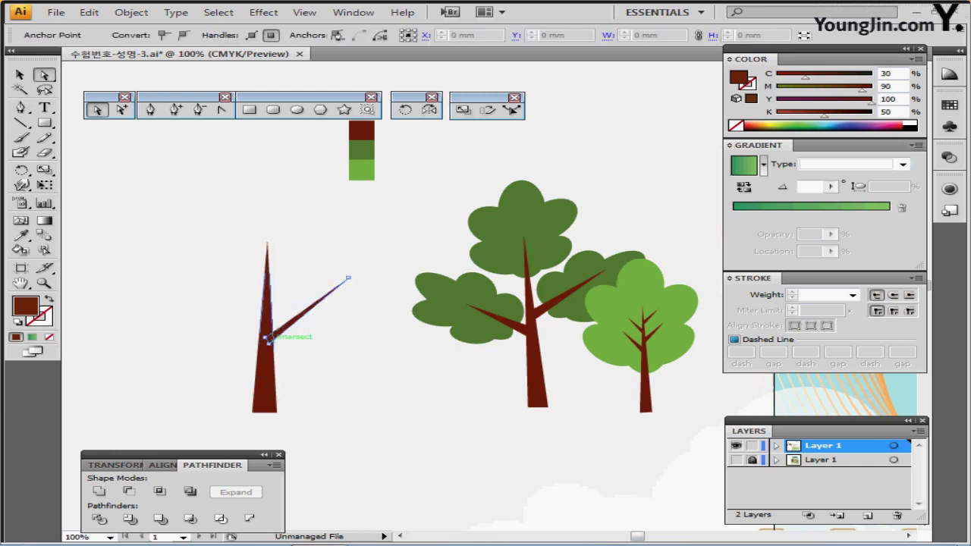
drag(268, 339, 266, 331)
key(ctrl+shift+a)
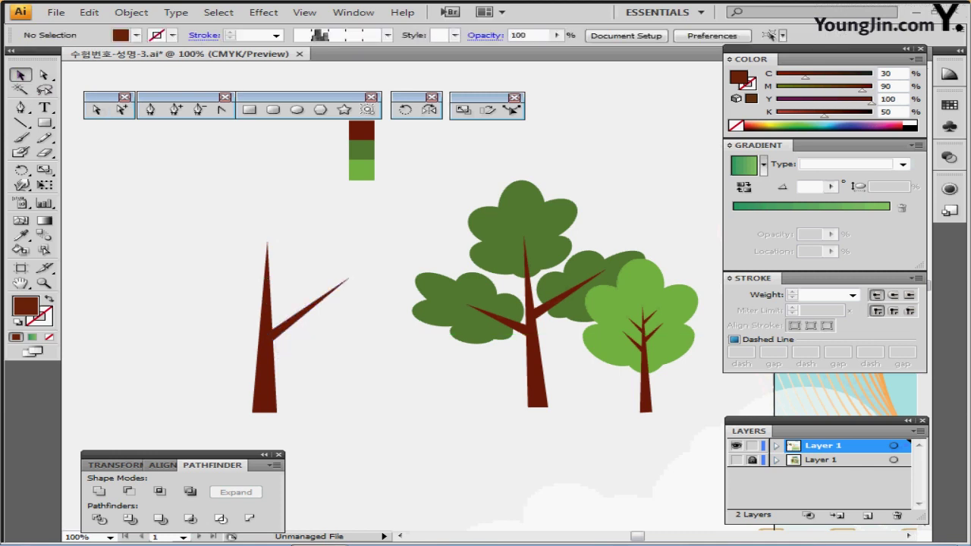
Step: Reflect a copy of the right branch onto the trunk's left side, tilted lower, and move it slightly down
ctrl+click(311, 307)
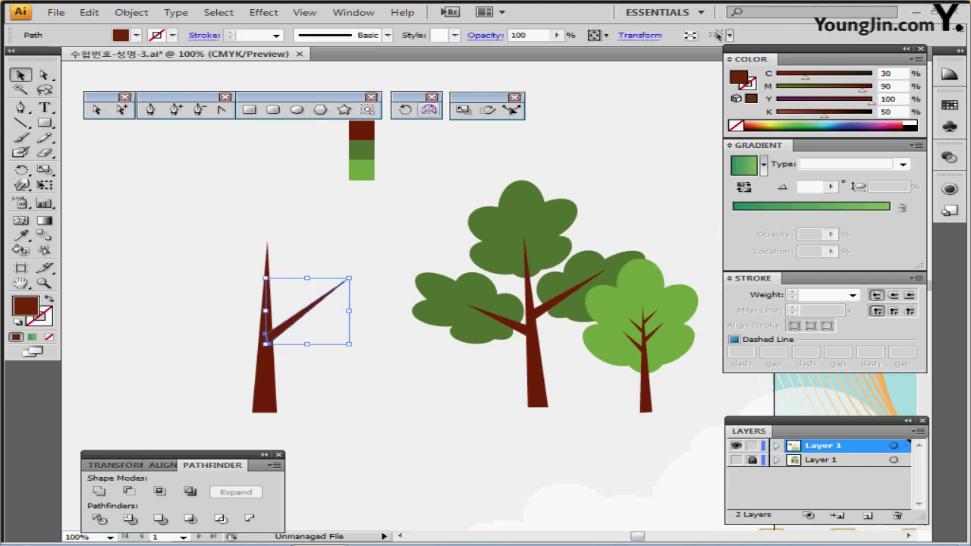
click(429, 109)
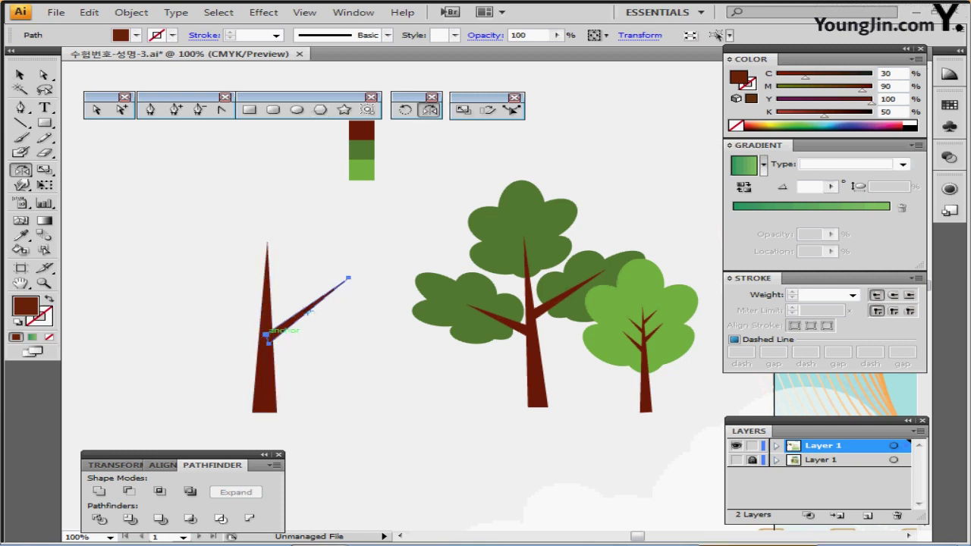
click(267, 334)
drag(267, 335, 205, 307)
click(97, 109)
click(183, 278)
click(322, 340)
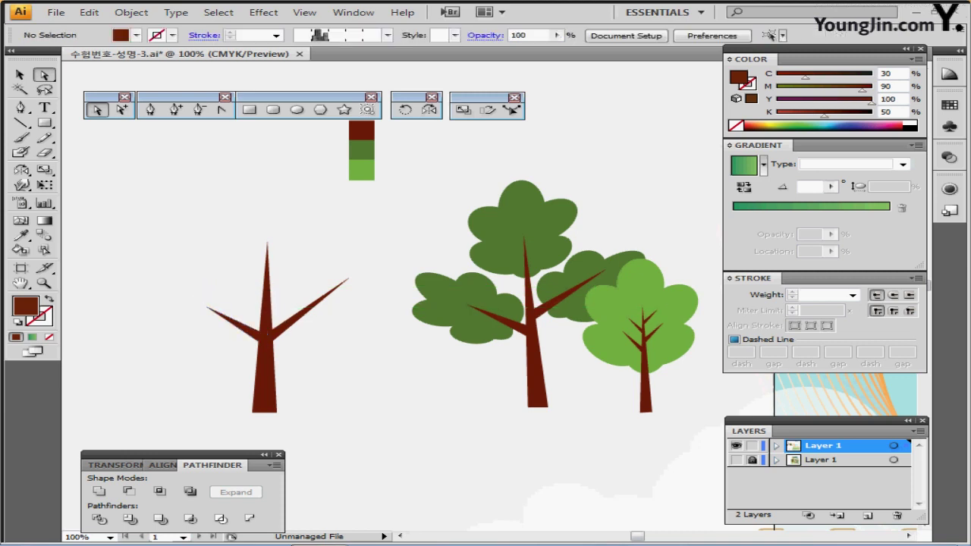
click(251, 332)
mouse_move(261, 340)
mouse_down()
mouse_move(261, 331)
mouse_move(262, 346)
mouse_up()
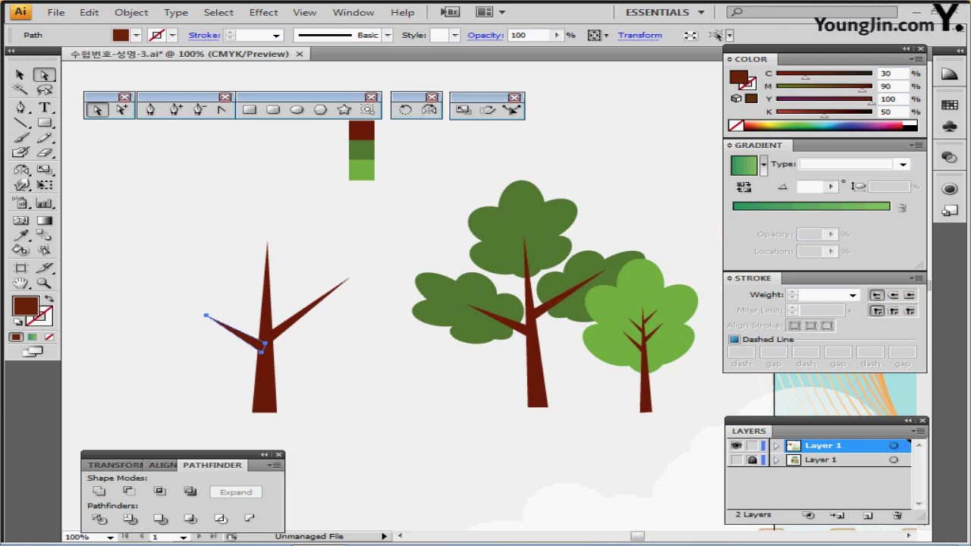
Step: Unite the trunk and its two side branches into one brown shape and save the file
key(ctrl+shift+a)
drag(238, 305, 293, 367)
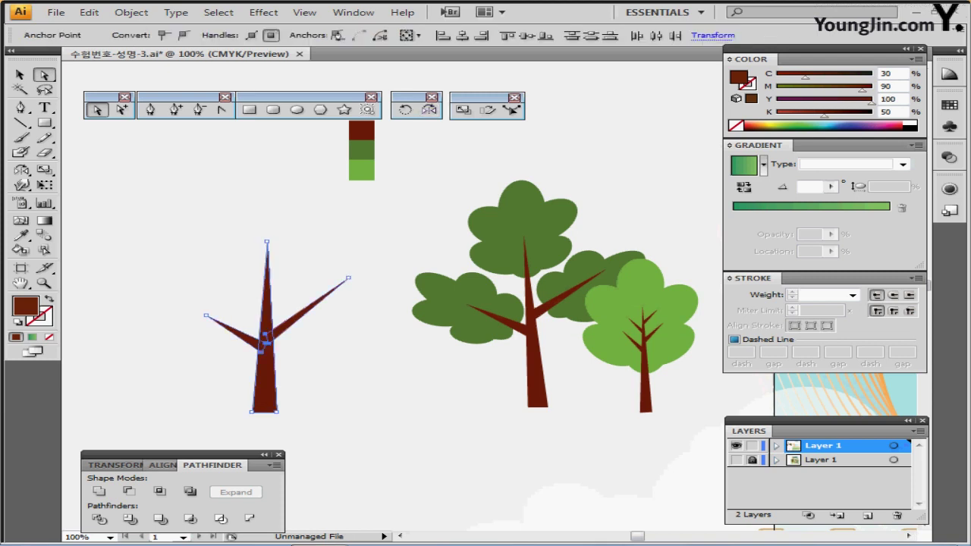
click(100, 492)
click(98, 491)
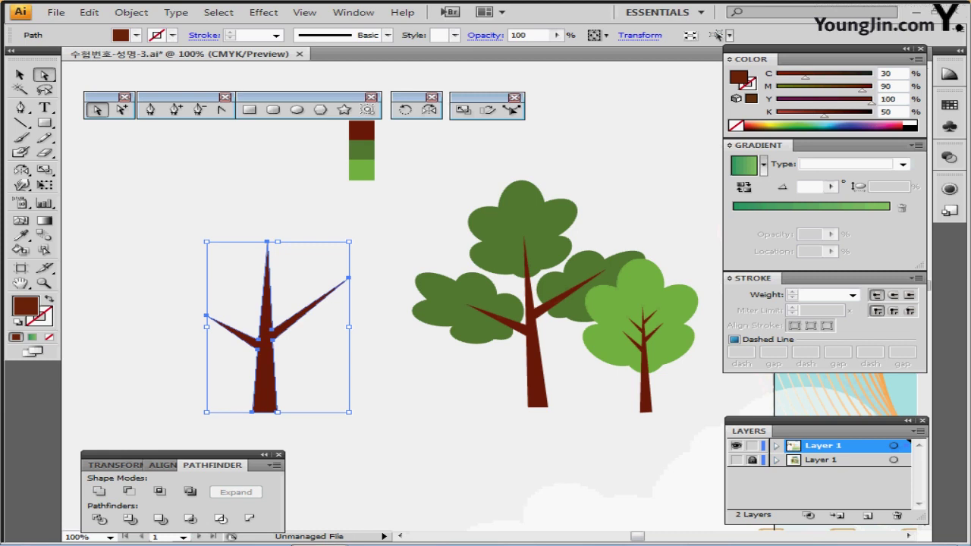
key(ctrl+s)
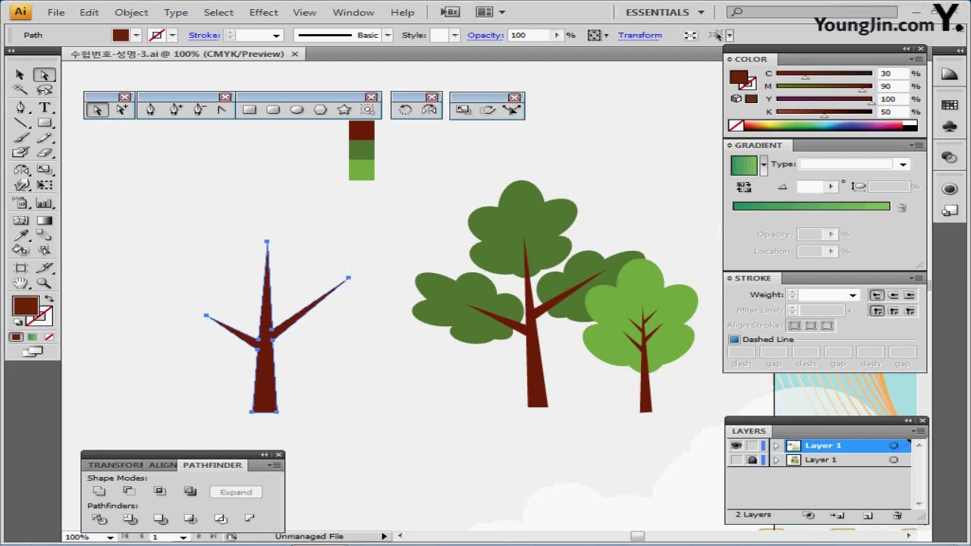
Step: Draw two overlapping upright ellipses over the trunk's tip, filled with the dark green sampled from the reference tree's crown
key(l)
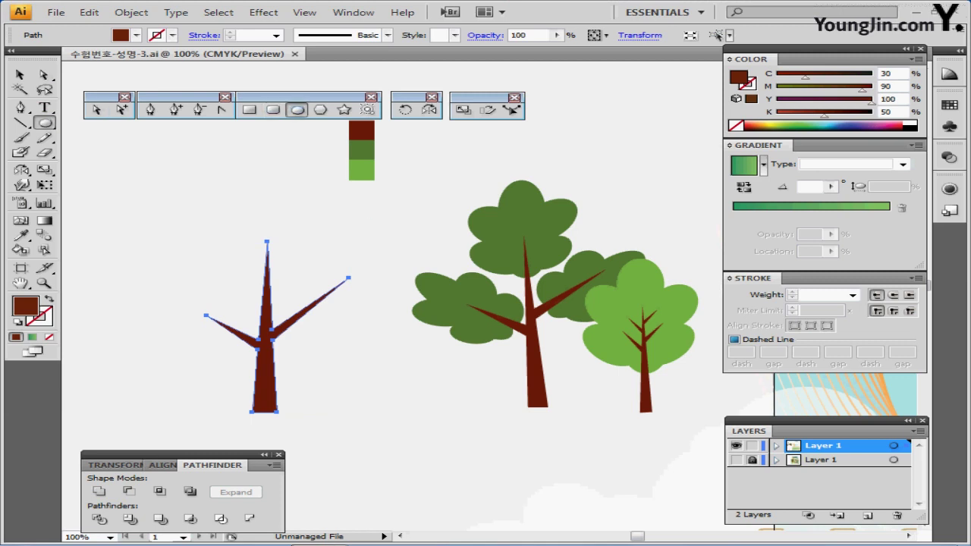
ctrl+click(521, 220)
key(ctrl+shift+a)
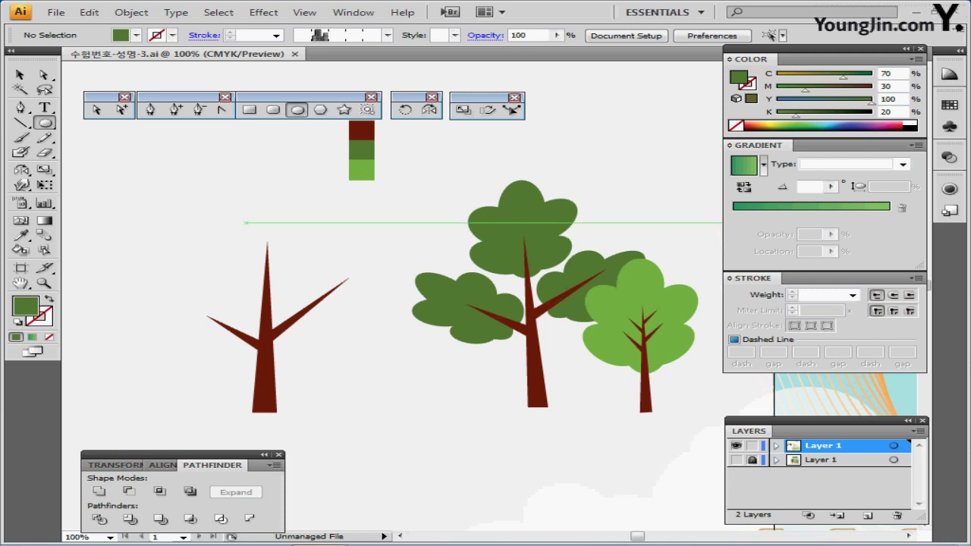
drag(244, 196, 287, 286)
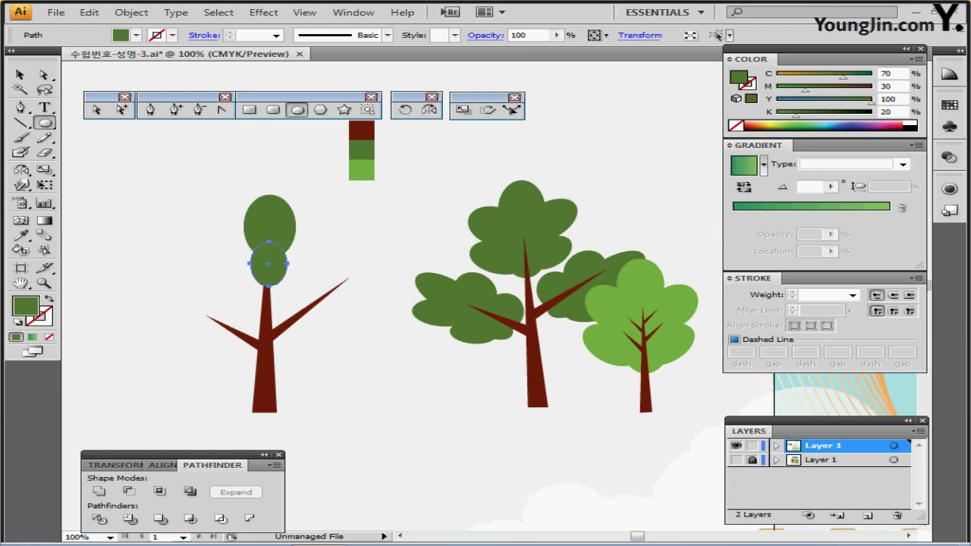
Step: Draw a wide ellipse as the crown's upper left lobe, tilt it down to the right, and place a copy just below it
drag(216, 206, 274, 241)
key(v)
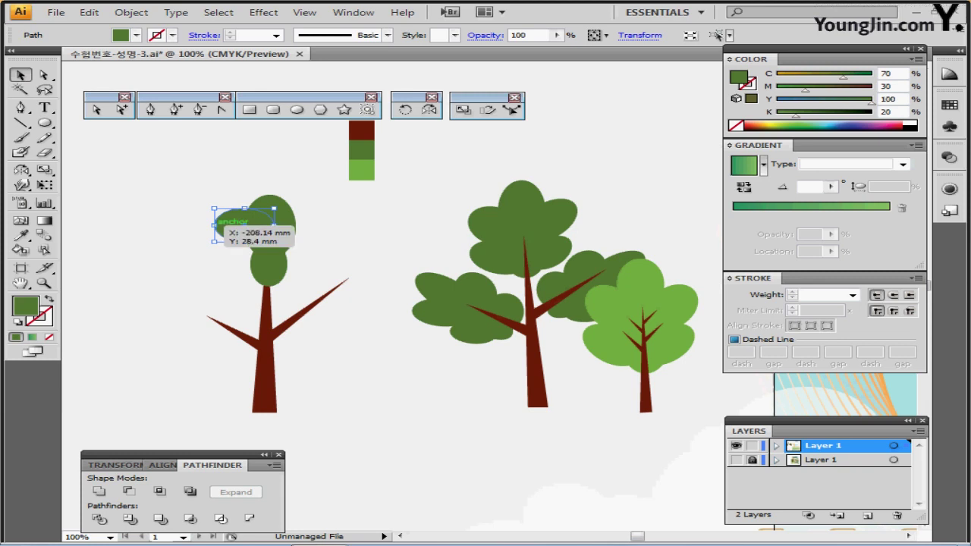
drag(215, 224, 241, 262)
click(207, 267)
click(242, 236)
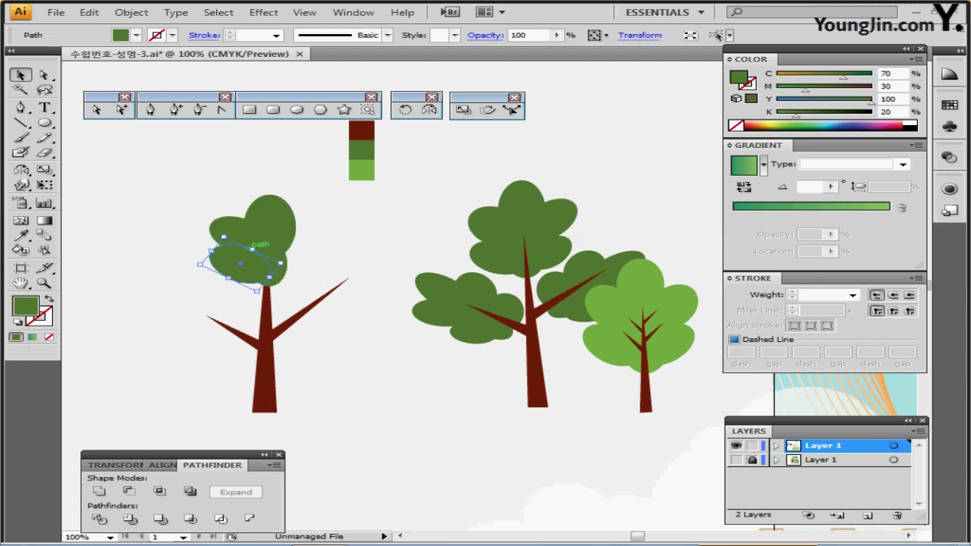
Step: Rotate the crown's lower left lobe slightly so its tilt is shallower
click(237, 298)
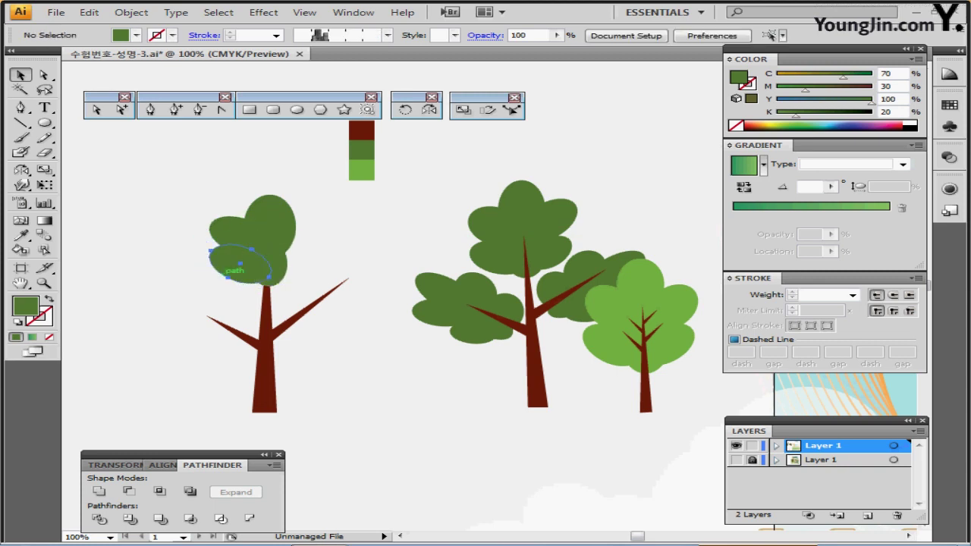
click(240, 264)
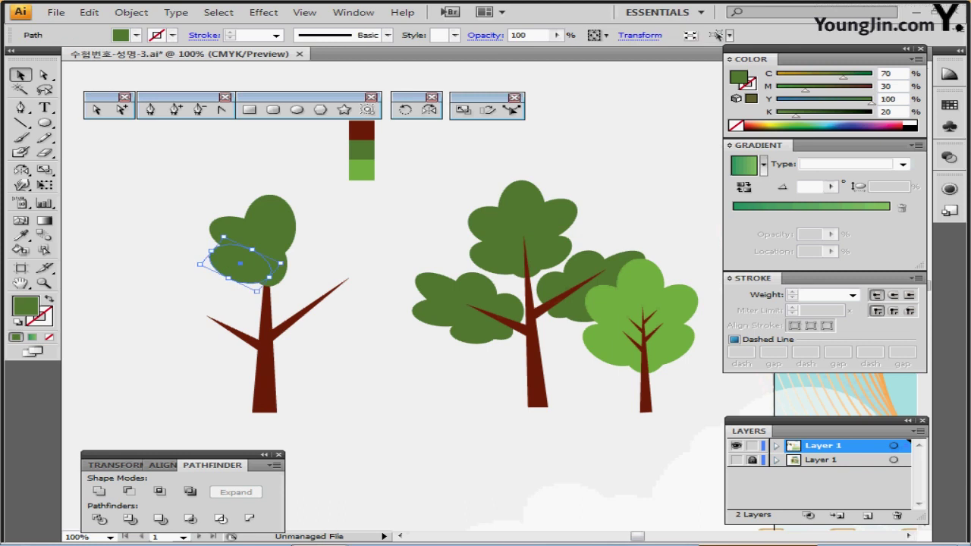
drag(198, 264, 200, 272)
click(205, 292)
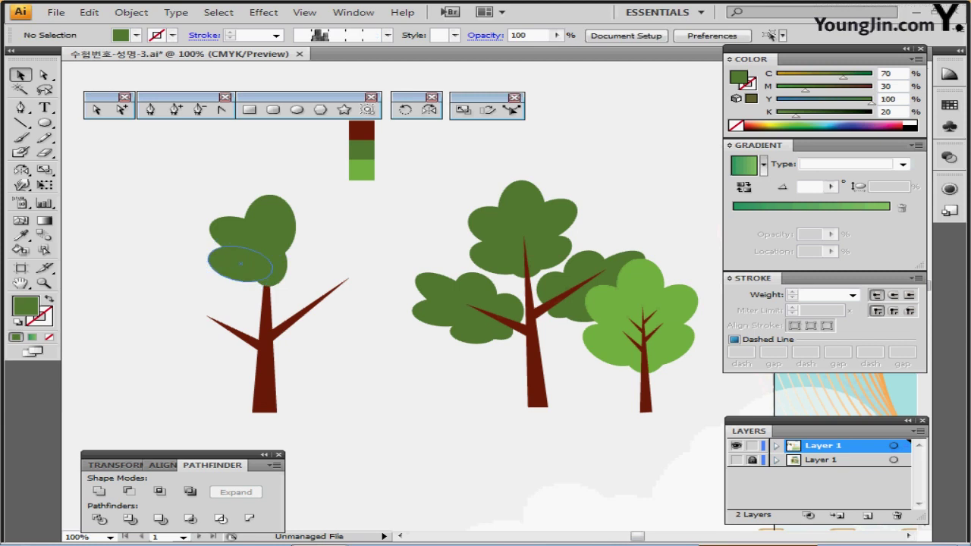
click(236, 266)
click(292, 186)
click(274, 198)
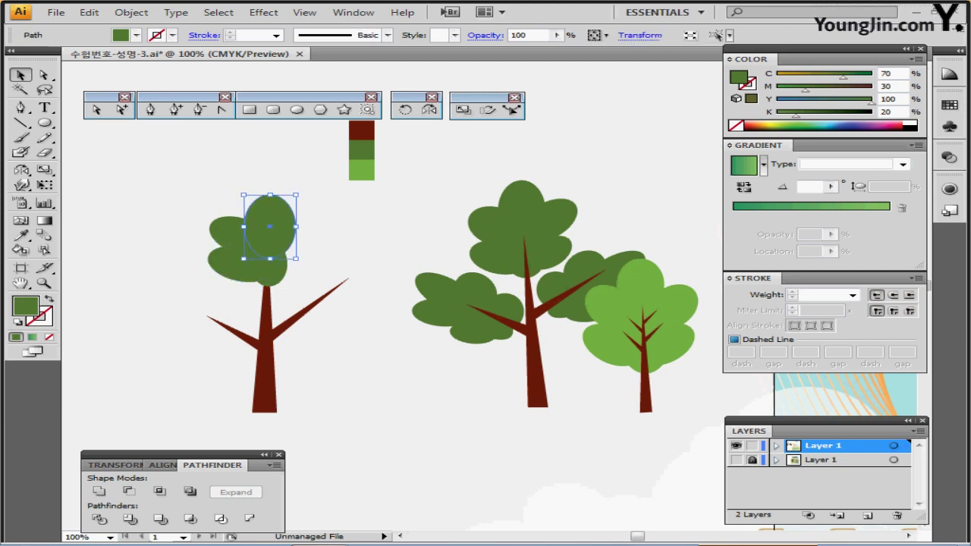
click(302, 190)
Step: Reflect a copy of the two left lobes across the crown's vertical centre line to form the right lobes
drag(188, 184, 226, 271)
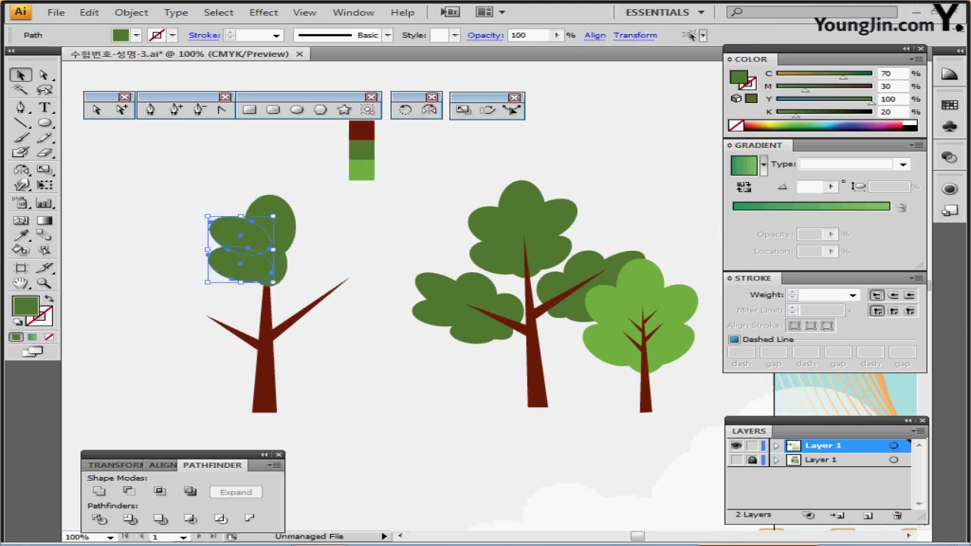
click(430, 109)
click(269, 235)
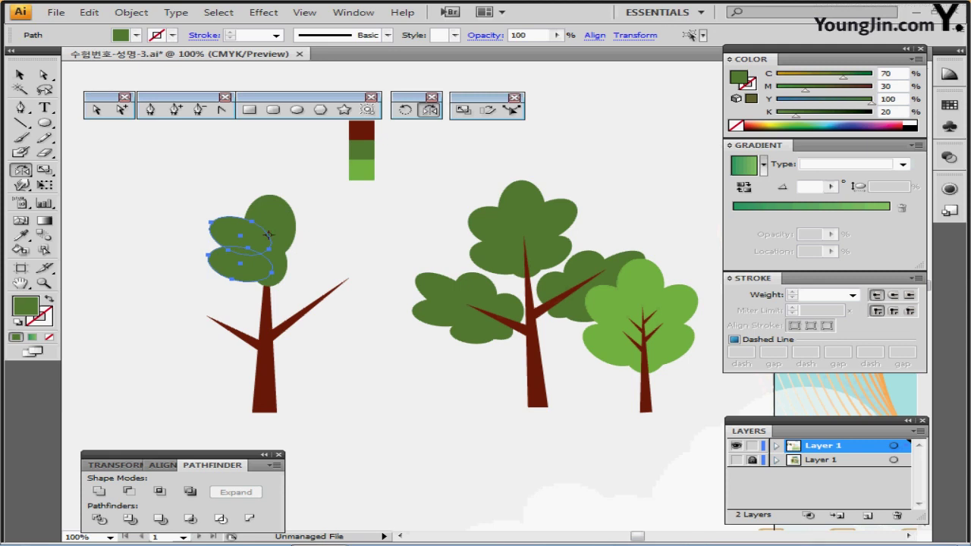
drag(350, 212, 357, 298)
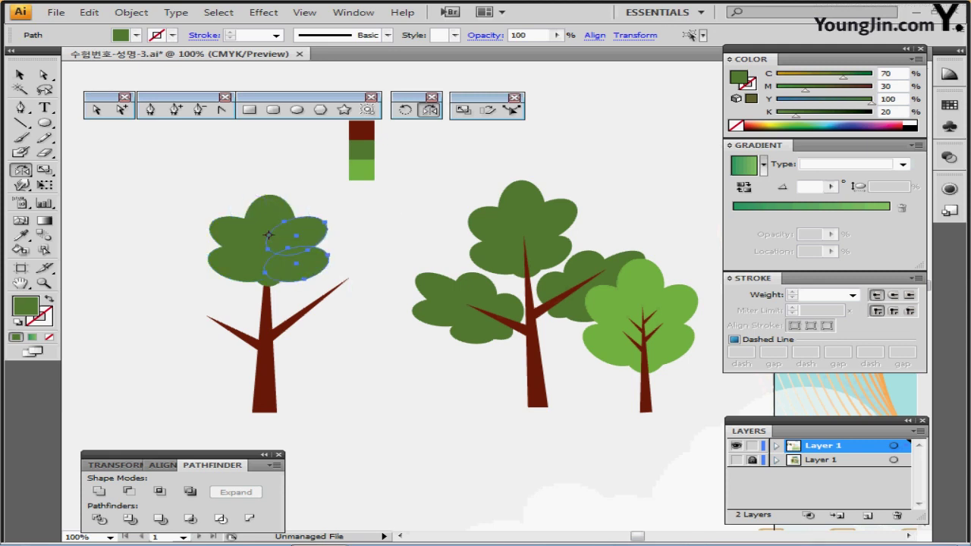
Step: Vary the crown's outline by tilting the upper right lobe, shifting the lower right lobe inward and raising the top lobe
ctrl+click(355, 250)
ctrl+click(310, 234)
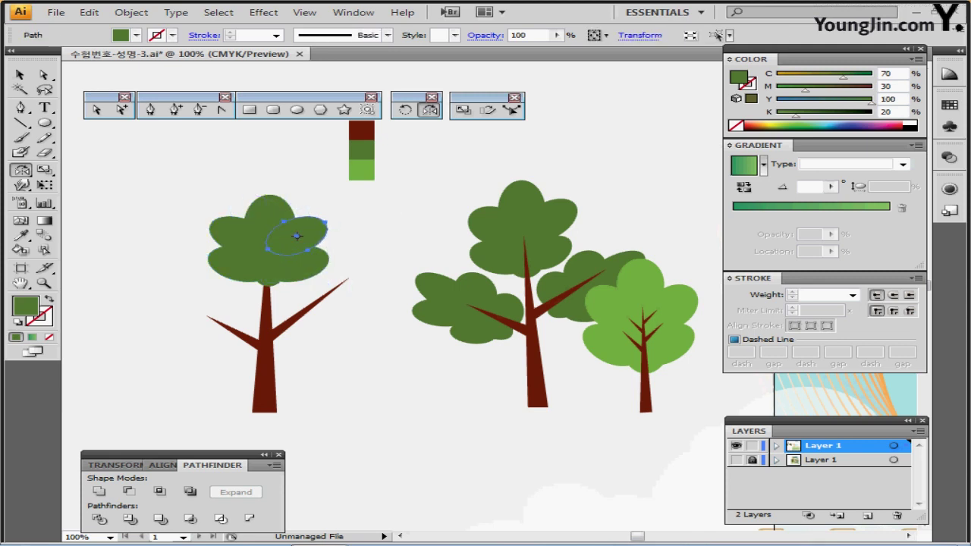
key(v)
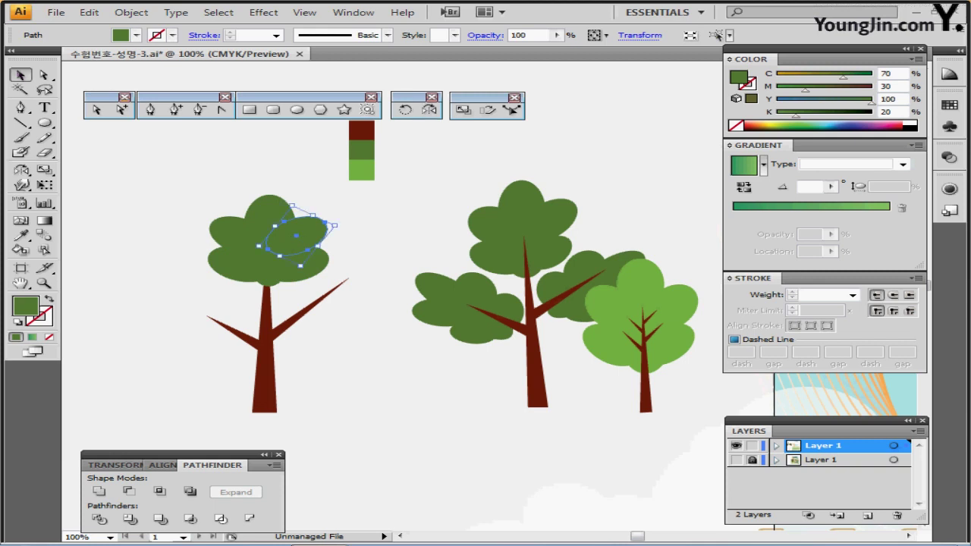
drag(338, 225, 345, 213)
click(308, 267)
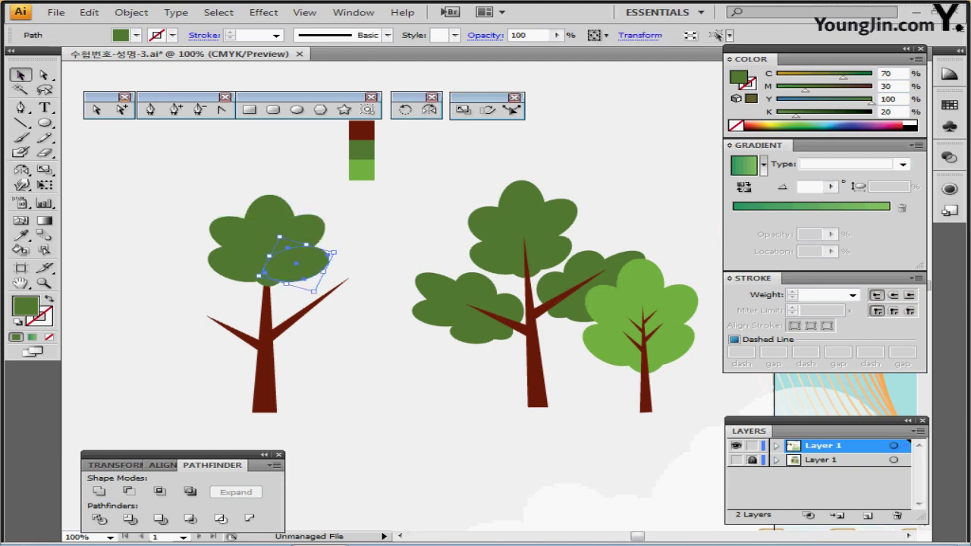
drag(319, 262, 309, 262)
drag(271, 208, 323, 247)
click(333, 250)
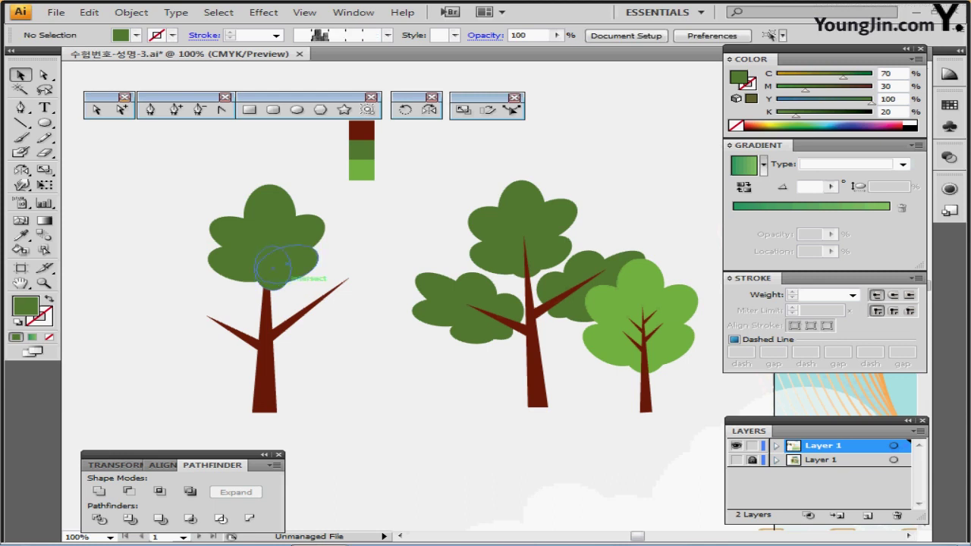
Step: Unite all the green crown ellipses into one shape, leaving the trunk out of the selection
drag(188, 164, 317, 277)
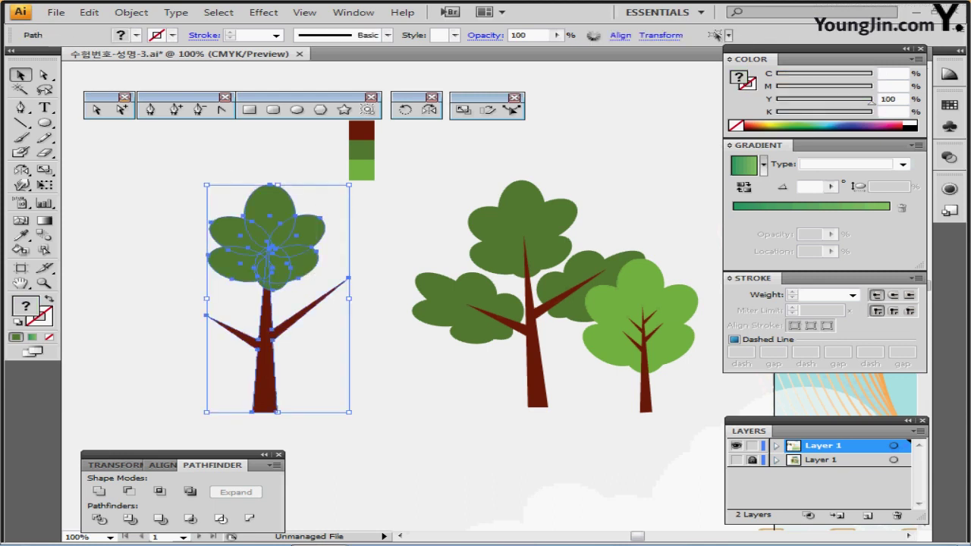
shift+click(268, 325)
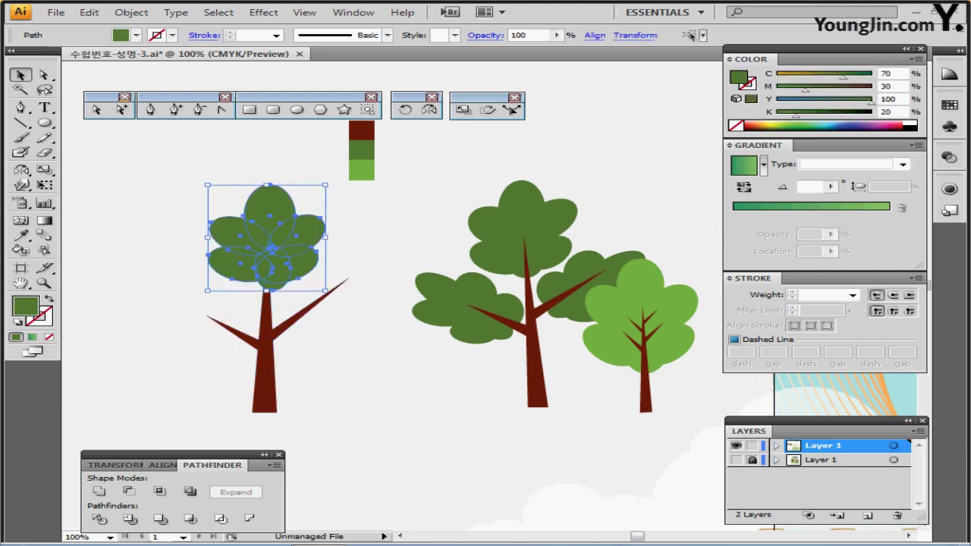
click(99, 491)
key(ctrl+shift+b)
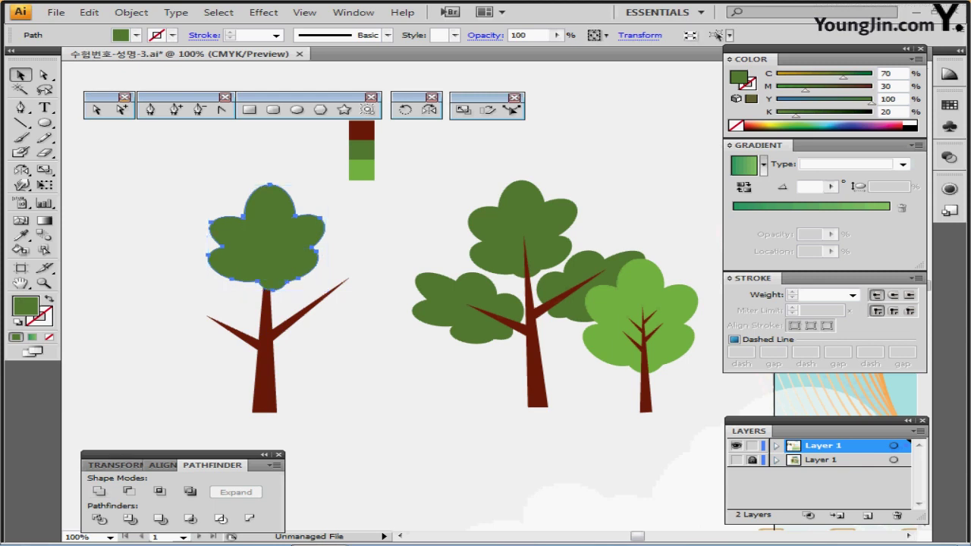
Step: Send the crown behind the trunk and shift it slightly down and left to sit centred on the trunk's tip
key(ctrl+shift+bracketleft)
key(ctrl+shift+a)
drag(303, 231, 299, 236)
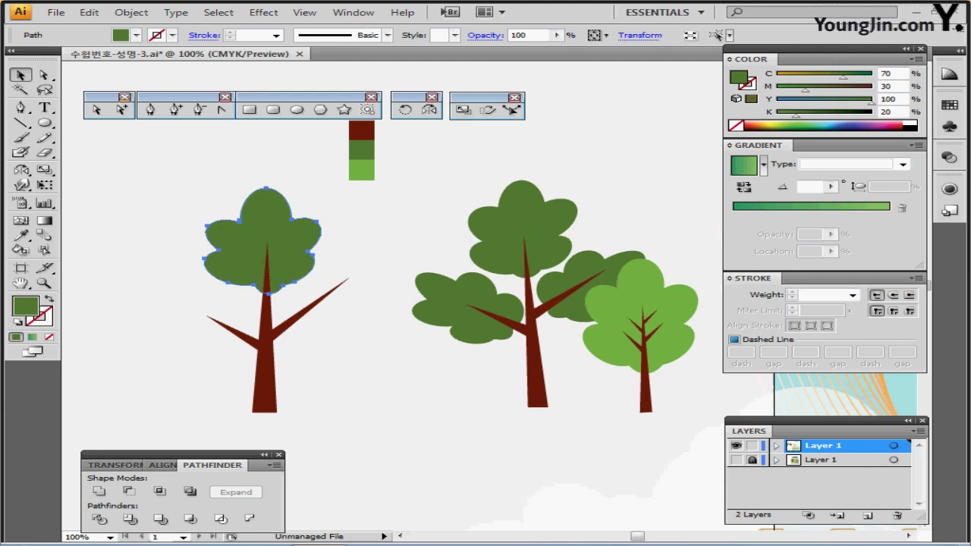
key(ctrl+shift+a)
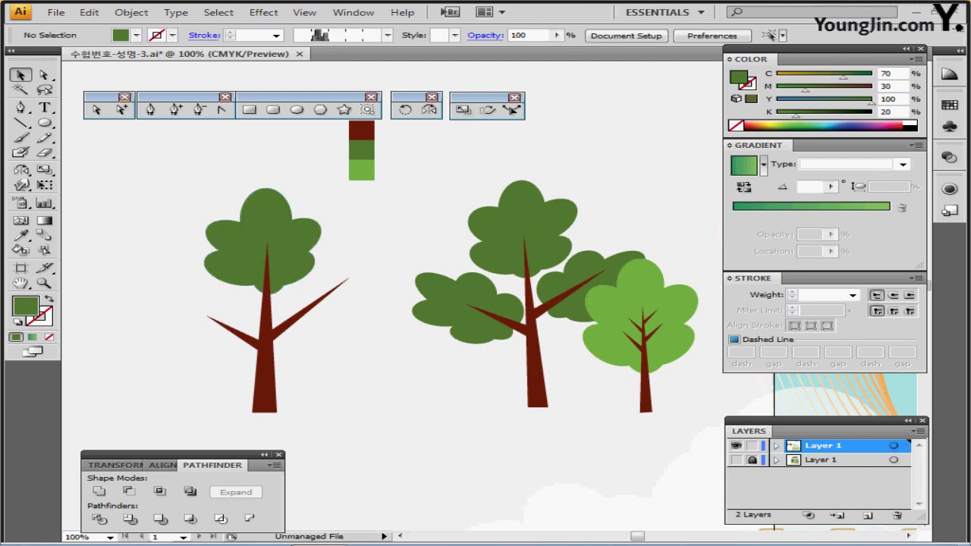
Step: Make a copy of the crown scaled non-uniformly to 80% horizontally and 95% vertically
drag(244, 212, 244, 213)
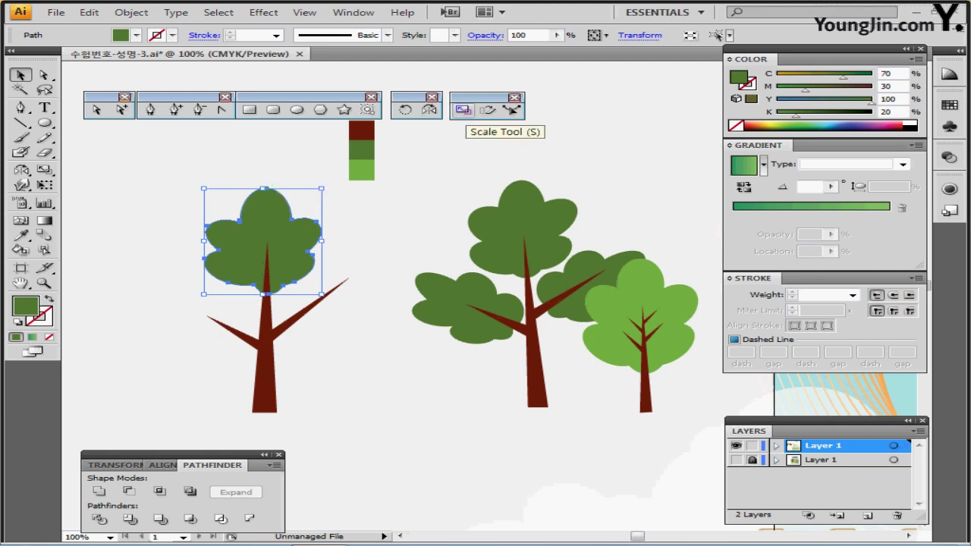
double_click(463, 109)
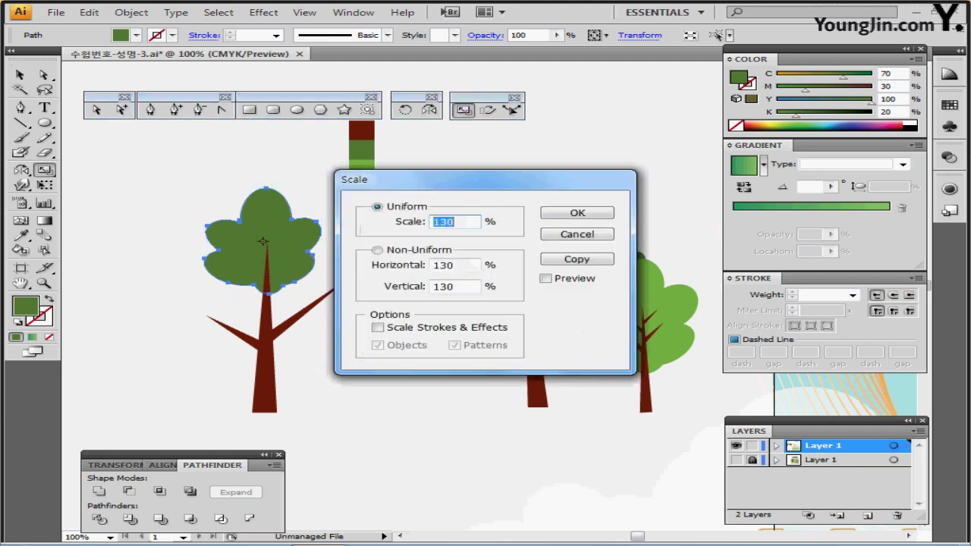
key(Tab)
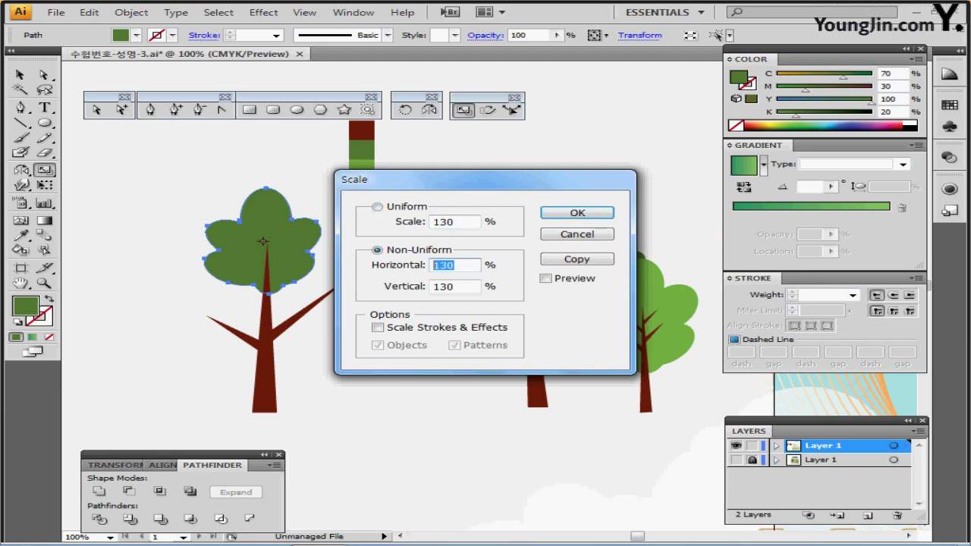
text(80)
key(Tab)
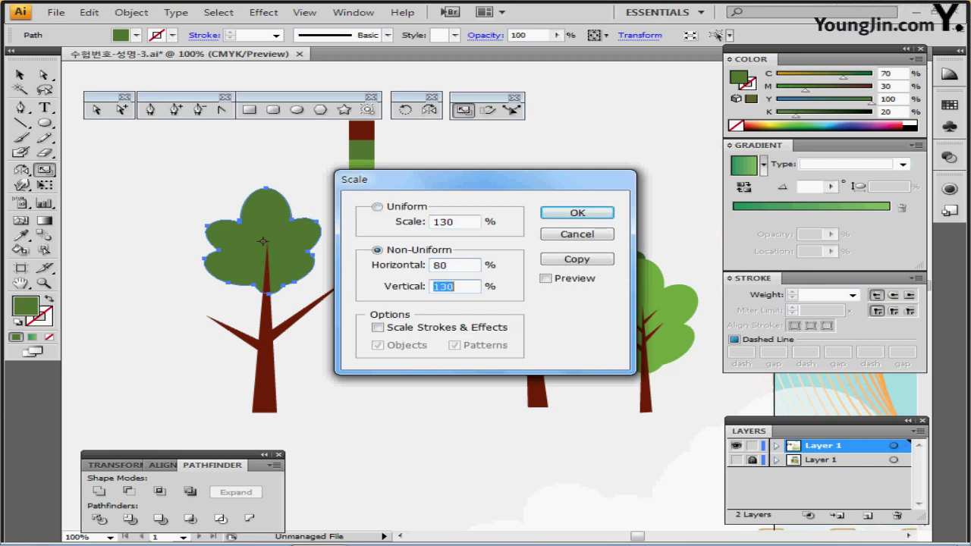
text(95)
key(Return)
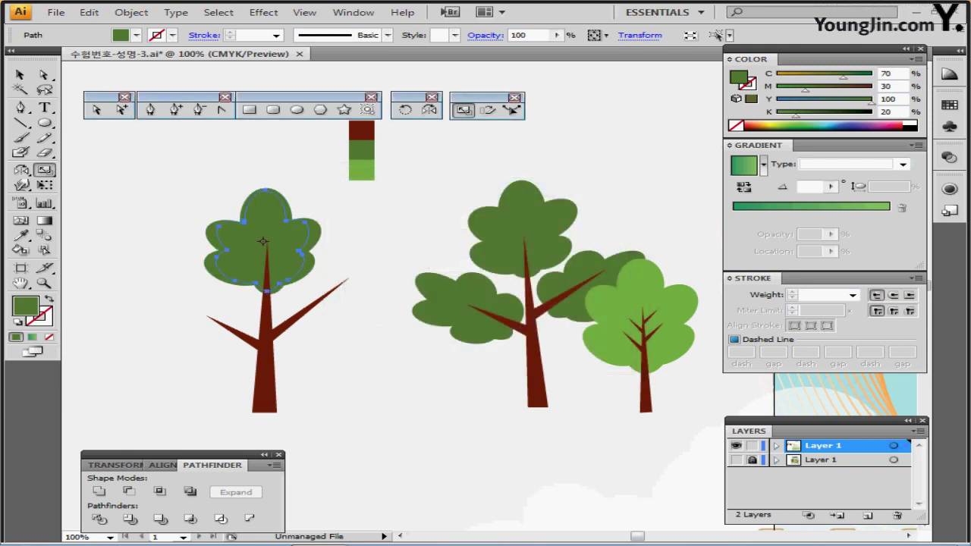
Step: Rotate the smaller crown copy by -50° and move it onto the end of the right branch
double_click(405, 109)
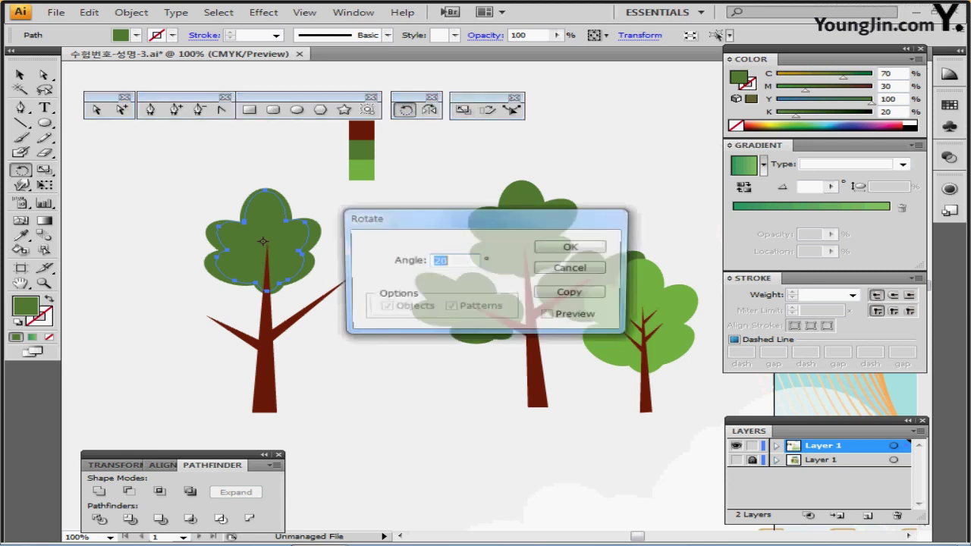
text(-50)
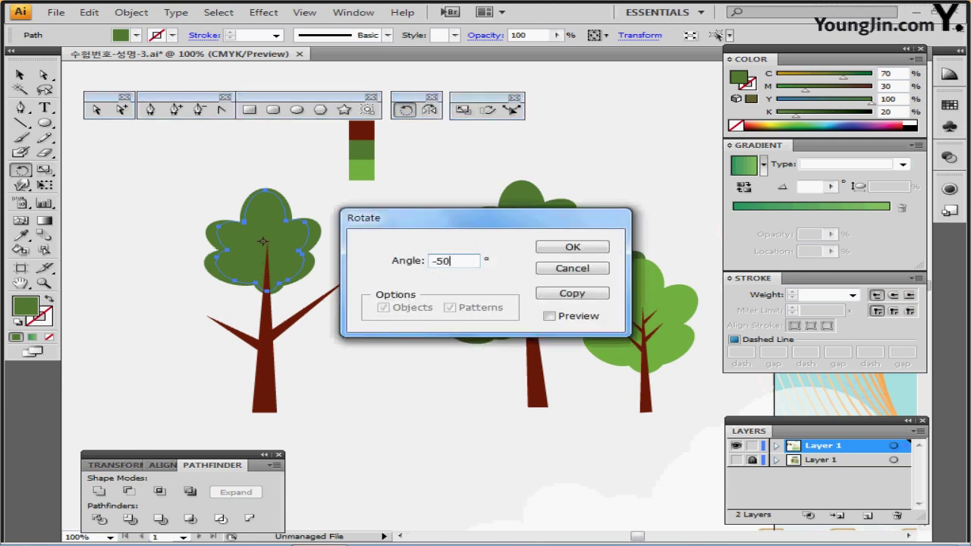
key(Return)
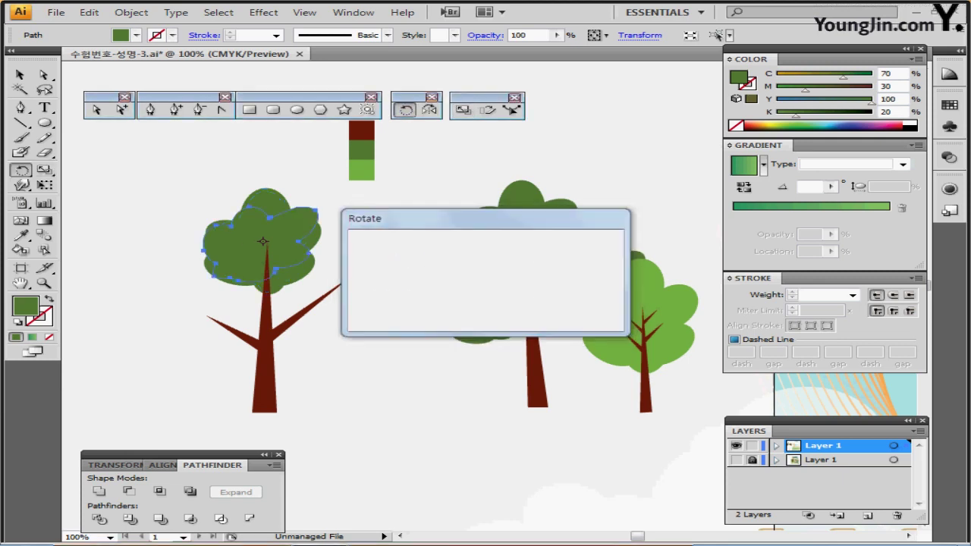
key(v)
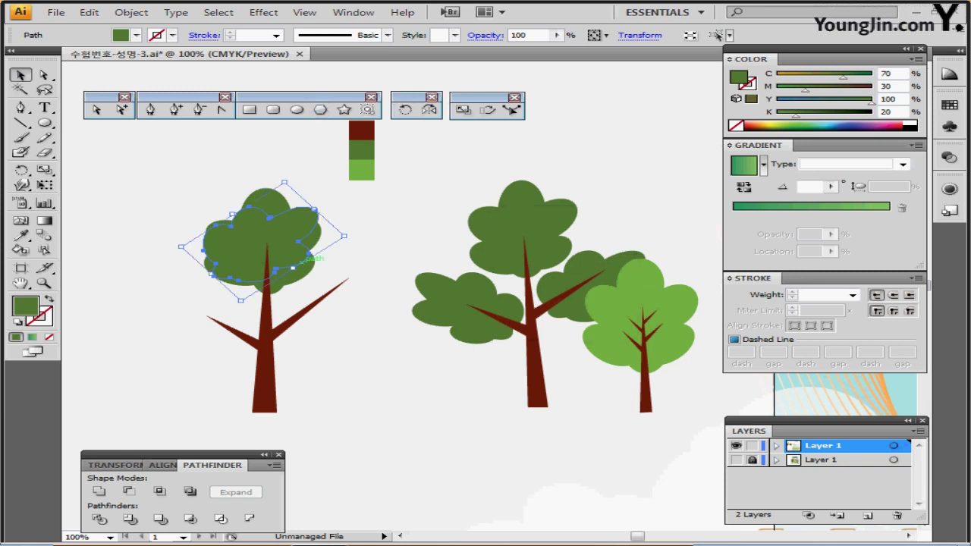
drag(282, 276, 342, 330)
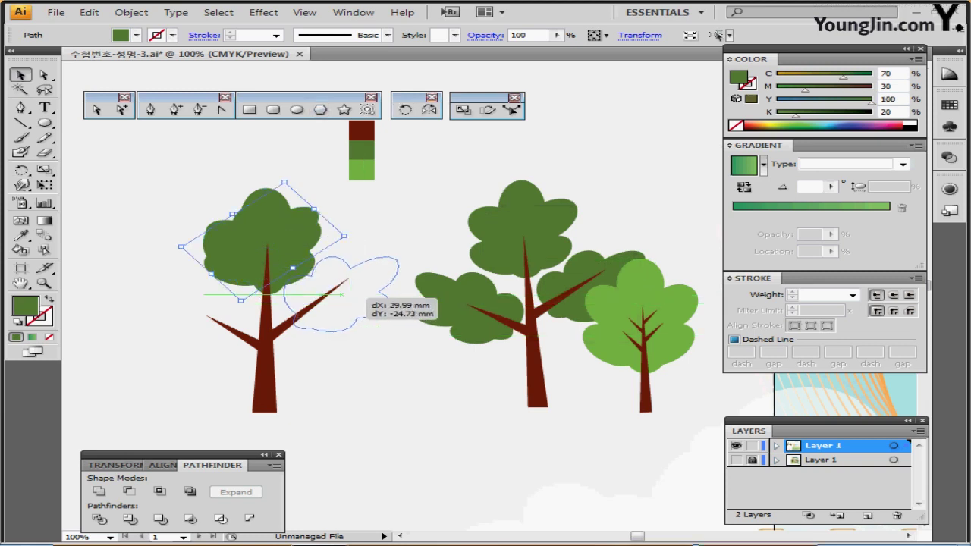
drag(343, 295, 342, 294)
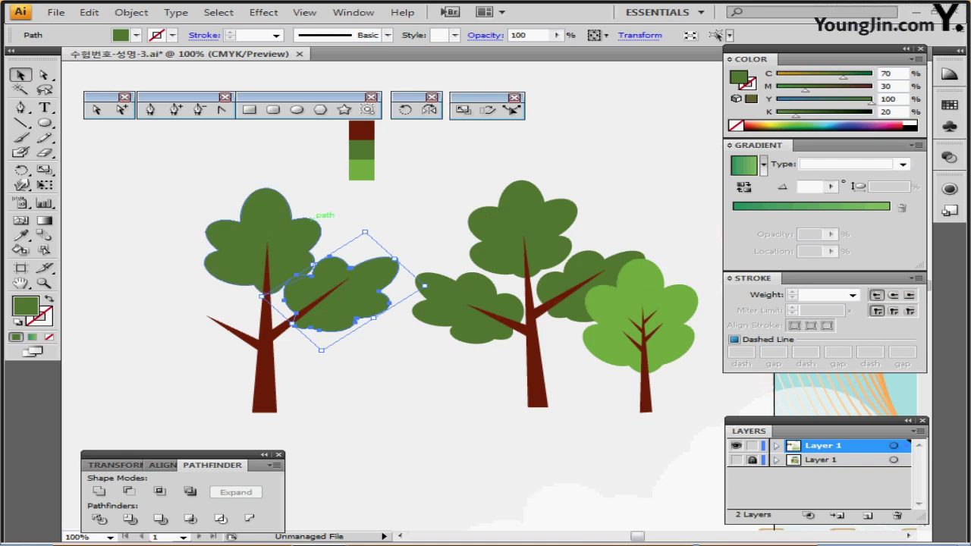
Step: Move the top crown of the practice tree slightly up on the trunk
drag(263, 243, 263, 236)
click(265, 364)
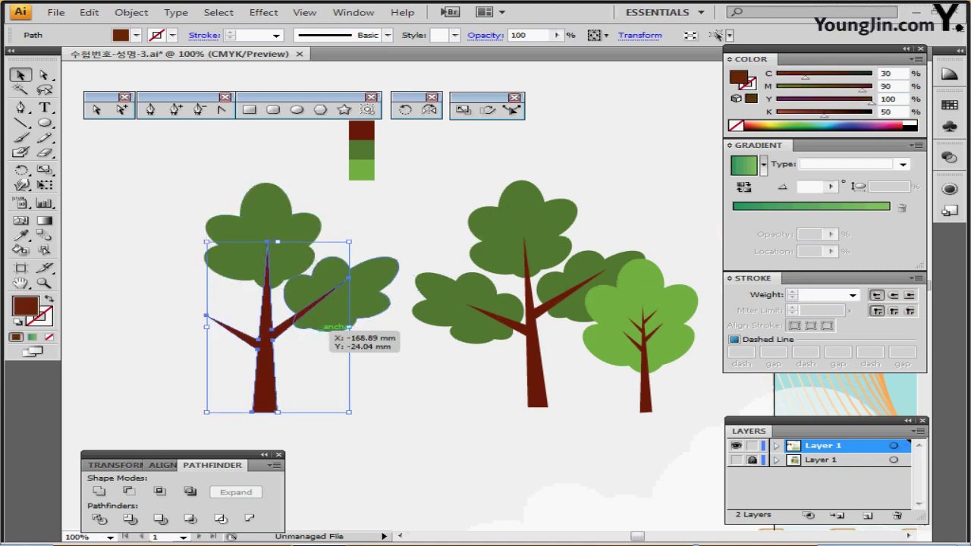
Step: Try to mirror the right branch's crown freehand across the trunk onto the left branch
click(341, 294)
key(o)
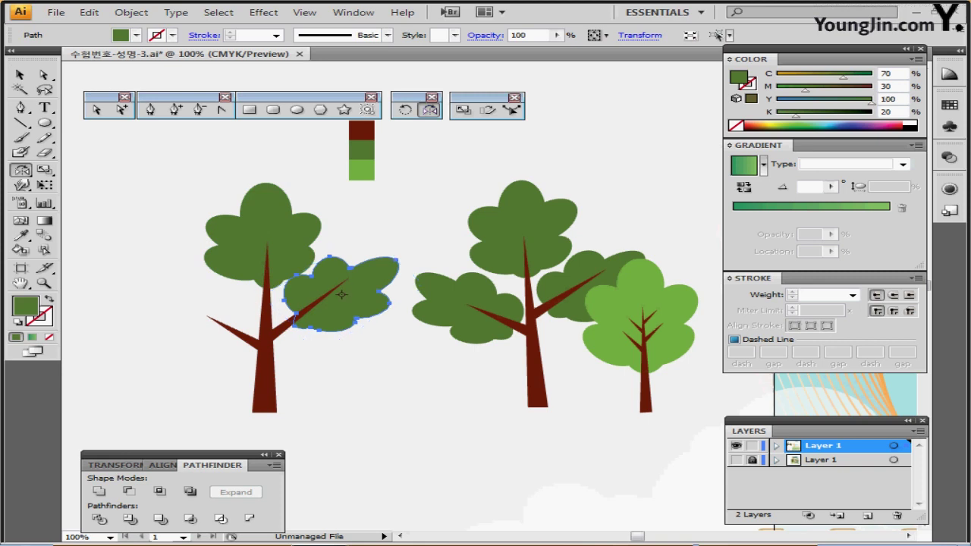
click(267, 345)
mouse_move(356, 283)
mouse_down()
mouse_move(210, 233)
mouse_move(177, 250)
mouse_move(147, 295)
mouse_move(146, 282)
mouse_up()
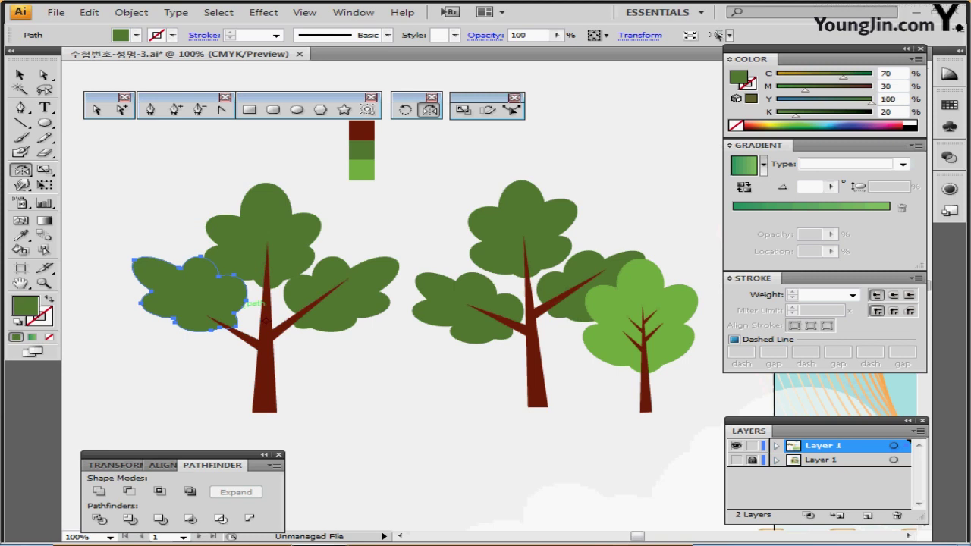
key(Delete)
Step: Create a vertically reflected copy of the right branch's crown, using the trunk centre as the axis
ctrl+click(341, 292)
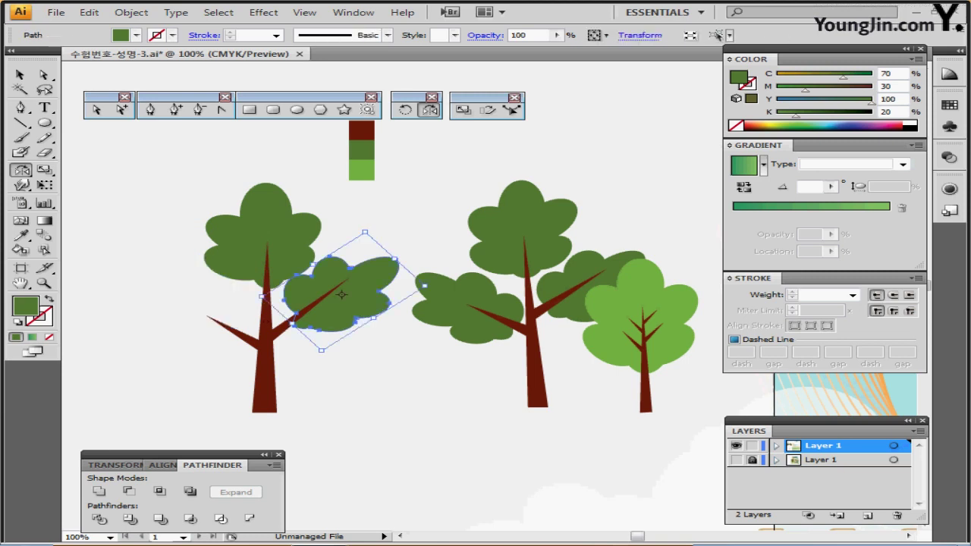
alt+click(267, 318)
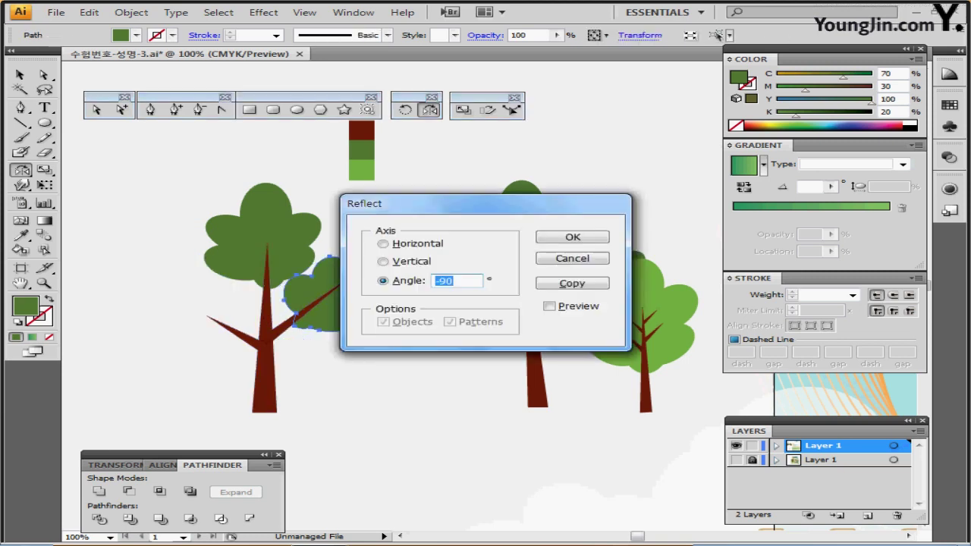
drag(485, 203, 543, 175)
key(alt+v)
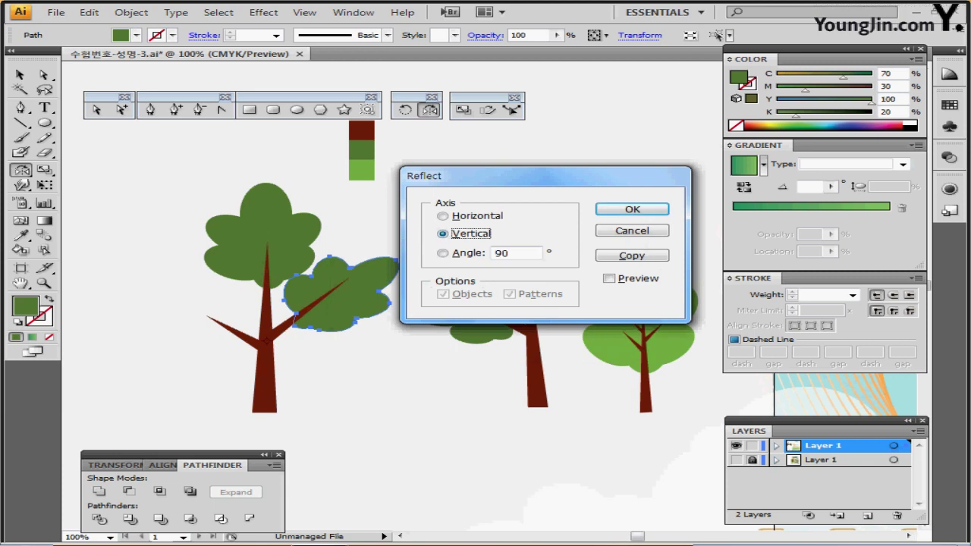
click(632, 254)
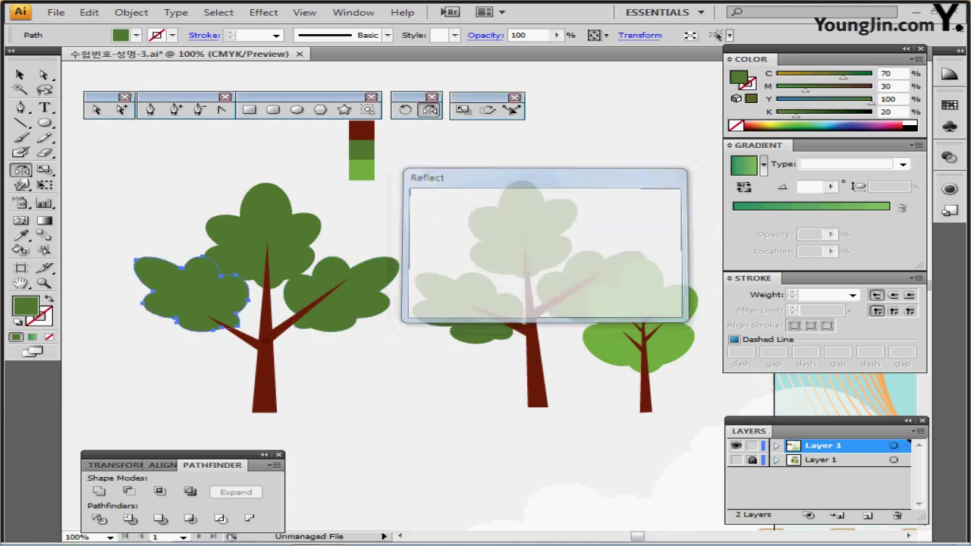
Step: Nudge the mirrored crown down and slightly to the right so it sits on the left branch's end
key(Down)
key(Down)
key(Down)
key(Down)
key(Down)
key(Down)
key(Down)
key(Down)
key(Down)
key(Down)
key(Down)
key(Down)
key(Down)
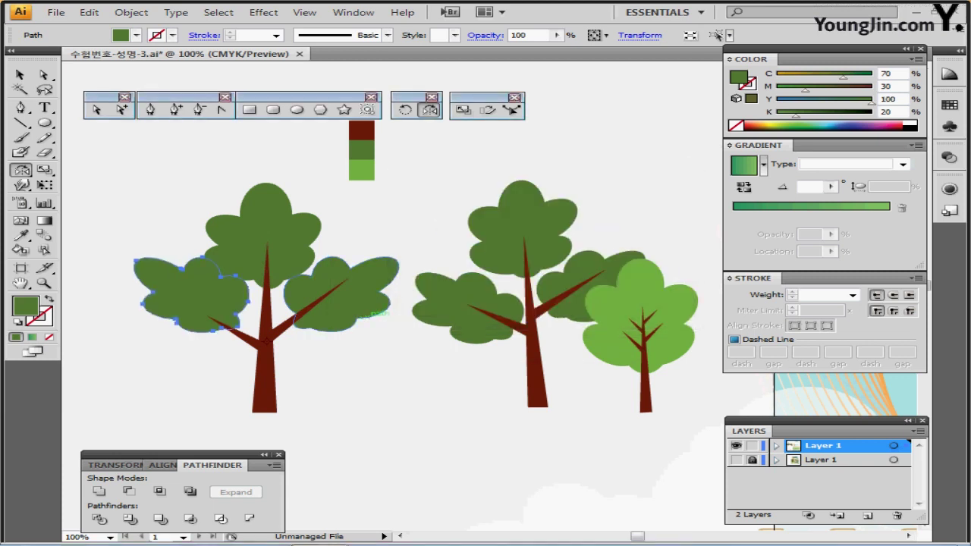
drag(370, 314, 370, 316)
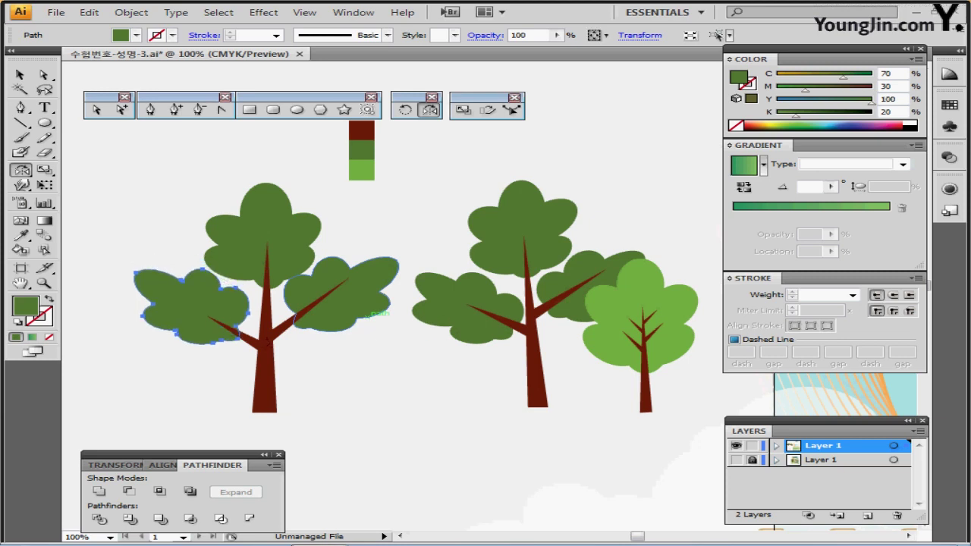
key(Right)
key(Right)
key(Right)
key(Right)
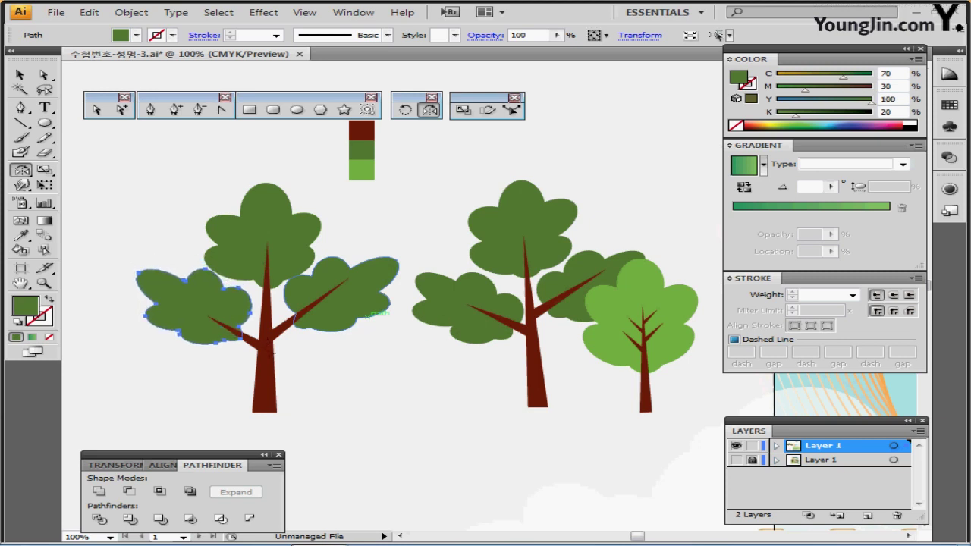
Step: Examine the finished practice tree and the light green tree in the reference tree group
key(ctrl+shift+a)
drag(136, 182, 372, 379)
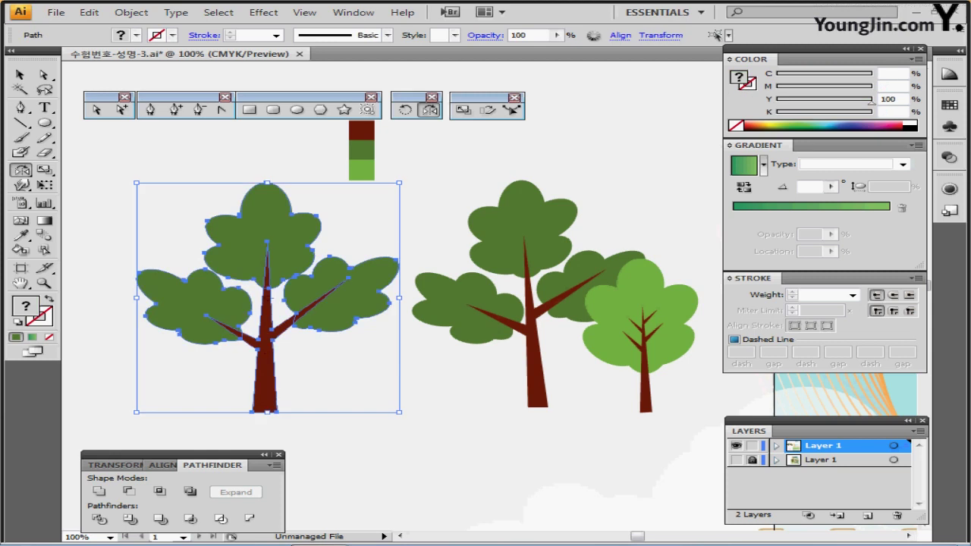
drag(344, 313, 245, 315)
key(ctrl+shift+a)
drag(425, 326, 326, 316)
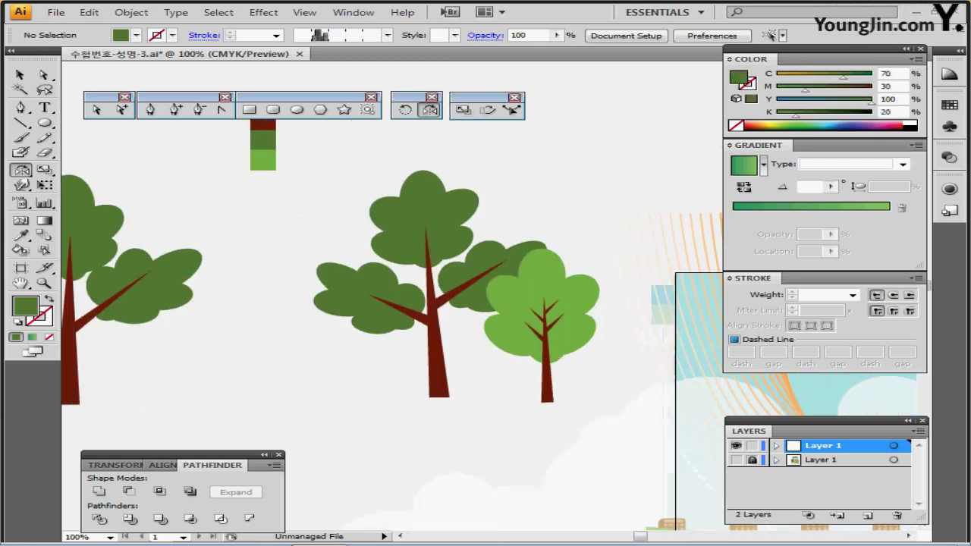
click(544, 357)
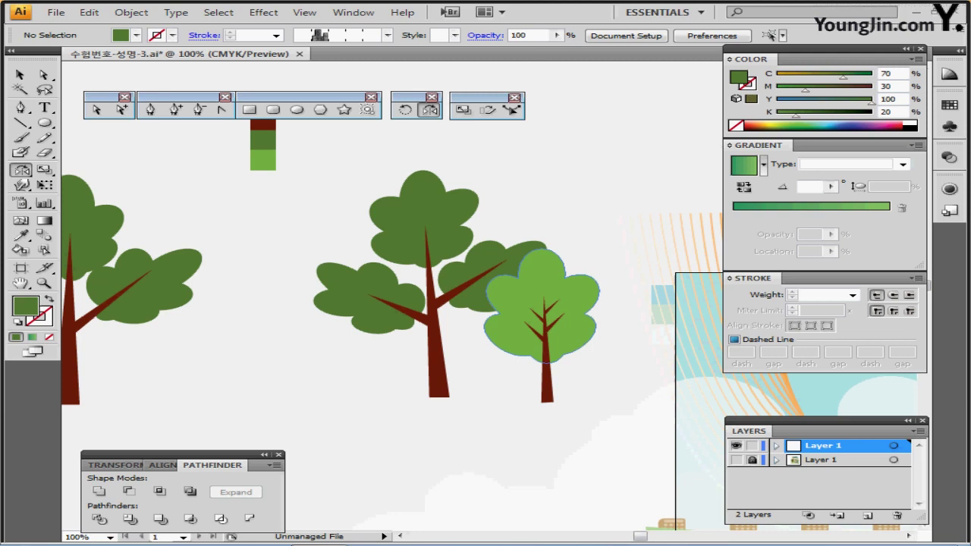
click(540, 303)
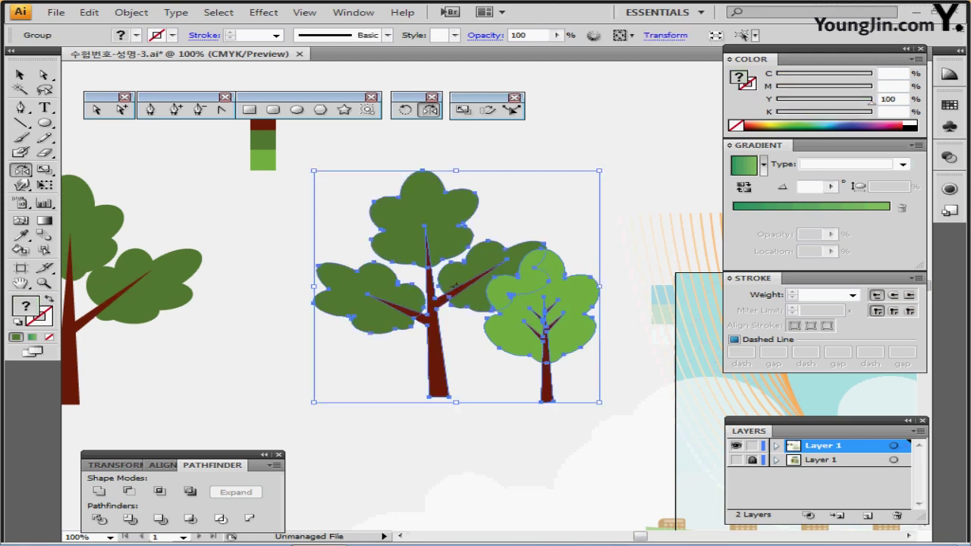
click(687, 523)
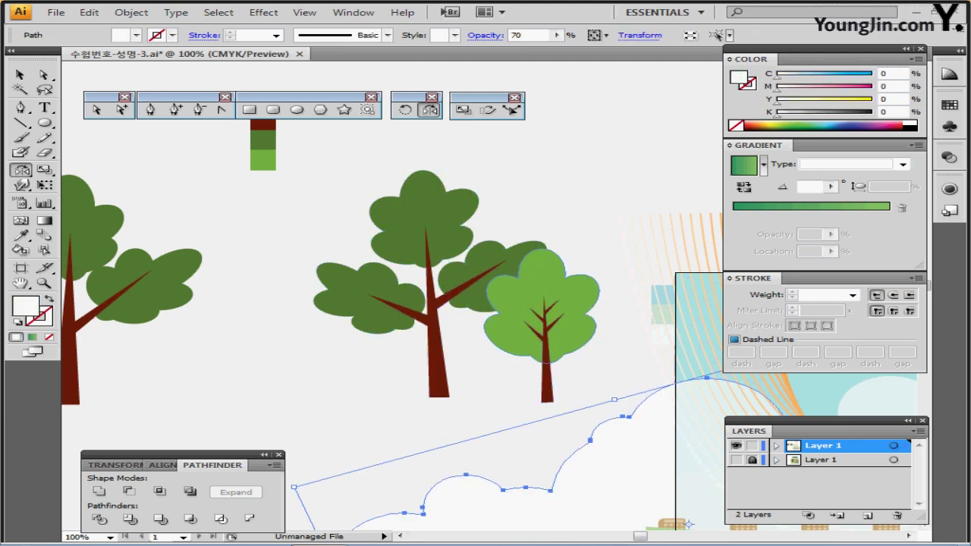
key(ctrl+shift+a)
drag(486, 227, 630, 221)
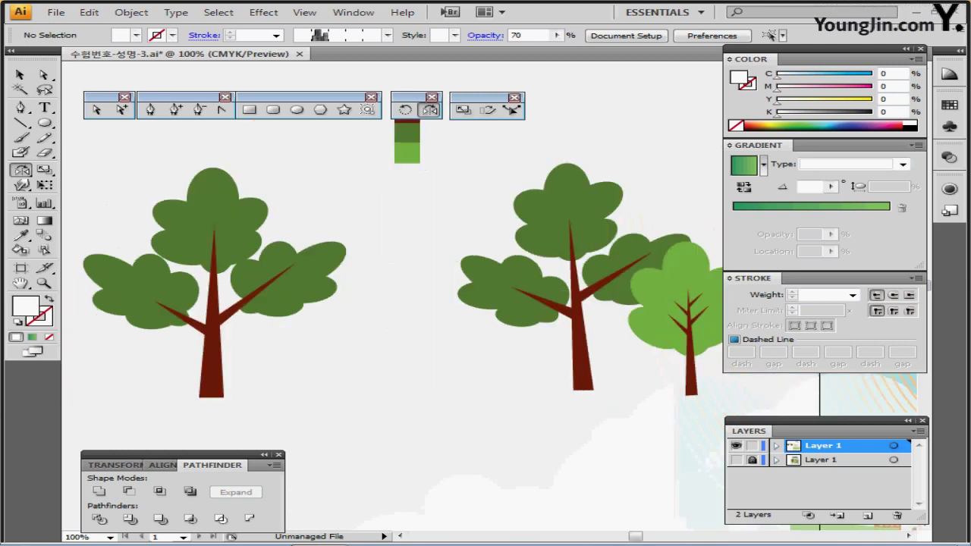
Step: Delete the whole practice tree with its three crowns and trunk, keeping the reference tree group
drag(76, 152, 364, 405)
key(Delete)
scroll(455, 303, right, 4)
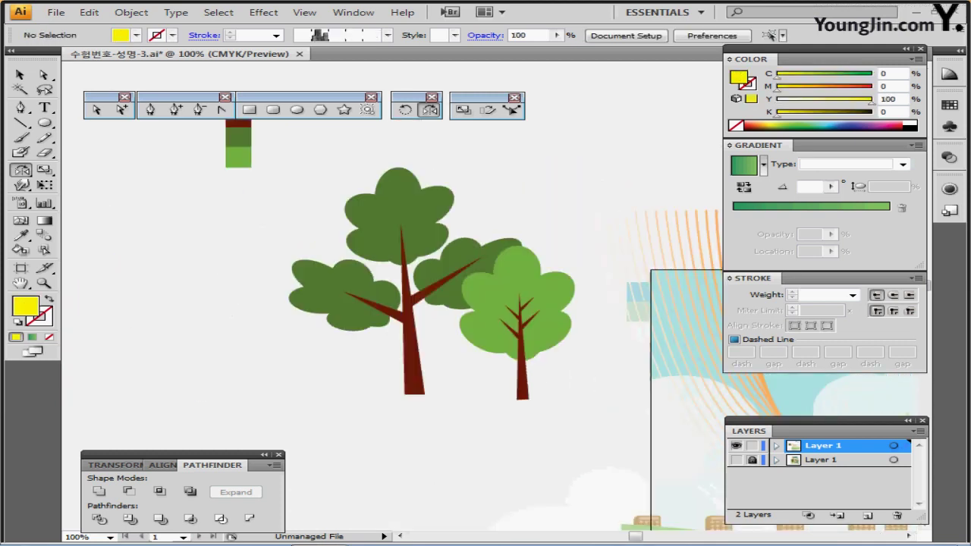
Step: Register the reference tree group as a new symbol of type Graphic named 나무
click(334, 299)
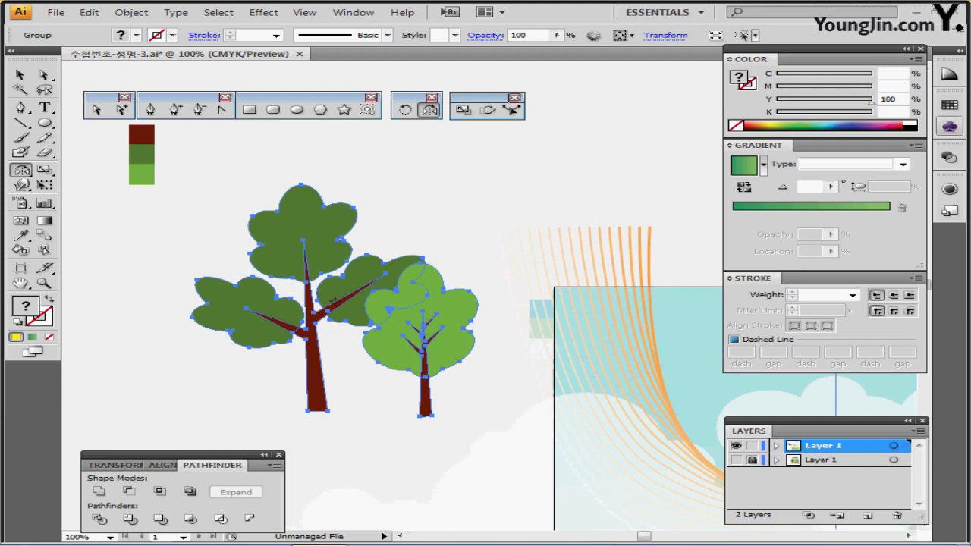
click(949, 126)
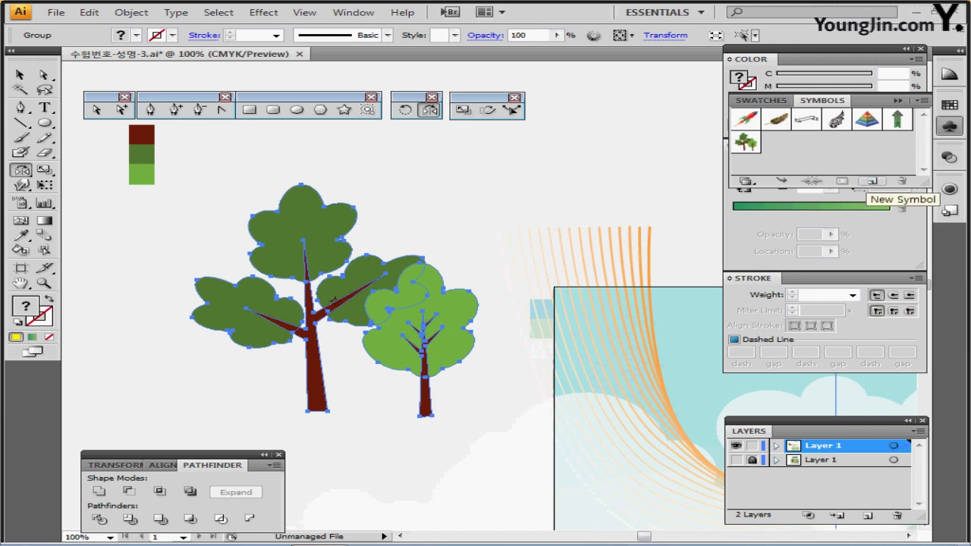
click(872, 181)
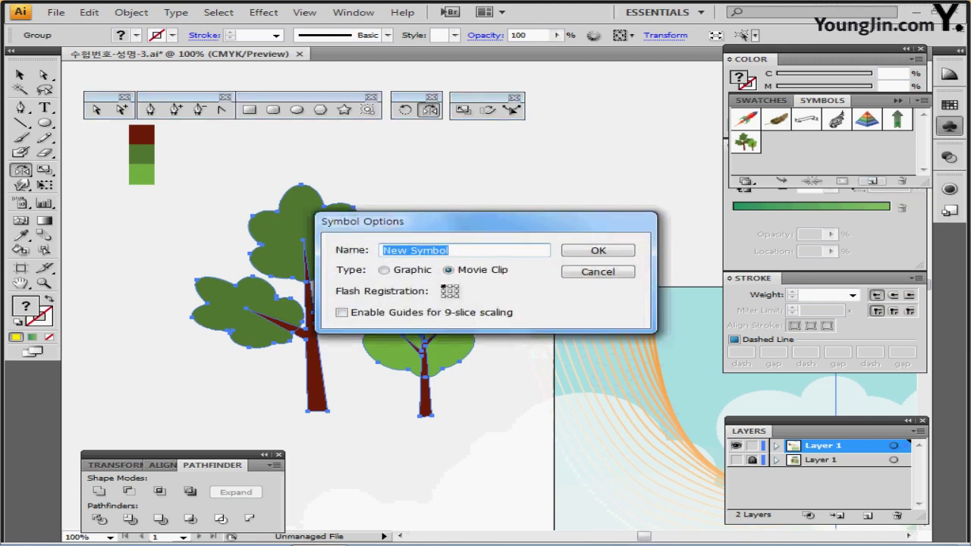
click(384, 270)
drag(451, 250, 381, 250)
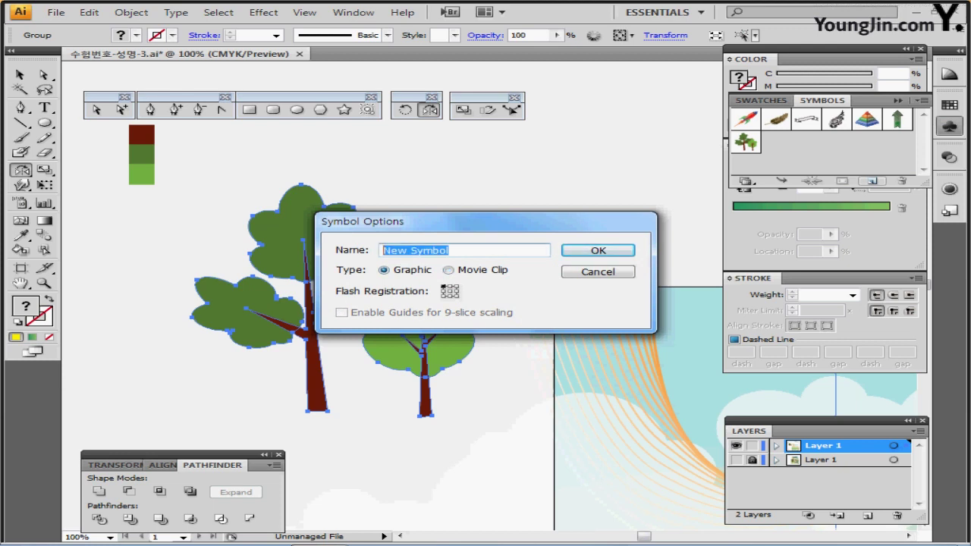
text(나)
text(ㅏ무)
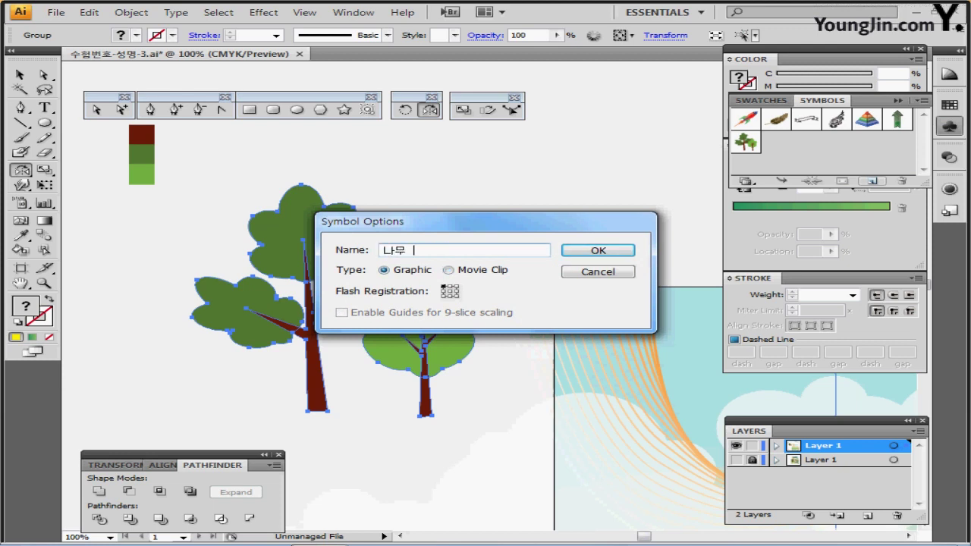
key(Return)
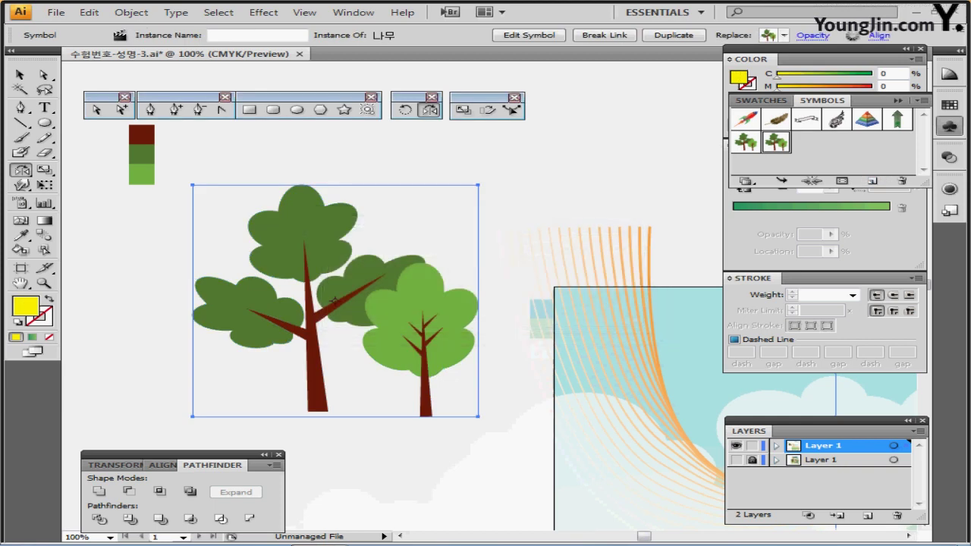
Step: Delete the tree instance and its colour swatches beside the artboard, and save the document
ctrl+alt+click(301, 282)
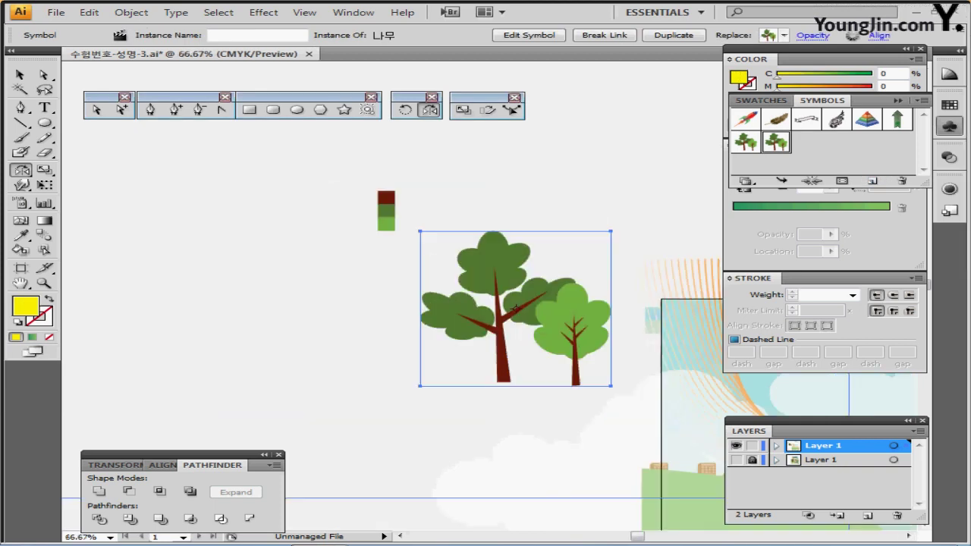
drag(301, 282, 150, 257)
mouse_move(193, 146)
mouse_down()
mouse_move(390, 369)
mouse_move(437, 385)
mouse_up()
key(Delete)
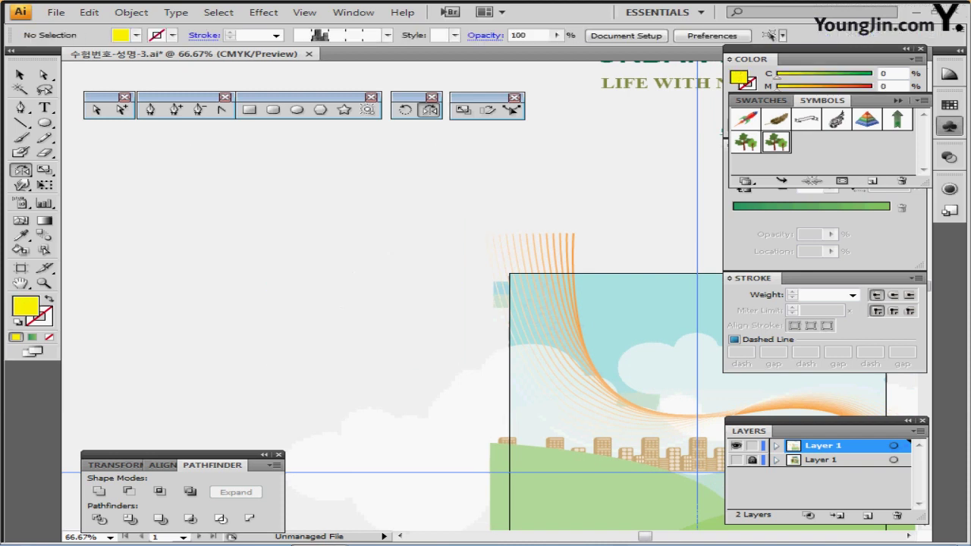
key(ctrl+s)
Step: Detach the symbolism tools as a floating bar below the other floating tools and collapse the symbol library
drag(437, 385, 174, 256)
drag(312, 251, 288, 237)
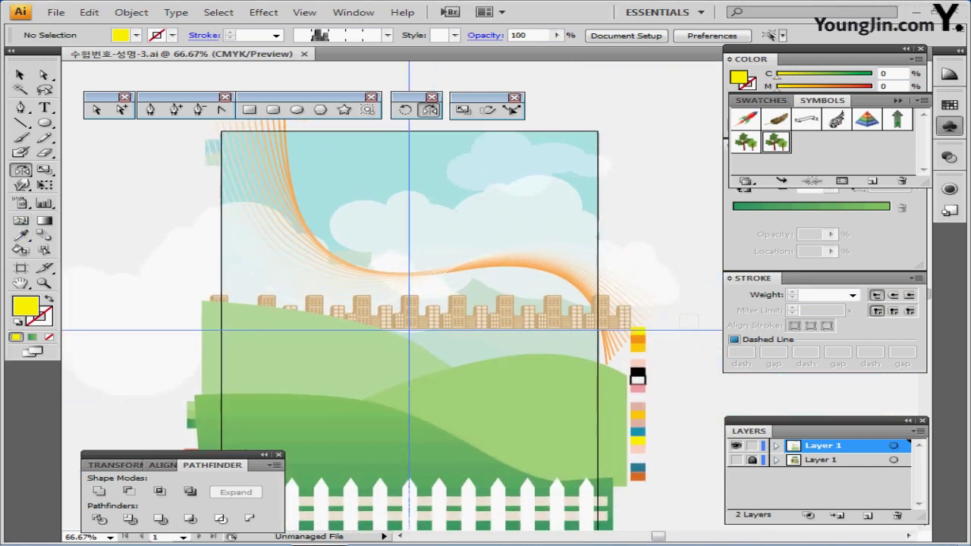
click(21, 203)
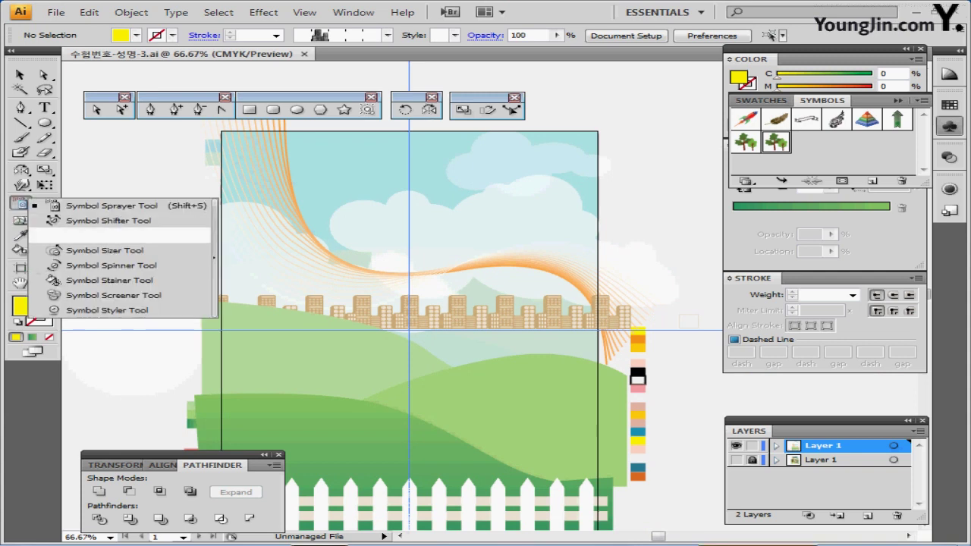
drag(22, 203, 214, 258)
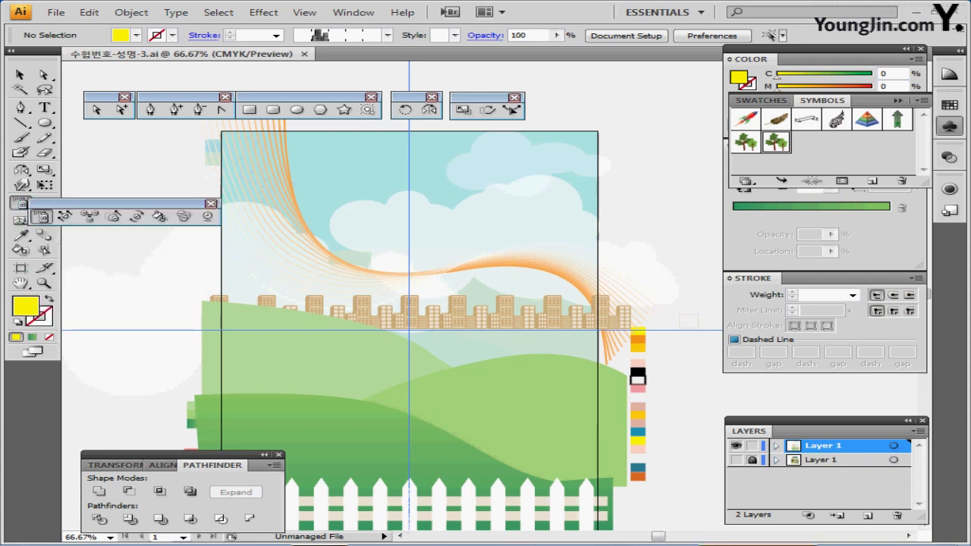
drag(84, 204, 140, 141)
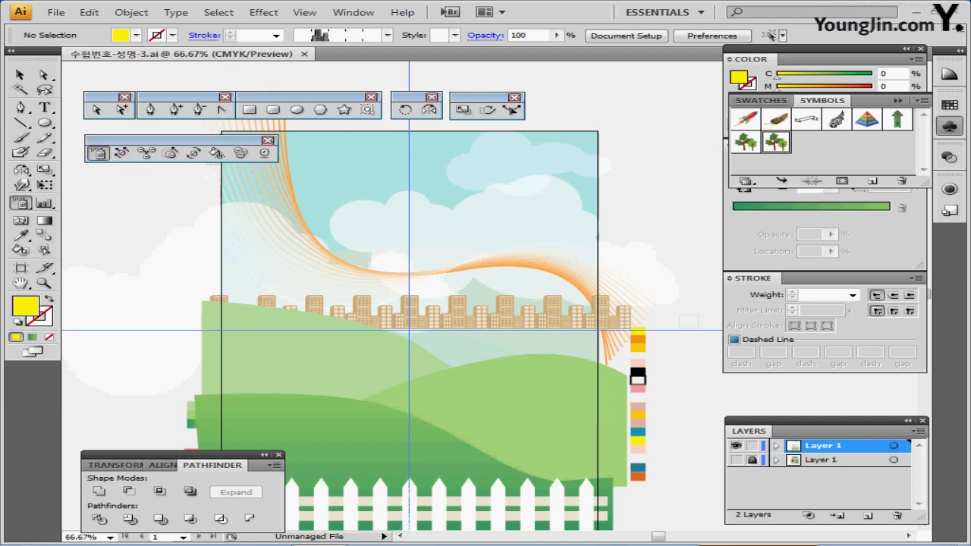
click(949, 126)
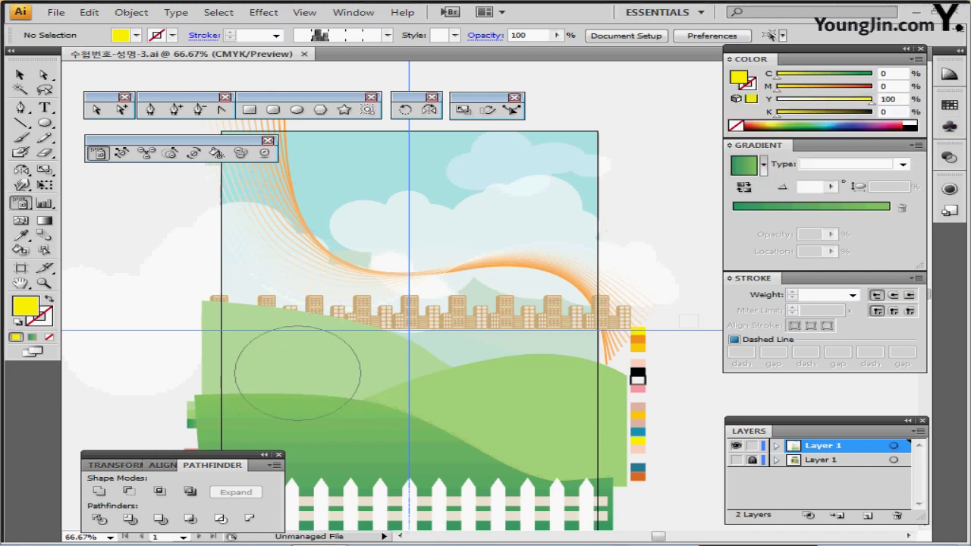
Step: Spray three instances of the 나무 symbol over the landscape, two on the left hills and one on the right hill
drag(285, 383, 281, 296)
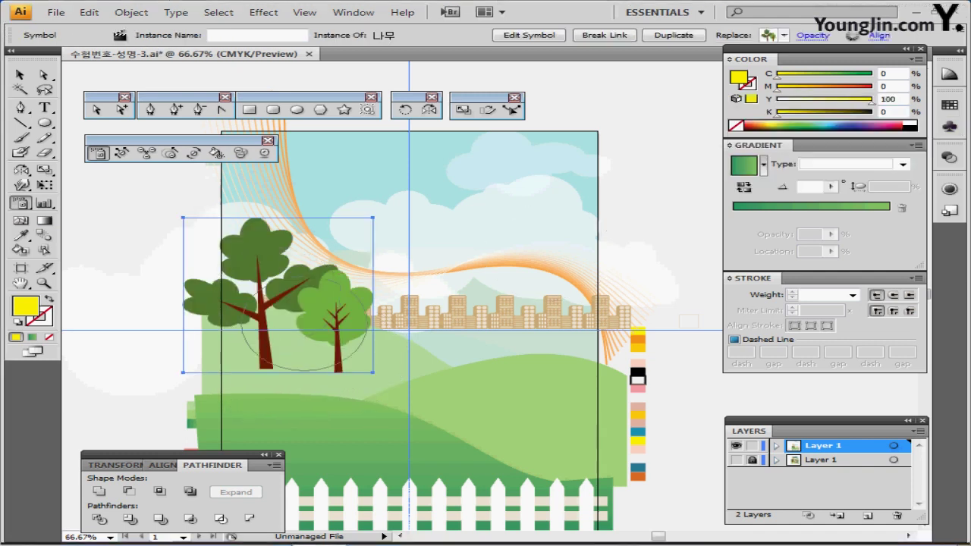
click(303, 377)
drag(542, 346, 540, 376)
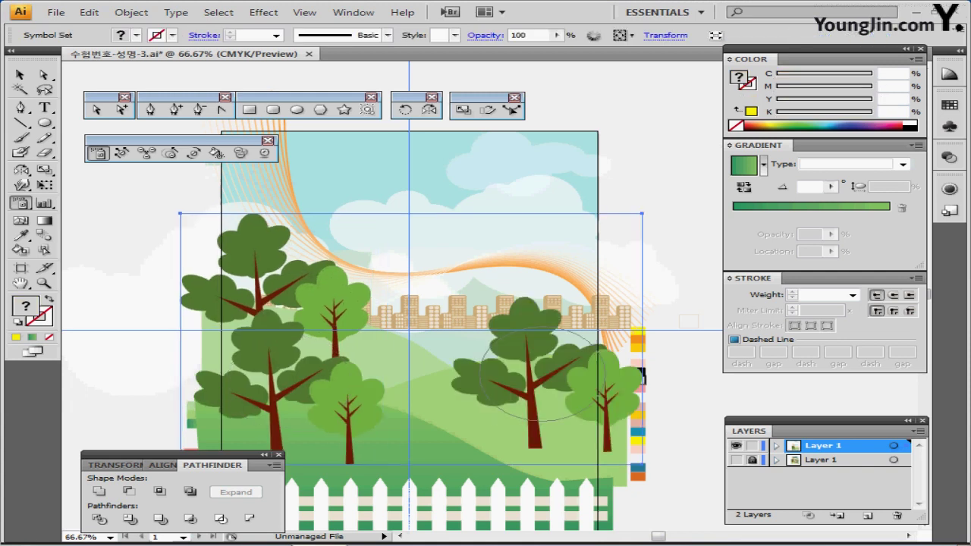
drag(542, 281, 515, 281)
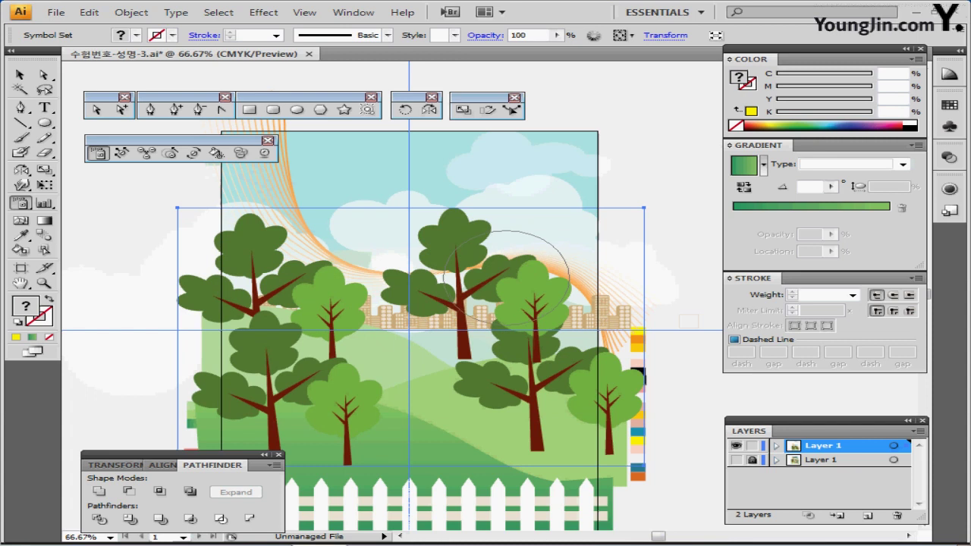
key(ctrl+z)
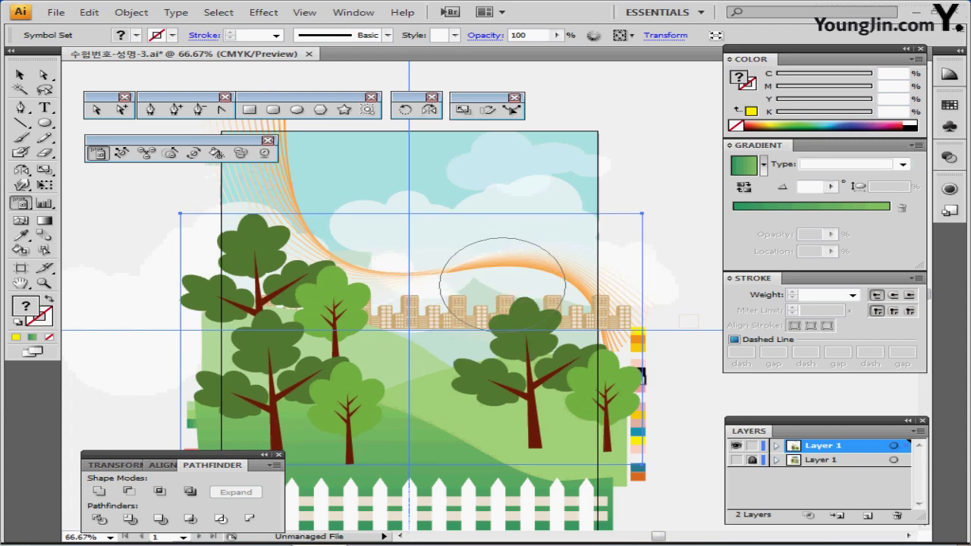
scroll(501, 284, down, 2)
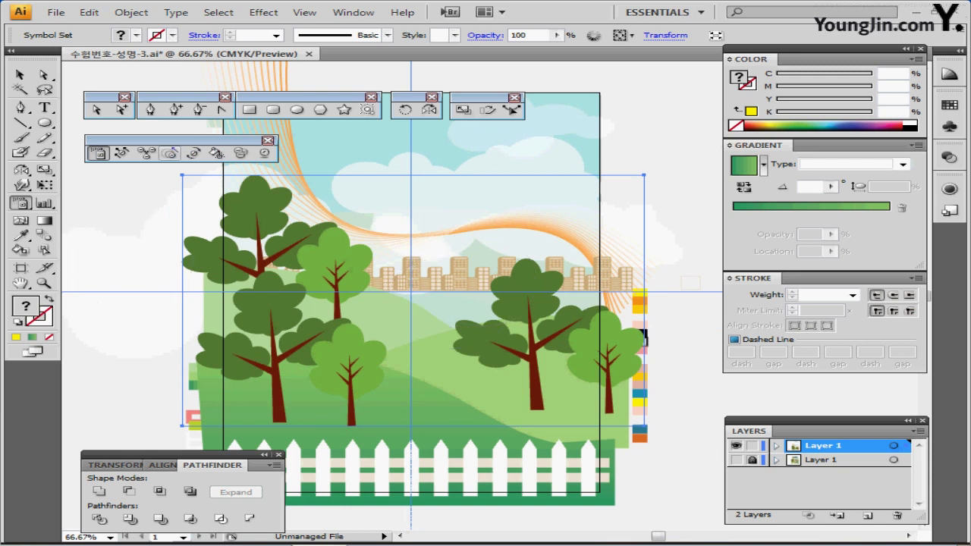
Step: Shrink the upper-left and right tree symbol instances with the Symbol Sizer tool, leaving the lower-left trees large
click(170, 153)
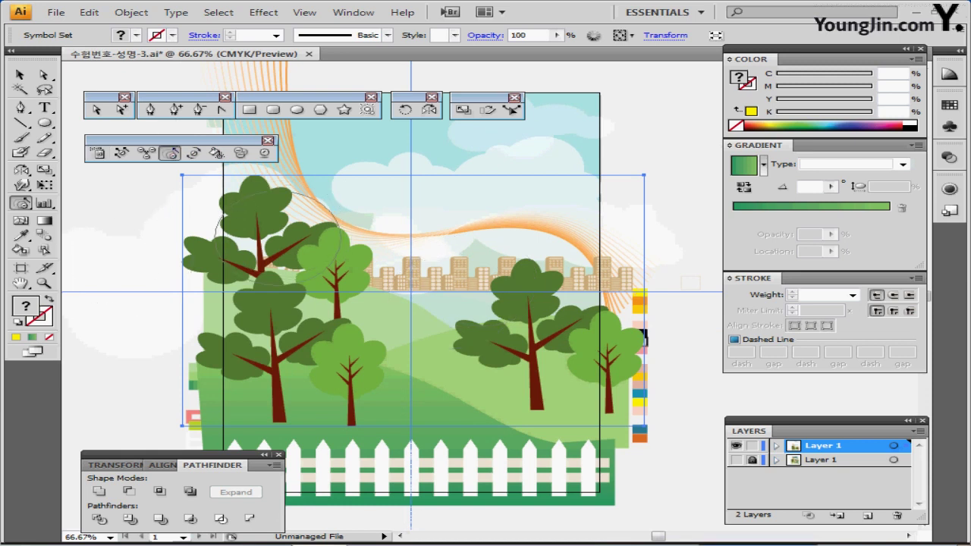
alt+click(279, 265)
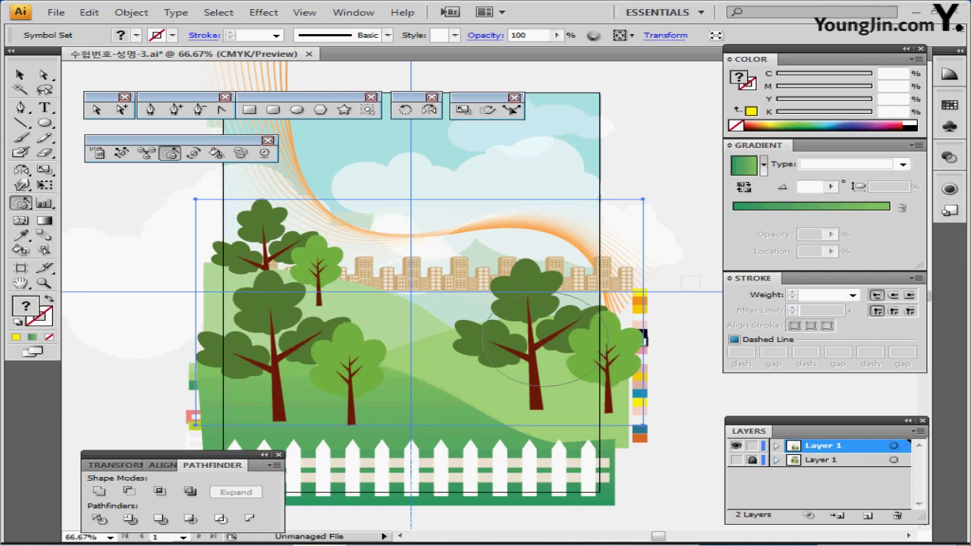
alt+click(546, 337)
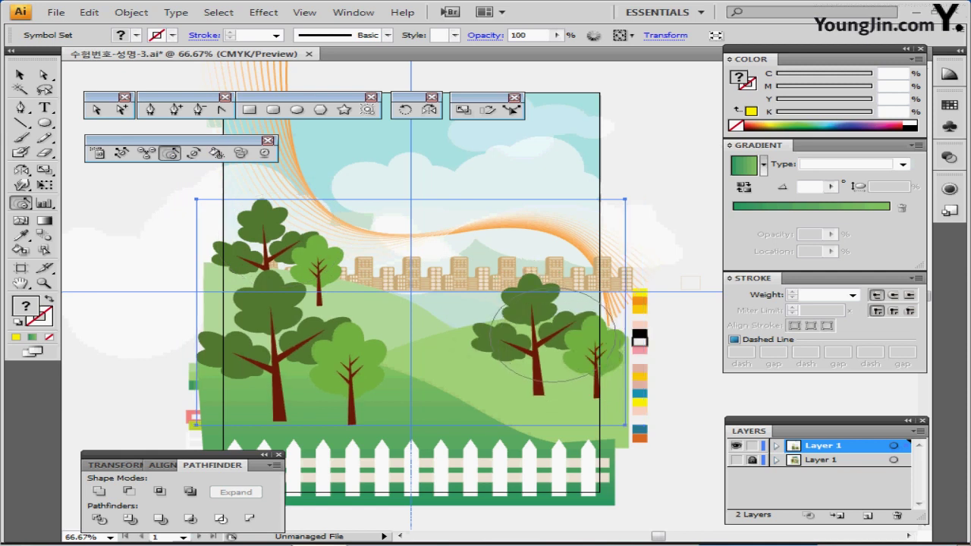
alt+click(279, 235)
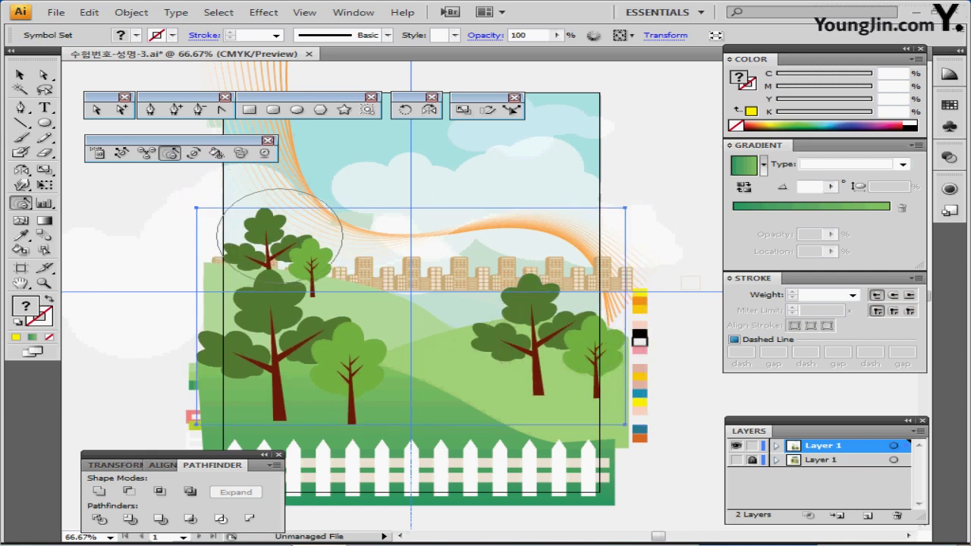
Step: Shift the right, upper-left and lower-left tree instances slightly upward on the hills with the Symbol Shifter tool
click(121, 153)
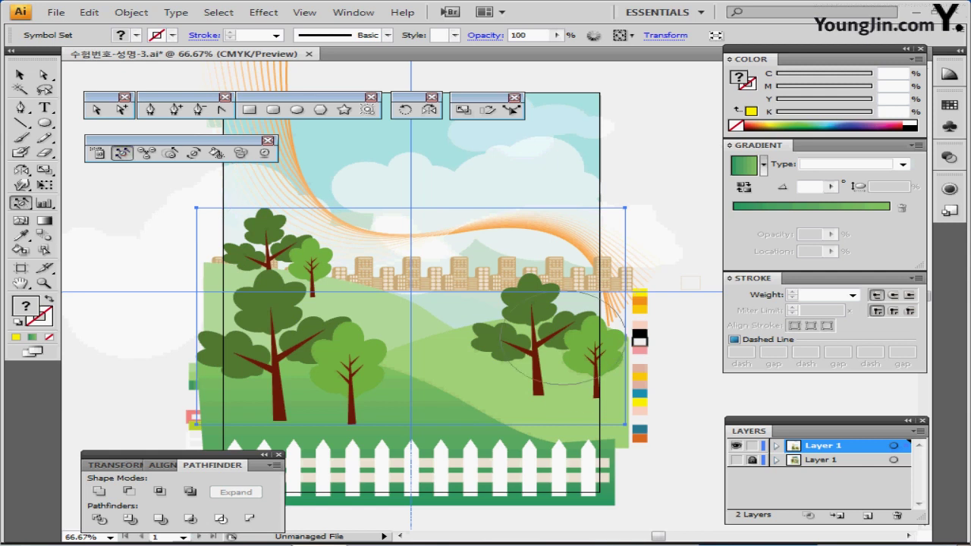
drag(558, 338, 541, 320)
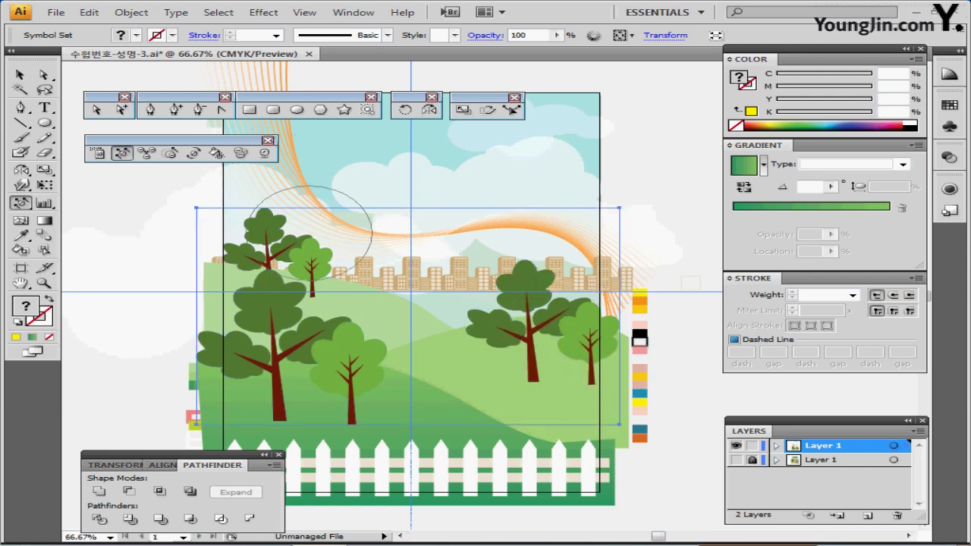
drag(296, 243, 300, 237)
drag(272, 358, 284, 329)
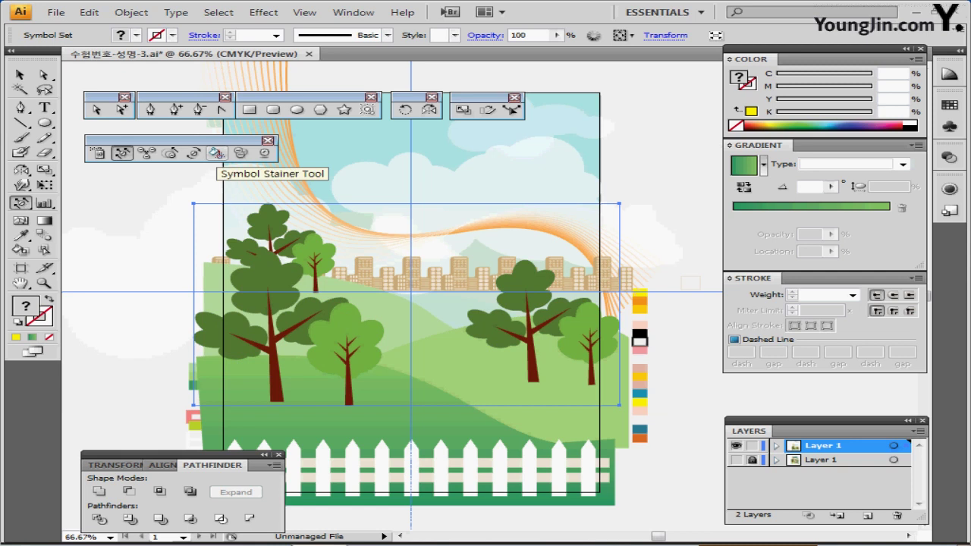
Step: Stain the upper-left trees with the grey-brown swatch and the right trees with the light blue swatch using the Symbol Stainer tool
click(217, 152)
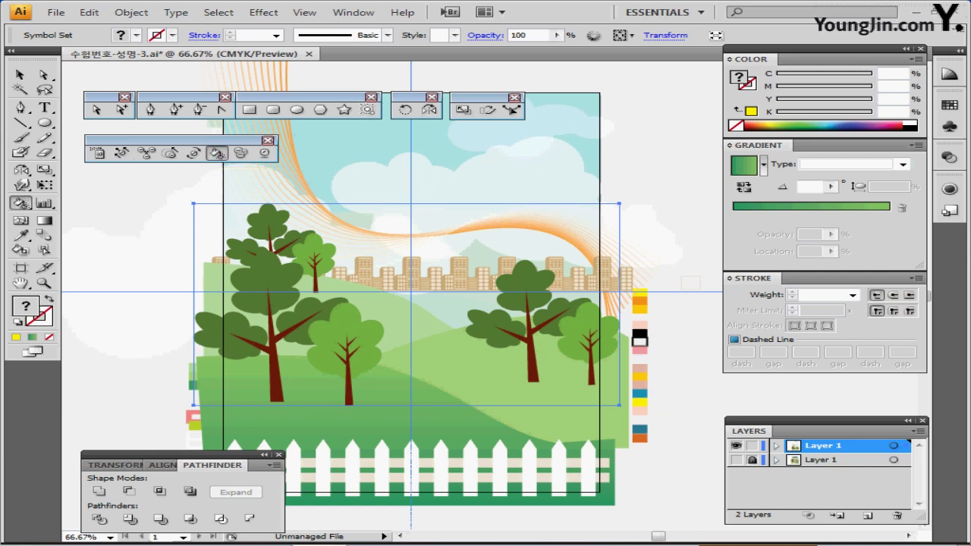
click(948, 106)
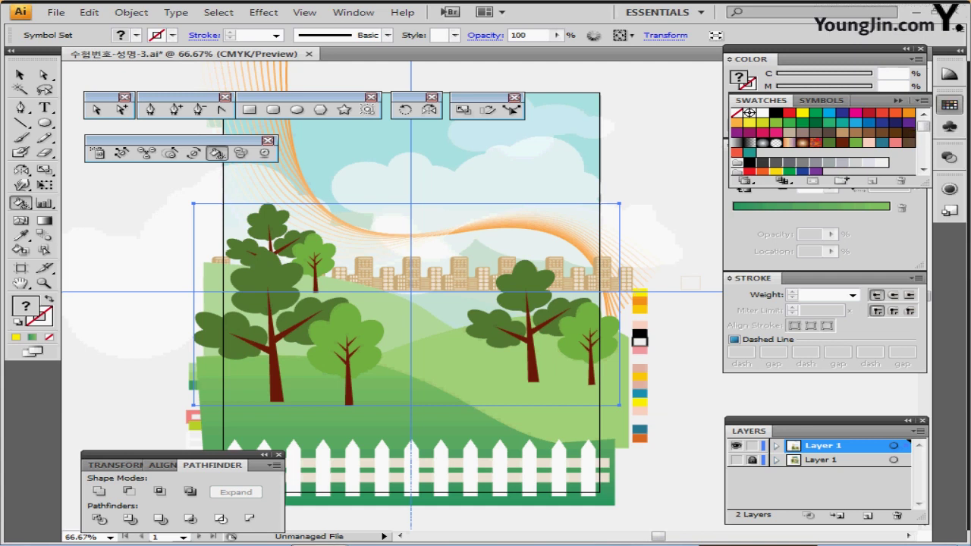
click(949, 106)
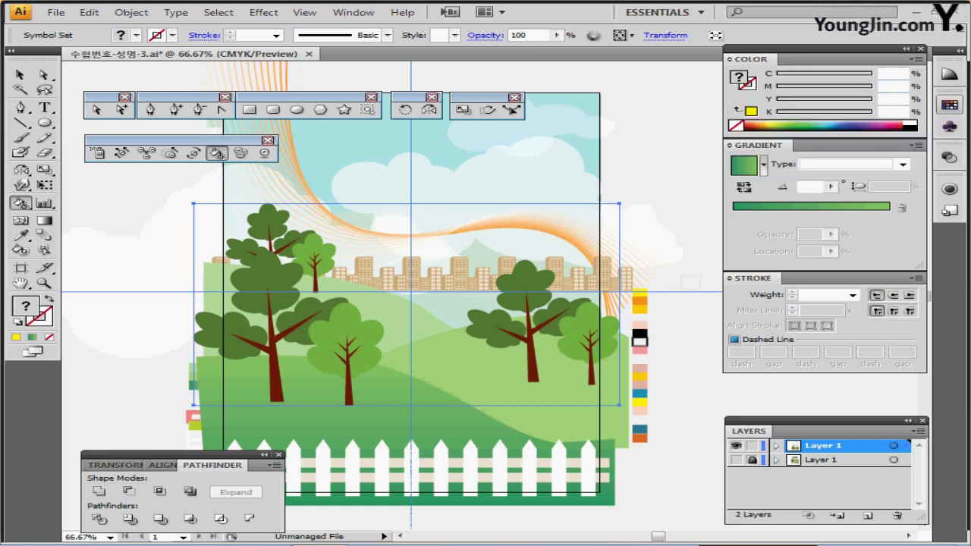
click(949, 106)
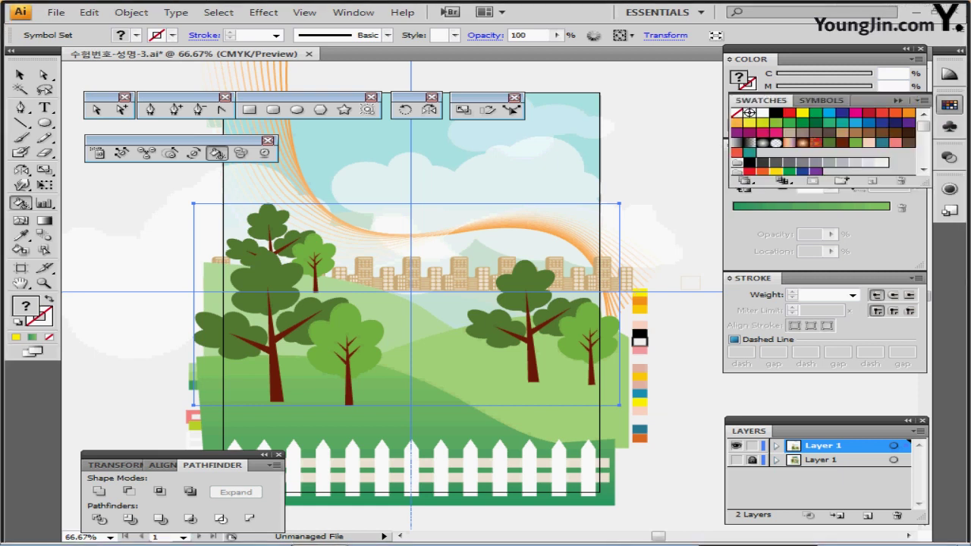
click(816, 132)
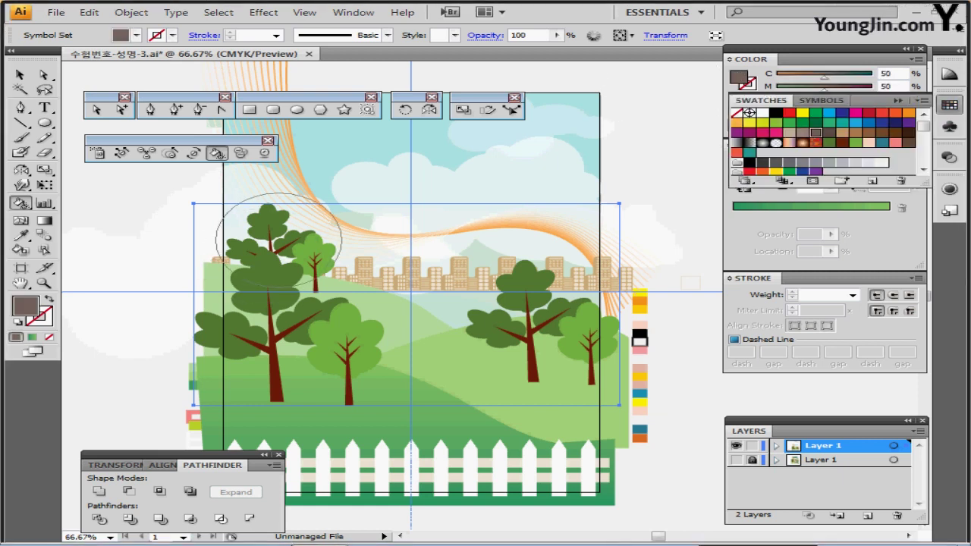
drag(278, 241, 287, 233)
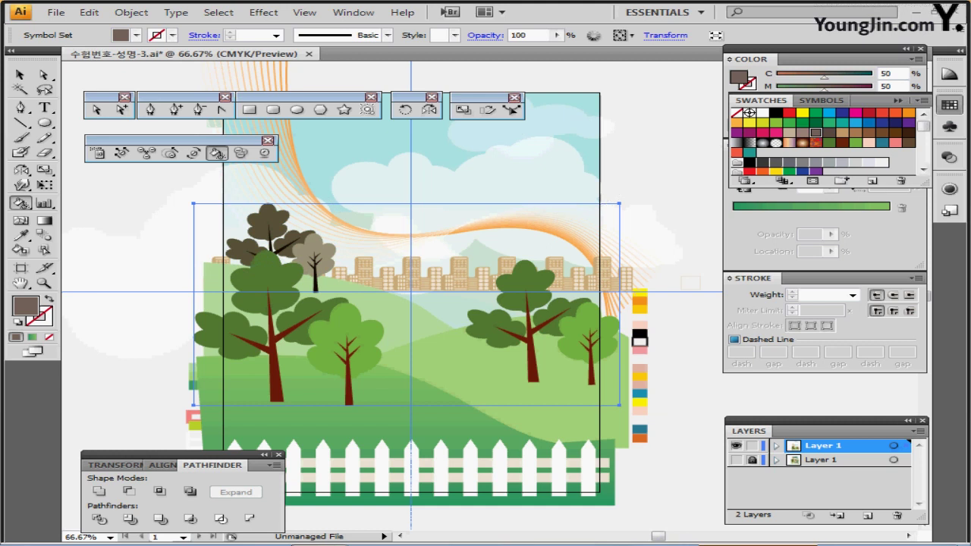
click(856, 122)
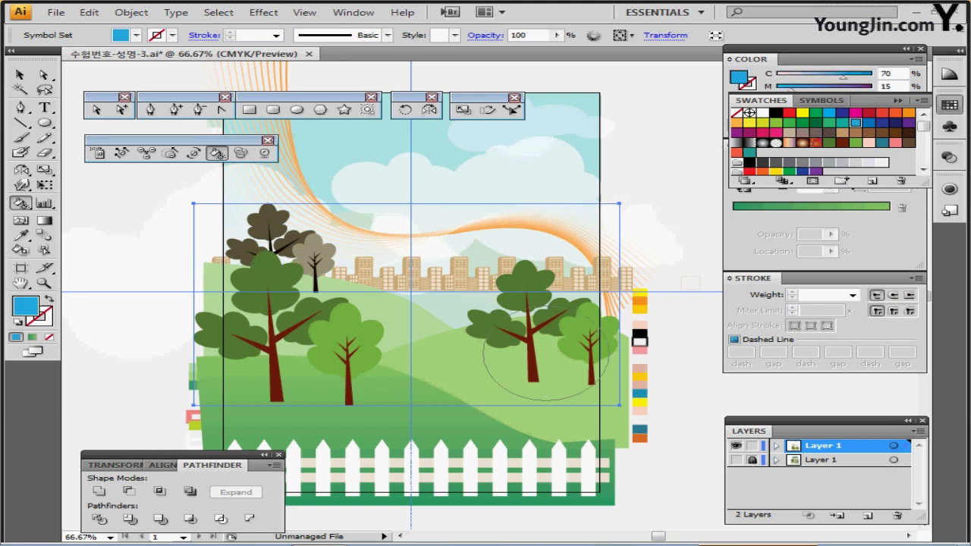
click(536, 315)
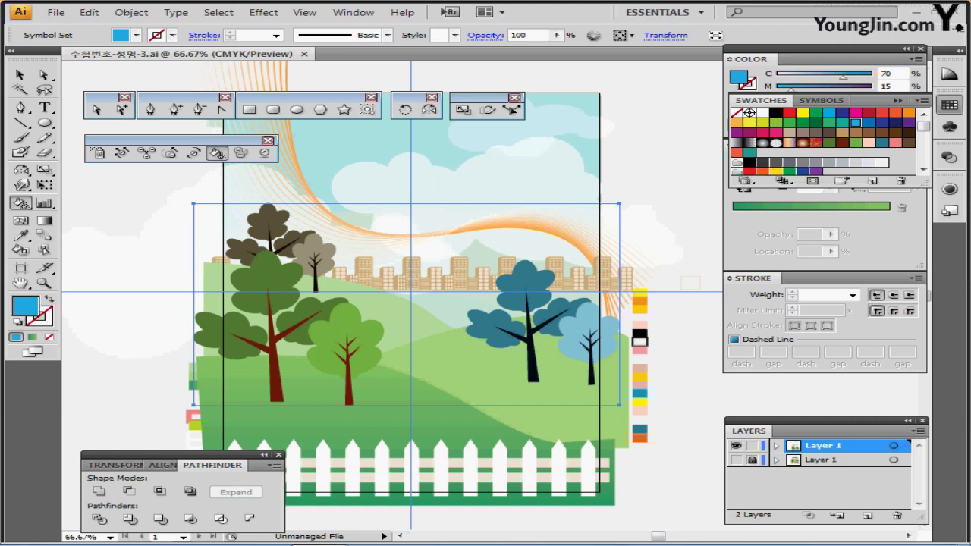
Step: Delete the sprayed tree symbol set from the green hills
ctrl+click(485, 220)
drag(486, 258, 480, 221)
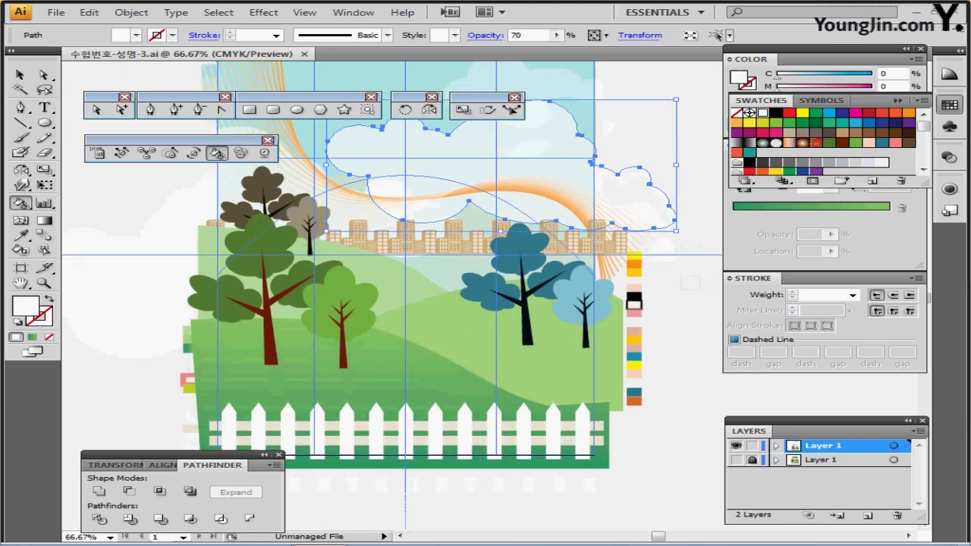
ctrl+click(520, 254)
click(565, 288)
key(Delete)
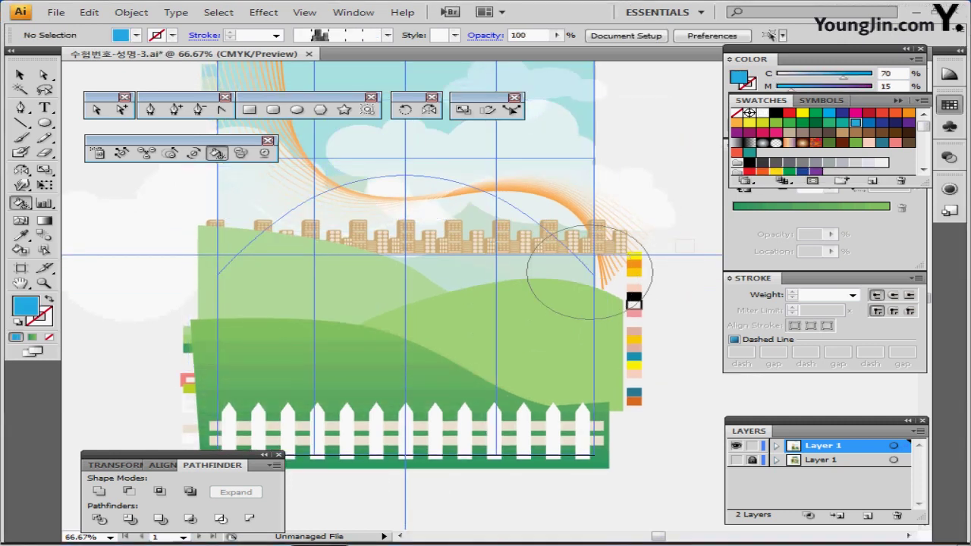
Step: Reveal and unlock the lower reference layer, hide the upper artwork layer, and make the reference layer active in preview mode
click(735, 460)
click(752, 460)
click(735, 446)
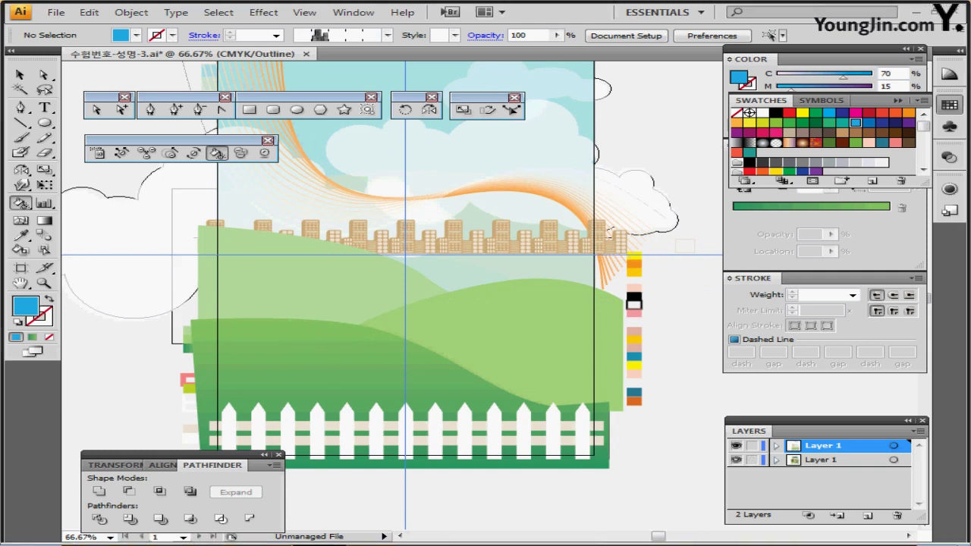
click(822, 460)
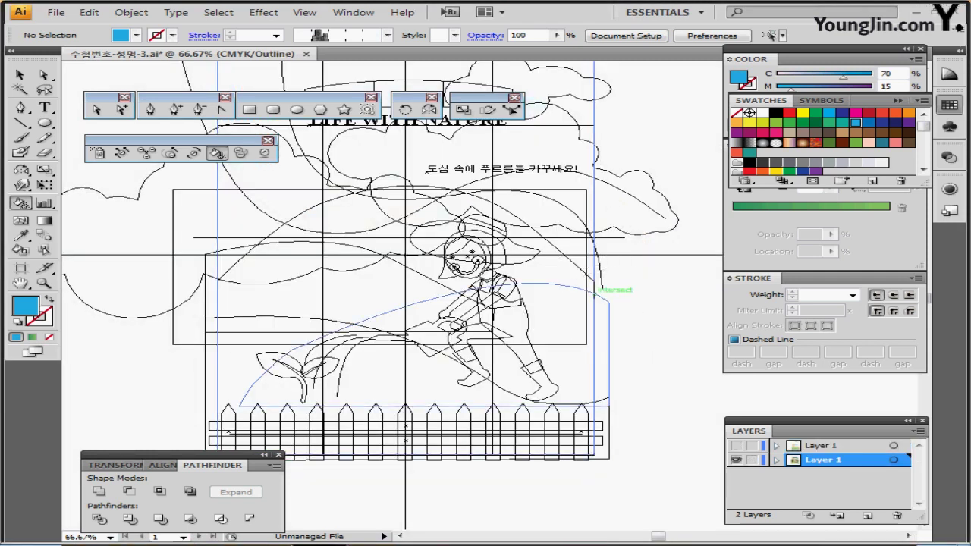
key(ctrl+y)
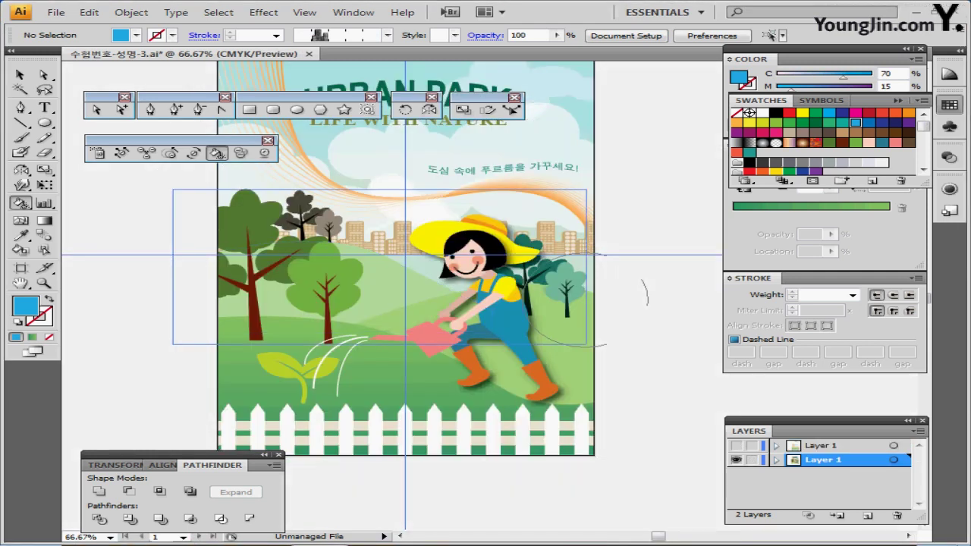
Step: Isolate the tree group in the finished reference poster, copy its tree symbol set, and leave isolation mode
click(305, 274)
double_click(305, 275)
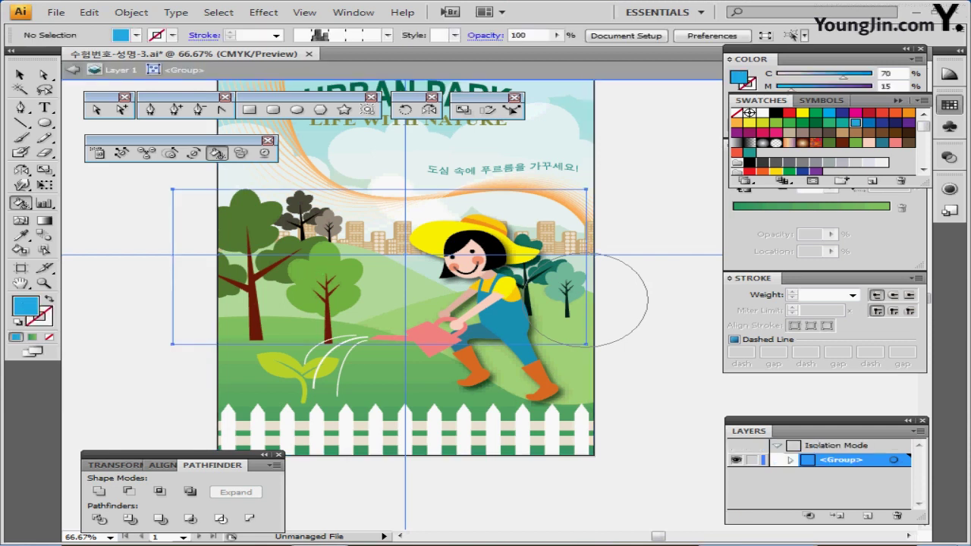
click(305, 274)
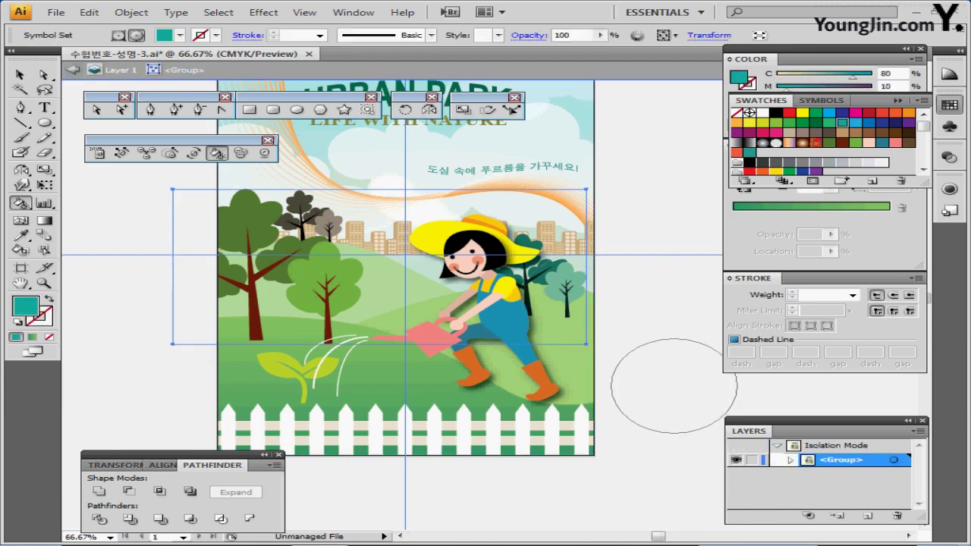
ctrl+double_click(674, 386)
Step: Show only the upper artwork layer, paste the copied tree symbol set in place on its hills, and save the document
click(821, 446)
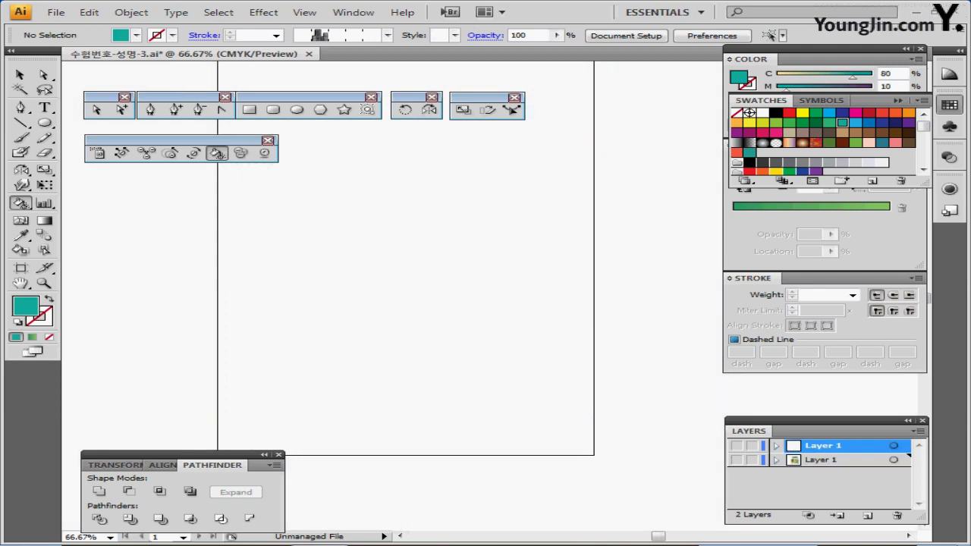
click(736, 446)
ctrl+click(338, 298)
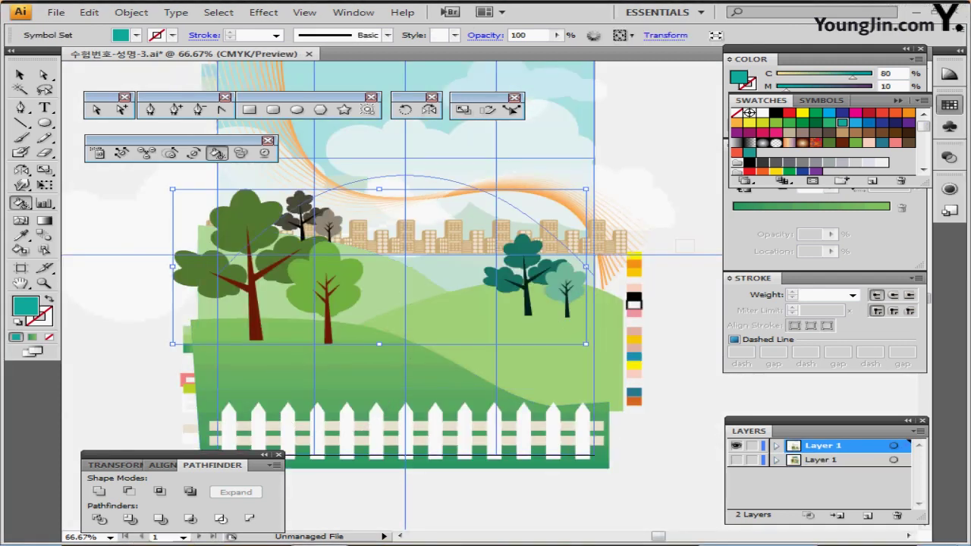
key(ctrl+;)
key(ctrl+s)
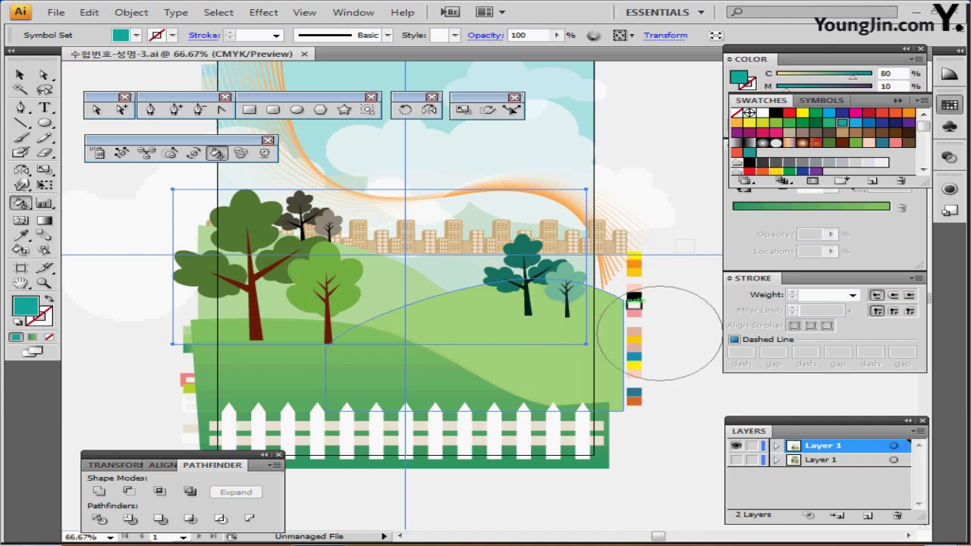
Step: Pick up the fill of the upper pale pink colour sample beside the artboard and close the floating symbolism toolbar
key(ctrl+plus)
key(ctrl+plus)
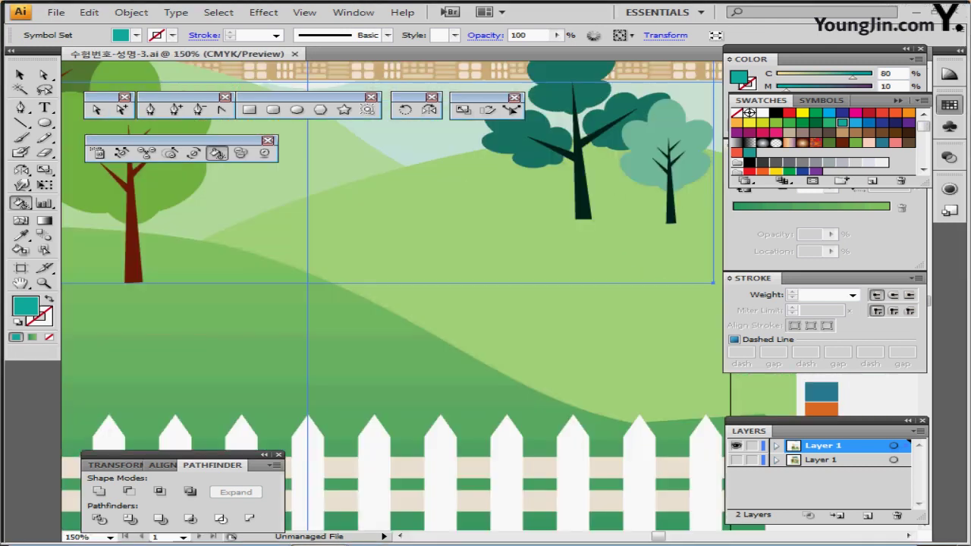
drag(425, 273, 368, 323)
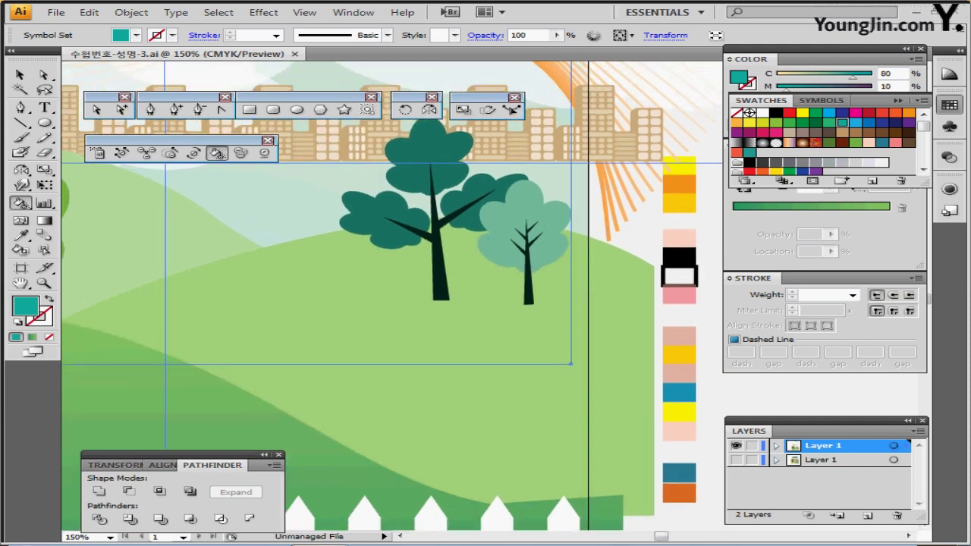
ctrl+click(679, 238)
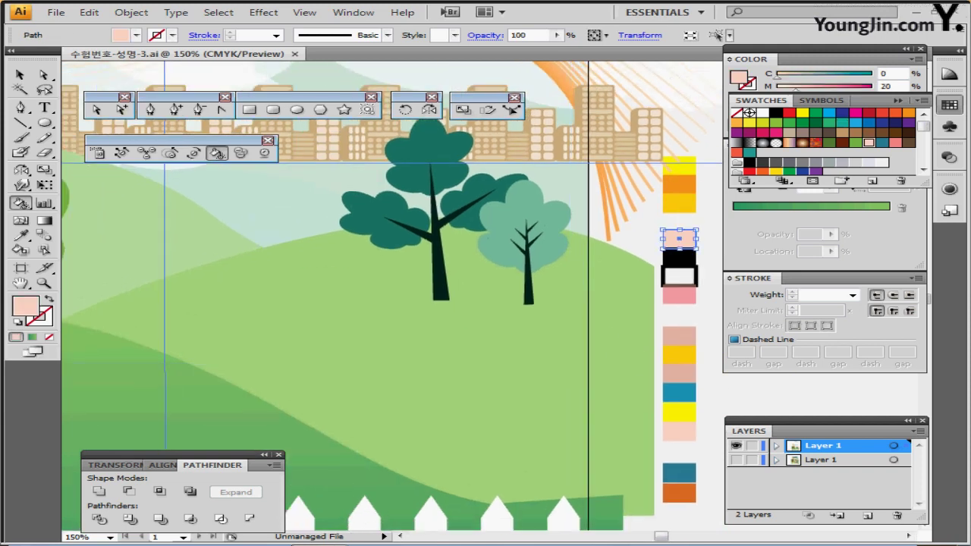
scroll(391, 295, down, 3)
scroll(390, 296, right, 3)
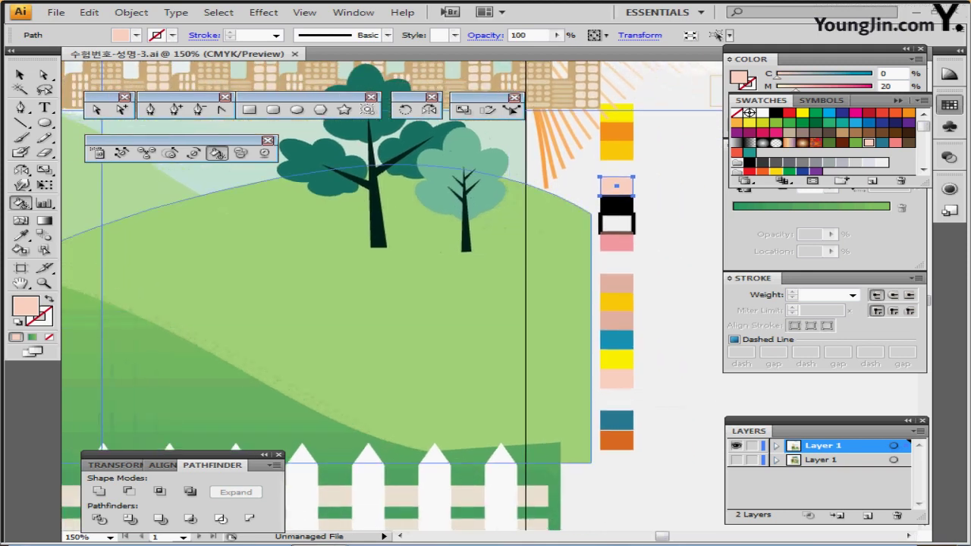
drag(238, 308, 381, 287)
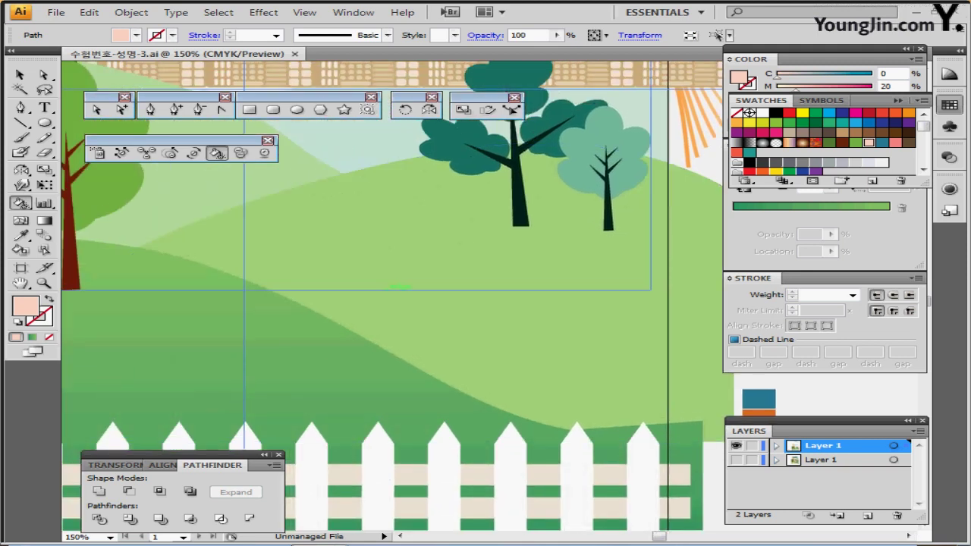
click(264, 153)
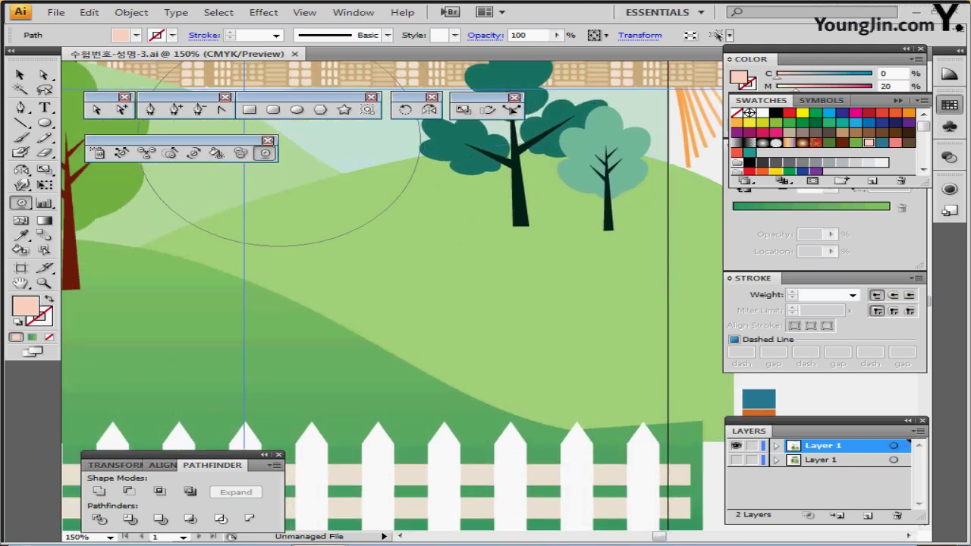
click(268, 140)
Step: Create a pale pink ellipse 26 mm wide and 32 mm high on the green hill below the teal trees
click(297, 109)
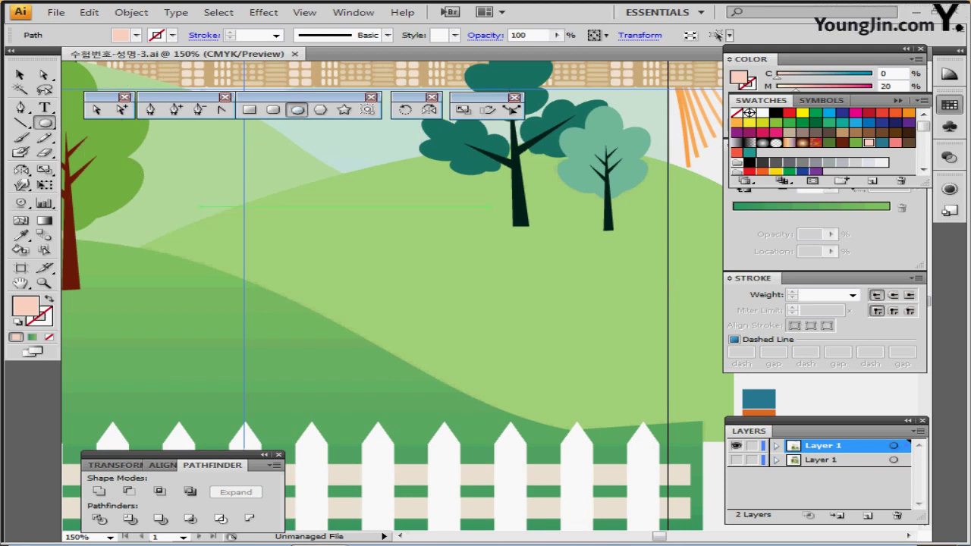
click(362, 339)
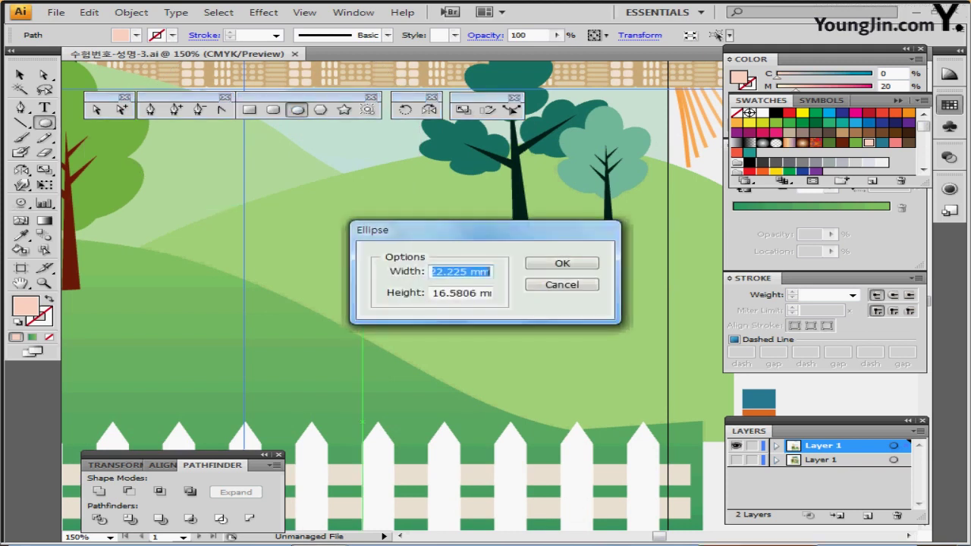
text(6)
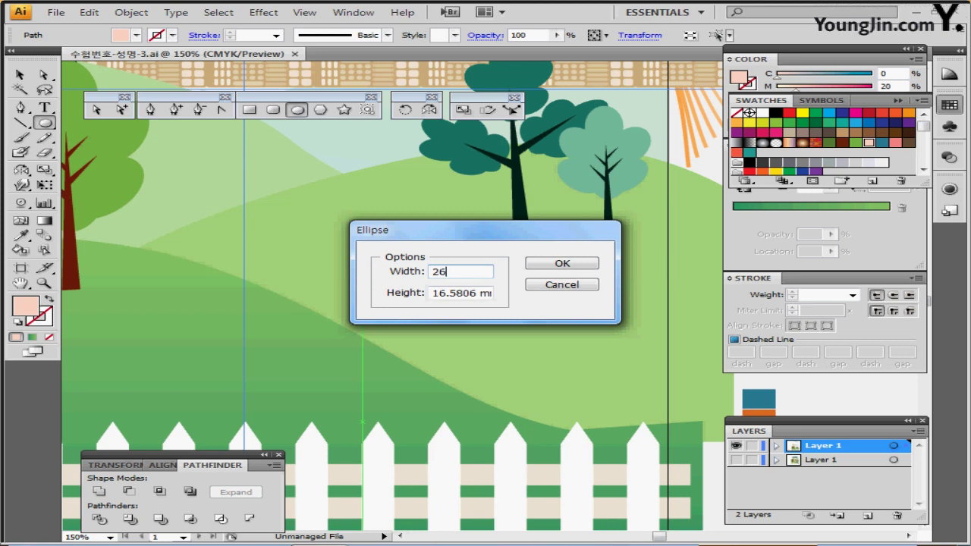
key(Tab)
text(32)
key(Return)
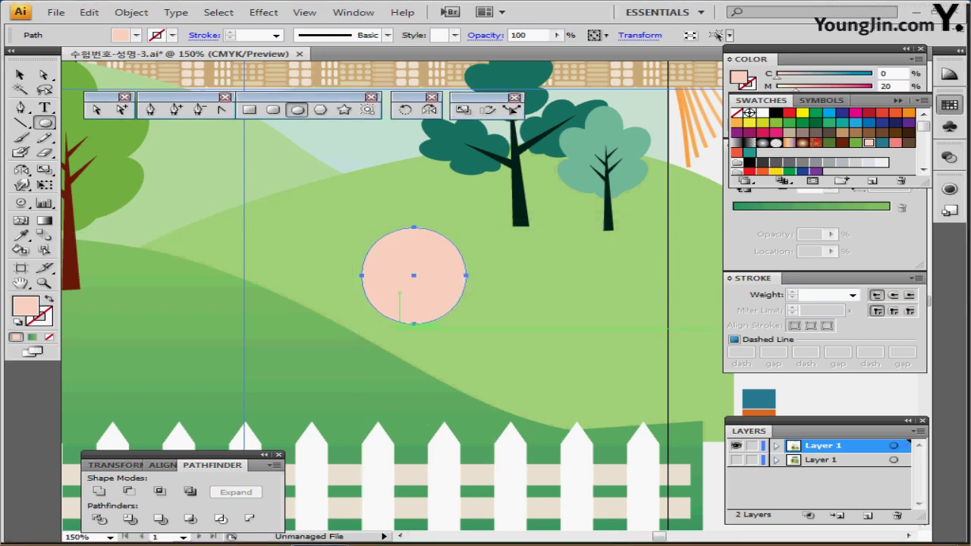
Step: Rotate the pale pink face ellipse 6° about its centre
drag(409, 291, 352, 260)
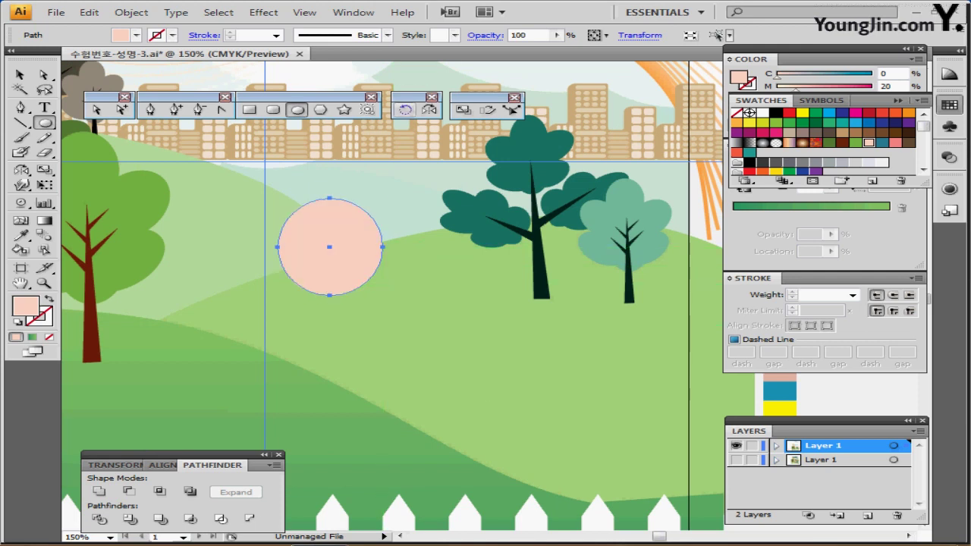
key(r)
alt+click(329, 246)
text(6)
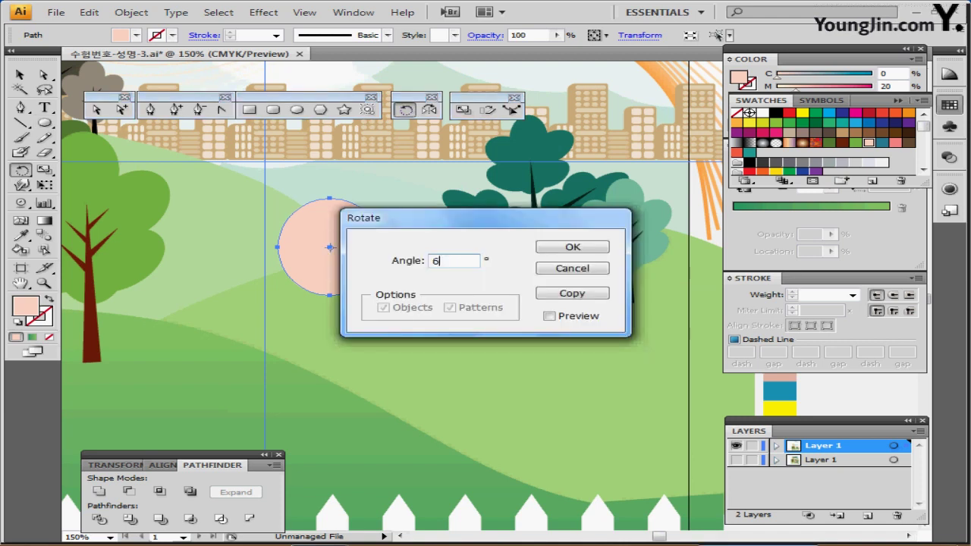
key(Return)
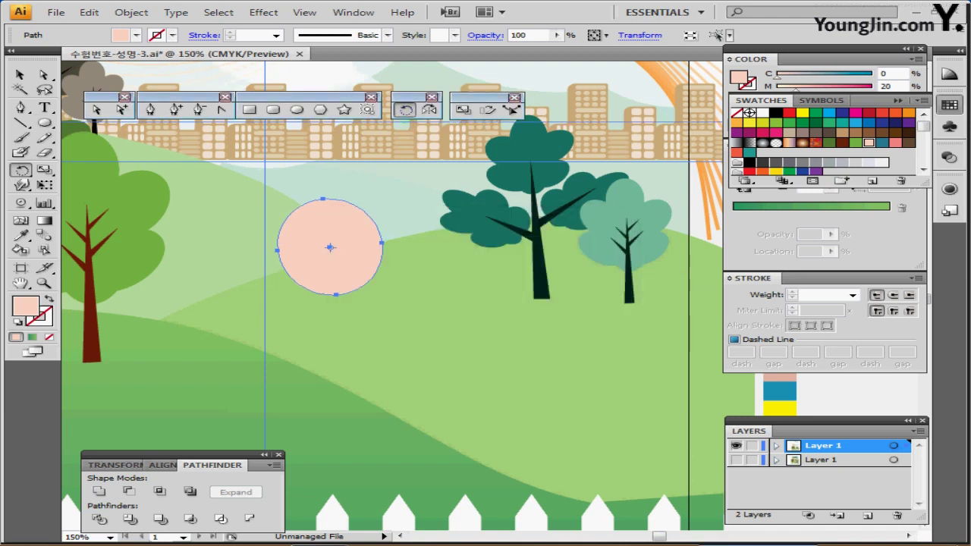
Step: Draw a small black ellipse as the face's left eye and duplicate it slightly higher as the right eye
key(l)
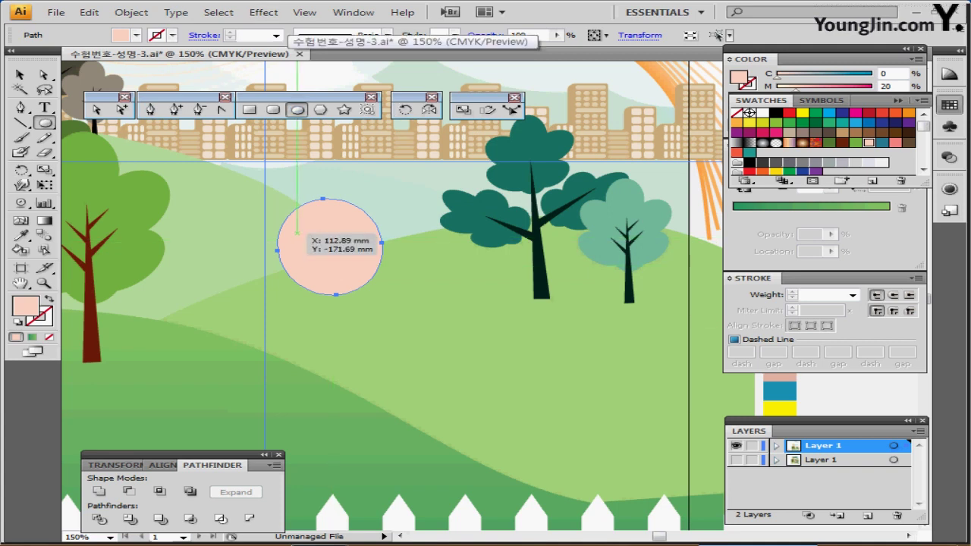
drag(297, 232, 296, 243)
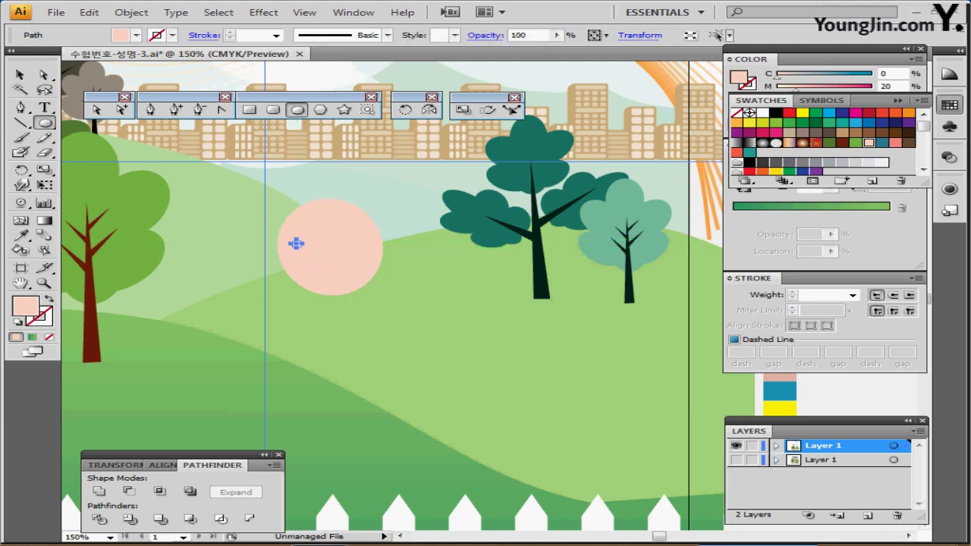
click(949, 105)
click(910, 128)
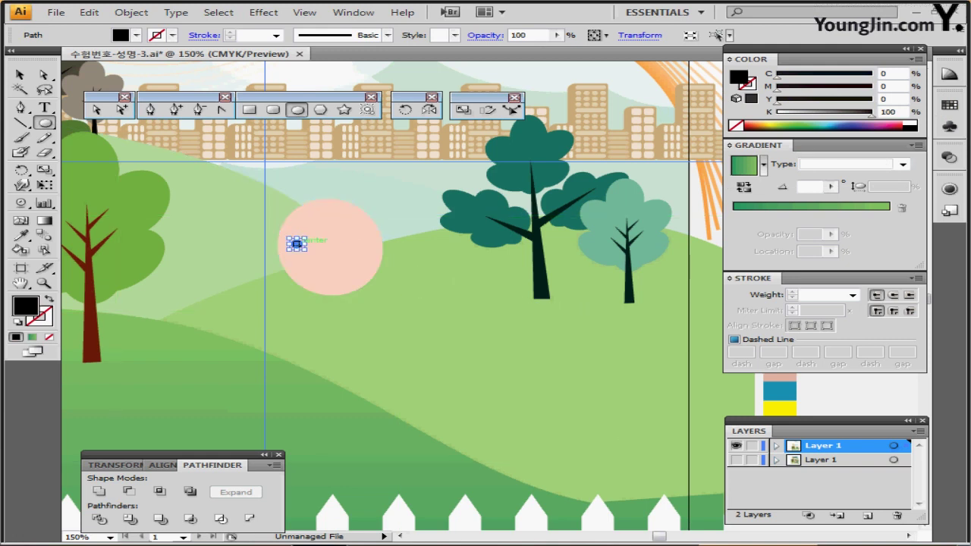
drag(296, 242, 339, 235)
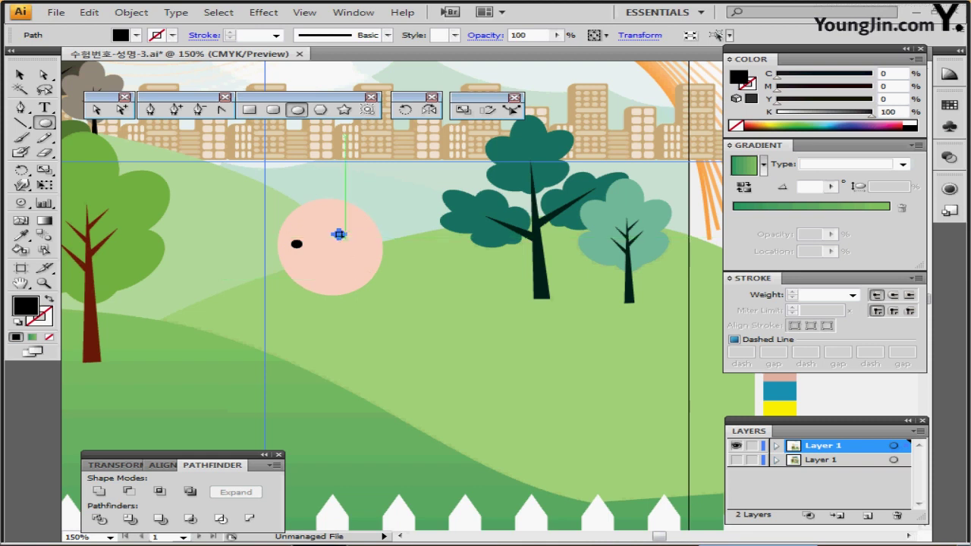
Step: Draw an unfilled ellipse about 21 mm high inside the face with a 3 pt black stroke
drag(297, 222, 354, 284)
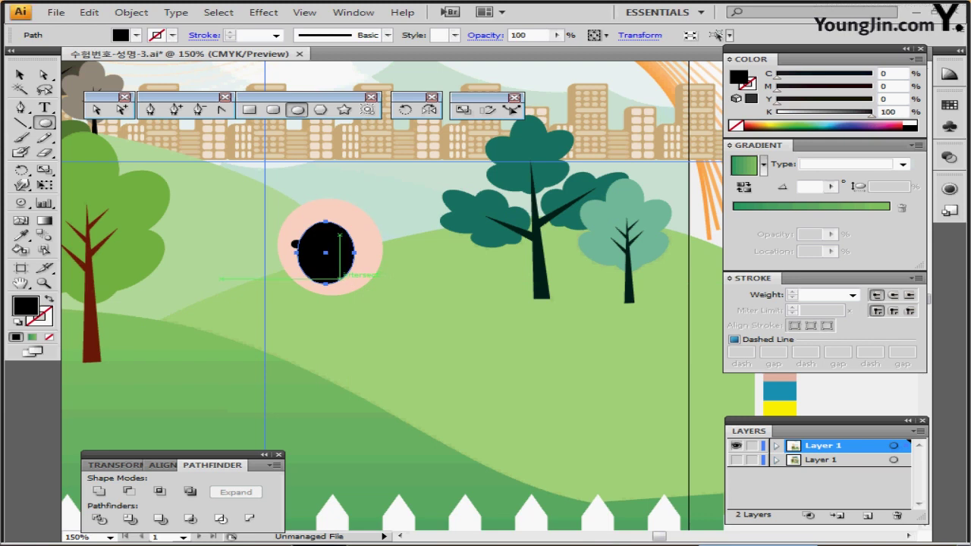
key(shift+x)
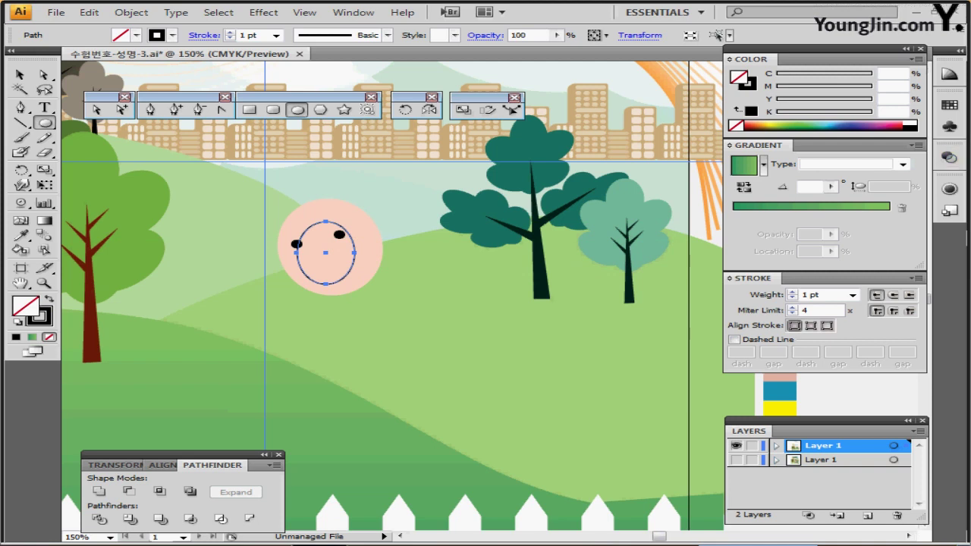
click(729, 145)
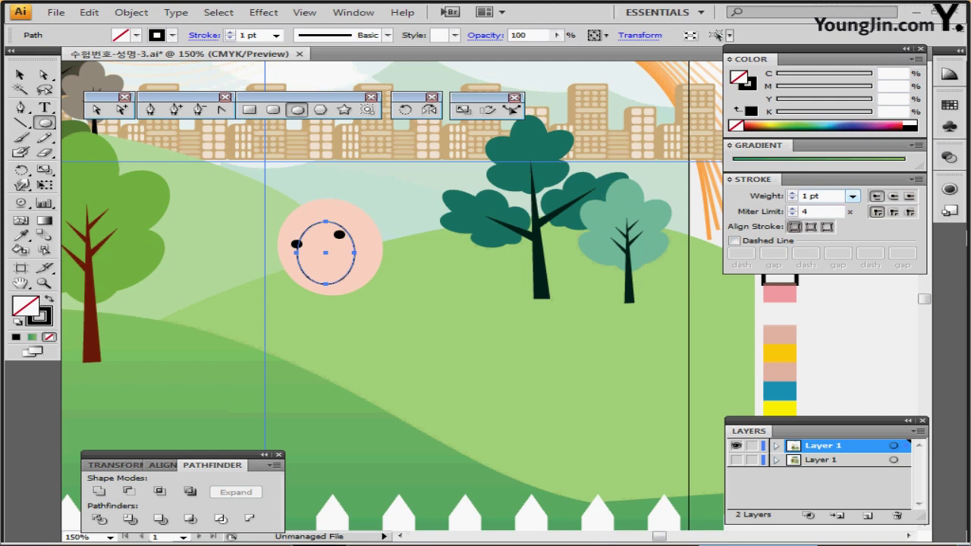
click(792, 193)
click(791, 193)
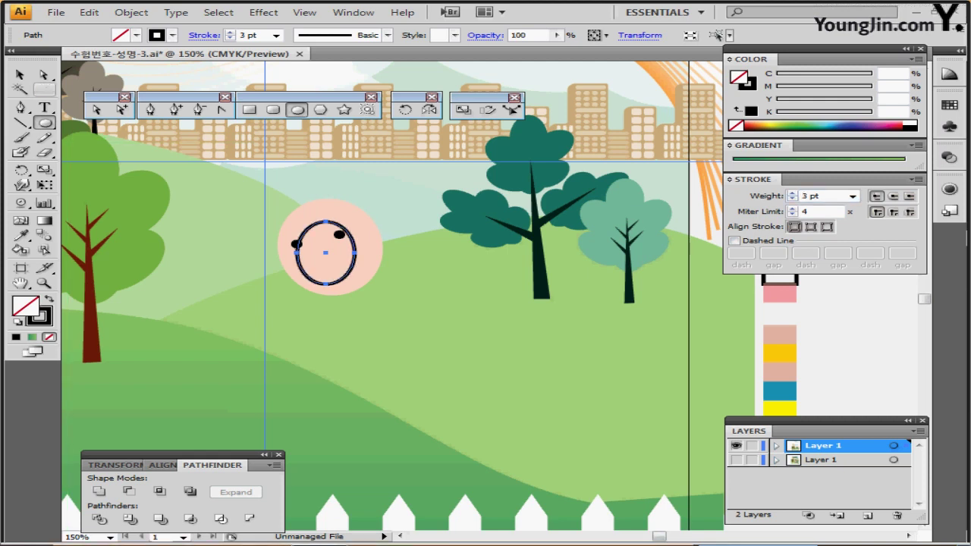
Step: Rotate the outlined ellipse slightly counter-clockwise to match the tilt of the face
click(21, 75)
shift+click(364, 266)
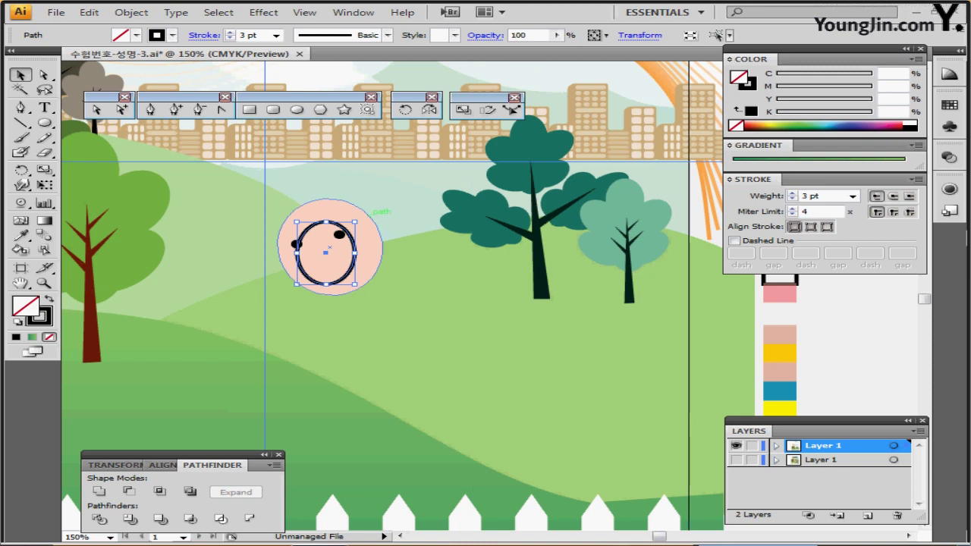
drag(360, 220, 353, 214)
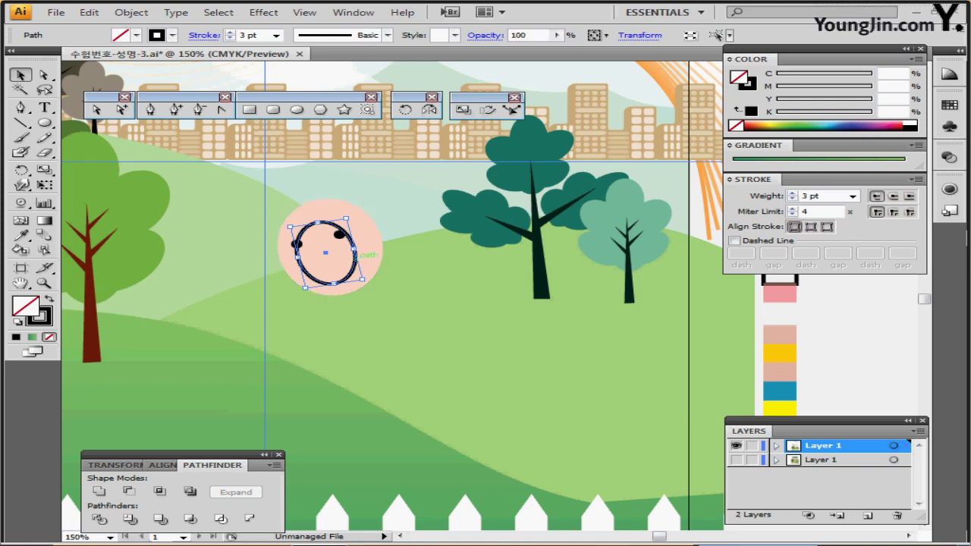
Step: Cut the outlined ellipse on its lower left and lower right sides with Scissors and delete the upper arc, leaving a smile
key(shift+e)
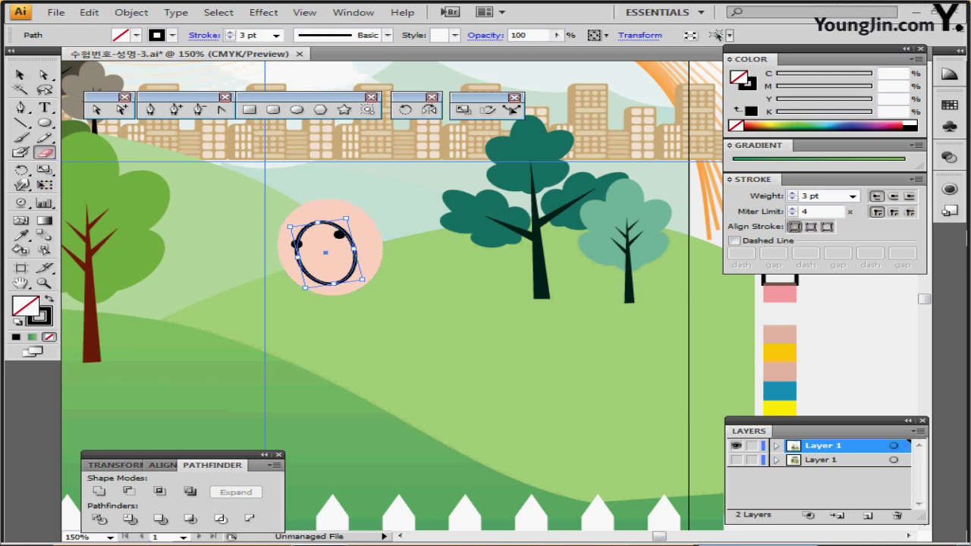
drag(46, 152, 117, 170)
click(113, 170)
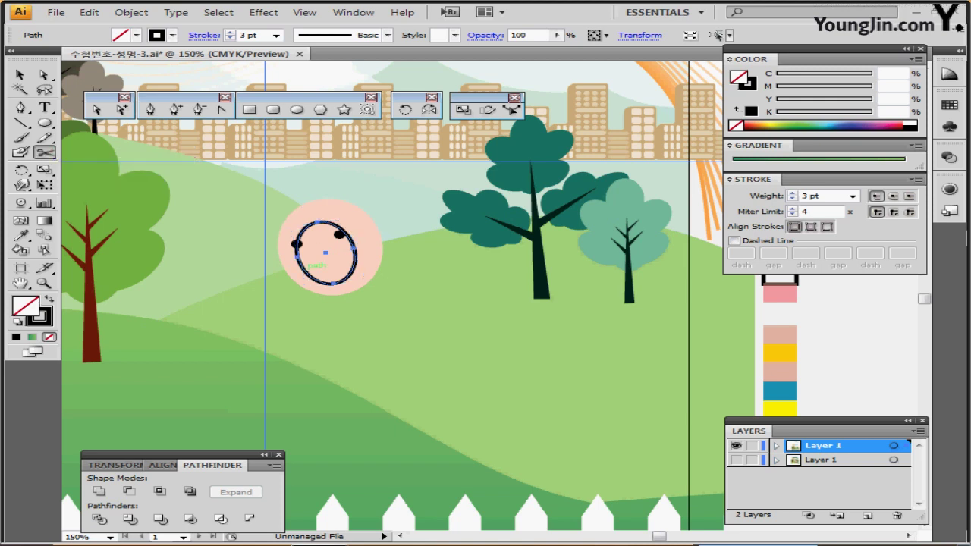
click(300, 267)
click(355, 260)
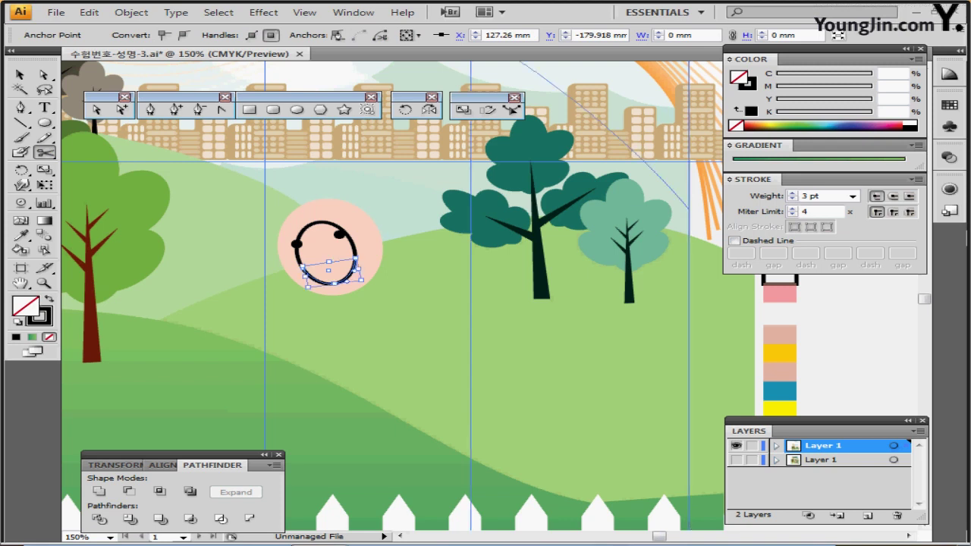
key(ctrl)
ctrl+click(331, 223)
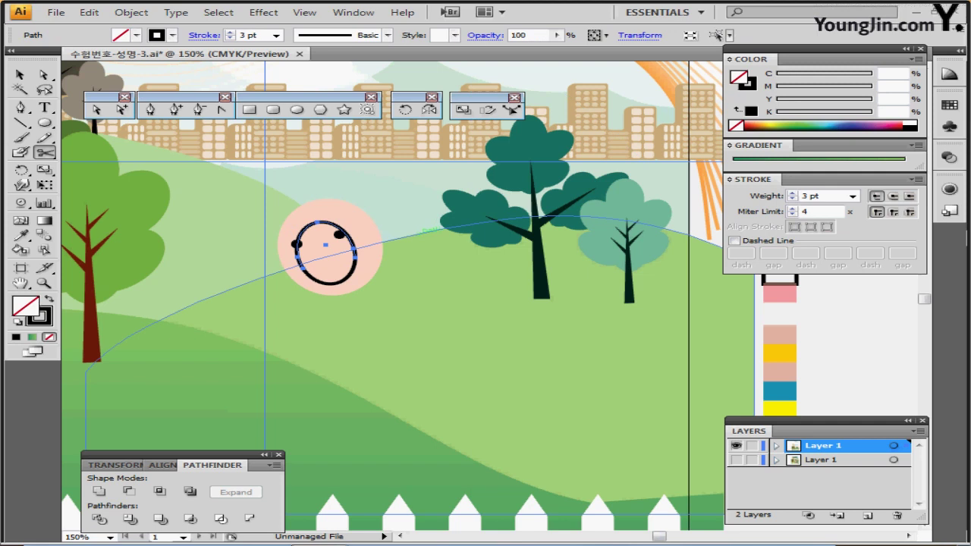
key(Delete)
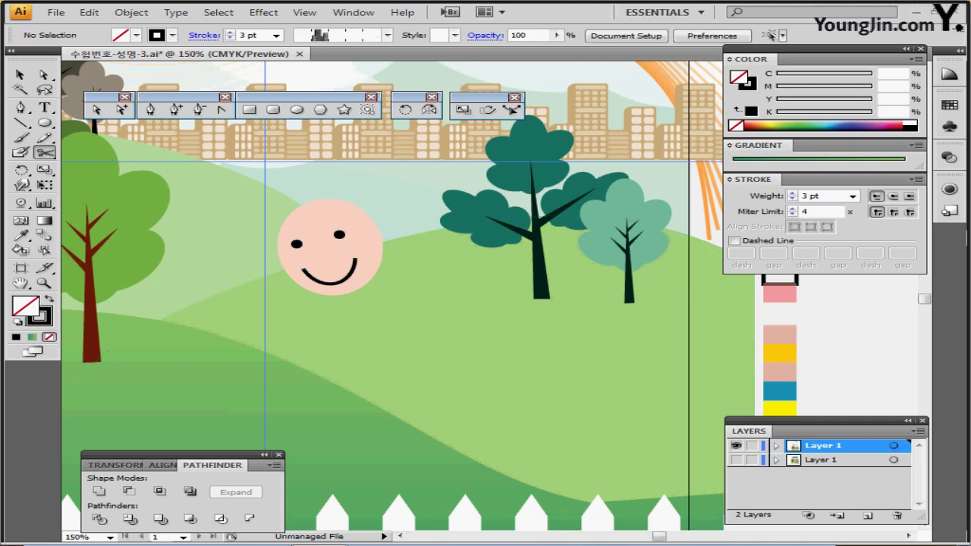
Step: Convert the smile's stroke to a filled shape with Outline Stroke
click(21, 74)
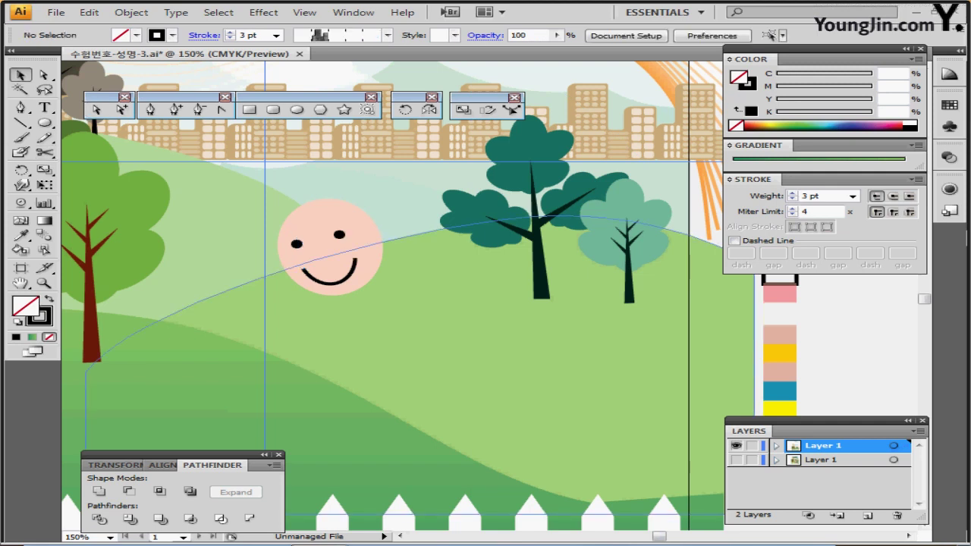
click(350, 274)
click(353, 265)
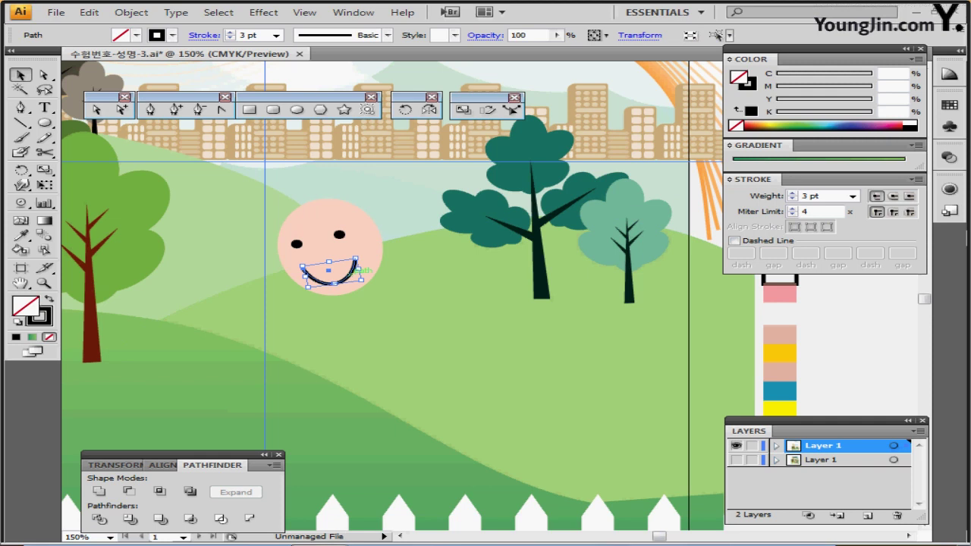
click(131, 12)
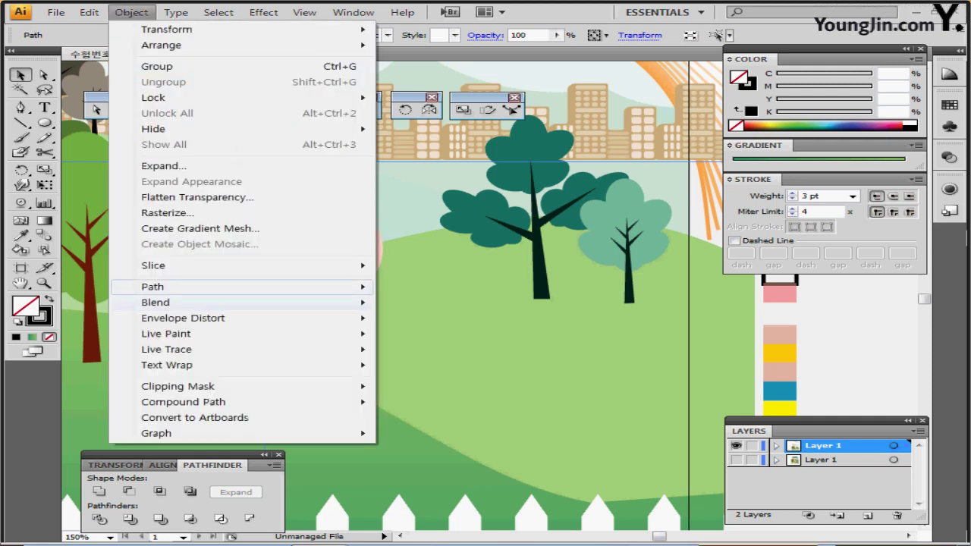
mouse_move(251, 286)
click(424, 323)
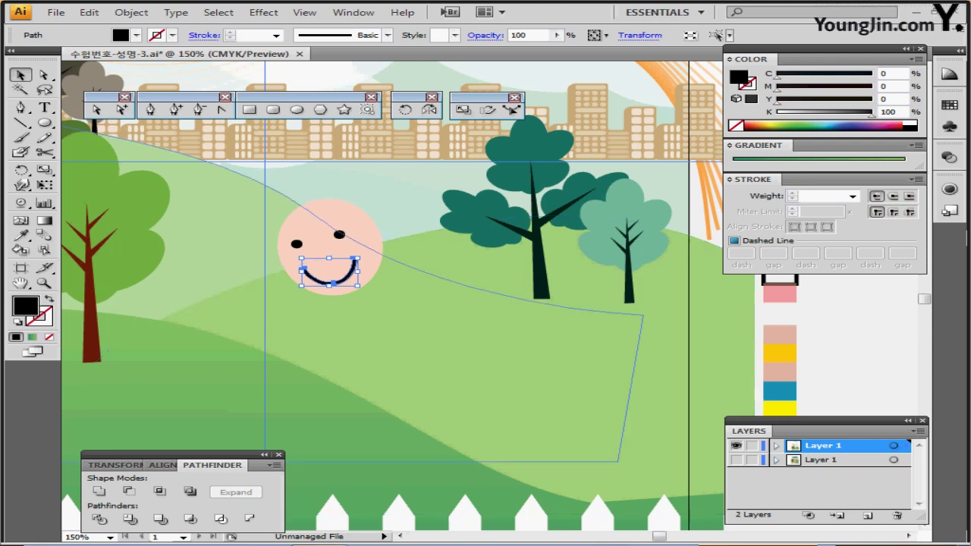
Step: Create a circle 6.6 mm wide and 6.6 mm high at the right end of the smile
key(l)
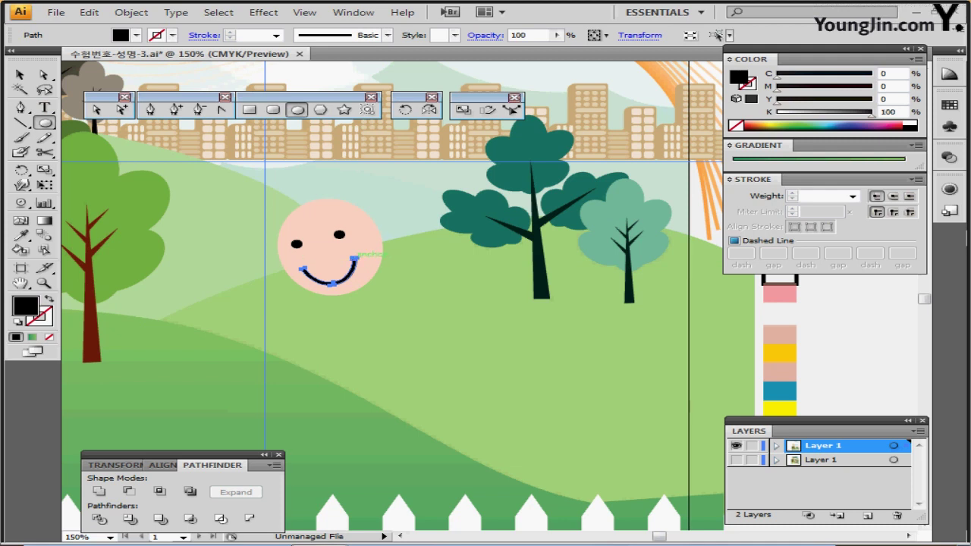
click(354, 259)
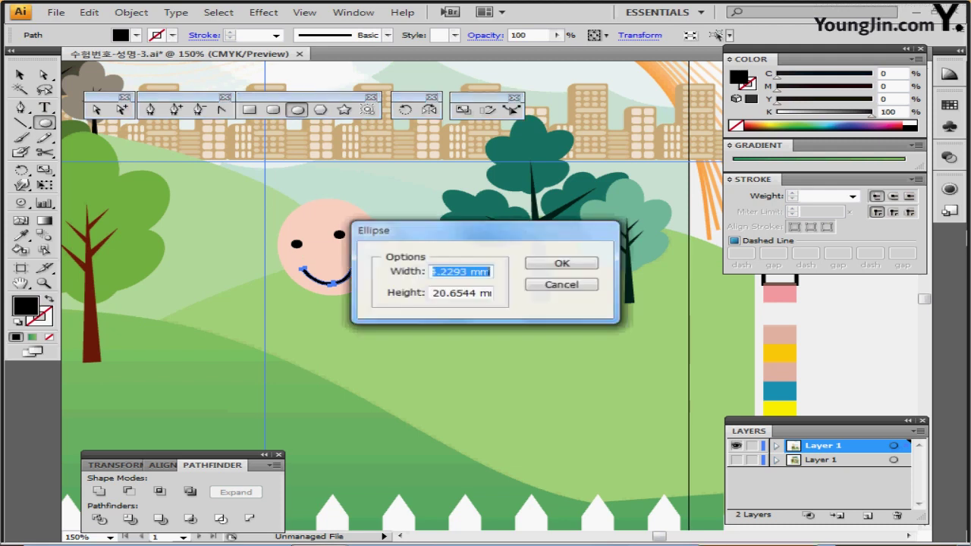
text(6.6)
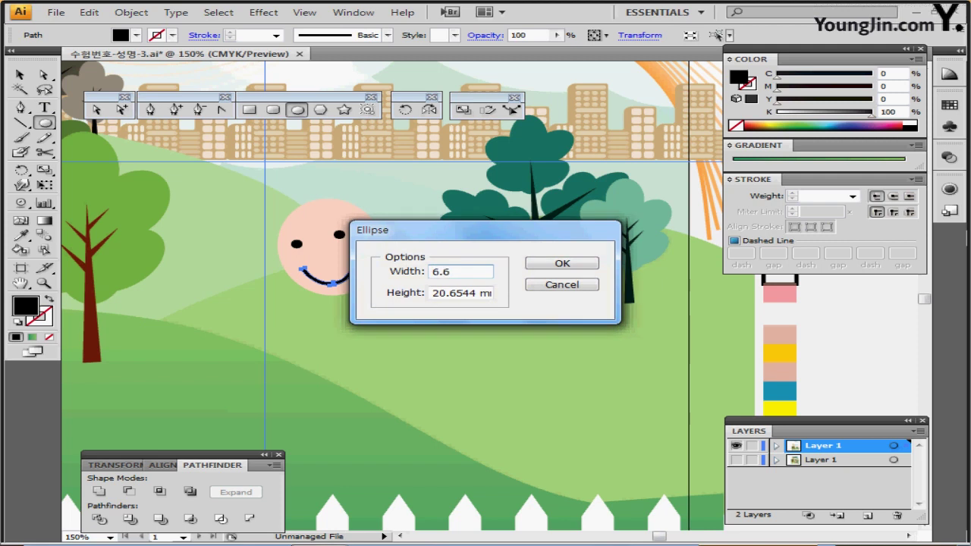
key(Tab)
text(6.6)
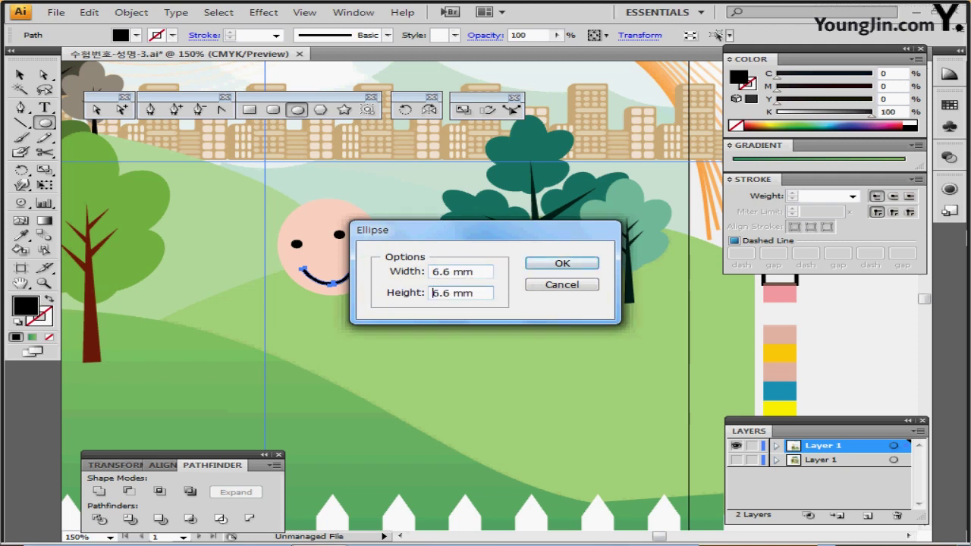
key(Return)
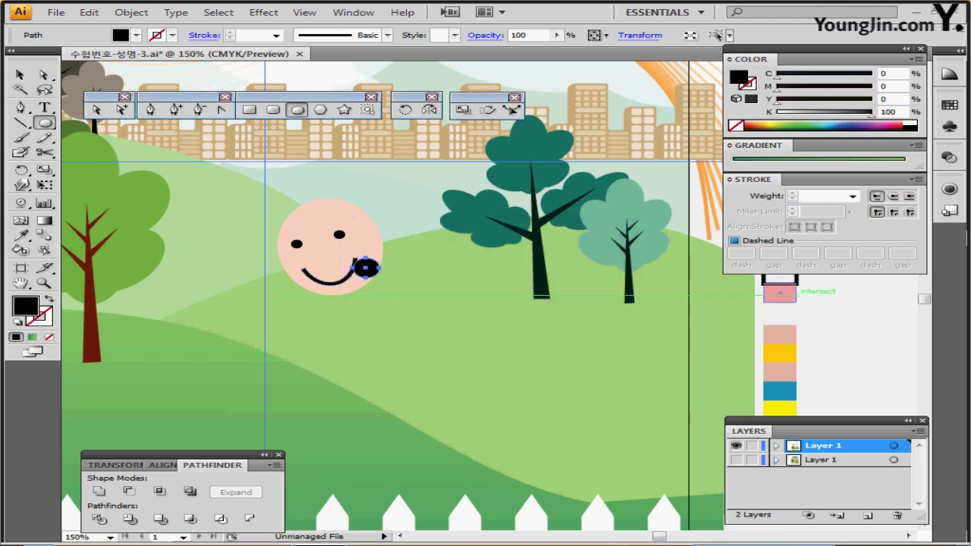
Step: Apply the translucent pink-red colour sample beside the artboard to the cheek circle with the Eyedropper
drag(797, 296, 718, 312)
key(i)
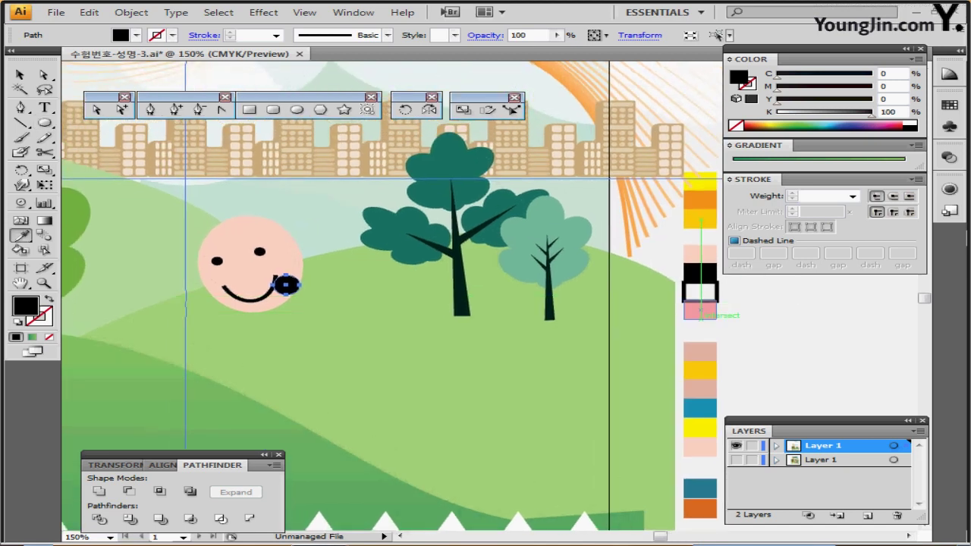
click(699, 310)
Step: Move the cheek circle up and left over the right end of the smile and nudge it into place
drag(287, 285, 279, 273)
key(ctrl+plus)
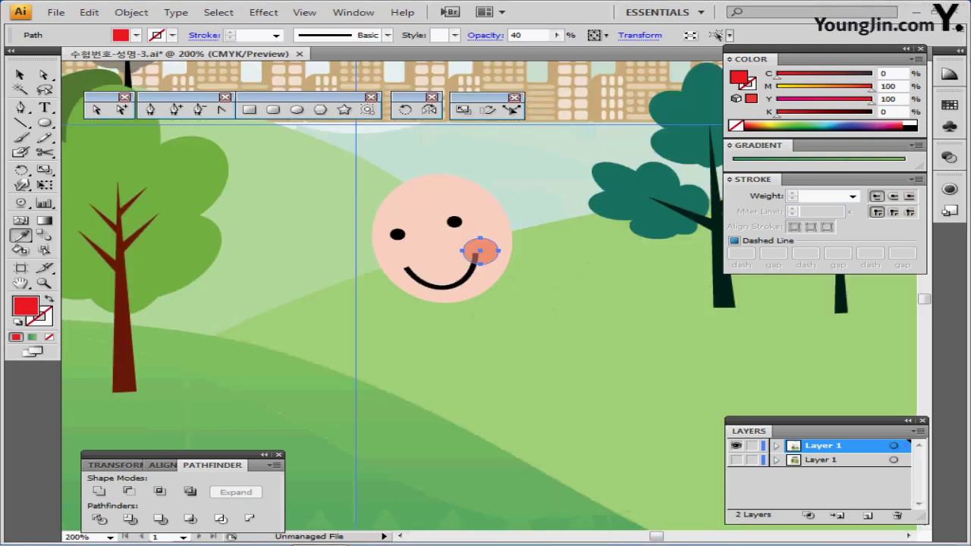
key(Left)
key(Down)
key(Down)
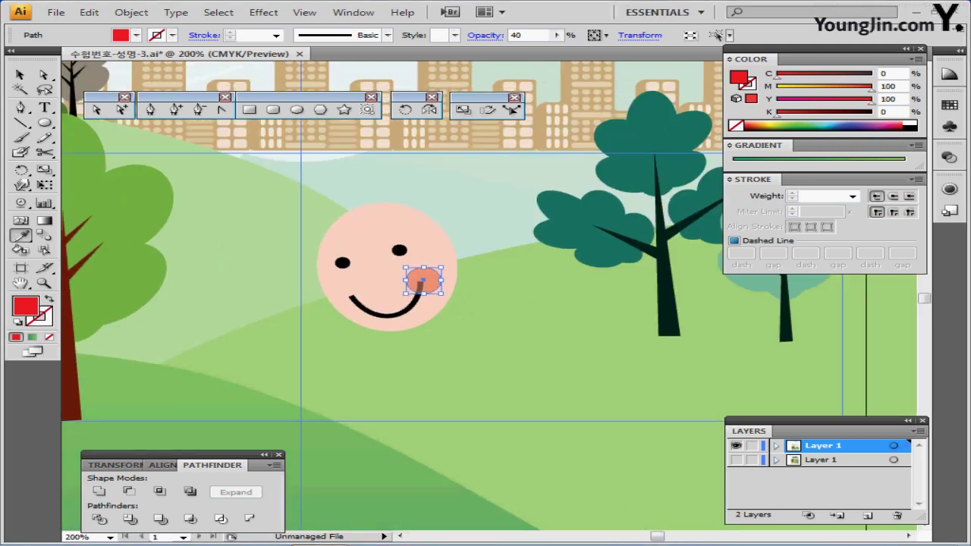
click(523, 34)
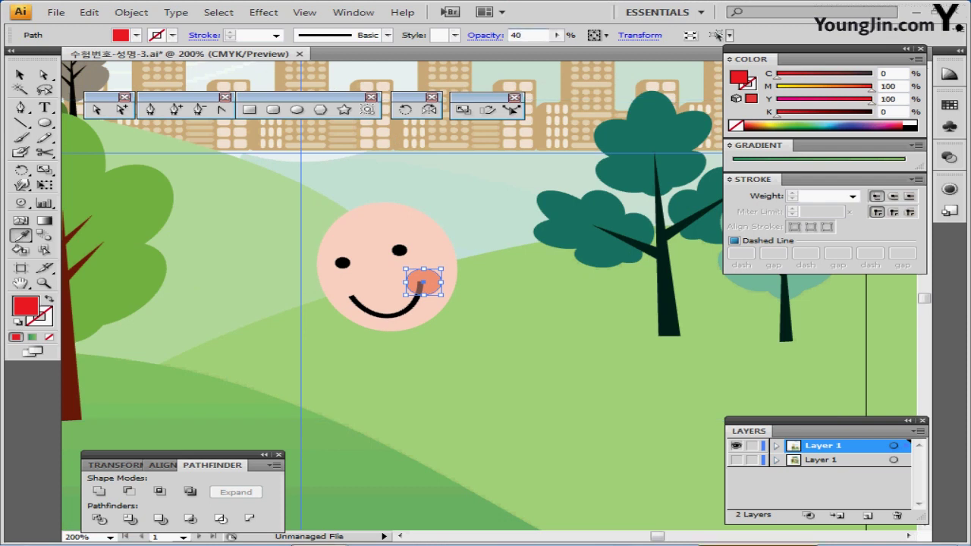
Step: Make a copy of the semi-transparent red cheek ellipse, scaled uniformly to 85%
key(Return)
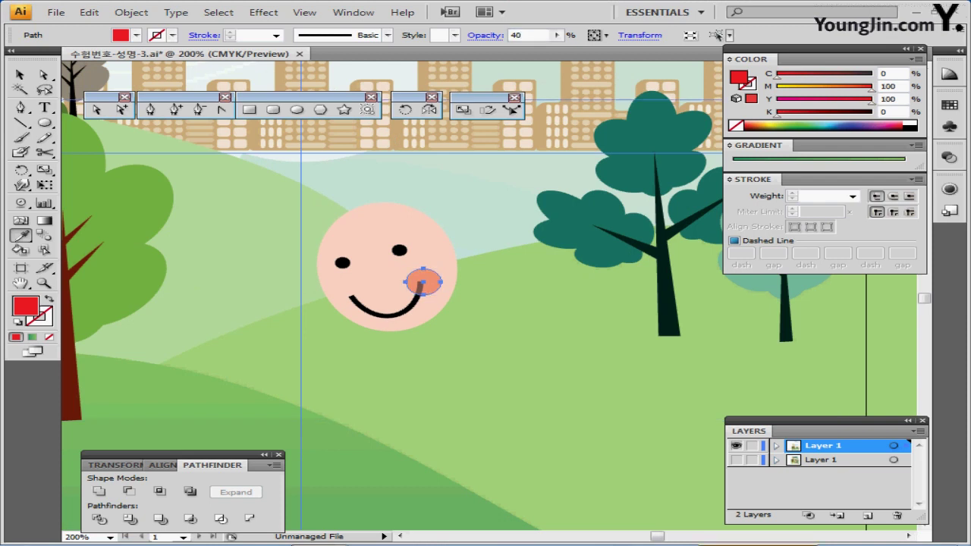
double_click(463, 110)
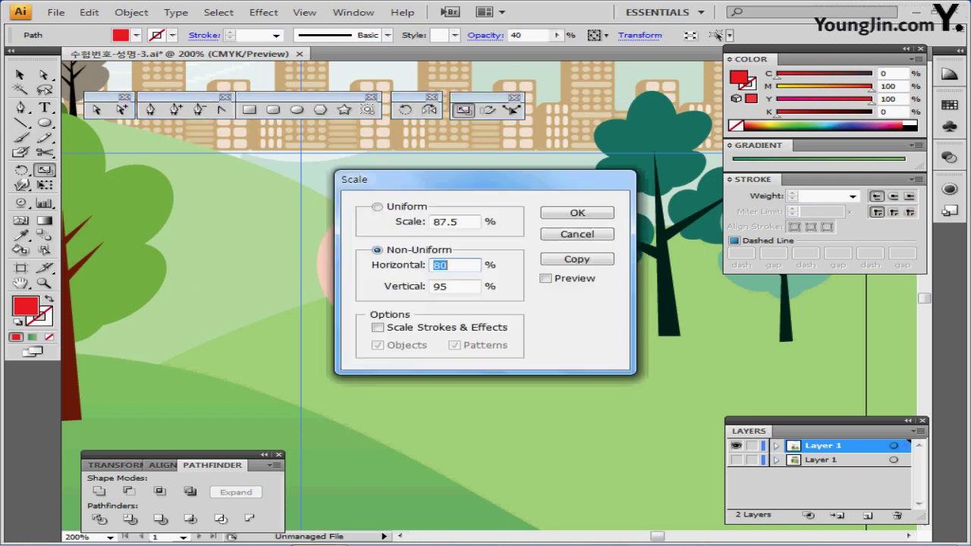
text(85)
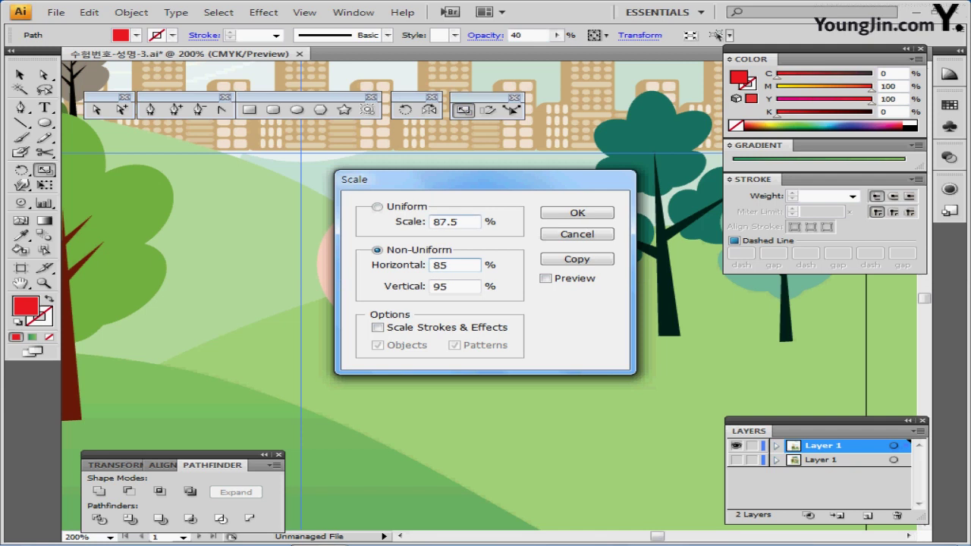
double_click(446, 221)
text(85)
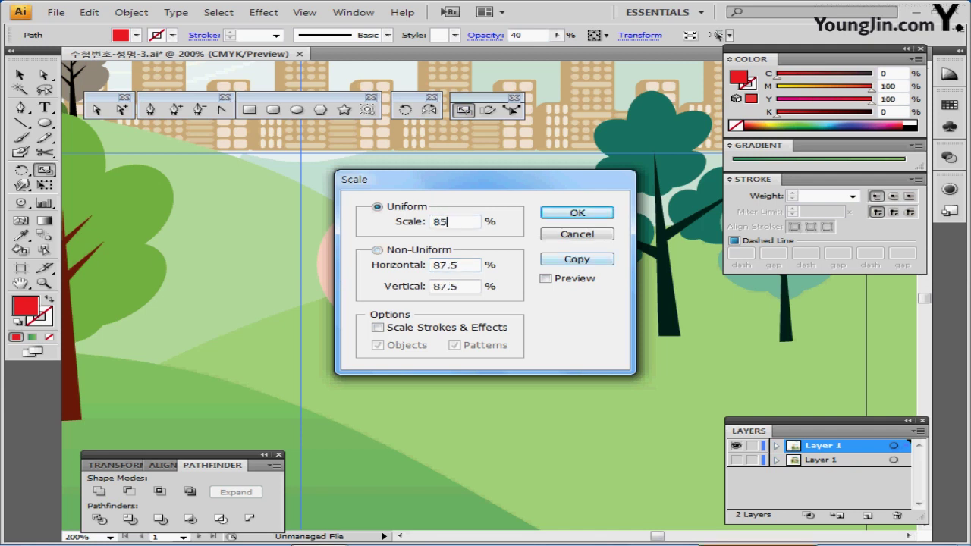
key(alt+c)
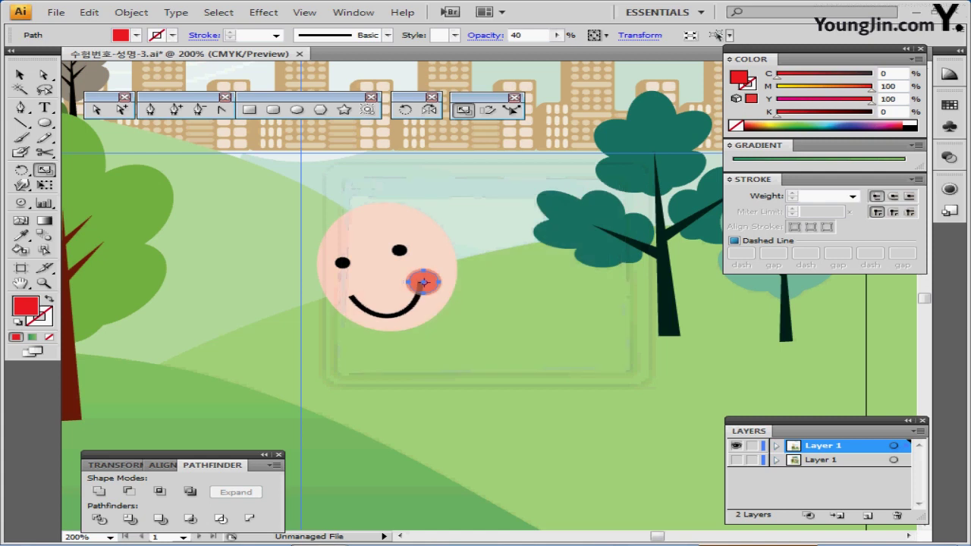
Step: Move the smaller cheek copy across the face onto the left end of the smile
key(Left)
key(Left)
key(Left)
key(Left)
key(Left)
key(Left)
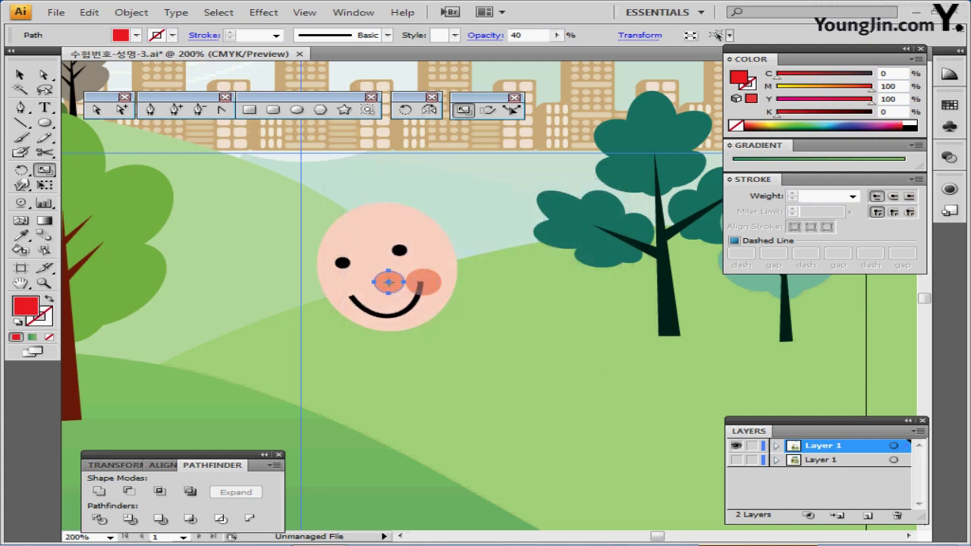
key(Left)
key(Left)
key(Left)
key(Left)
key(Left)
key(Left)
key(Left)
key(Down)
key(Down)
key(Down)
key(Down)
key(Down)
key(Down)
key(Down)
key(Down)
key(Down)
key(Down)
key(Down)
key(Down)
key(Down)
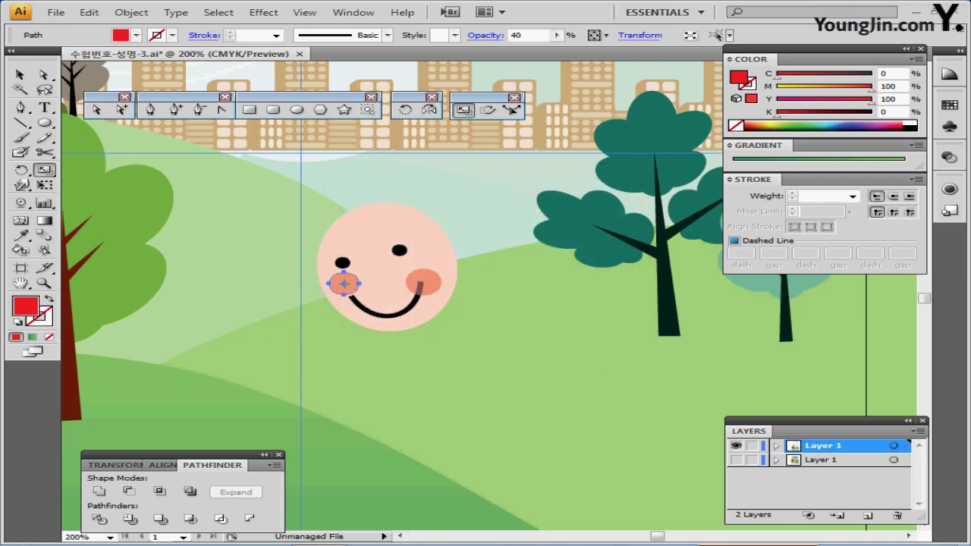
key(Right)
key(Up)
key(Up)
key(Up)
key(Right)
key(Right)
key(Right)
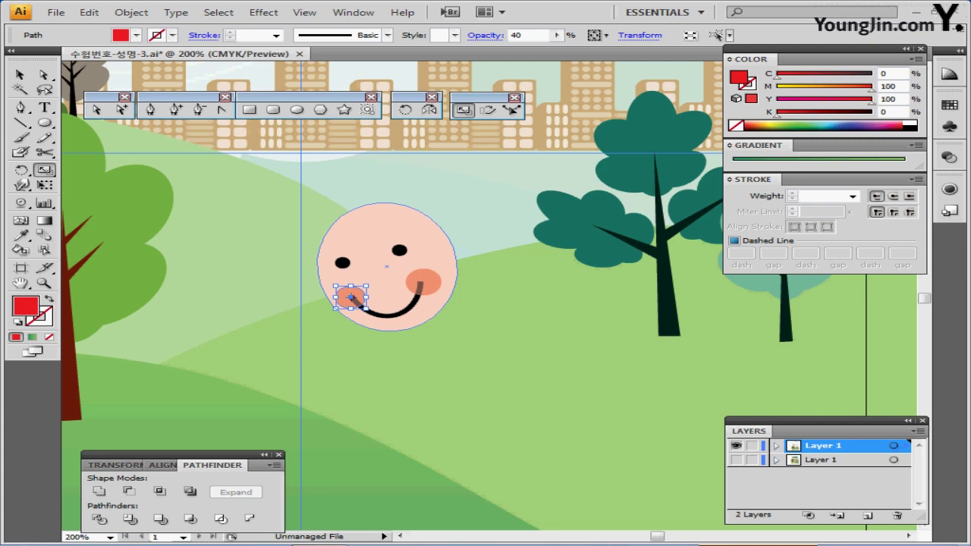
Step: Show and lock the lower reference layer, and display the upper artwork layer in outline mode
key(ctrl+minus)
drag(452, 260, 374, 270)
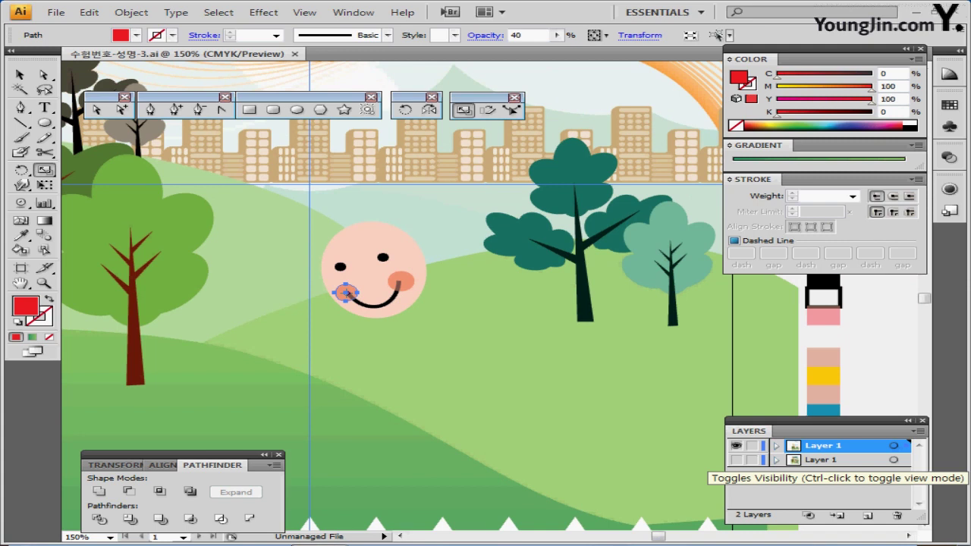
click(736, 459)
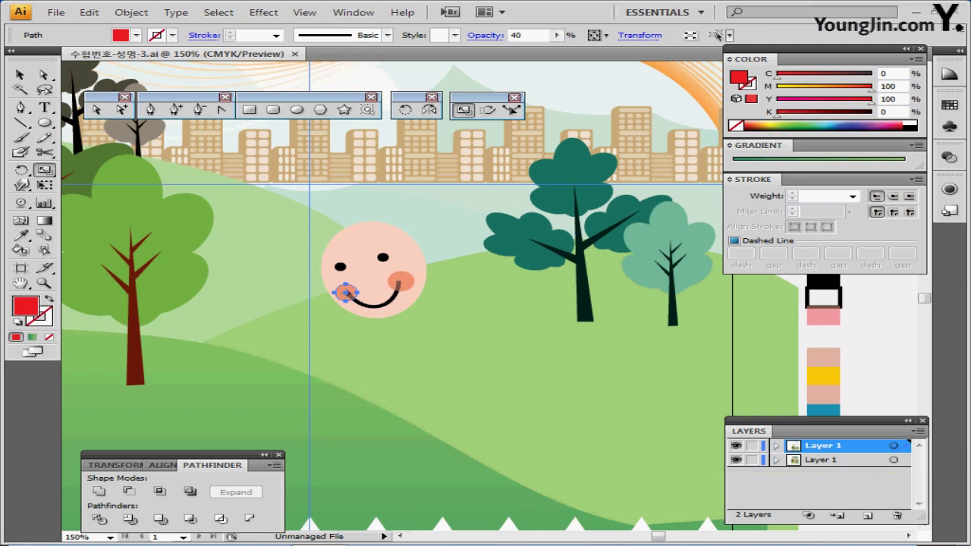
click(752, 459)
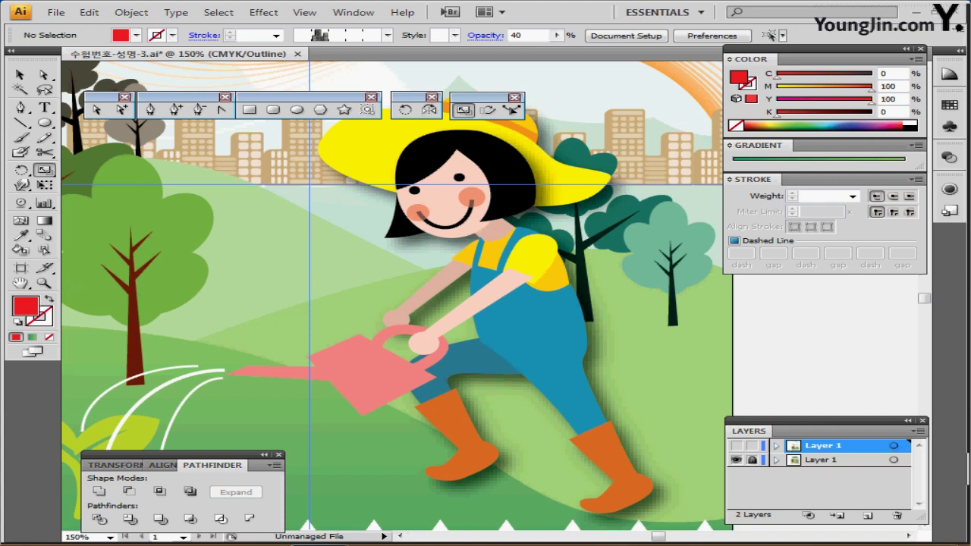
key(ctrl+y)
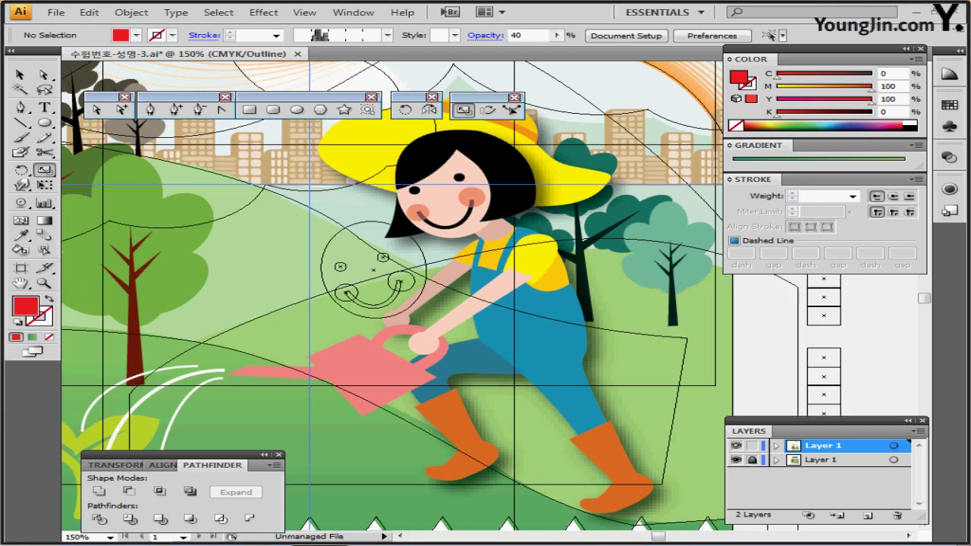
click(21, 74)
drag(312, 239, 472, 199)
key(ctrl+z)
click(440, 304)
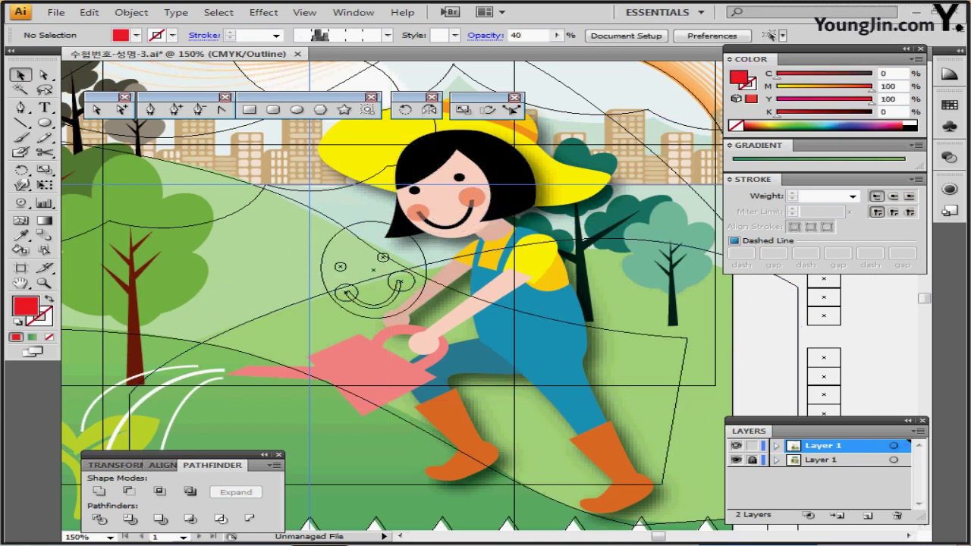
Step: Select the face circle with its eyes, smile and cheeks, and move them onto the reference girl's face
click(351, 267)
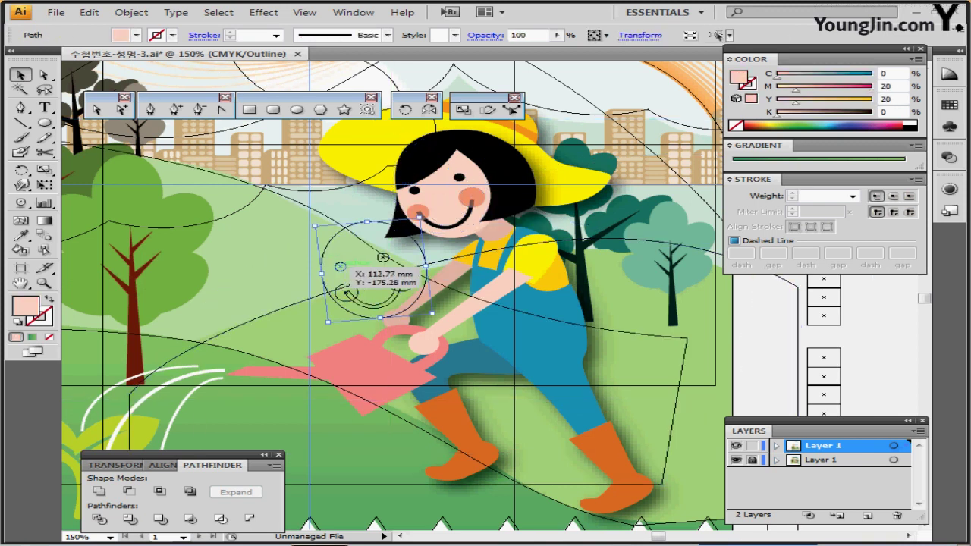
shift+click(397, 284)
shift+click(408, 289)
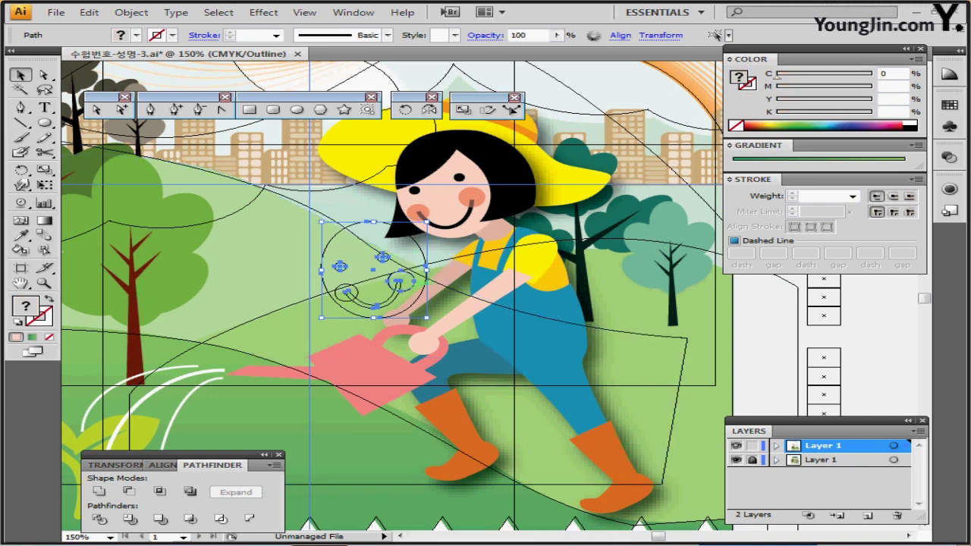
shift+click(352, 298)
drag(351, 297, 459, 180)
drag(566, 280, 534, 327)
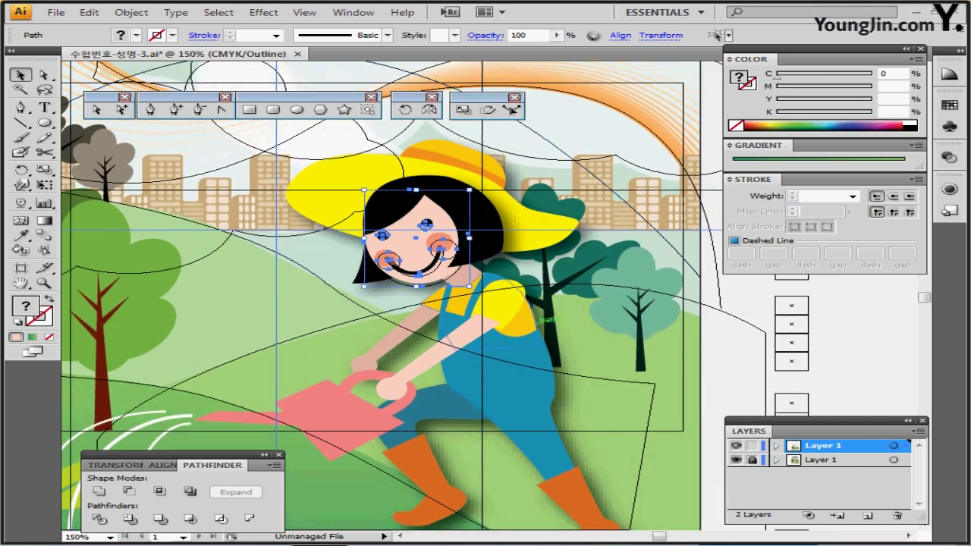
Step: Unlock the reference layer and copy the girl's black hair shapes from inside her nested group
click(752, 459)
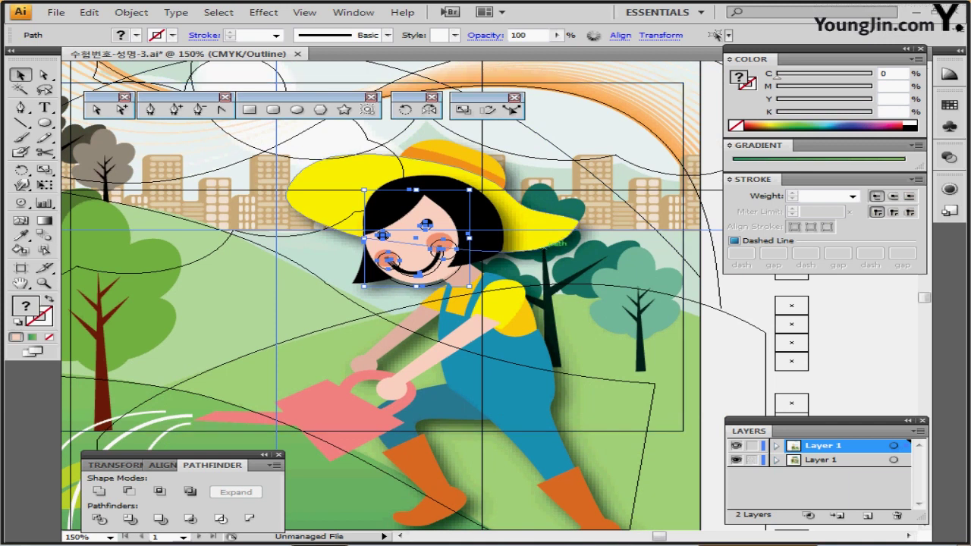
click(489, 220)
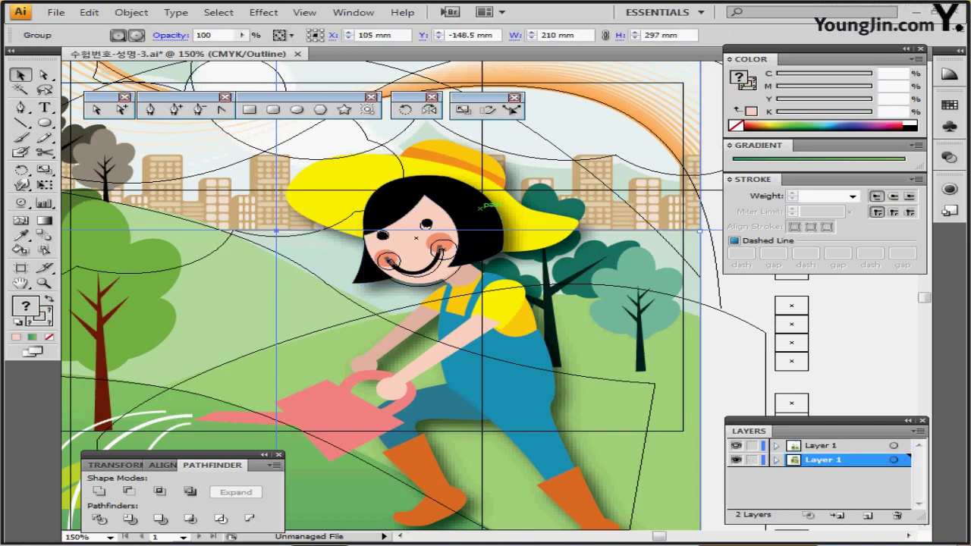
double_click(481, 208)
click(441, 247)
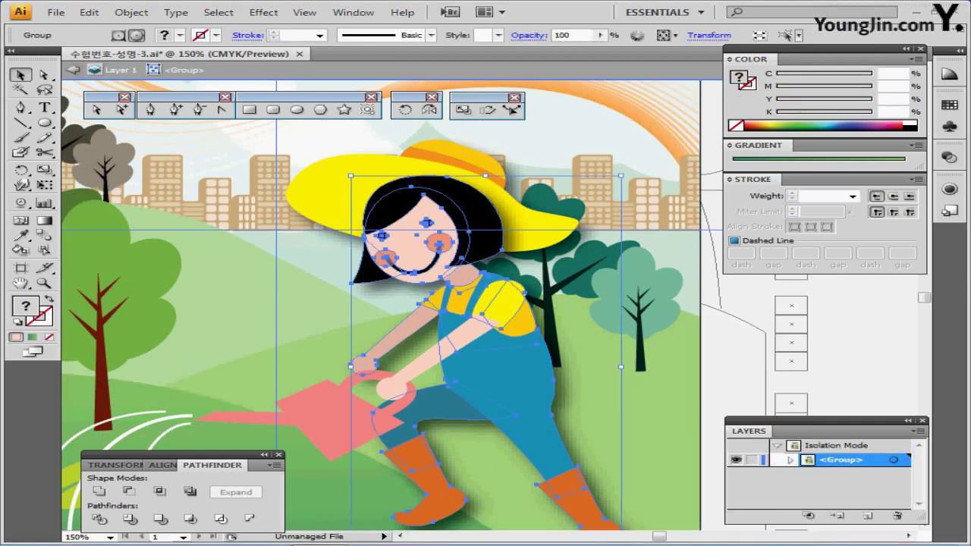
double_click(481, 208)
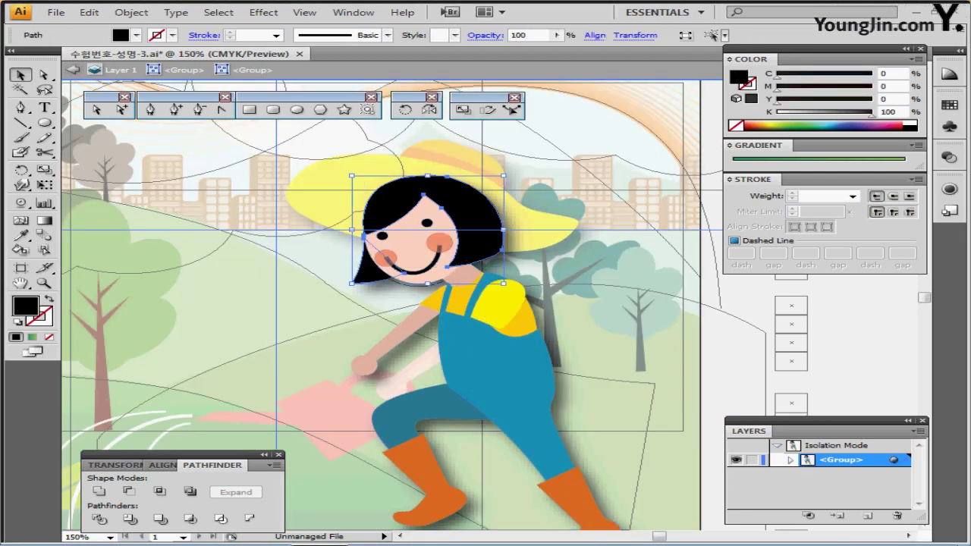
key(Escape)
key(ctrl+y)
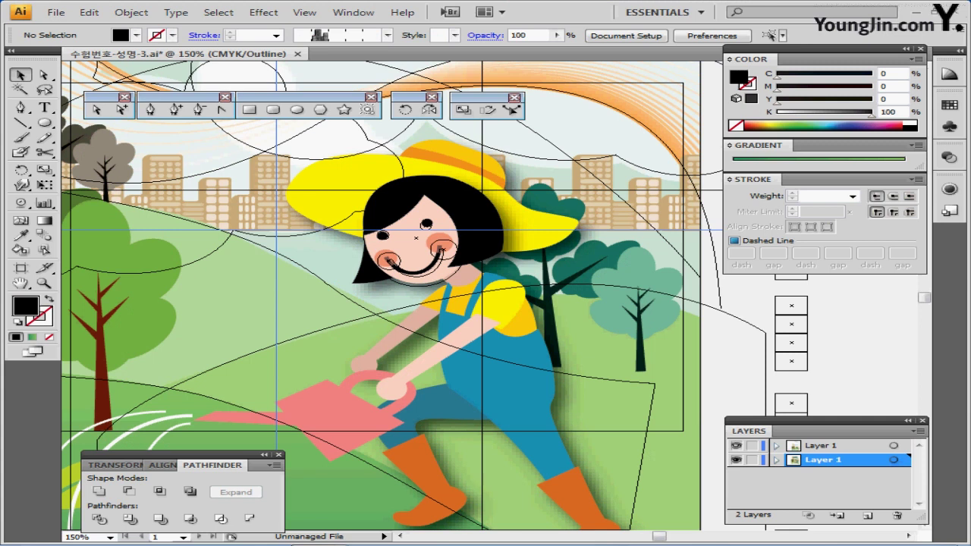
Step: Lock and hide the reference layer, and paste the hair in front at its original position on the upper layer in preview mode
click(751, 459)
click(735, 460)
click(736, 446)
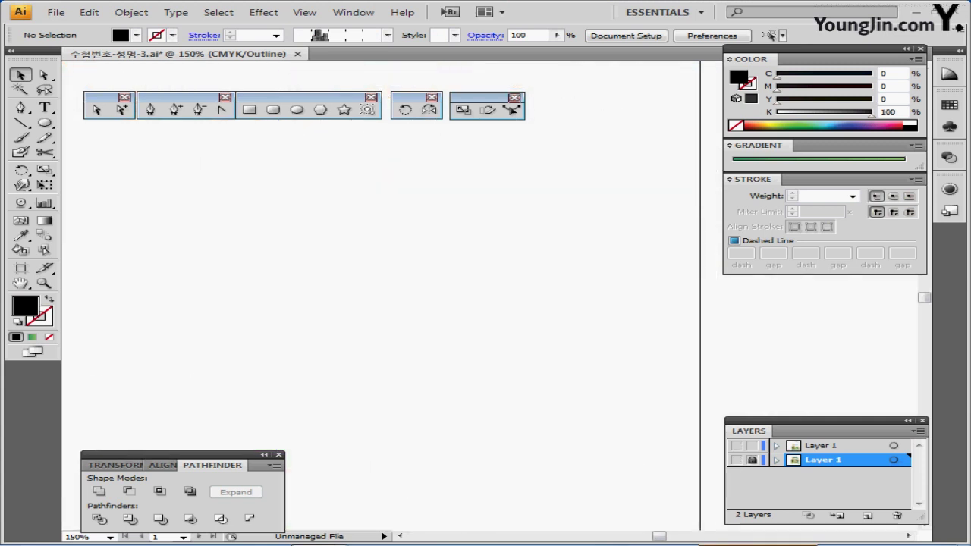
click(735, 446)
click(823, 446)
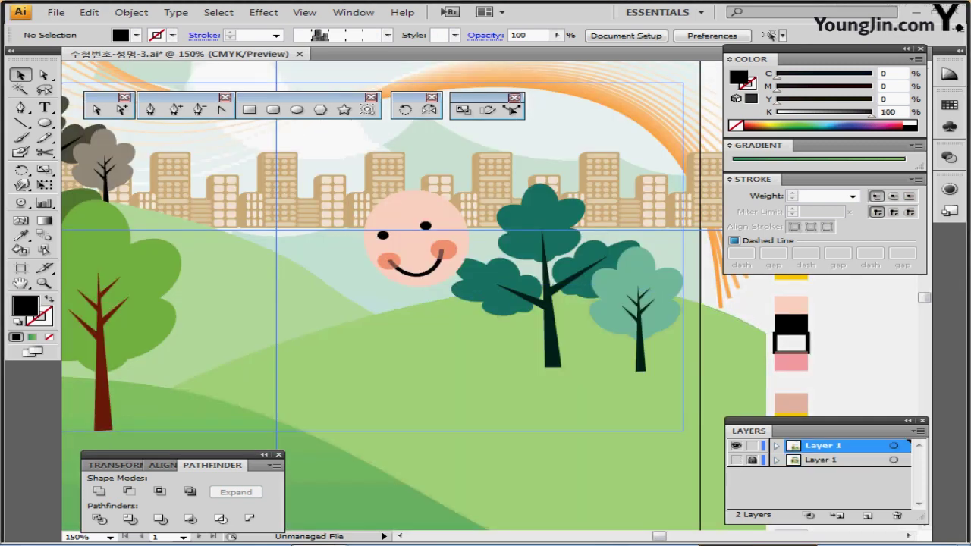
key(ctrl+f)
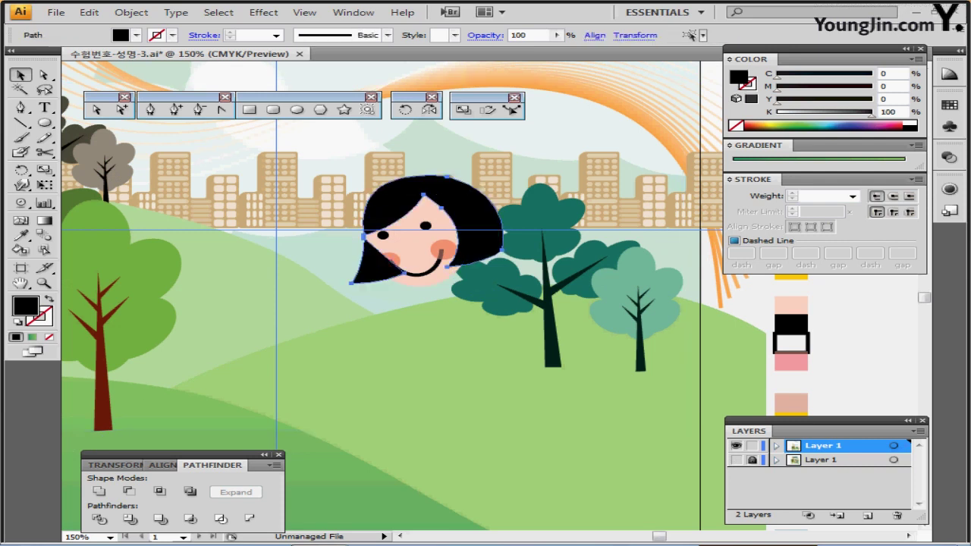
Step: Send the pointed lower-left hair piece backward behind the face and save the file
key(ctrl+equal)
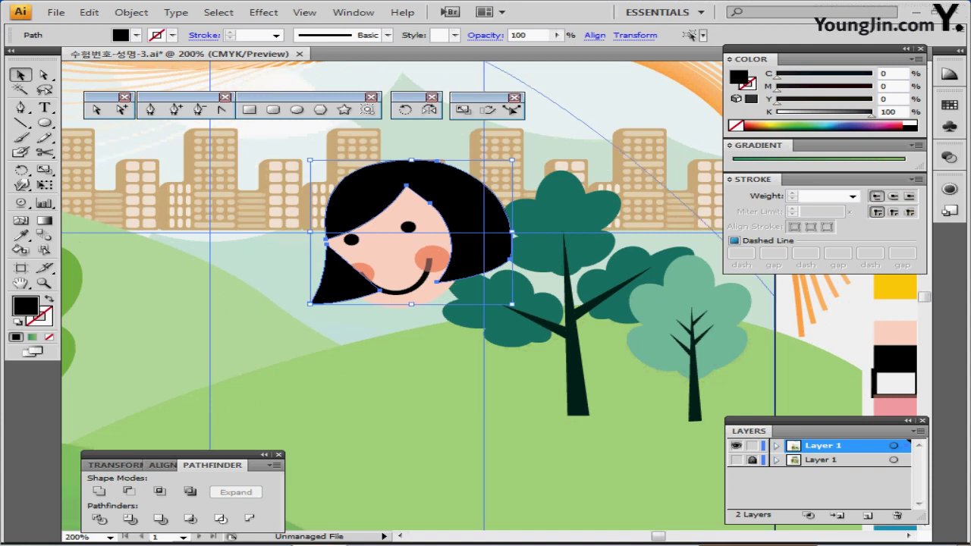
click(409, 334)
click(335, 282)
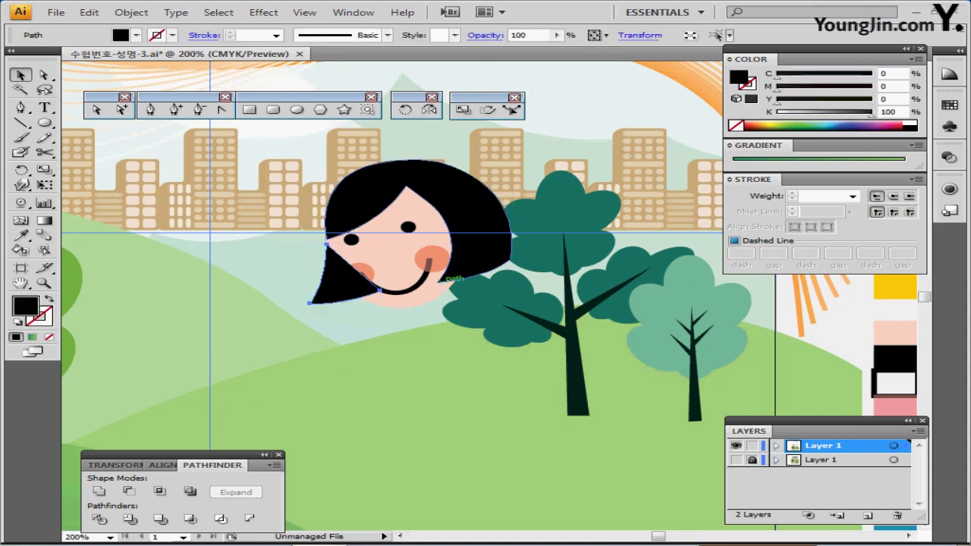
key(ctrl+bracketleft)
key(ctrl+bracketleft)
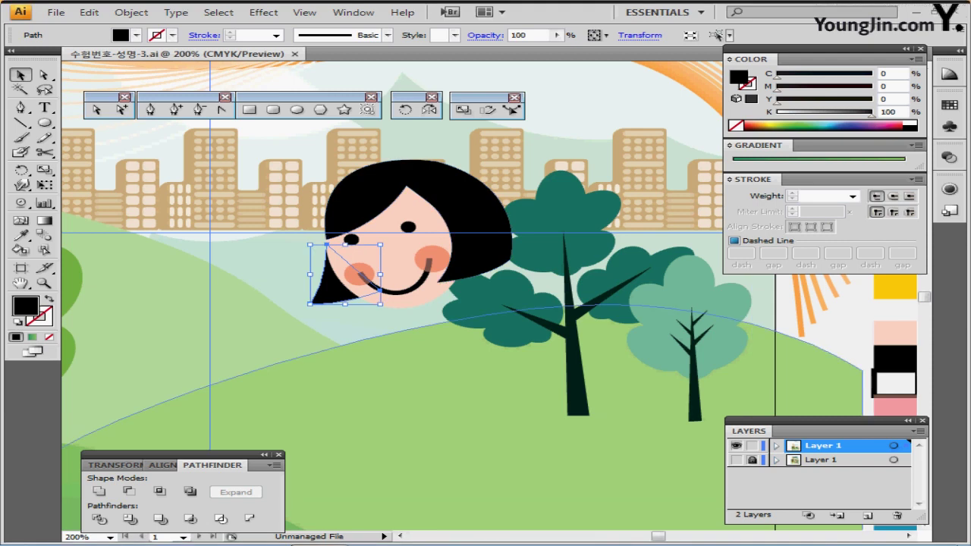
key(ctrl+s)
key(ctrl+bracketleft)
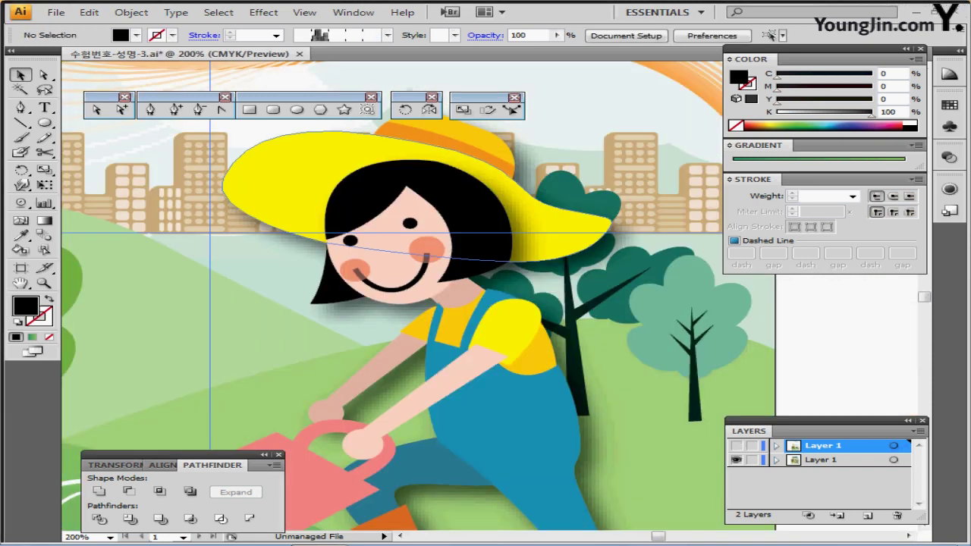
Step: Copy the yellow hat brim from inside the nested group on the reference layer
key(ctrl+a)
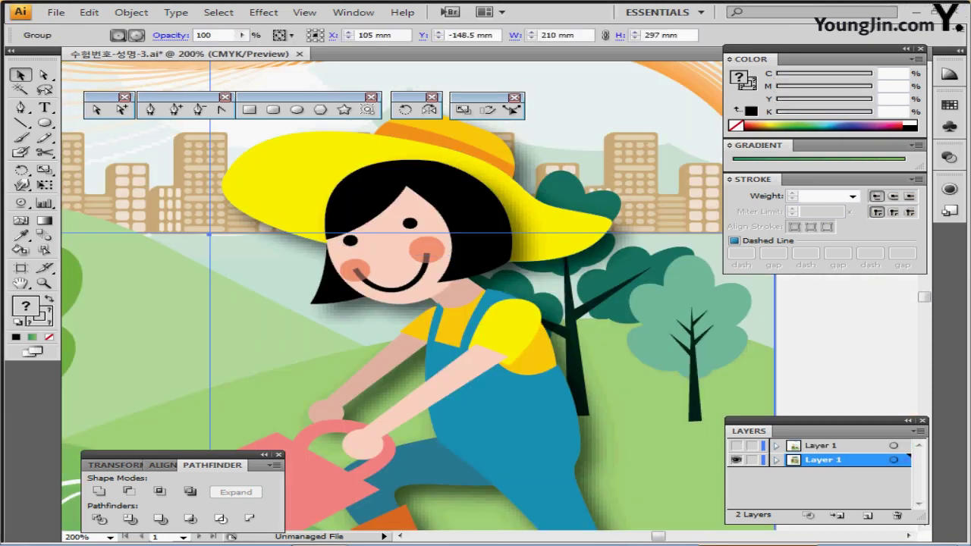
double_click(292, 186)
double_click(292, 186)
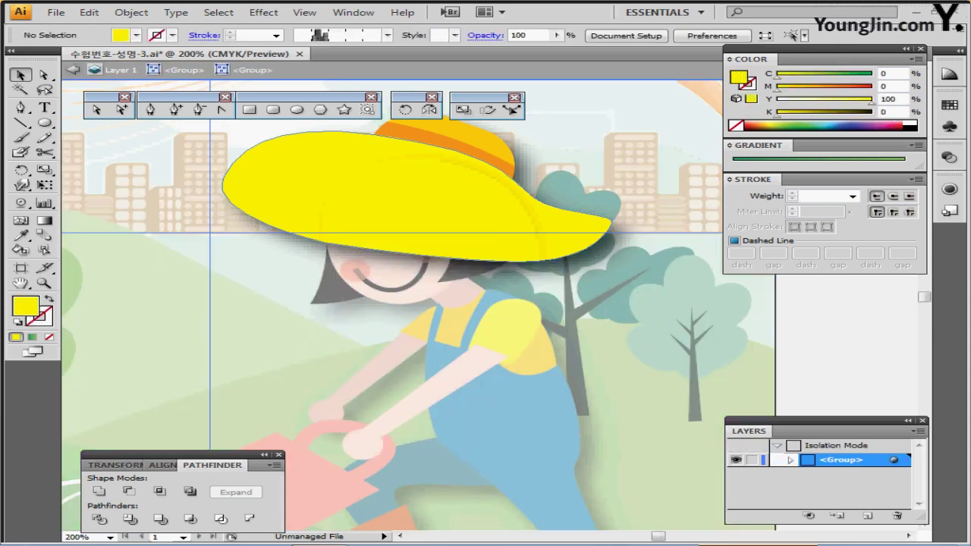
key(ctrl+c)
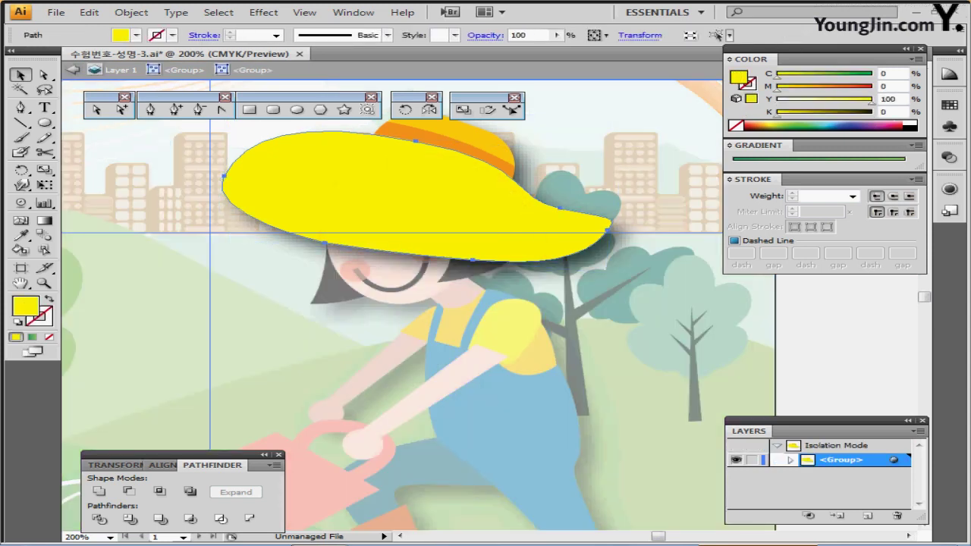
key(ctrl+f)
key(Escape)
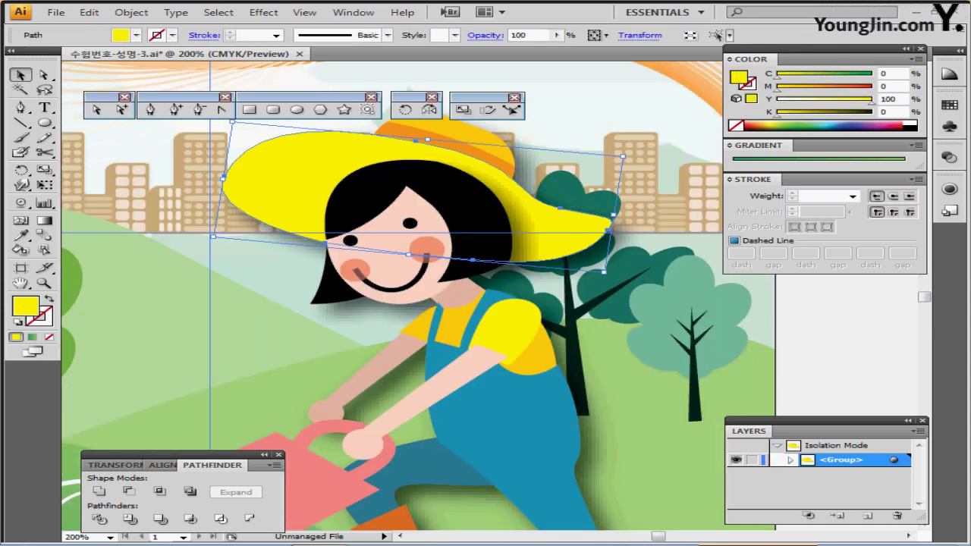
Step: Hide the reference layer, show the upper artwork layer, and paste the yellow hat brim in place in front of the head
click(736, 459)
click(736, 446)
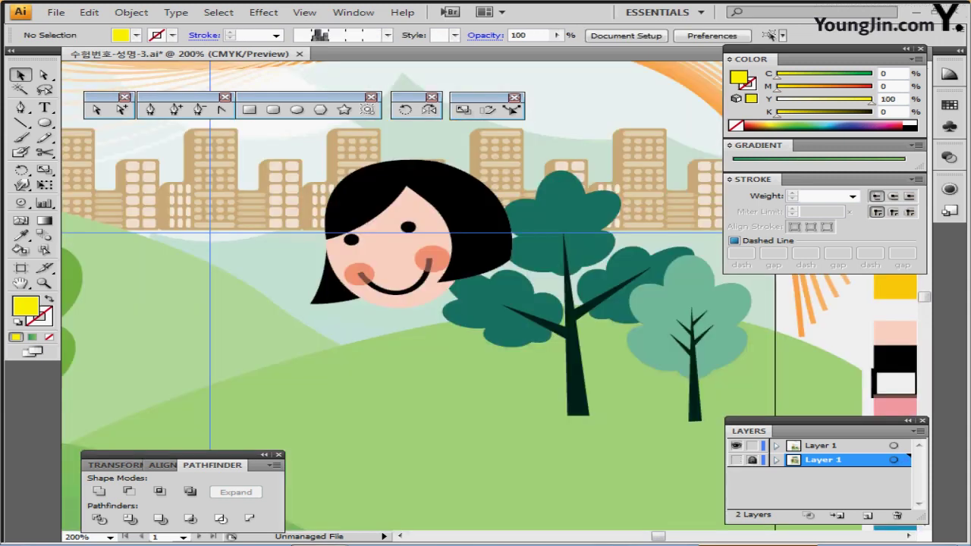
click(822, 446)
key(ctrl+f)
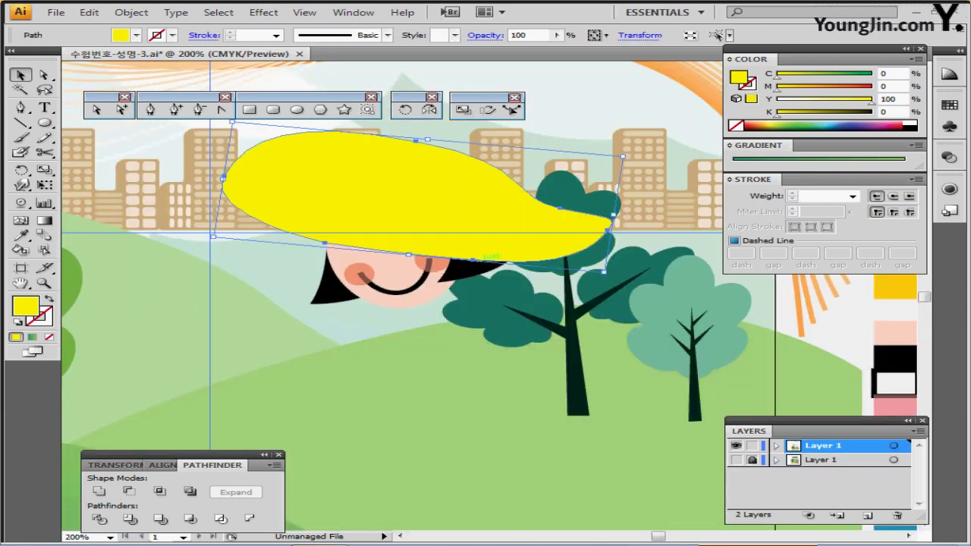
drag(492, 257, 480, 324)
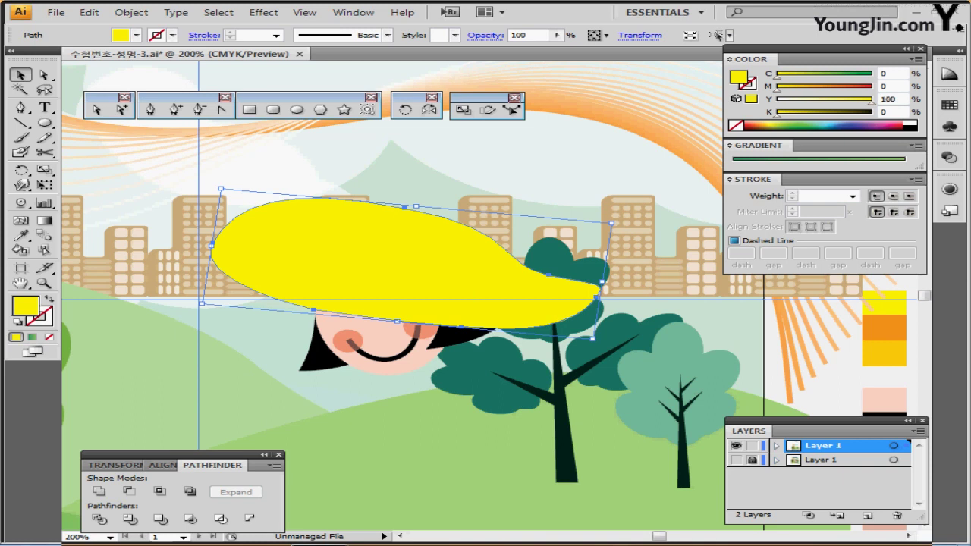
Step: Check the hat crown on the reference layer, hide that layer again, and pick up the golden-yellow swatch colour (M 20, Y 100)
drag(485, 303, 411, 320)
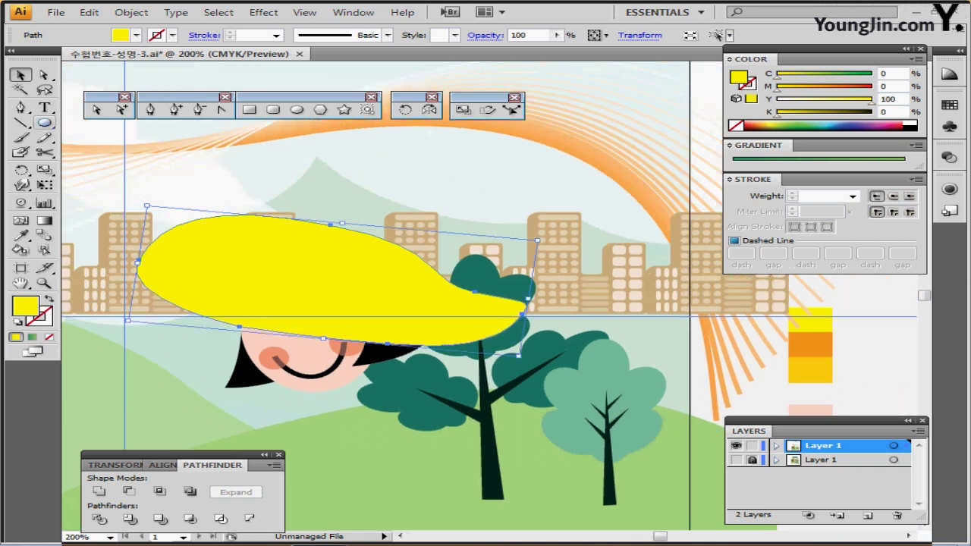
click(273, 110)
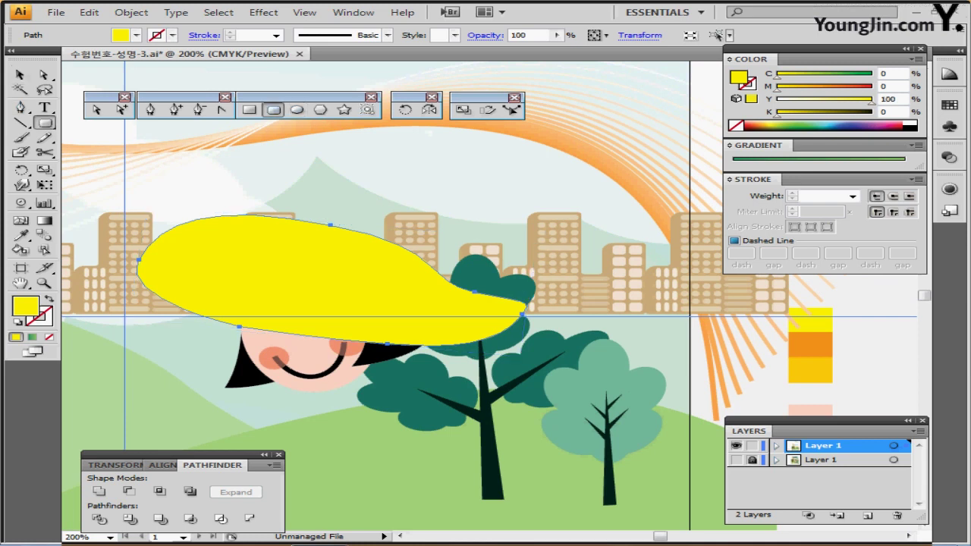
key(ctrl+shift+a)
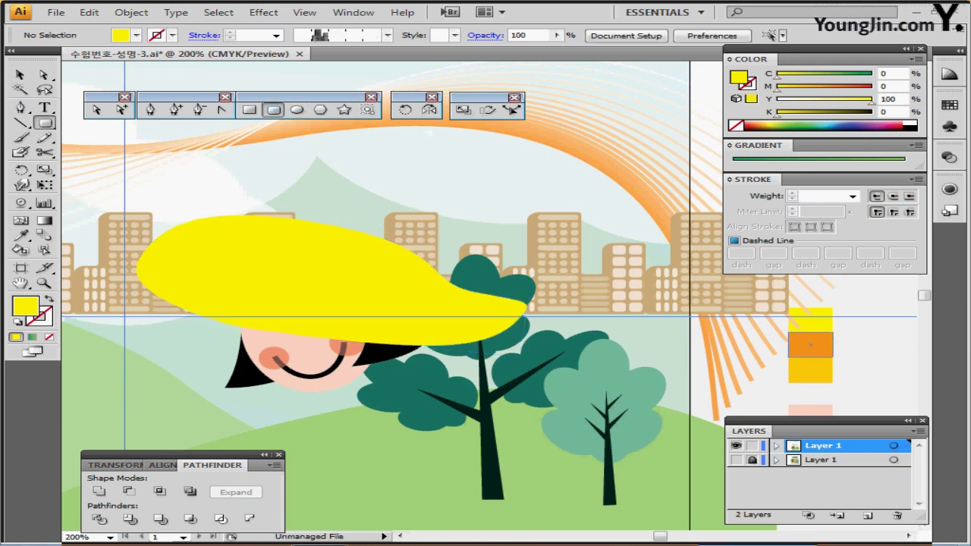
click(736, 446)
click(735, 460)
click(736, 461)
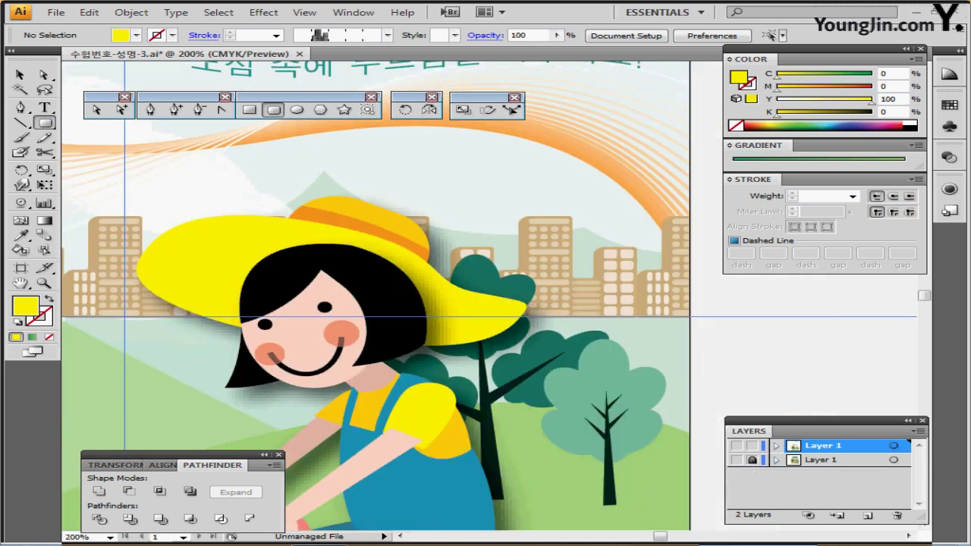
click(735, 445)
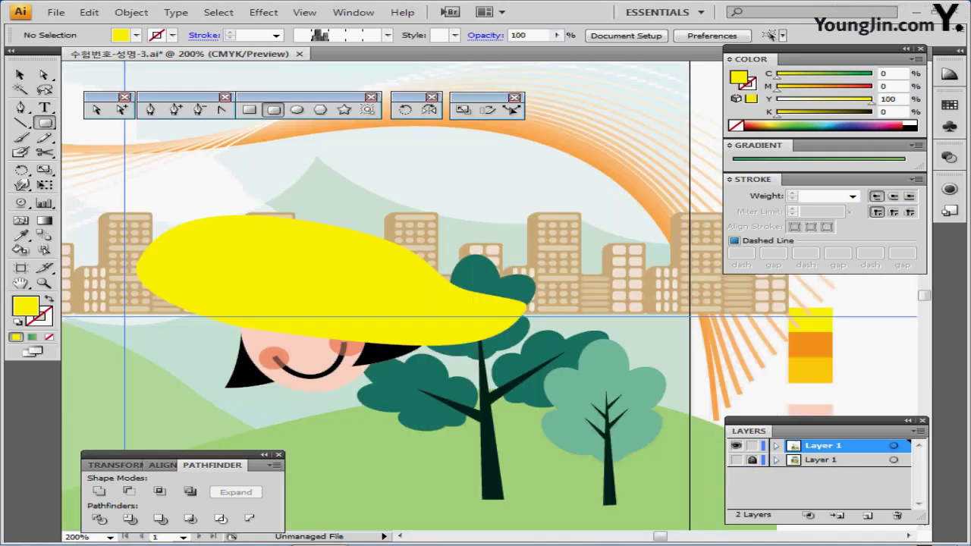
ctrl+click(812, 371)
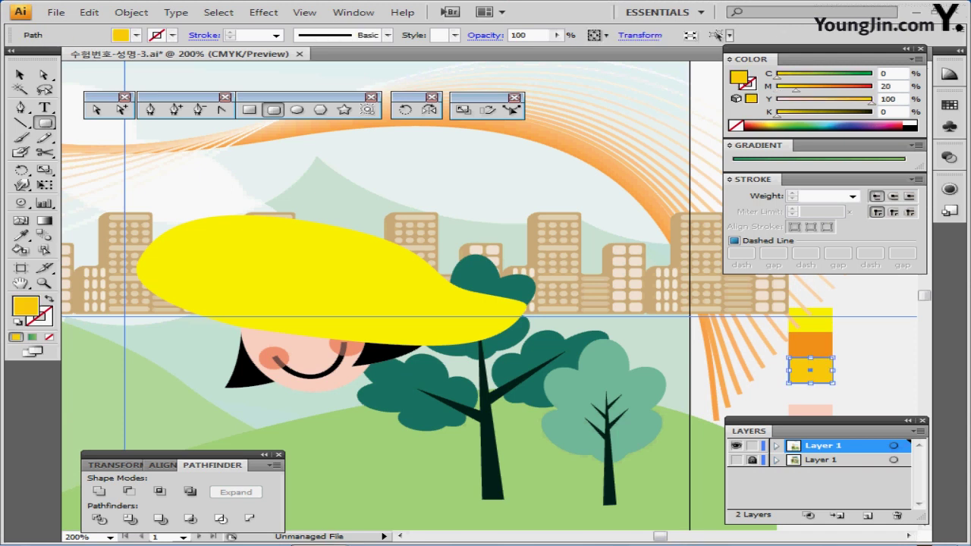
key(a)
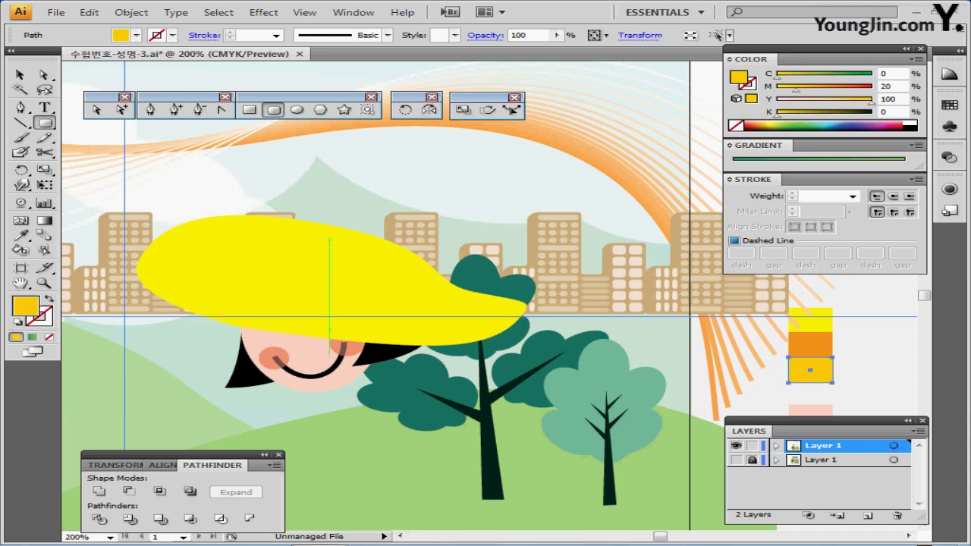
Step: Create a 28 × 20 mm rounded rectangle with a 10 mm corner radius over the upper part of the brim as the hat crown
click(267, 228)
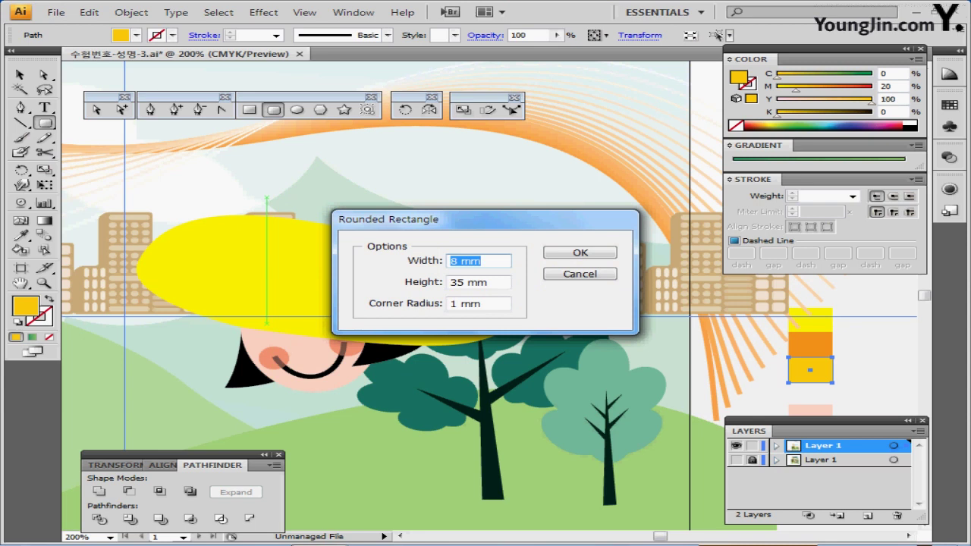
text(28)
key(Tab)
text(20)
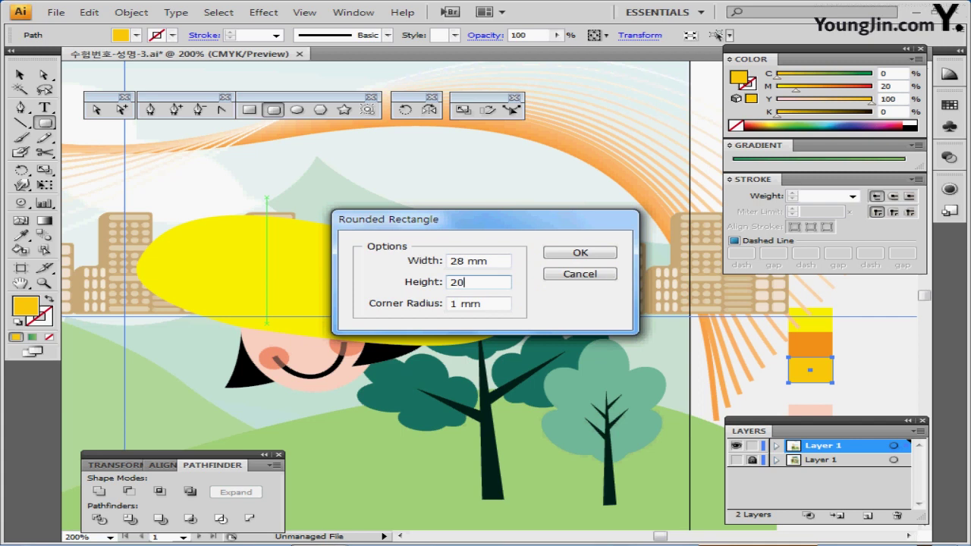
key(Tab)
text(10)
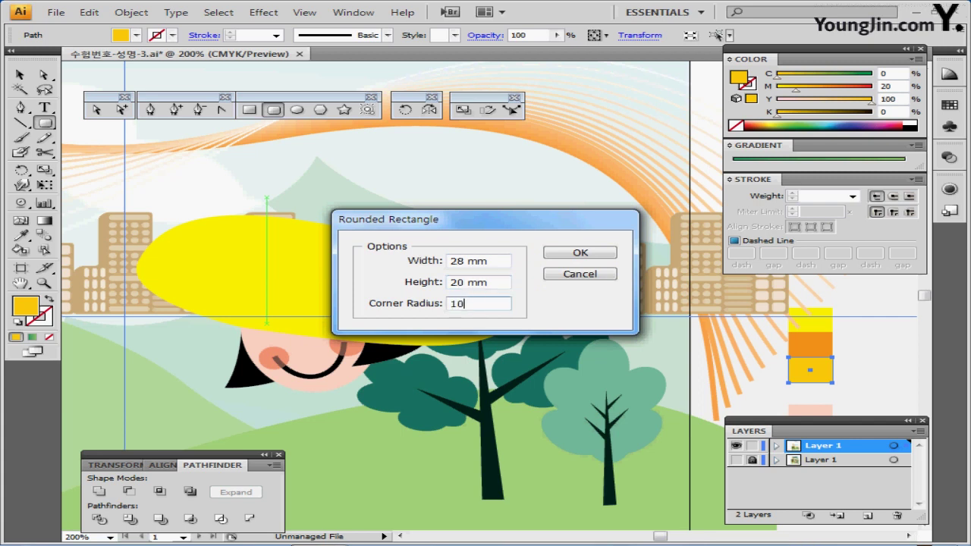
key(Return)
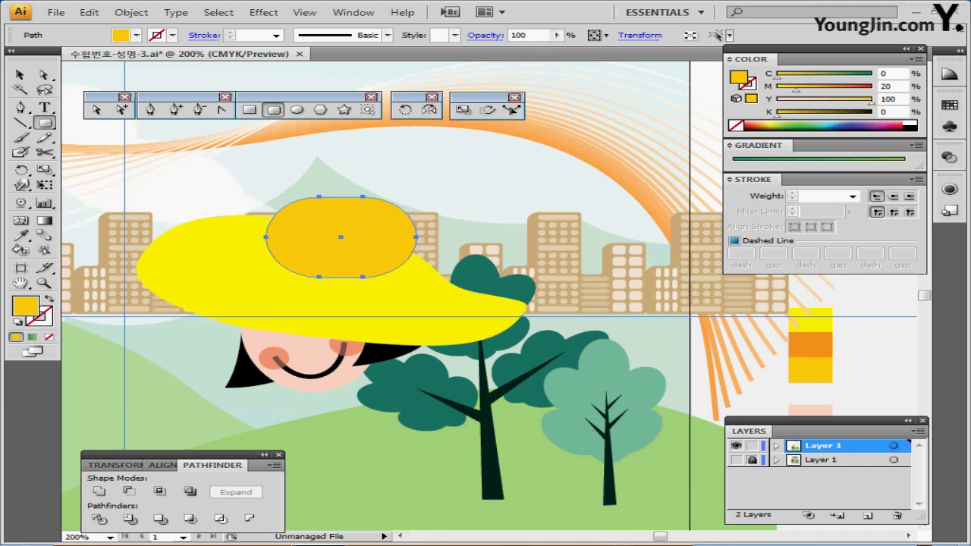
drag(393, 235, 395, 233)
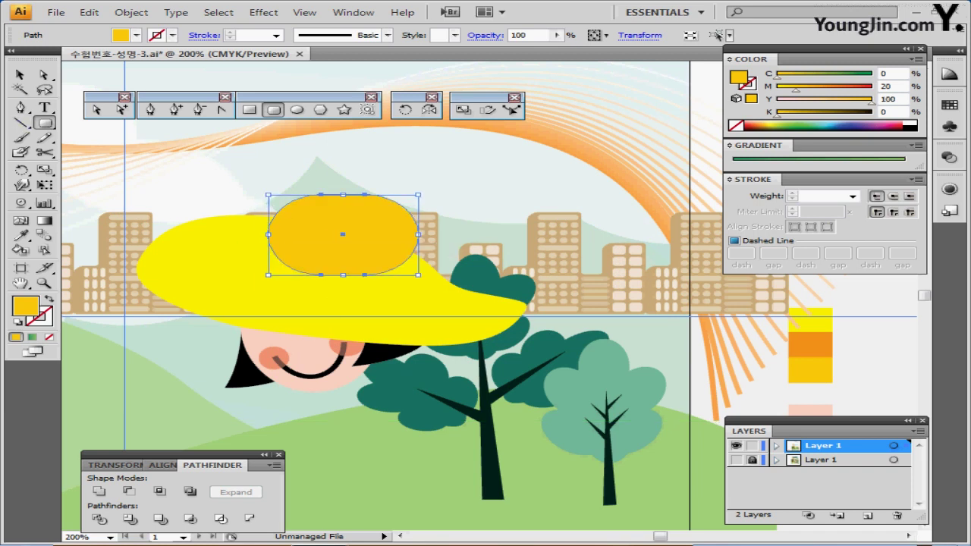
Step: Isolate the crown shape and draw a gently arched open path across its upper part with the Pen tool, swapping its fill and stroke
double_click(294, 240)
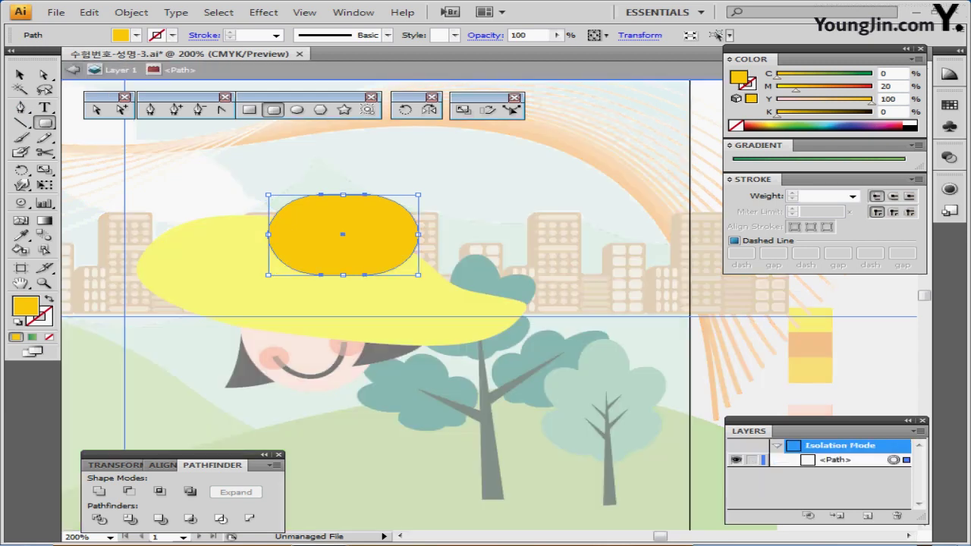
key(v)
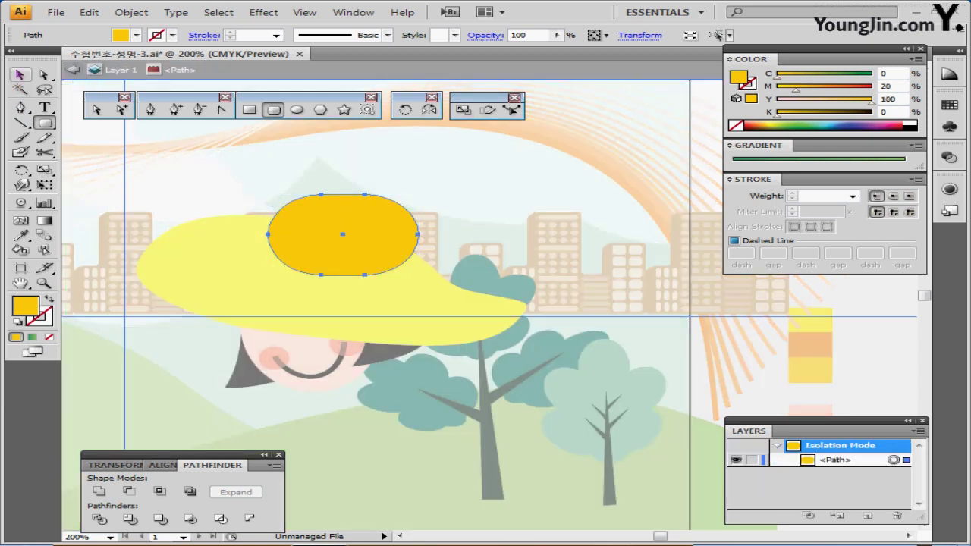
click(21, 74)
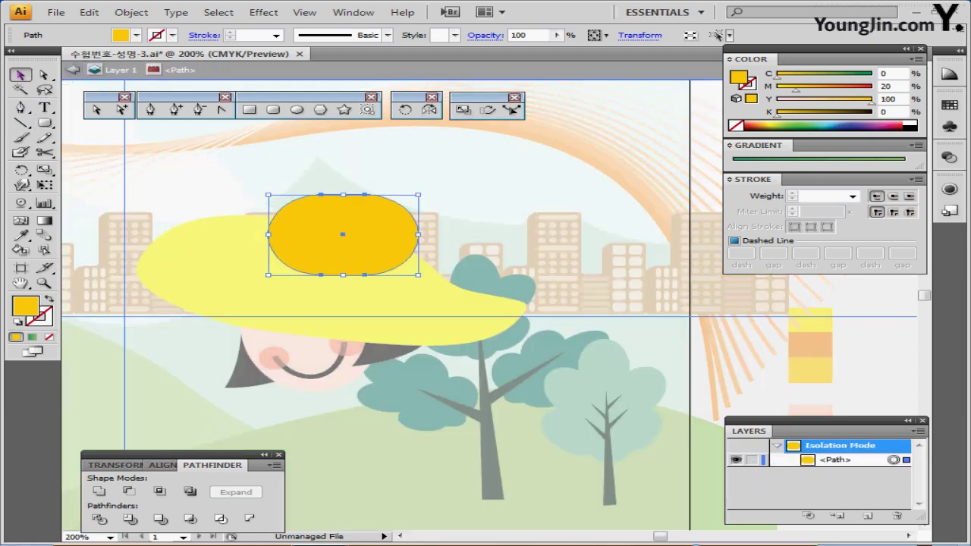
click(20, 108)
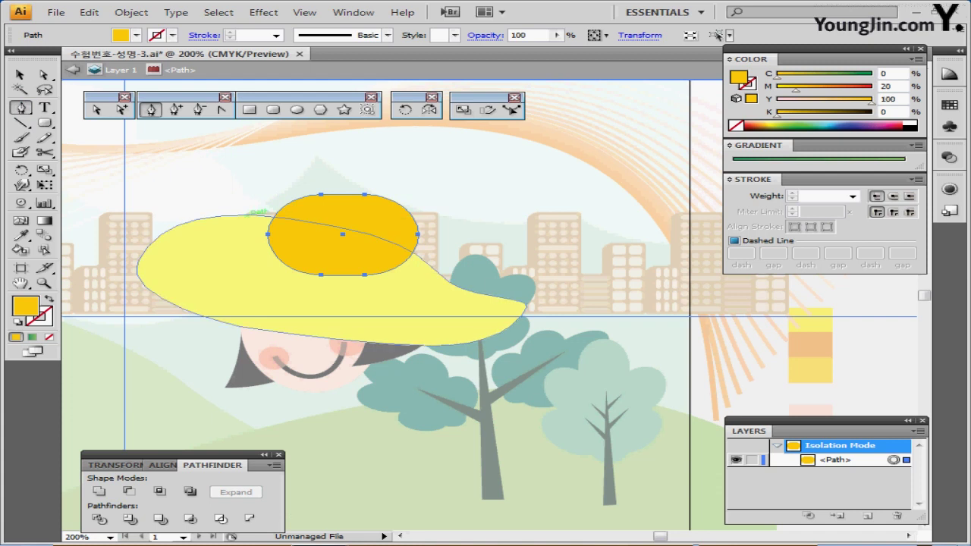
click(239, 216)
drag(448, 223, 546, 242)
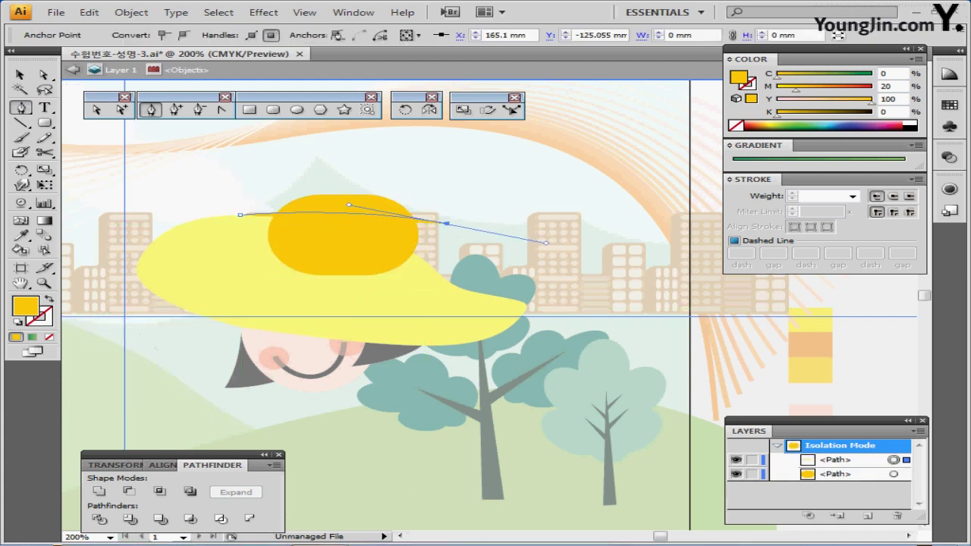
key(shift+x)
key(x)
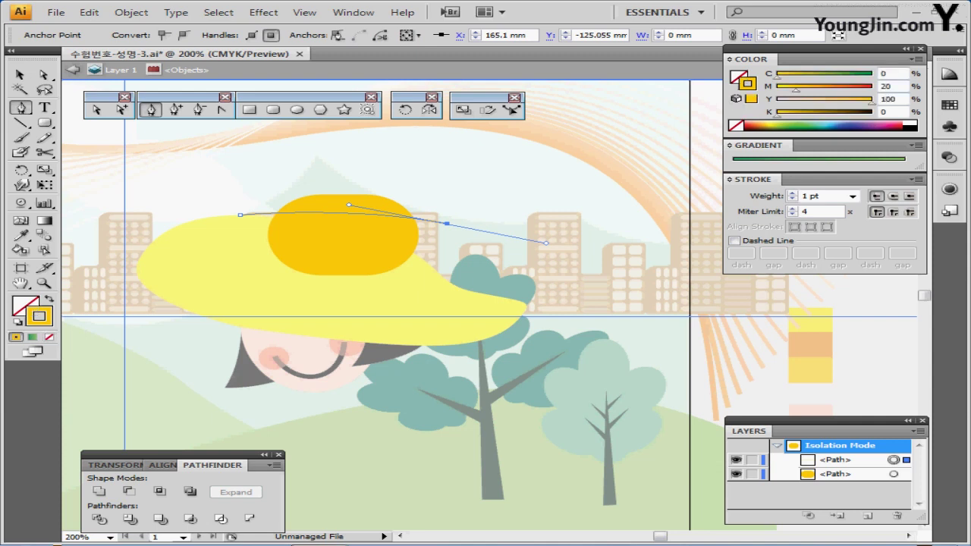
Step: Divide the crown shape along the arched path into an upper and a lower piece
click(854, 126)
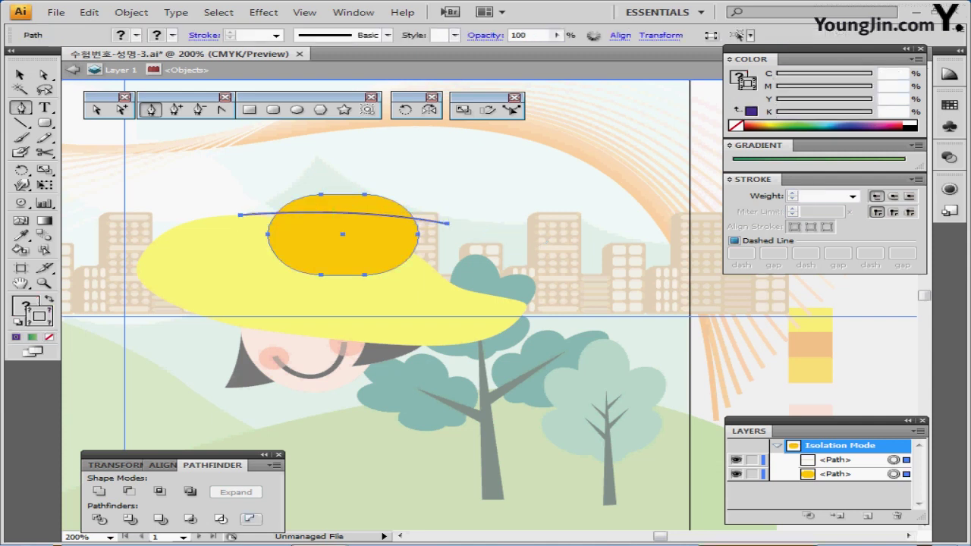
key(ctrl+g)
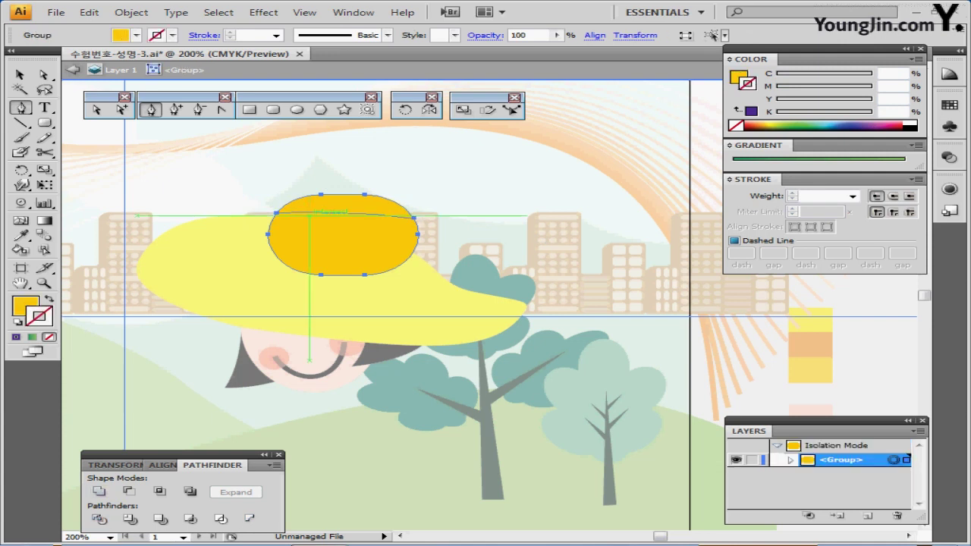
key(ctrl+shift+a)
Step: Fill the upper piece of the crown with the orange swatch colour (M 50, Y 100) and leave isolation mode
ctrl+click(345, 204)
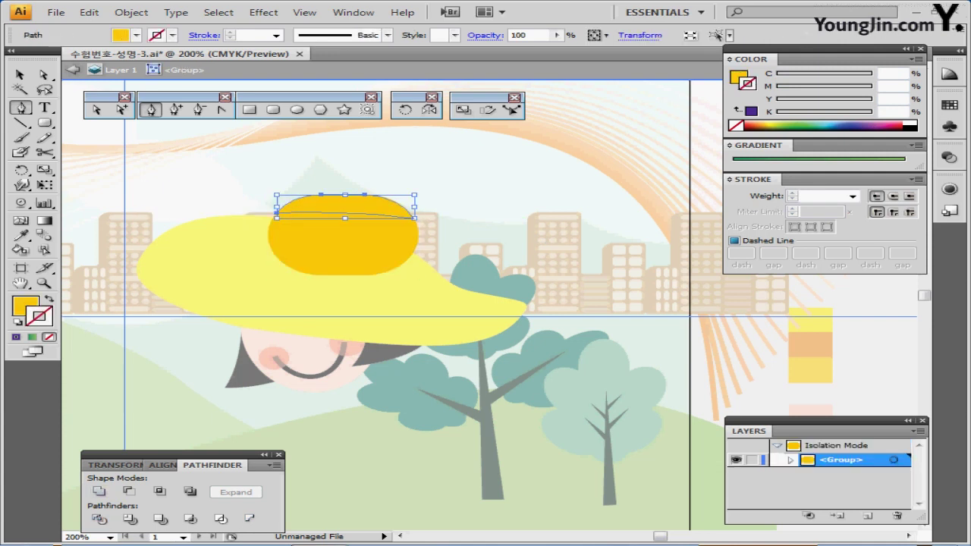
key(i)
click(813, 352)
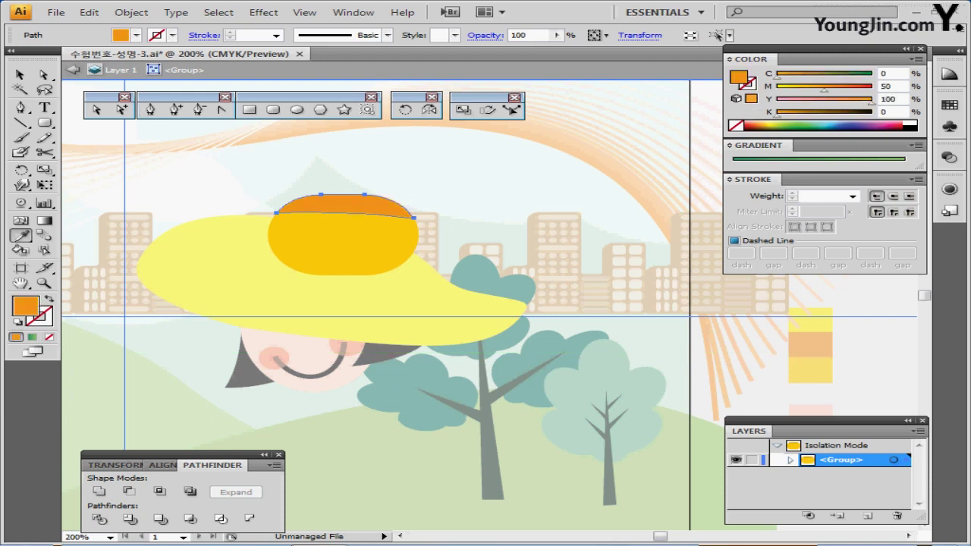
key(Escape)
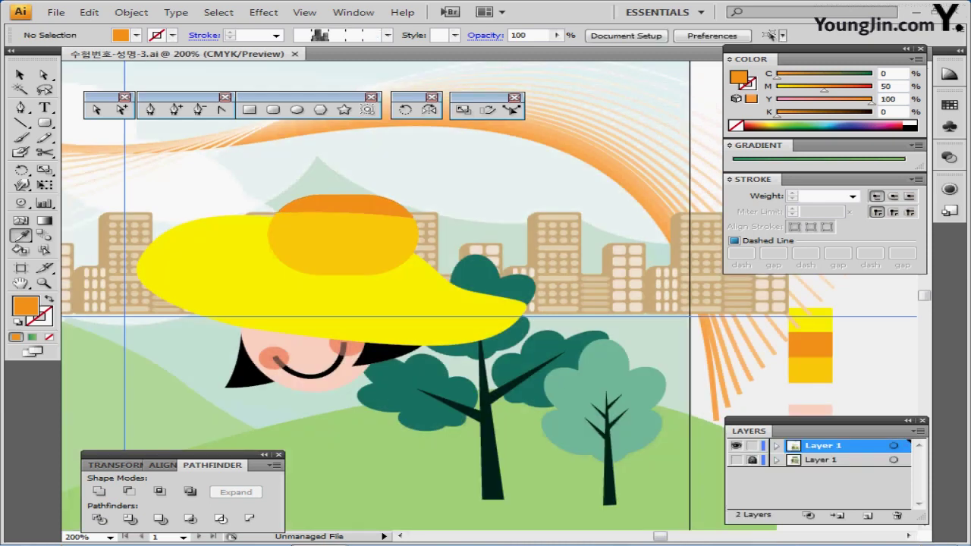
Step: Compare the crown with the reference layer, and fill its lower piece with the upper piece's orange in isolation mode
click(736, 446)
click(735, 459)
click(735, 460)
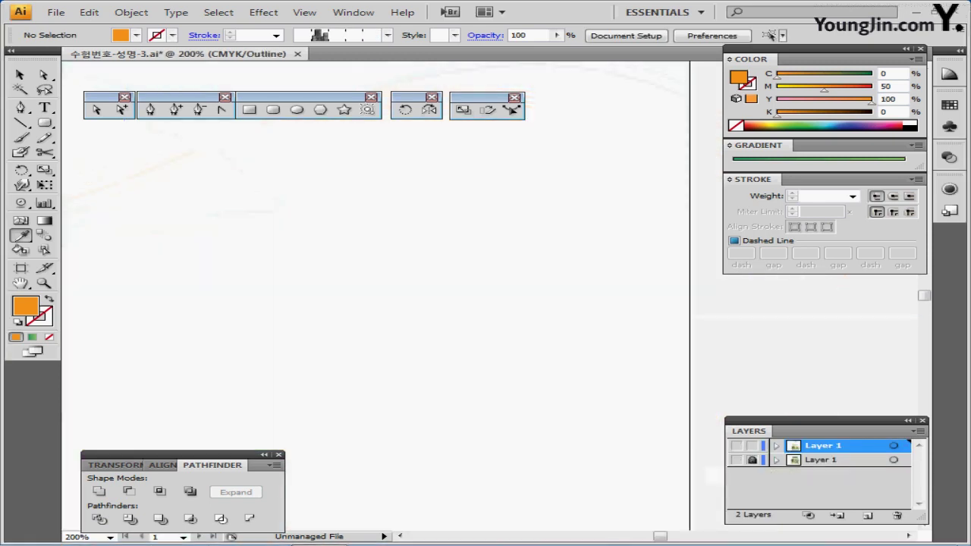
click(735, 446)
ctrl+click(364, 231)
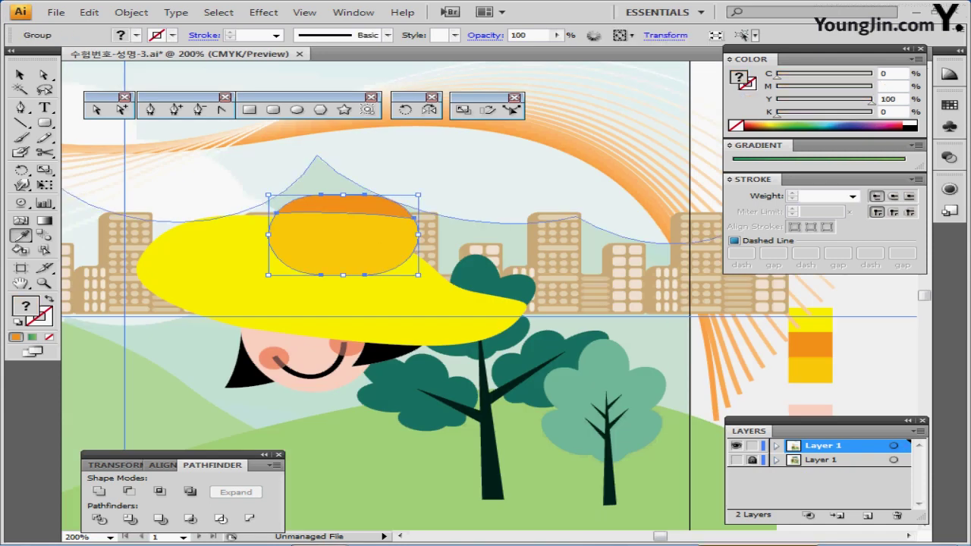
double_click(343, 235)
click(345, 205)
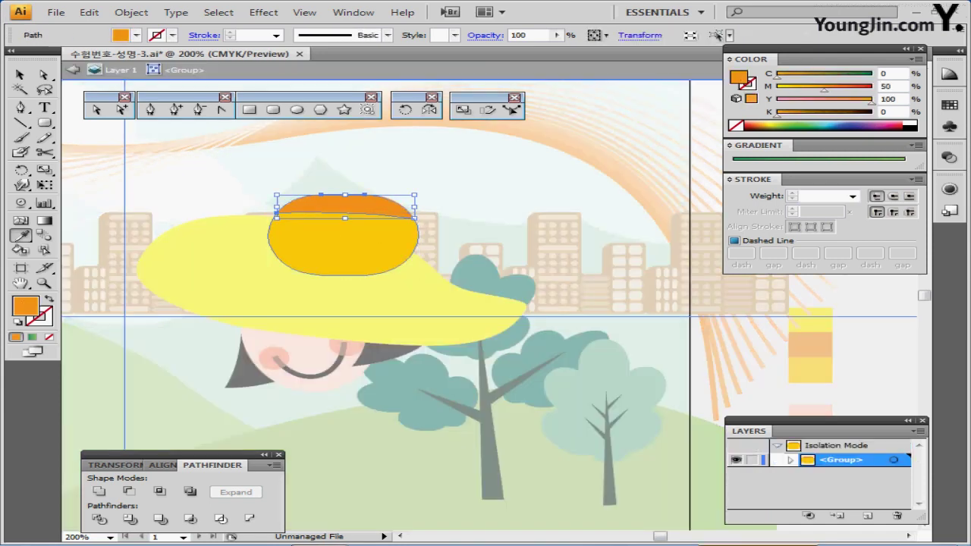
ctrl+click(343, 244)
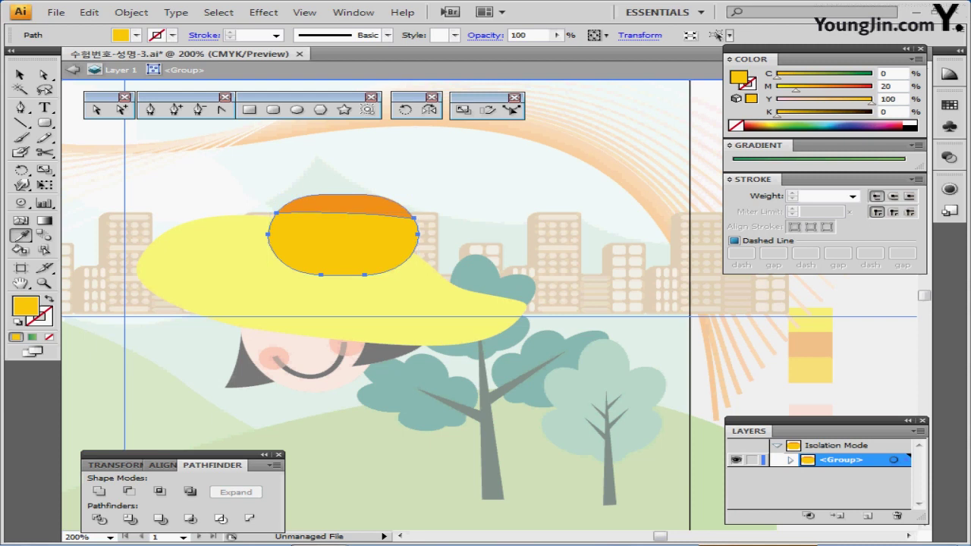
click(345, 204)
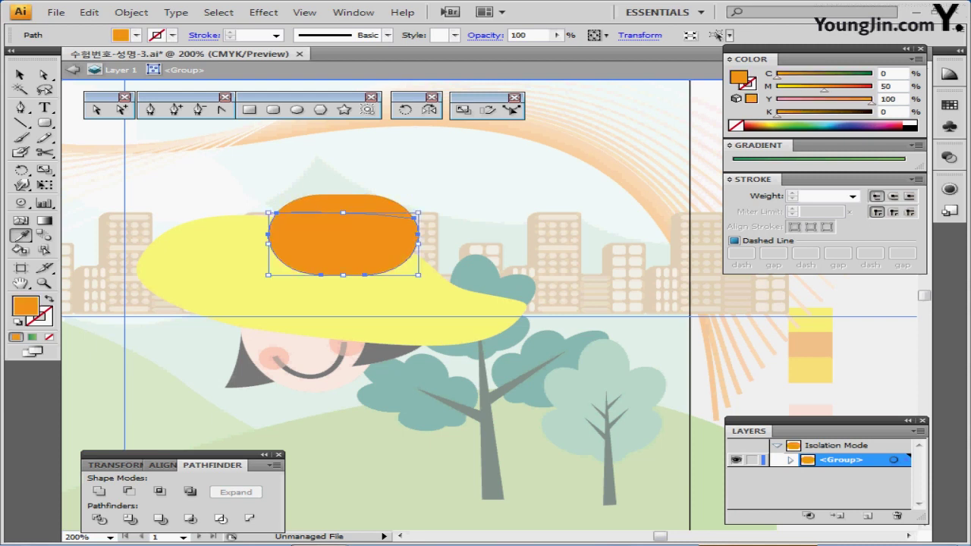
Step: Fill the upper piece of the crown with golden yellow (M 20, Y 100) and leave isolation mode
ctrl+click(356, 163)
ctrl+click(345, 205)
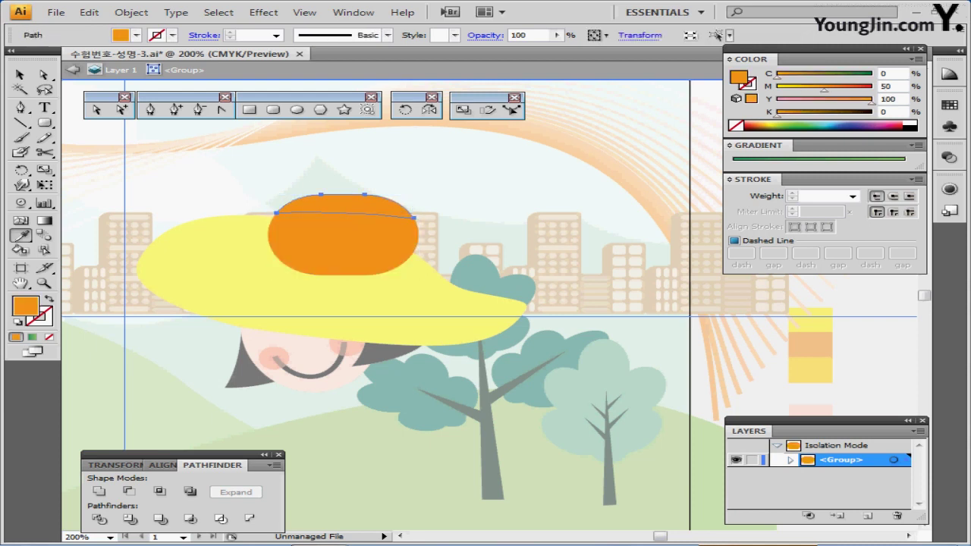
click(357, 331)
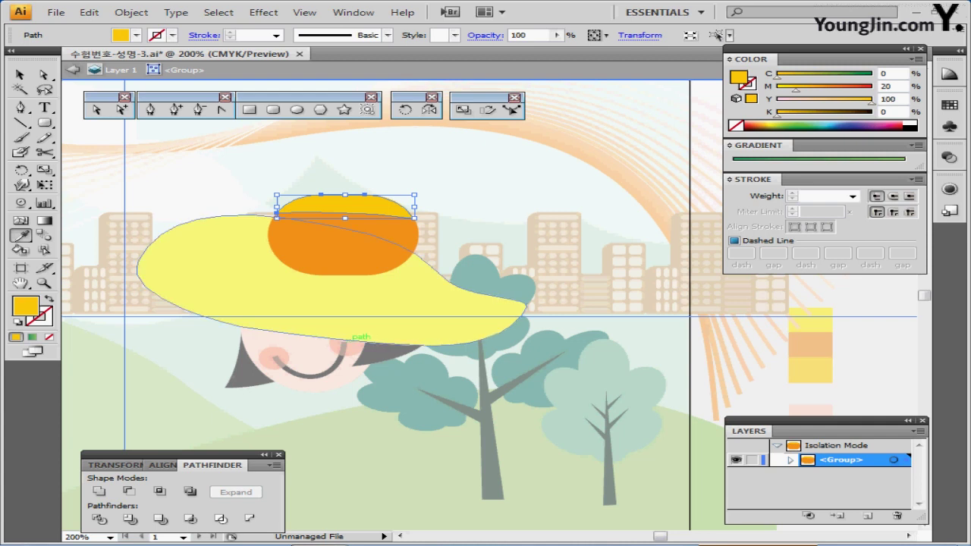
key(Escape)
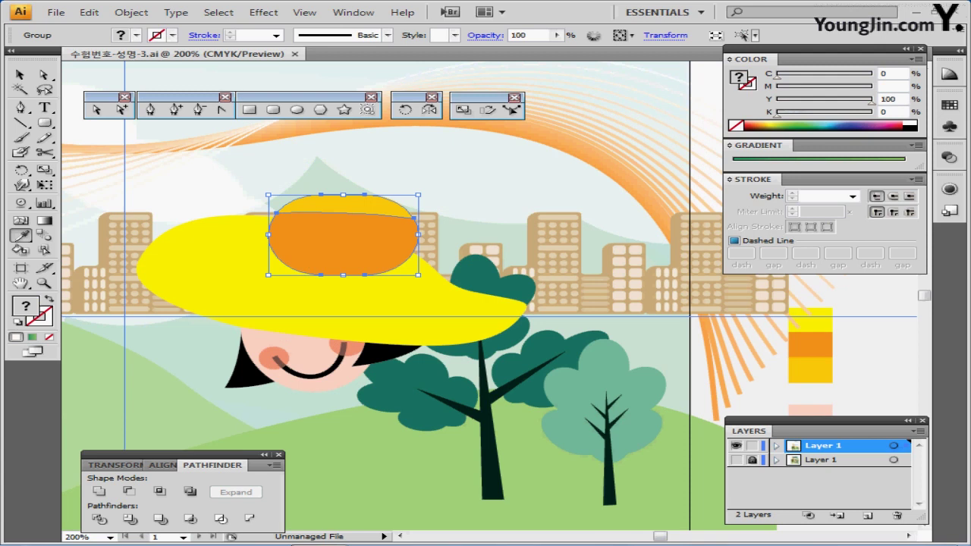
Step: Send the two-coloured crown group behind the yellow hat brim, and add the brim to the selection
key(ctrl+shift+bracketleft)
key(ctrl+bracketright)
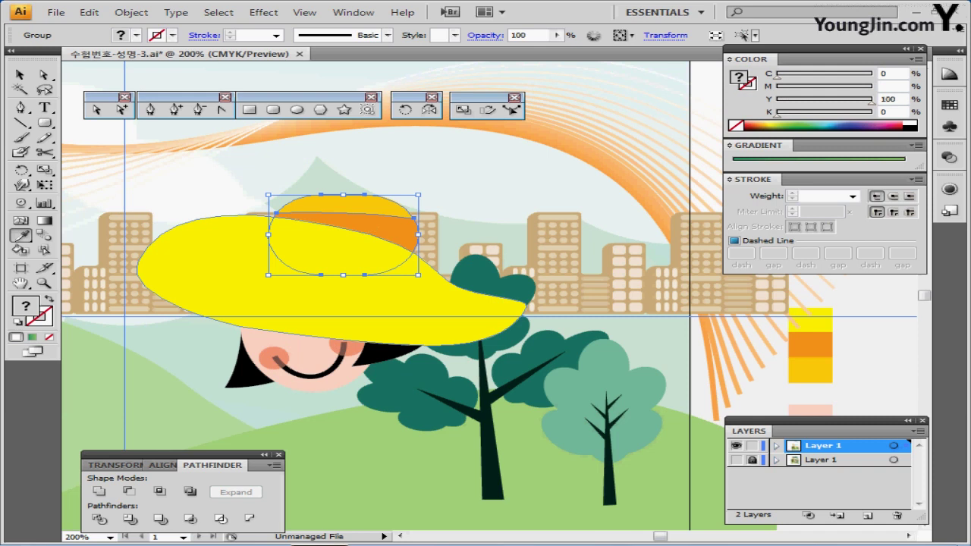
key(ctrl+shift+b)
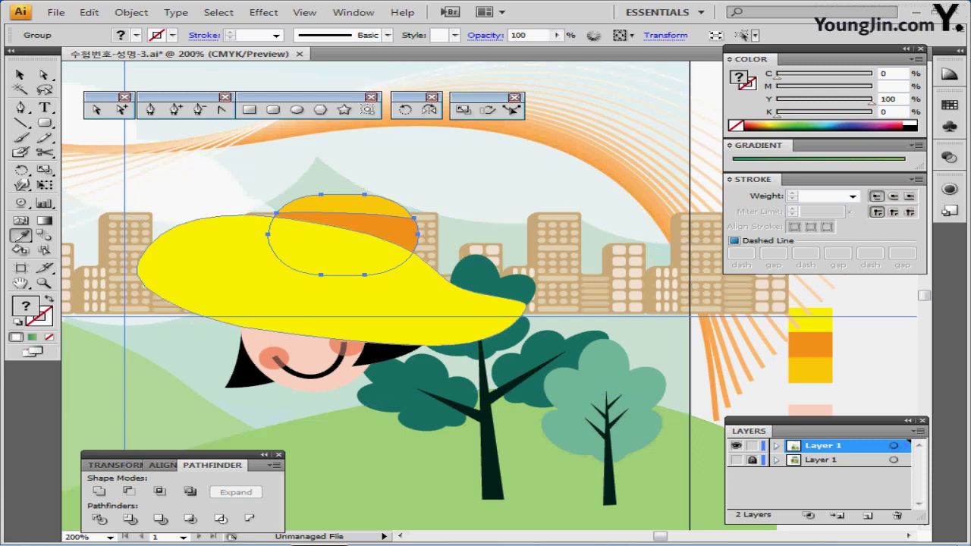
key(Caps_Lock)
key(Caps_Lock)
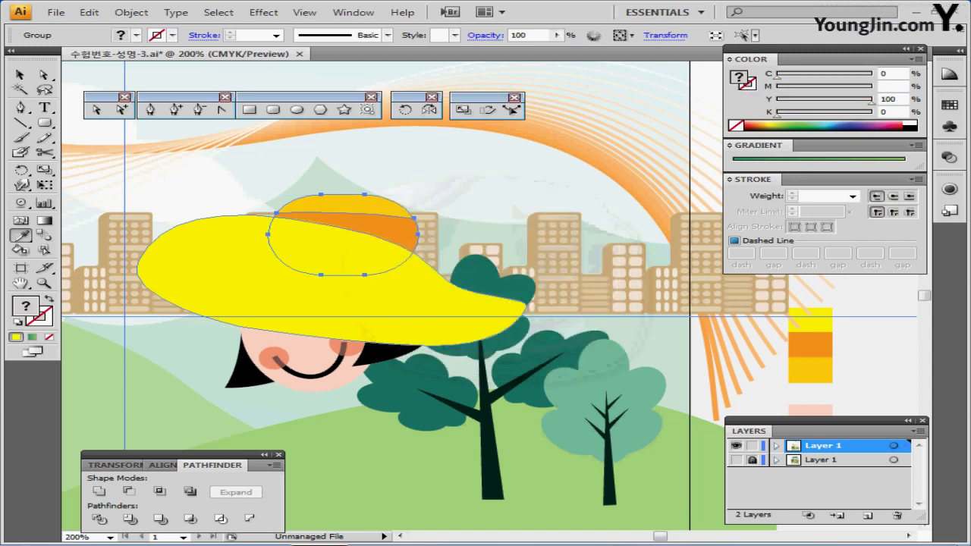
ctrl+shift+click(345, 304)
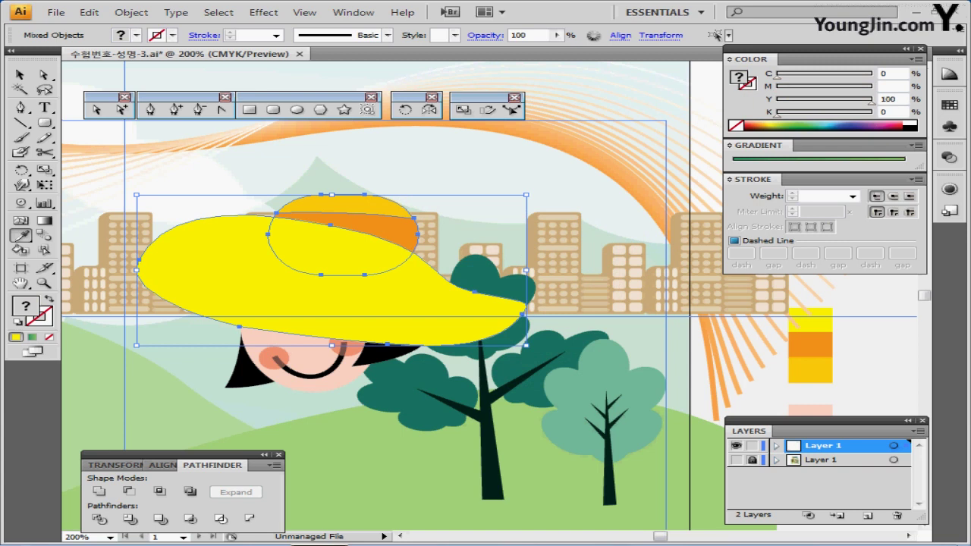
Step: Send the selected hat brim and crown backward until they lie behind the girl's hair, face and eyes
key(ctrl+bracketleft)
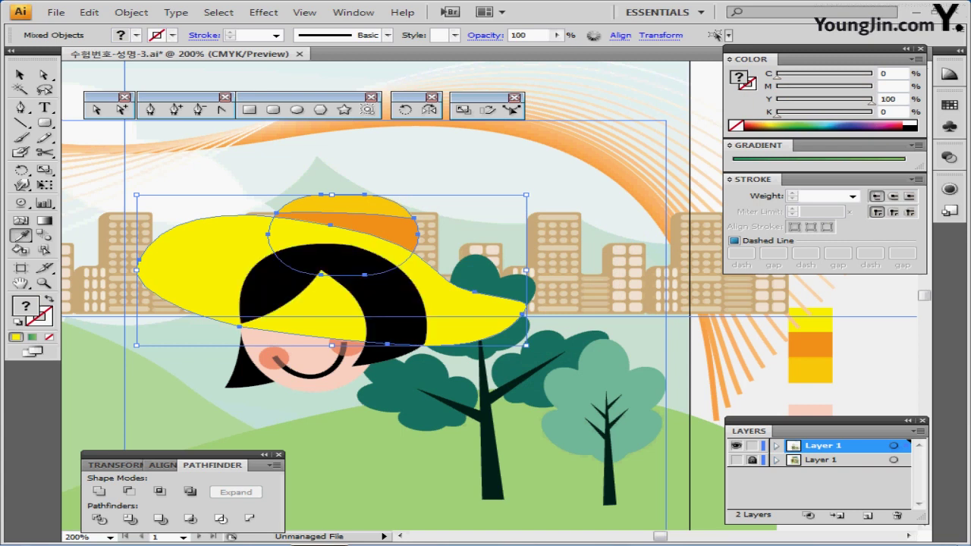
key(ctrl+bracketleft)
key(ctrl+bracketleft)
key(ctrl+bracketleft)
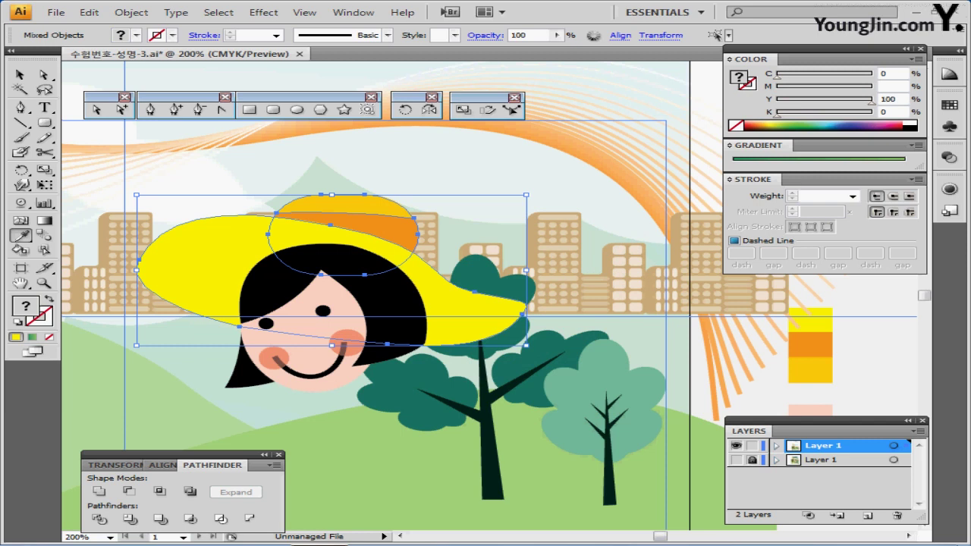
key(ctrl+shift+b)
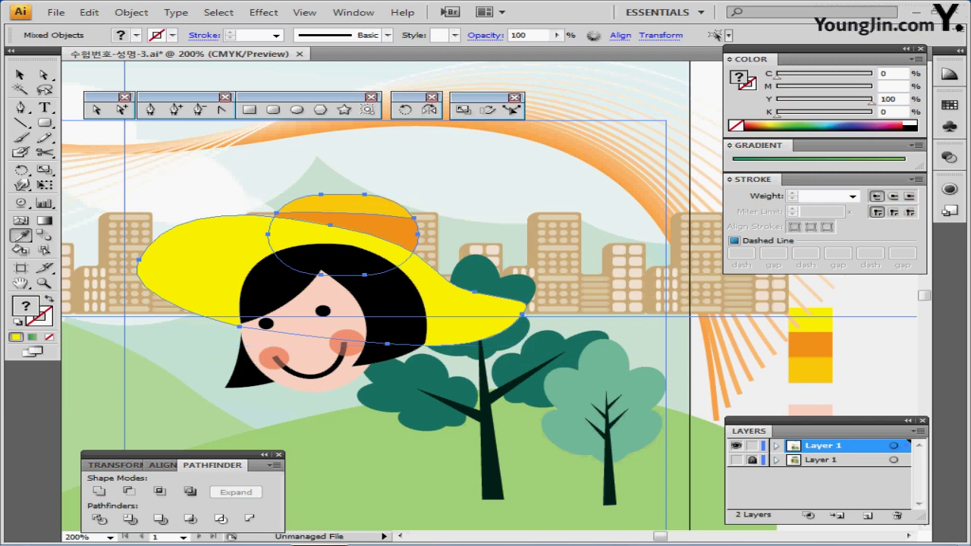
key(ctrl+shift+b)
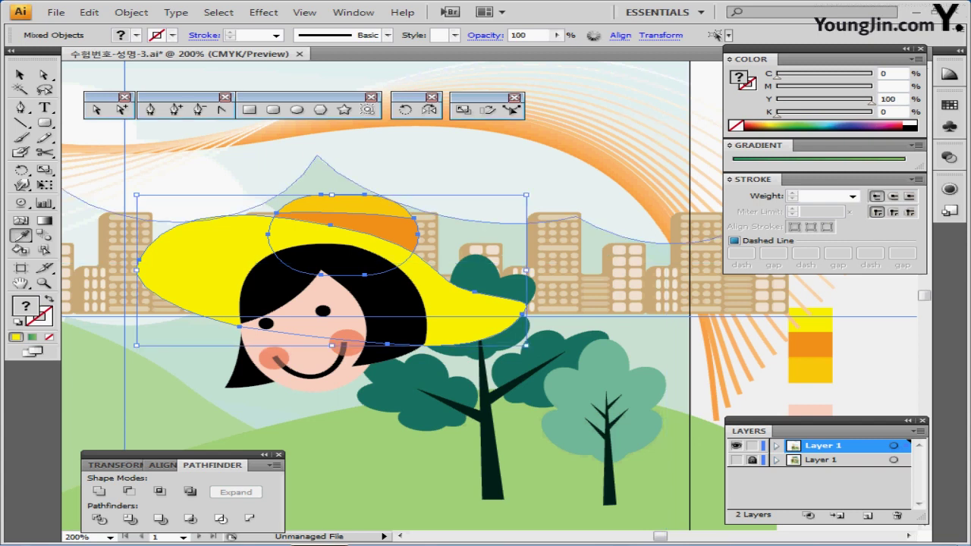
Step: Rotate the two-coloured hat crown group by -25° and save the document
ctrl+click(349, 206)
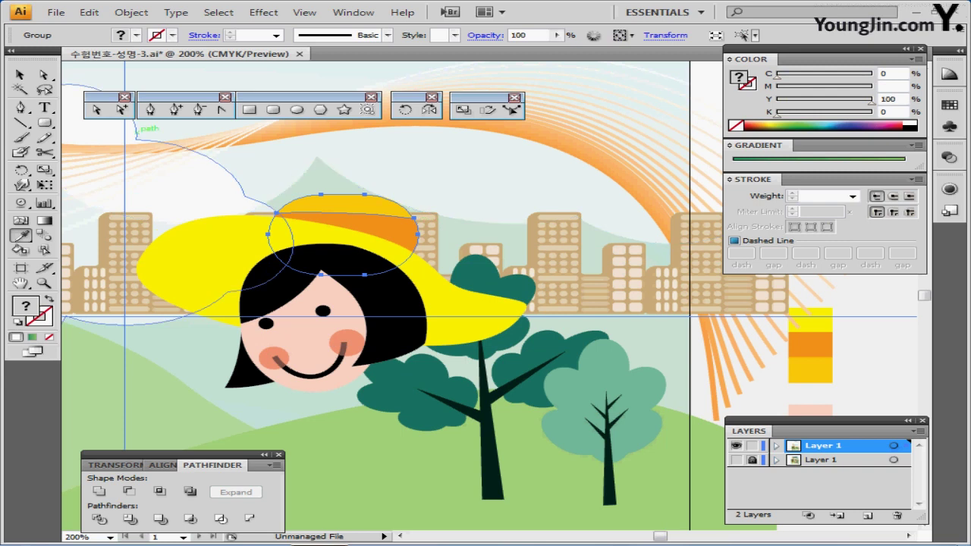
double_click(406, 110)
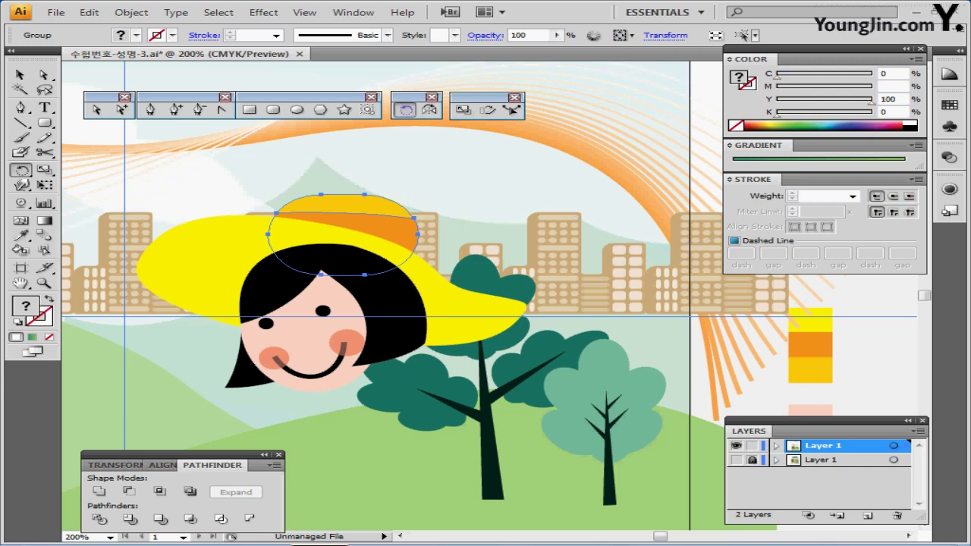
text(-25)
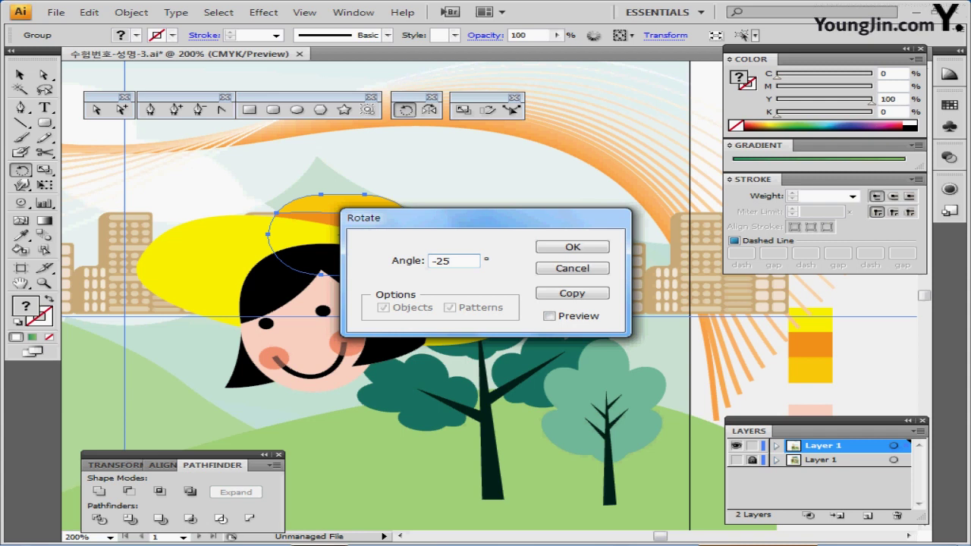
key(Return)
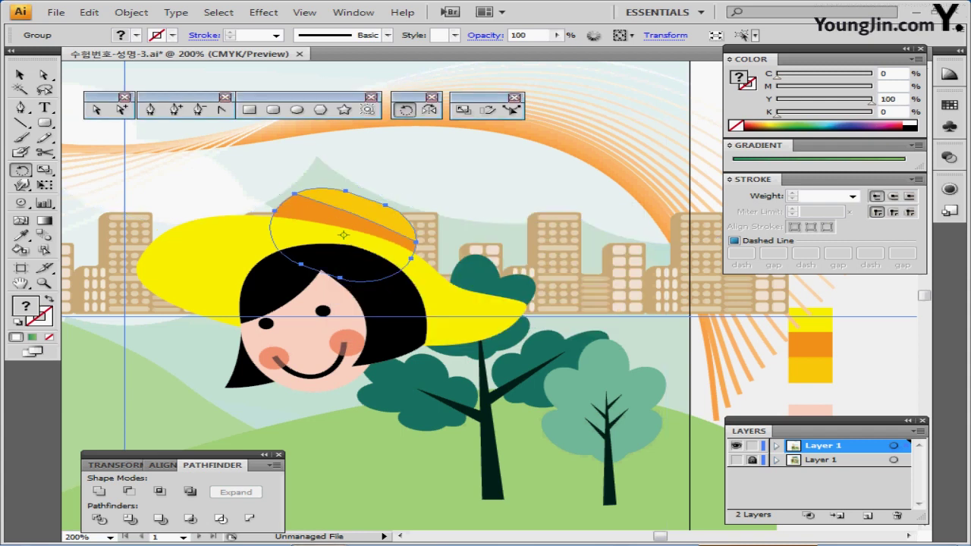
key(ctrl)
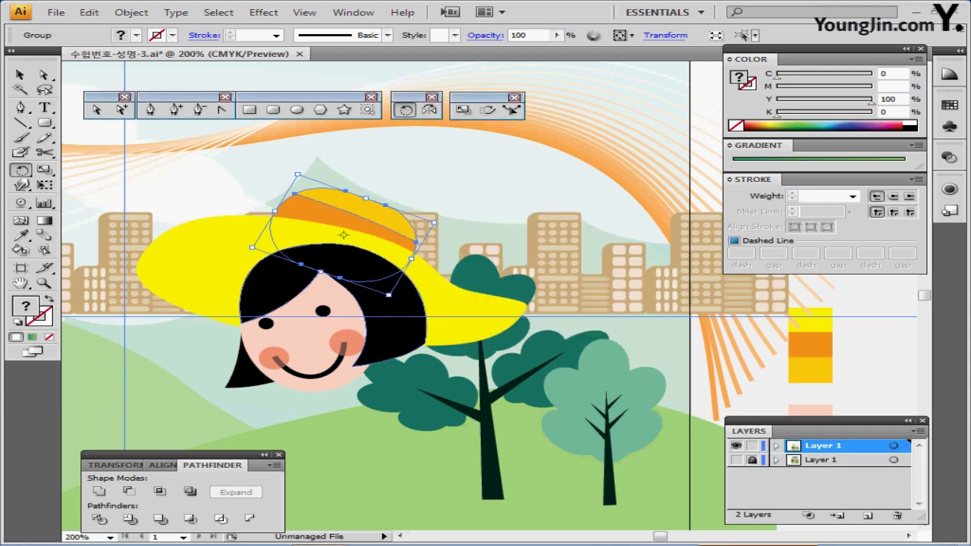
key(ctrl+s)
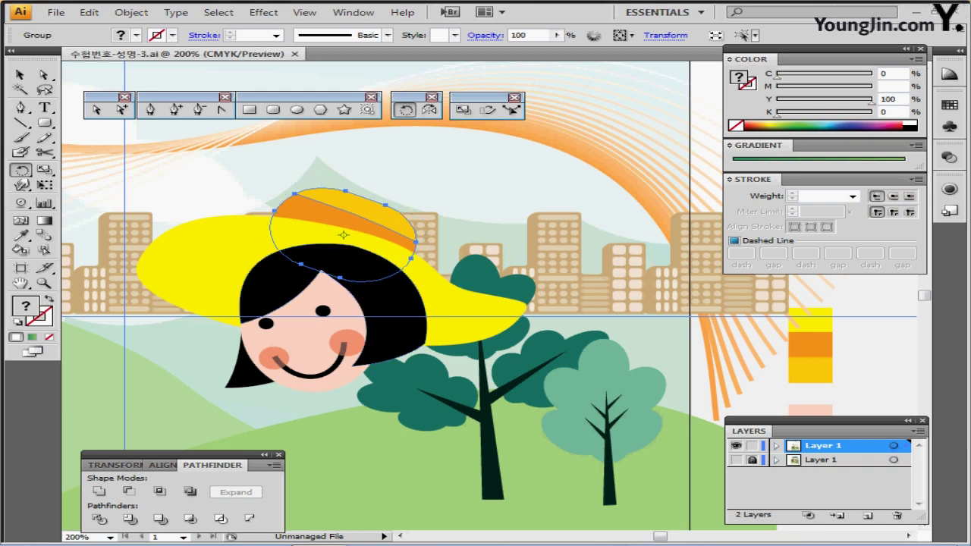
Step: Show the artwork layer in outline view over the visible reference layer, and clear the selection
drag(395, 318, 387, 226)
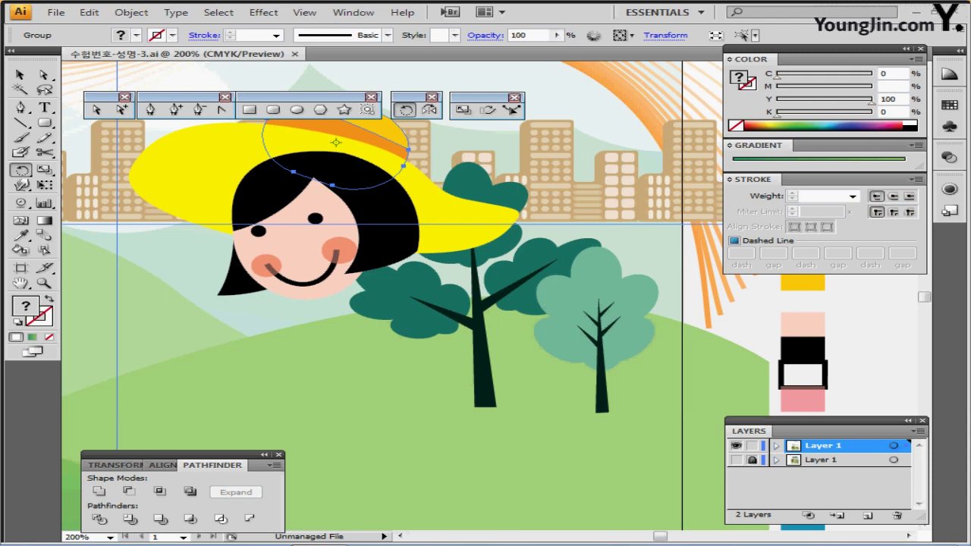
drag(616, 418, 600, 413)
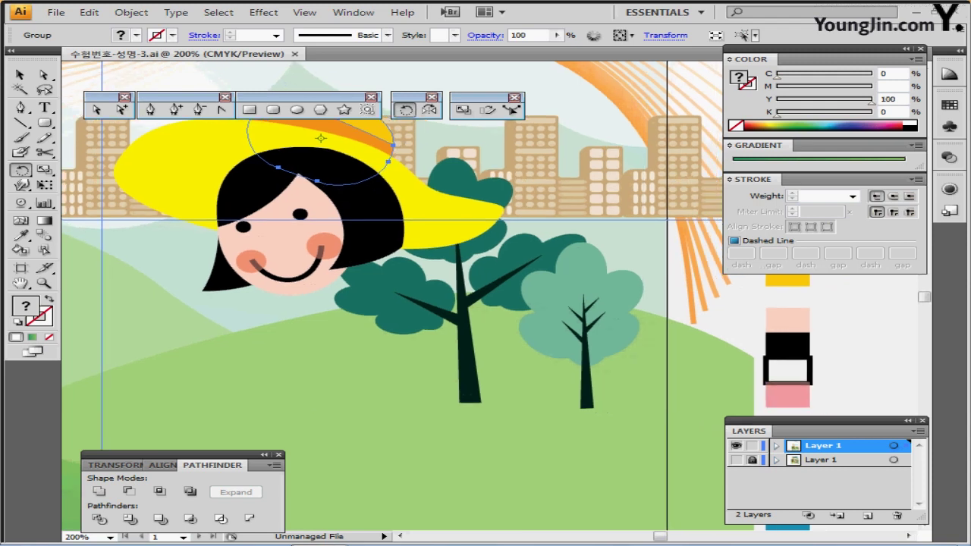
key(ctrl+y)
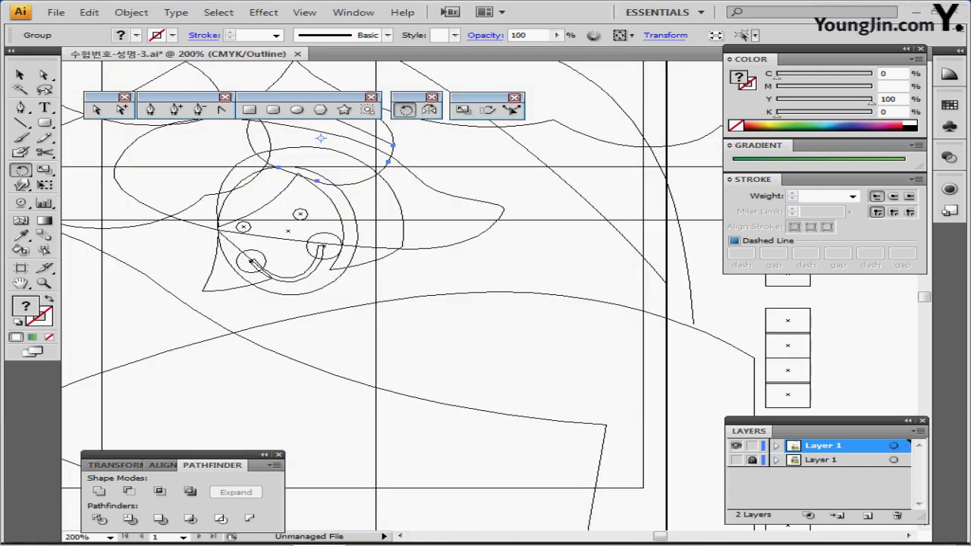
click(736, 460)
ctrl+click(372, 339)
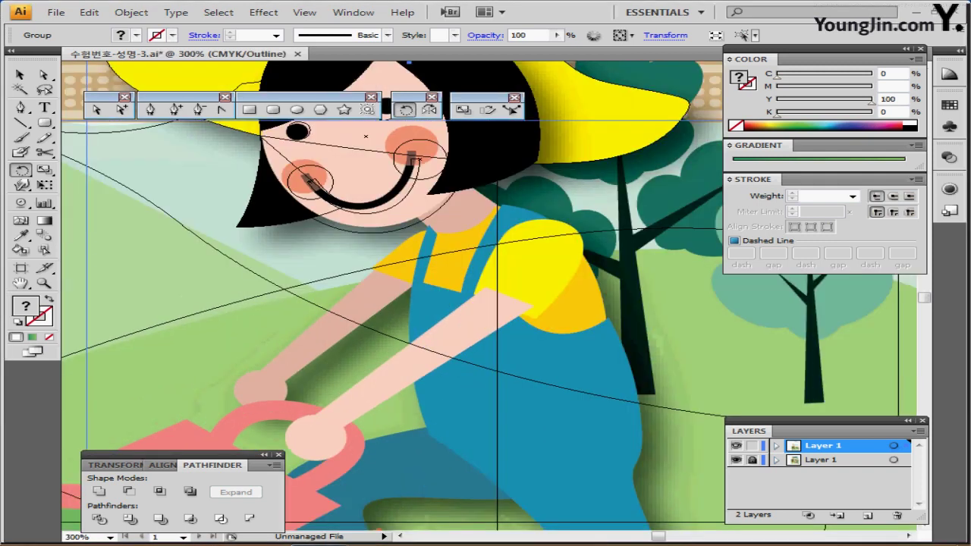
drag(372, 338, 292, 369)
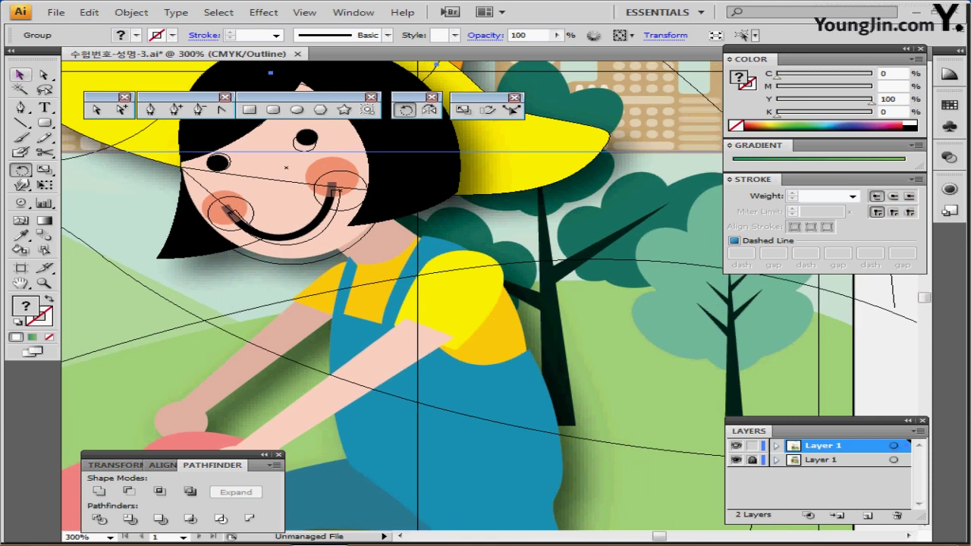
click(20, 74)
key(p)
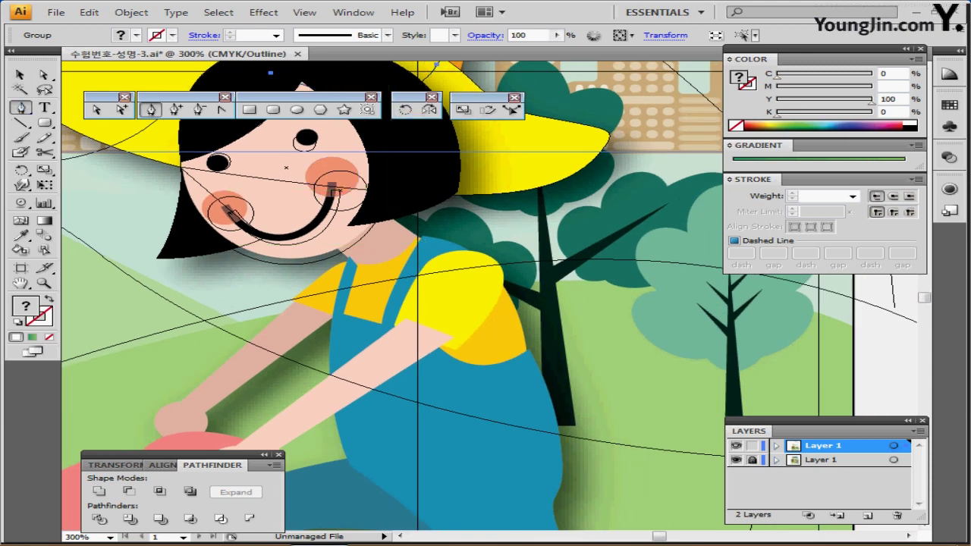
key(ctrl+shift+a)
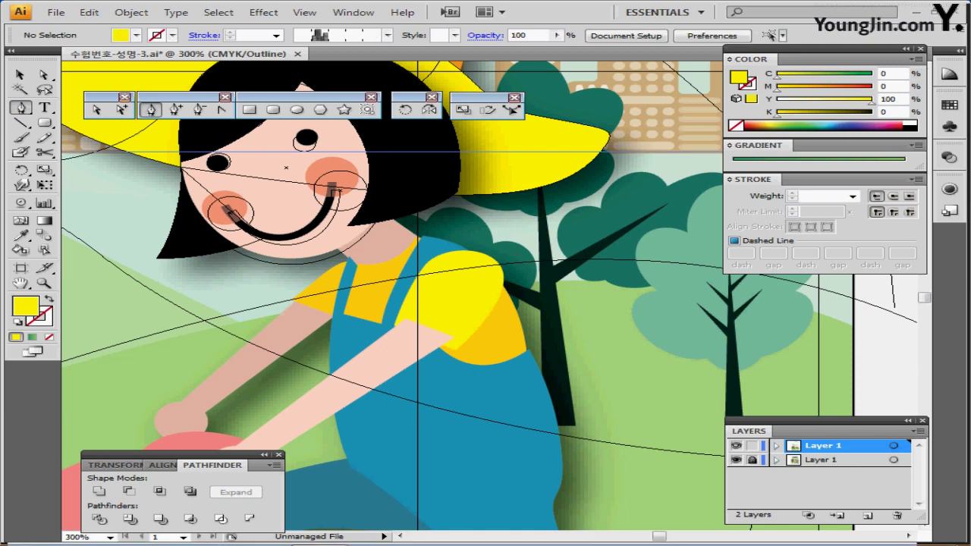
Step: Sample the darker skin tone (C 10.39, M 29.91, Y 30.01) as the fill and trace the girl's neck as a closed Pen tool shape
key(i)
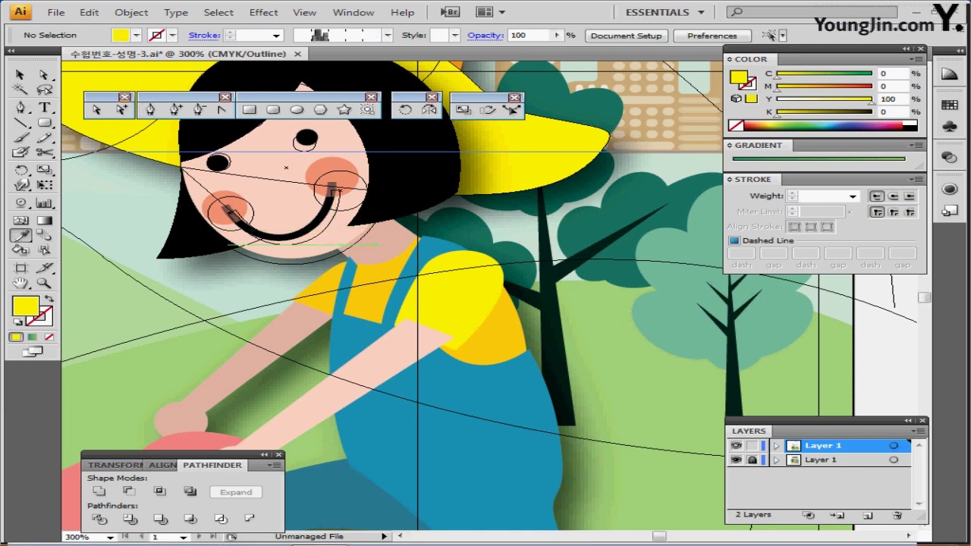
click(286, 167)
key(p)
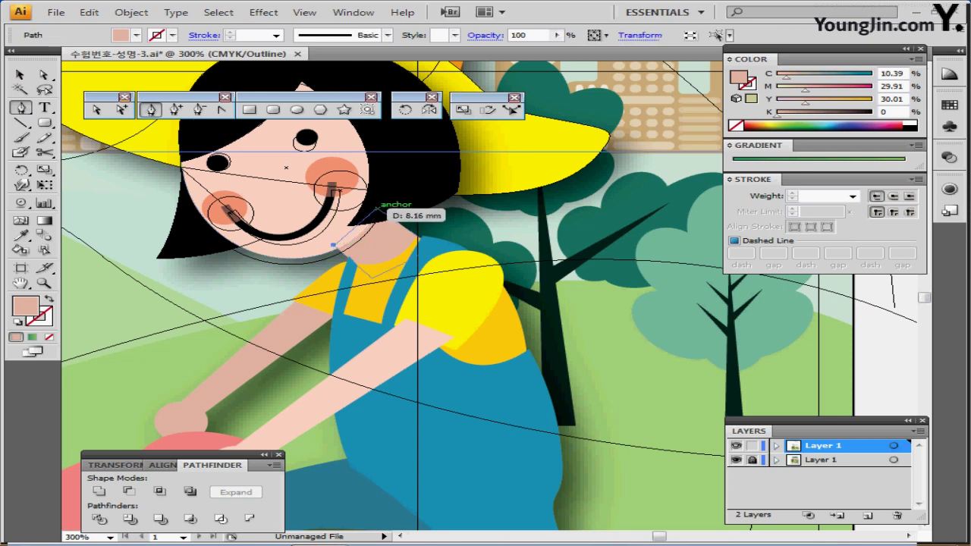
click(377, 207)
drag(424, 239, 339, 284)
click(371, 277)
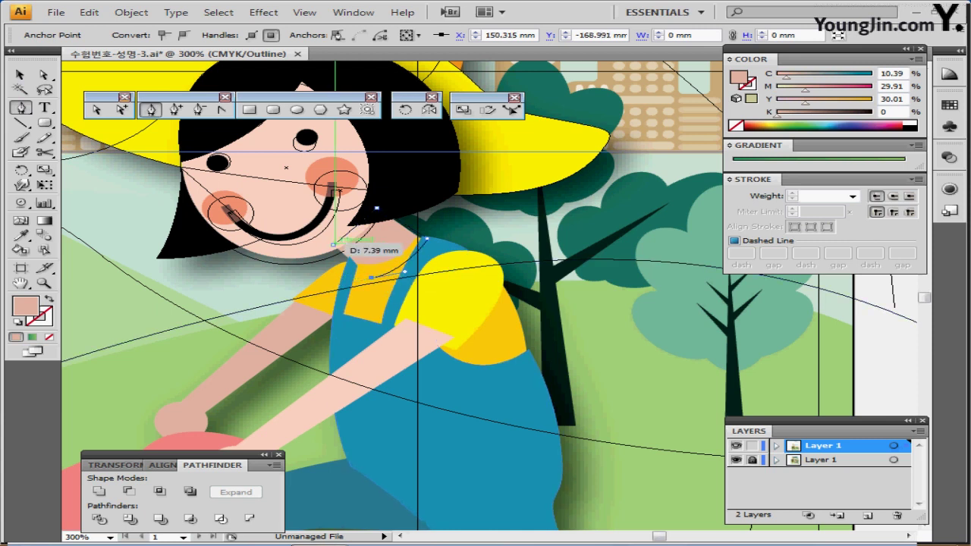
click(333, 245)
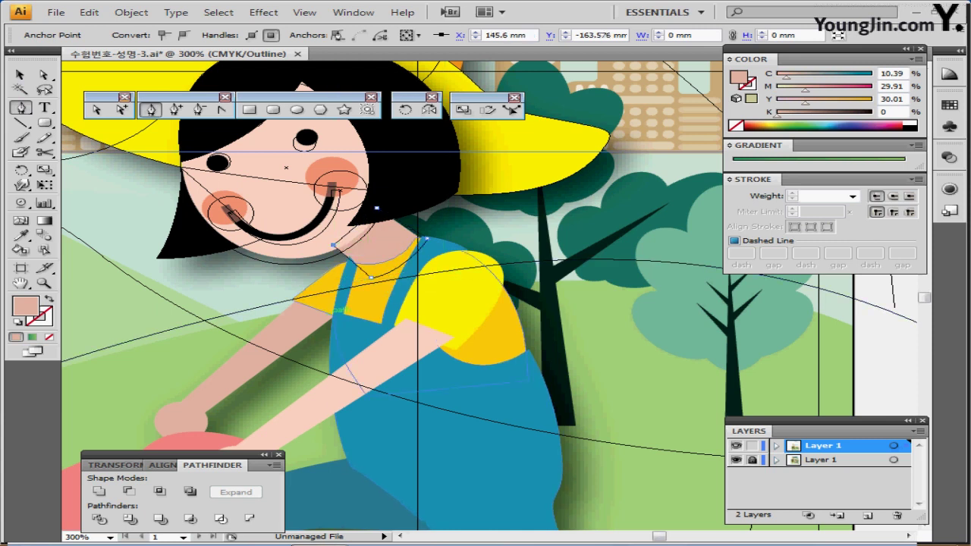
Step: Trace the girl's shirt with the Pen tool as a closed shape along the neckline, shoulder, back and lower edge of the reference
click(292, 302)
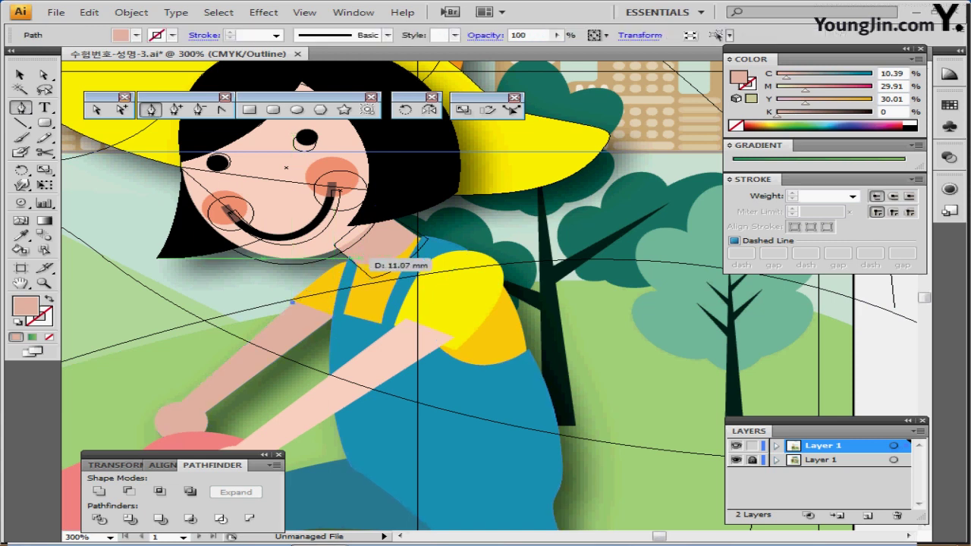
drag(358, 258, 390, 259)
key(ctrl+z)
click(347, 257)
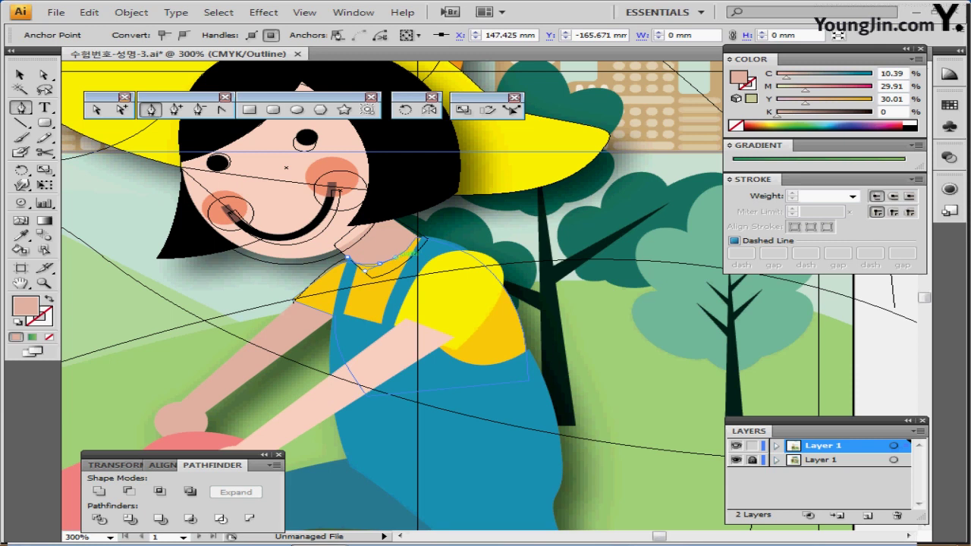
drag(419, 239, 534, 315)
drag(541, 373, 332, 315)
click(528, 350)
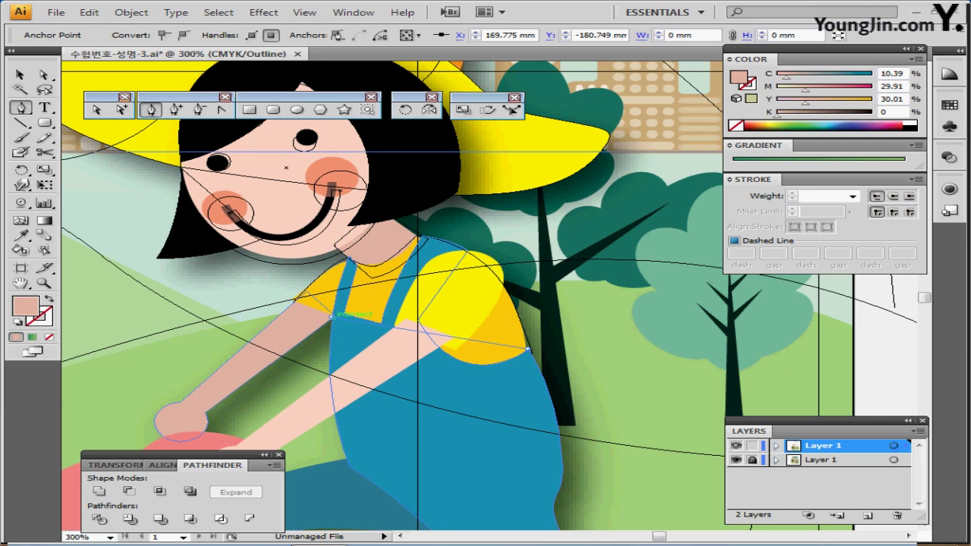
click(332, 316)
key(ctrl+z)
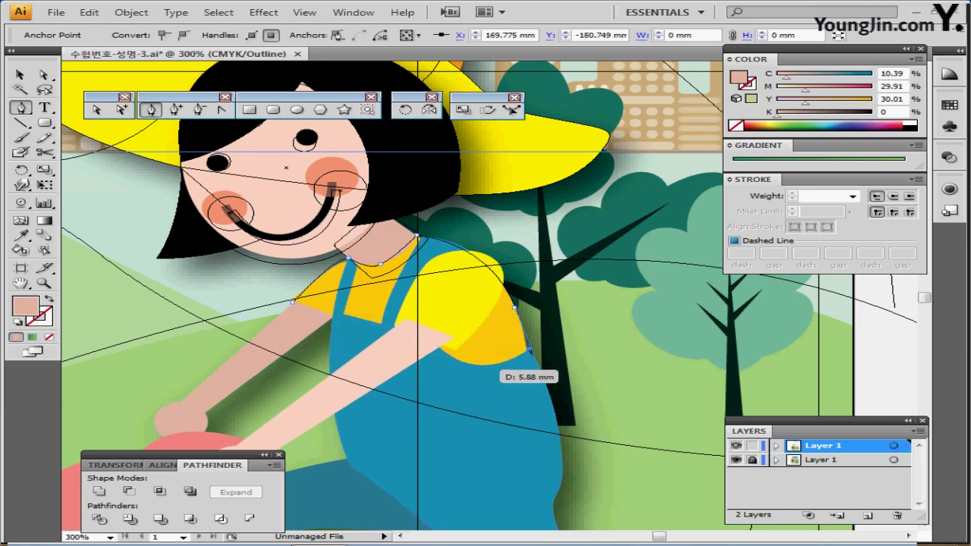
drag(493, 368, 489, 368)
drag(432, 347, 294, 301)
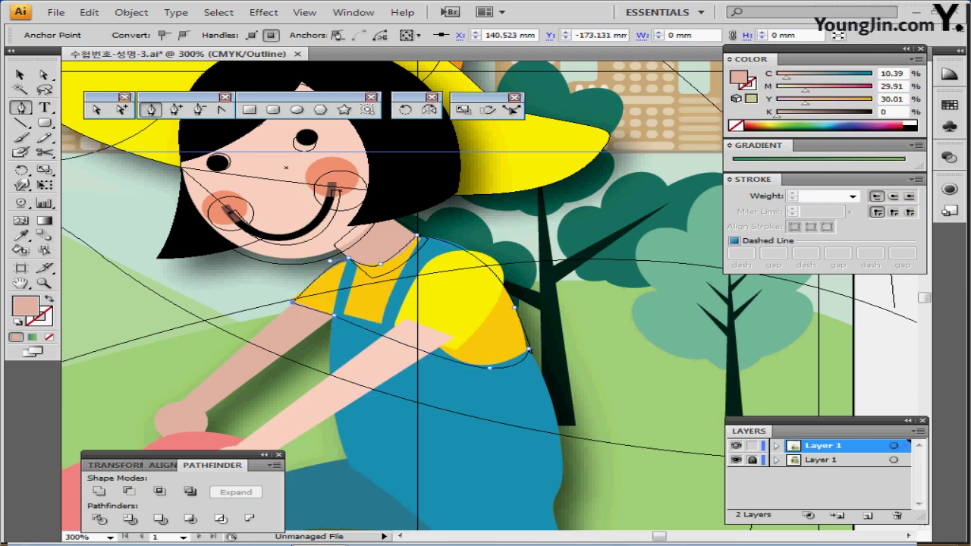
key(ctrl)
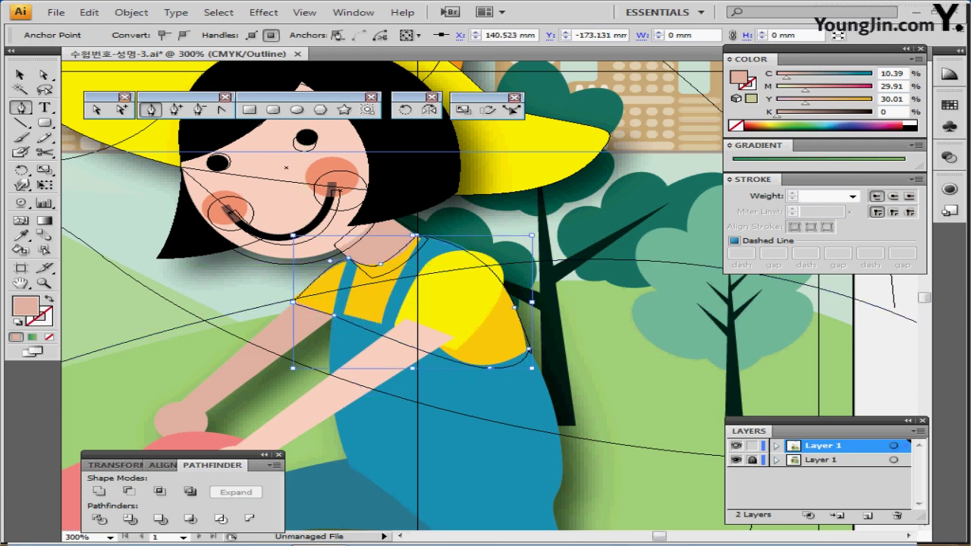
Step: Return to preview and fill the shirt shape with the golden yellow of its colour swatch (M 20, Y 100)
key(ctrl+y)
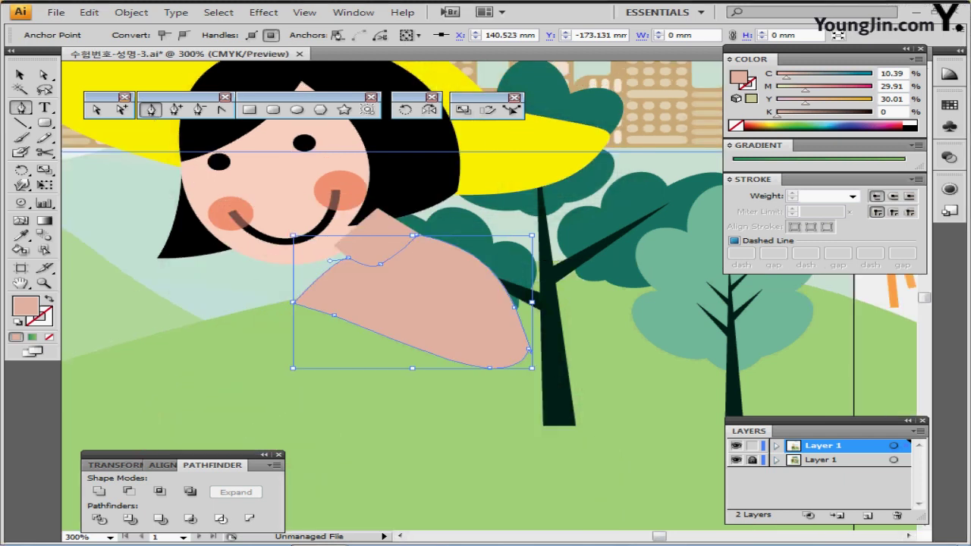
ctrl+alt+click(615, 405)
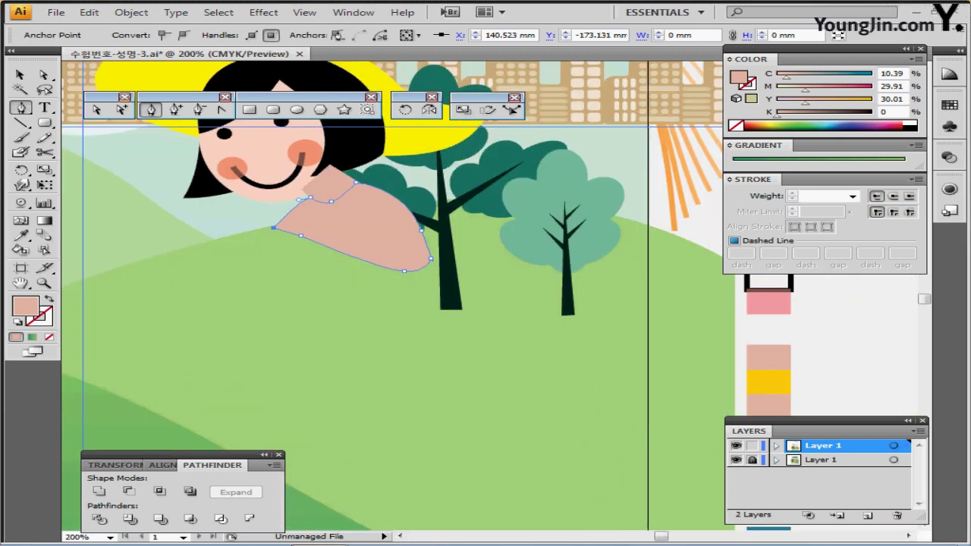
drag(615, 405, 540, 457)
key(i)
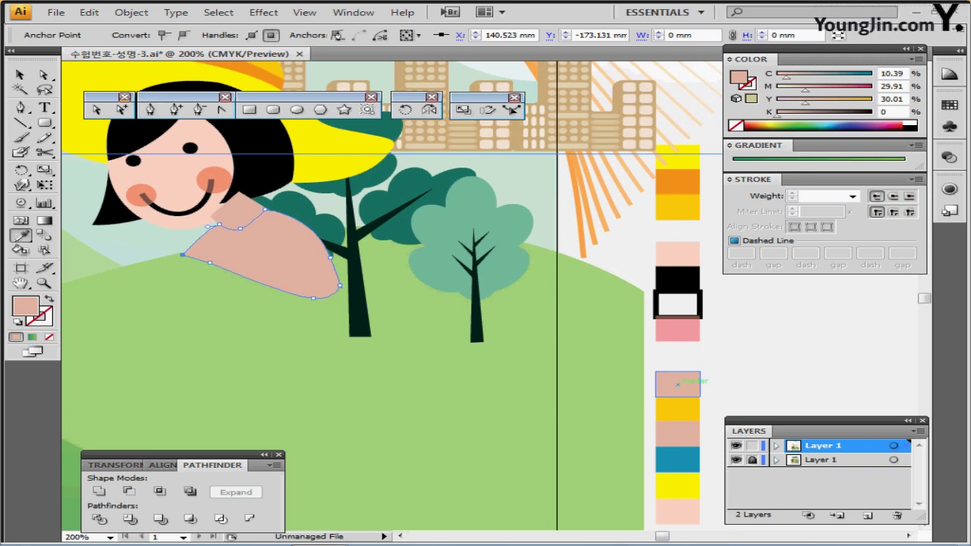
click(677, 409)
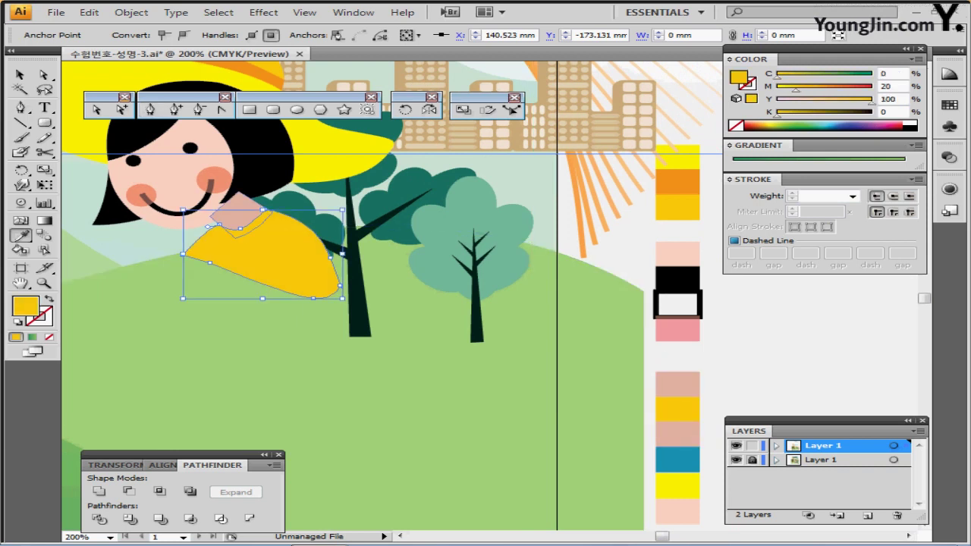
Step: Save the document, show the artwork layer as outlines over the reference, and clear the neck and shirt selection
ctrl+shift+click(239, 210)
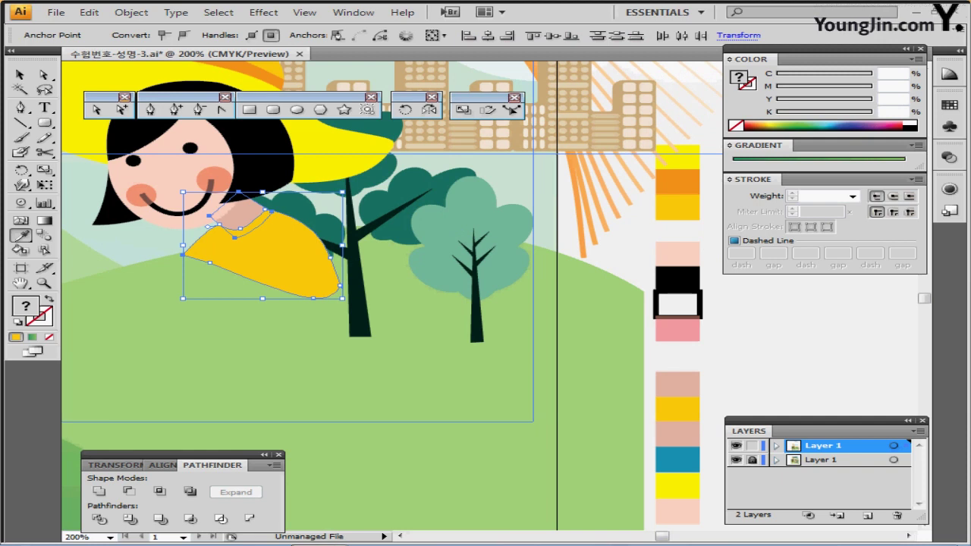
key(ctrl+s)
drag(214, 335, 348, 312)
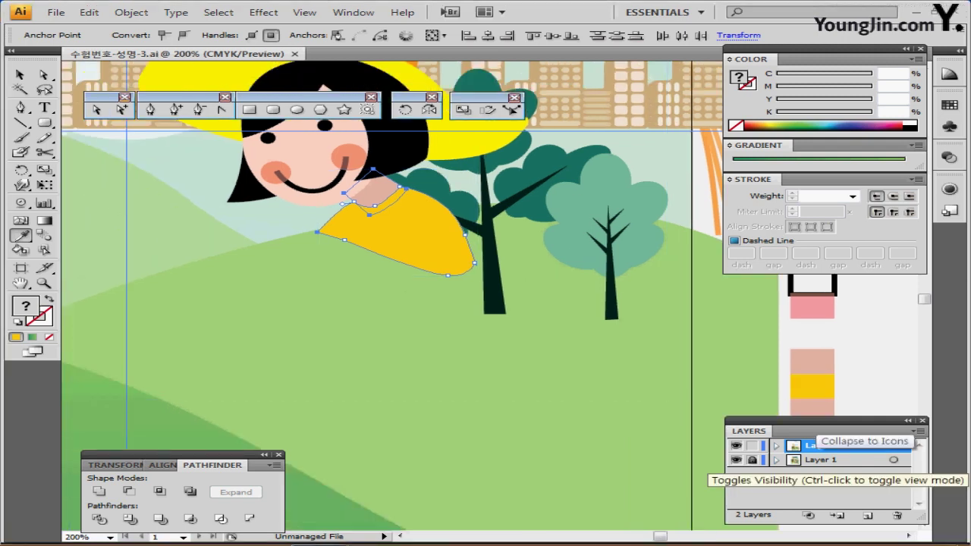
ctrl+click(736, 446)
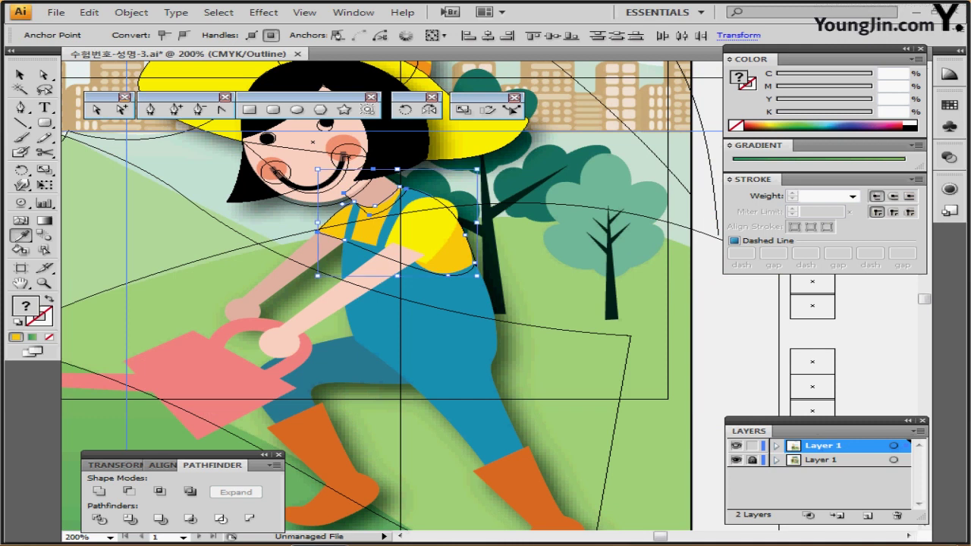
key(ctrl+shift+a)
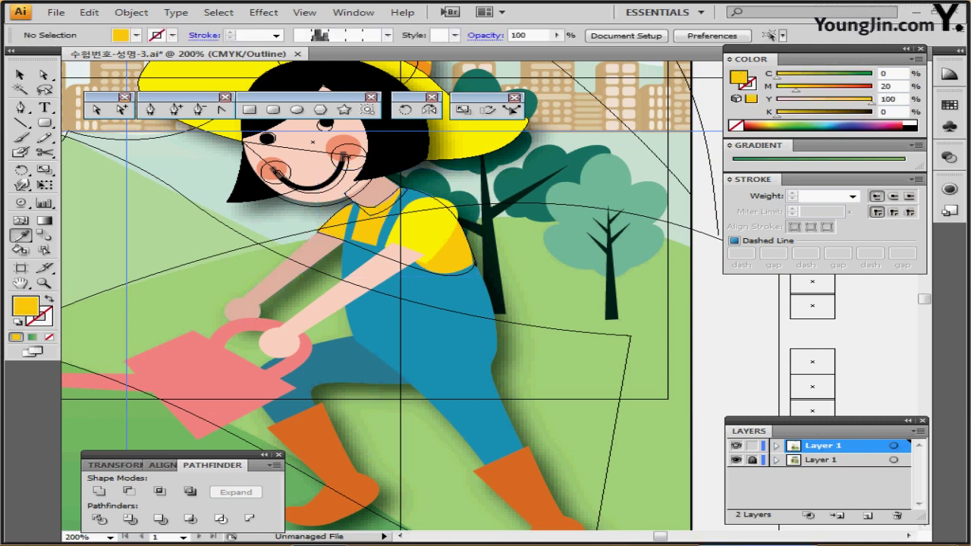
Step: Sample the neck's darker skin tone (C 10.39, M 29.91, Y 30.01) and trace the girl's rear arm as a closed Pen tool shape
click(382, 193)
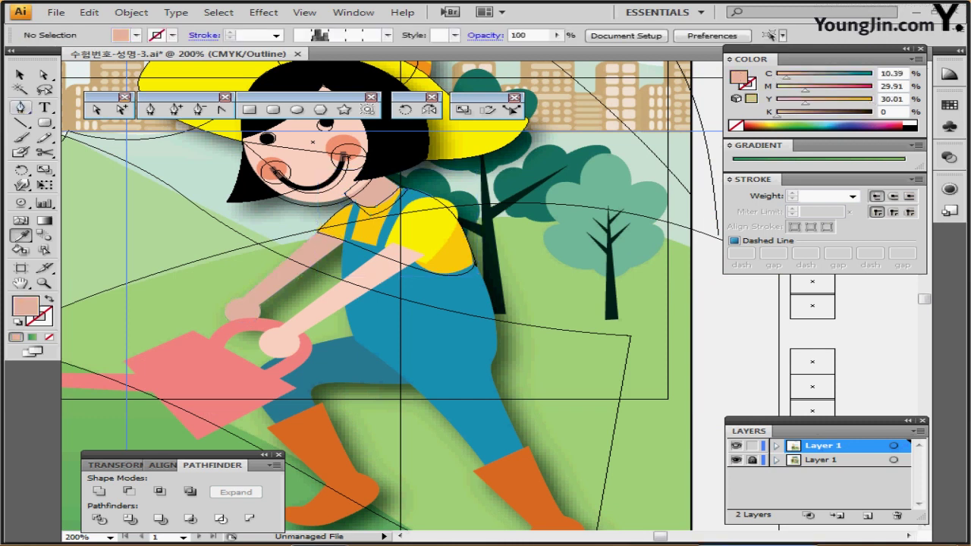
click(21, 108)
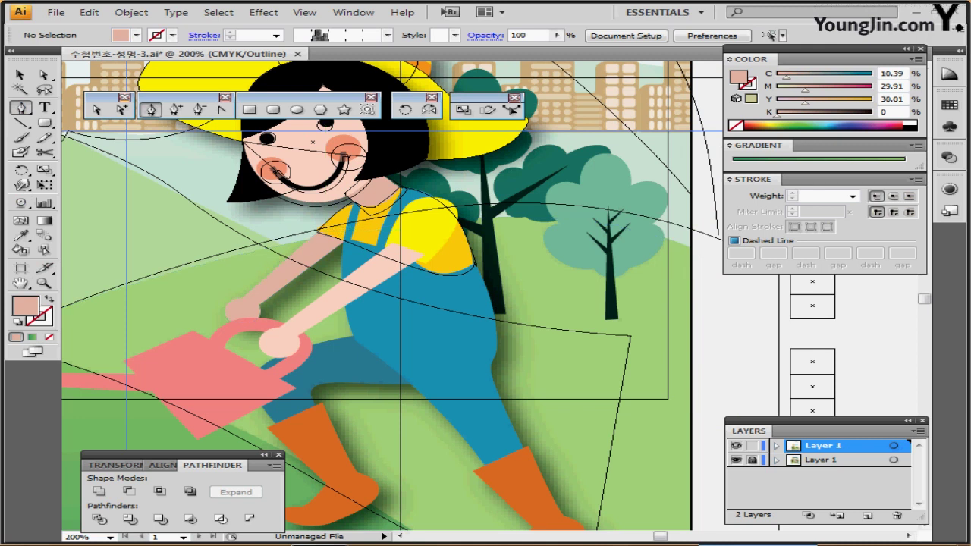
click(321, 228)
click(234, 299)
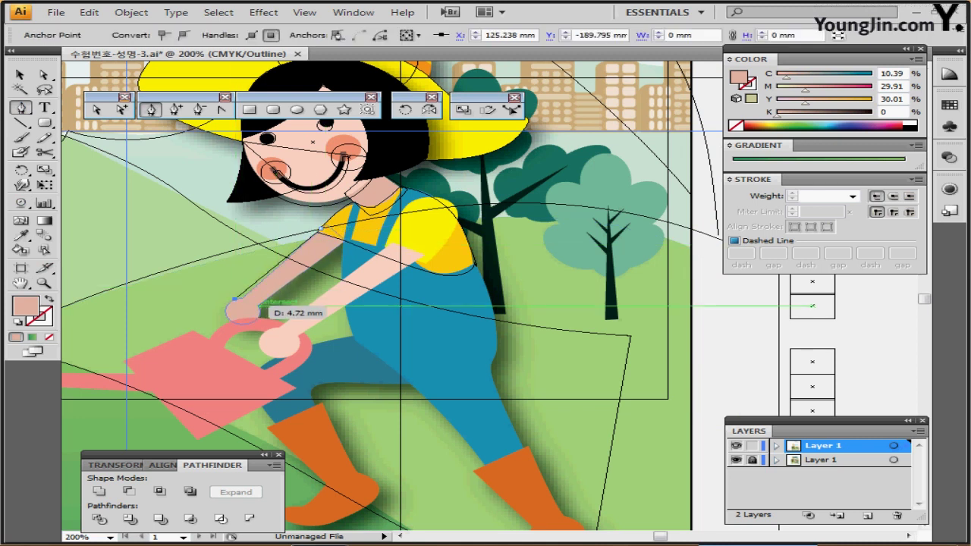
drag(254, 307, 350, 234)
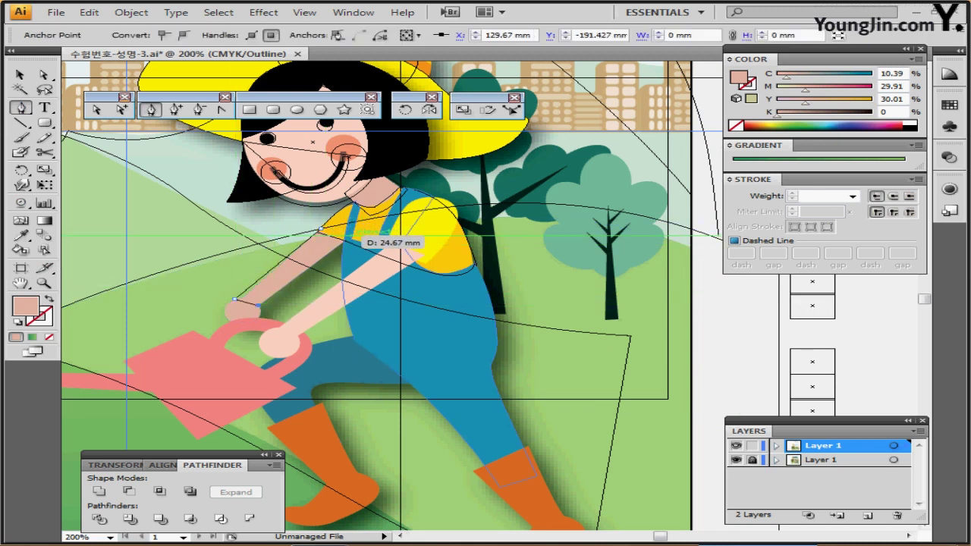
click(351, 236)
click(321, 228)
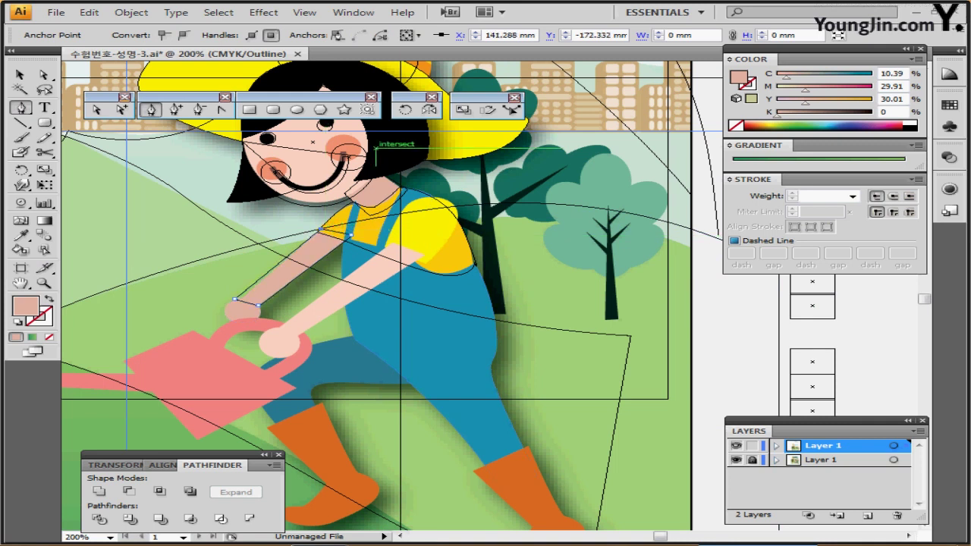
Step: Draw an ellipse for the hand at the end of the rear arm and nudge it onto the reference
click(297, 109)
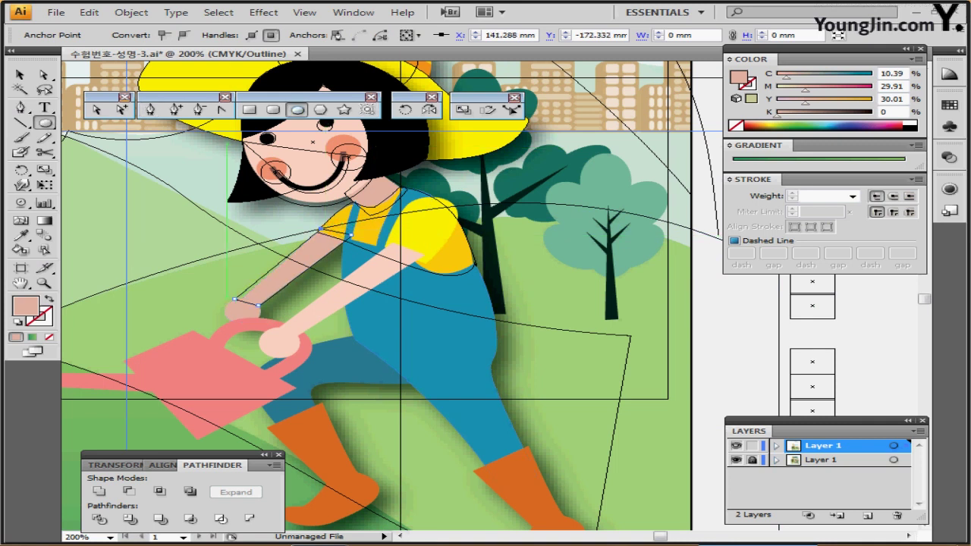
drag(228, 302, 261, 326)
key(Left)
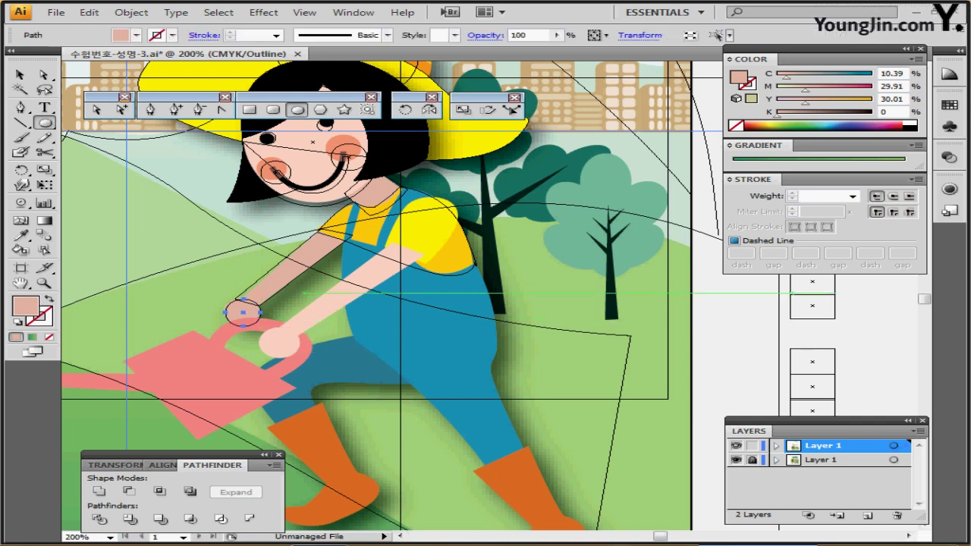
key(Up)
key(Up)
Step: Unite the hand ellipse with the rear arm into one shape, return to preview and save the document
key(ctrl)
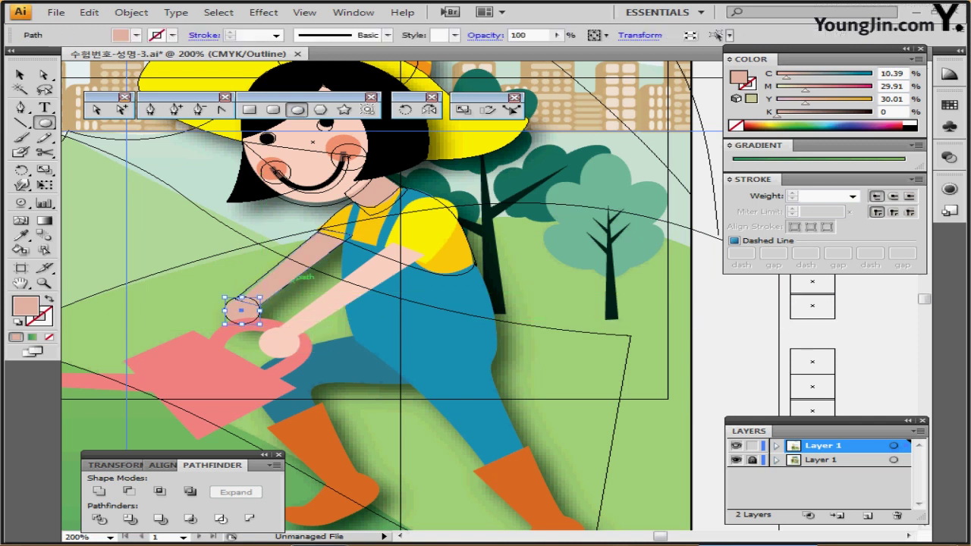
shift+click(297, 282)
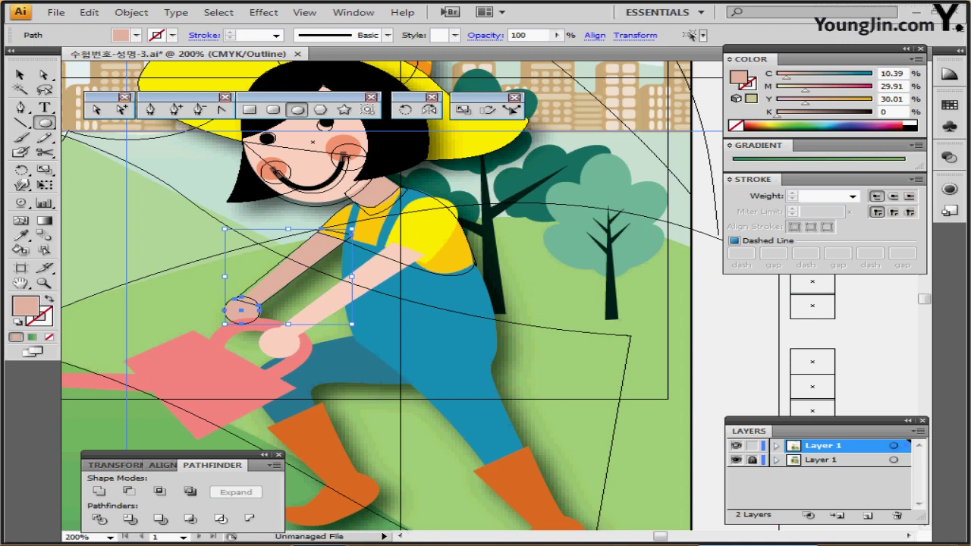
click(99, 491)
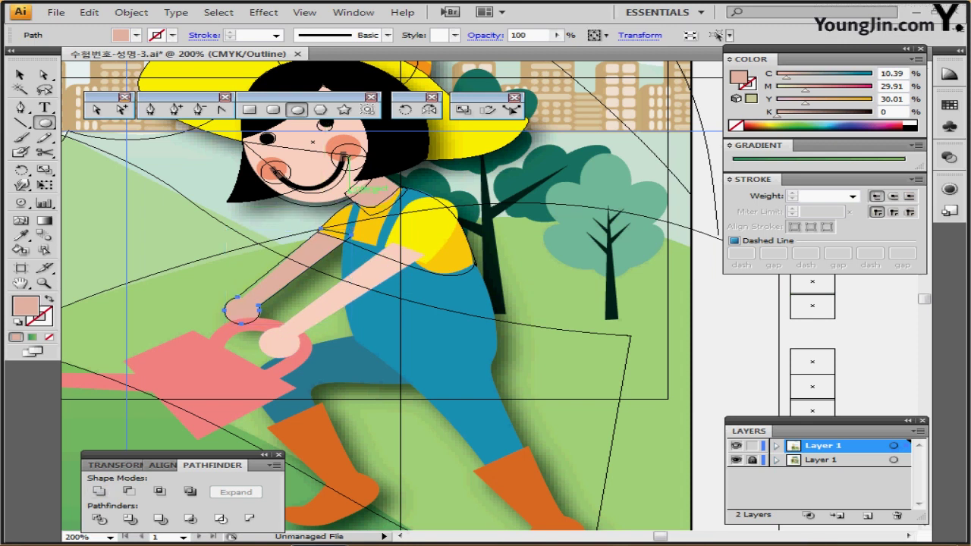
key(ctrl+y)
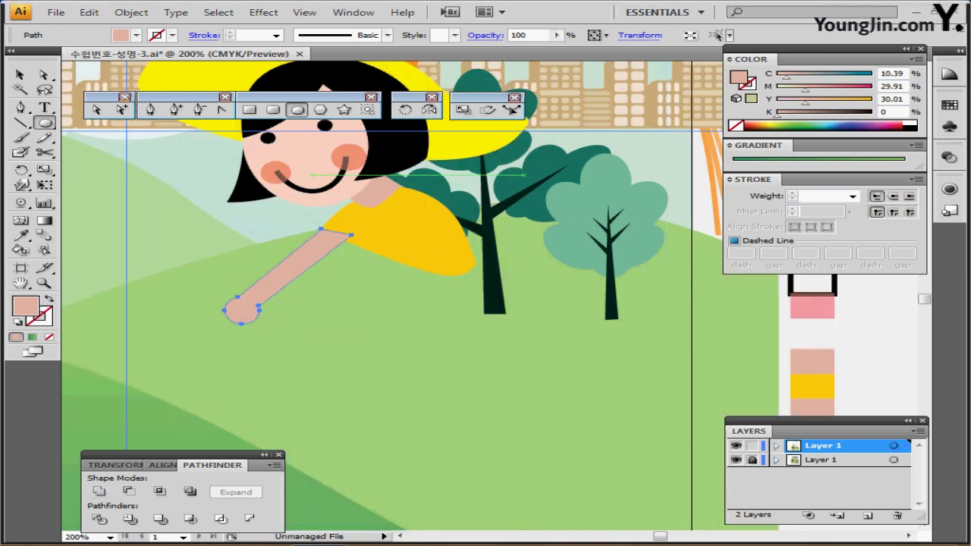
key(ctrl)
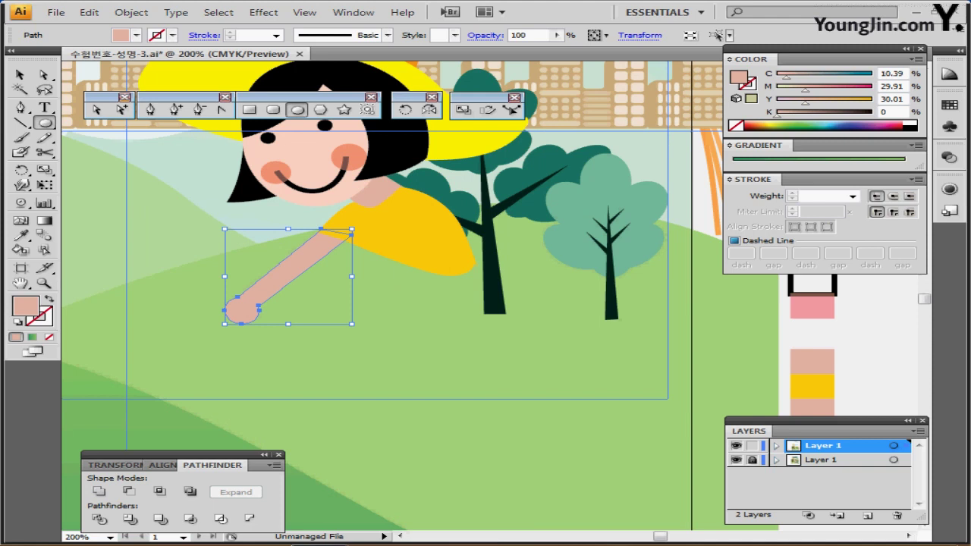
key(ctrl+s)
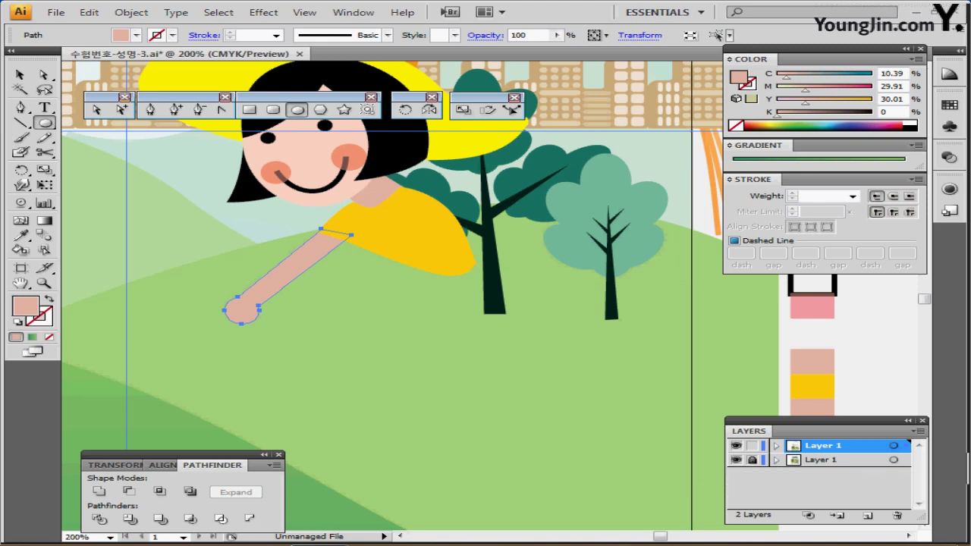
Step: Hide the artwork layer, unlock the reference layer and isolate the group containing the girl's overalls
click(736, 446)
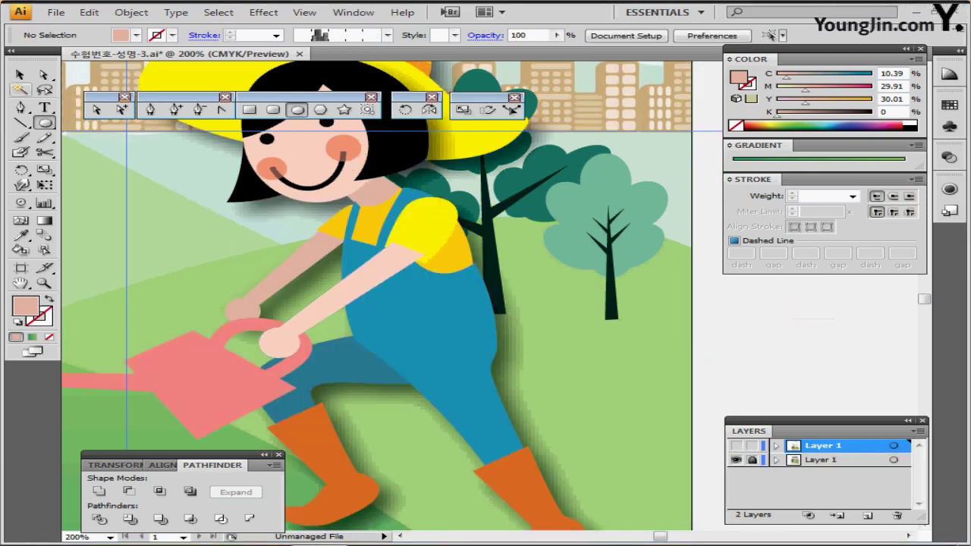
key(v)
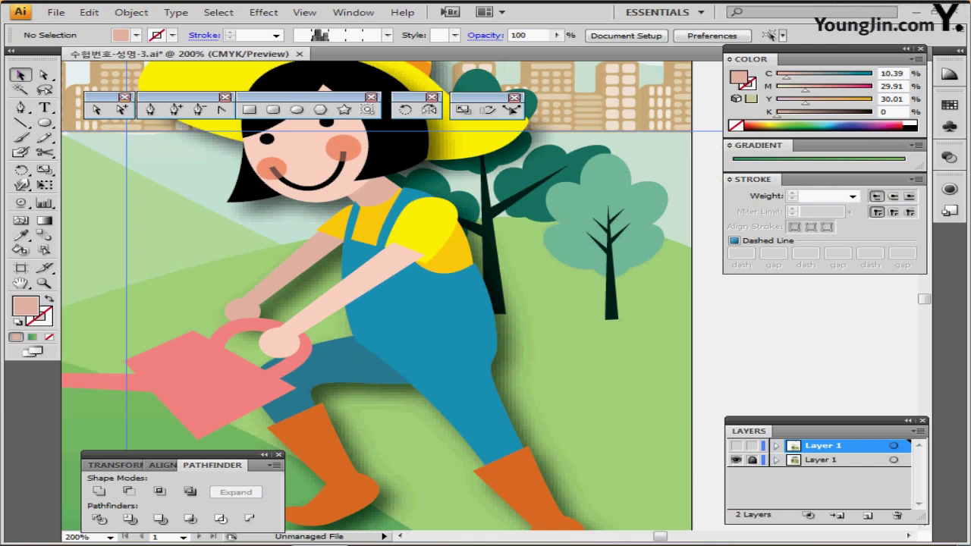
click(752, 460)
click(449, 334)
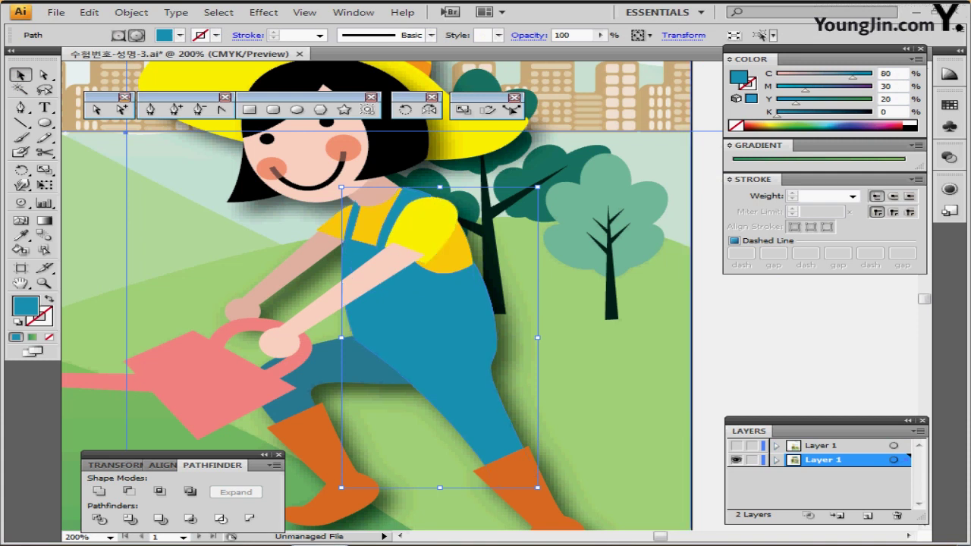
click(446, 234)
double_click(409, 251)
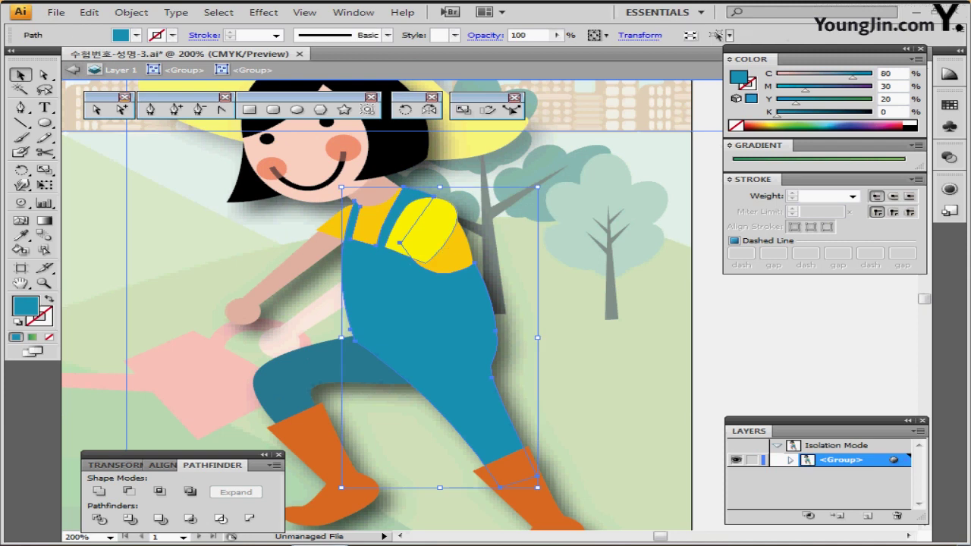
Step: Copy the overalls, bright yellow sleeve, bent leg and its boot from the reference, leave isolation and relock the reference layer
key(ctrl+a)
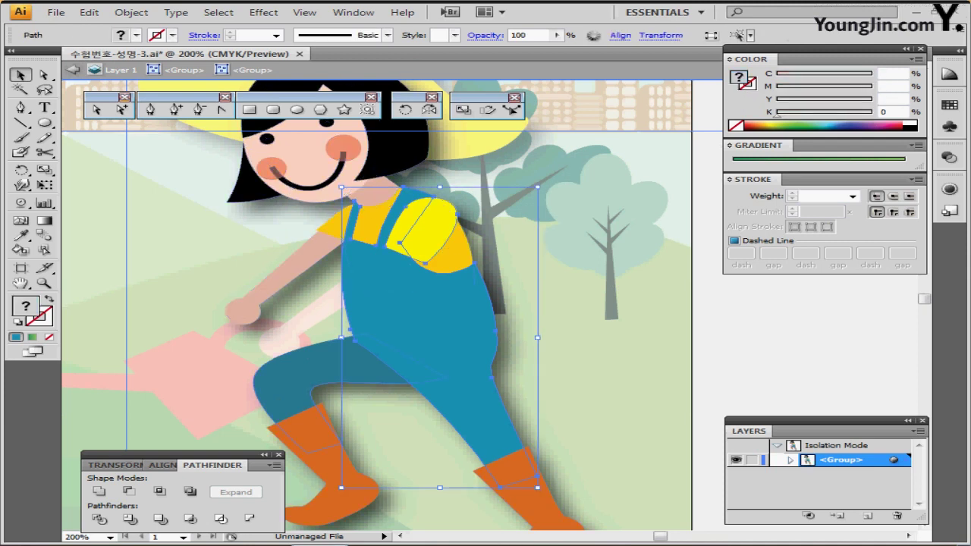
shift+click(333, 367)
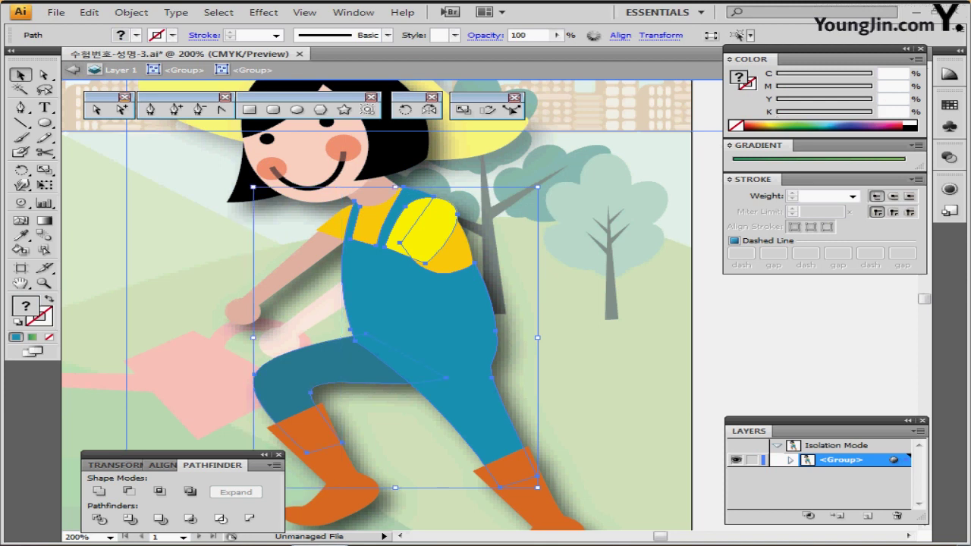
shift+click(334, 469)
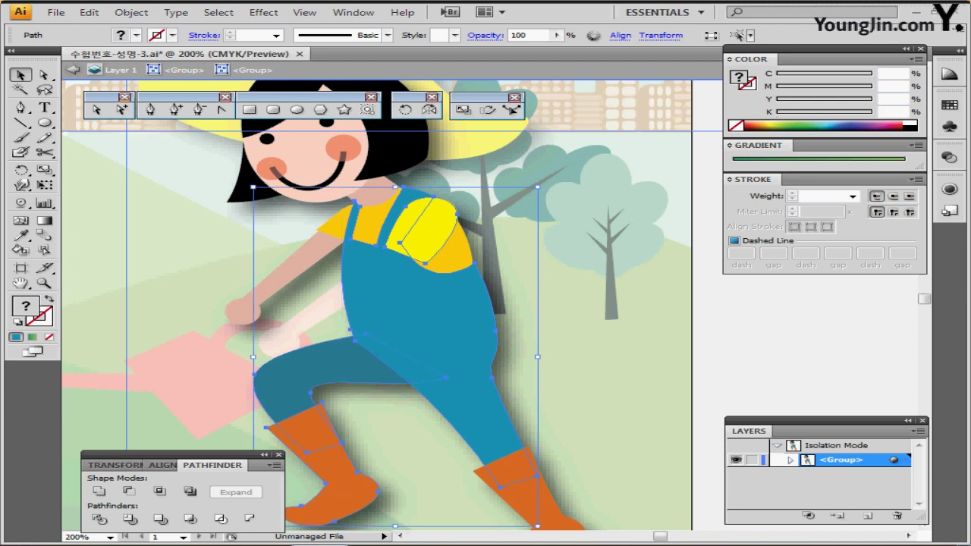
shift+click(555, 479)
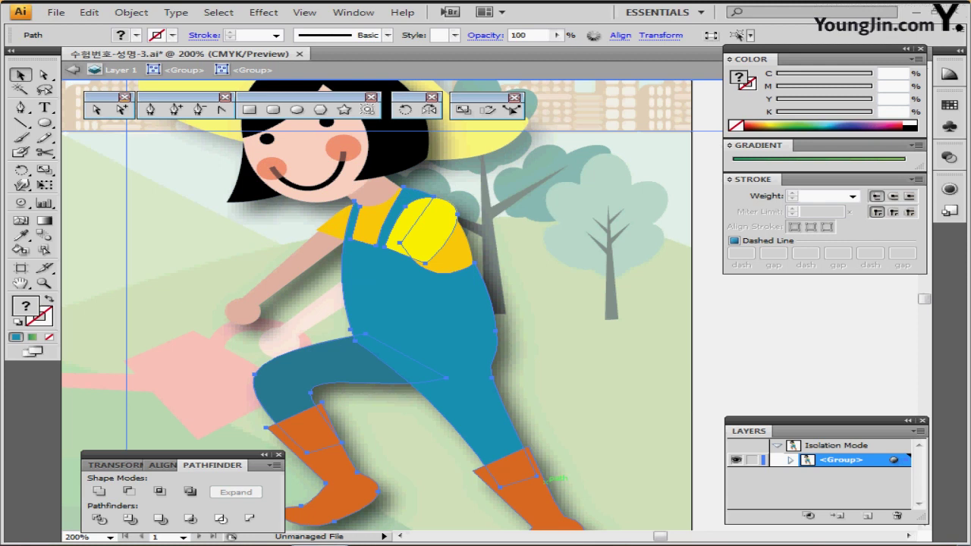
shift+click(548, 479)
key(Escape)
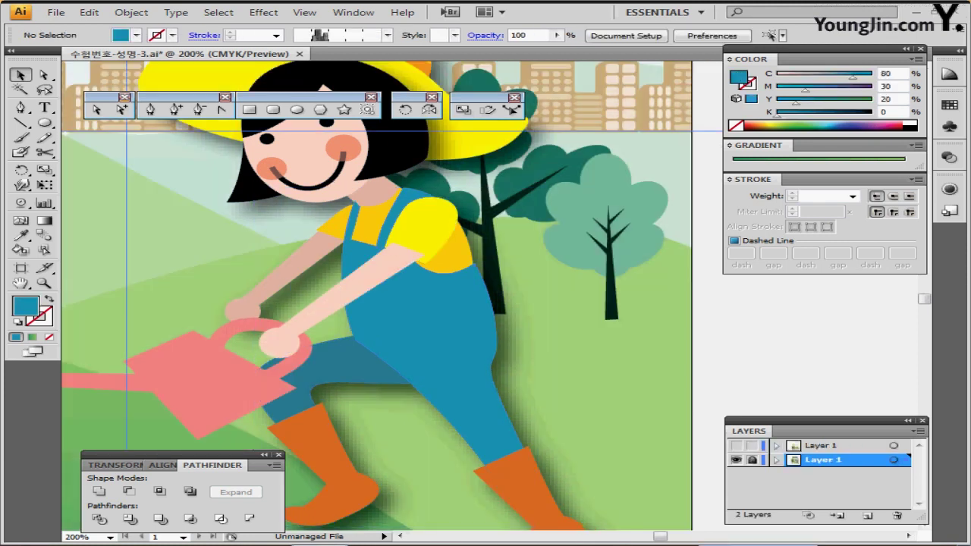
Step: Show and activate the artwork layer, hide the reference layer, and paste the copied body parts in front at their original position
click(823, 446)
click(736, 446)
click(736, 460)
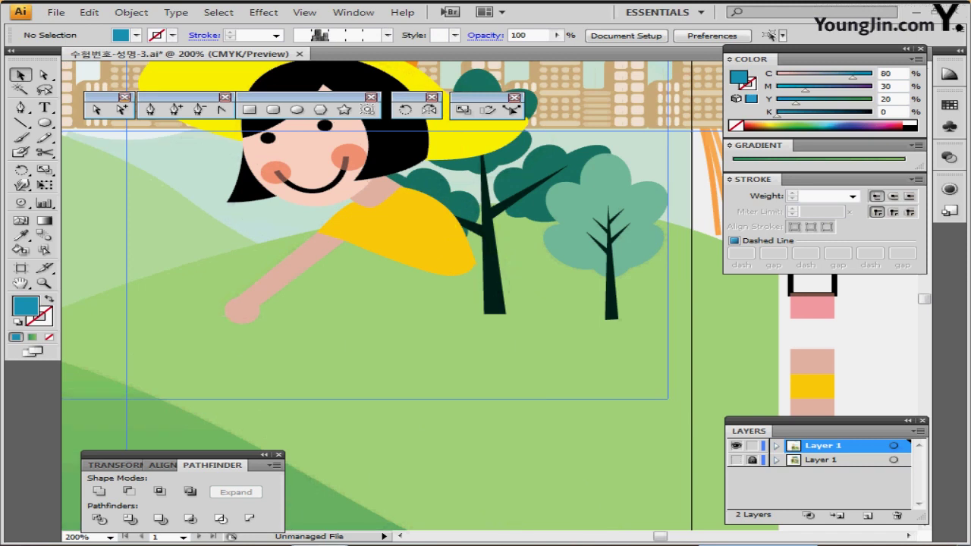
key(ctrl+f)
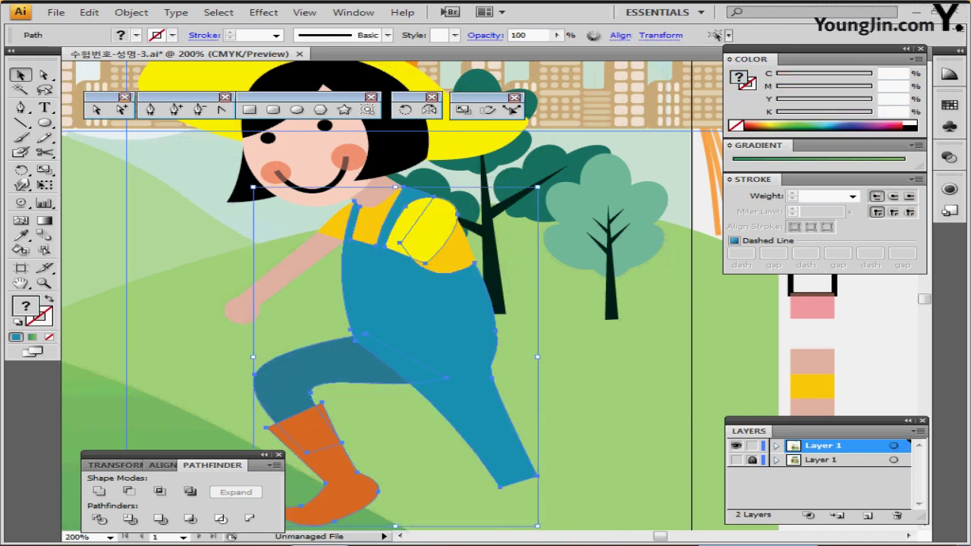
key(ctrl+shift+a)
drag(423, 222, 531, 224)
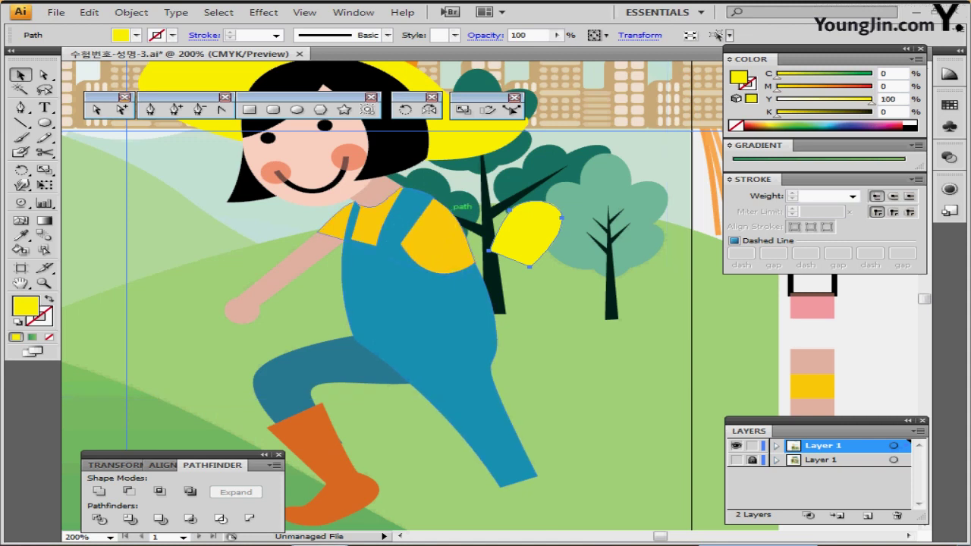
key(ctrl+z)
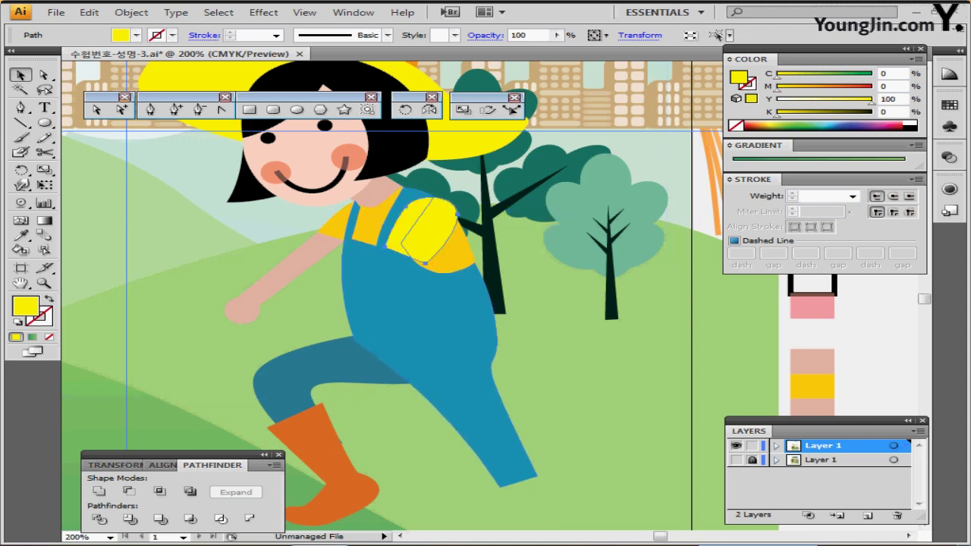
key(ctrl+shift+a)
Step: Bring the dark teal bent leg to the front and send it back behind the overalls and boot
click(341, 364)
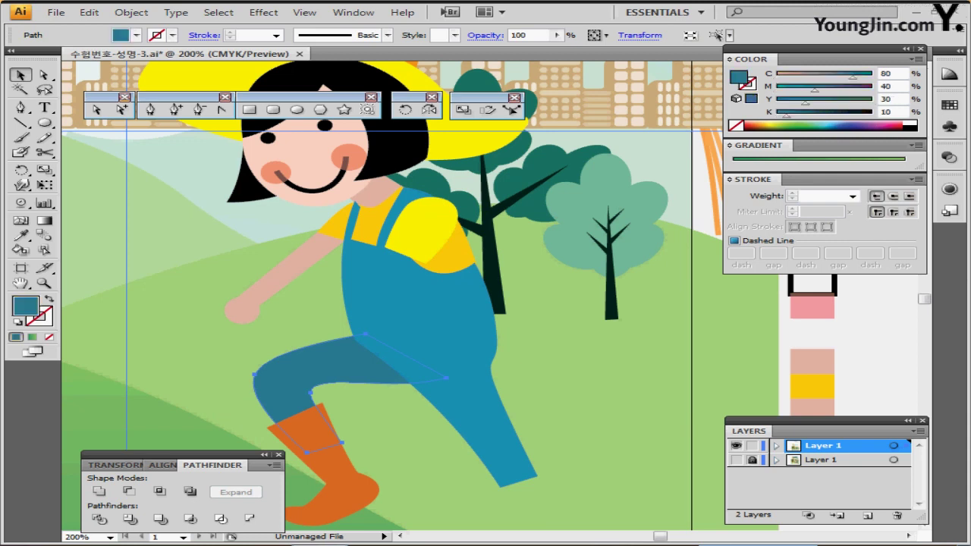
key(ctrl+shift+b)
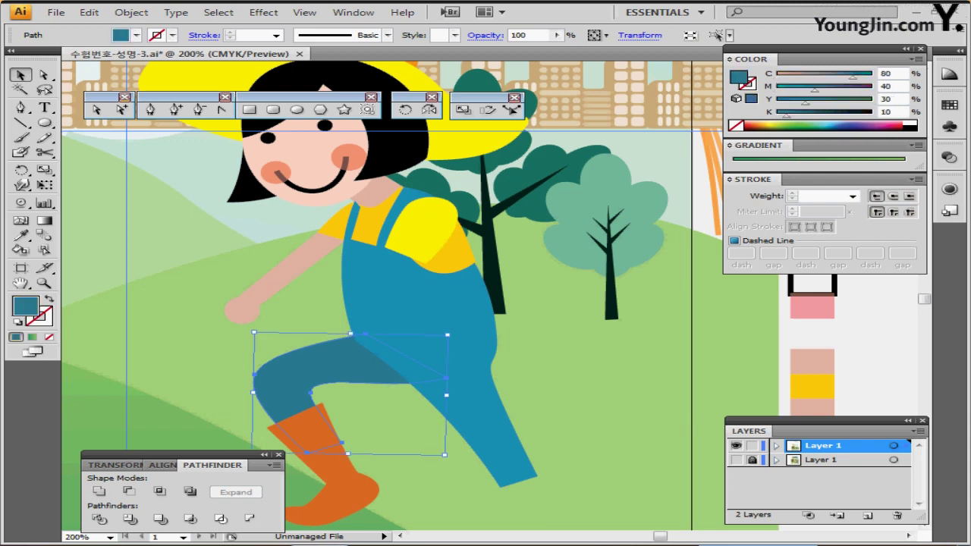
key(ctrl+shift+b)
key(ctrl+shift+bracketright)
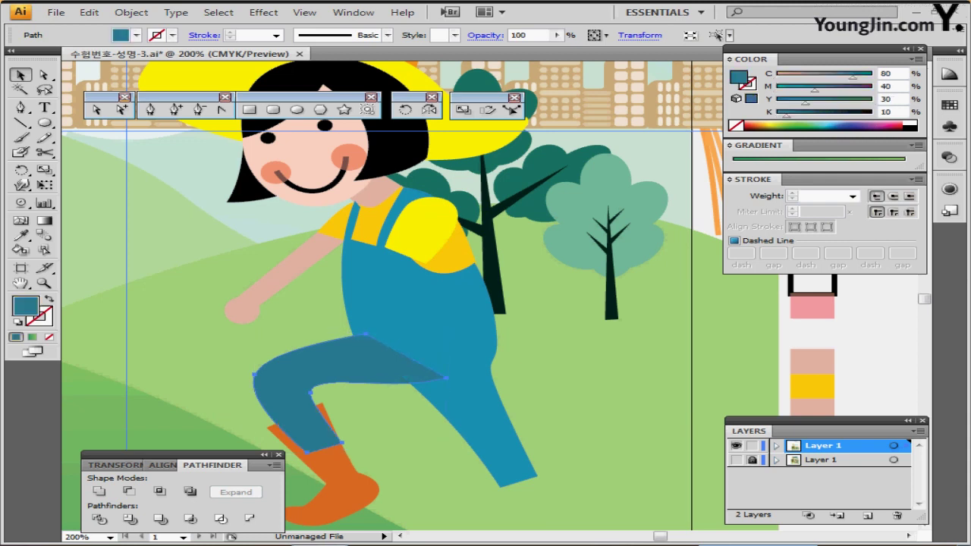
drag(354, 384, 361, 341)
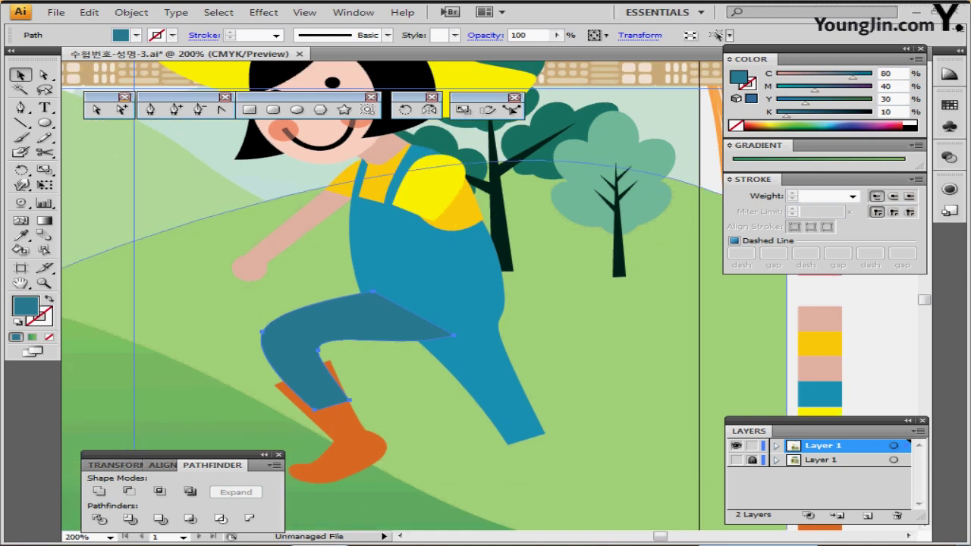
key(ctrl+shift+b)
key(ctrl+bracketleft)
key(ctrl+bracketleft)
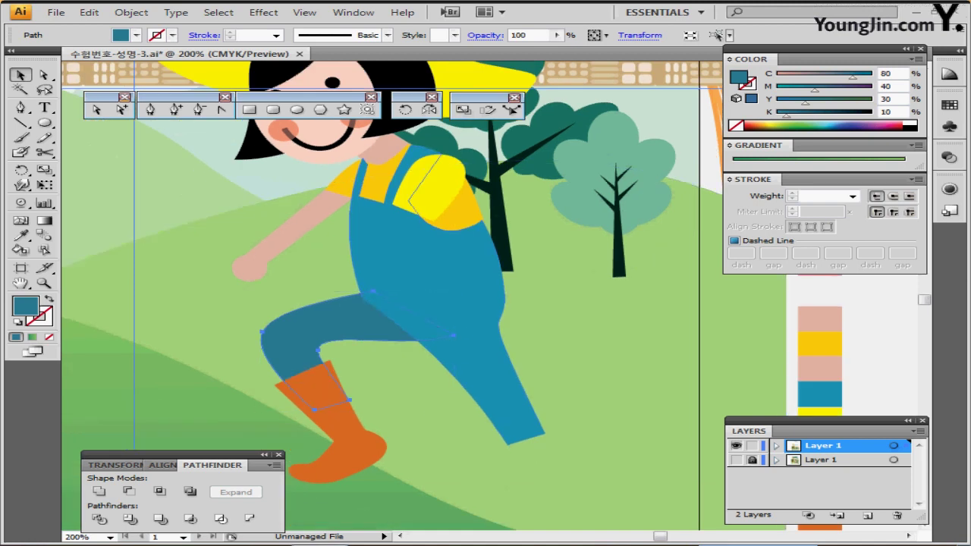
Step: Duplicate the orange boot onto the end of the straight leg and save the document
click(339, 413)
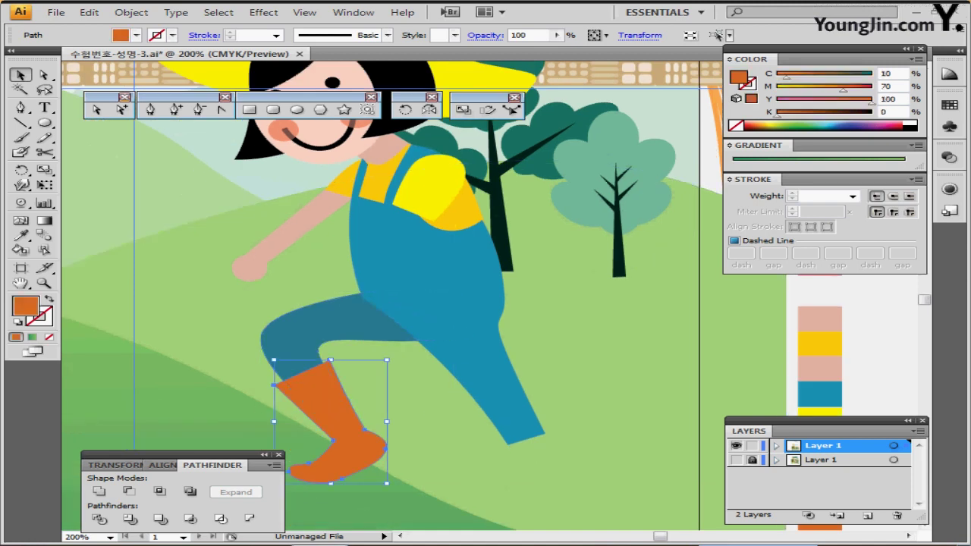
drag(349, 417, 317, 376)
key(ctrl+c)
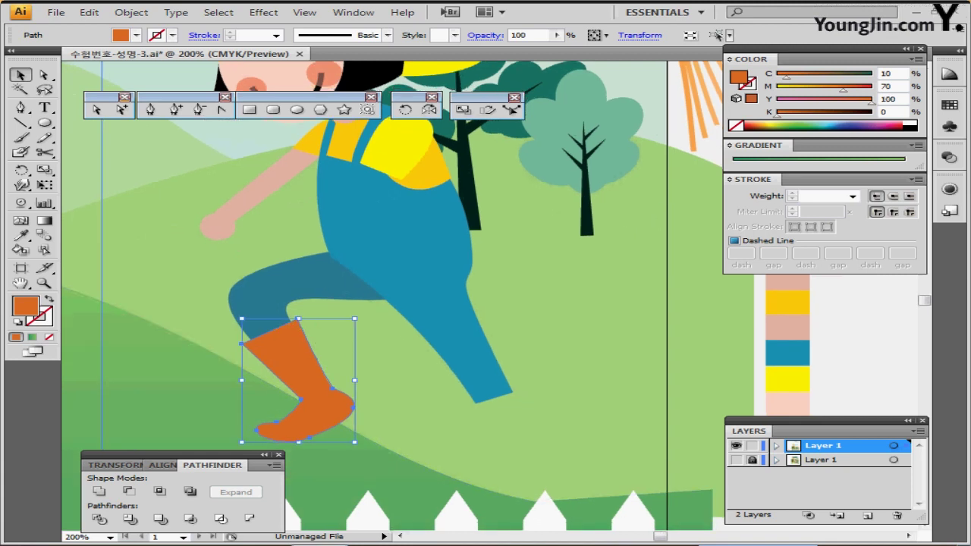
drag(281, 350, 491, 397)
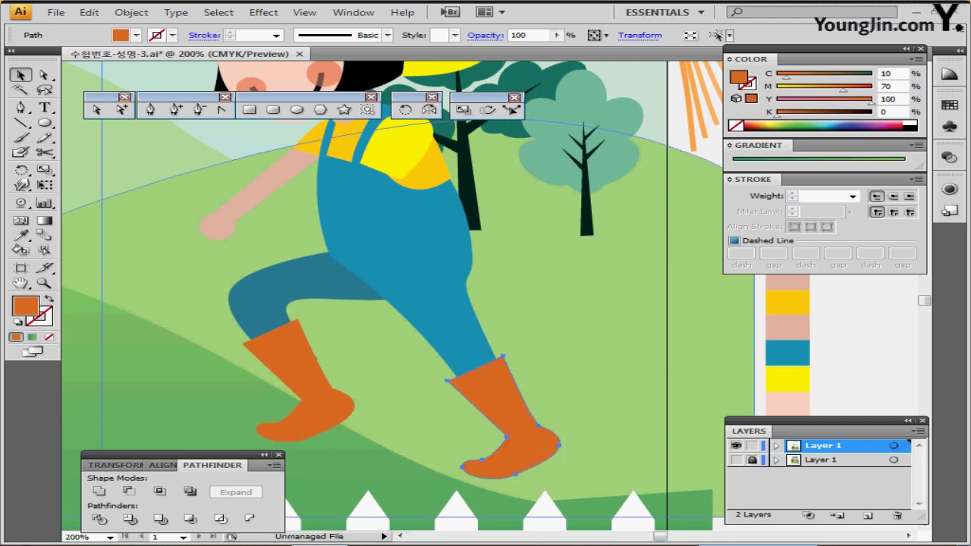
key(ctrl+s)
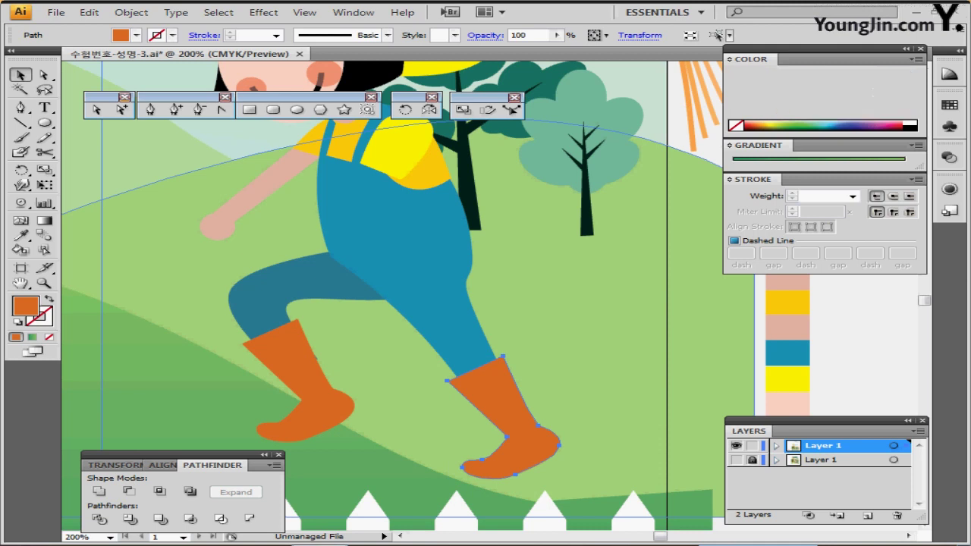
Step: Make a copy of the girl's arm scaled to 115%, place it at the bright yellow sleeve and bring it to the front
drag(258, 190, 262, 222)
click(266, 218)
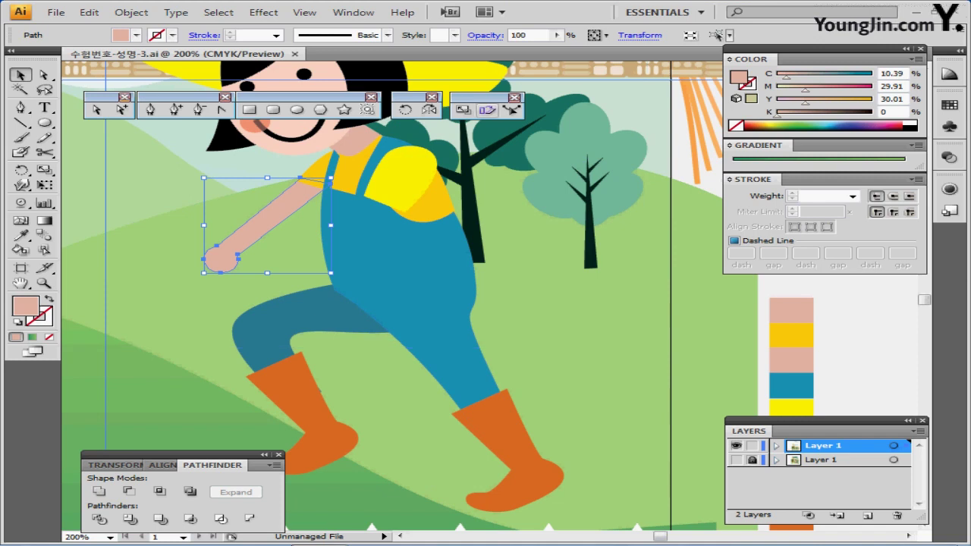
double_click(463, 110)
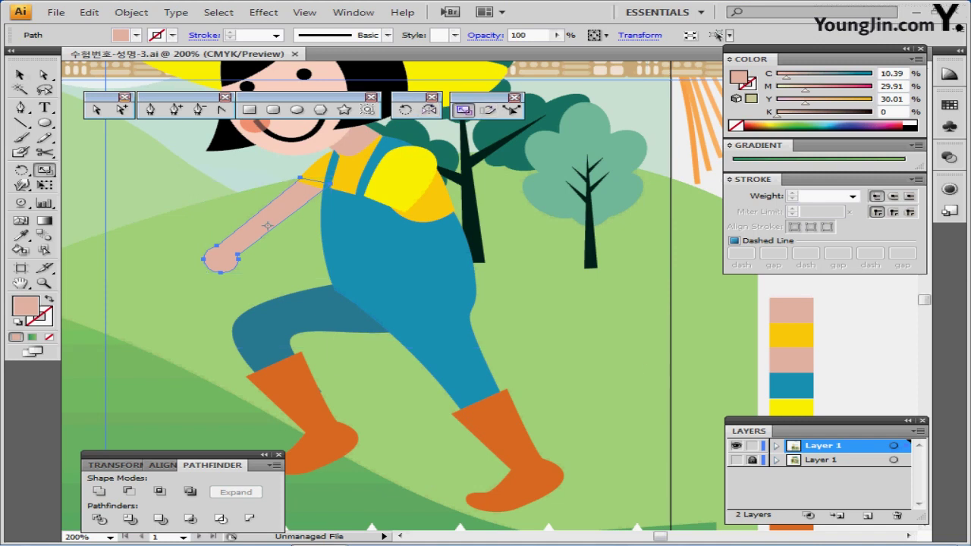
text(115)
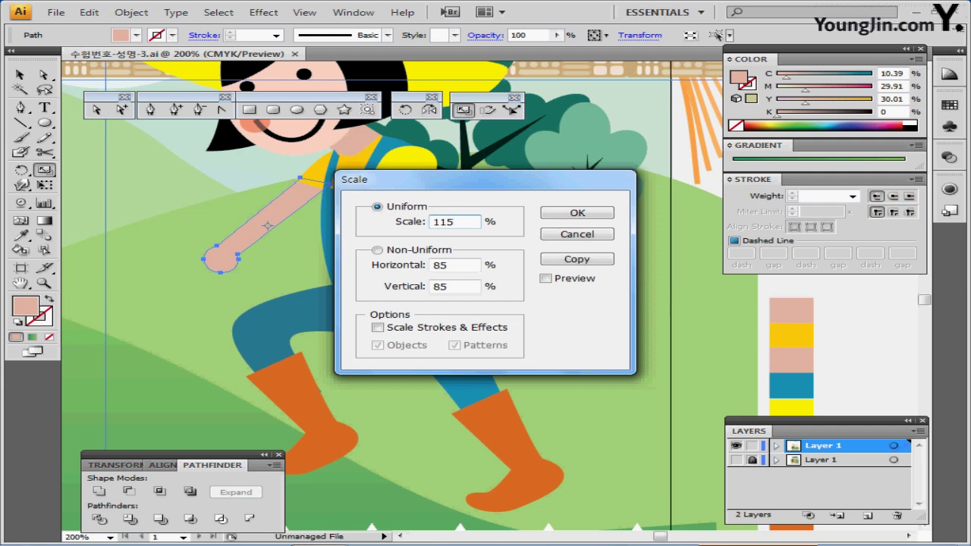
click(576, 258)
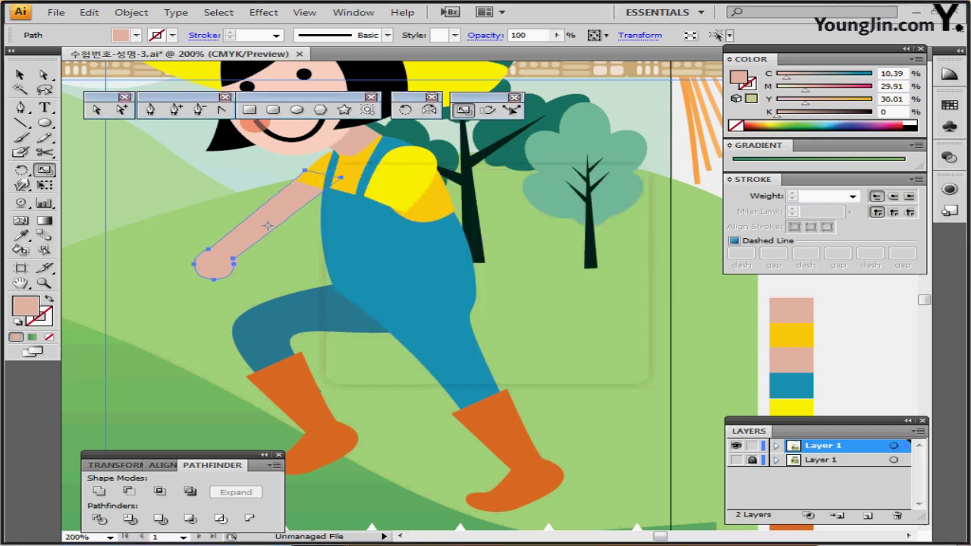
drag(271, 228, 332, 247)
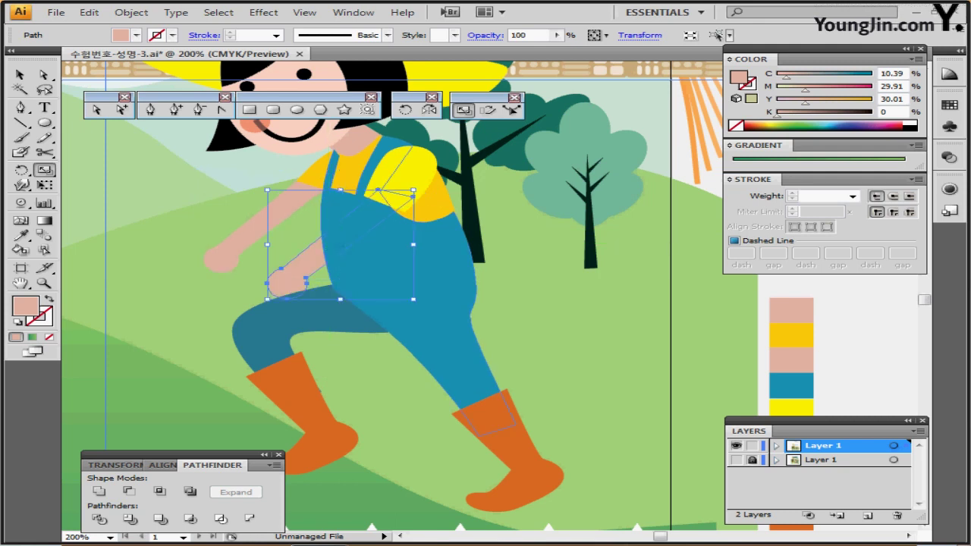
key(ctrl+shift+])
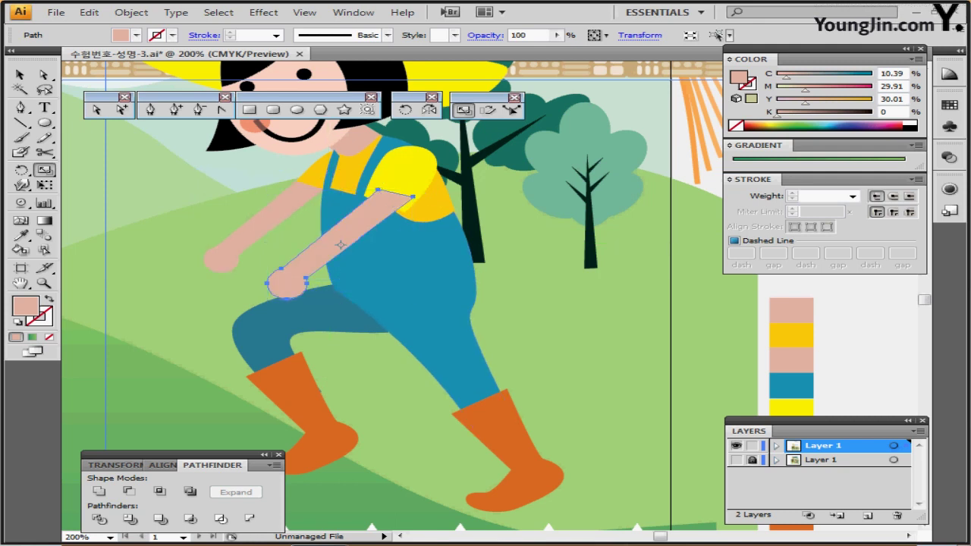
Step: Recolour the enlarged front arm by sampling the light skin-tone swatch beside the artboard
drag(816, 420, 825, 436)
drag(786, 412, 702, 359)
key(i)
click(706, 384)
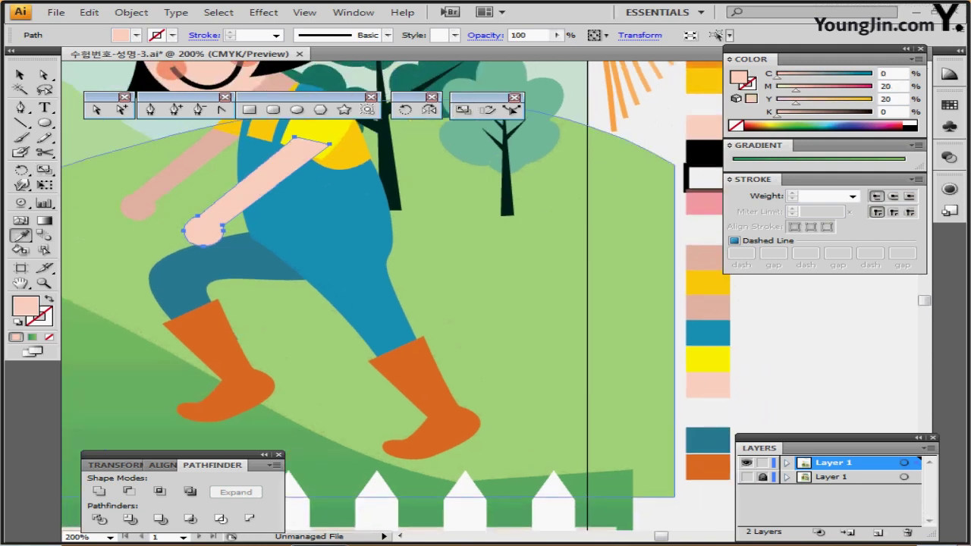
drag(470, 289, 546, 344)
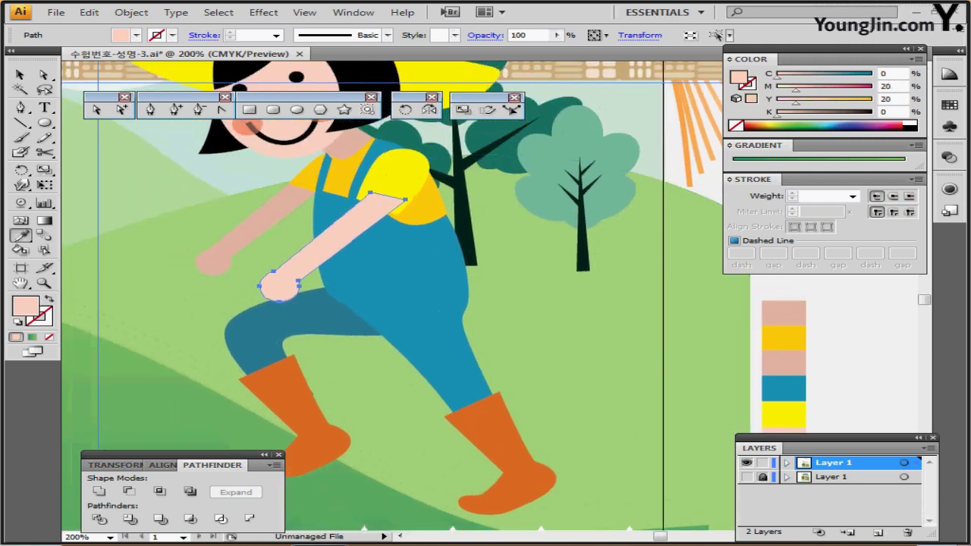
Step: Show the reference layer, display the artwork as outlines and shift the light front arm onto the reference arm
click(746, 477)
key(ctrl+y)
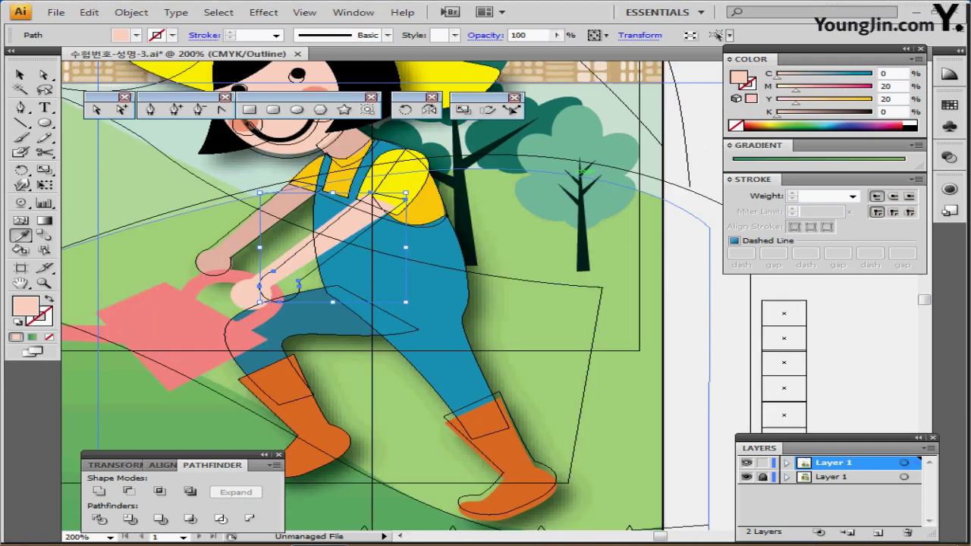
key(Left)
key(Left)
key(Left)
key(Left)
key(Left)
key(Left)
key(Left)
key(Left)
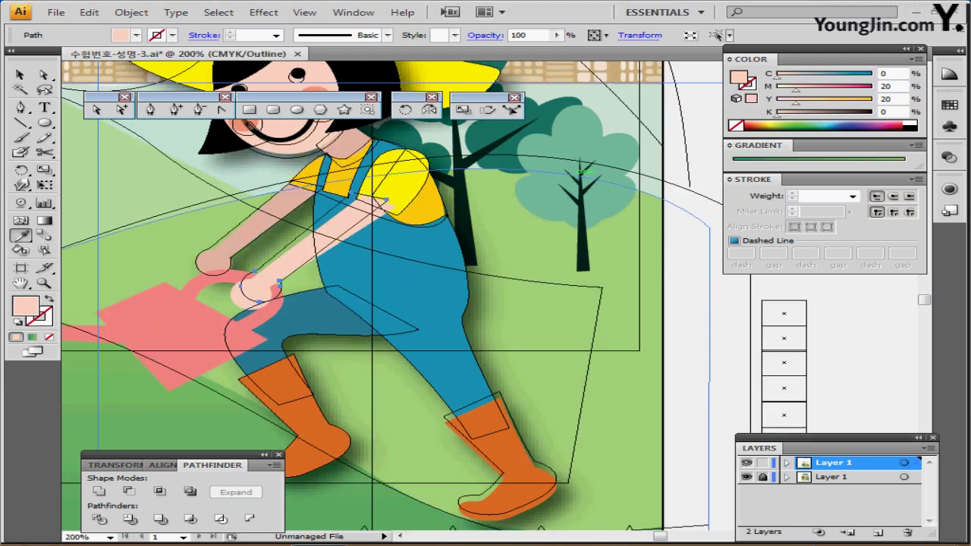
key(Down)
key(Down)
key(Down)
key(Down)
key(Down)
drag(319, 242, 311, 244)
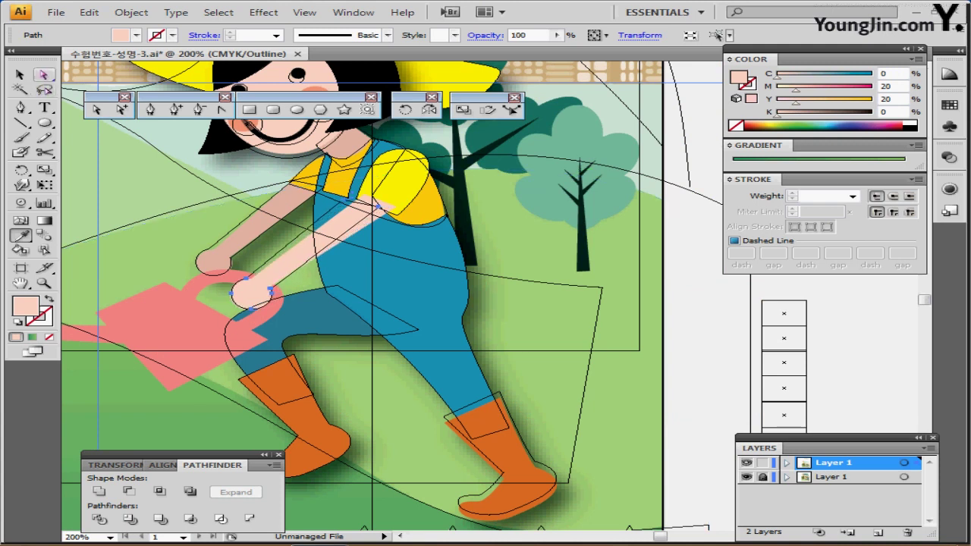
Step: Fit the sleeve-end anchor points of the light arm to the reference arm and return the artwork layer to full preview
click(44, 74)
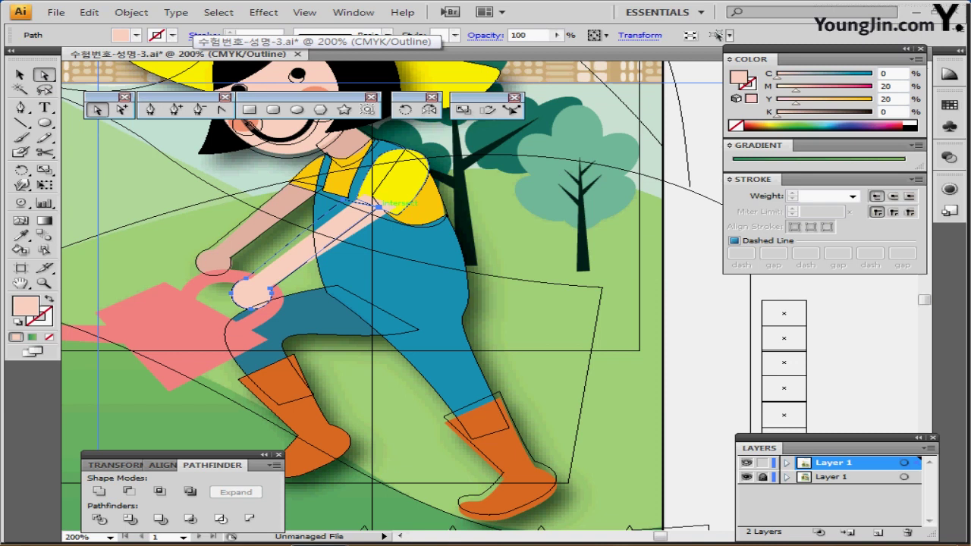
click(378, 205)
mouse_move(378, 206)
mouse_down()
mouse_move(389, 212)
mouse_move(318, 173)
mouse_move(357, 199)
mouse_move(390, 204)
mouse_move(363, 196)
mouse_up()
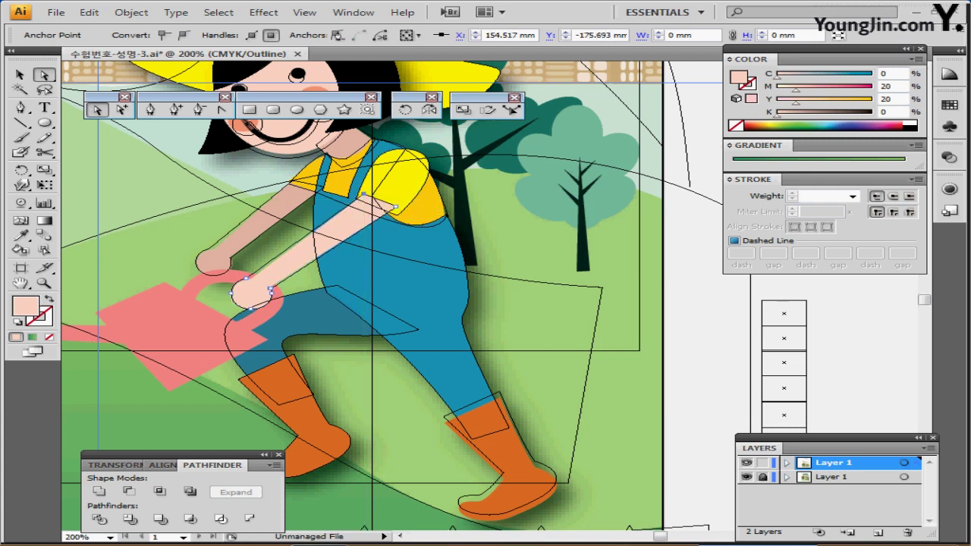
click(747, 463)
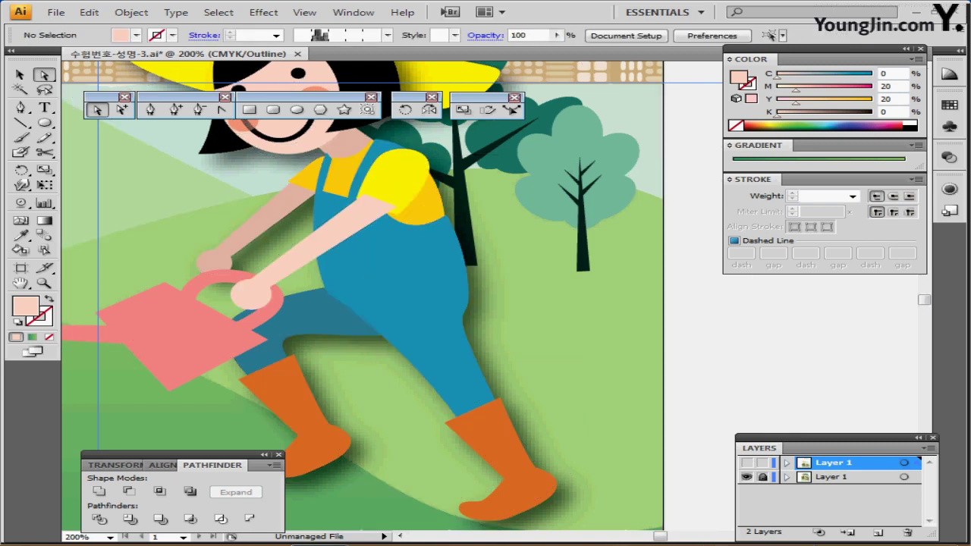
click(746, 463)
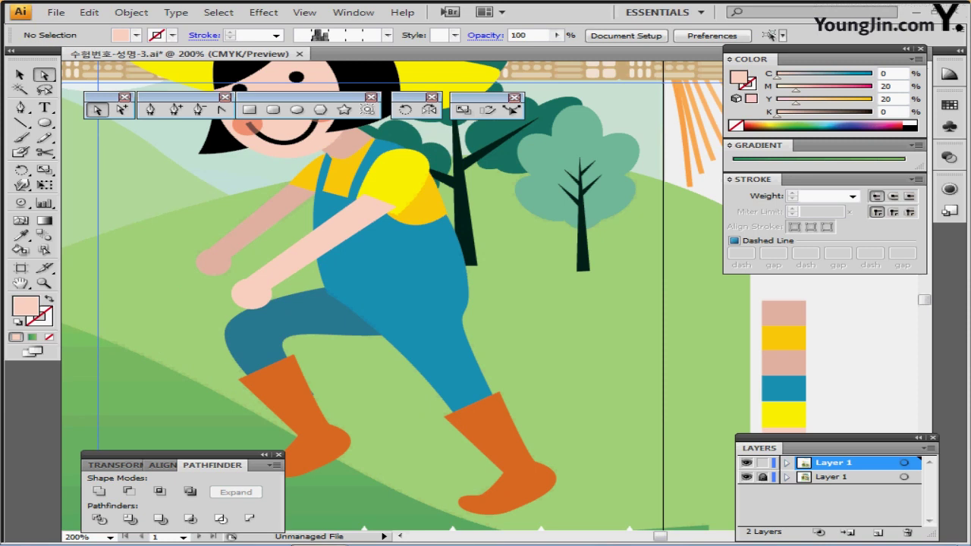
Step: Group the hat's yellow brim with its crown and orange band
key(ctrl+minus)
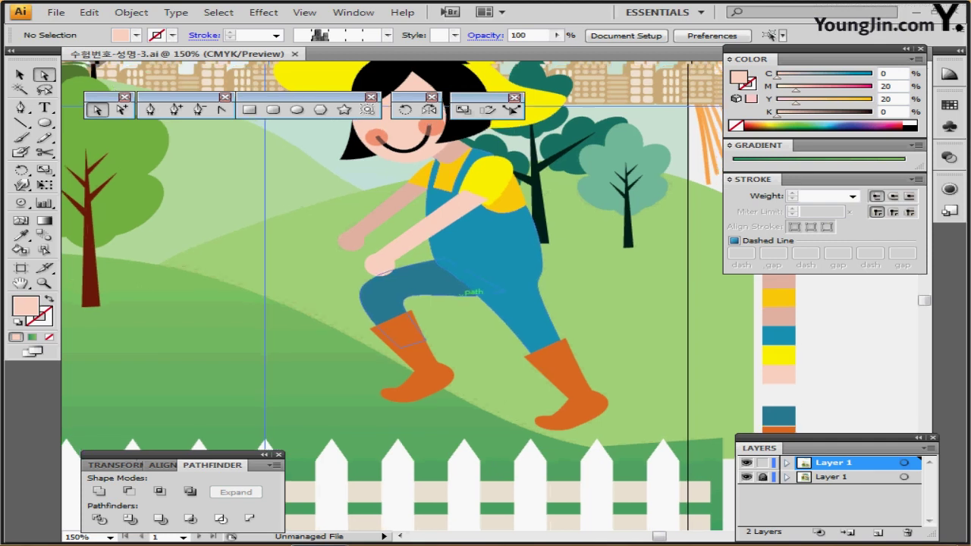
drag(485, 250, 371, 343)
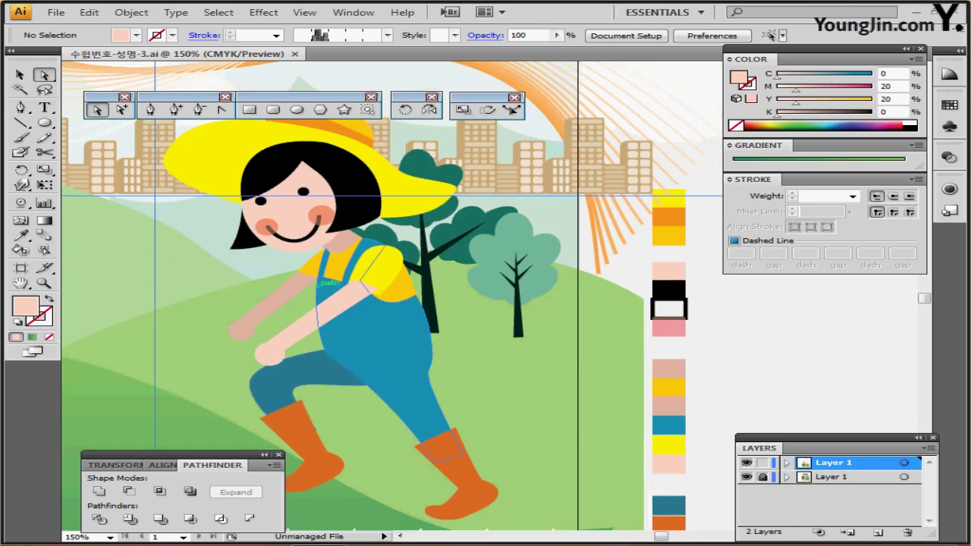
key(ctrl+shift+bracketright)
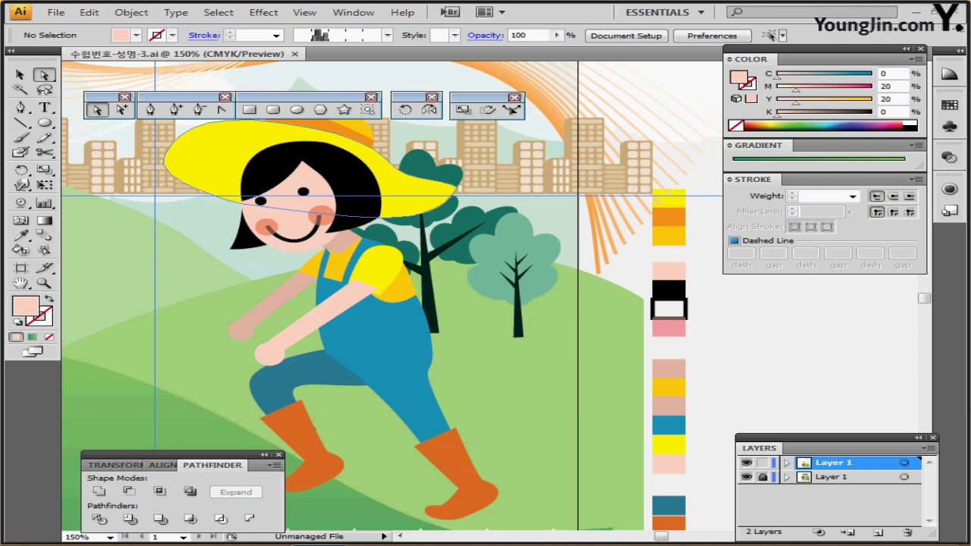
key(v)
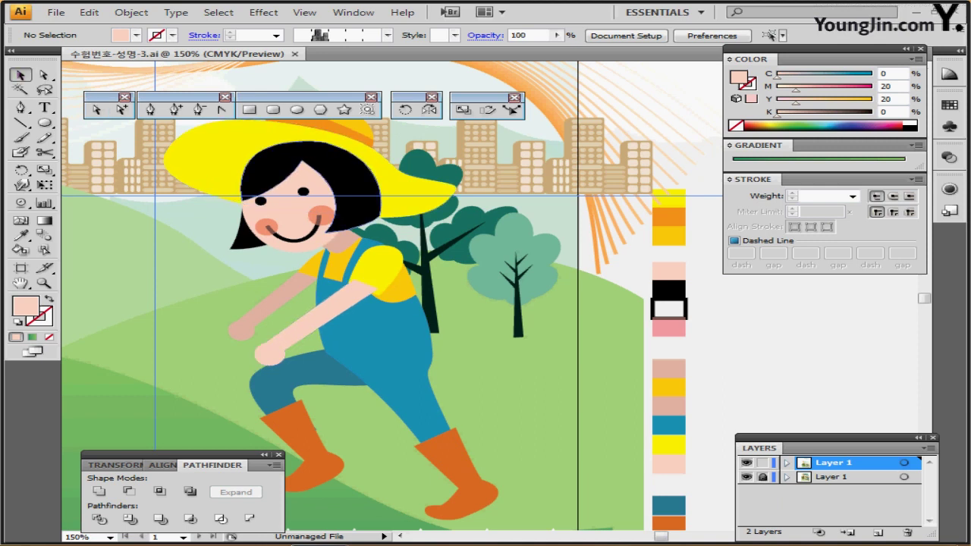
drag(341, 171, 335, 204)
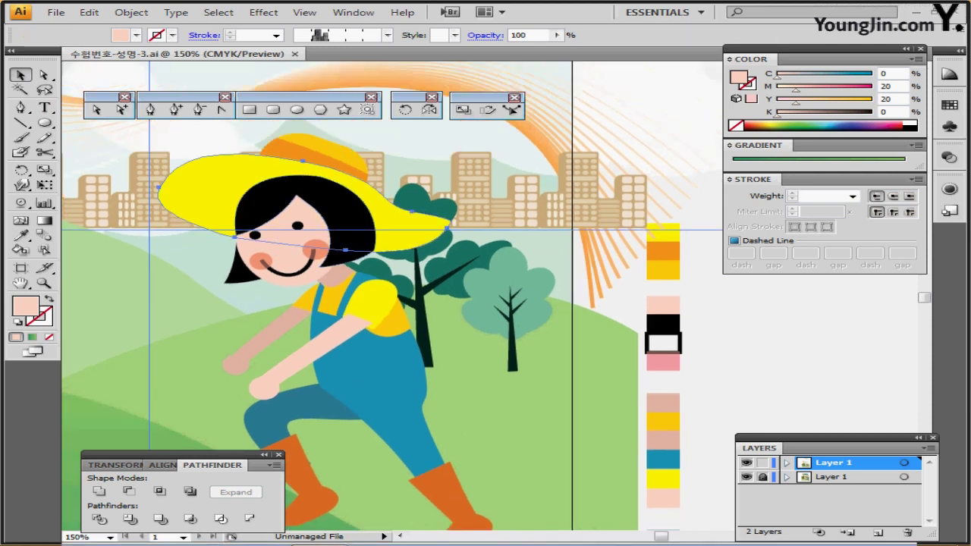
click(258, 167)
shift+click(303, 149)
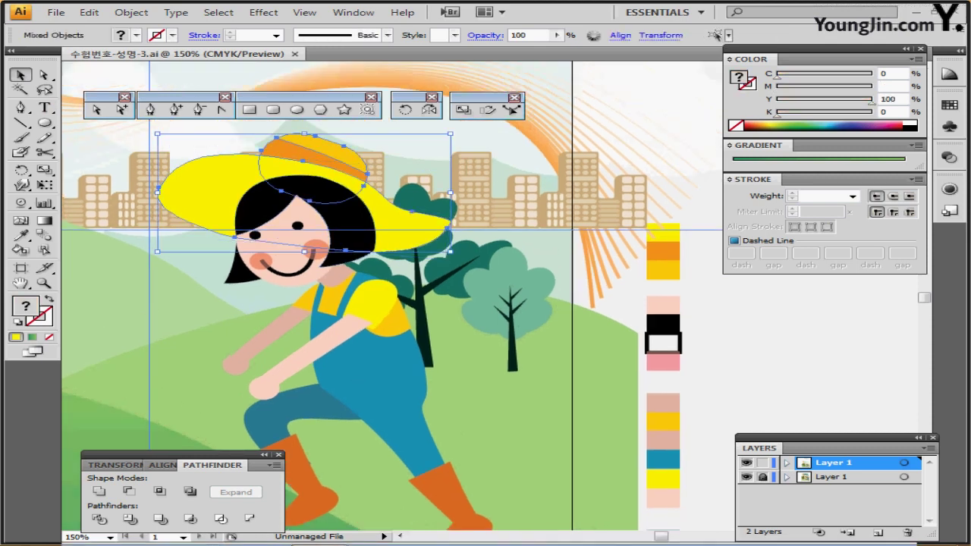
key(ctrl+g)
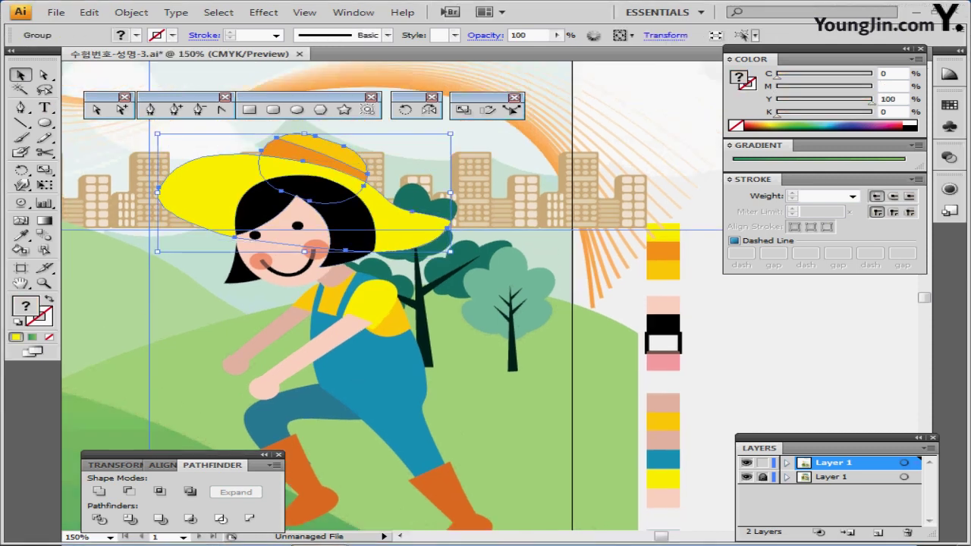
Step: Apply a Multiply drop shadow to the hat group with 75% opacity, 2.47 mm offsets and 1.76 mm blur, and save the document
click(263, 12)
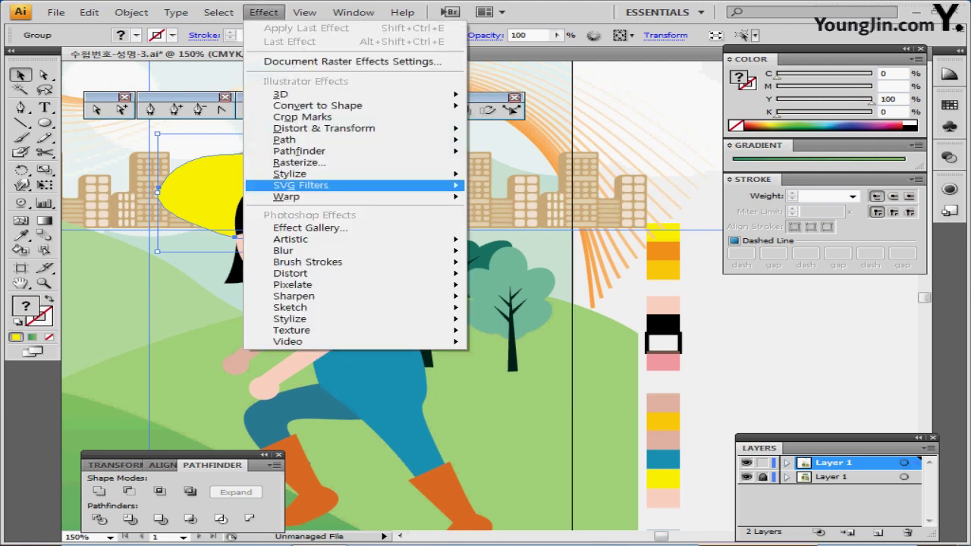
mouse_move(289, 174)
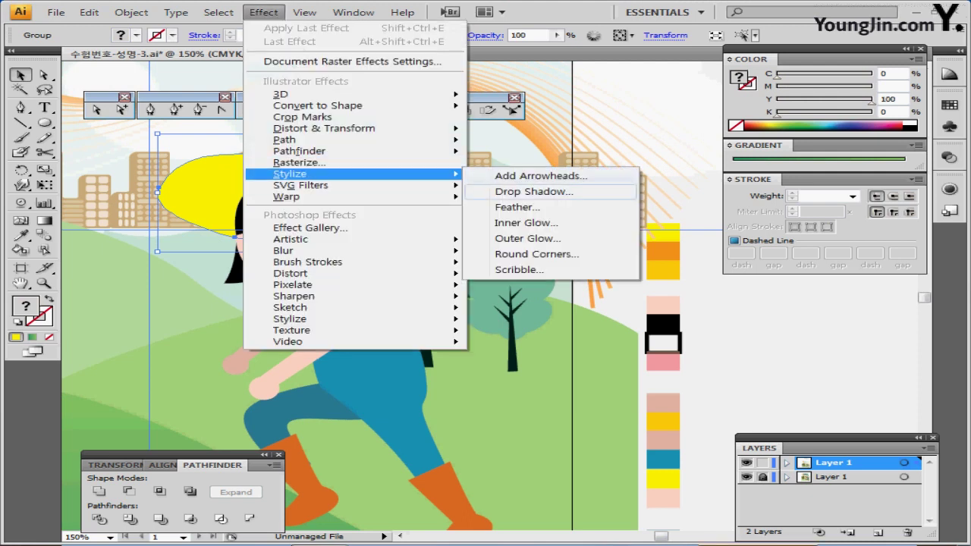
click(534, 191)
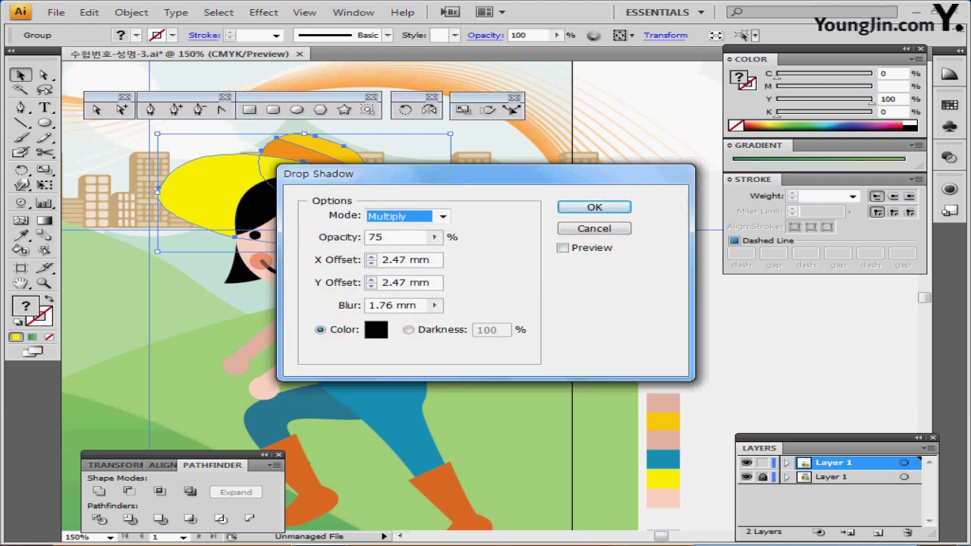
drag(341, 174, 512, 162)
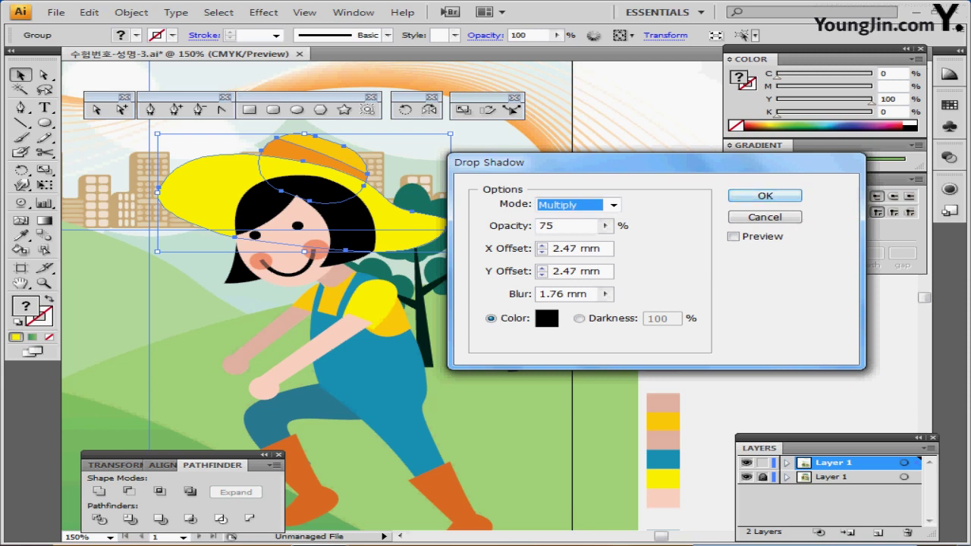
key(Return)
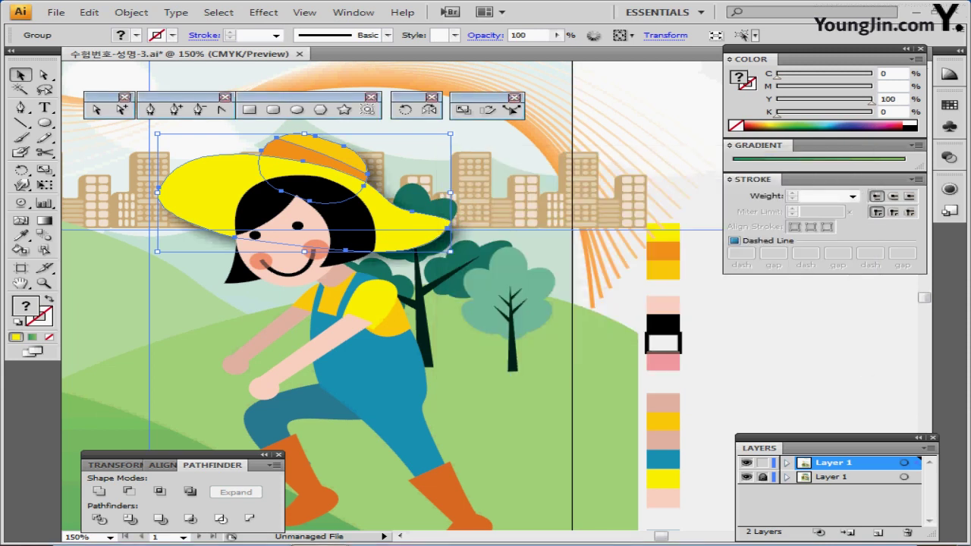
key(ctrl+s)
Step: Select the girl's face, eyes, cheeks, mouth, small hair strand and neck together
click(328, 195)
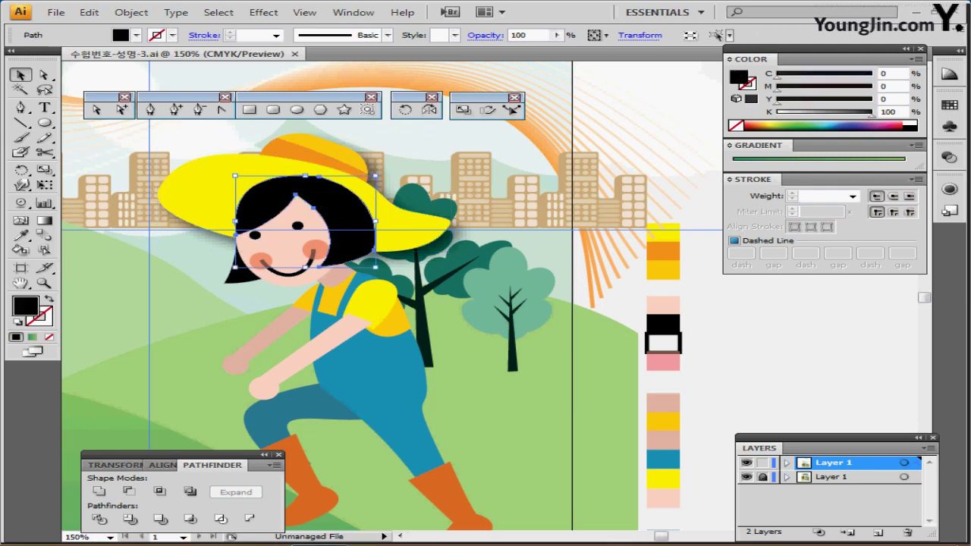
shift+click(255, 235)
shift+click(297, 226)
shift+click(282, 247)
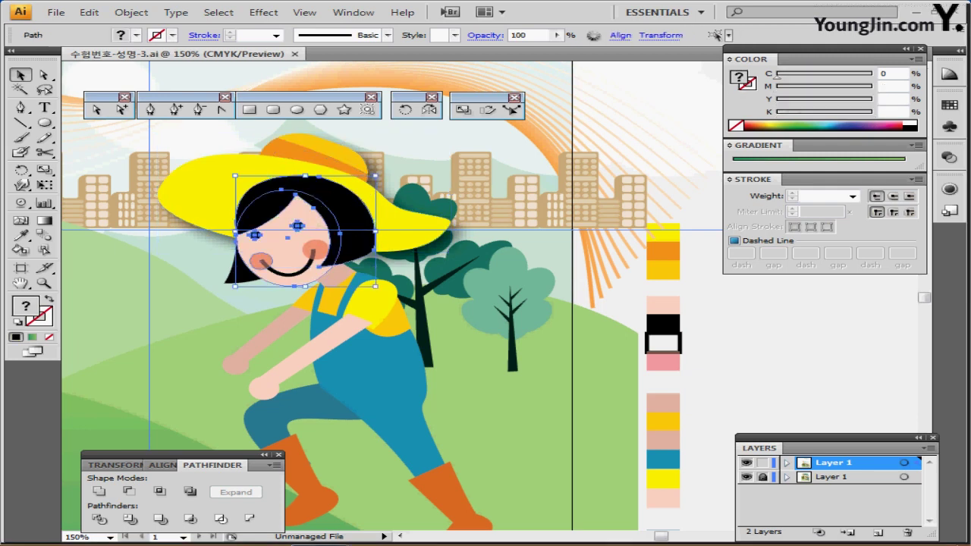
shift+click(260, 261)
shift+click(312, 248)
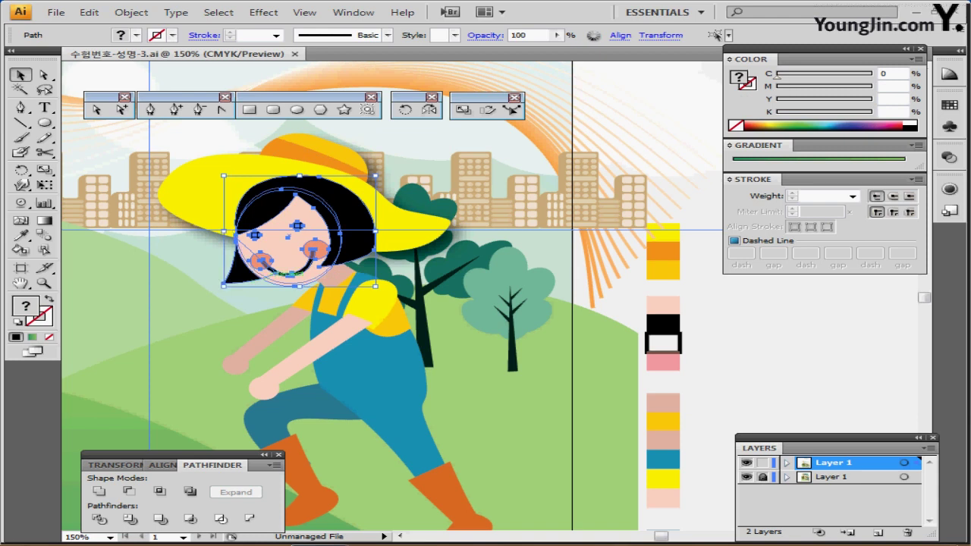
shift+click(352, 253)
shift+click(338, 276)
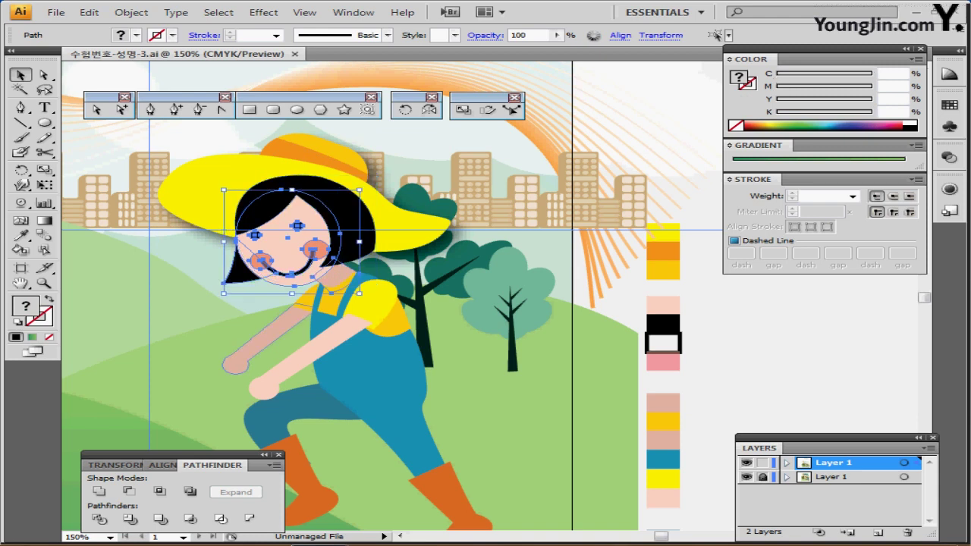
Step: Add the back arm, the yellow shirt and sleeve, the bent leg and both orange boots to the selection
shift+click(272, 329)
shift+click(372, 367)
shift+click(377, 301)
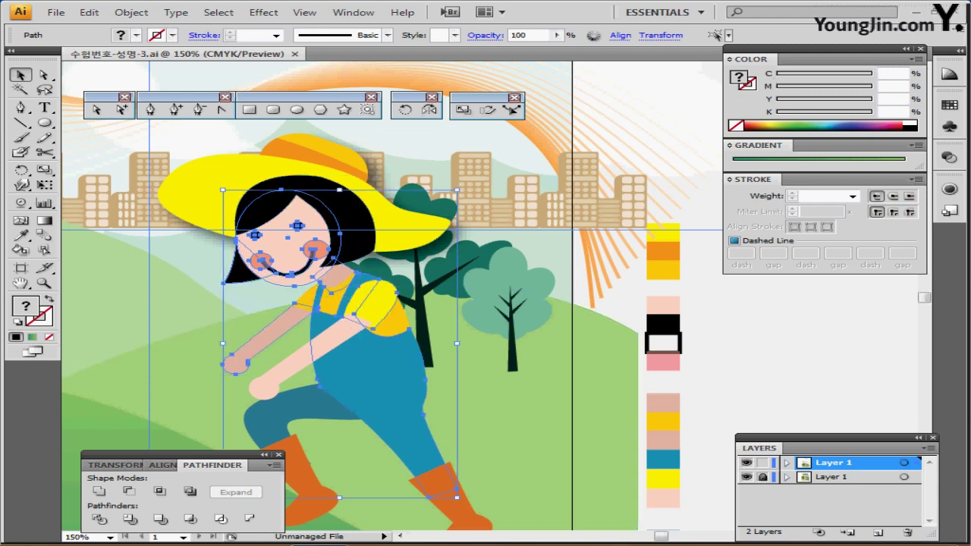
shift+click(329, 302)
shift+click(362, 364)
shift+click(375, 301)
shift+click(282, 409)
shift+click(303, 485)
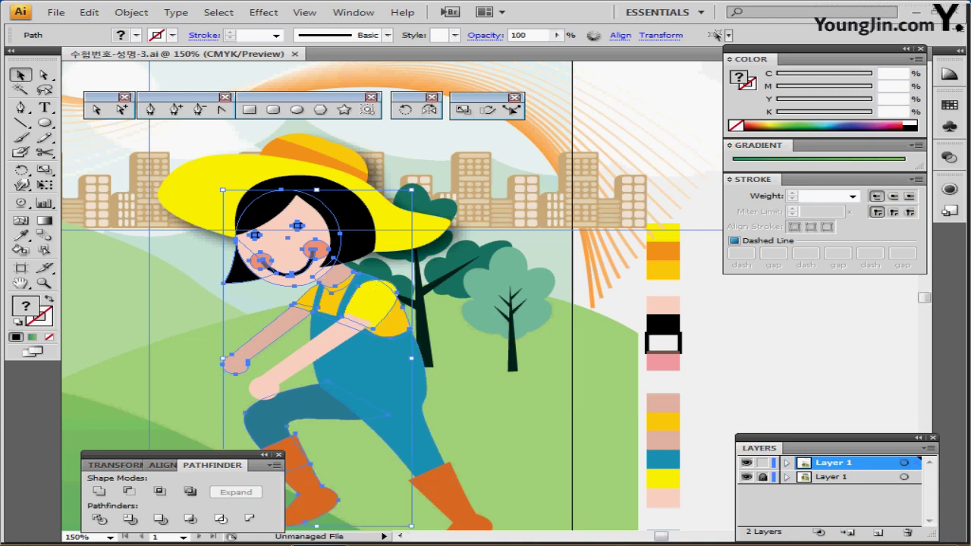
shift+click(450, 493)
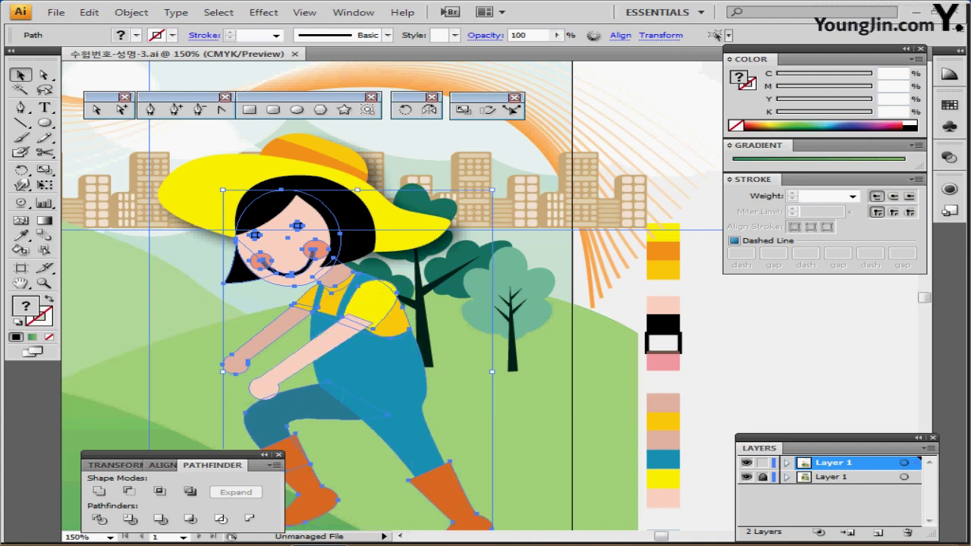
Step: Add the black hair to the selection and group the selected head and body parts
drag(425, 376, 451, 353)
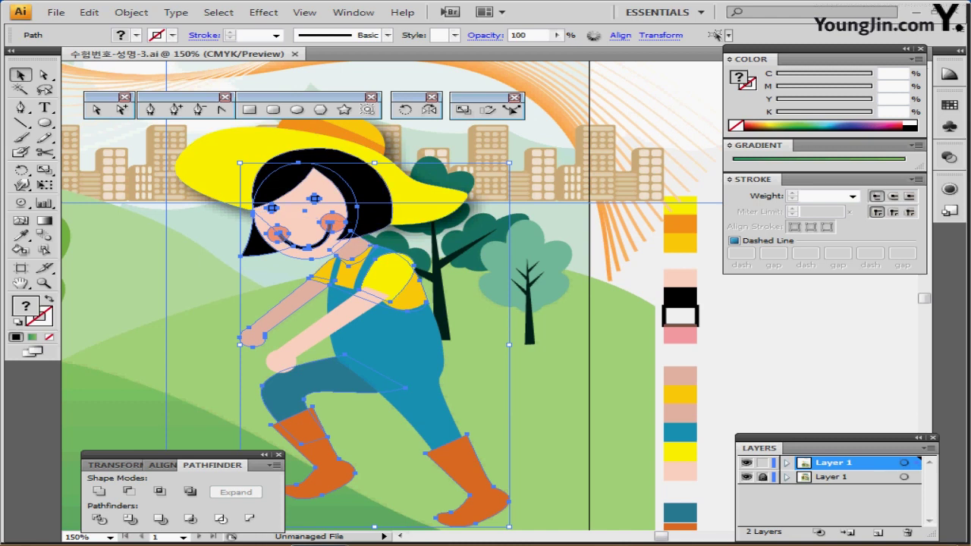
shift+click(370, 182)
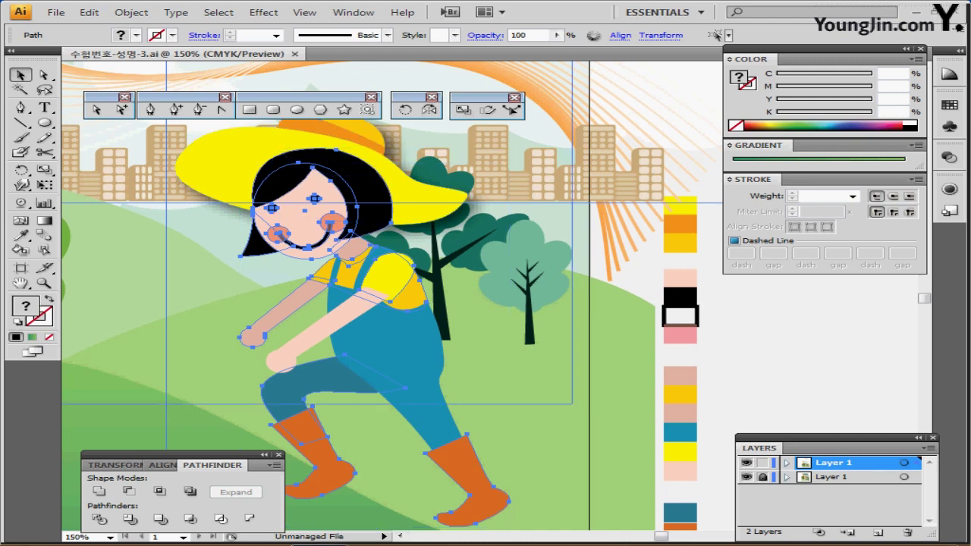
key(ctrl+g)
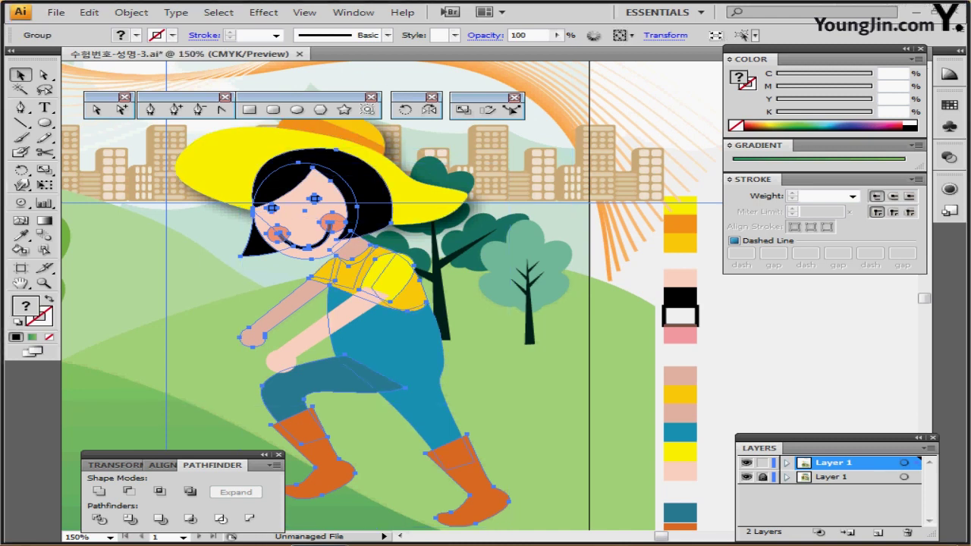
key(ctrl+z)
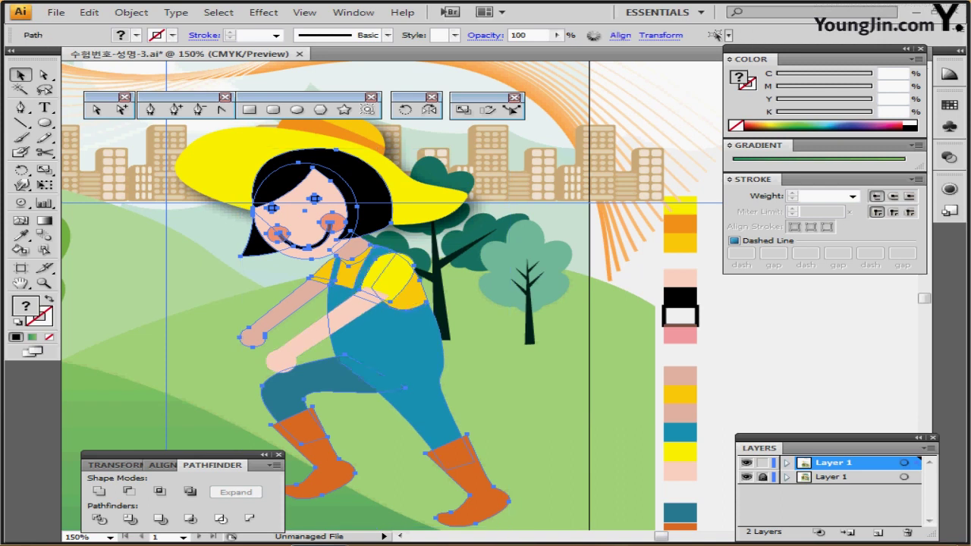
key(ctrl+shift+b)
key(ctrl+g)
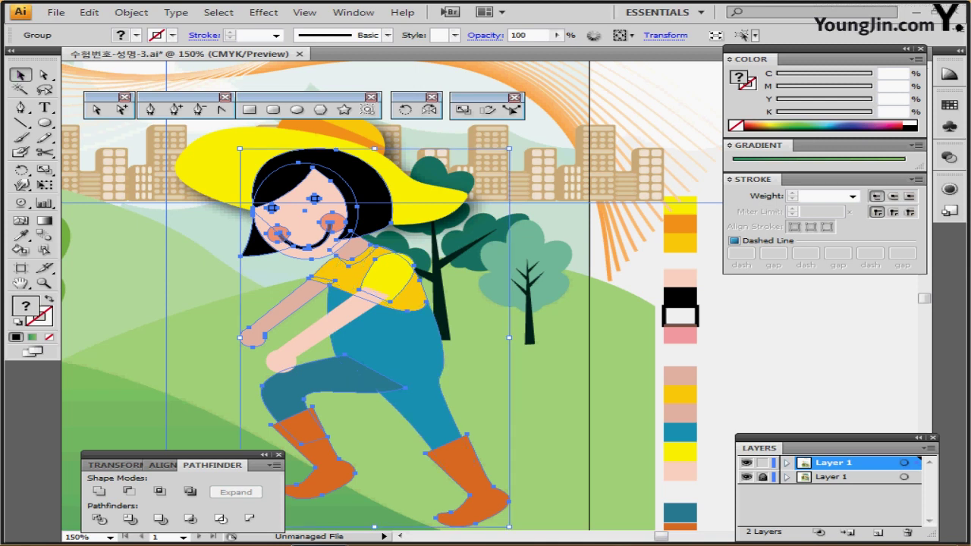
double_click(387, 334)
key(Escape)
click(96, 110)
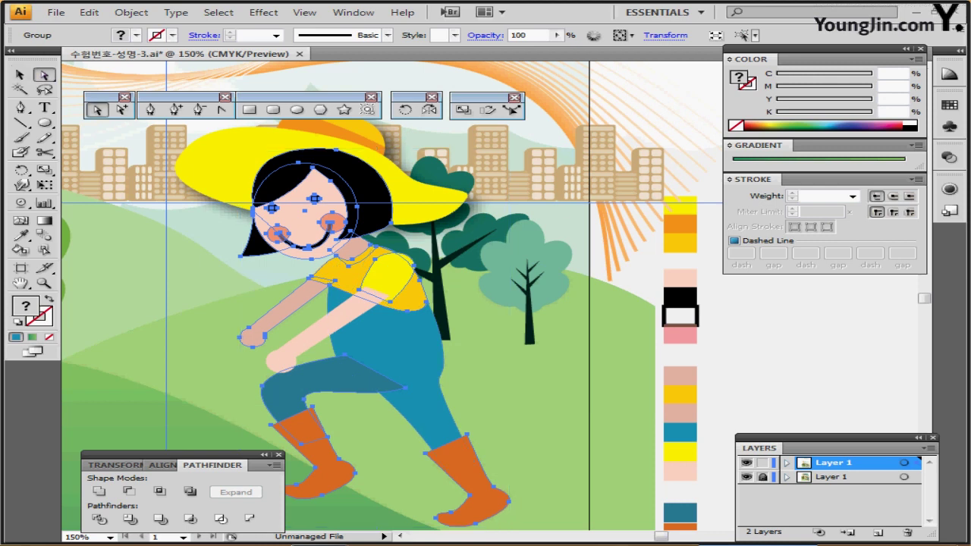
click(500, 379)
click(326, 377)
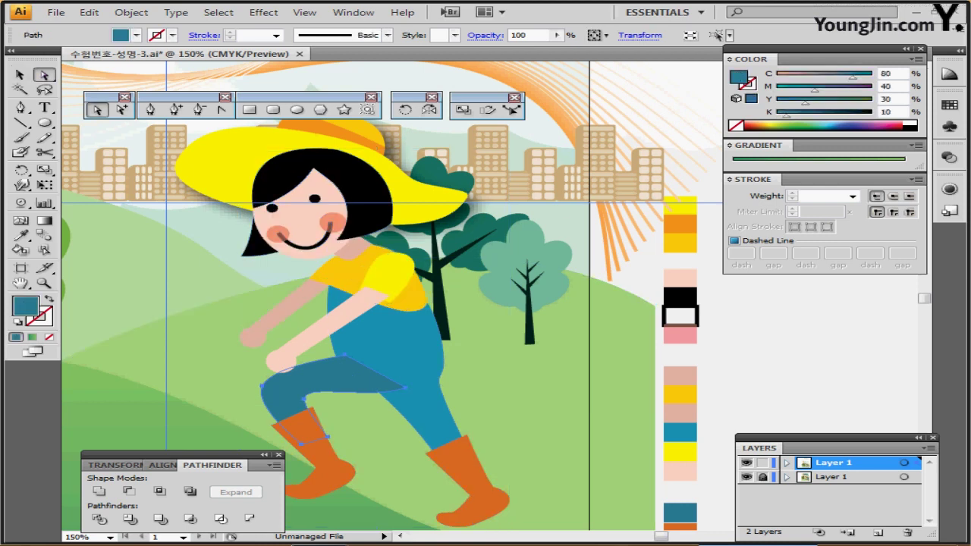
key(ctrl)
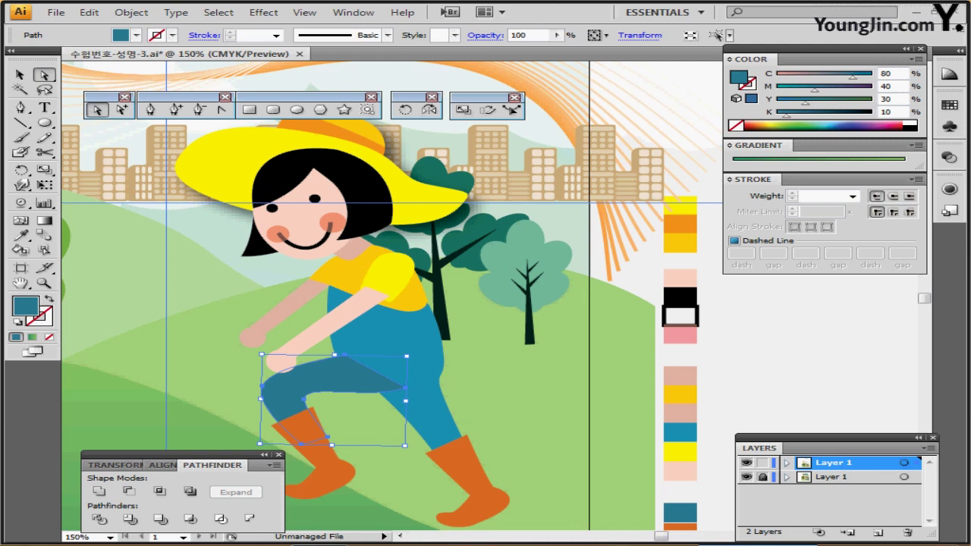
ctrl+shift+click(389, 334)
click(388, 333)
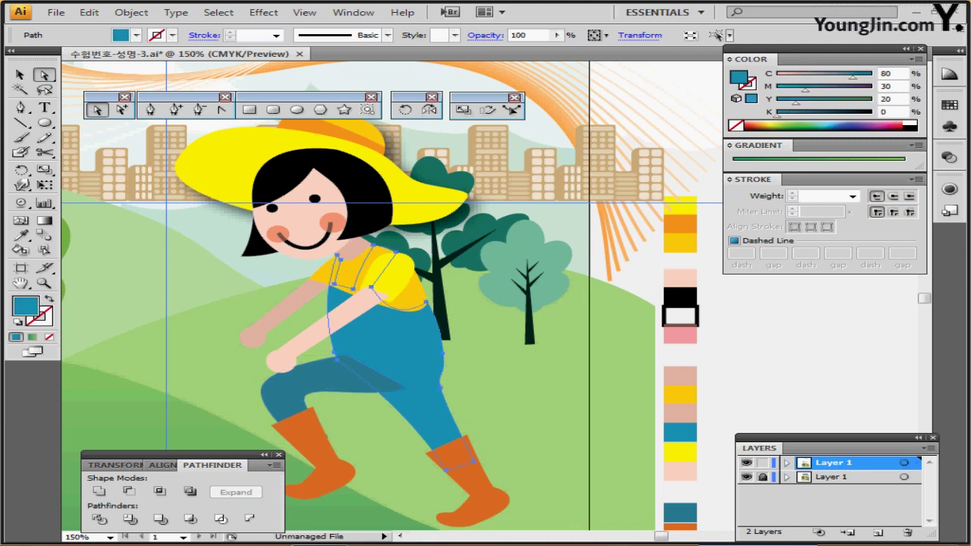
key(ctrl)
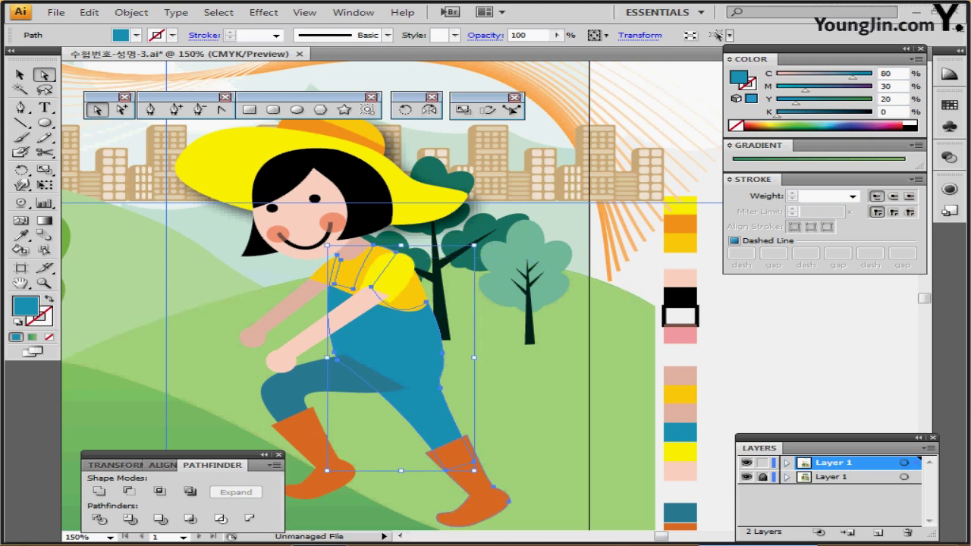
ctrl+click(395, 326)
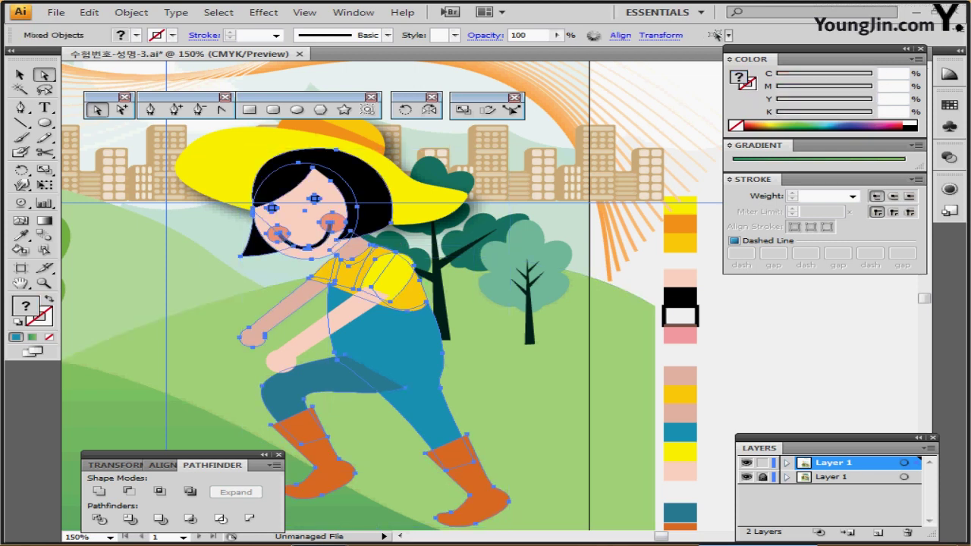
click(20, 74)
Step: Isolate the blue overalls path and step back up to the isolation level of Layer 1
double_click(391, 334)
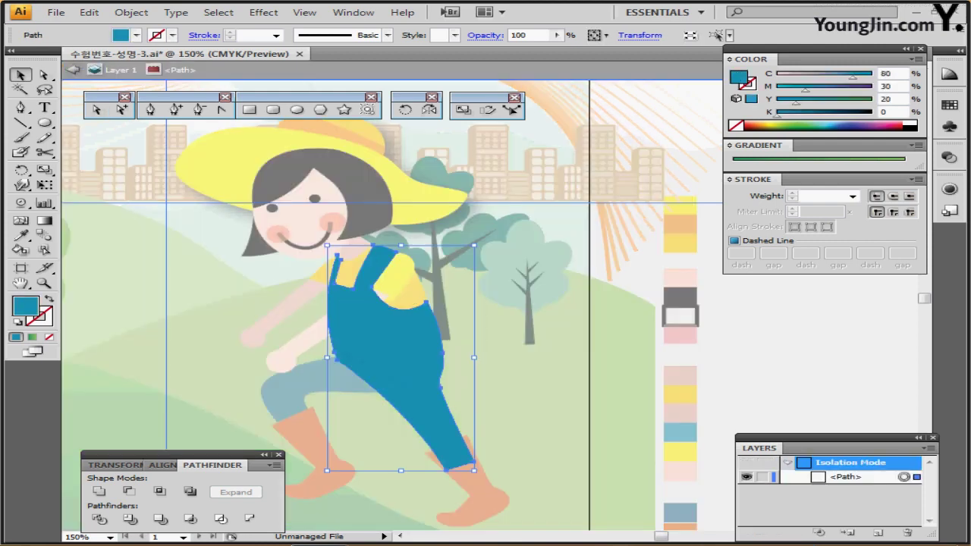
key(ctrl+shift+a)
key(ctrl+a)
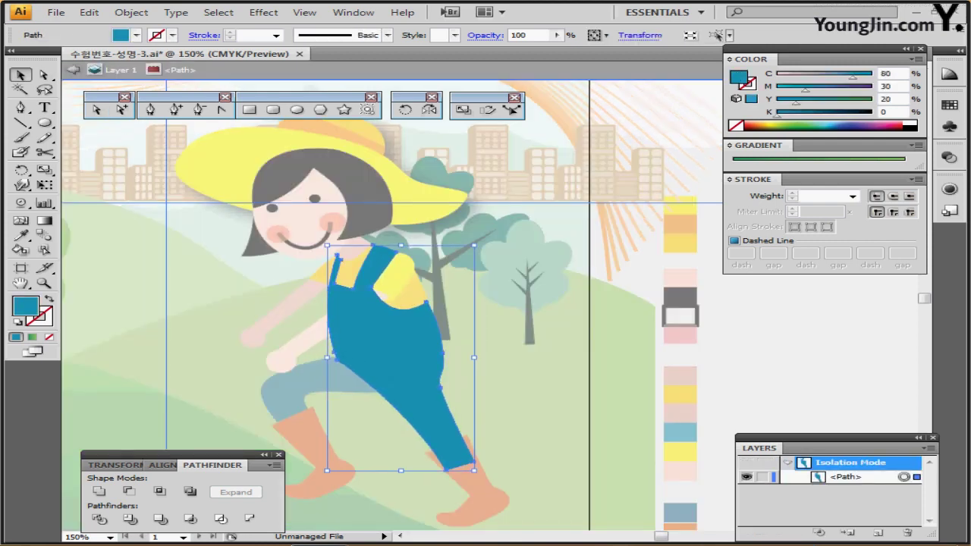
key(Escape)
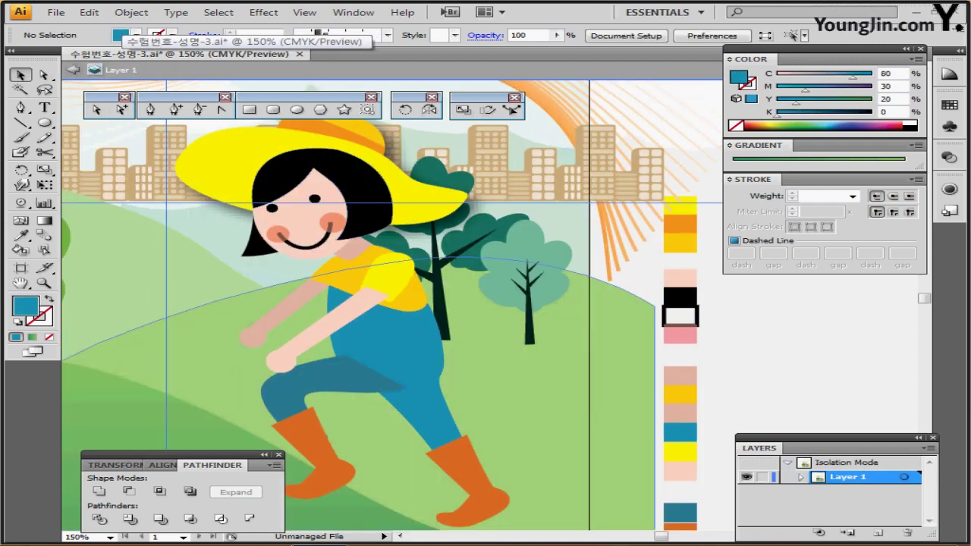
key(ctrl+a)
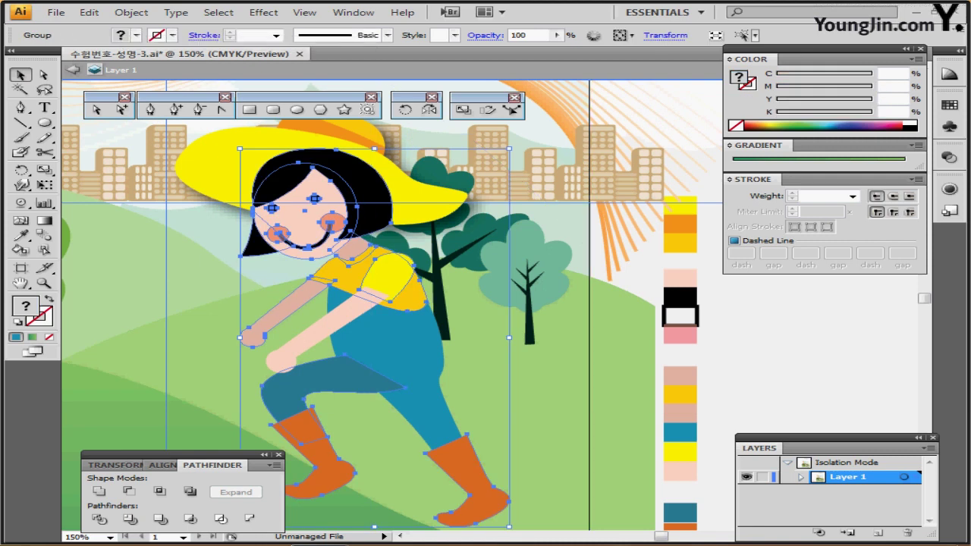
click(227, 341)
click(303, 379)
click(44, 75)
click(257, 425)
click(308, 383)
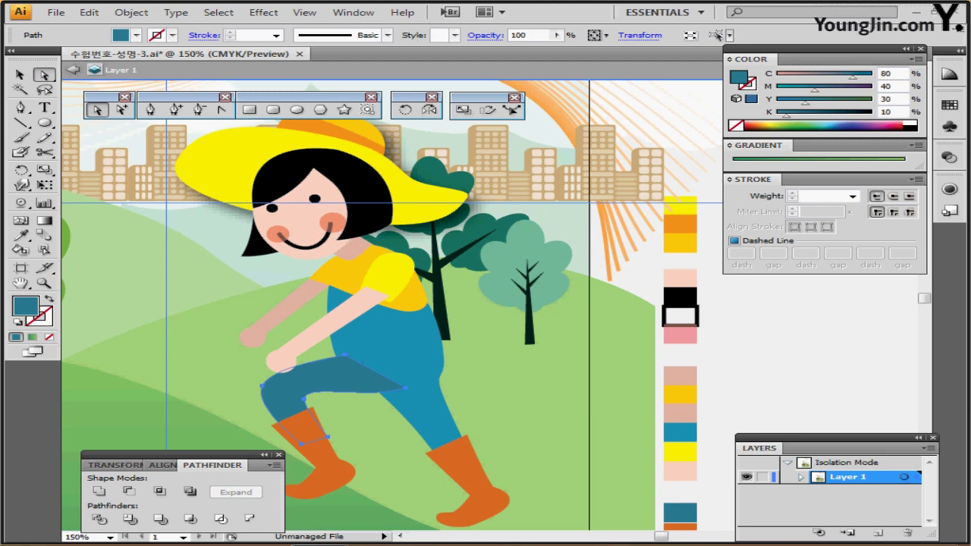
key(v)
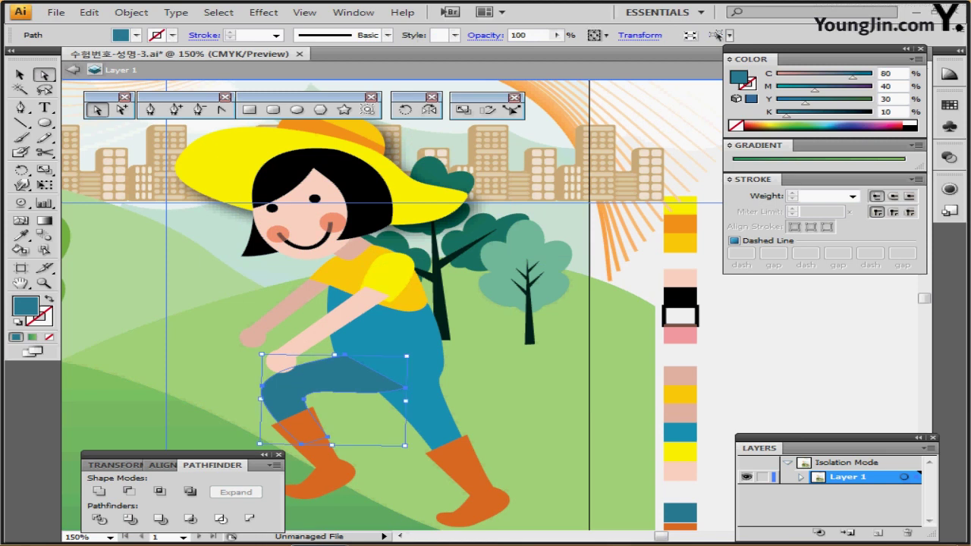
Step: Bring the blue overalls to the front together with the stretched leg's boot, the bright yellow sleeve and the front arm
click(439, 328)
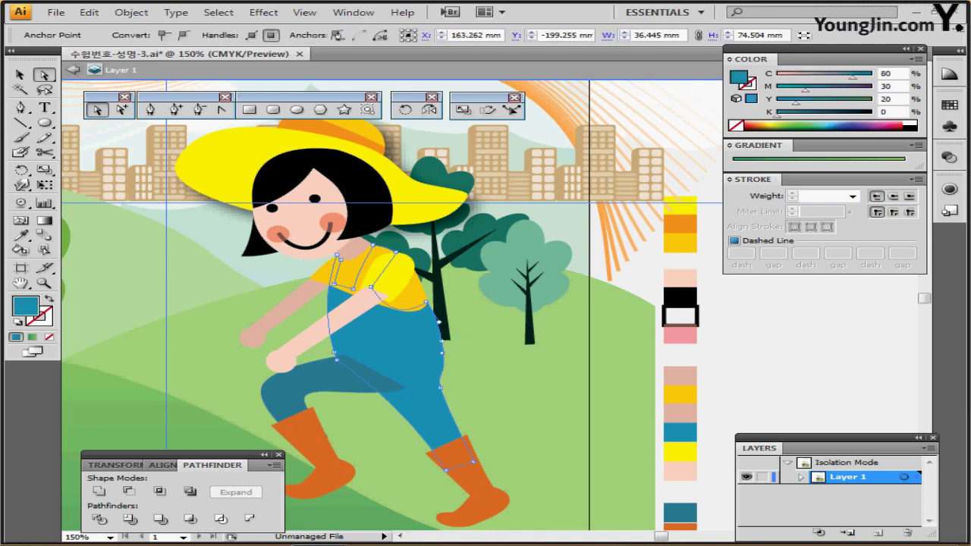
click(422, 336)
shift+click(458, 457)
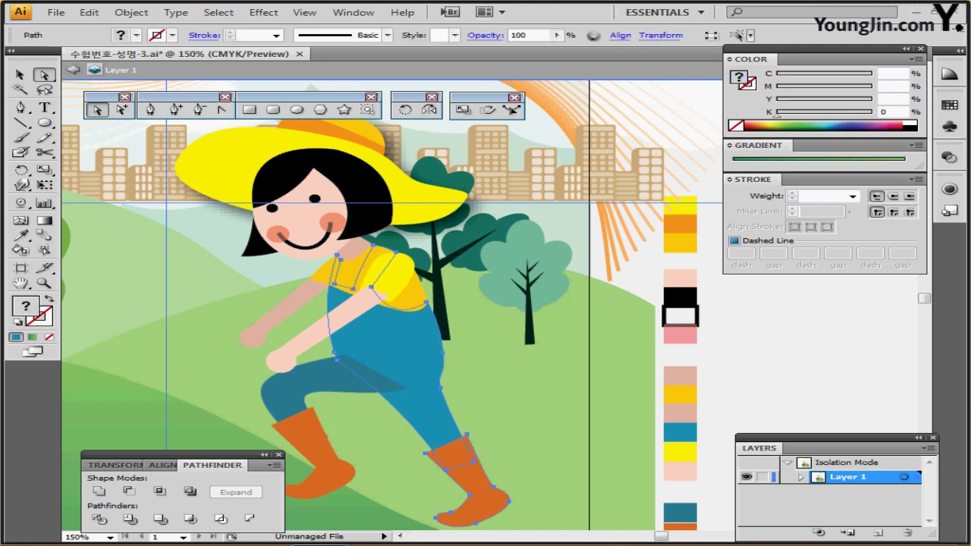
shift+click(328, 328)
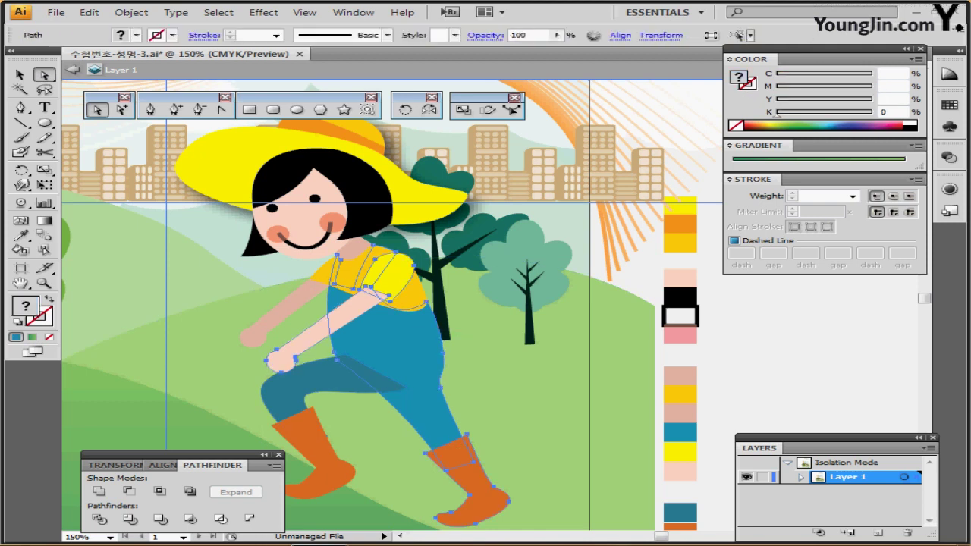
right_click(411, 138)
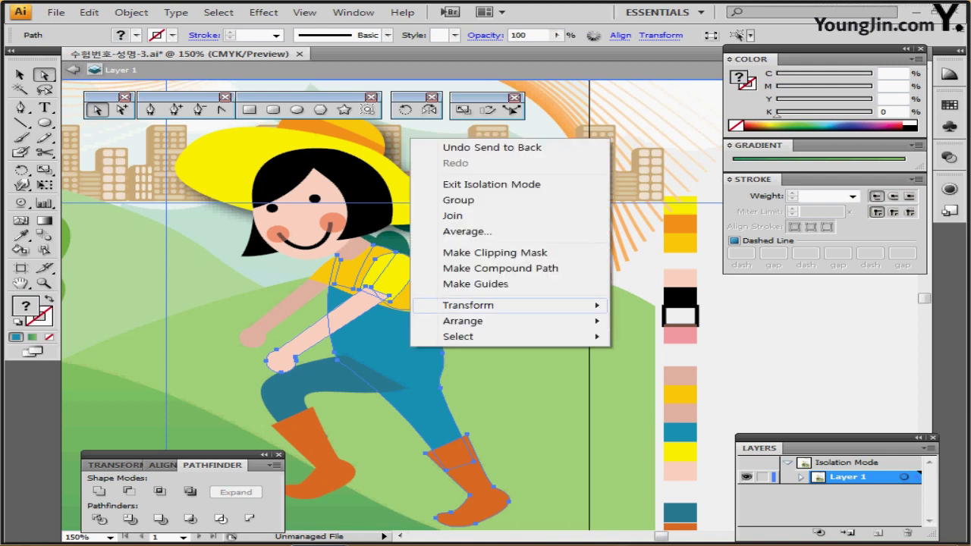
mouse_move(464, 321)
click(672, 322)
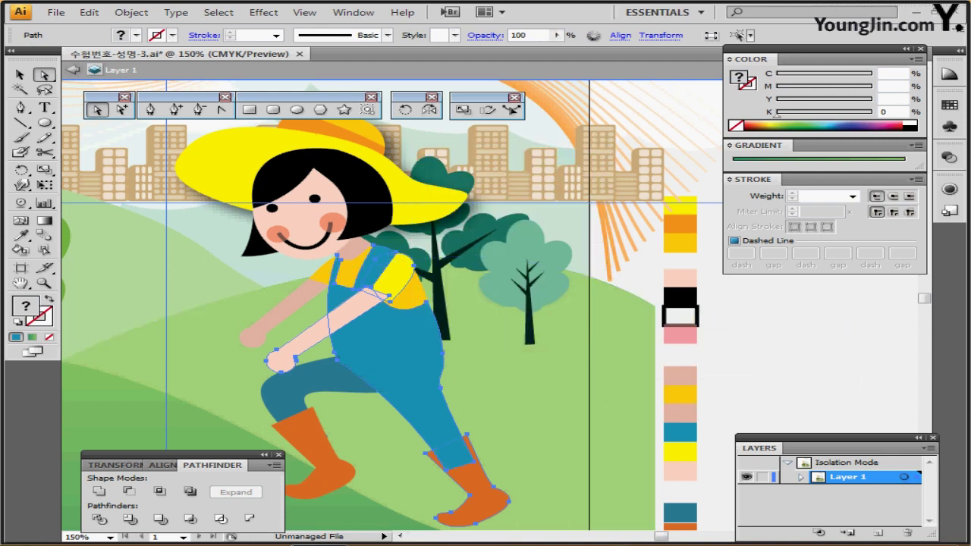
Step: Restack the stretched leg's orange boot above the overalls by cutting it and pasting it in front
click(523, 402)
click(481, 498)
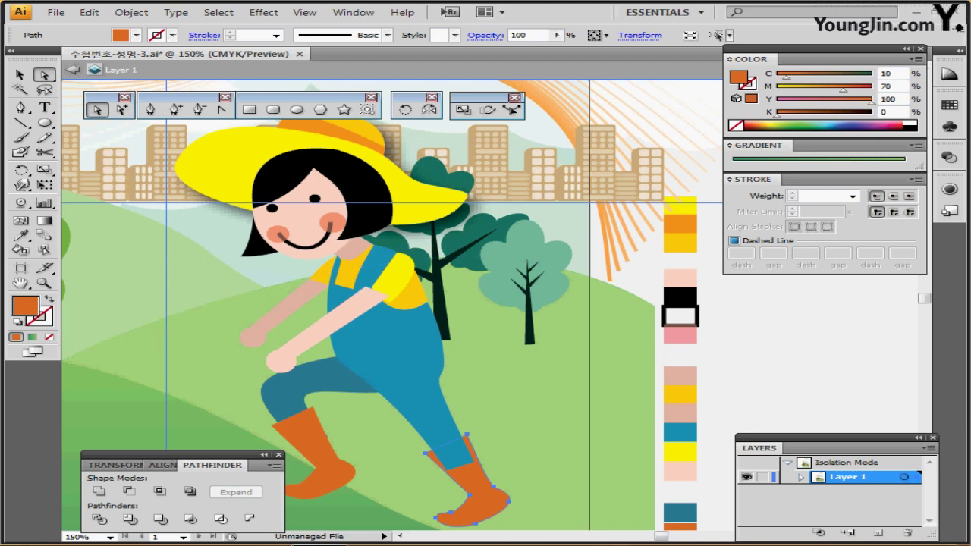
right_click(484, 261)
mouse_move(576, 461)
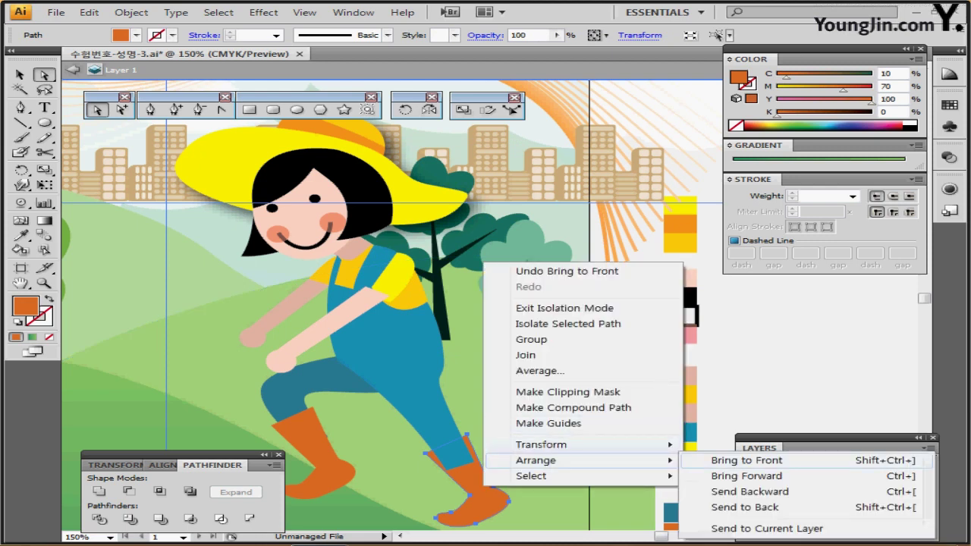
click(746, 460)
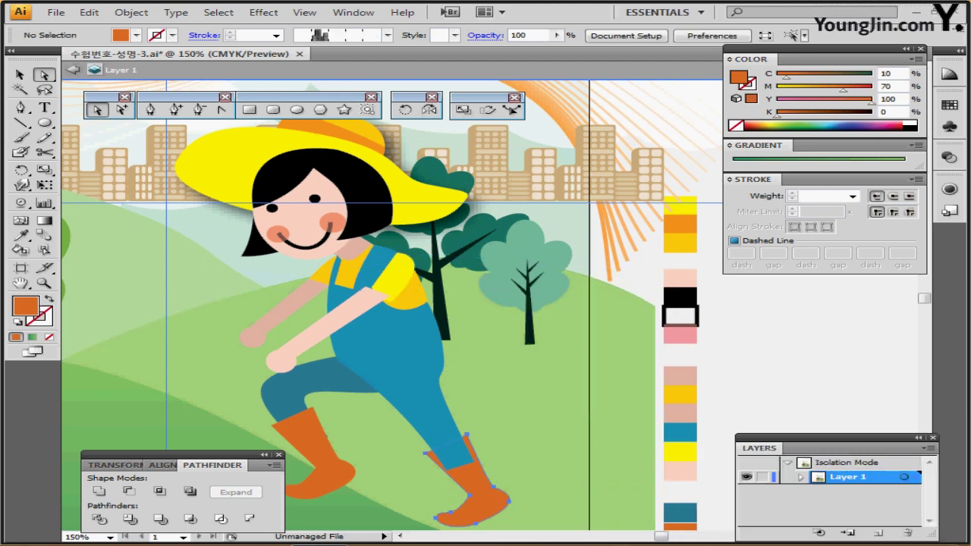
right_click(480, 266)
mouse_move(532, 463)
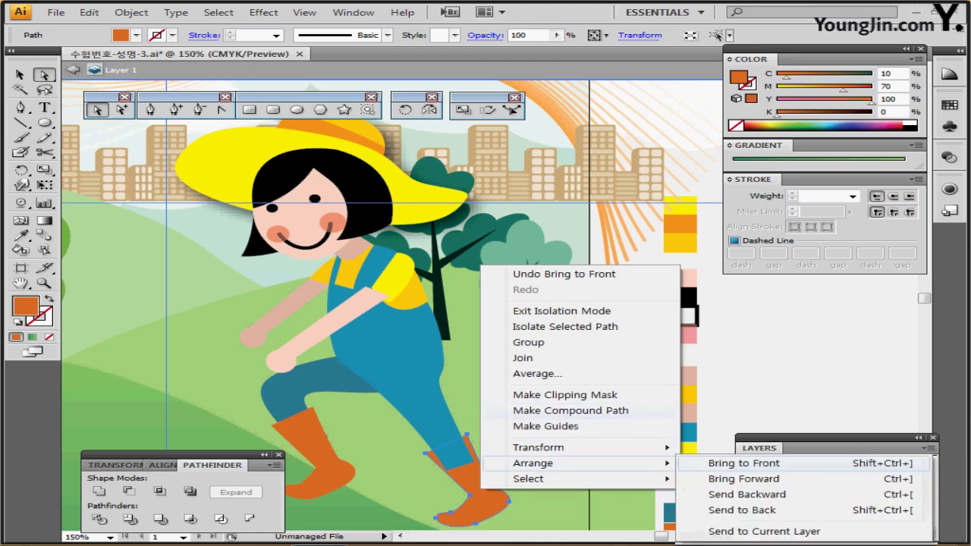
click(744, 463)
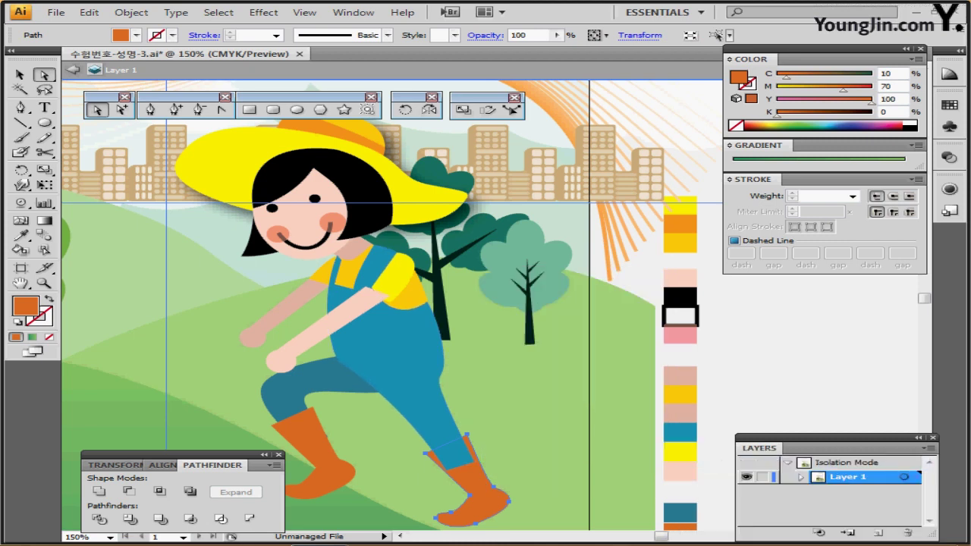
key(ctrl+x)
key(ctrl+f)
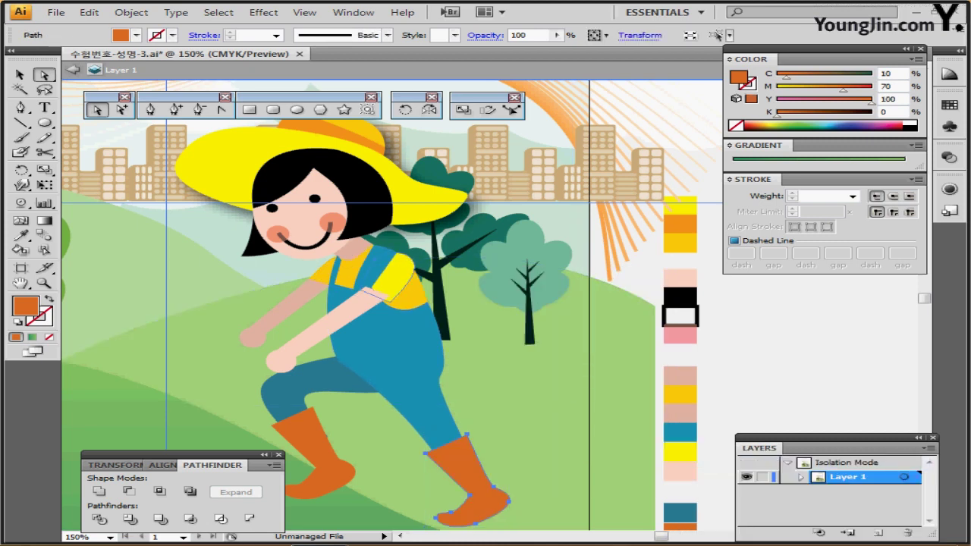
Step: Cut the bright yellow sleeve and front arm, paste them in front of the overalls, and leave isolation mode
click(395, 276)
shift+click(338, 322)
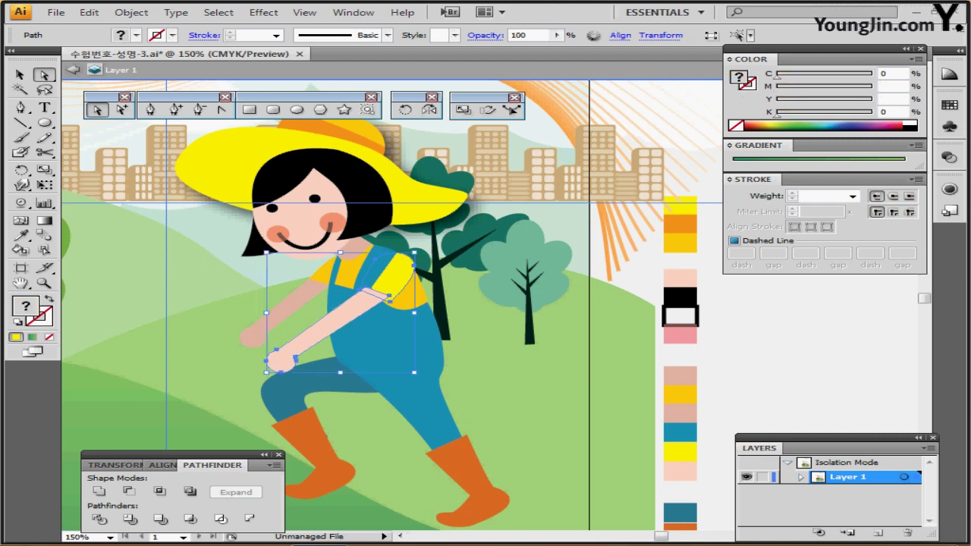
key(ctrl+x)
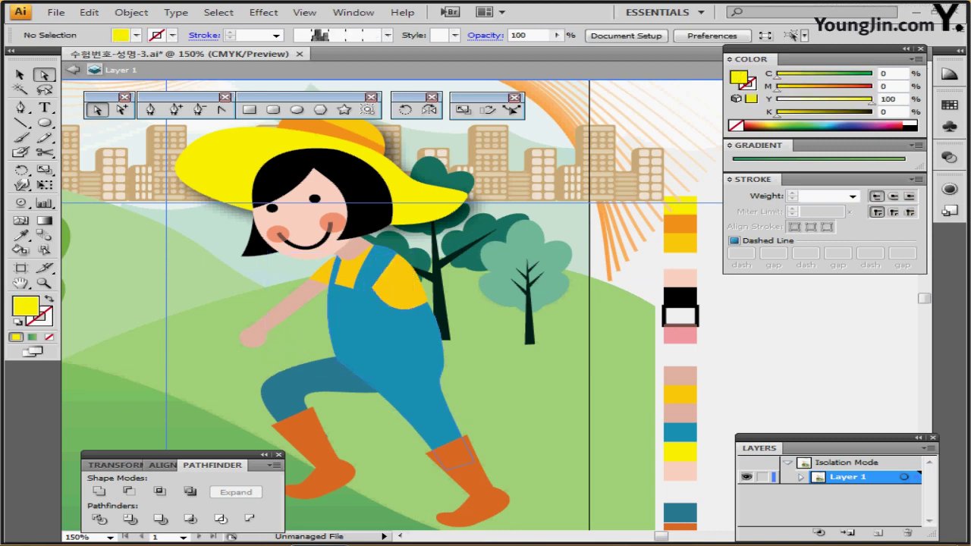
key(ctrl+f)
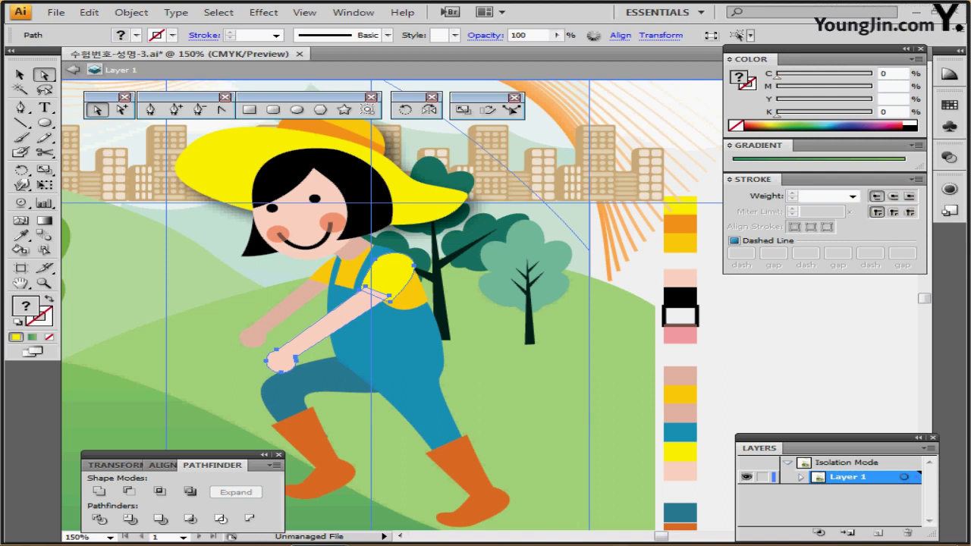
double_click(735, 365)
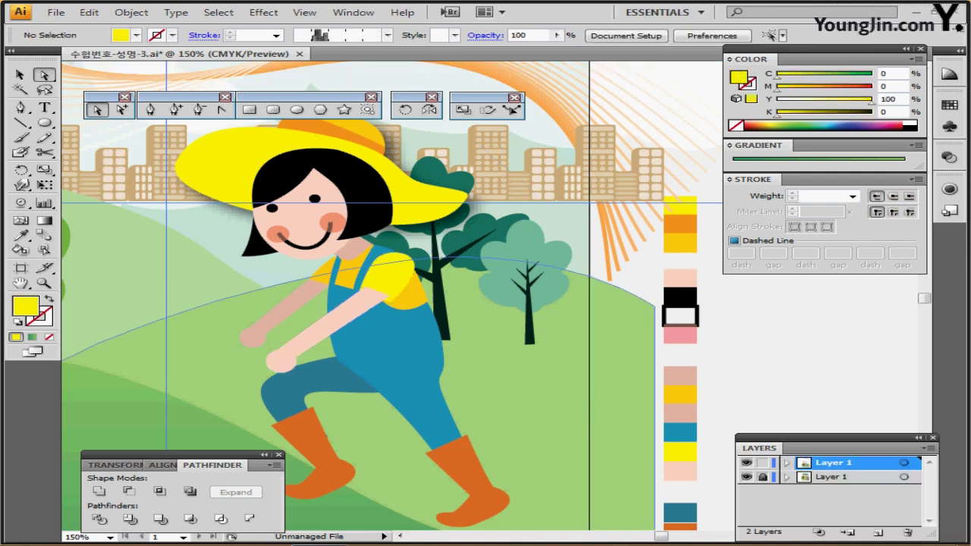
Step: Select the overalls together with the girl's head, arm, leg and boot shapes, save the file, and group the selected body parts
click(21, 75)
click(391, 345)
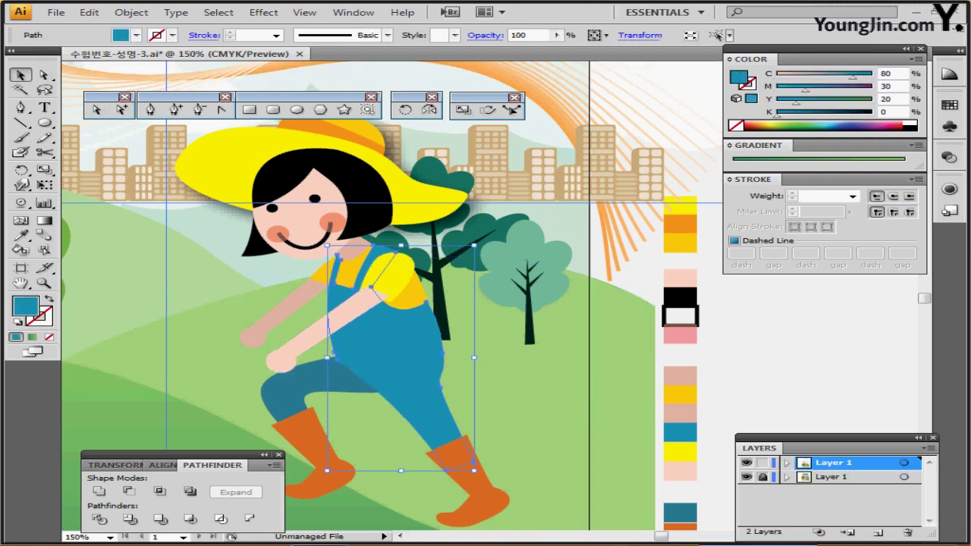
shift+click(322, 378)
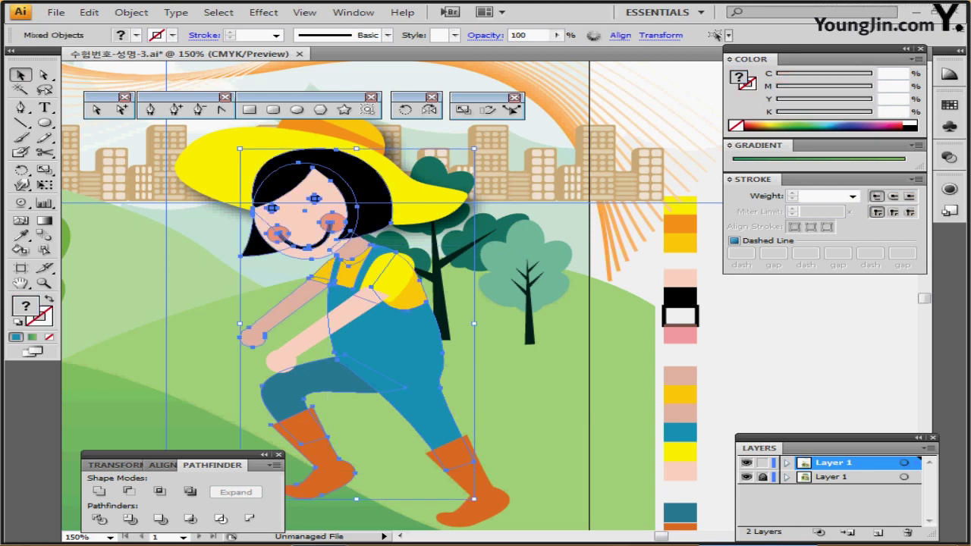
drag(516, 402, 512, 379)
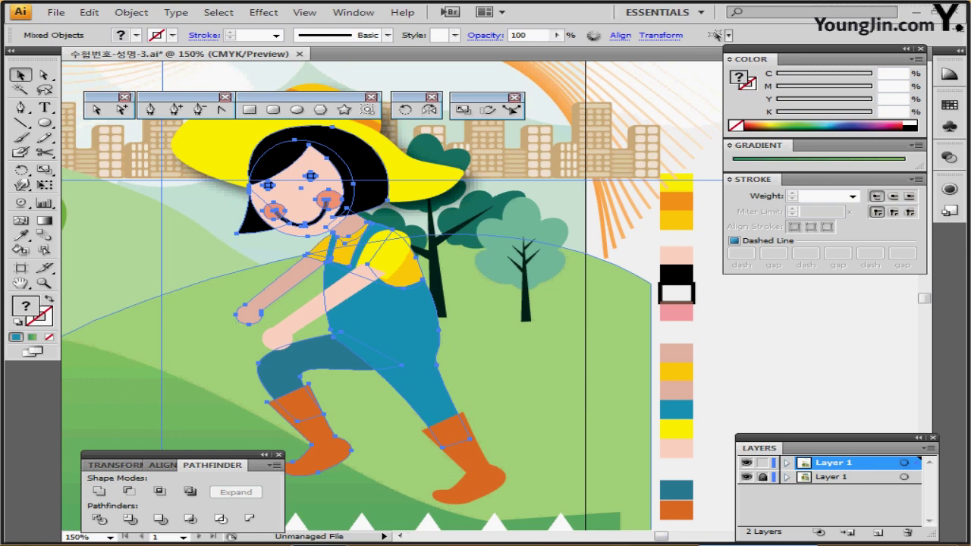
key(ctrl+s)
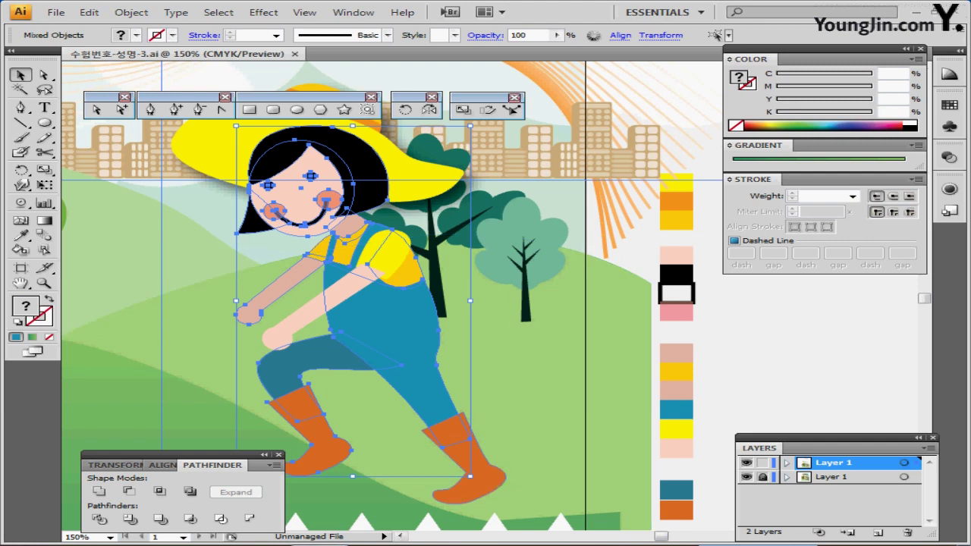
key(ctrl+shift+b)
key(ctrl+g)
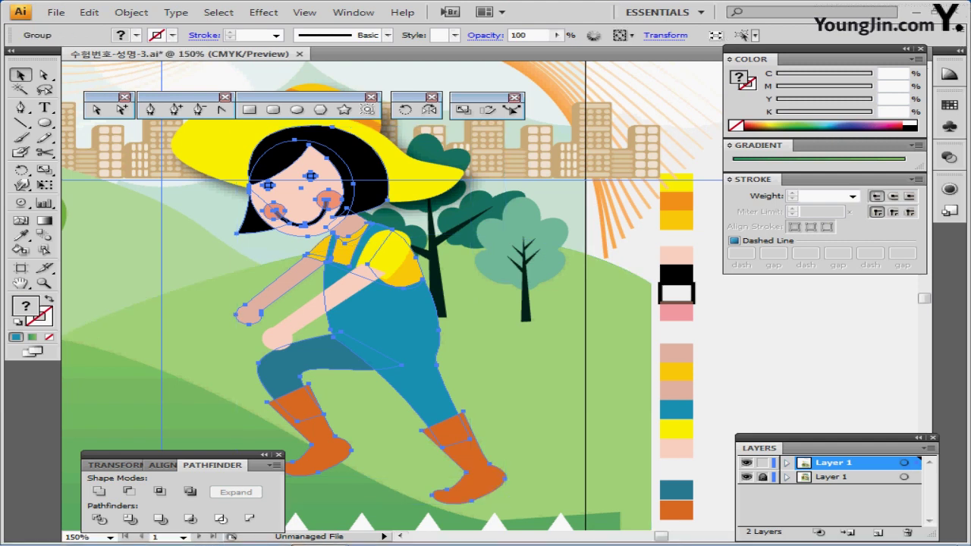
Step: Apply the last-used Drop Shadow effect to the grouped body
key(ctrl+shift+b)
click(263, 13)
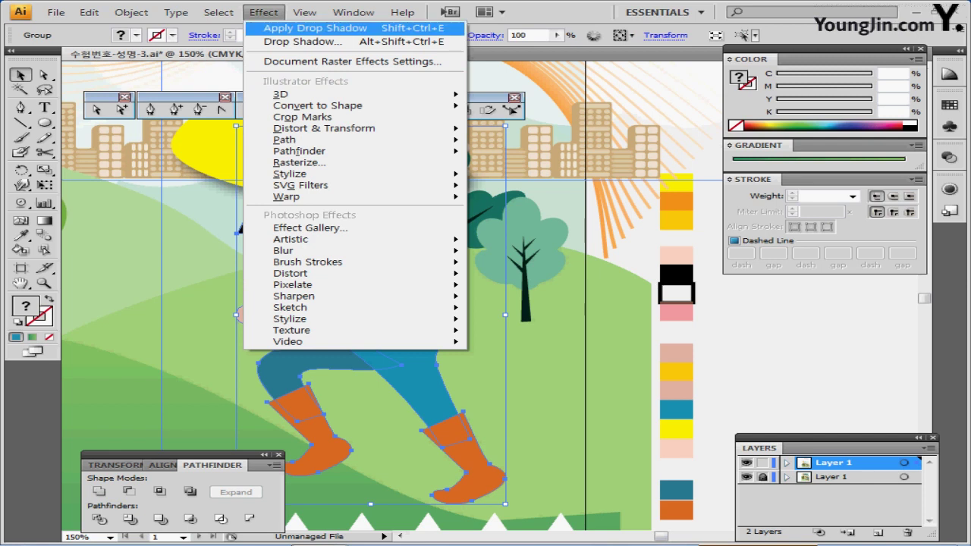
click(315, 28)
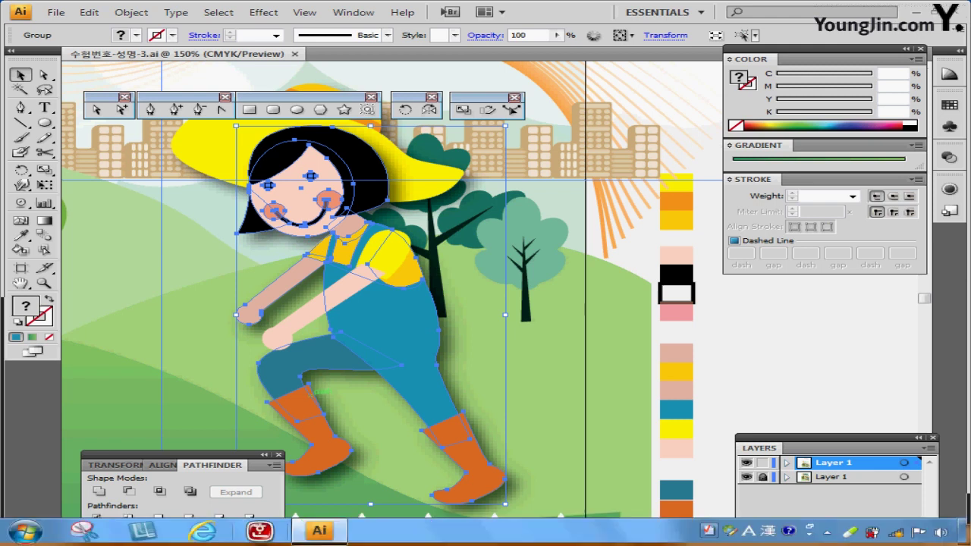
Step: Draw an unfilled ellipse beside the watering can outside the artboard and copy the 9 pt pink stroke from the sample frame onto it
drag(258, 418, 467, 401)
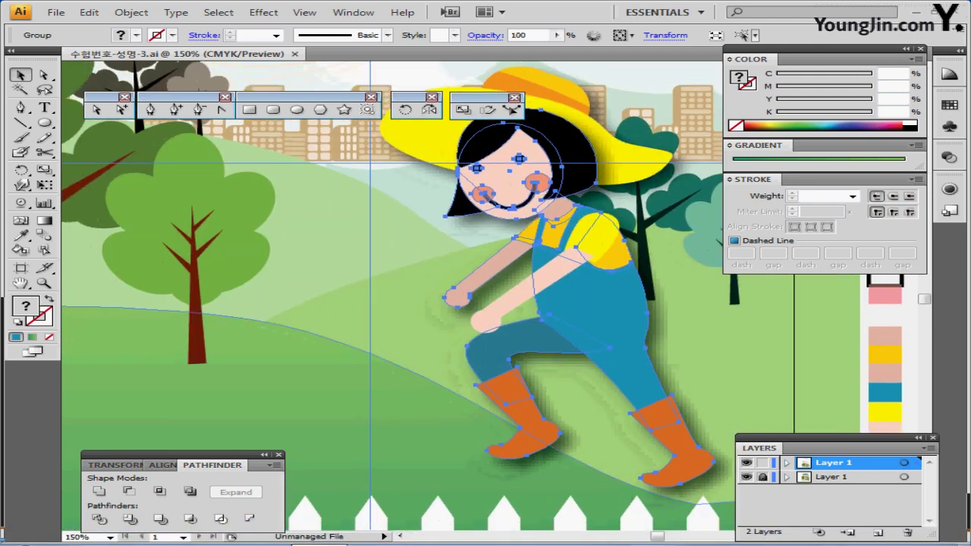
drag(303, 409, 592, 391)
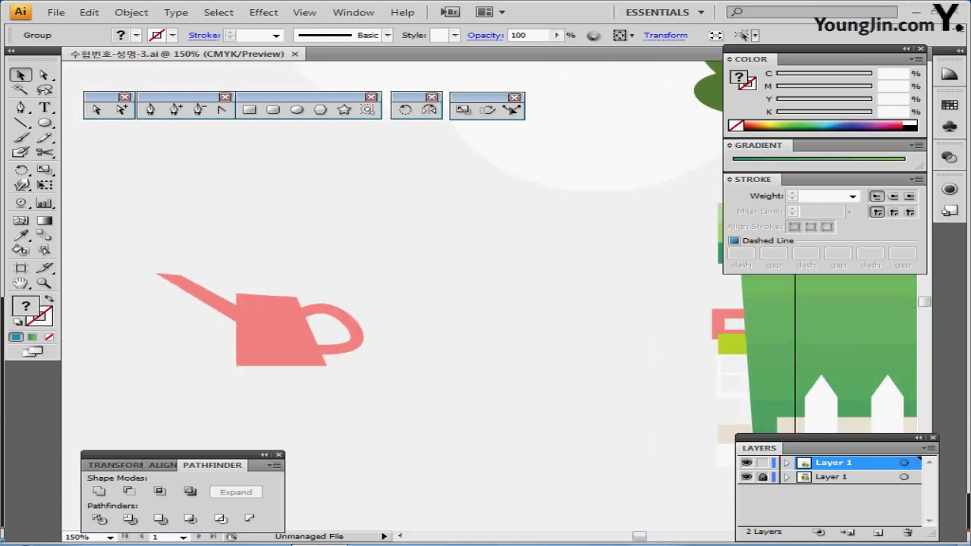
click(425, 372)
click(277, 332)
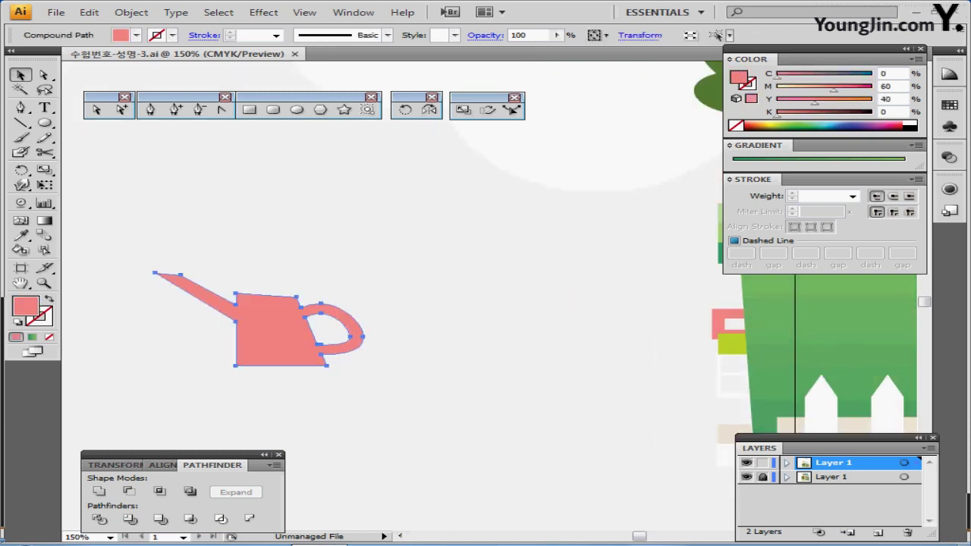
key(ctrl+shift+a)
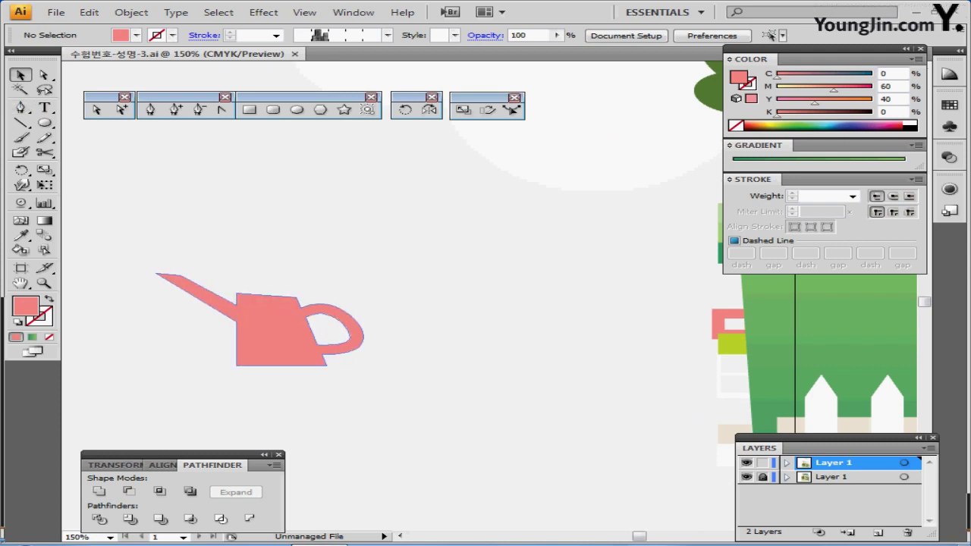
click(296, 109)
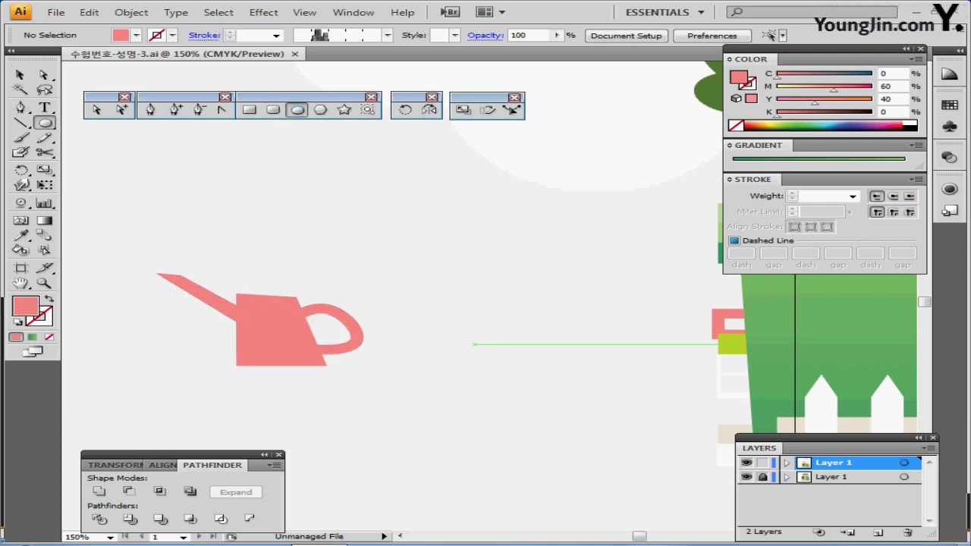
drag(398, 300, 476, 352)
key(shift+x)
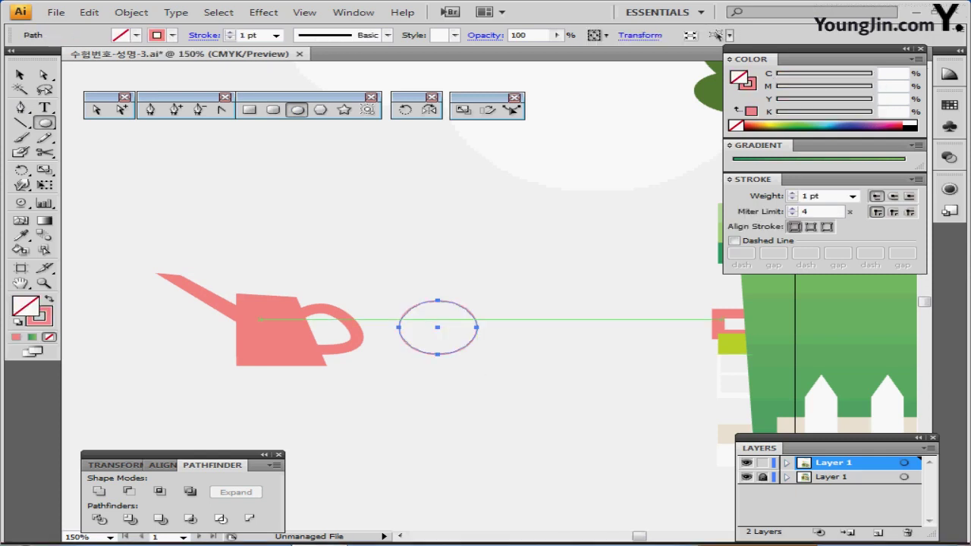
key(i)
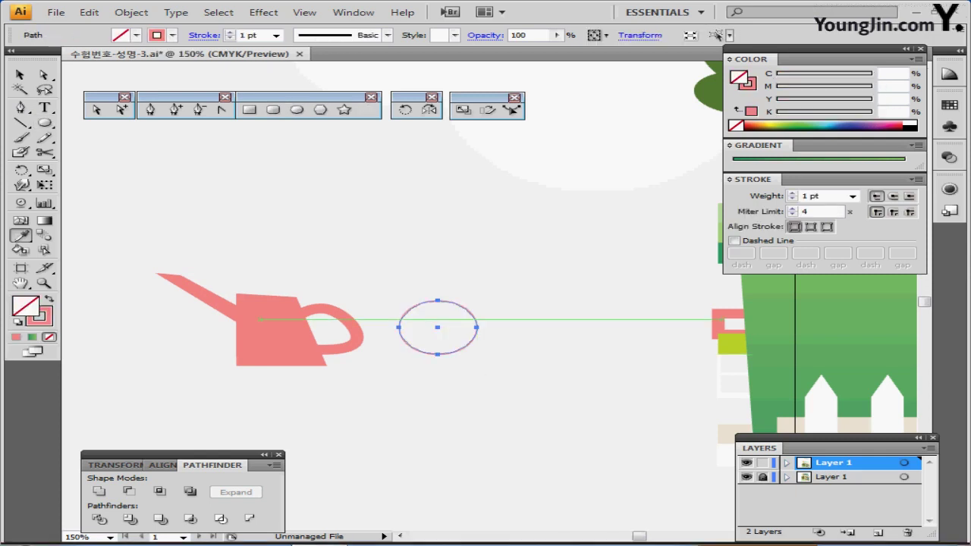
click(722, 315)
key(ctrl+shift+a)
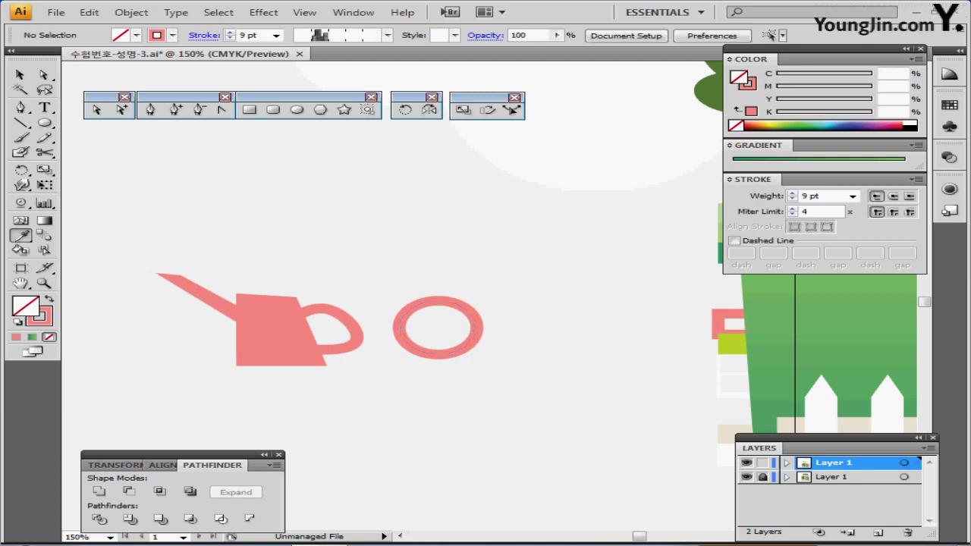
Step: Reshape the ring into a slanted handle by tilting the direction handle of its side anchor point
key(a)
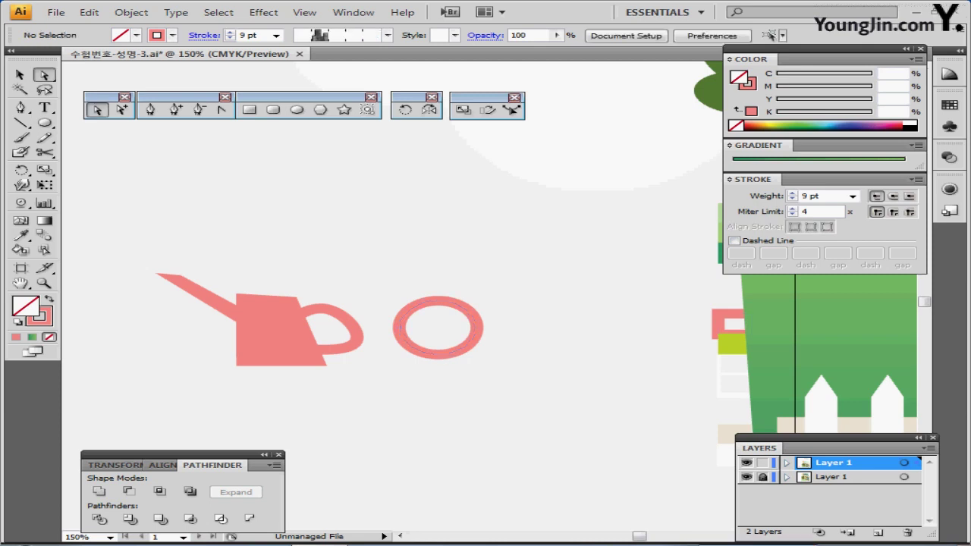
drag(535, 302, 469, 337)
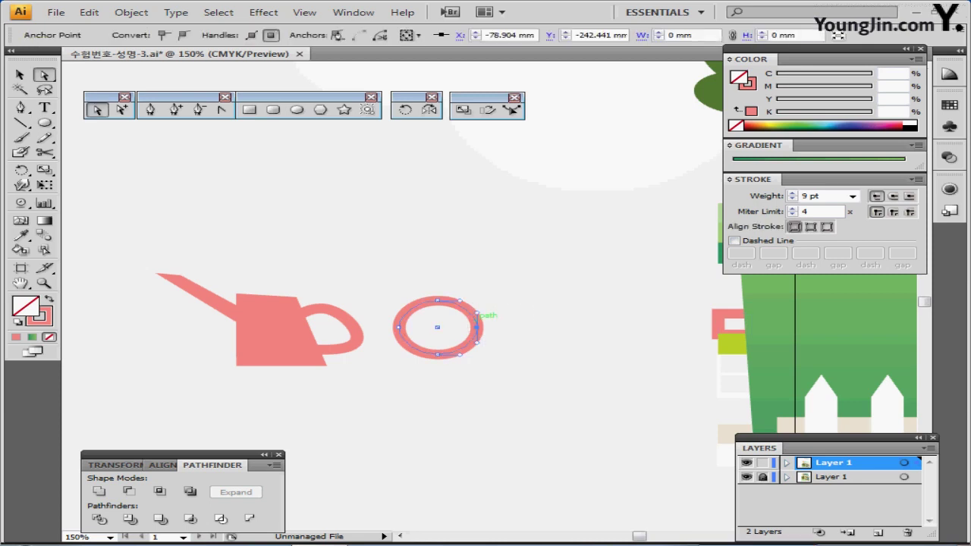
drag(486, 342, 491, 347)
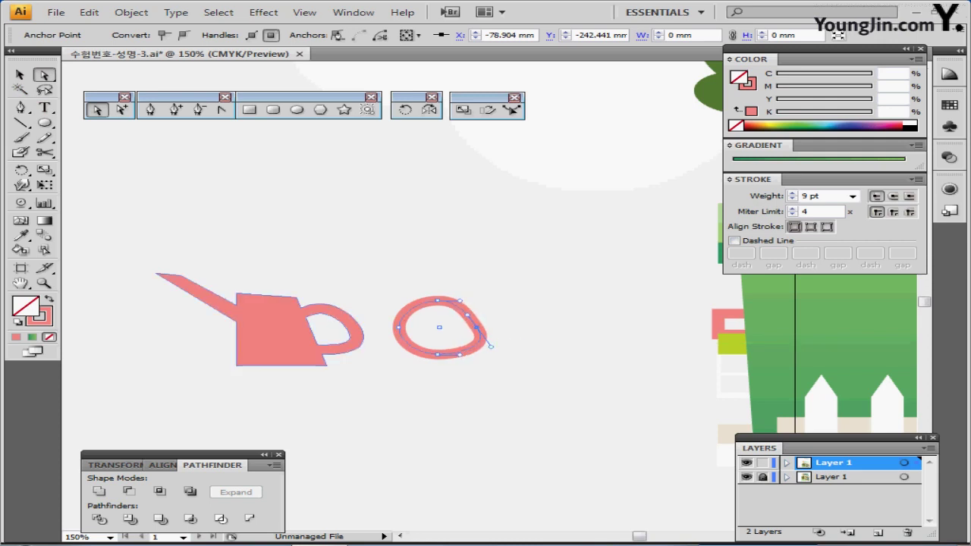
Step: Outline the reshaped ring's stroke, then delete the ring
click(132, 13)
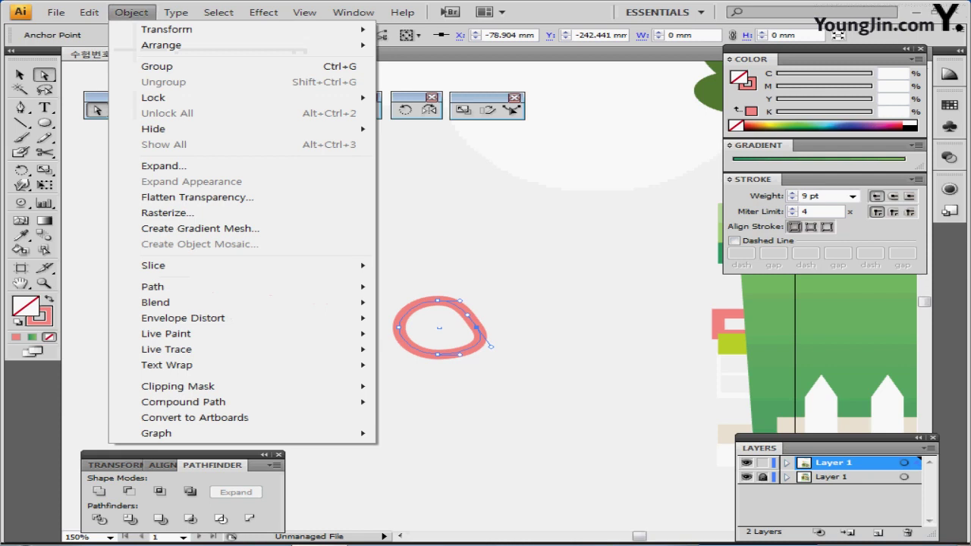
mouse_move(163, 287)
click(440, 323)
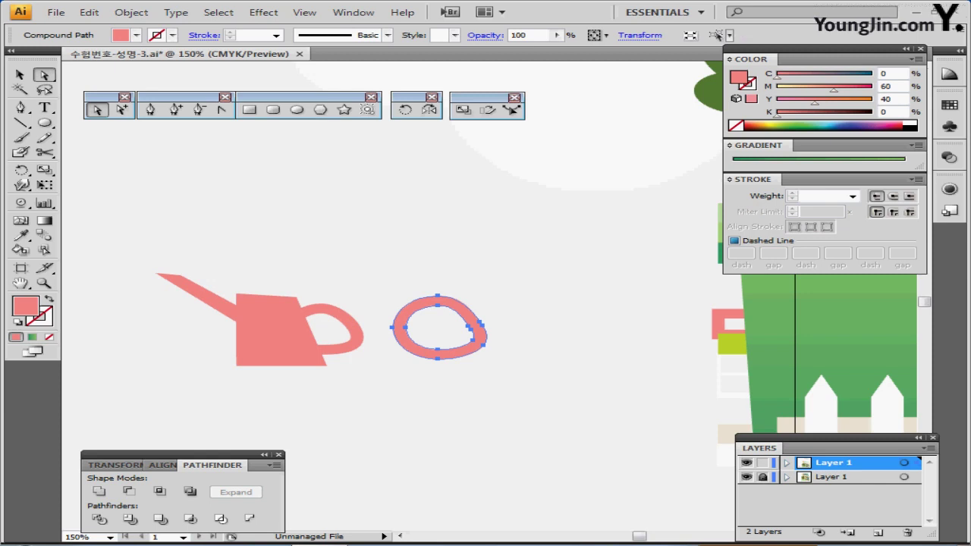
key(Delete)
Step: Move the pink watering can from outside the artboard onto the girl's hands
click(20, 74)
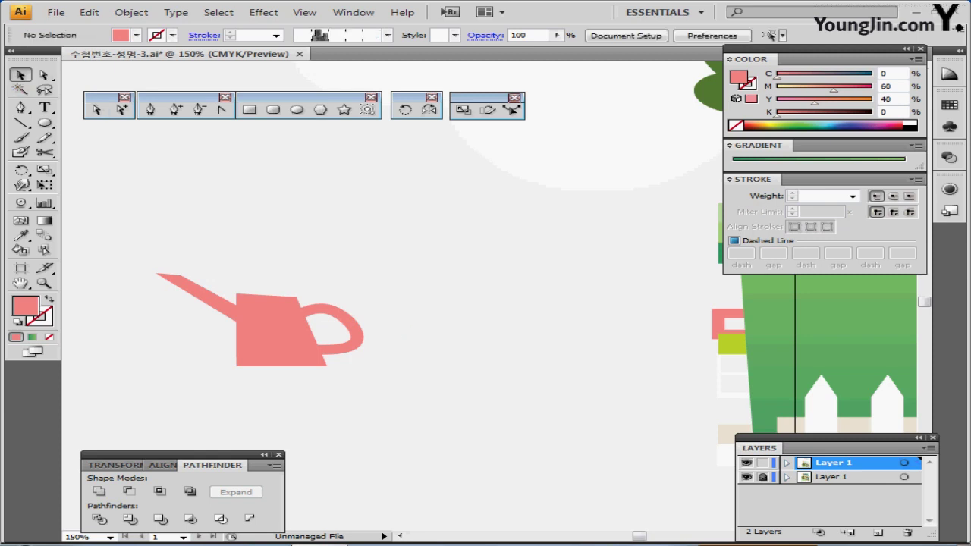
click(272, 330)
key(ctrl+minus)
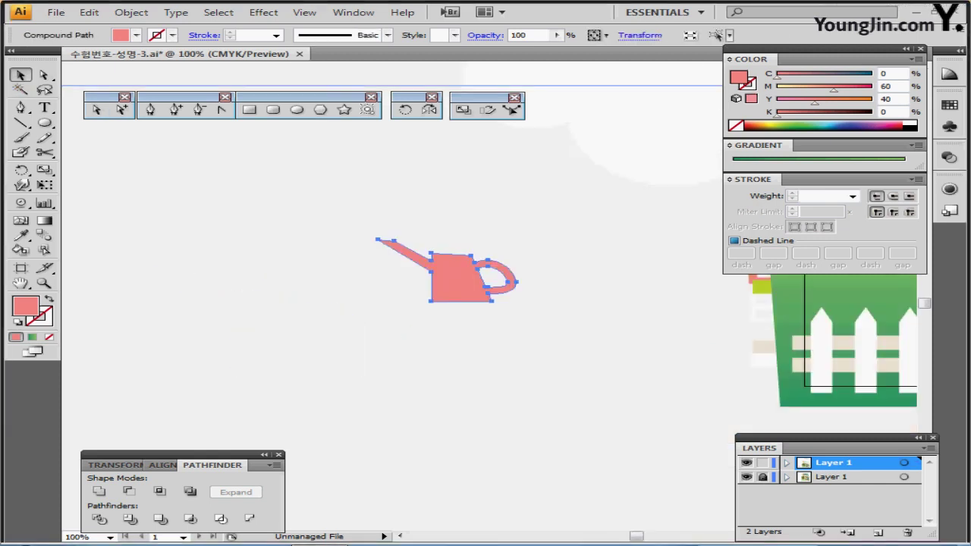
drag(516, 284, 137, 326)
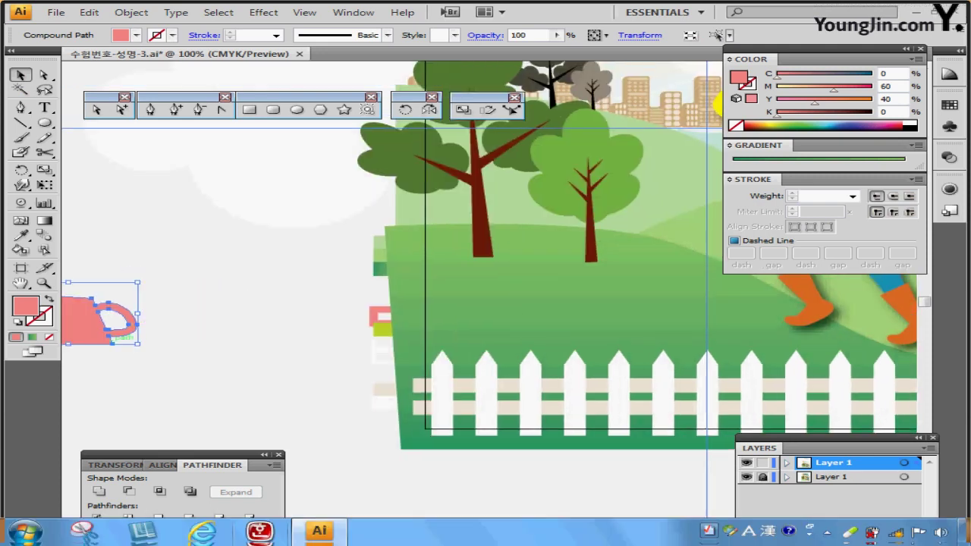
drag(121, 334, 513, 304)
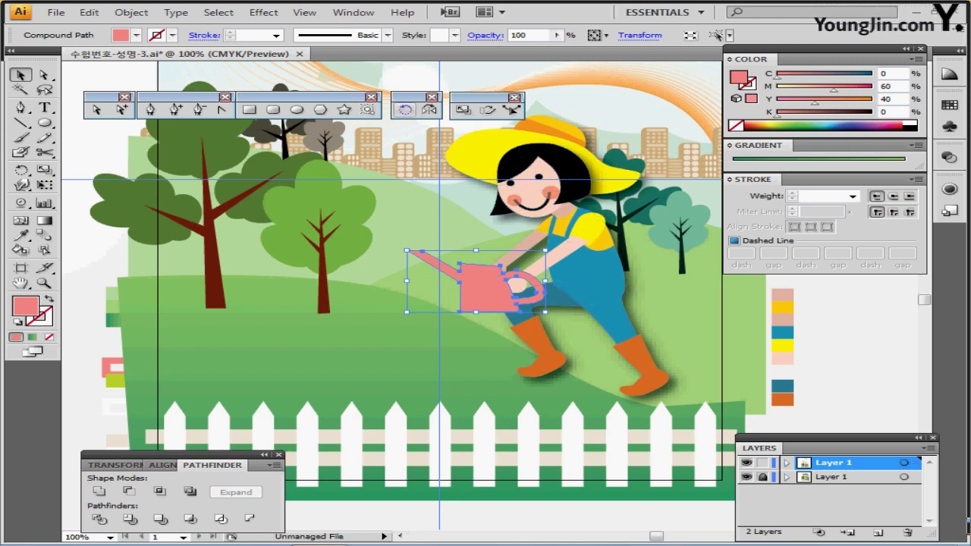
Step: Rotate the watering can counterclockwise so that its spout is nearly level
double_click(405, 110)
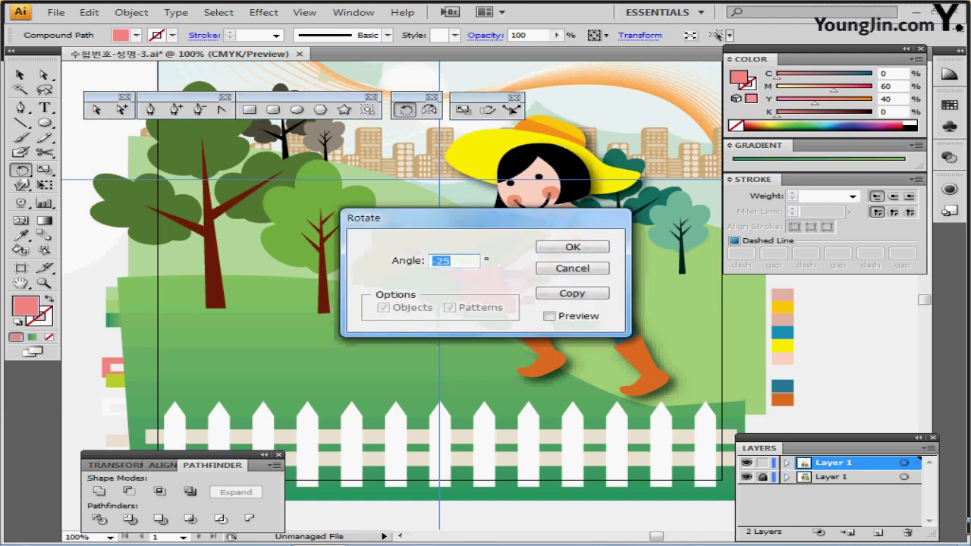
text(5)
key(Return)
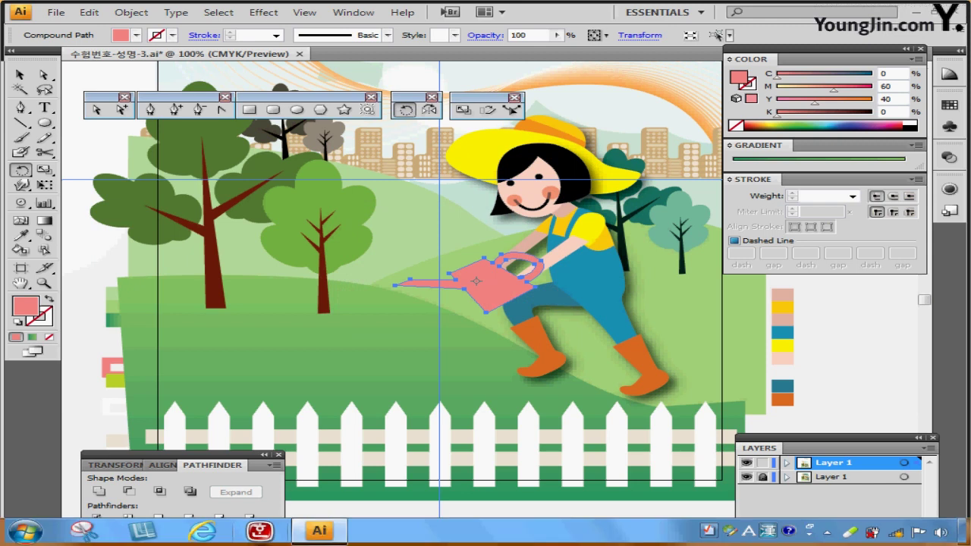
Step: In outline view, nudge the watering can down and slightly to the left onto the reference can, then return to preview
key(ctrl+y)
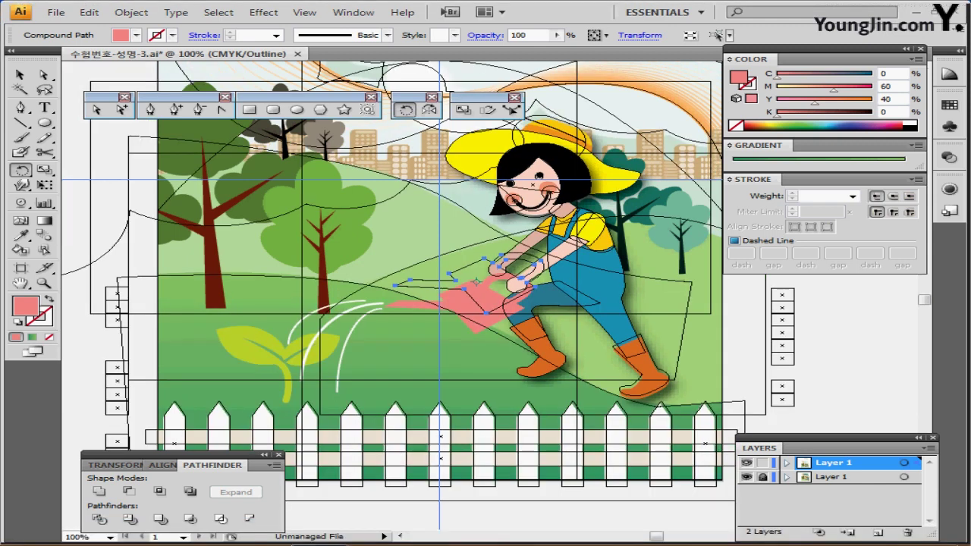
key(Down)
key(Down)
key(Down)
key(Down)
key(Down)
key(Down)
key(Down)
key(Down)
key(Down)
key(Down)
key(Down)
key(Down)
key(Down)
key(Down)
key(Down)
key(Down)
key(Down)
key(Down)
key(Down)
key(Down)
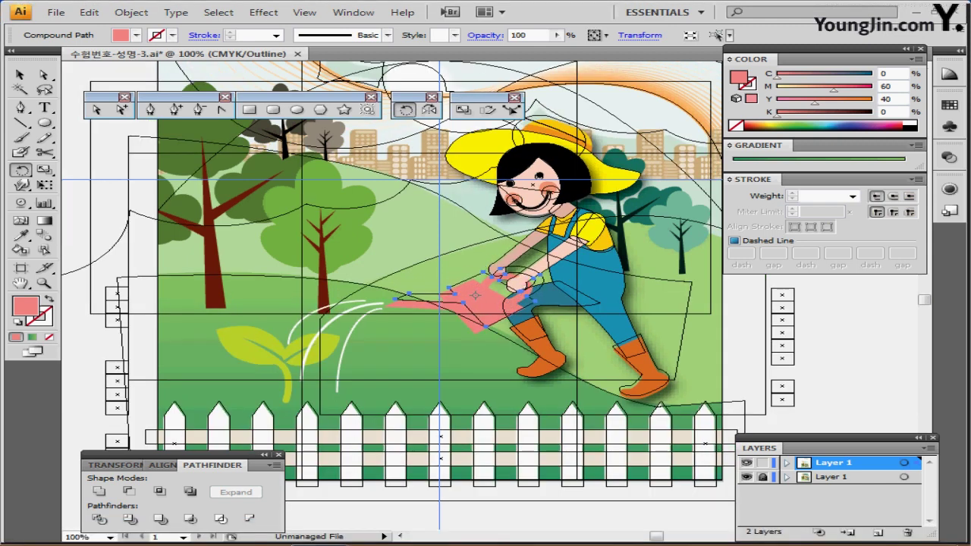
key(Down)
key(Down)
key(Down)
key(Down)
key(Down)
key(Down)
key(Down)
key(Down)
key(Down)
key(Left)
key(Left)
key(Left)
key(Left)
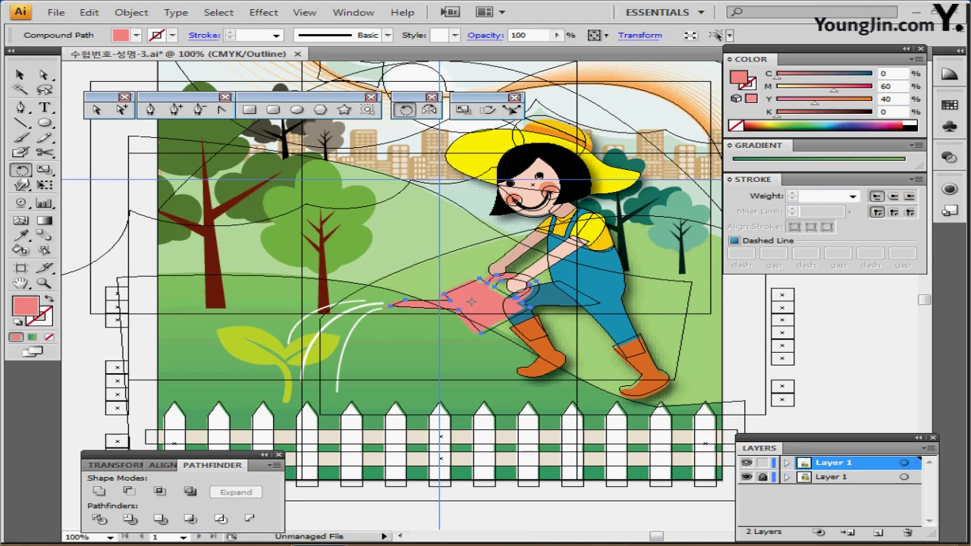
drag(533, 285, 523, 297)
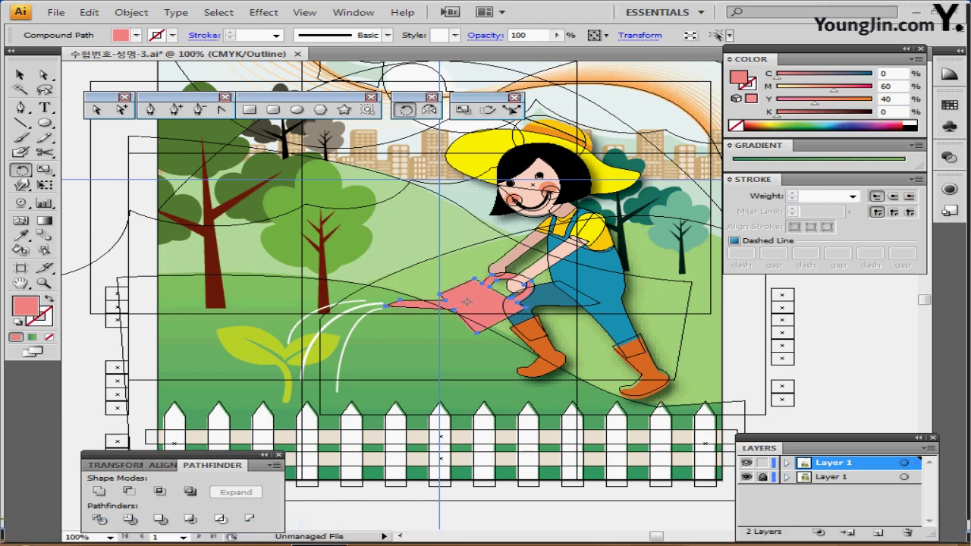
key(ctrl+y)
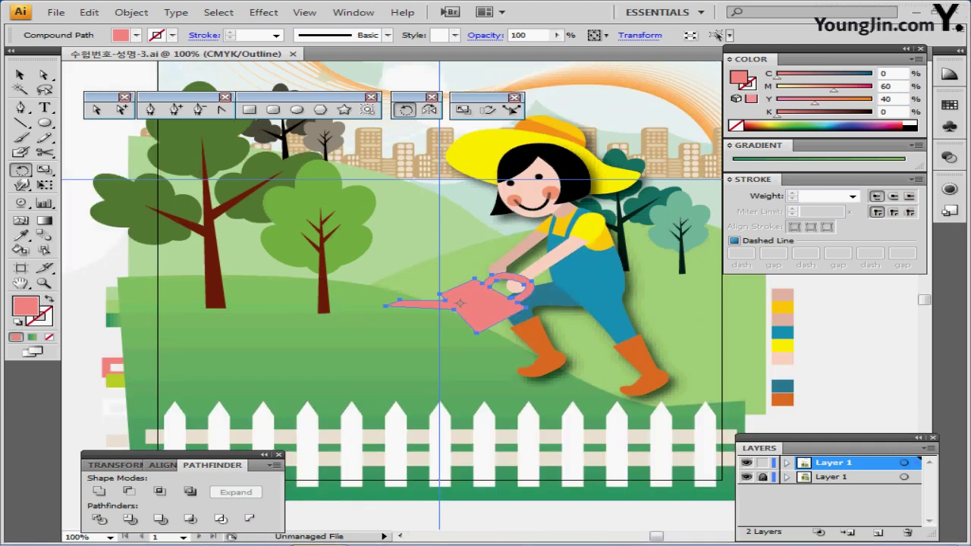
Step: Bring the girl's front arm in front of the watering can's handle and save the file
ctrl+click(558, 256)
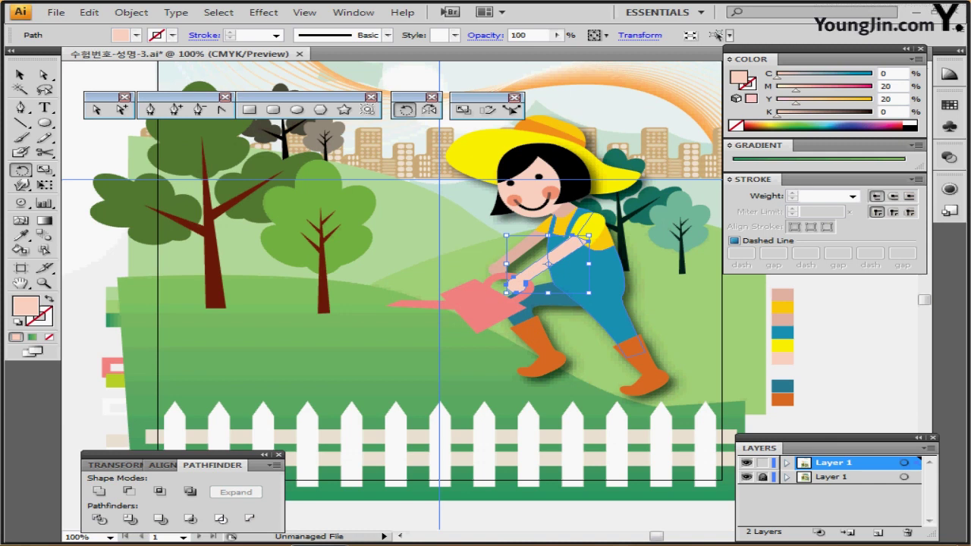
key(ctrl+s)
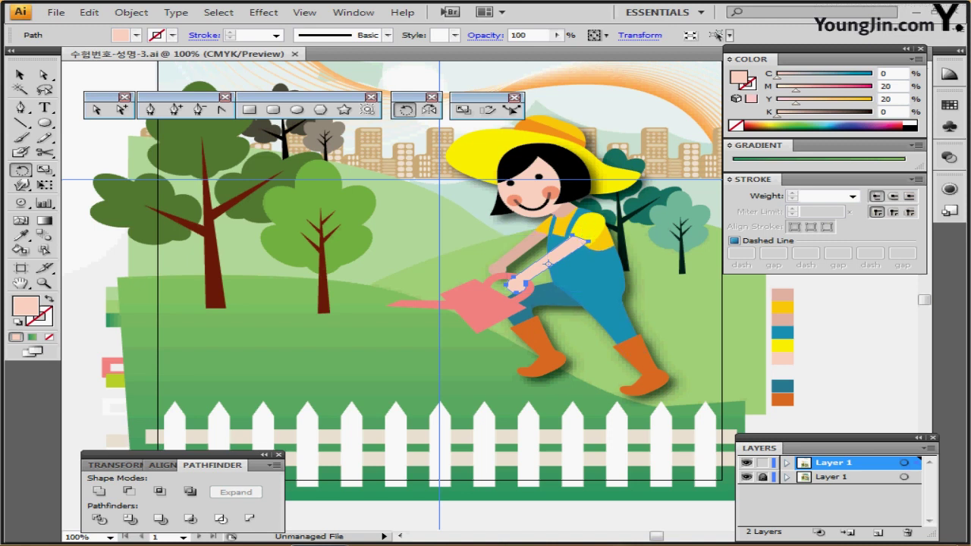
Step: Draw a 24 × 10 mm ellipse on the lawn above the fence, filled with the yellow-green swatch (C30 M0 Y100 K0)
drag(182, 371, 385, 320)
ctrl+click(319, 330)
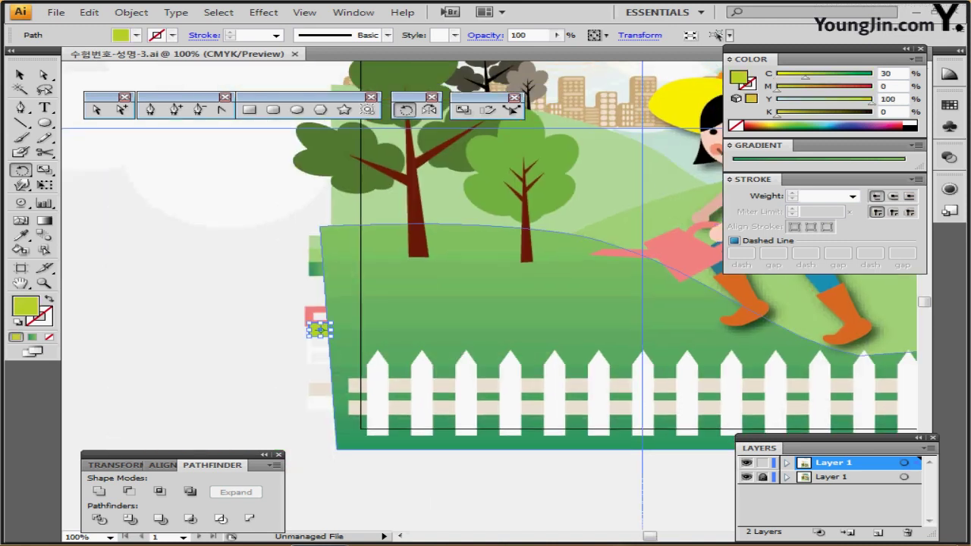
ctrl+click(458, 350)
drag(458, 349, 176, 410)
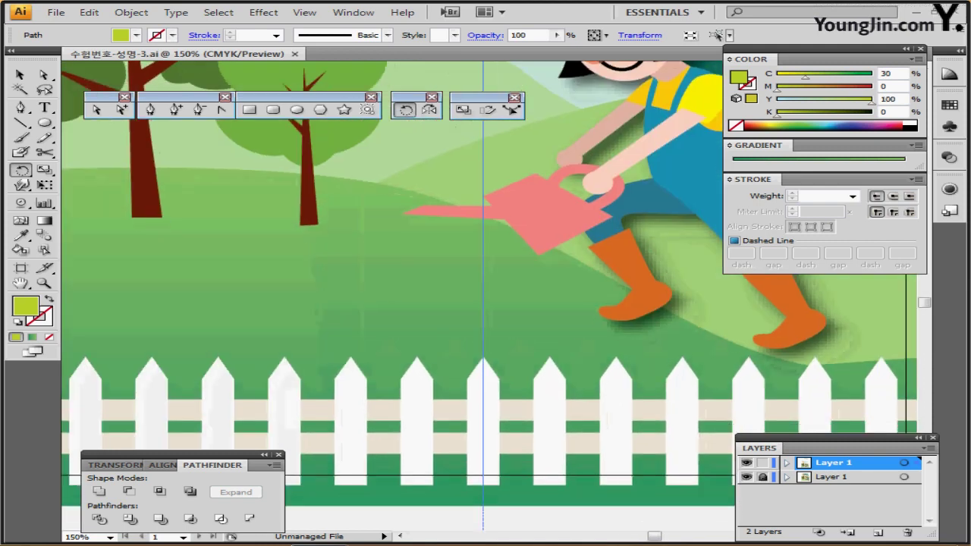
click(296, 110)
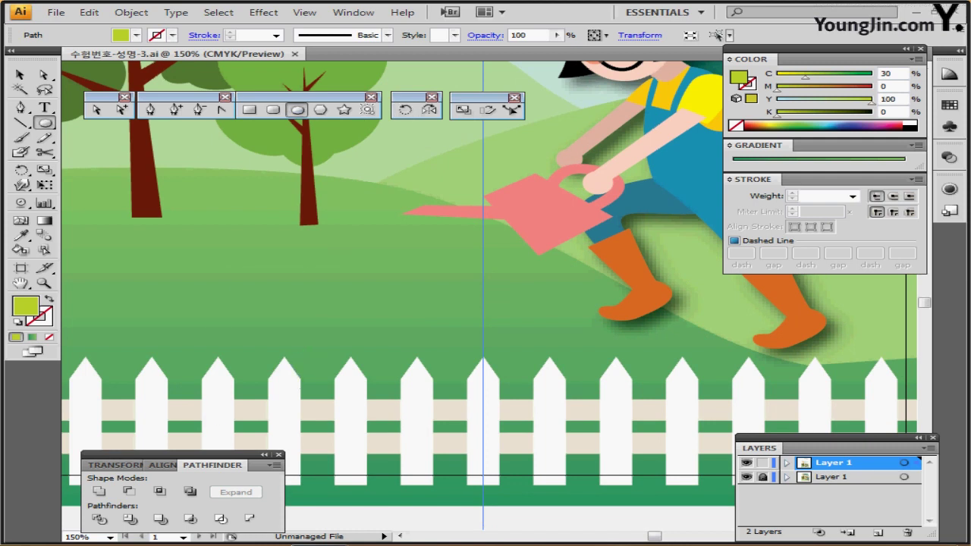
click(218, 420)
text(24)
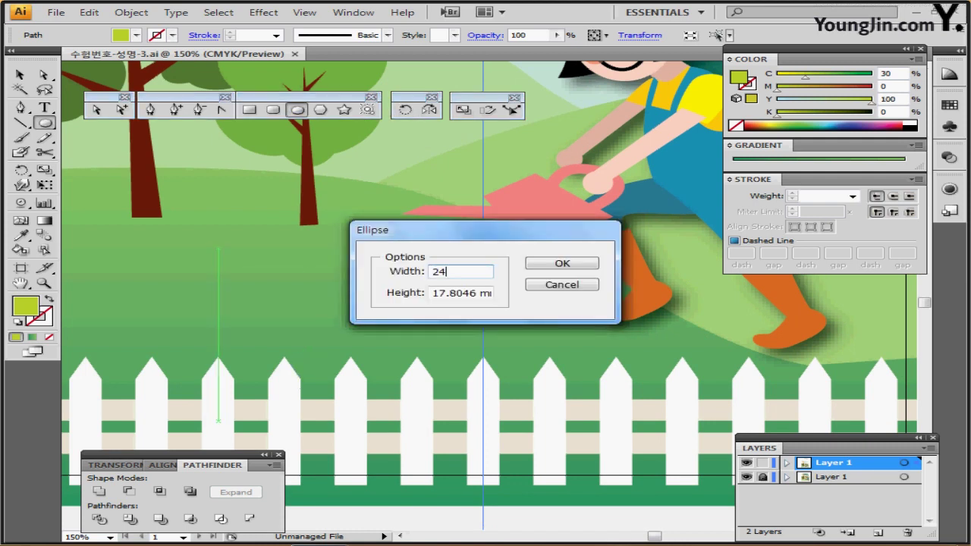
key(Tab)
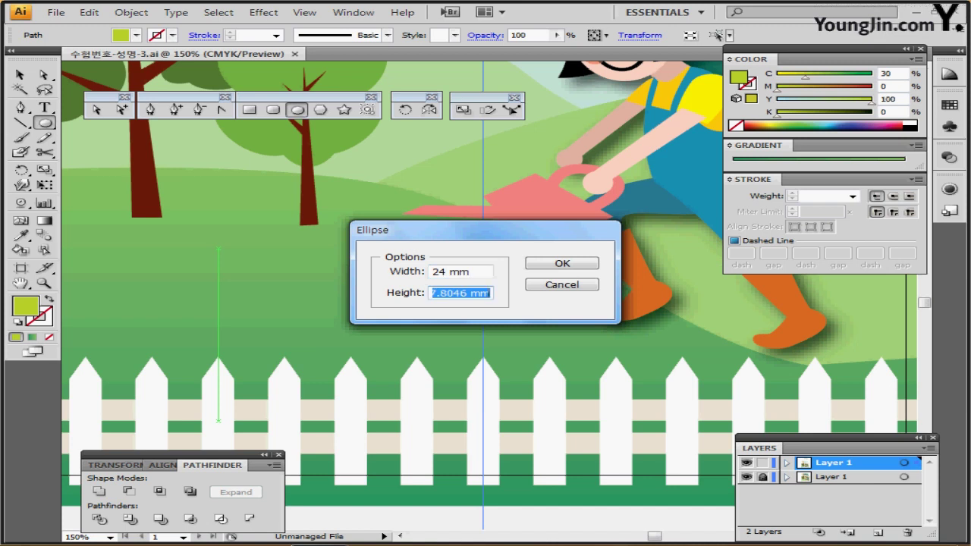
text(10)
key(Return)
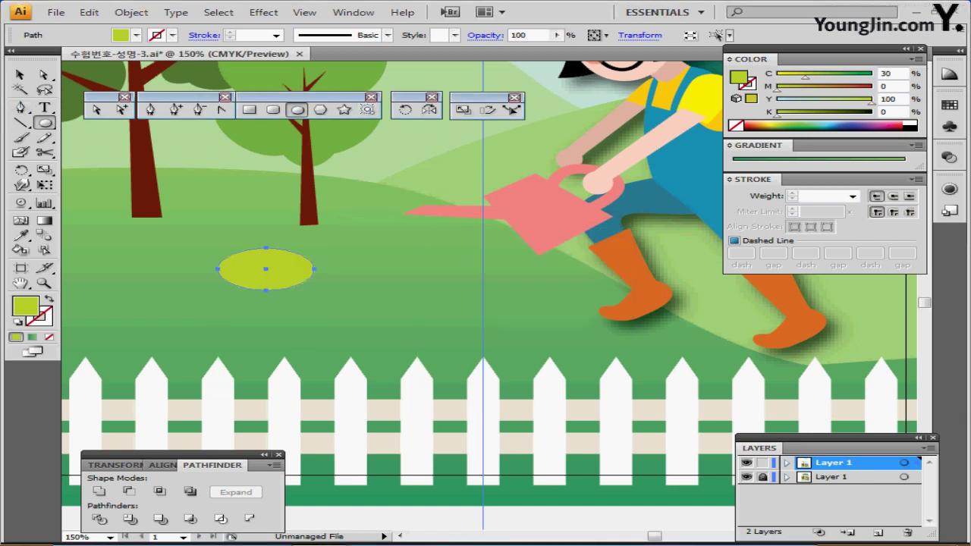
Step: Convert the ellipse's right anchor to a sharp corner and move the leaf shape slightly right and down
click(222, 109)
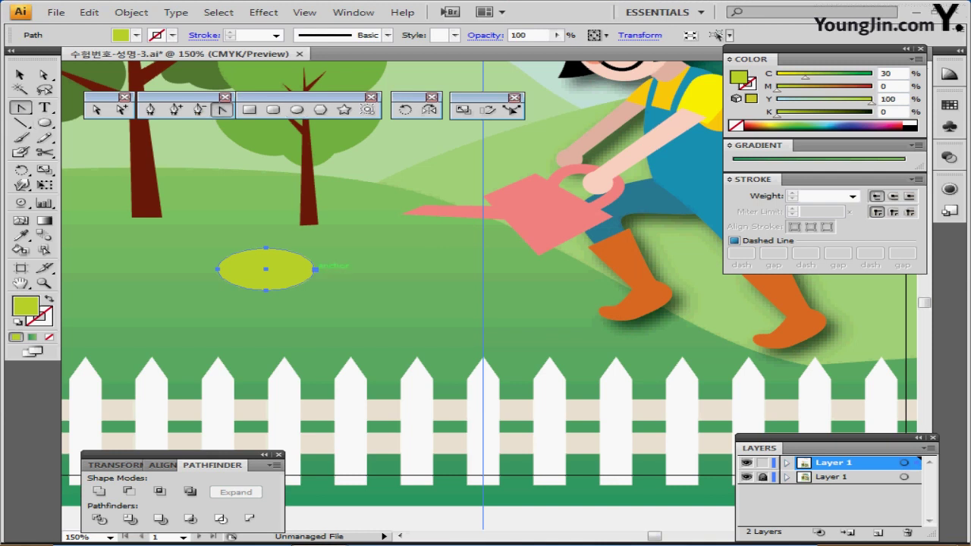
click(314, 269)
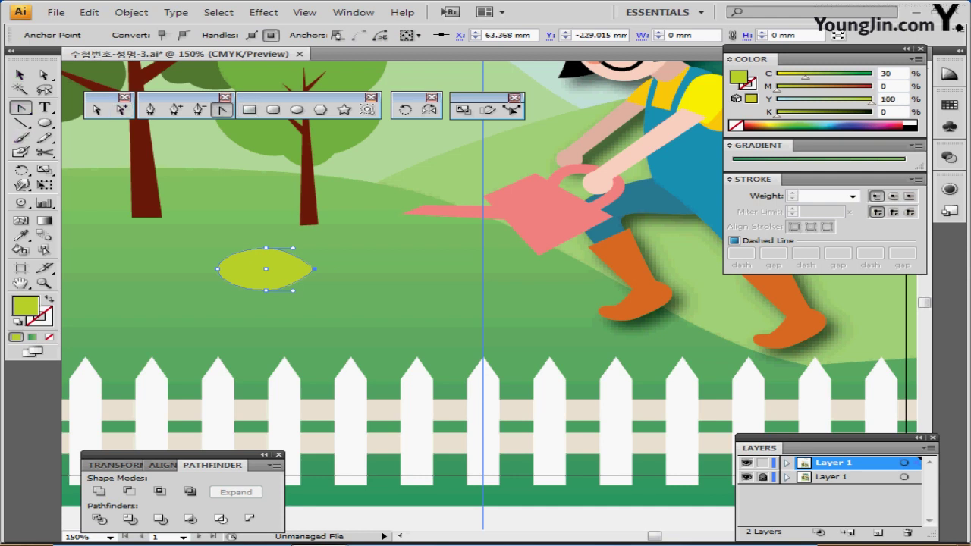
key(p)
ctrl+click(204, 299)
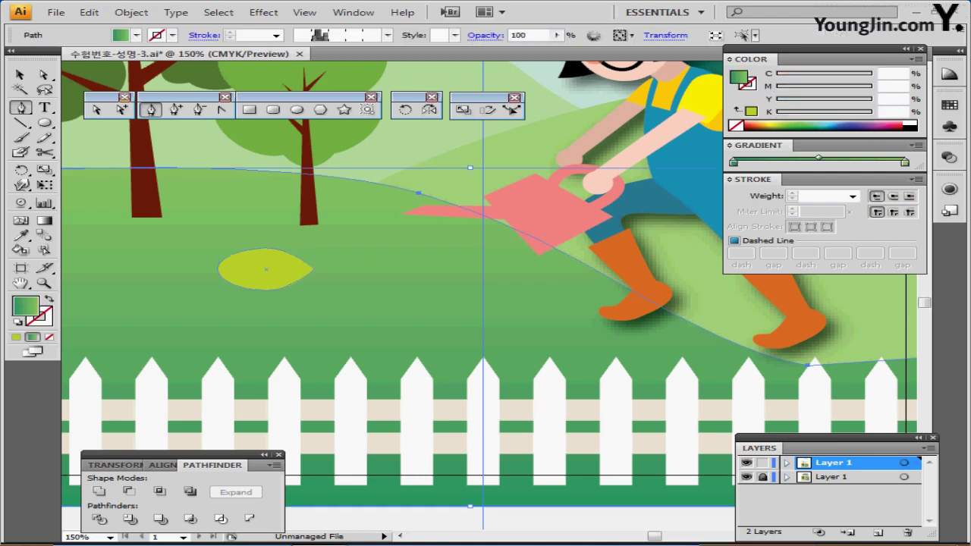
drag(236, 267, 267, 281)
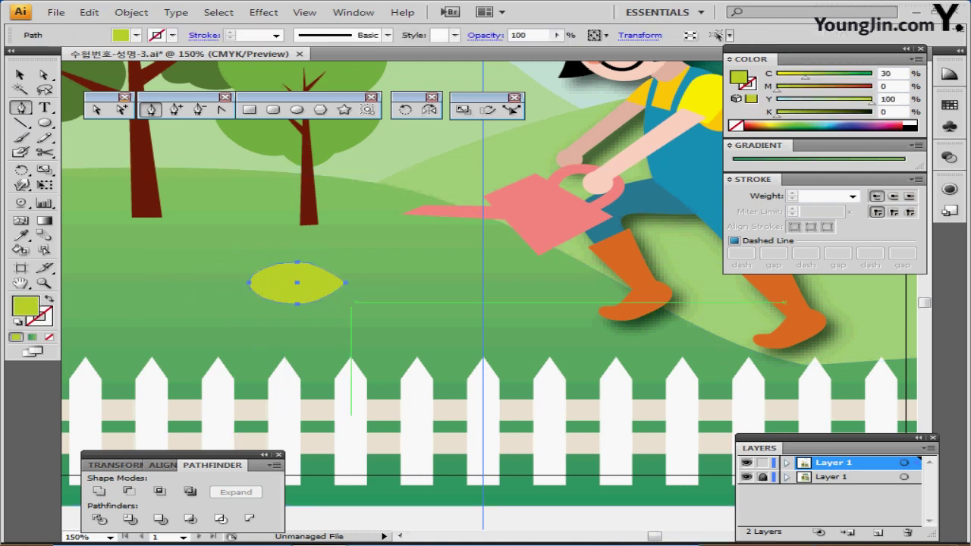
Step: Draw a slim, pointed vein wedge with the Pen tool from outside the leaf's blunt end past its centre, and fill it near-black
ctrl+click(225, 282)
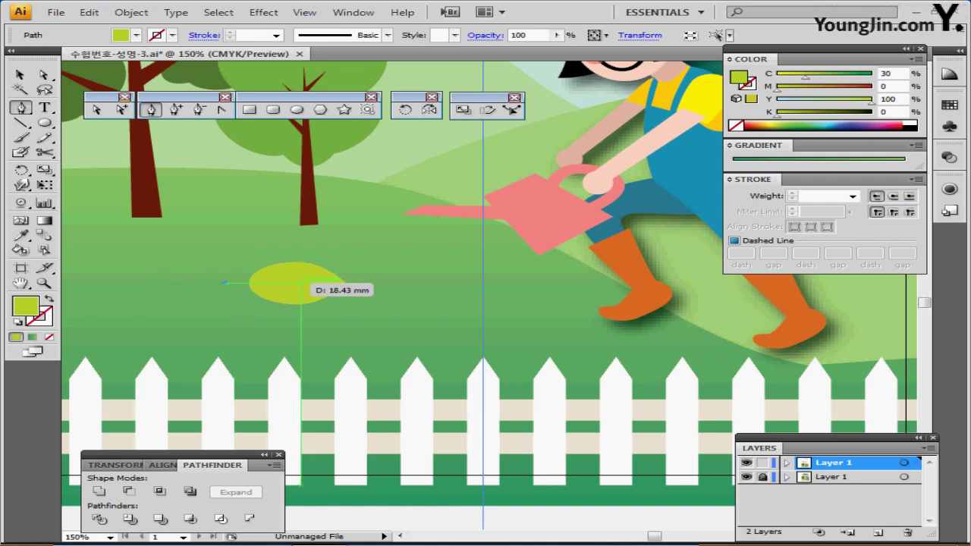
drag(310, 283, 340, 287)
click(310, 283)
drag(225, 291, 211, 299)
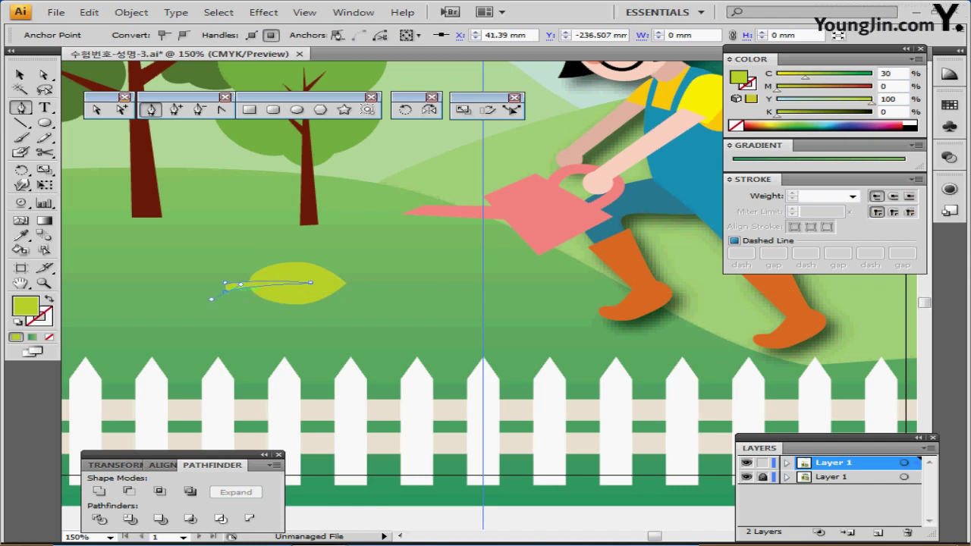
click(225, 291)
click(225, 283)
click(843, 129)
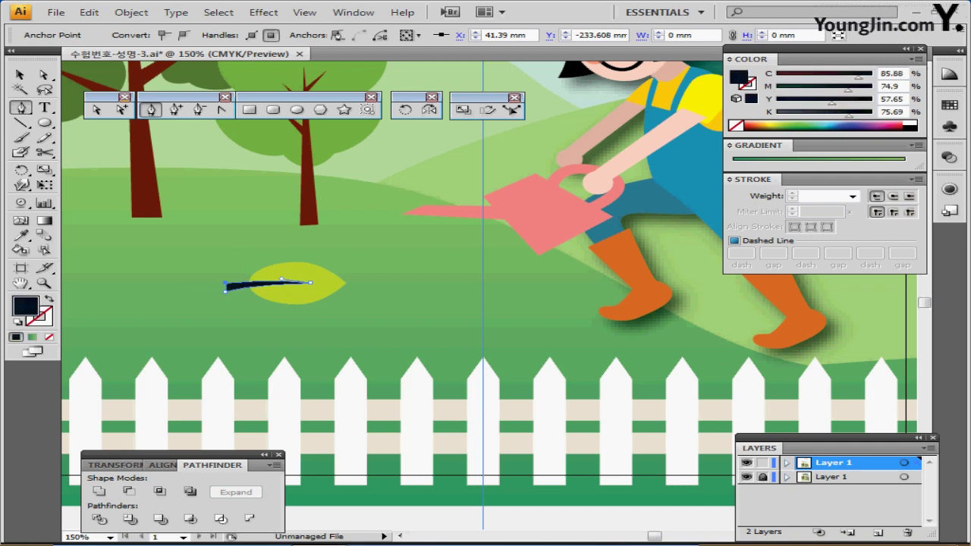
Step: Subtract the dark wedge from the leaf with Minus Front and rotate the leaf counterclockwise so its tip points up
ctrl+shift+click(304, 294)
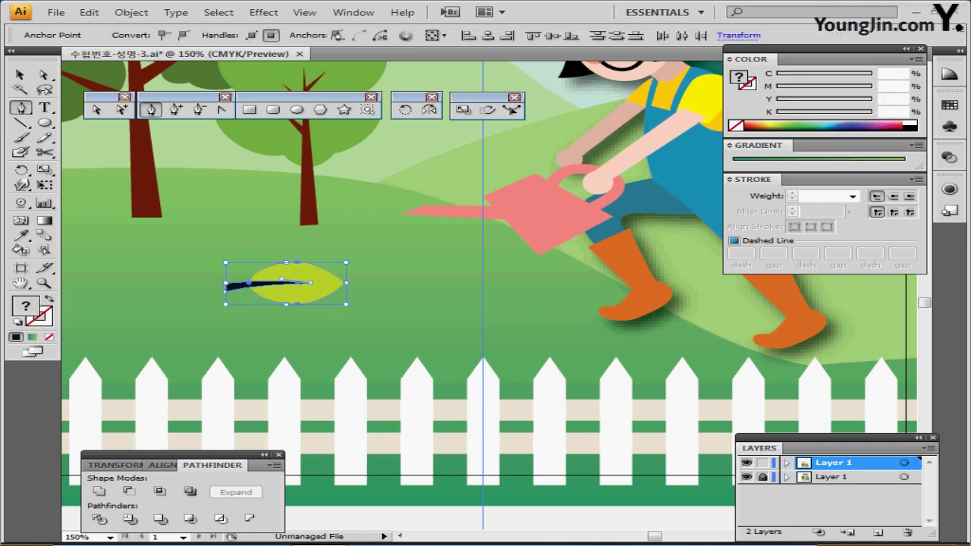
click(129, 491)
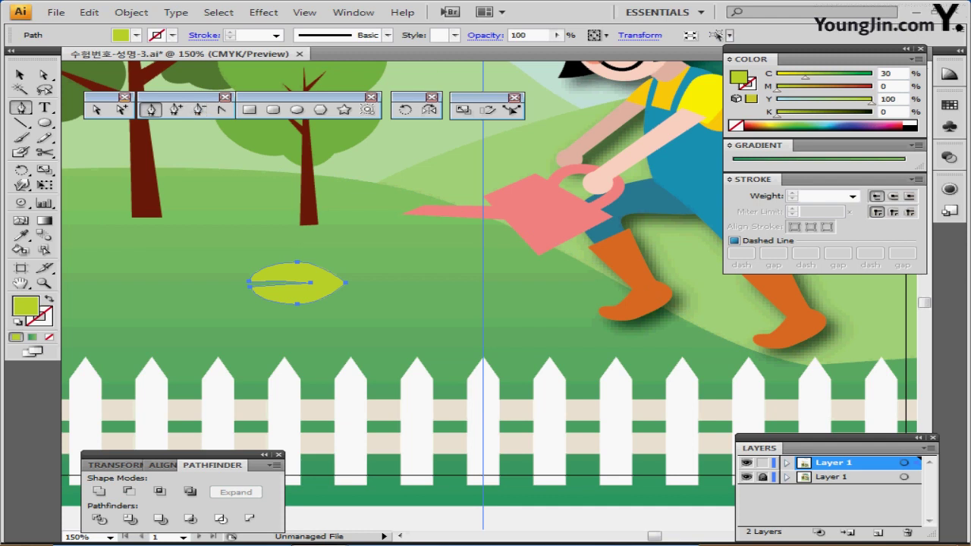
double_click(405, 109)
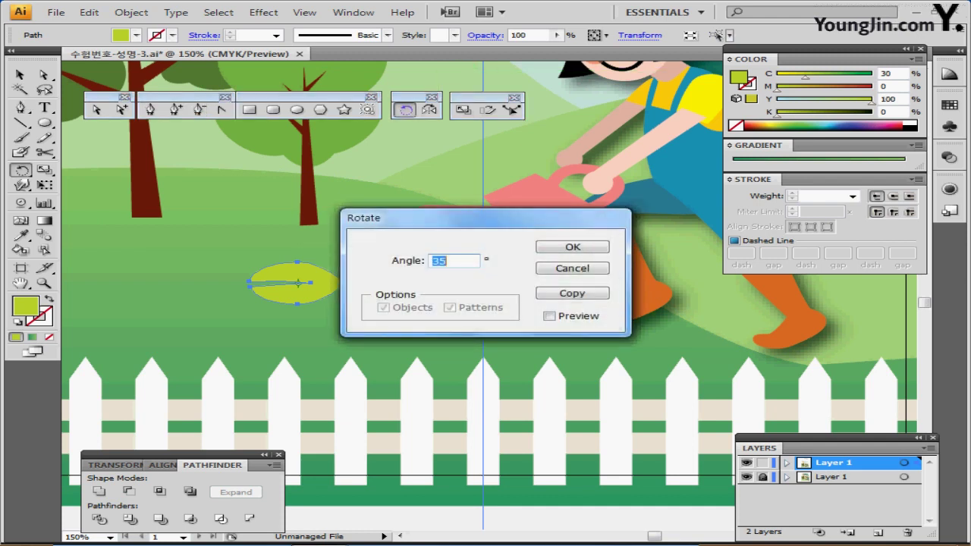
key(Return)
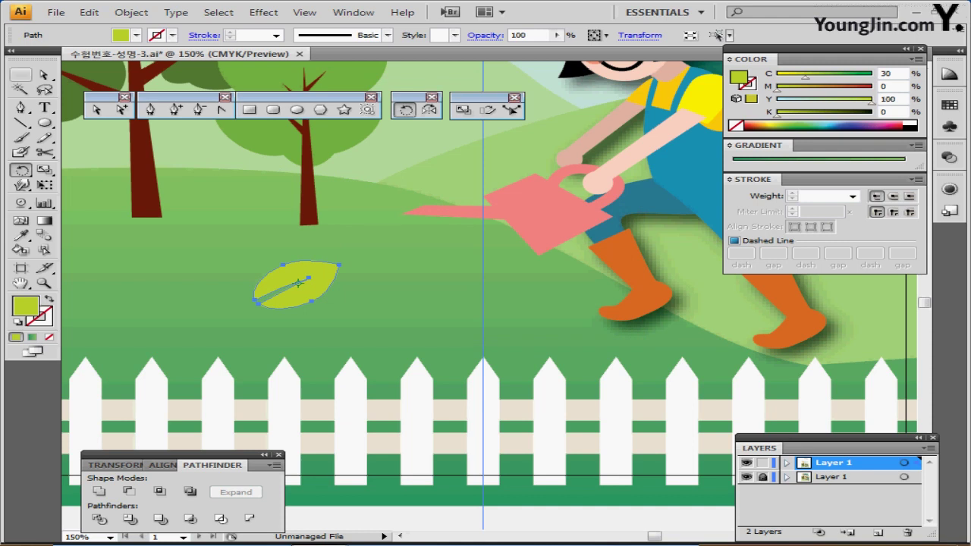
Step: Move the leaf slightly right and reflect a copy of it across a vertical axis at its base
click(430, 110)
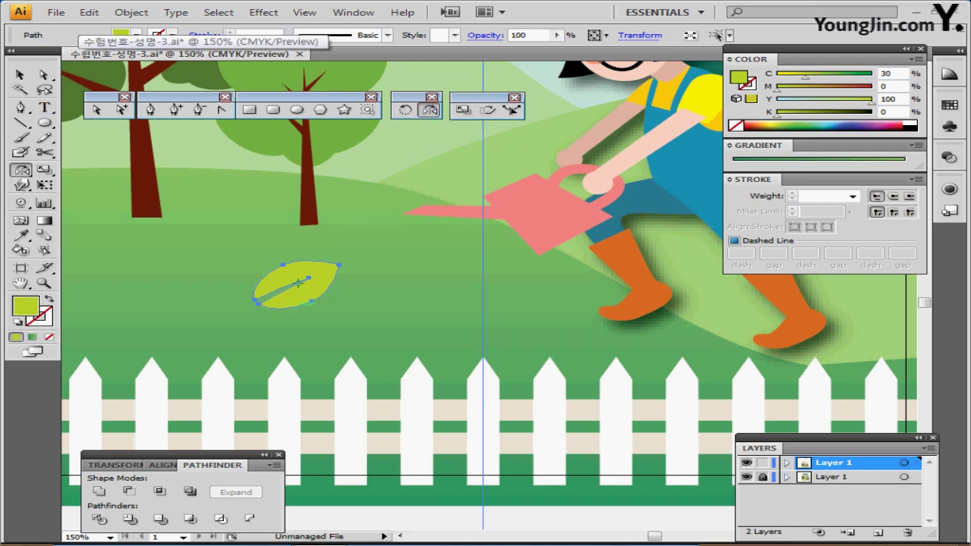
drag(299, 283, 328, 278)
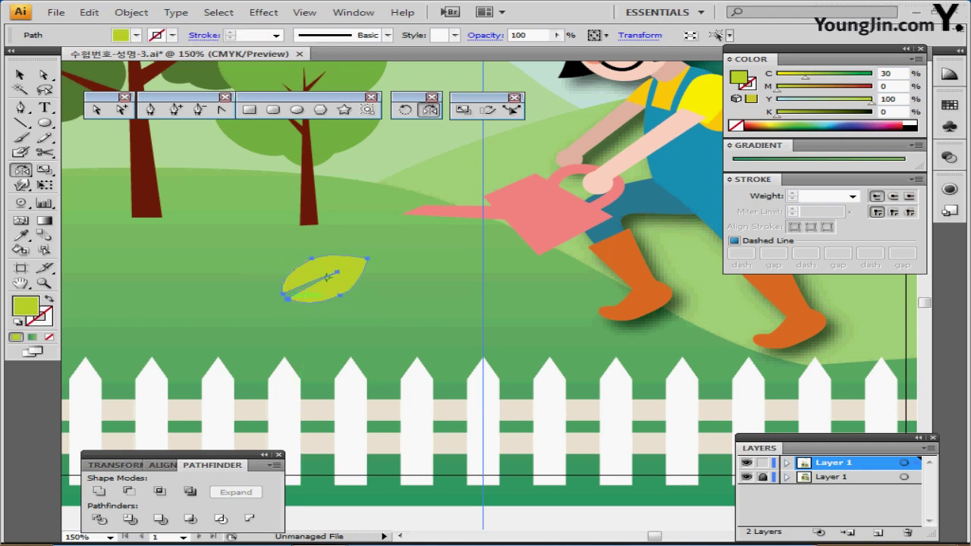
alt+click(327, 278)
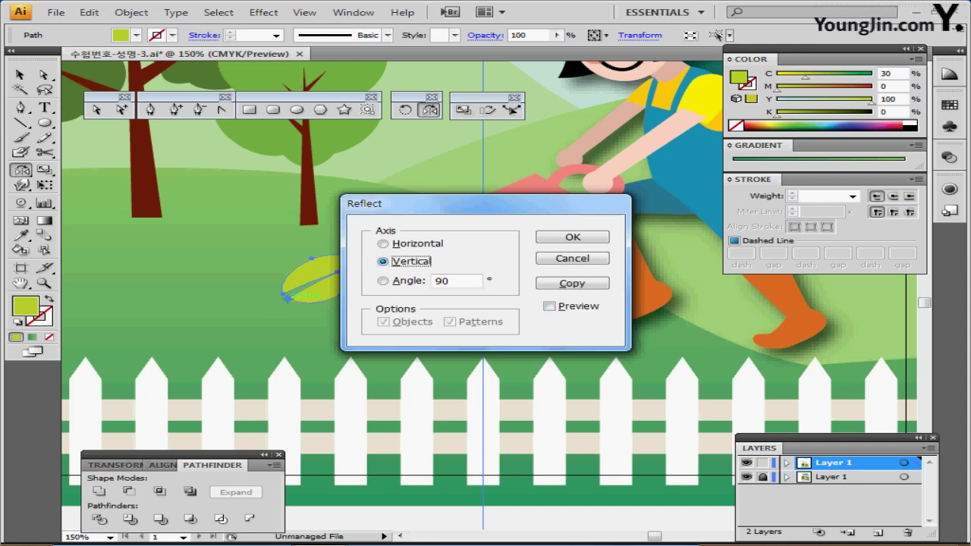
click(572, 283)
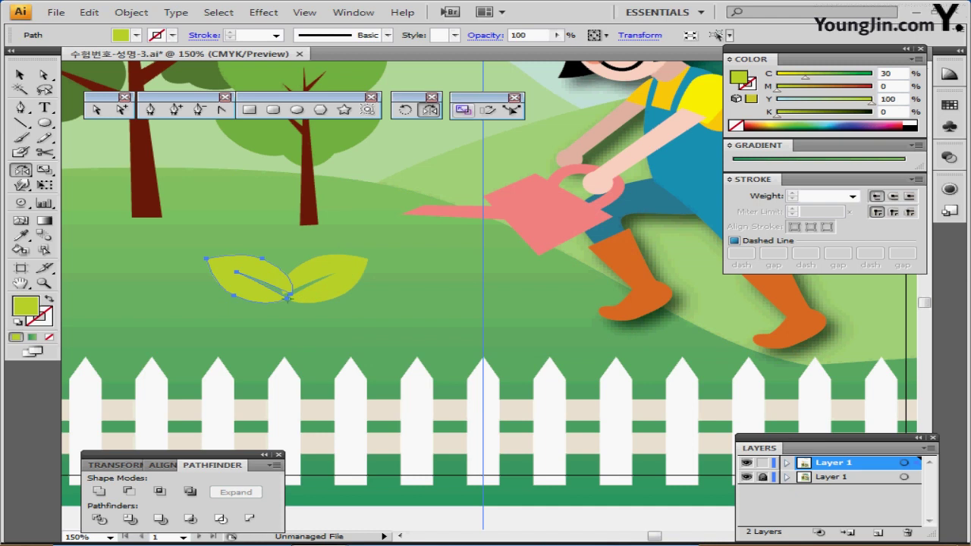
Step: Shift the mirrored left leaf slightly left and scale it uniformly to 120% from its base
click(463, 110)
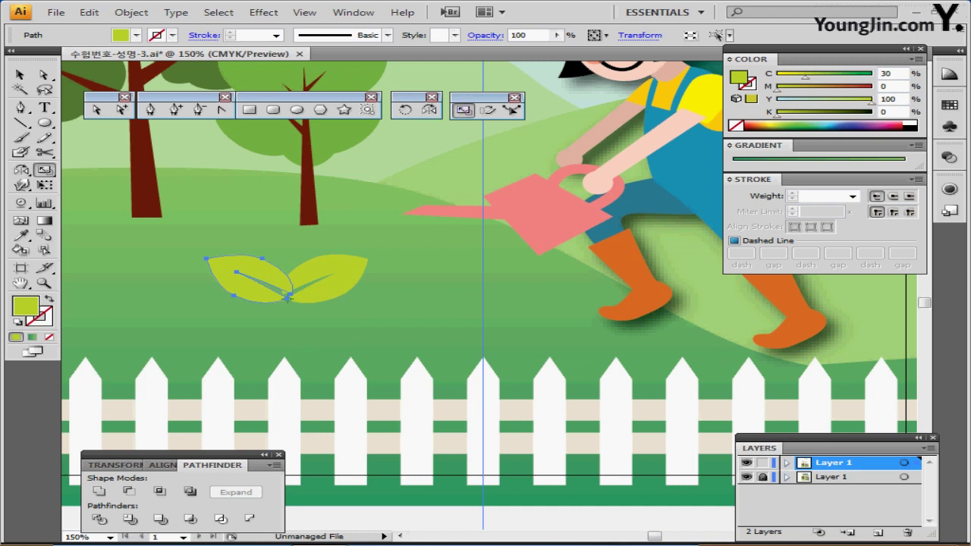
drag(267, 288, 259, 288)
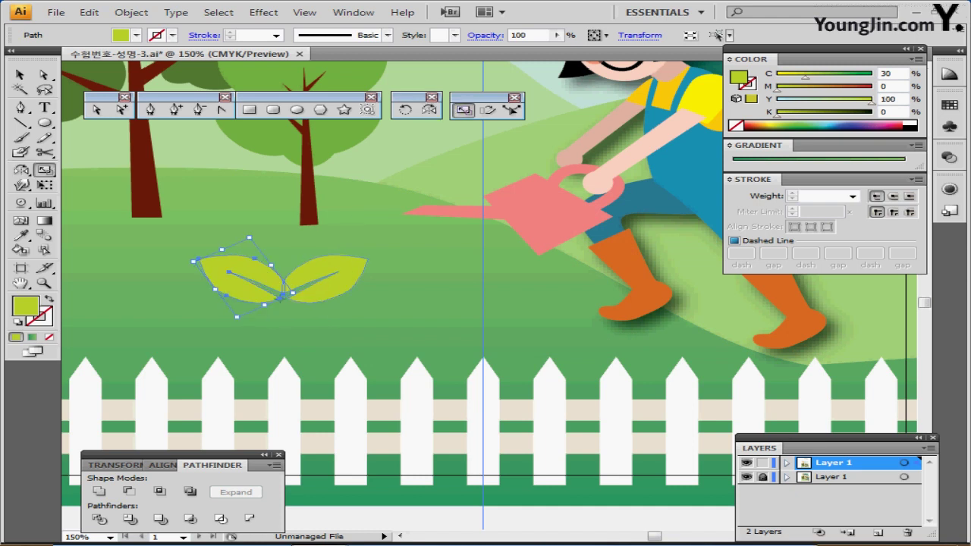
drag(193, 260, 195, 260)
alt+click(280, 298)
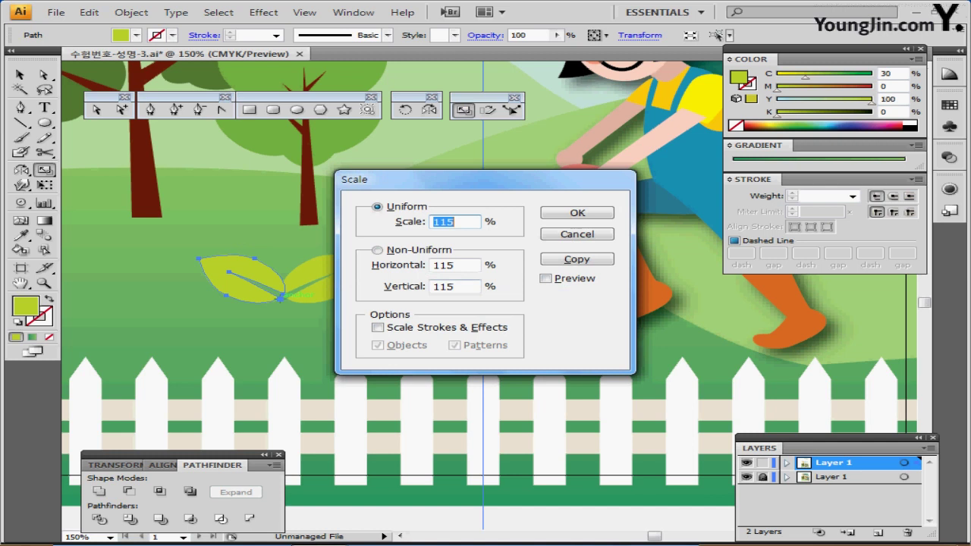
text(120)
key(Return)
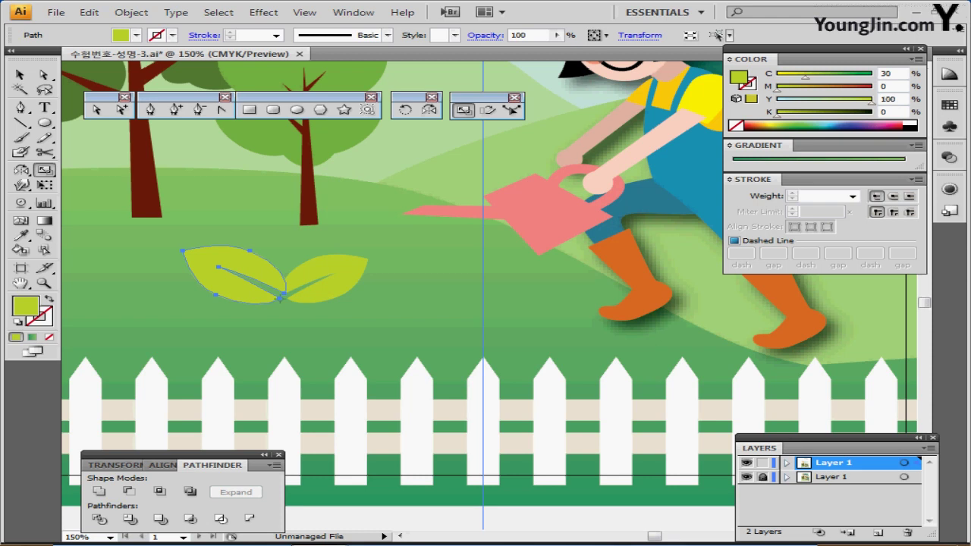
Step: Draw a curved stem path with the Pen tool from the base of the two leaves down towards the fence
ctrl+click(468, 337)
key(p)
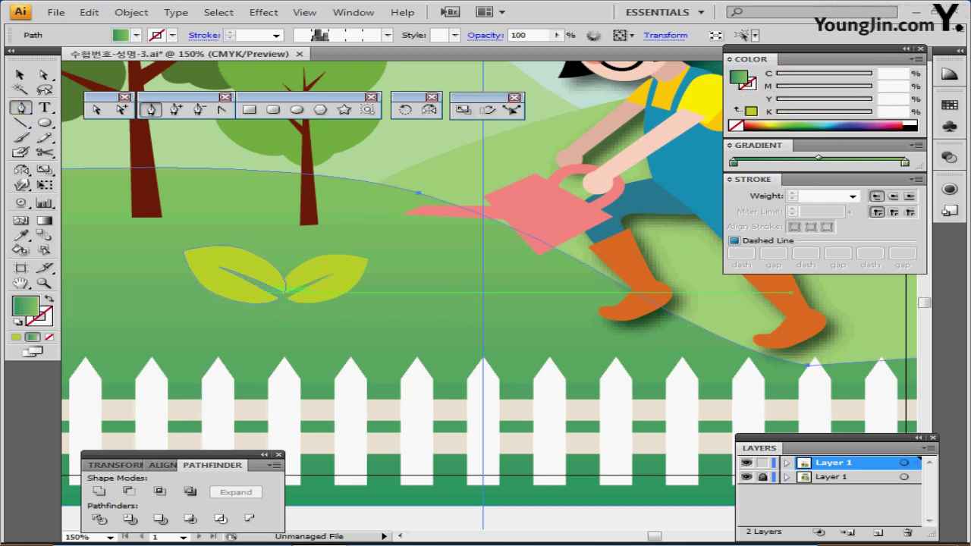
drag(275, 293, 293, 368)
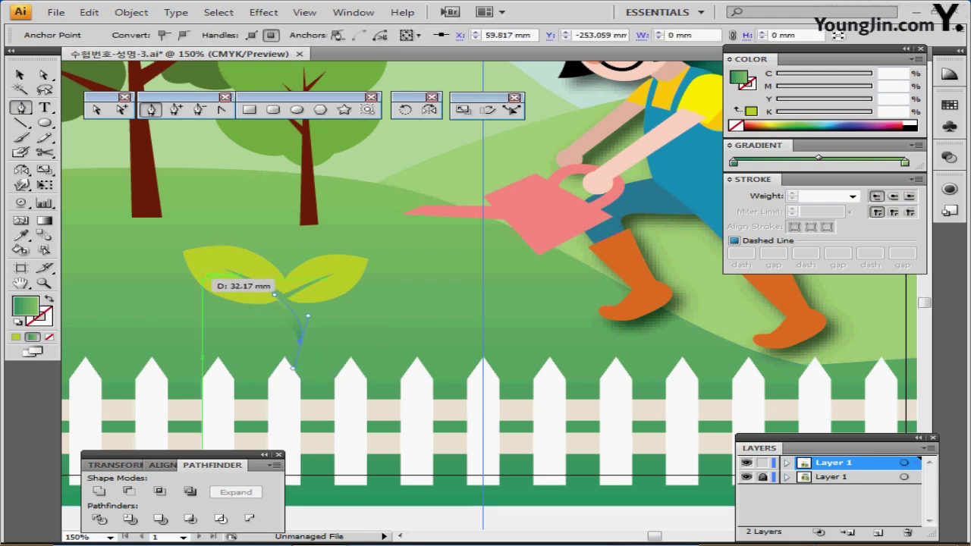
Step: Try to sample the leaf's yellow-green onto the stem path and swap its fill and stroke
key(i)
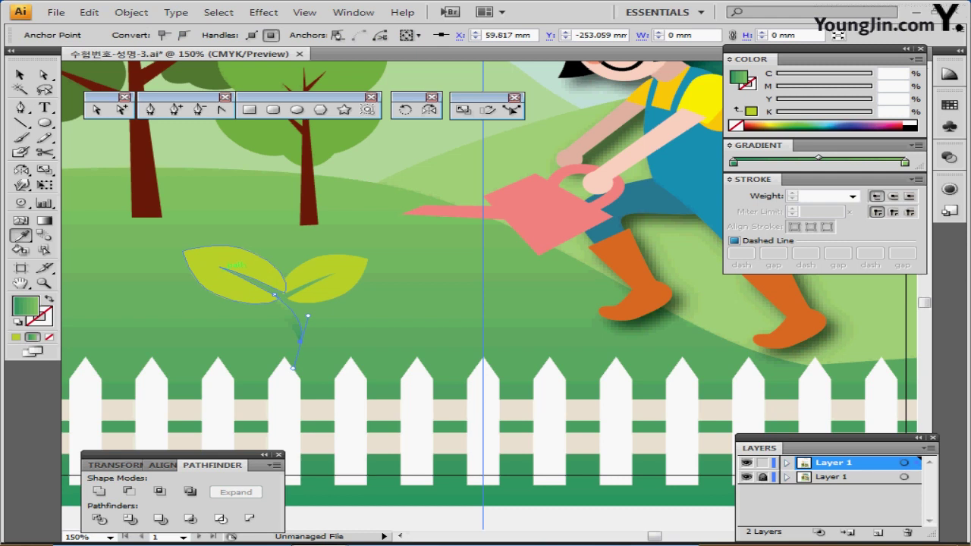
click(235, 266)
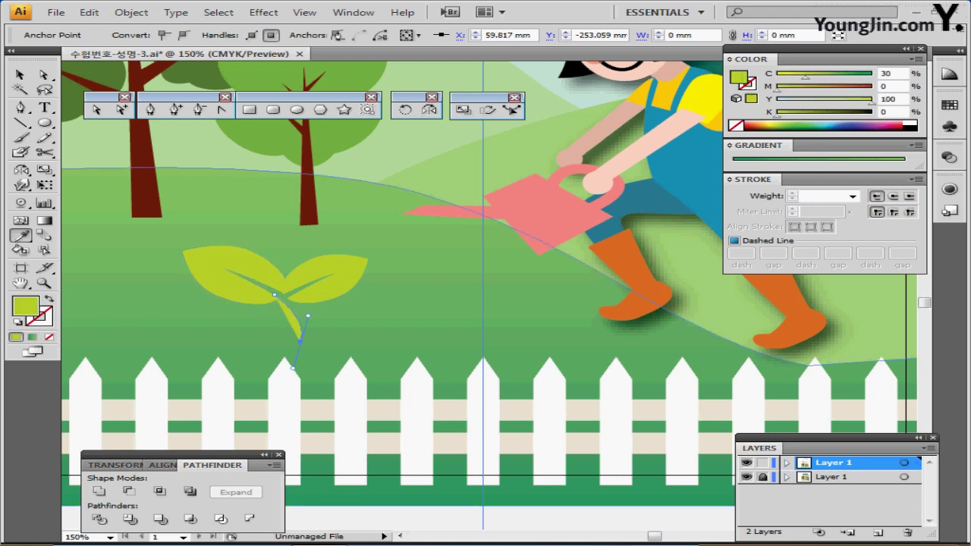
key(shift+x)
key(ctrl+z)
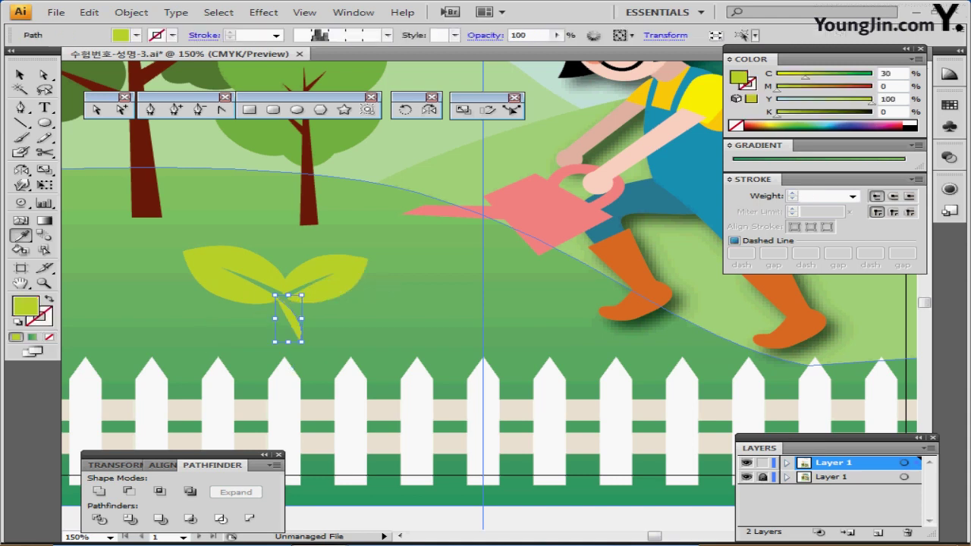
key(ctrl+z)
key(shift+x)
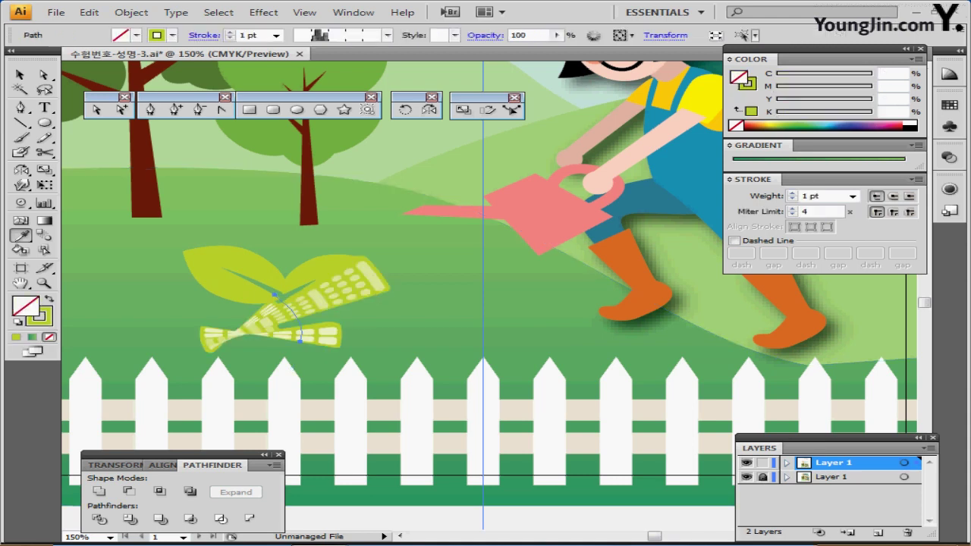
key(ctrl+z)
key(ctrl+z)
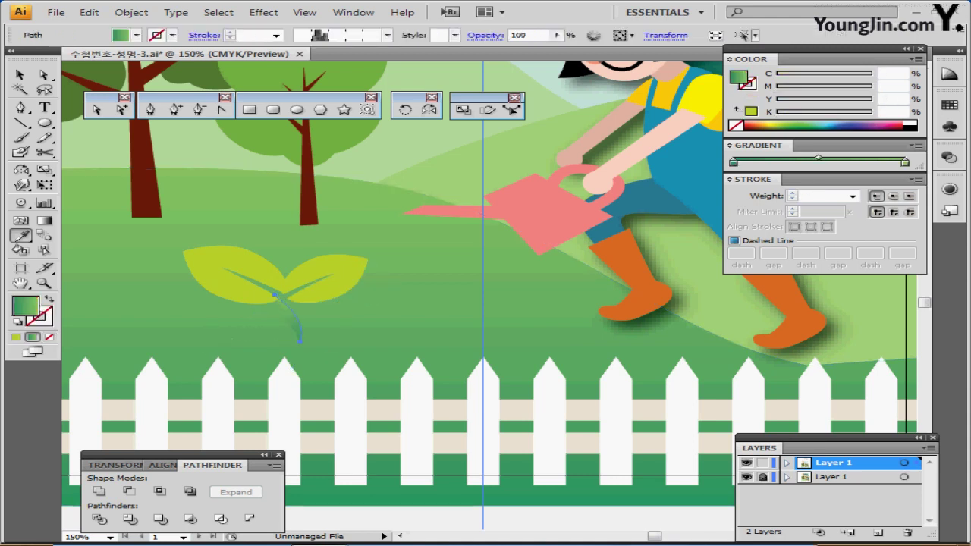
Step: Reset the stem path to the default fill and stroke, and give it a leaf-coloured 1 pt stroke with no fill
key(shift+x)
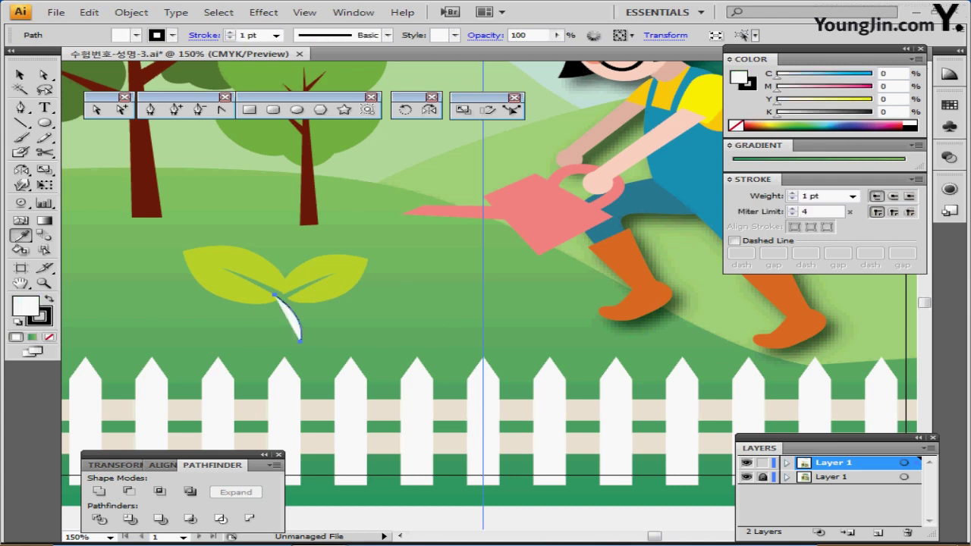
click(229, 268)
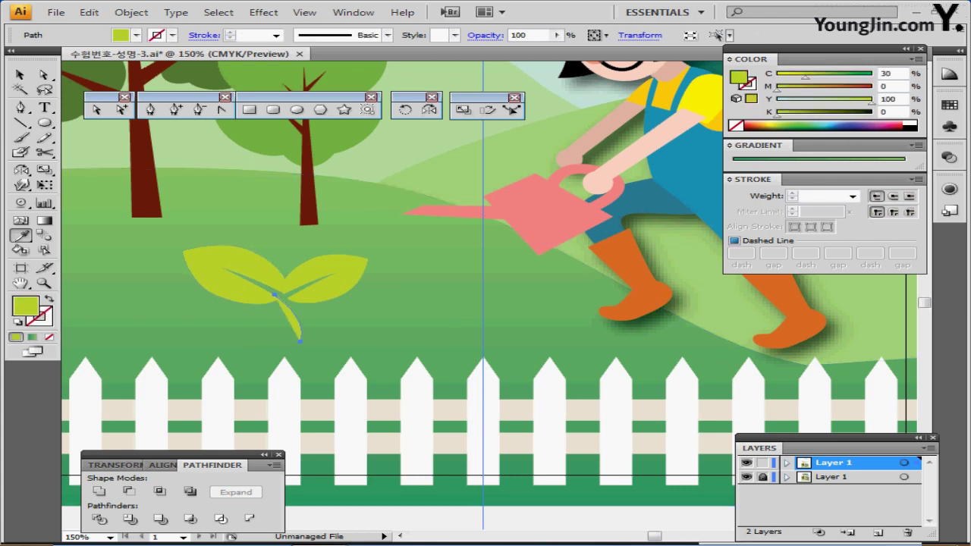
key(shift+x)
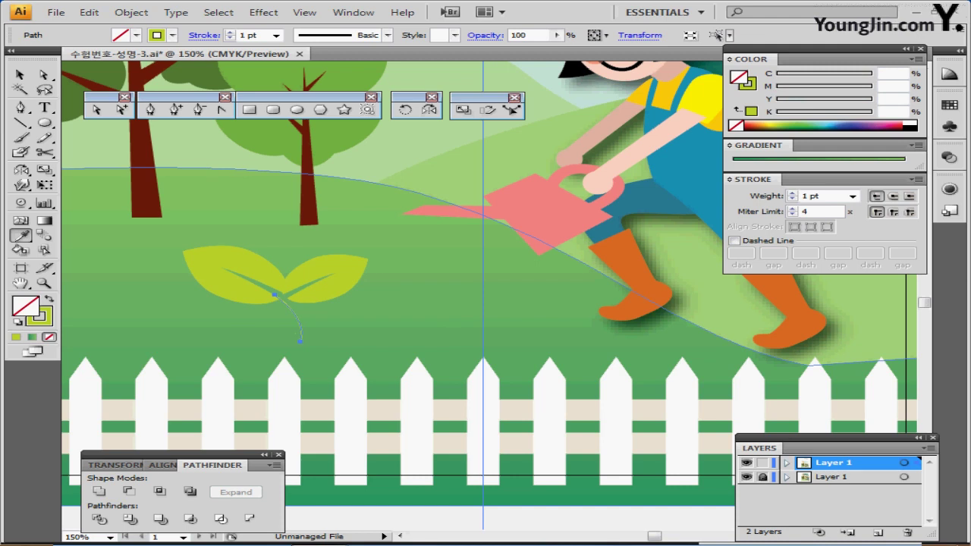
Step: Set the stem path's stroke weight to 7 pt and give it round caps
key(ctrl+1)
drag(559, 326, 379, 335)
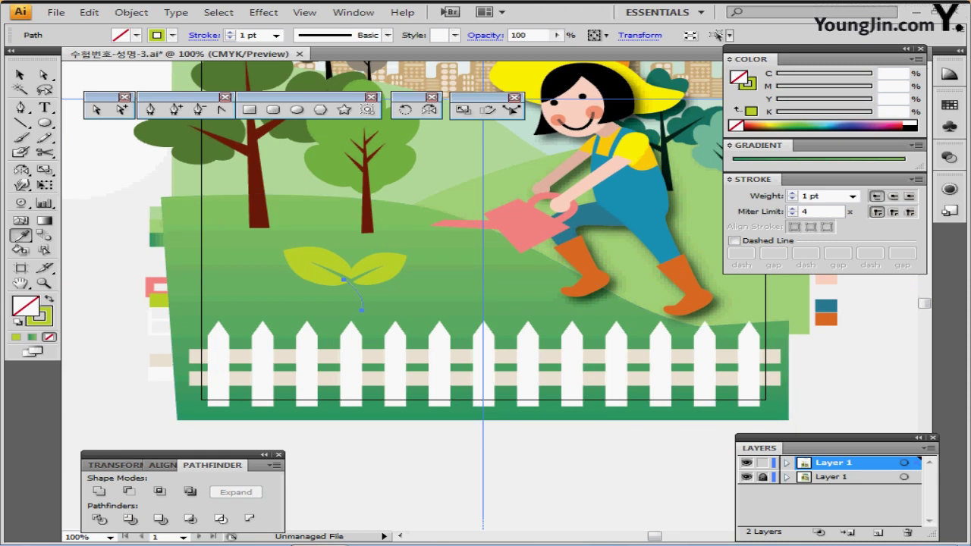
click(852, 196)
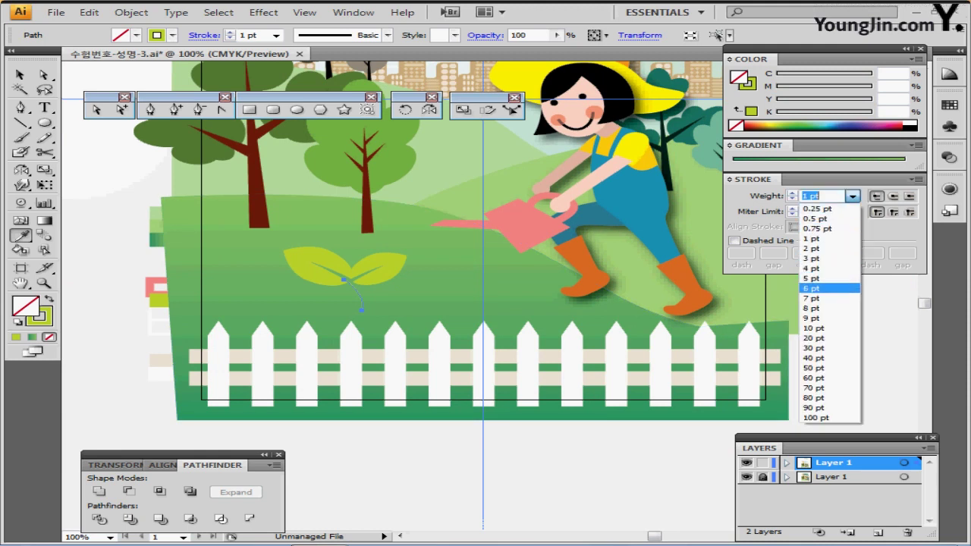
click(812, 298)
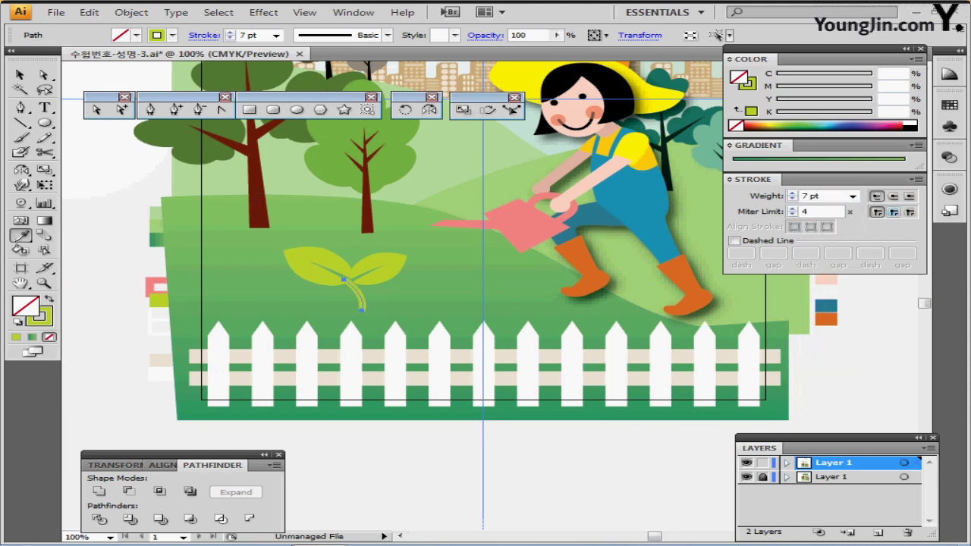
click(892, 196)
Step: Nudge the left leaf slightly to the left, away from the right leaf
key(ctrl+equal)
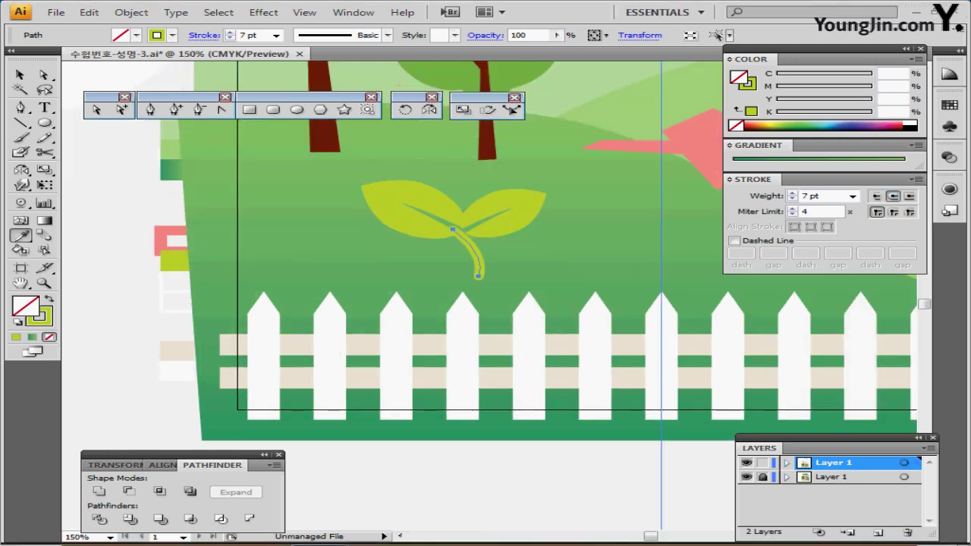
ctrl+click(416, 199)
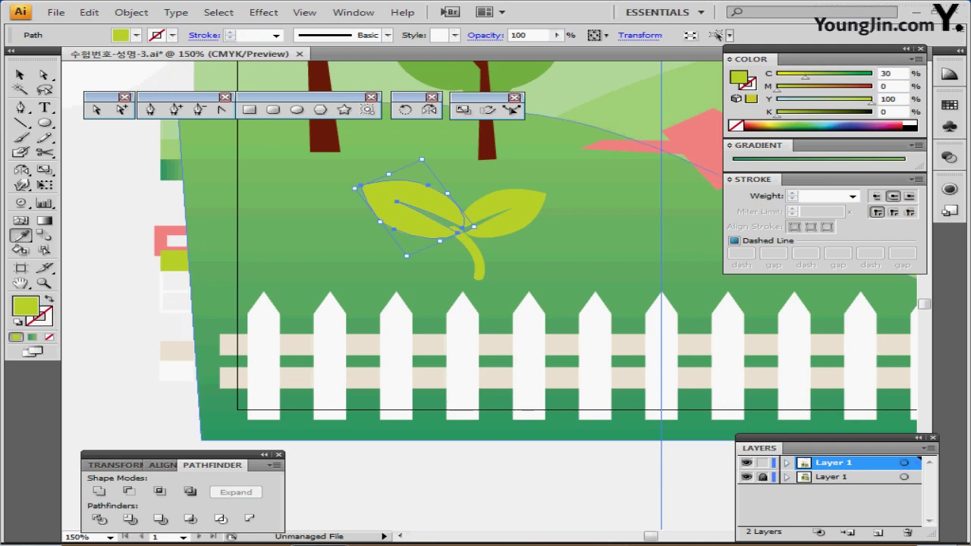
key(Left)
key(Left)
key(Left)
key(Left)
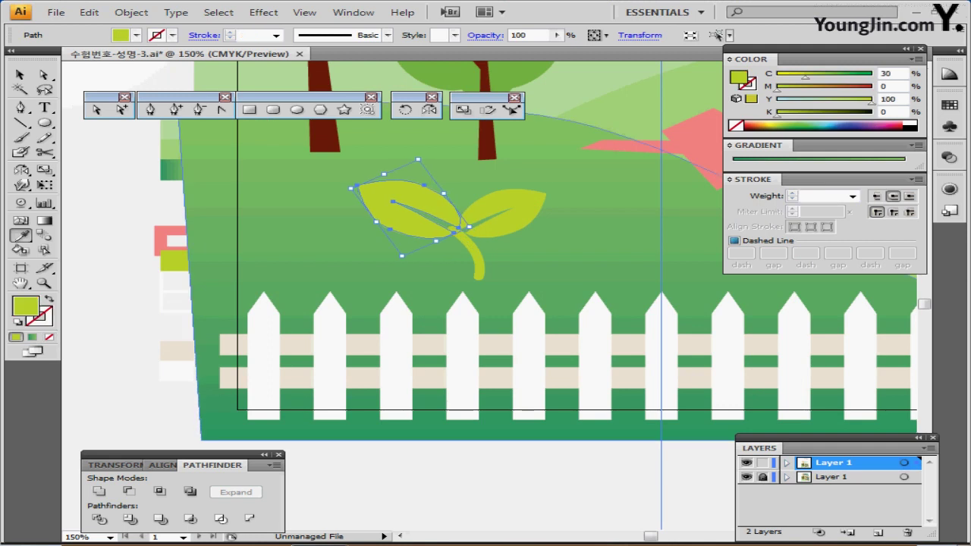
Step: Reshape the stem by moving its bottom anchor left and down to the picket tip and its top anchor left onto the left leaf's base
ctrl+click(479, 265)
drag(479, 258, 480, 260)
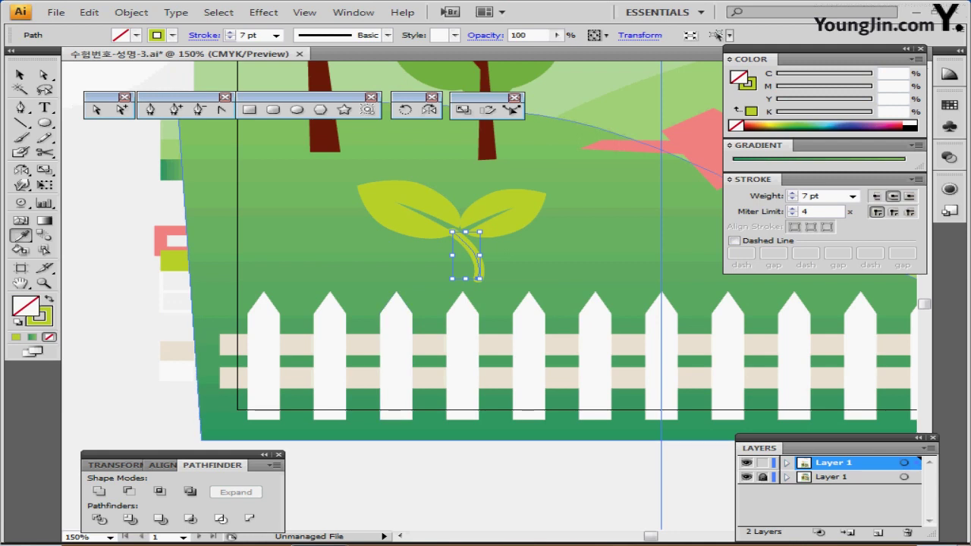
key(a)
click(478, 279)
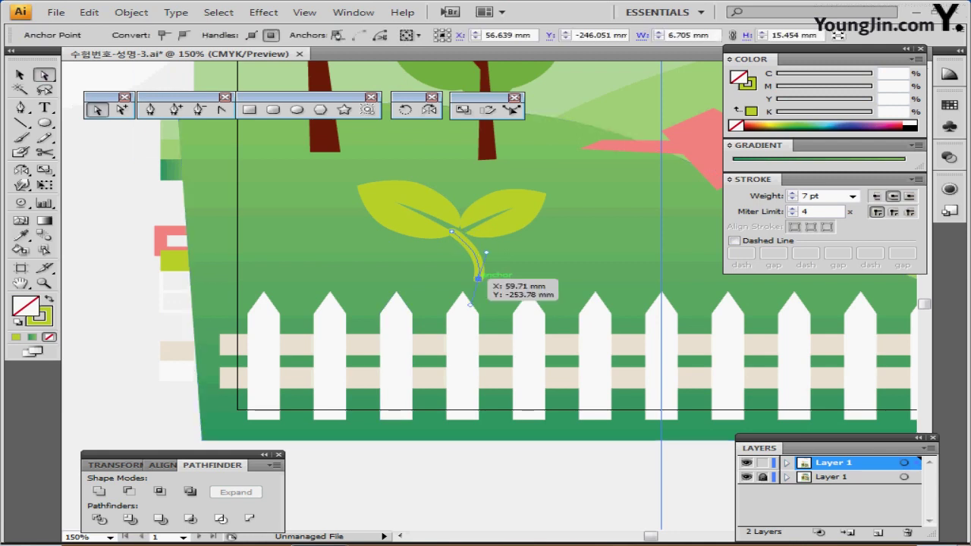
drag(478, 278, 464, 286)
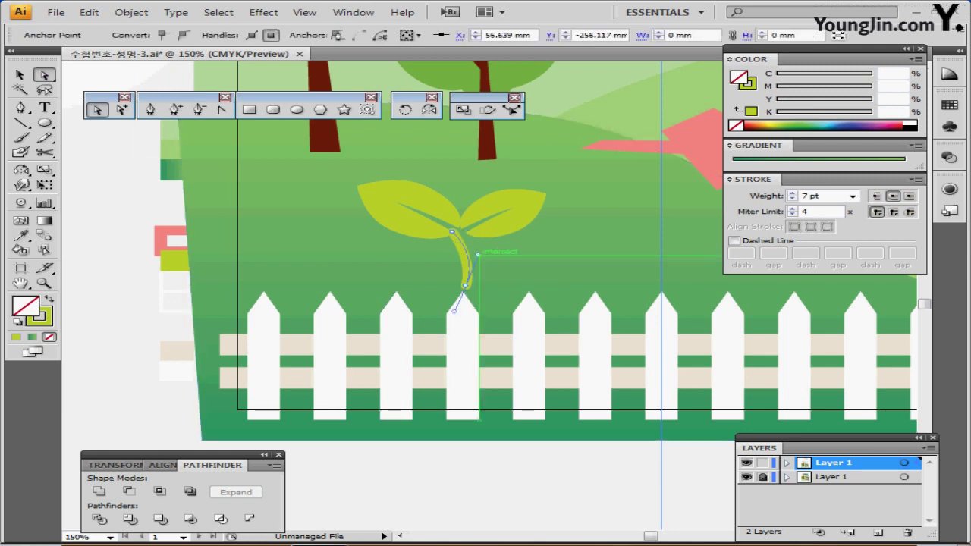
click(452, 230)
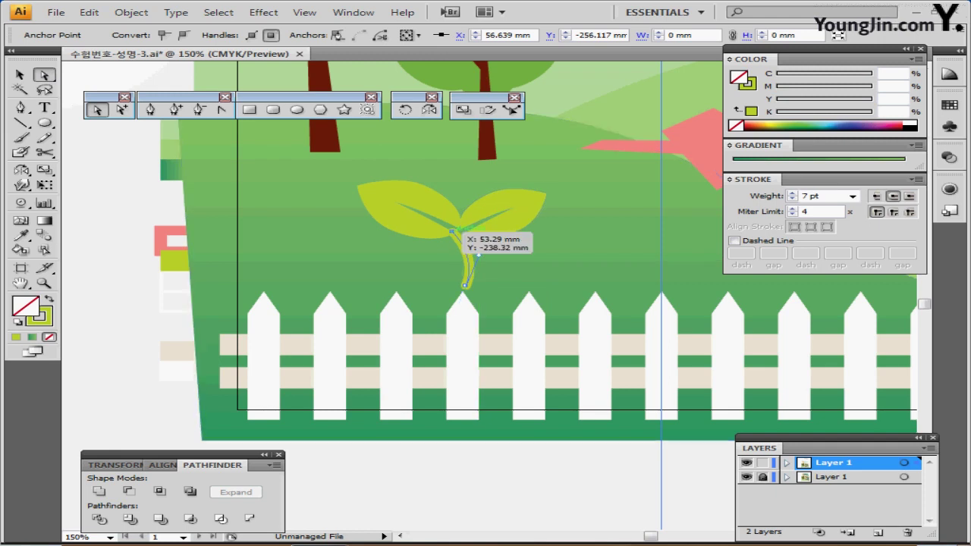
drag(453, 230, 446, 230)
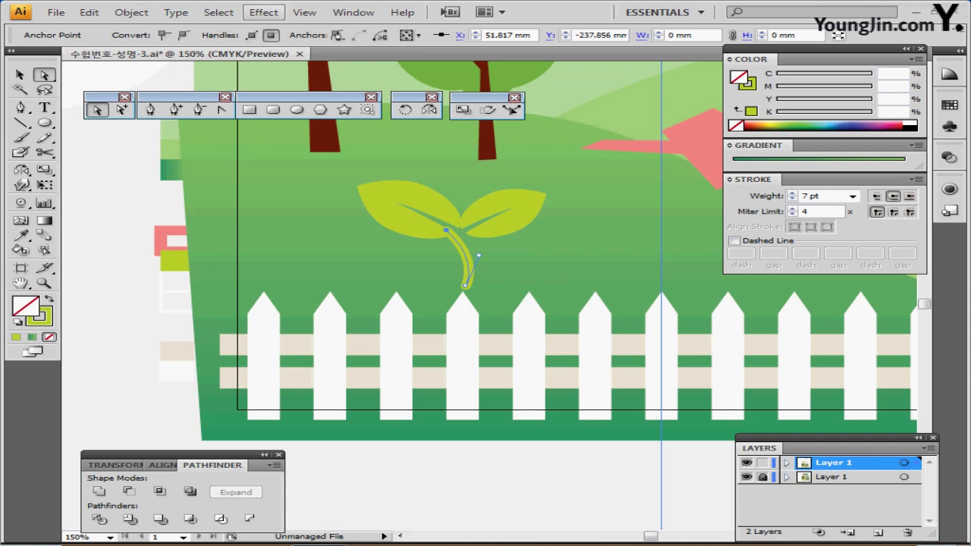
Step: Outline the stem's stroke and unite the resulting shape with the left leaf
click(131, 12)
mouse_move(227, 286)
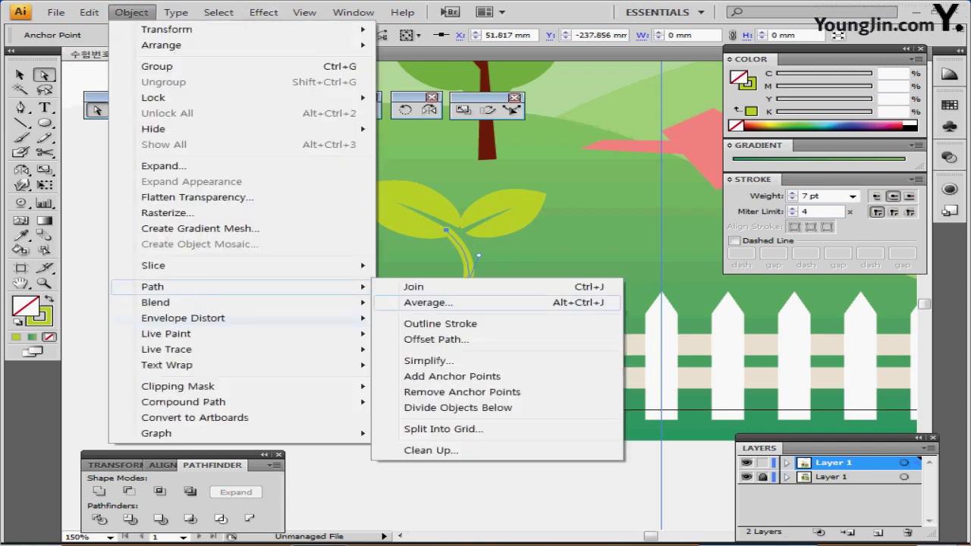
click(440, 323)
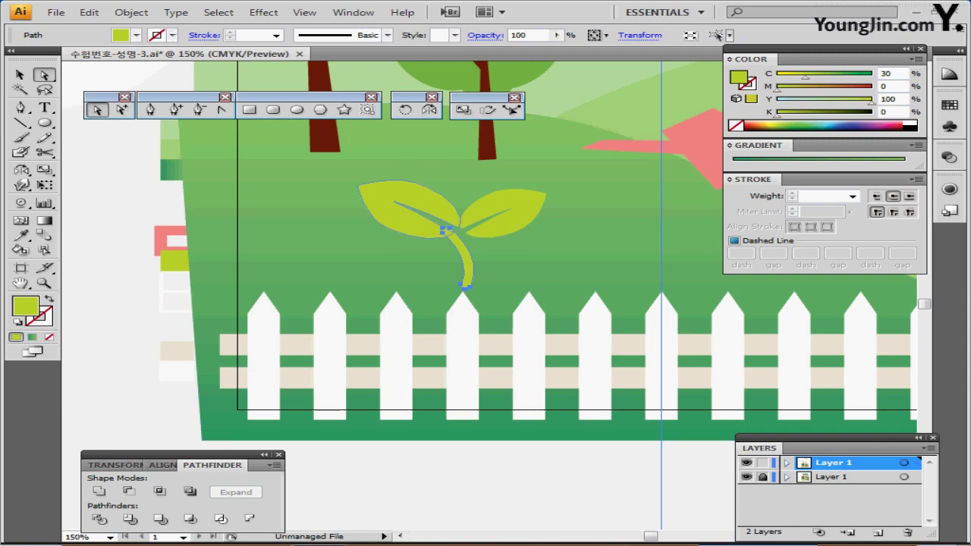
shift+click(426, 202)
click(100, 491)
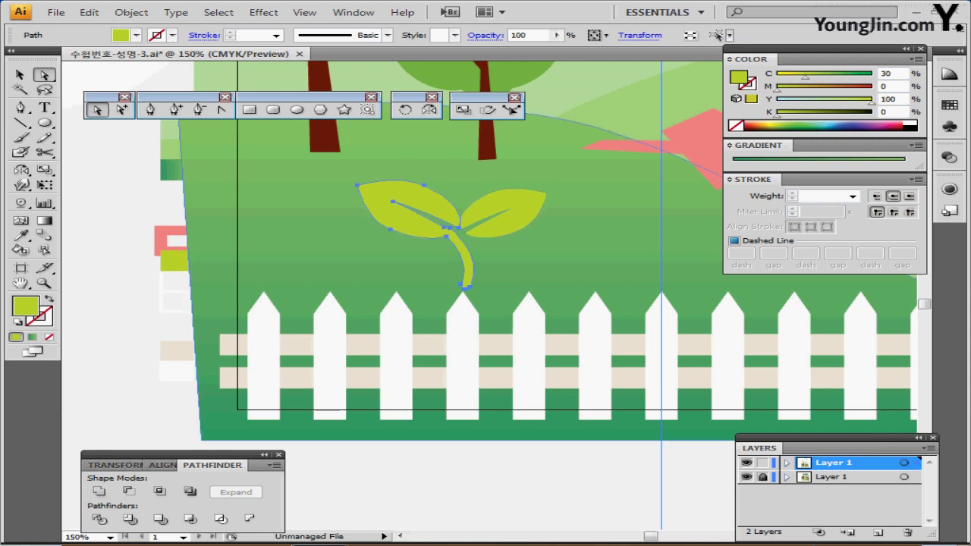
Step: Hide the bounding box around the selected leaf and stem, and save the document
click(21, 75)
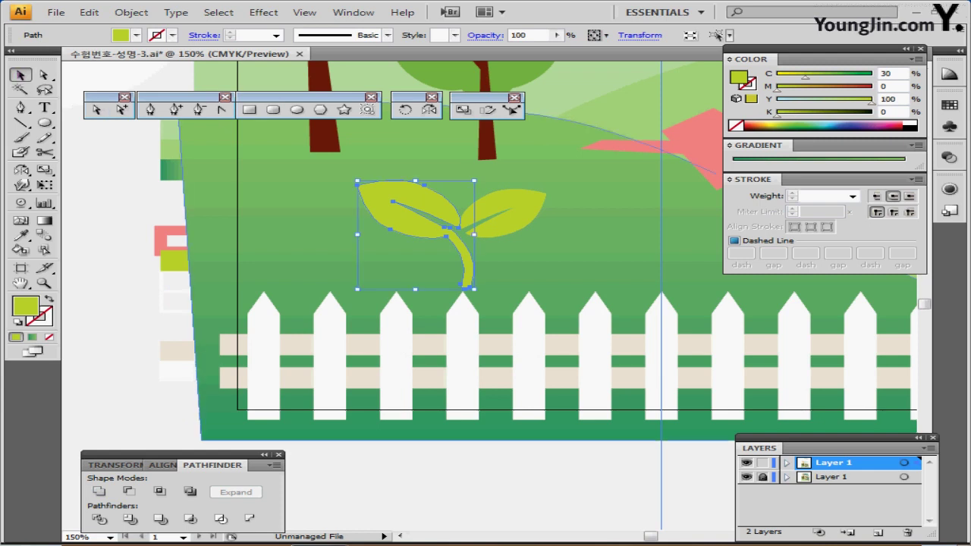
key(ctrl+shift+b)
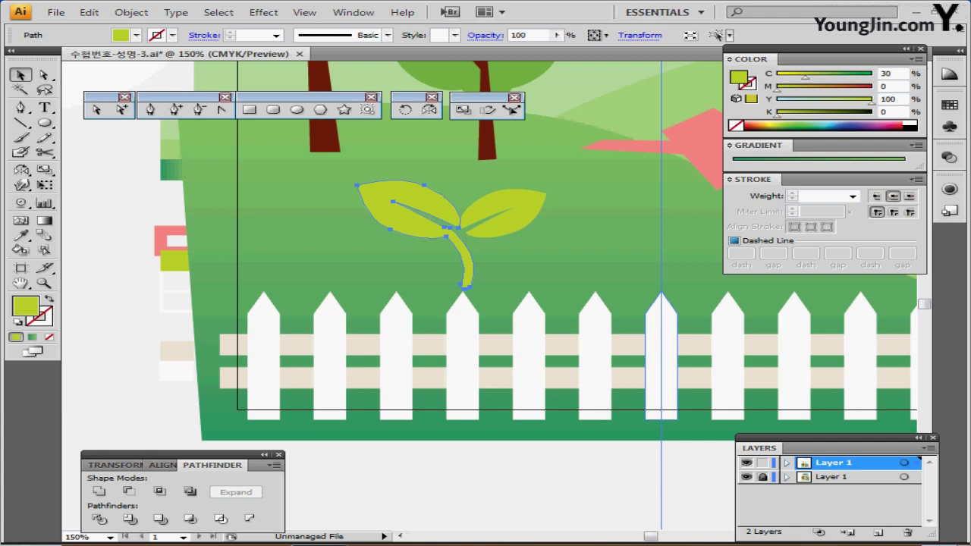
key(ctrl+s)
Step: Prepare the Arc tool with nothing selected, using no fill and a white 2 pt stroke
drag(530, 266, 399, 306)
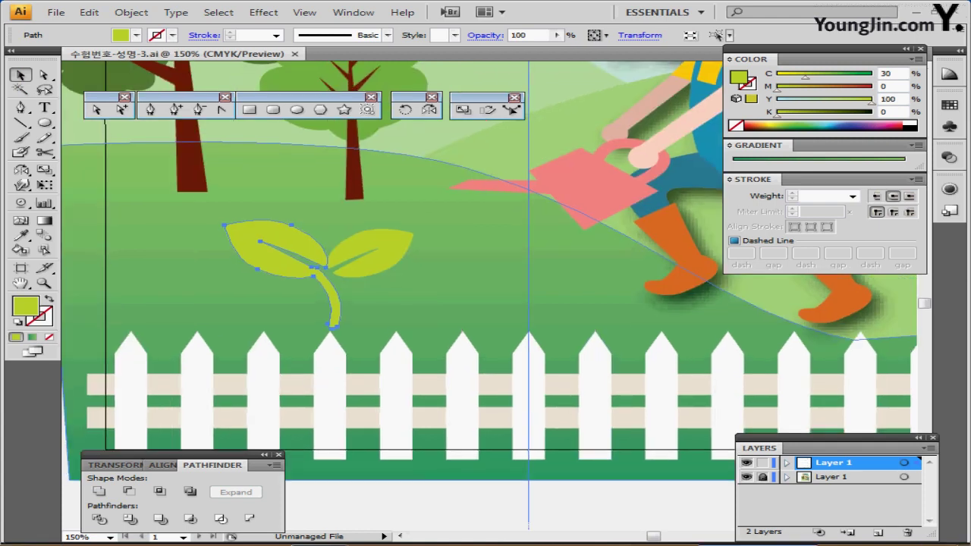
click(20, 122)
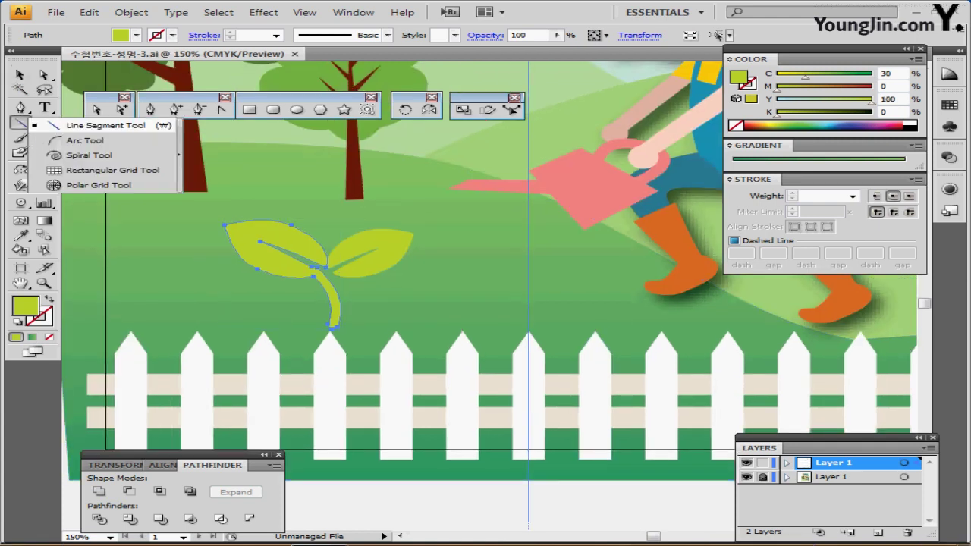
click(85, 140)
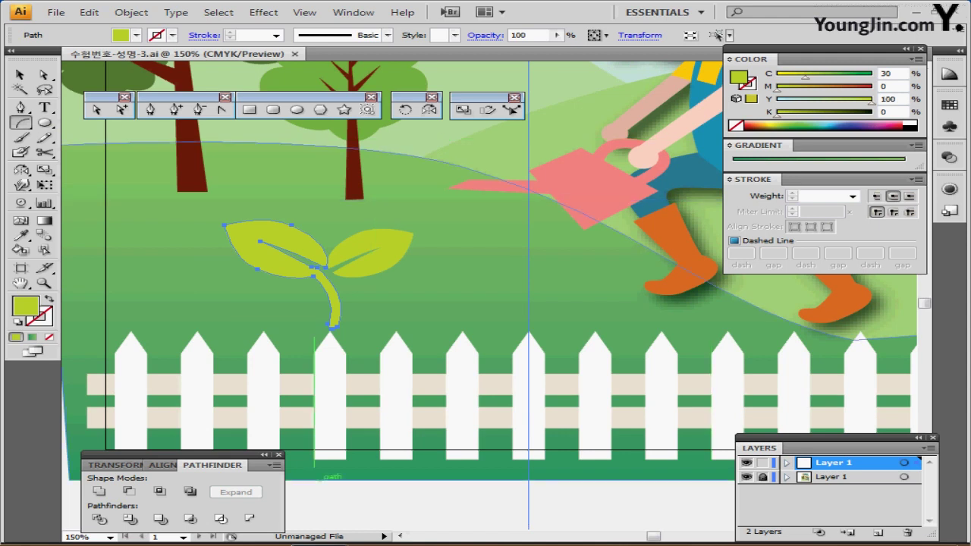
key(ctrl+shift+a)
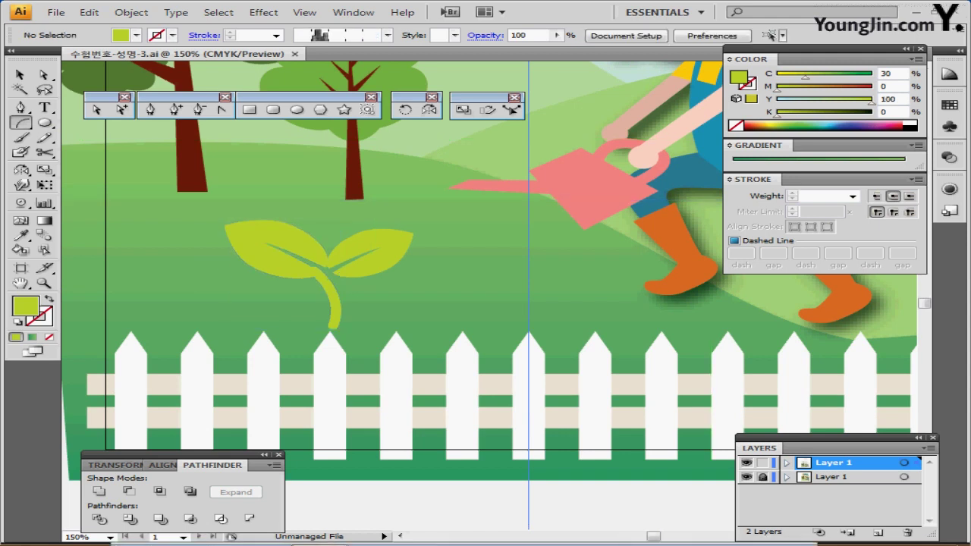
key(d)
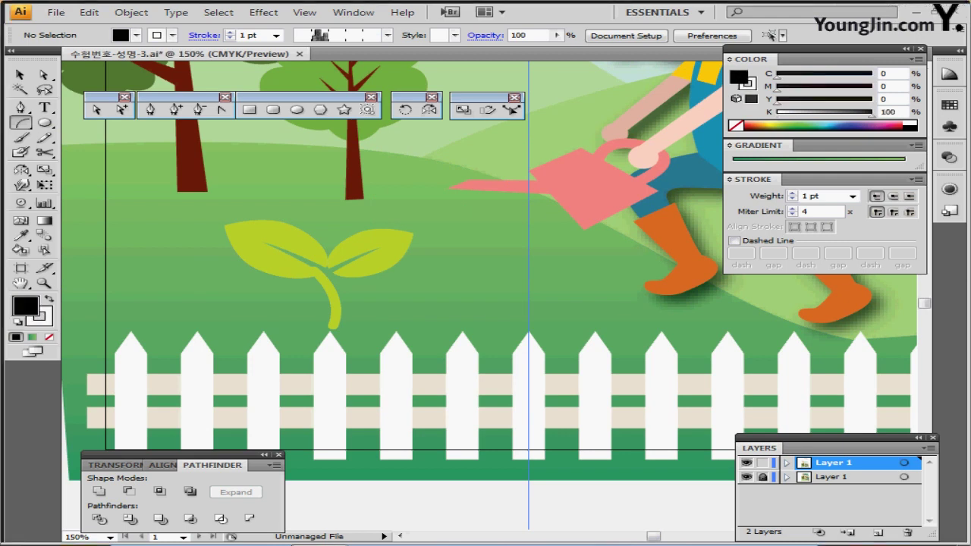
key(slash)
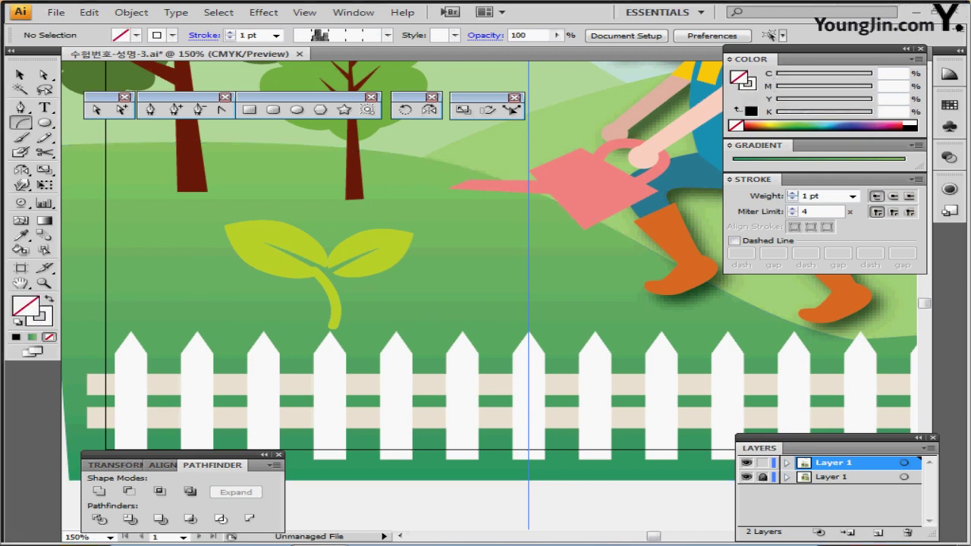
click(792, 192)
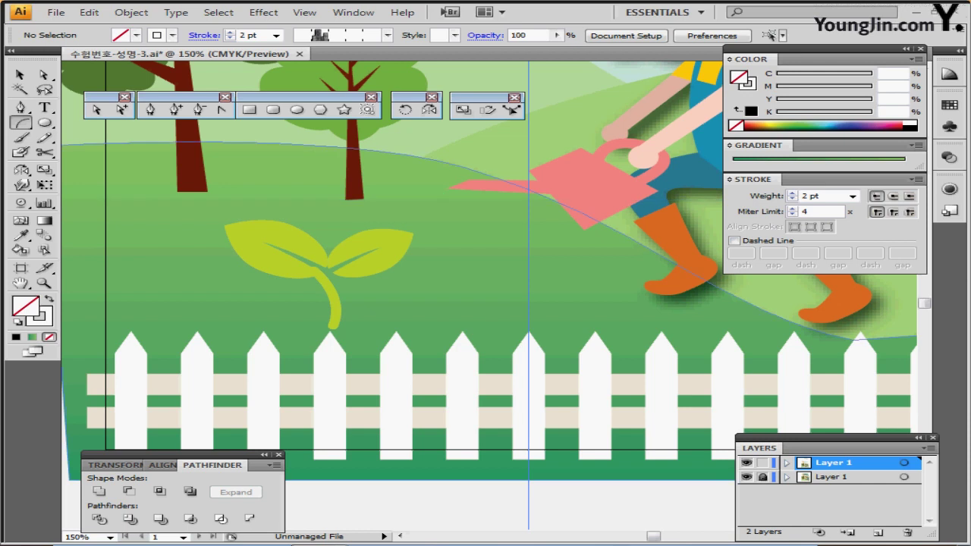
Step: Draw three white arcs of water from the watering can's spout down to the sprout, and set the middle arc's stroke to 3 pt
key(ctrl+z)
drag(332, 241, 456, 184)
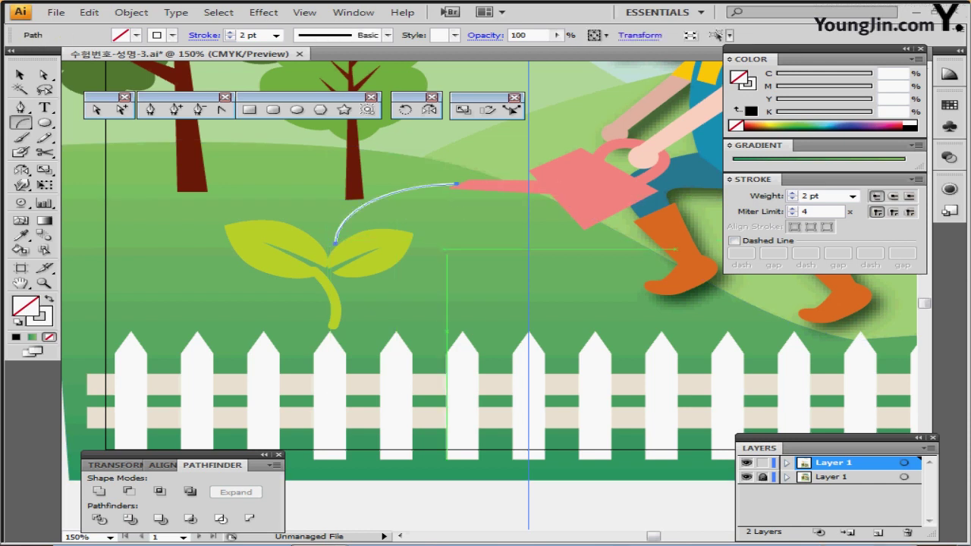
drag(380, 303, 462, 188)
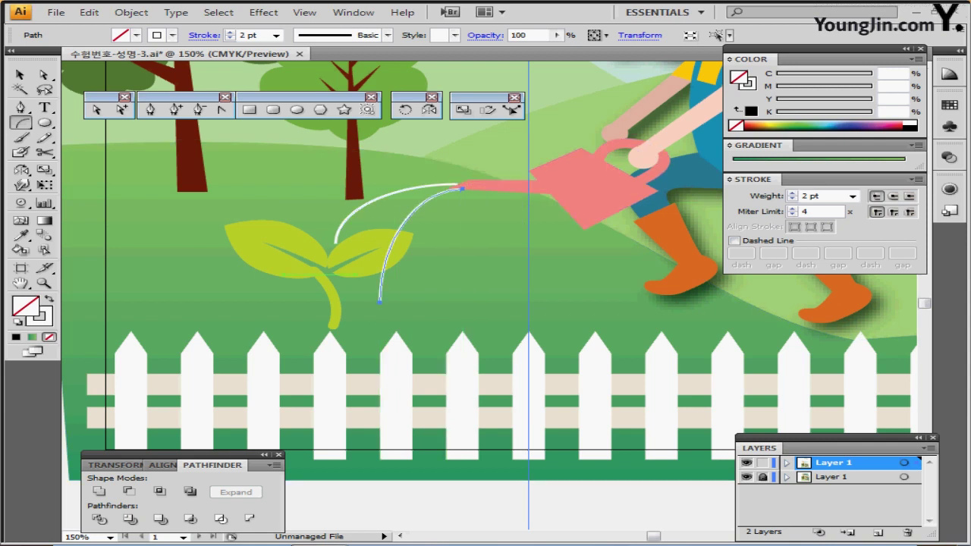
drag(346, 288, 454, 186)
click(792, 192)
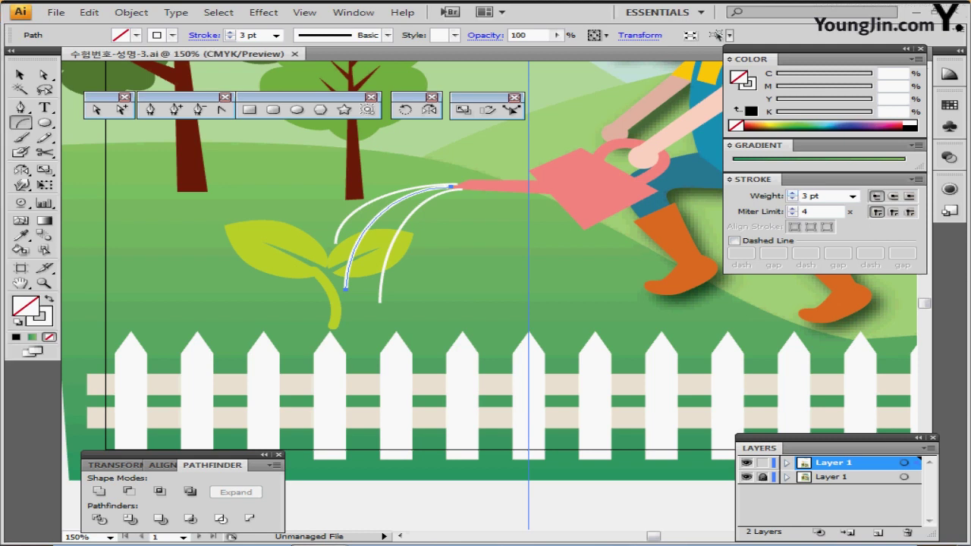
Step: Show the artwork in outline mode over the coloured reference drawing and activate the Selection tool
key(ctrl+y)
key(v)
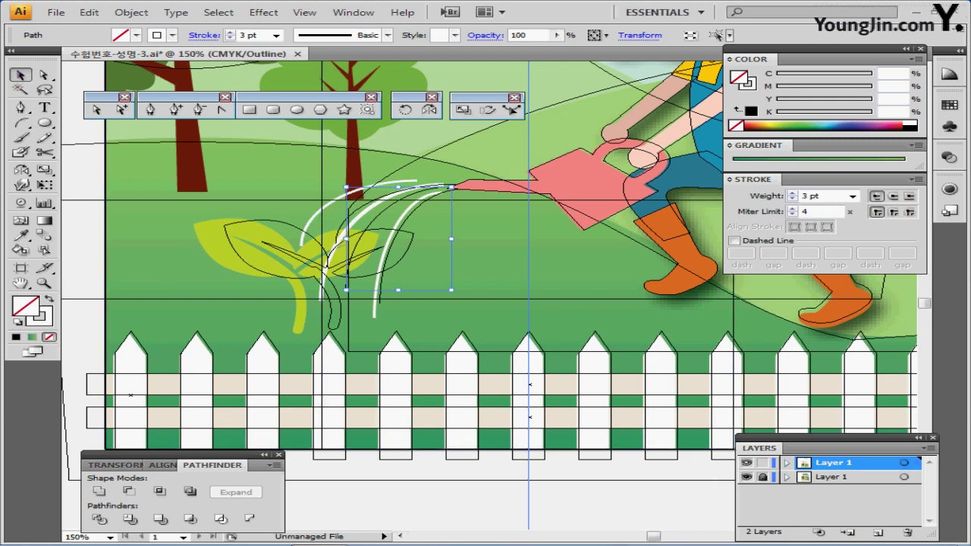
click(402, 200)
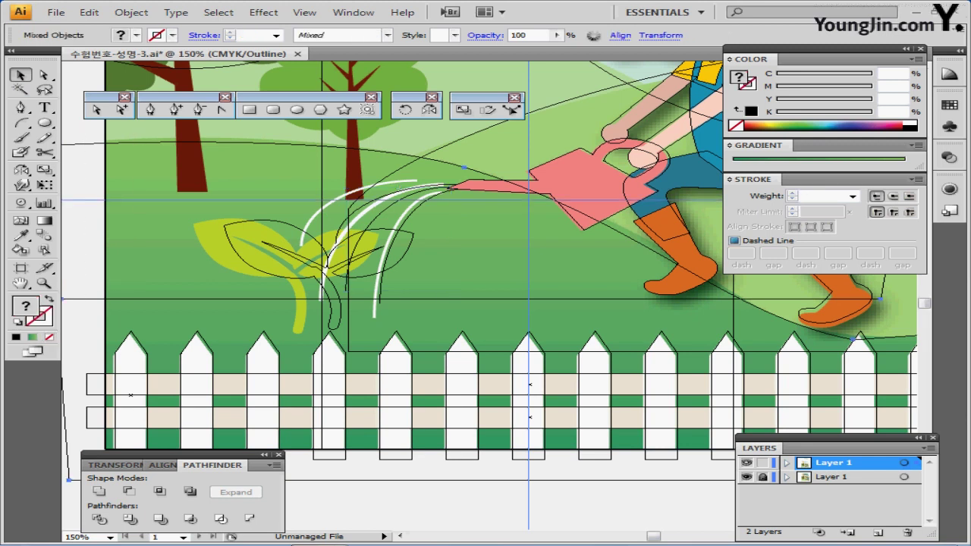
key(ctrl+shift+a)
click(443, 148)
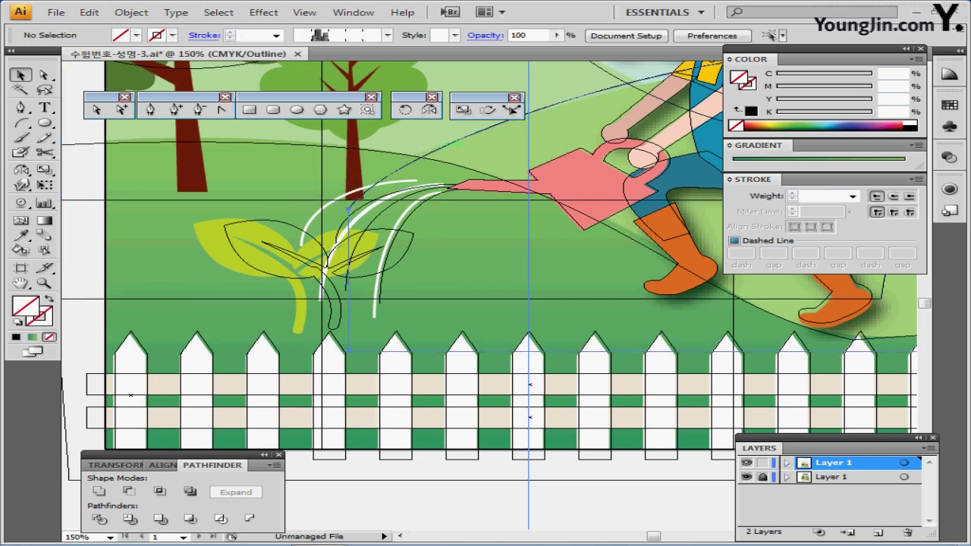
key(ctrl+shift+a)
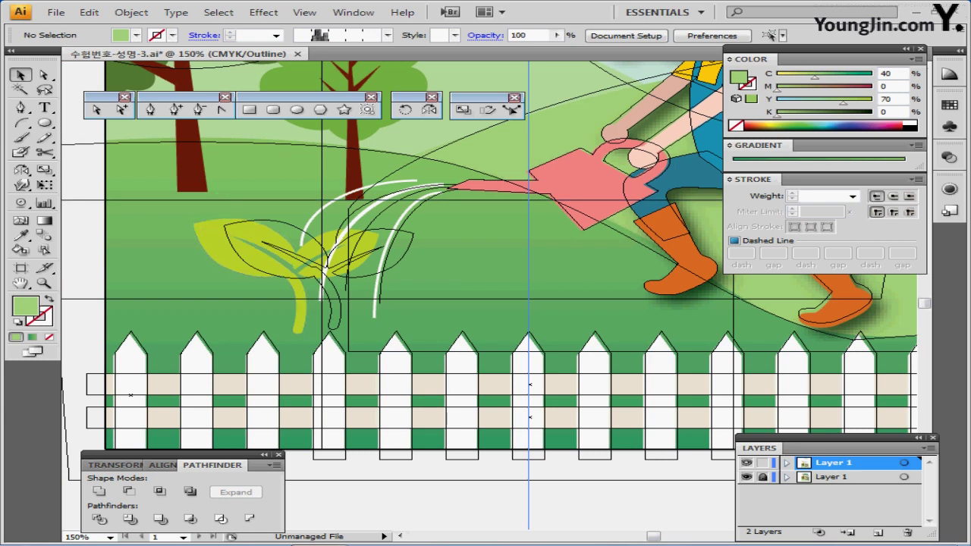
Step: Move the sprout's leaves and stem left onto the coloured reference sprout, and deselect them
drag(191, 213, 293, 271)
drag(293, 214, 293, 214)
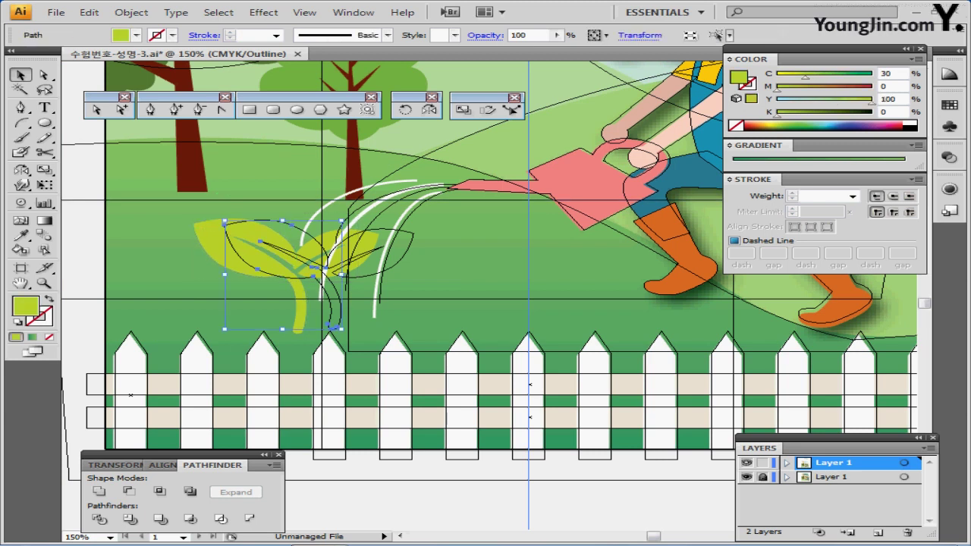
drag(370, 271, 341, 274)
key(ctrl+shift+a)
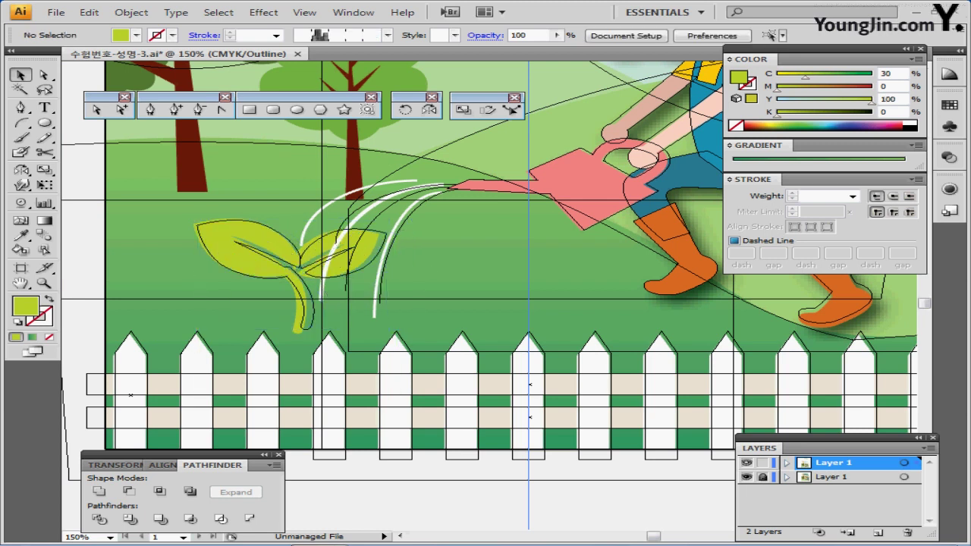
Step: Select the three water arcs together with the right leaf, shift them slightly left, and deselect them
drag(381, 185, 414, 217)
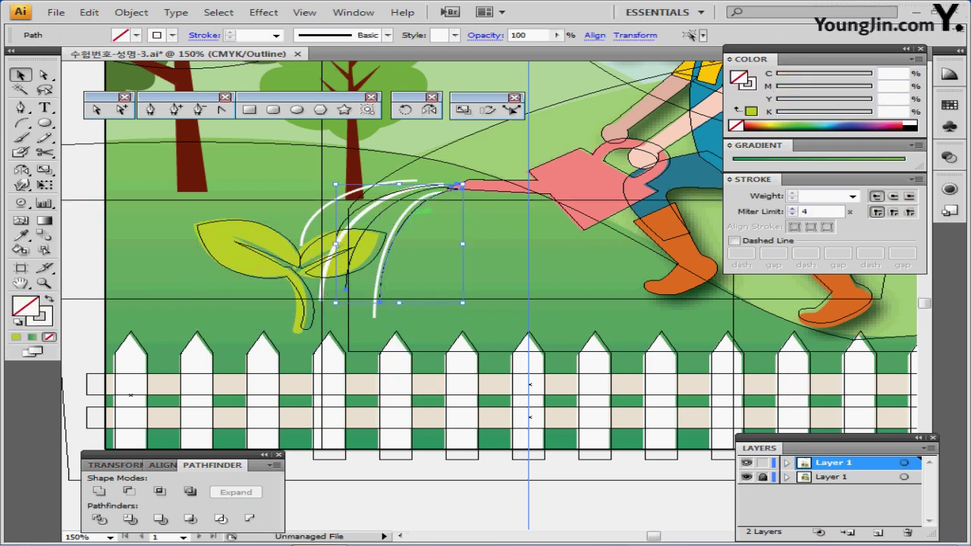
shift+click(386, 235)
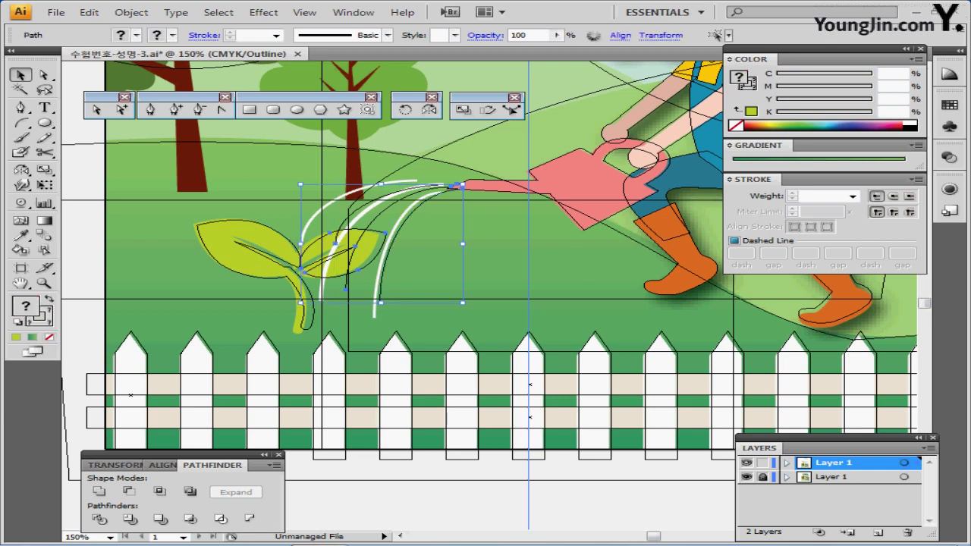
drag(410, 213, 416, 218)
key(ctrl+shift+a)
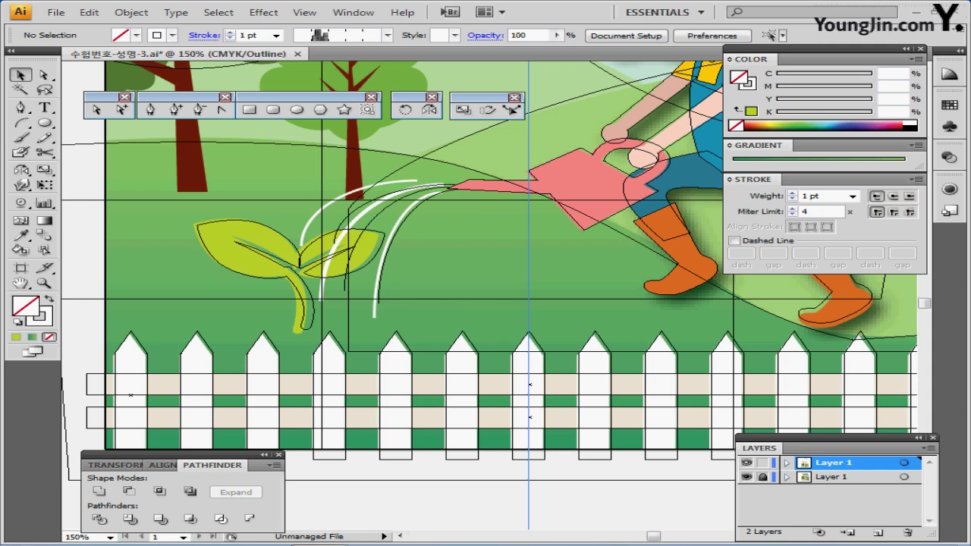
Step: Return the artwork from outline to preview mode and show the whole illustration at 66.67% zoom
key(ctrl+y)
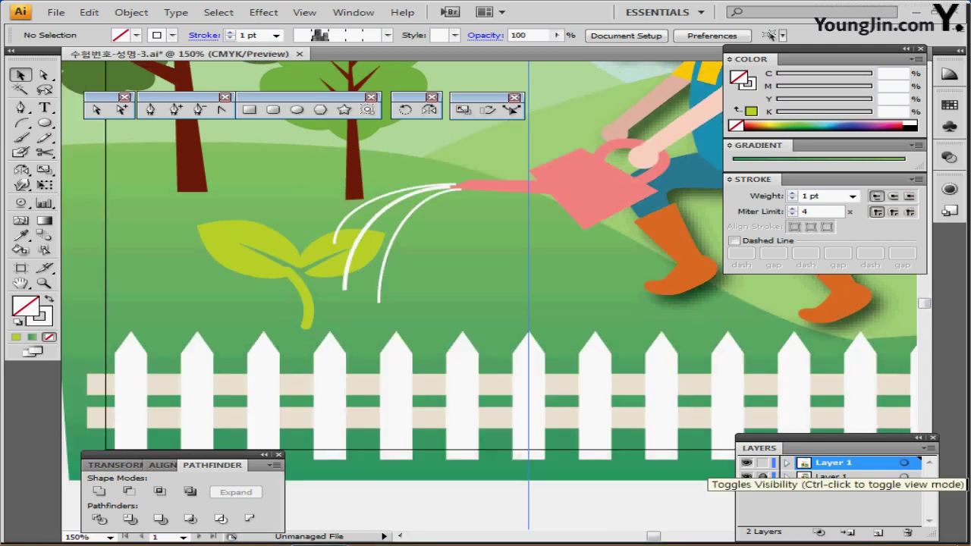
key(ctrl+minus)
key(ctrl+minus)
key(ctrl+minus)
key(ctrl+minus)
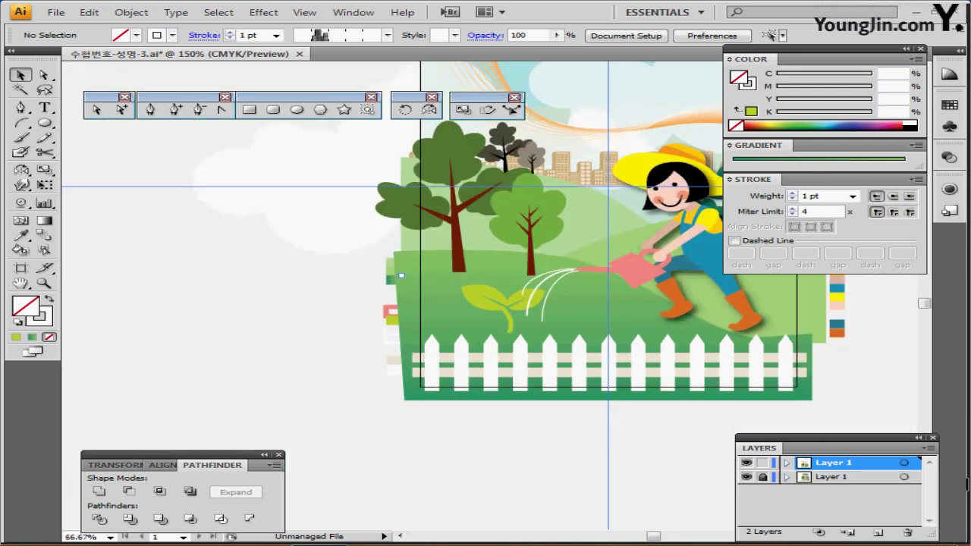
key(ctrl+plus)
key(ctrl+plus)
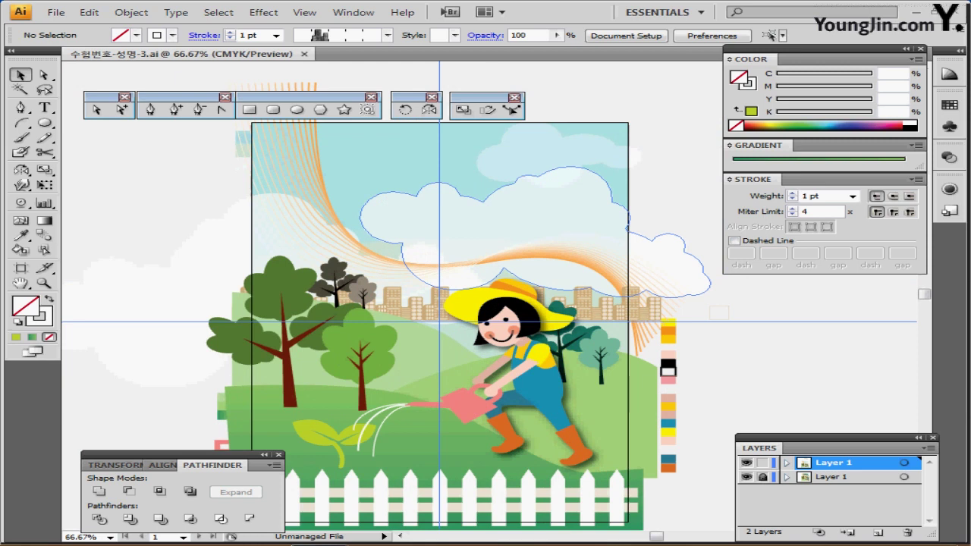
Step: Unlock all locked objects, save the document, and clear the selection
key(ctrl+alt+2)
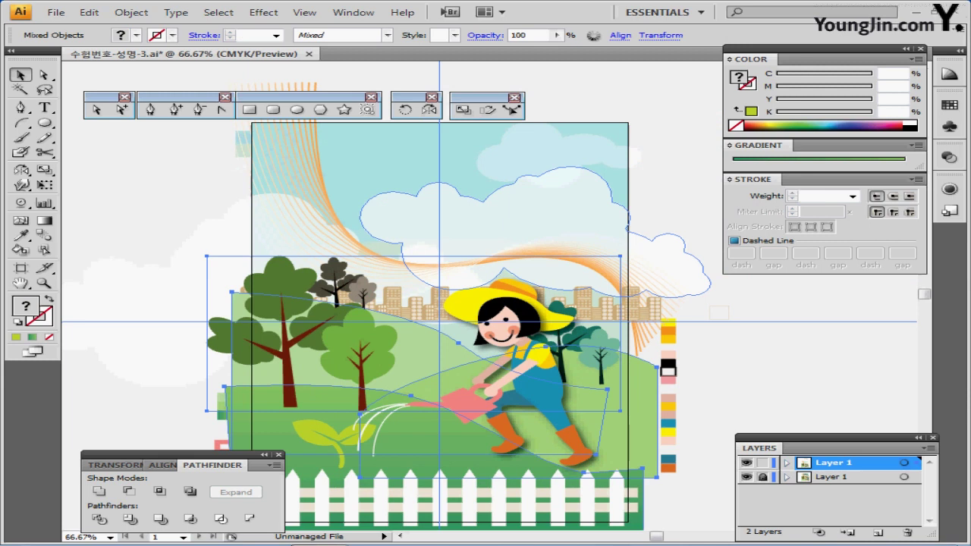
key(ctrl+s)
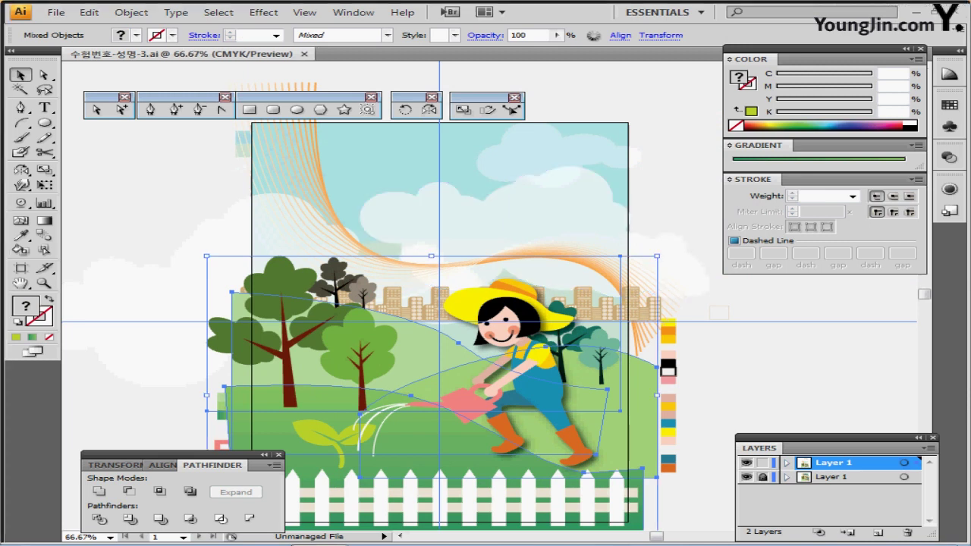
drag(463, 220, 442, 243)
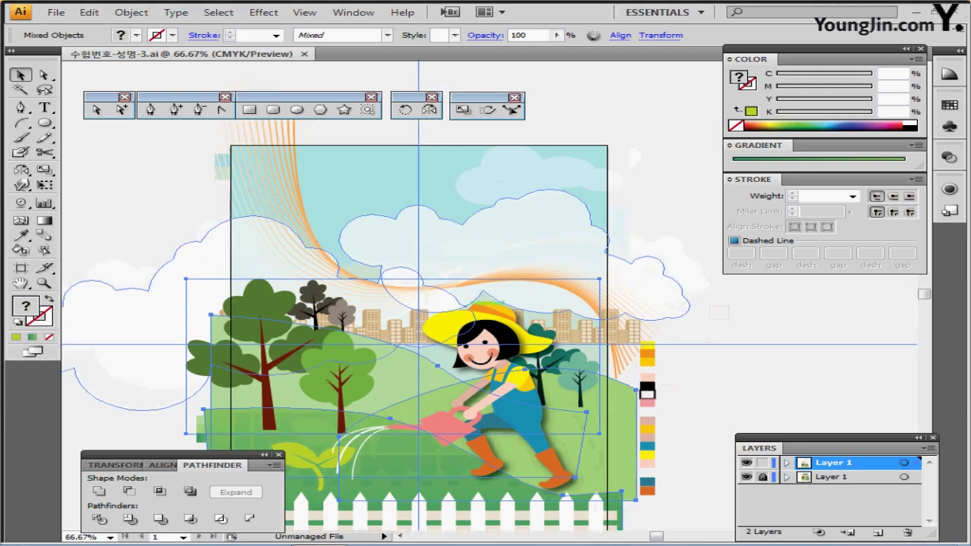
drag(468, 306, 411, 352)
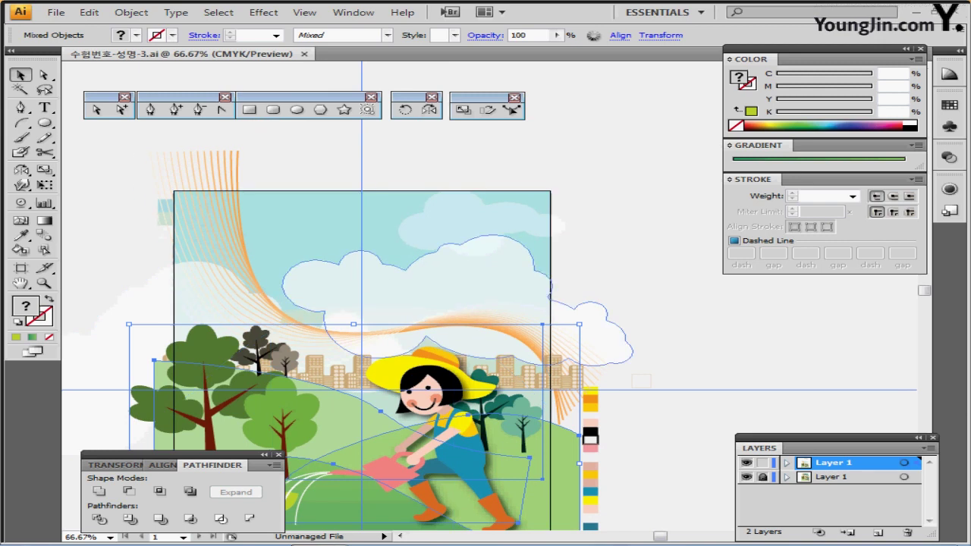
drag(440, 303, 433, 474)
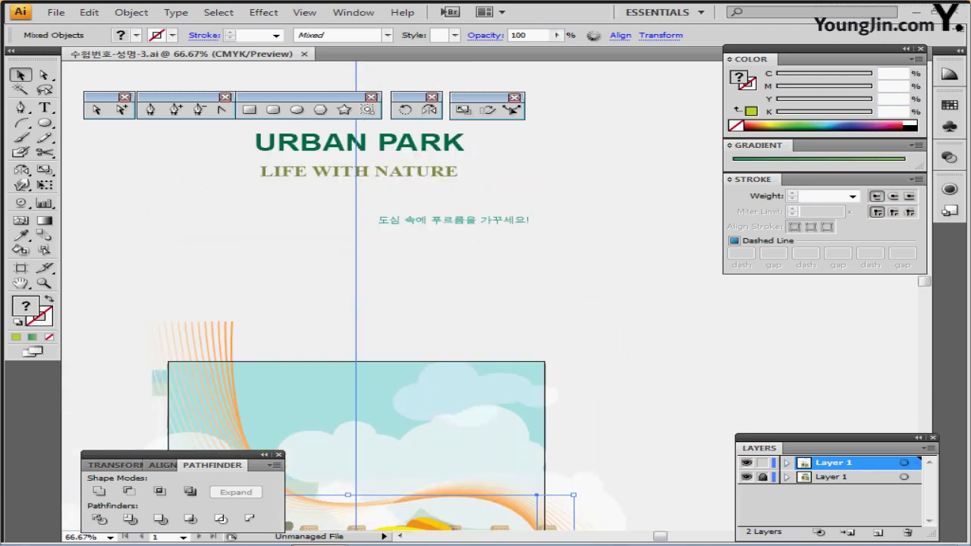
key(ctrl+shift+a)
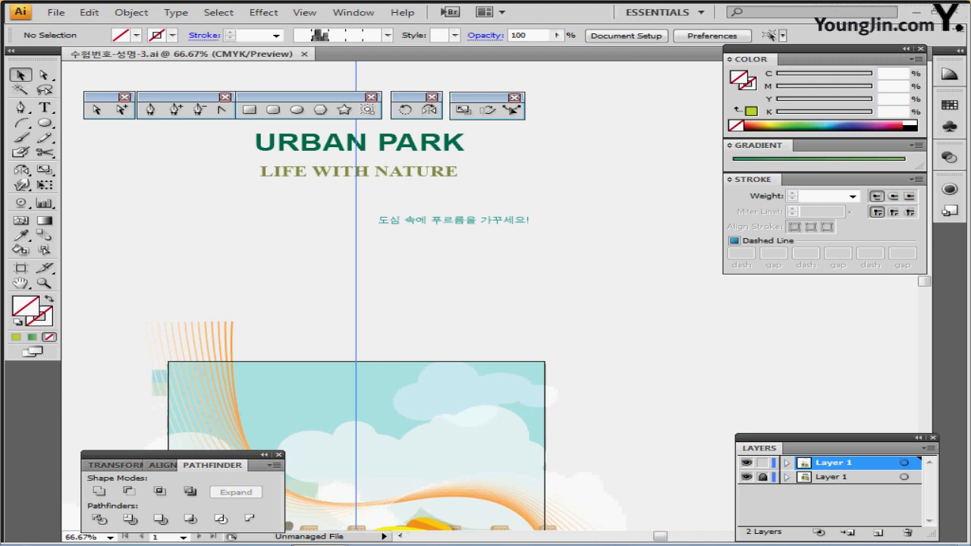
Step: Move the URBAN PARK and LIFE WITH NATURE titles together straight down onto the sky in the upper part of the artboard
click(359, 143)
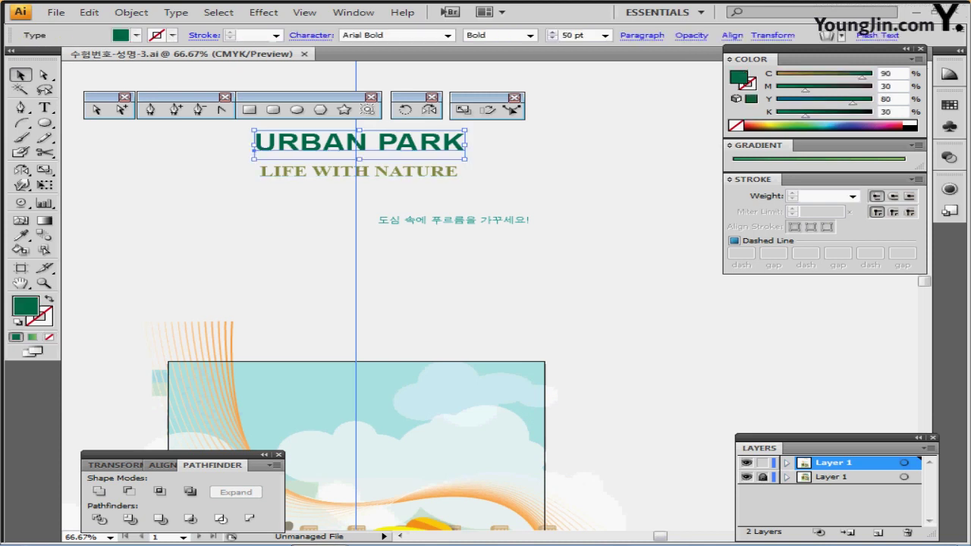
drag(195, 143, 485, 184)
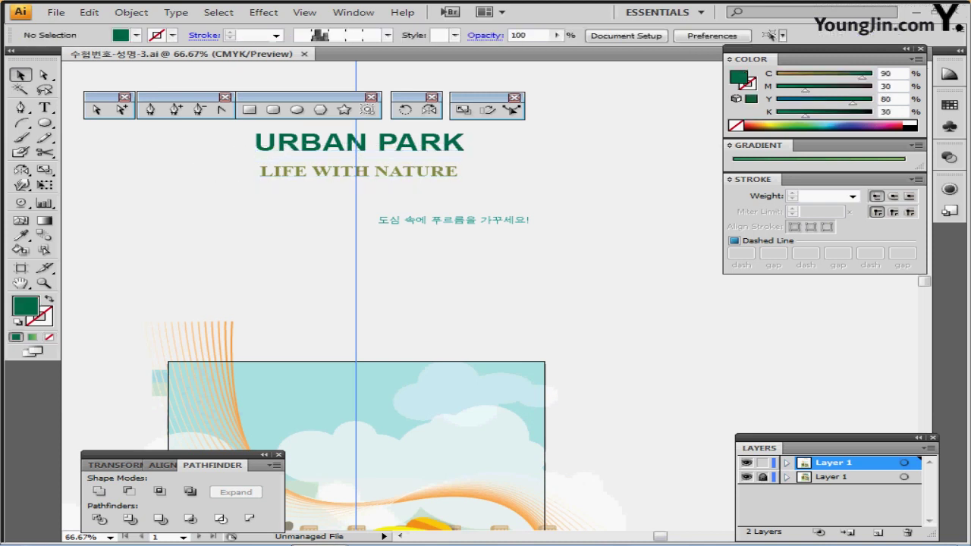
drag(409, 142, 408, 309)
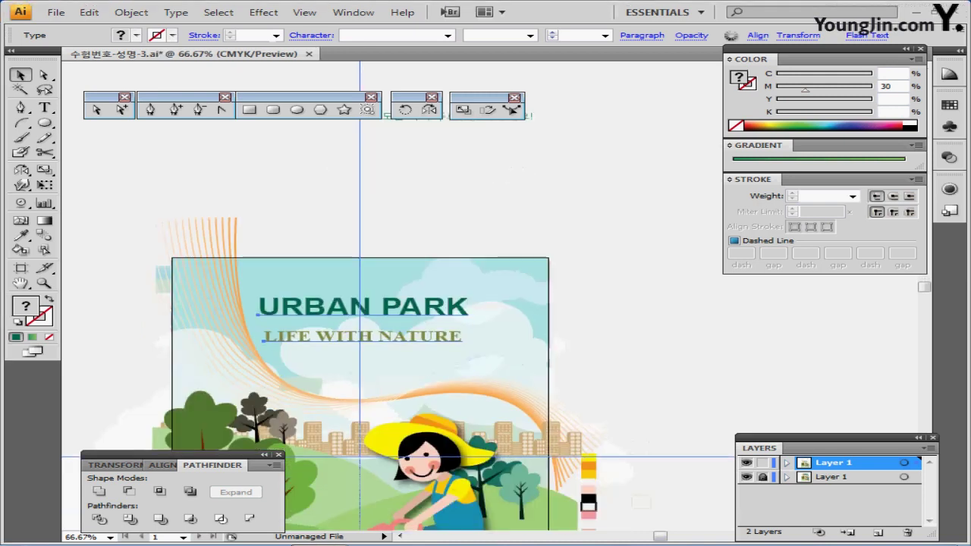
Step: Select the URBAN PARK and LIFE WITH NATURE titles together, bring up the alignment options, and deselect the titles
click(639, 447)
click(425, 336)
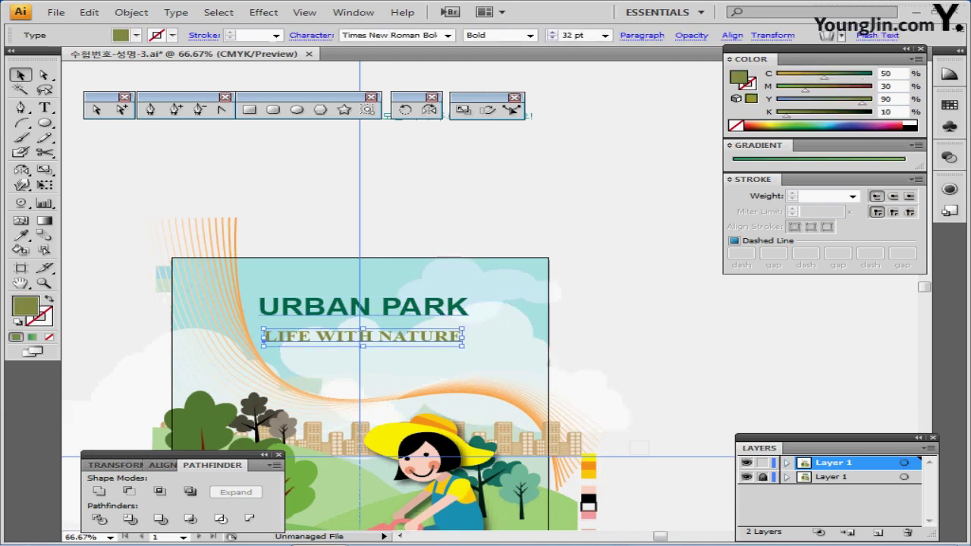
shift+click(424, 308)
click(607, 296)
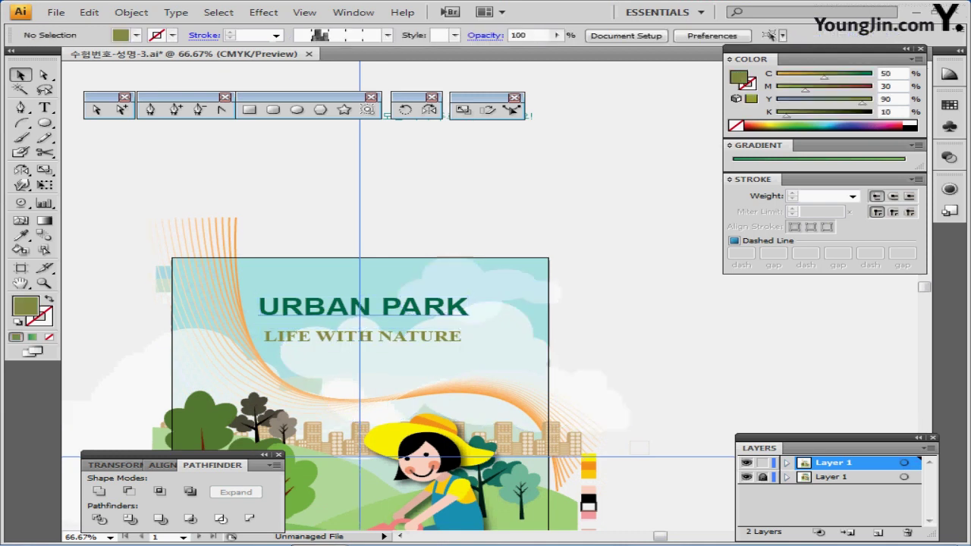
click(425, 336)
shift+click(425, 308)
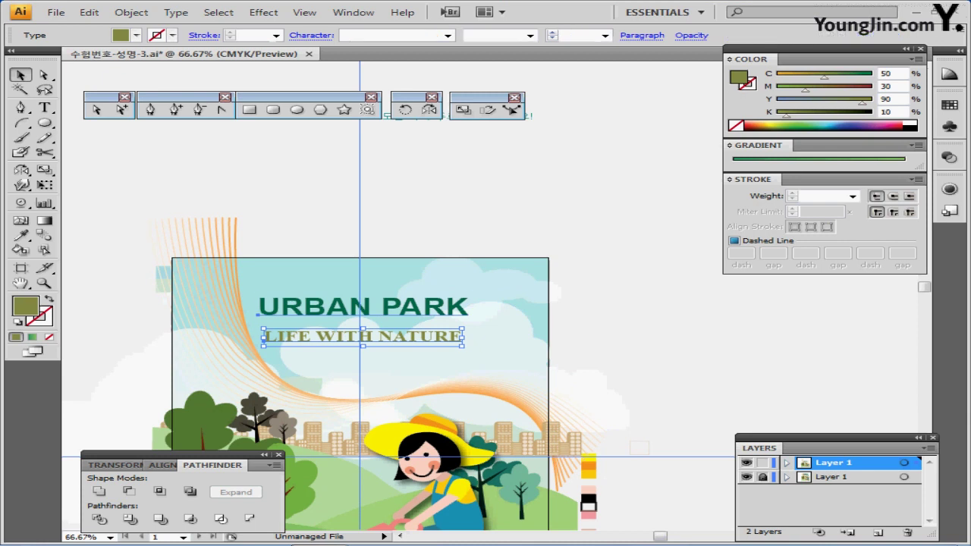
click(263, 455)
click(144, 519)
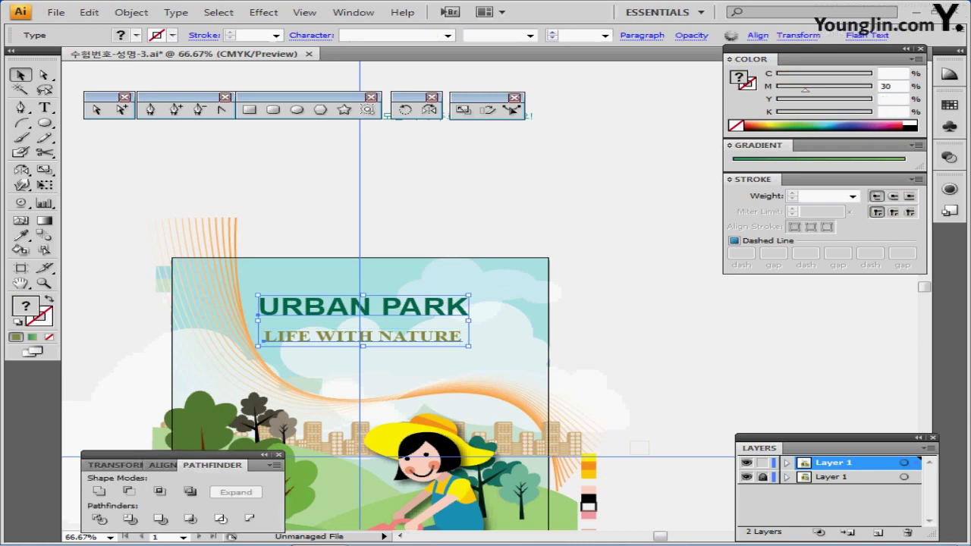
click(163, 465)
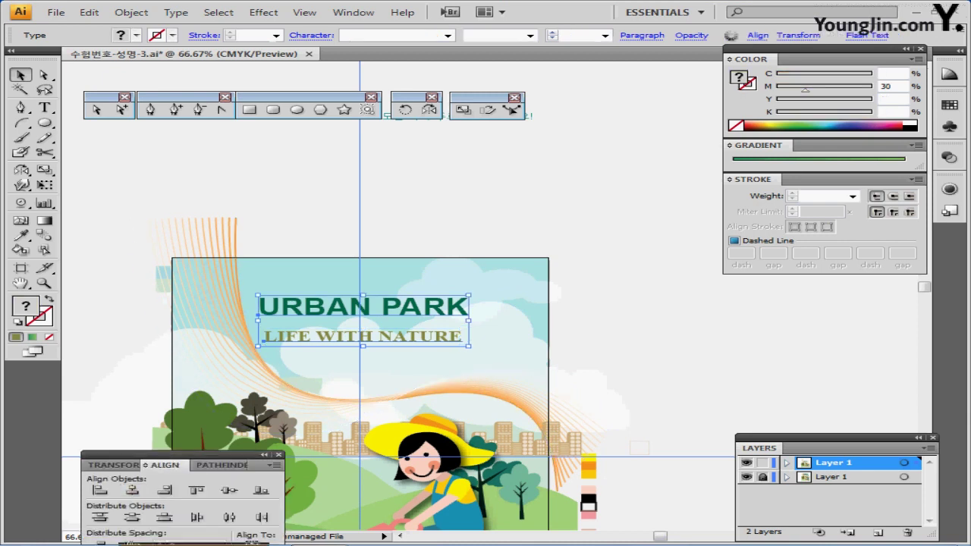
click(607, 326)
Step: Apply a horizontal Arc Upper envelope warp with a 15% bend to the URBAN PARK title
click(364, 307)
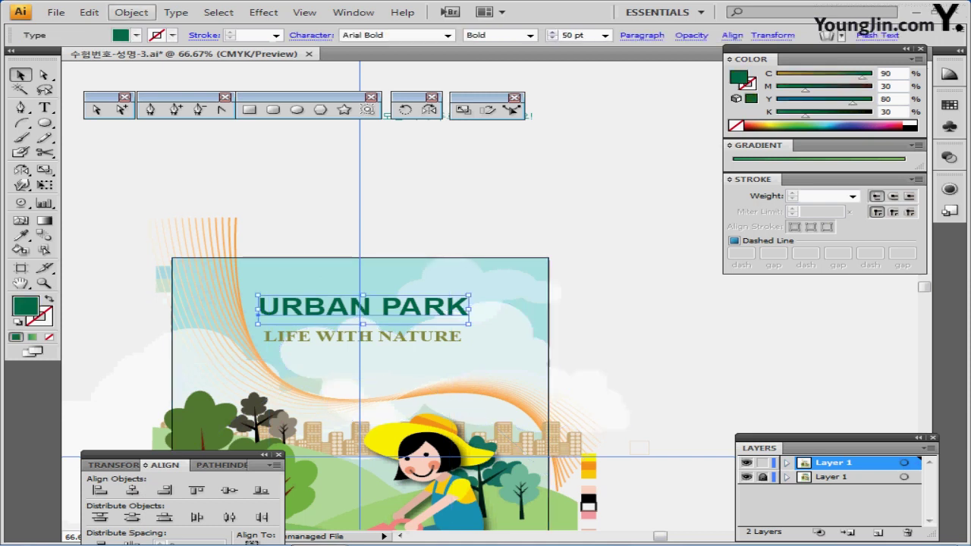
click(131, 12)
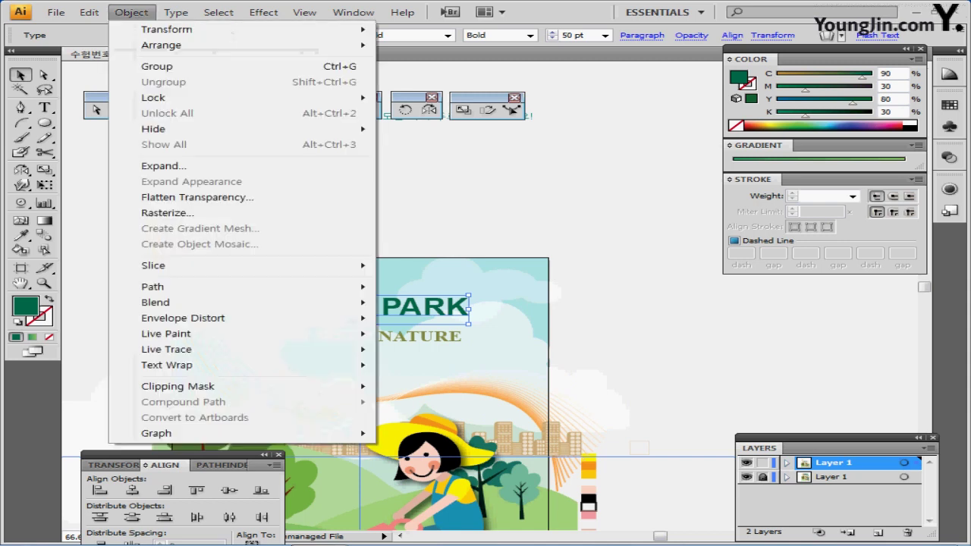
mouse_move(183, 317)
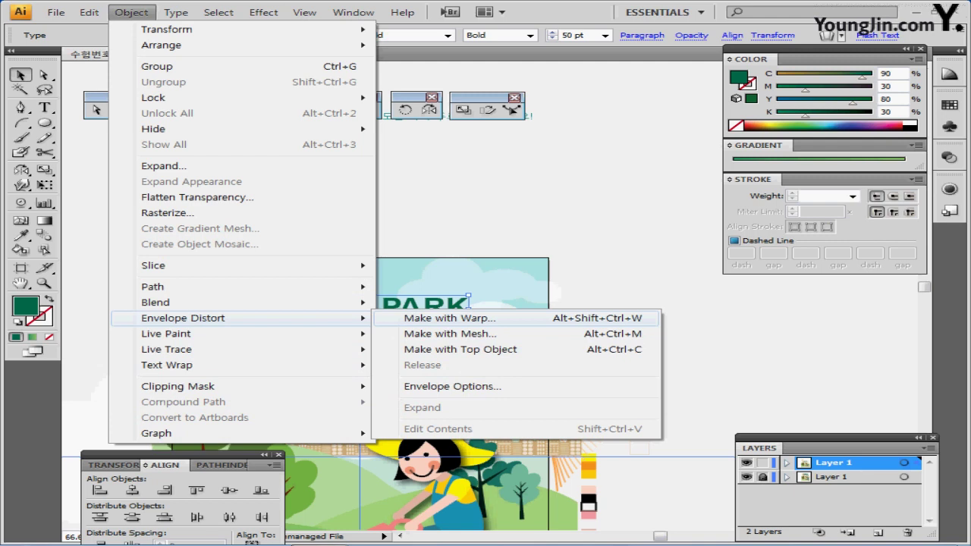
click(449, 318)
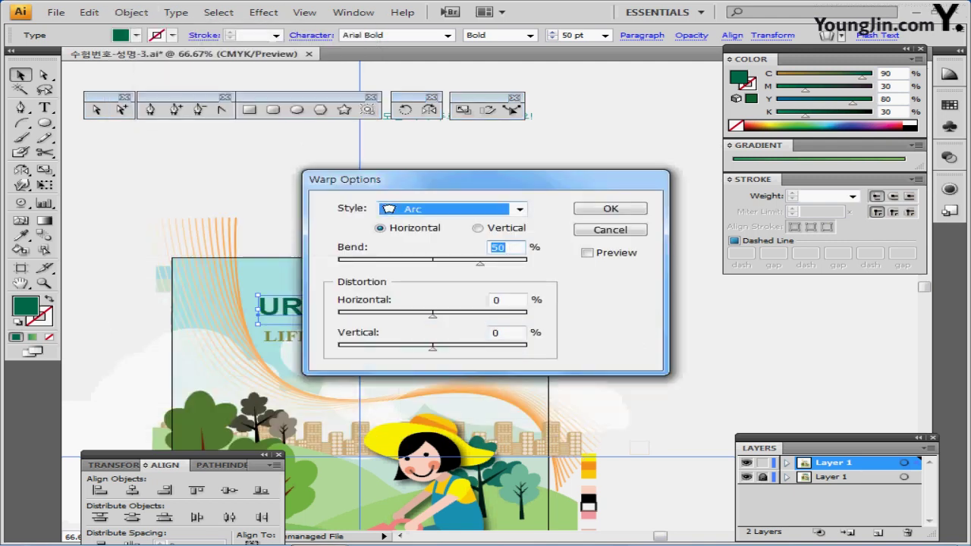
click(519, 209)
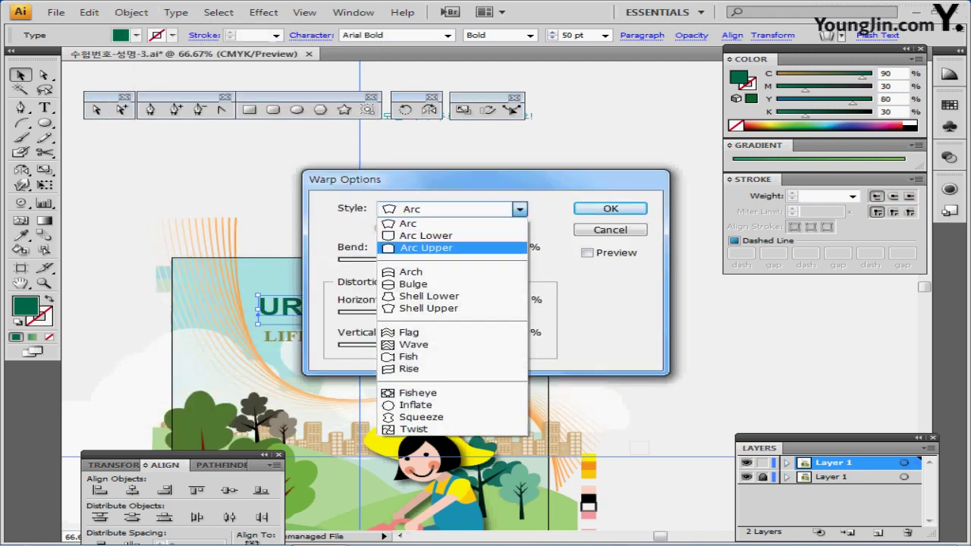
click(426, 248)
click(587, 253)
drag(500, 180, 697, 172)
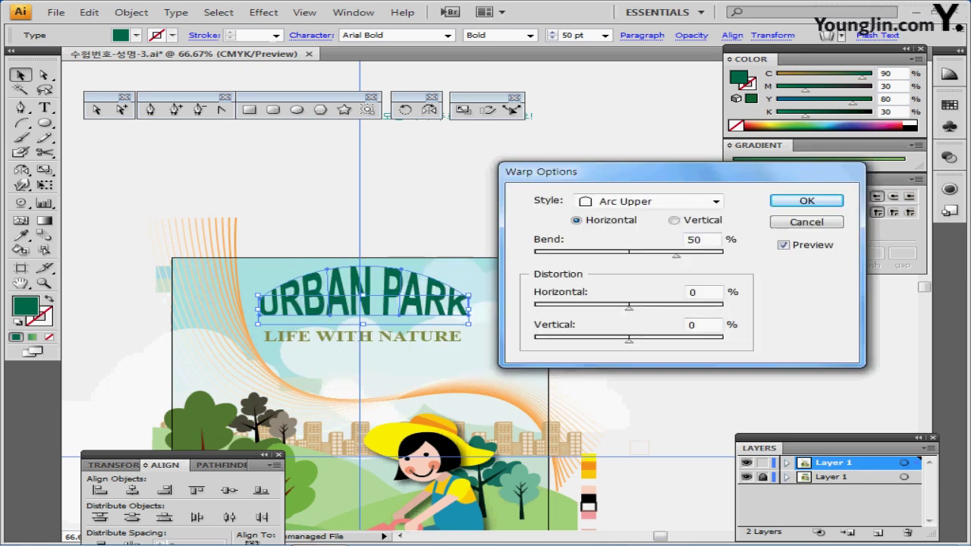
drag(704, 239, 685, 239)
text(15)
key(Tab)
key(Return)
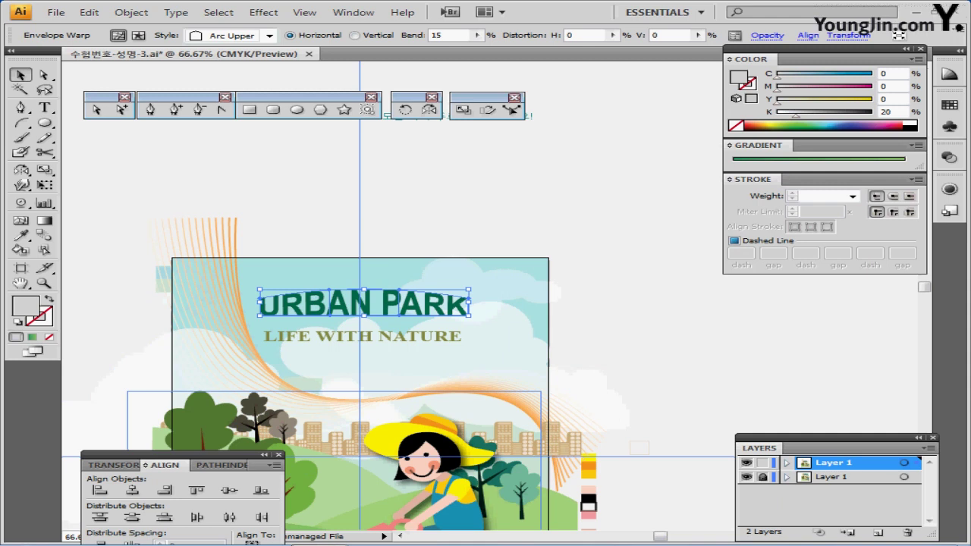
Step: Nudge the LIFE WITH NATURE subtitle up until it sits just beneath URBAN PARK, and save the document
click(362, 336)
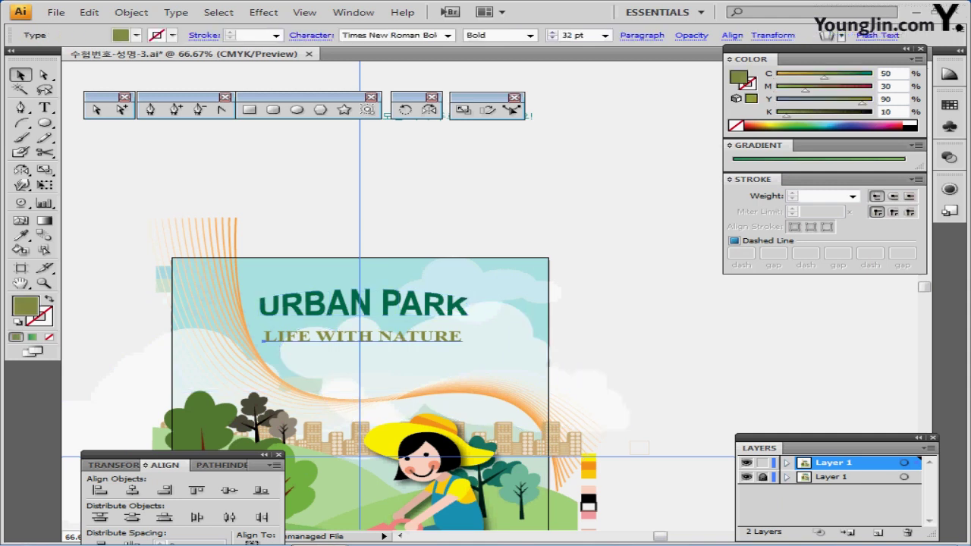
key(Up)
key(Up)
key(Up)
key(Up)
key(Up)
key(Up)
key(Up)
key(Up)
key(Up)
key(Up)
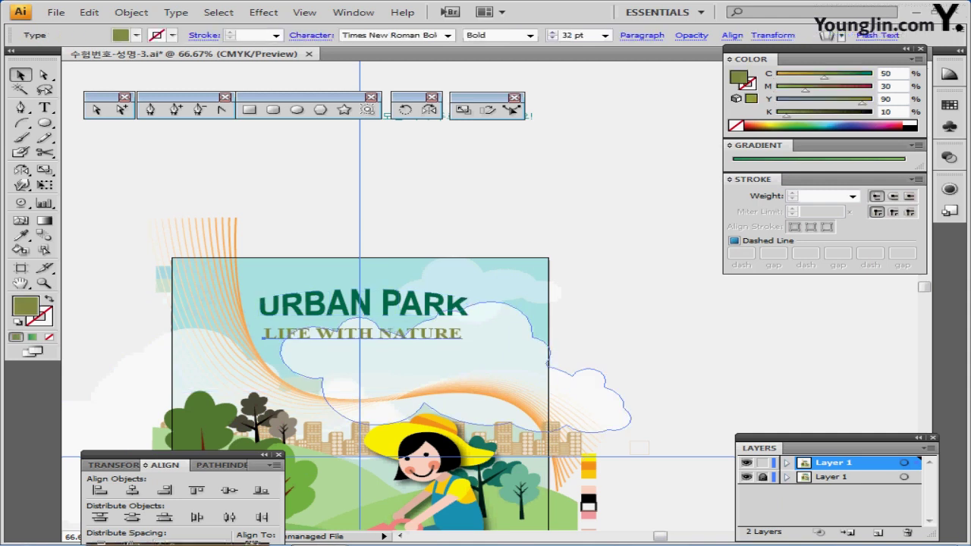
key(Up)
key(Up)
key(Up)
key(Up)
key(Up)
key(Up)
key(Up)
key(Up)
key(Up)
key(Up)
key(Up)
key(Up)
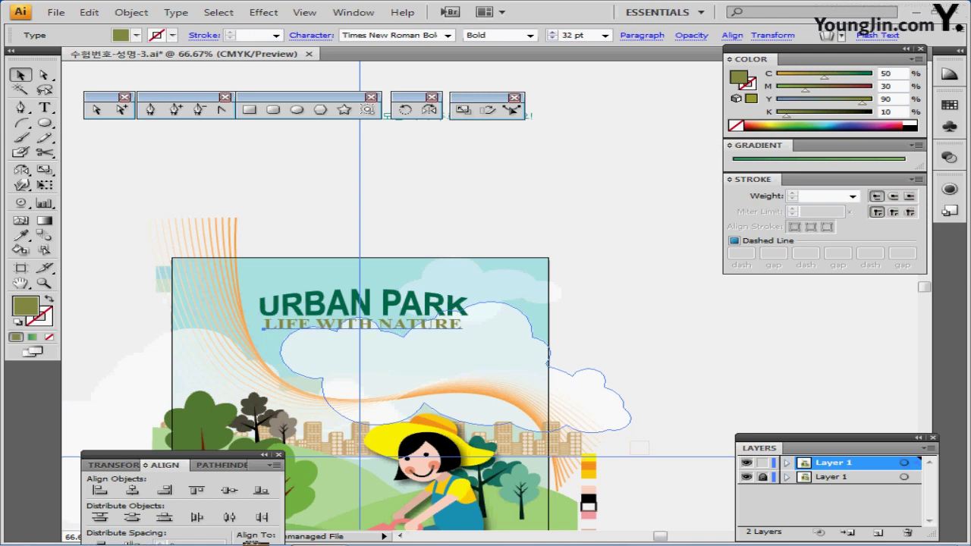
key(Down)
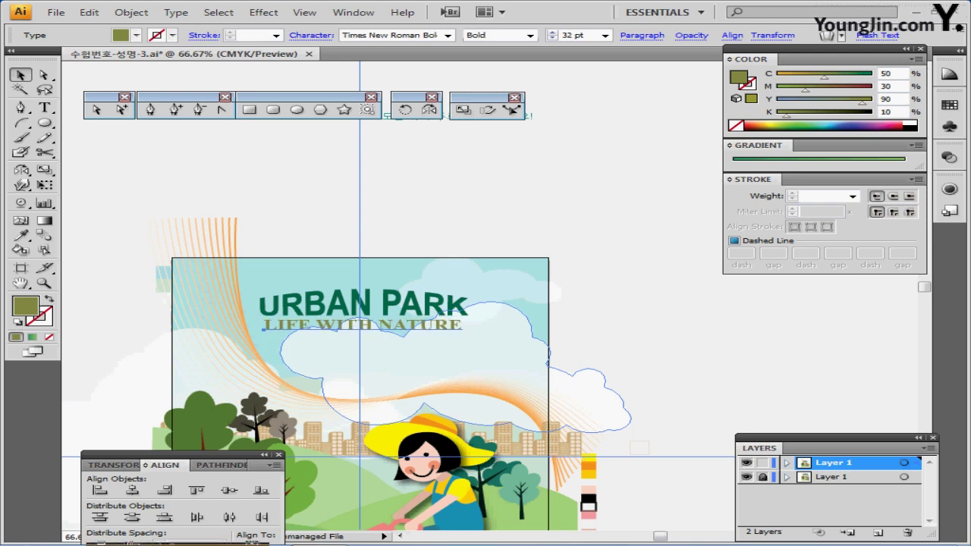
key(ctrl+s)
Step: Move the tagline "도심 속에 푸르름을 가꾸세요!" onto the sky above the orange wave, ending at the artboard's right edge
drag(379, 281, 359, 309)
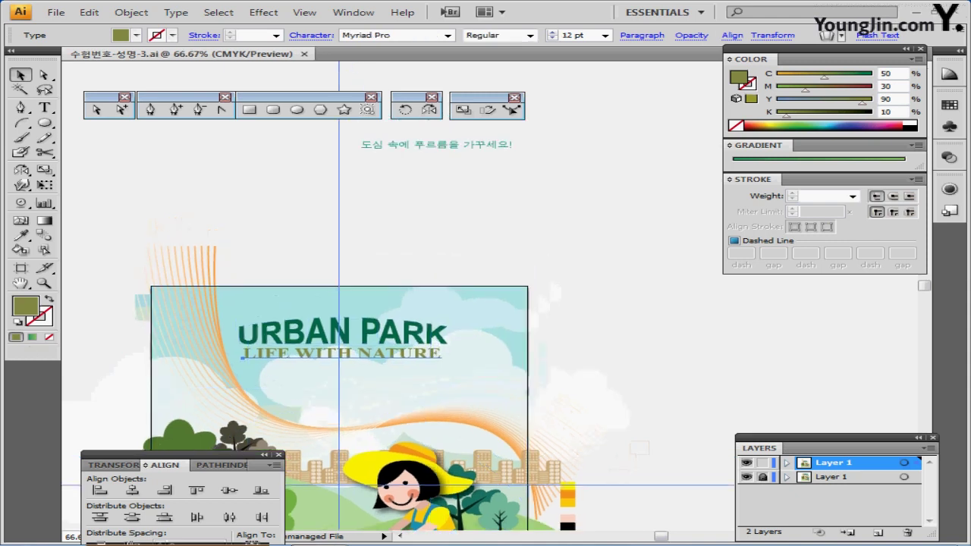
click(436, 145)
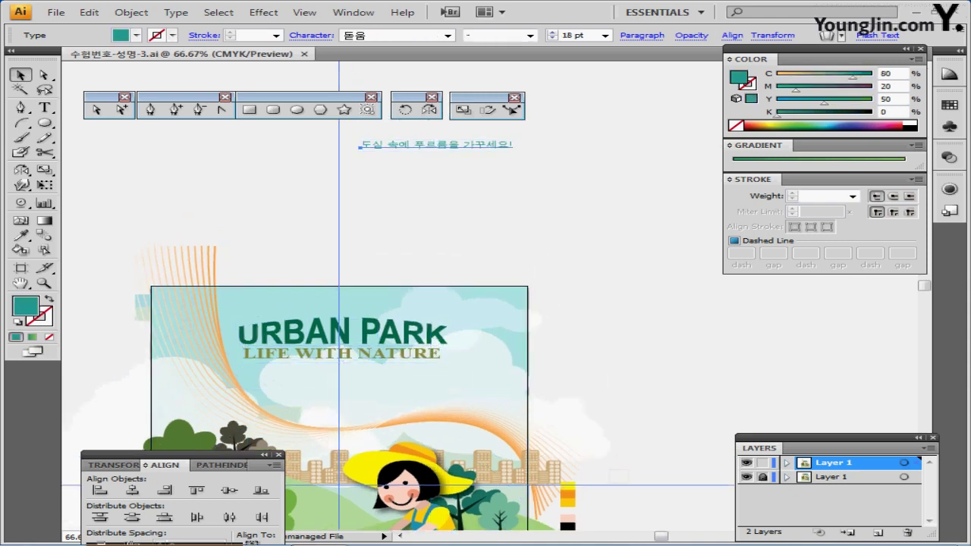
key(Down)
drag(436, 144, 448, 397)
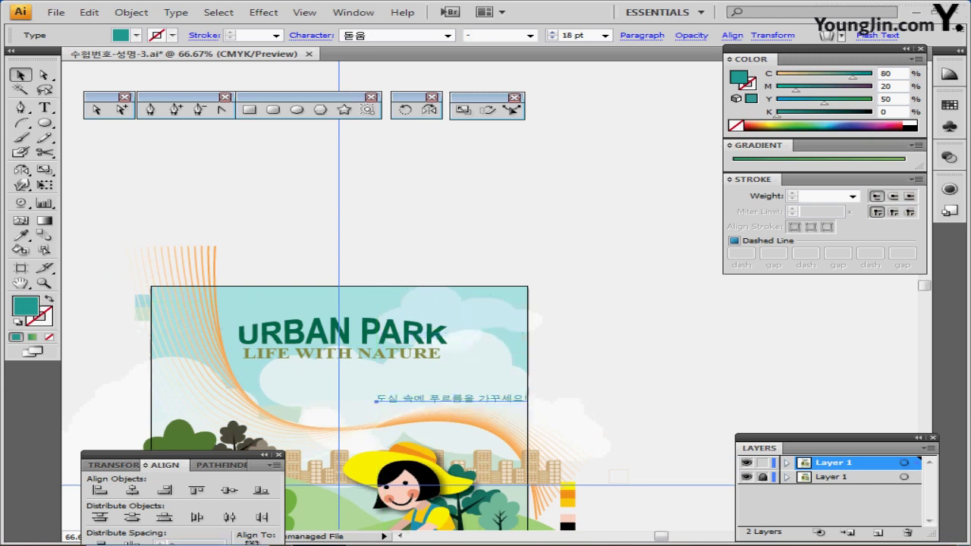
key(ctrl+1)
drag(488, 246, 520, 265)
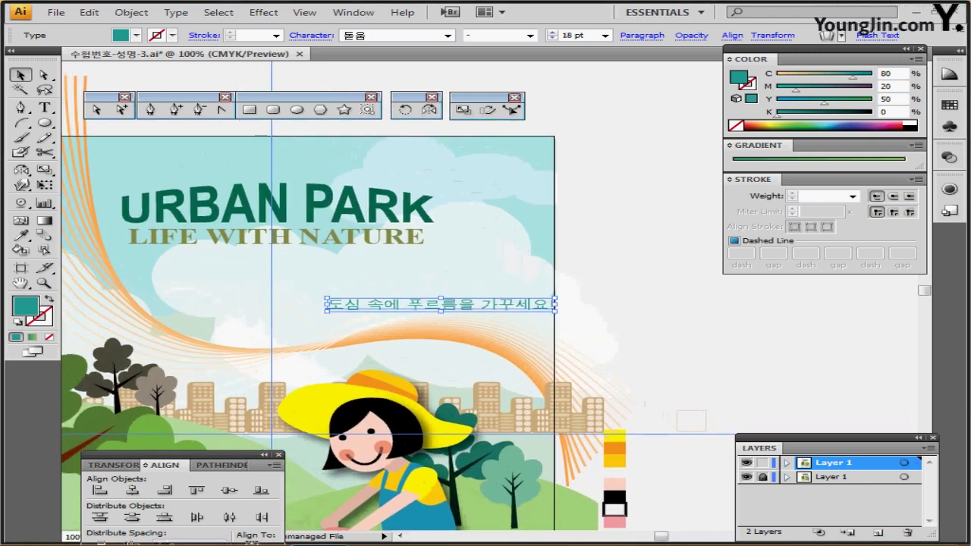
drag(483, 305, 482, 300)
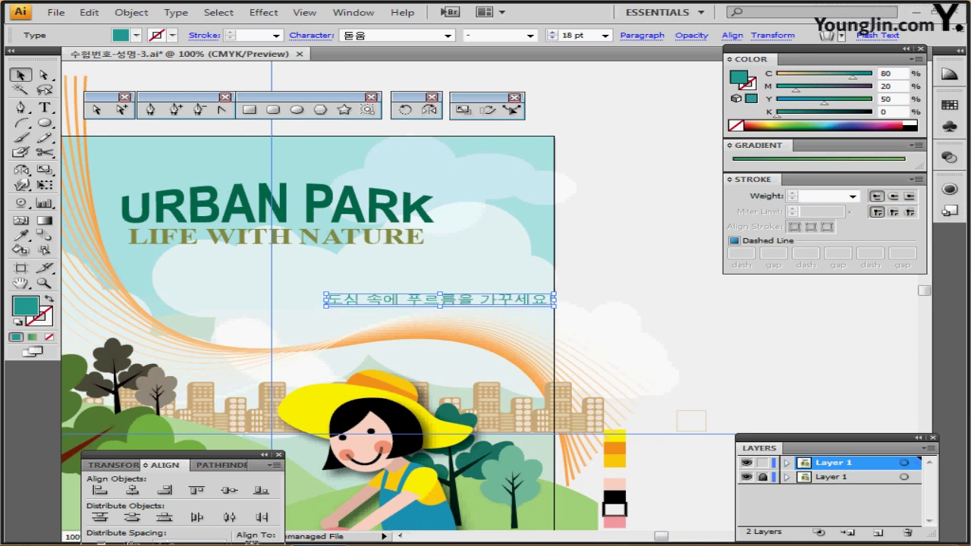
Step: Apply a horizontal Flag envelope warp with a 60% bend to the Korean tagline, and deselect it
click(131, 12)
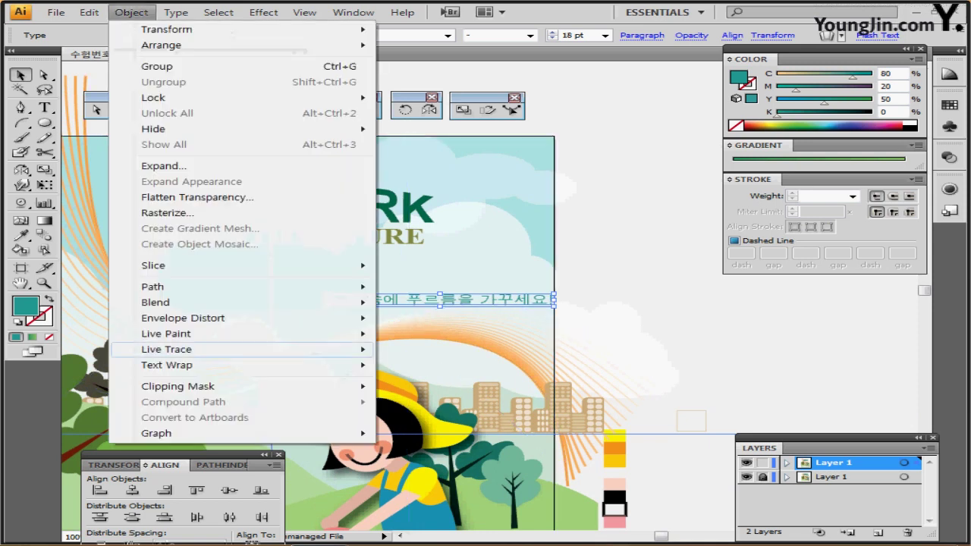
mouse_move(183, 318)
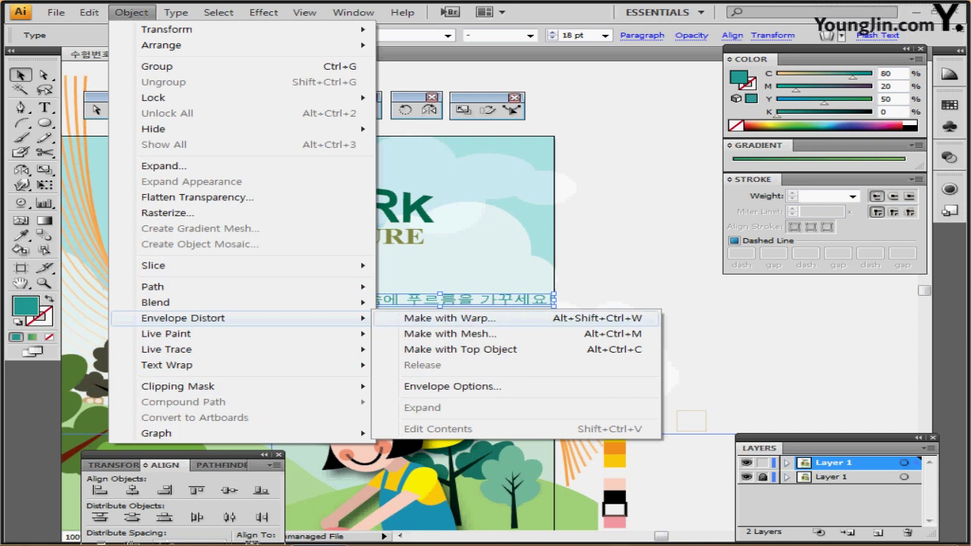
click(449, 317)
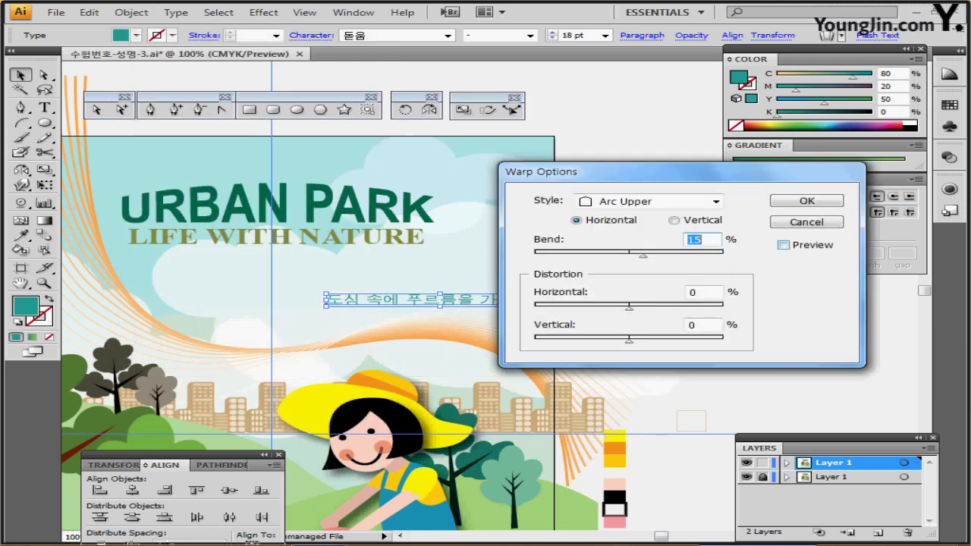
click(783, 244)
drag(546, 172, 610, 164)
click(780, 194)
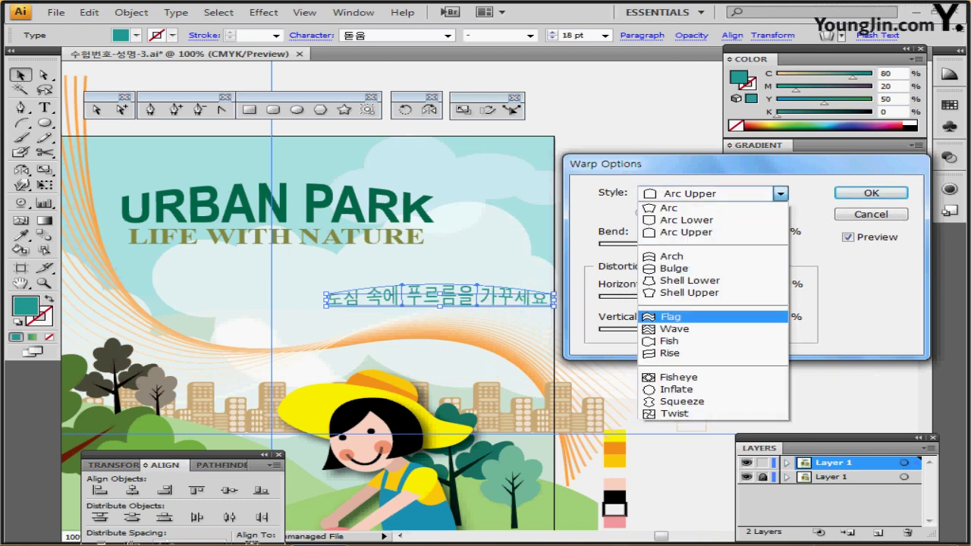
click(671, 316)
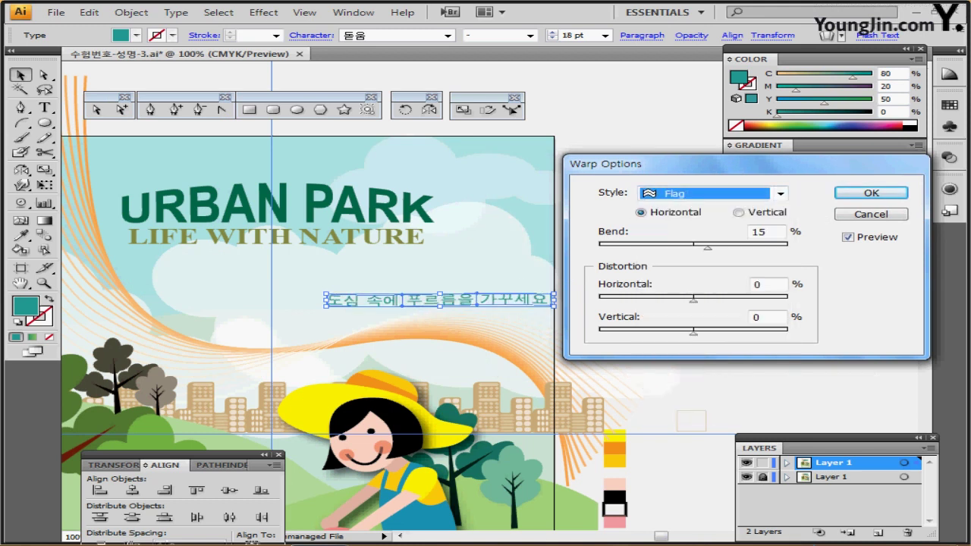
double_click(759, 232)
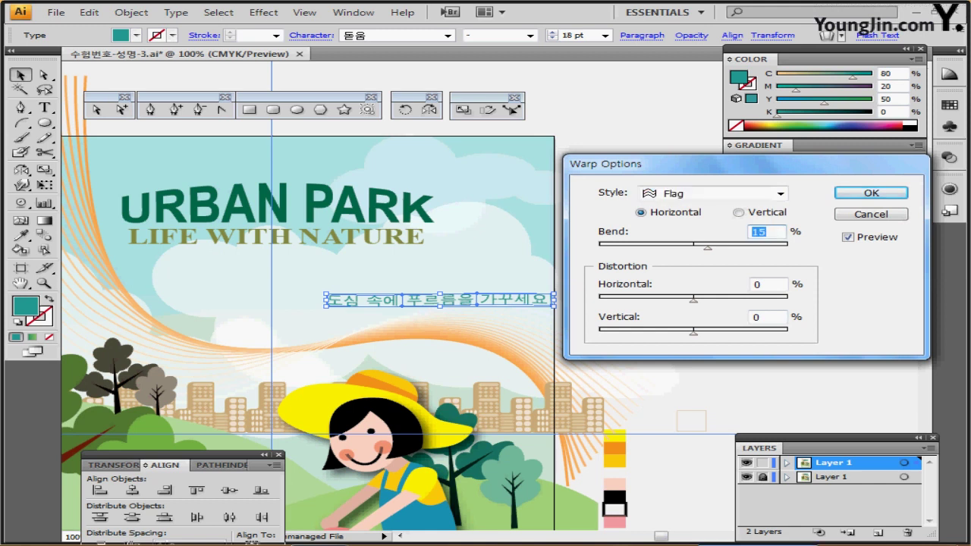
text(60)
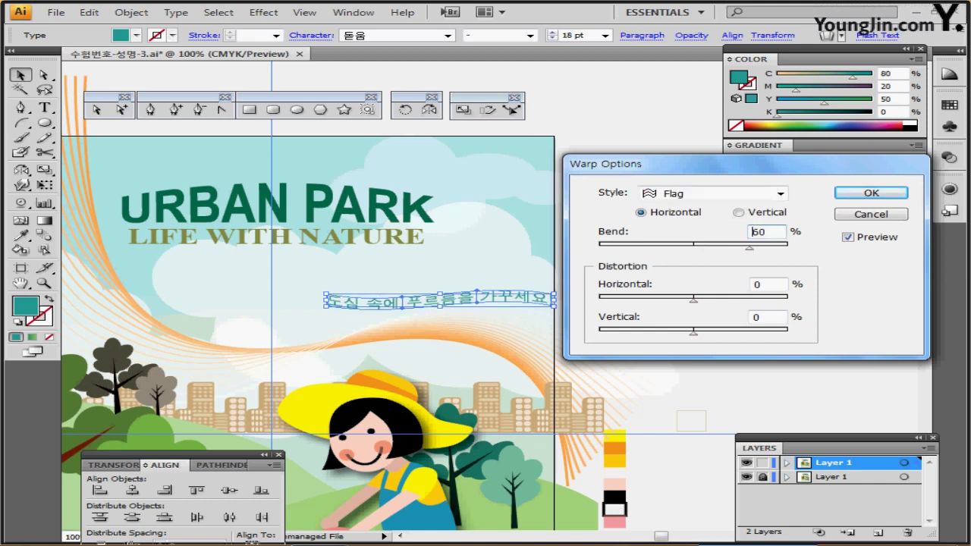
key(Return)
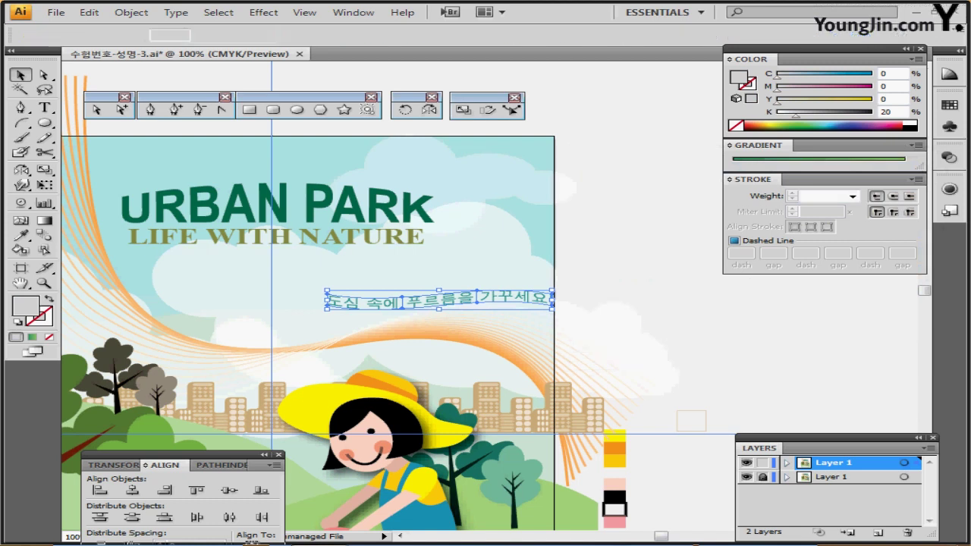
key(ctrl+shift+a)
key(ctrl+minus)
key(ctrl+minus)
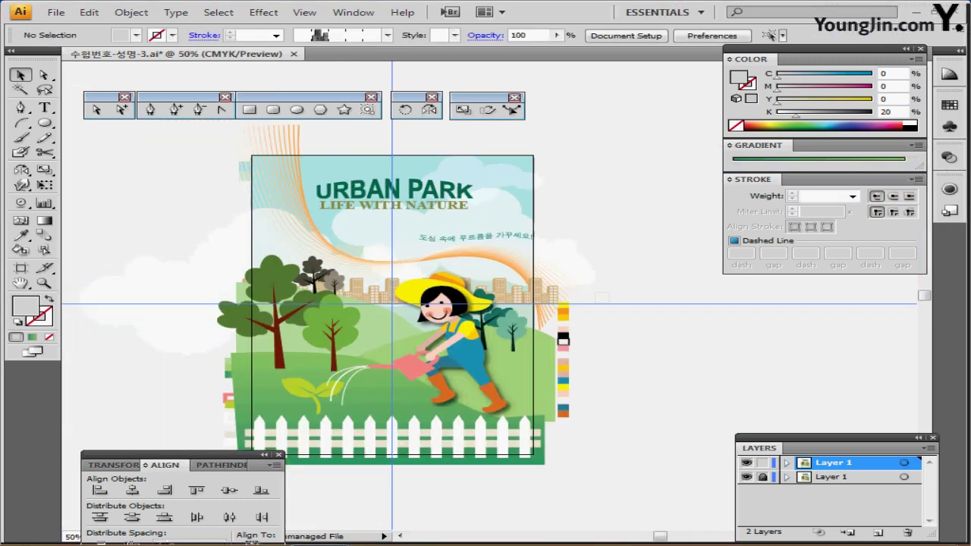
drag(455, 326, 473, 304)
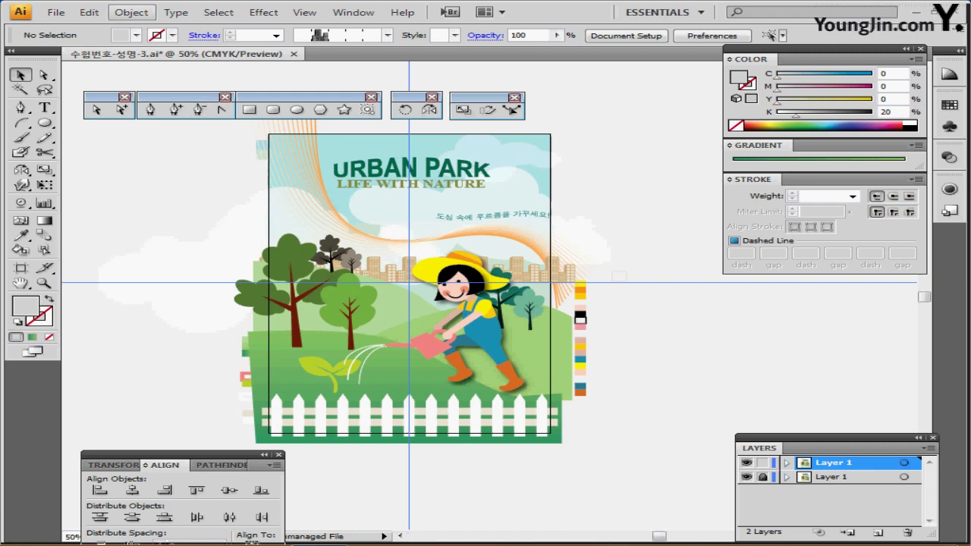
click(132, 12)
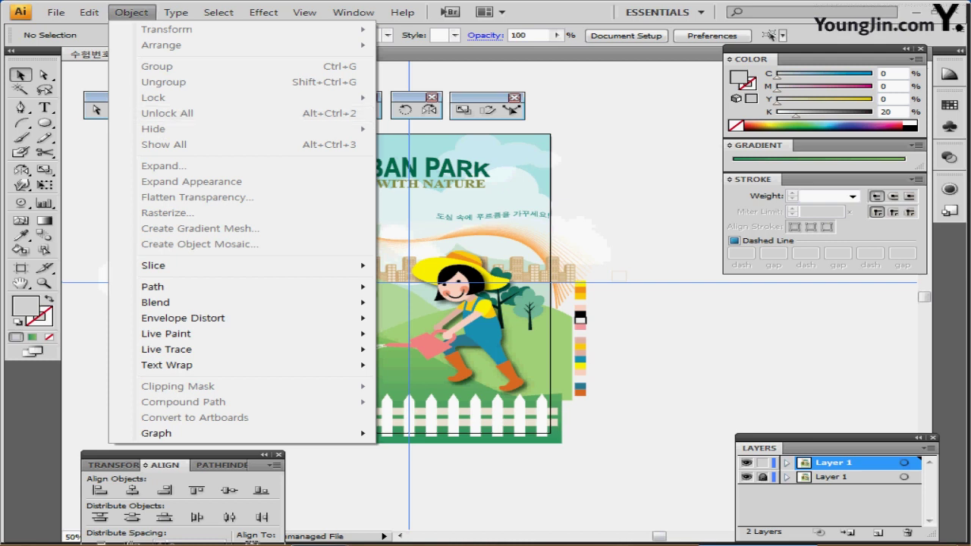
key(Escape)
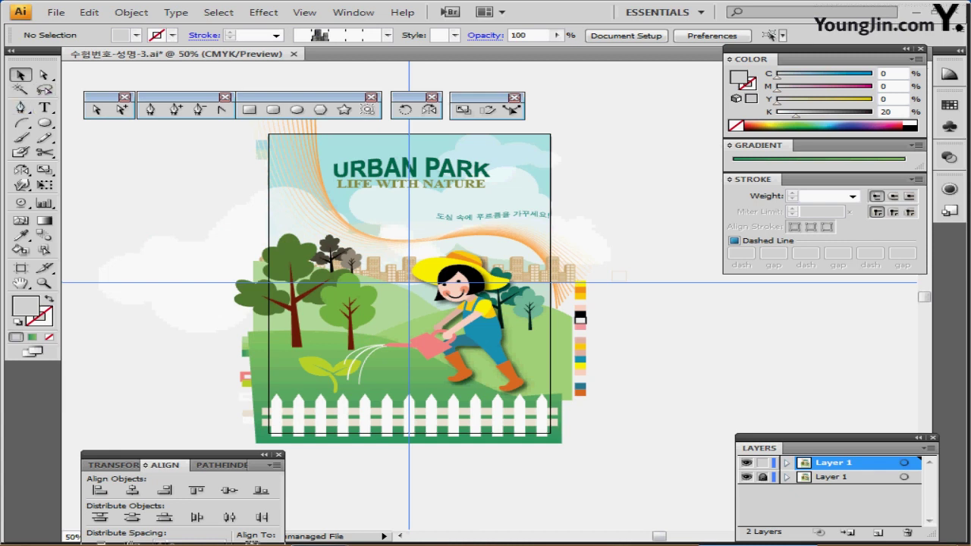
Step: Create a 210 × 297 mm rectangle starting at the artboard's top-left corner so it covers the whole artboard
click(249, 110)
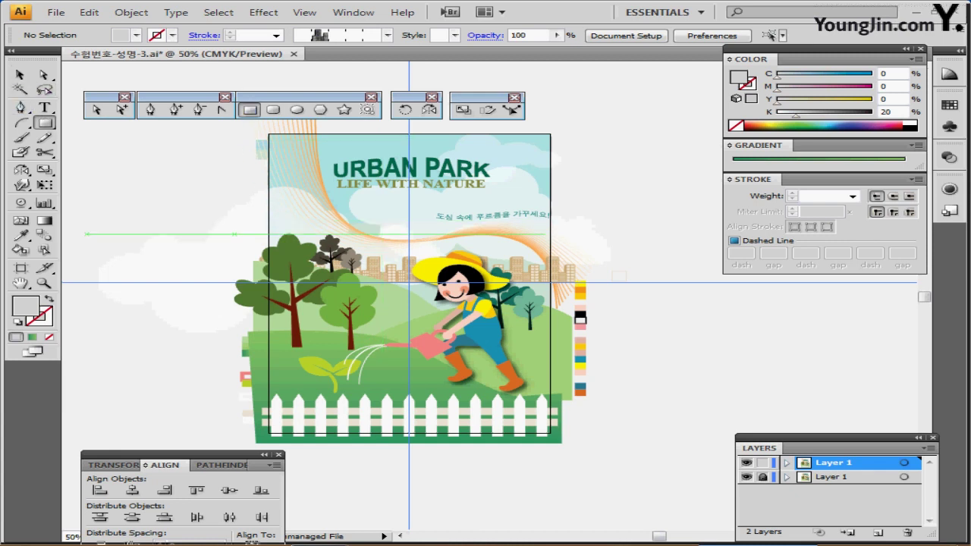
ctrl+click(152, 273)
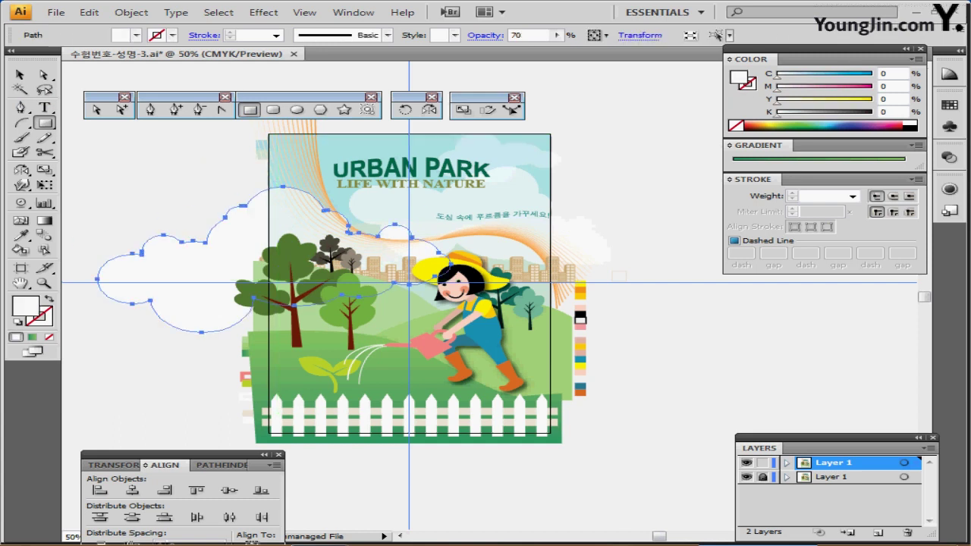
ctrl+click(317, 176)
drag(413, 232, 286, 170)
key(ctrl+minus)
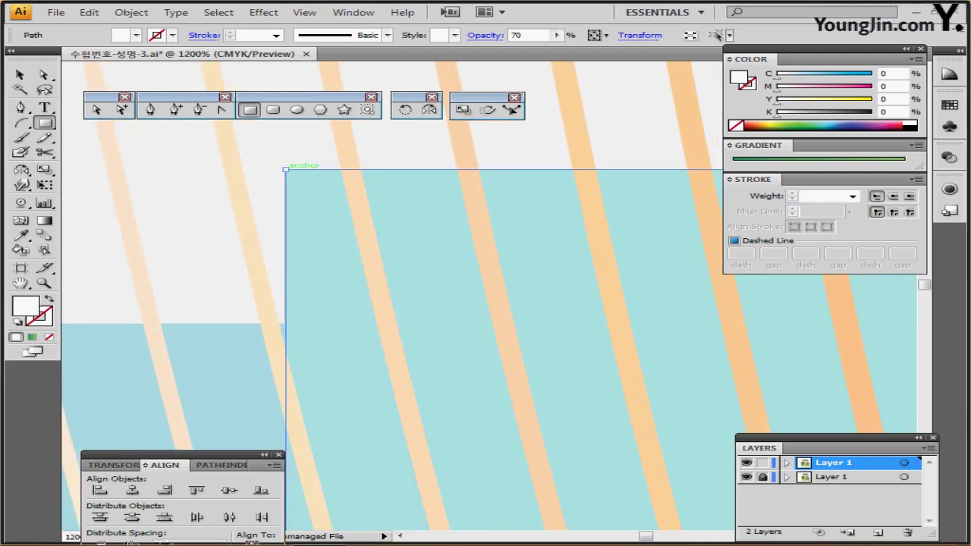
click(285, 168)
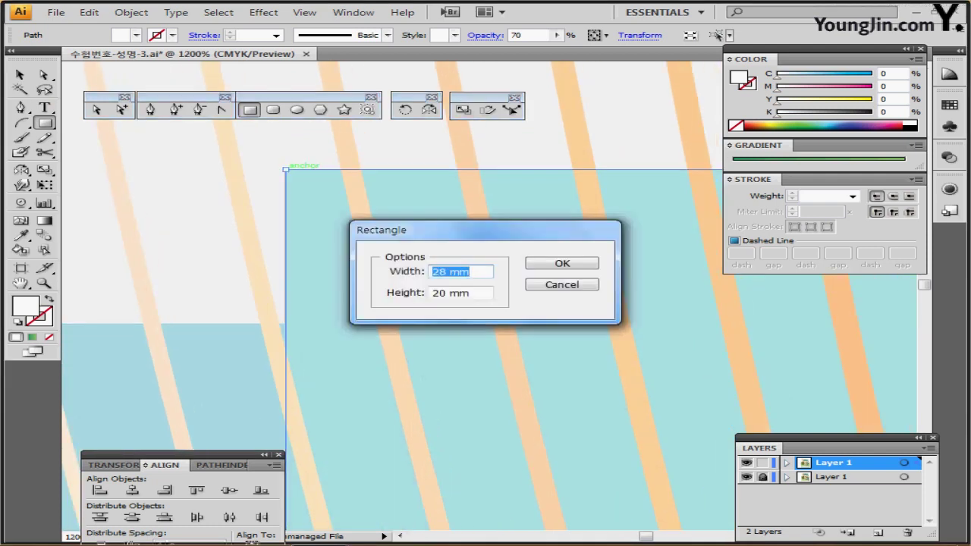
text(210)
key(Tab)
text(297)
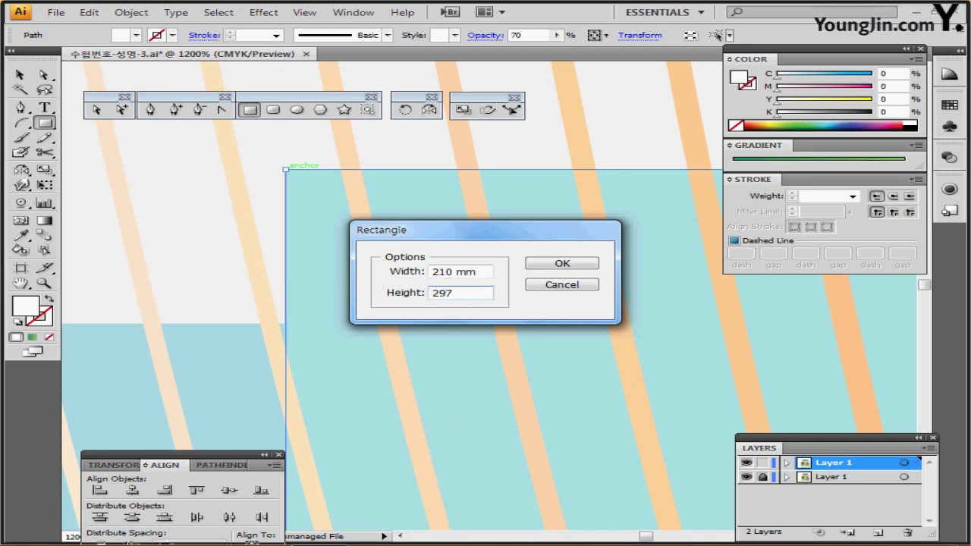
key(Return)
key(ctrl+0)
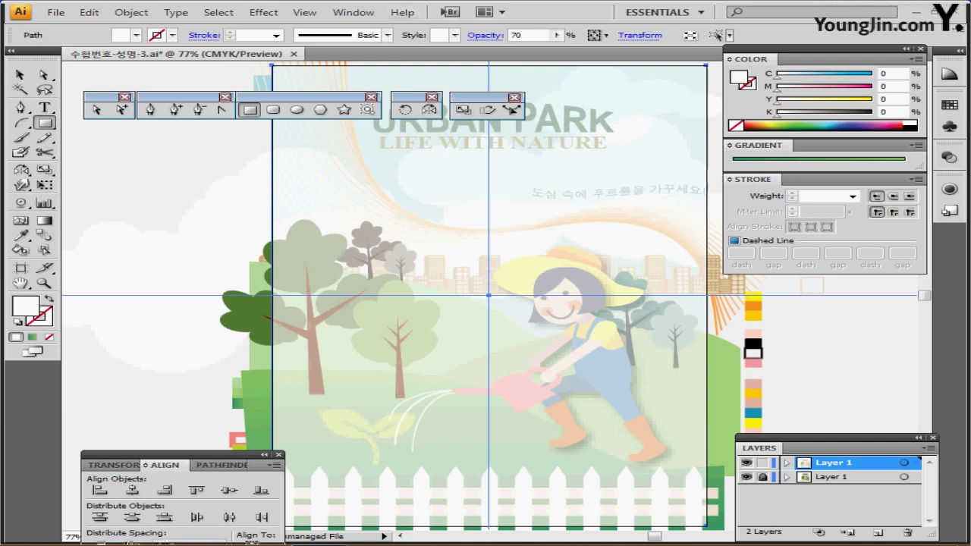
Step: Set the artboard-sized rectangle's opacity to 100% and fill it with a solid bright blue
click(802, 126)
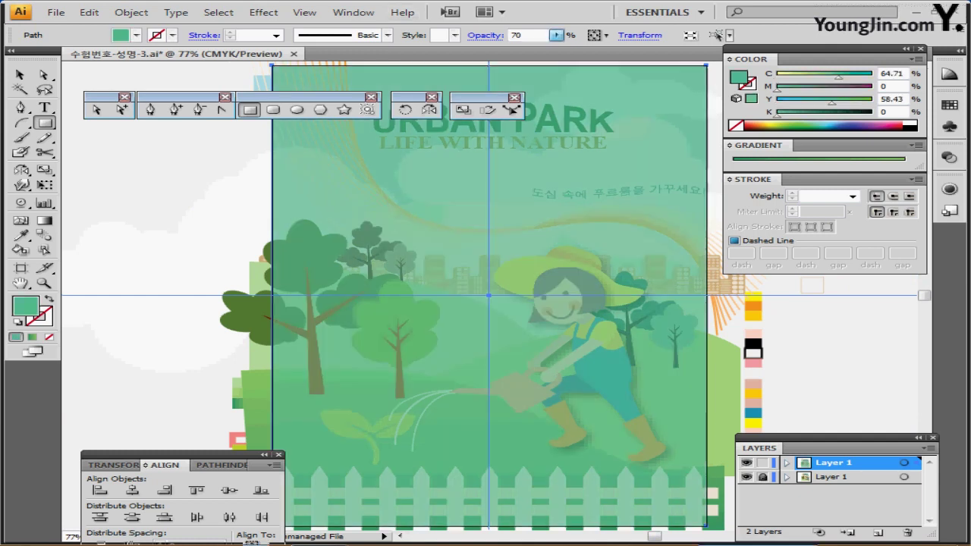
click(556, 36)
drag(527, 50, 556, 50)
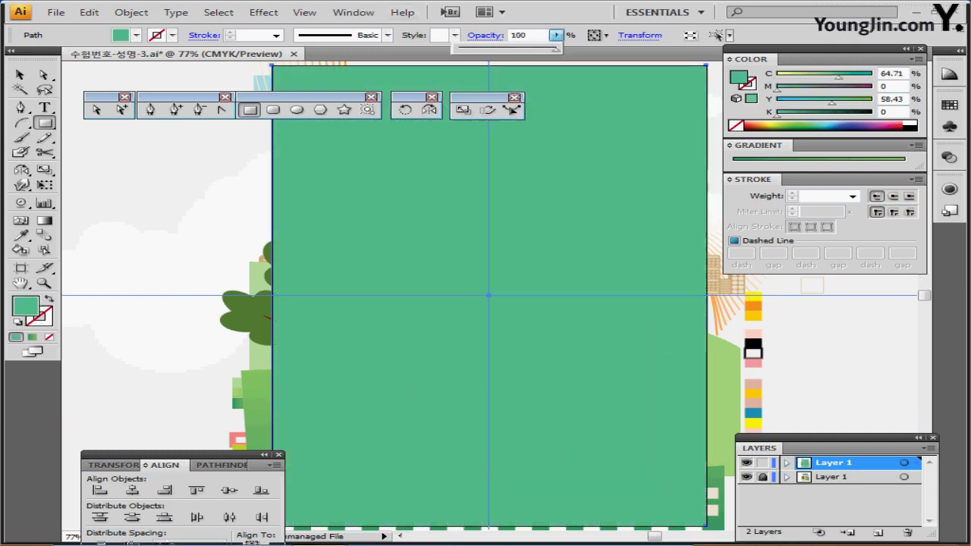
click(827, 125)
Step: Select all the artwork and make a clipping mask from the blue rectangle to trim everything outside the artboard
ctrl+alt+click(506, 298)
ctrl+alt+click(507, 299)
ctrl+alt+click(507, 299)
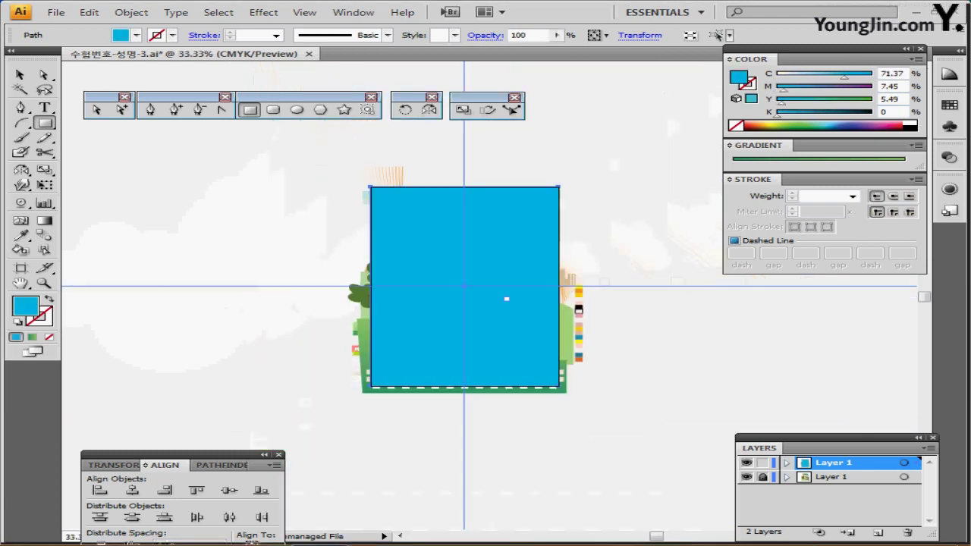
drag(506, 298, 460, 281)
key(ctrl)
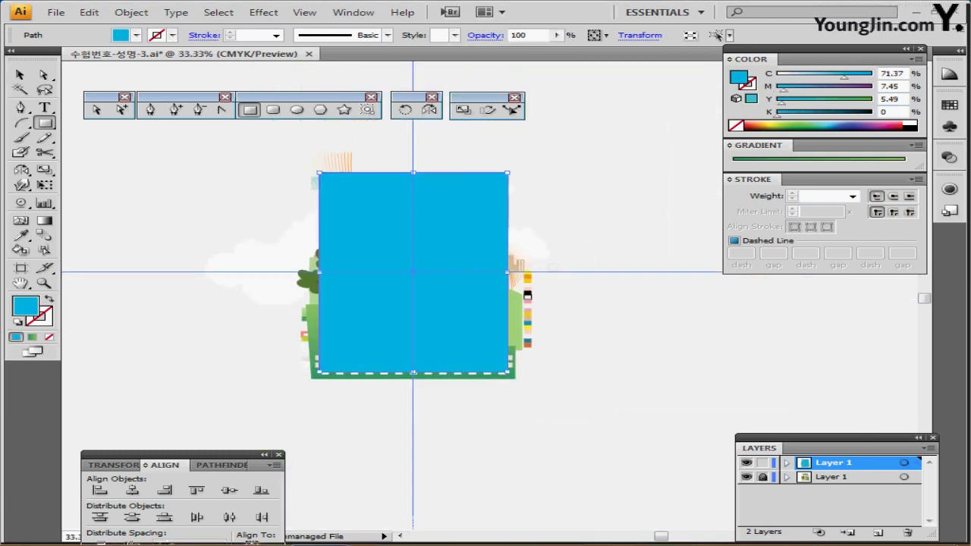
key(ctrl+a)
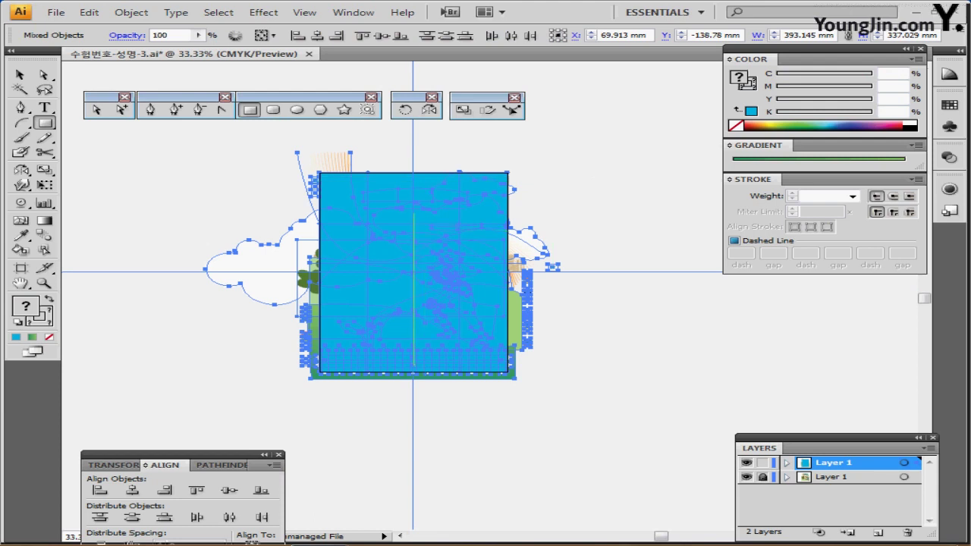
right_click(419, 213)
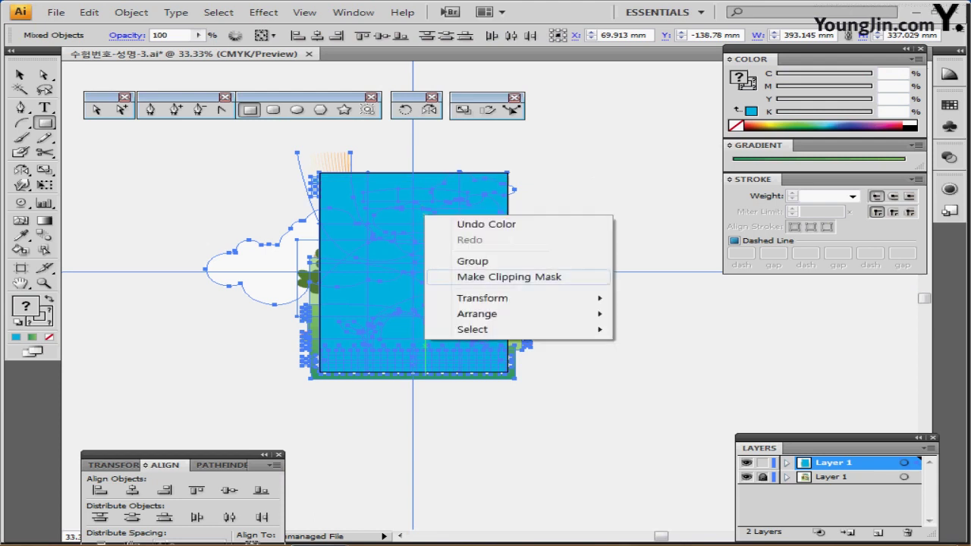
click(509, 276)
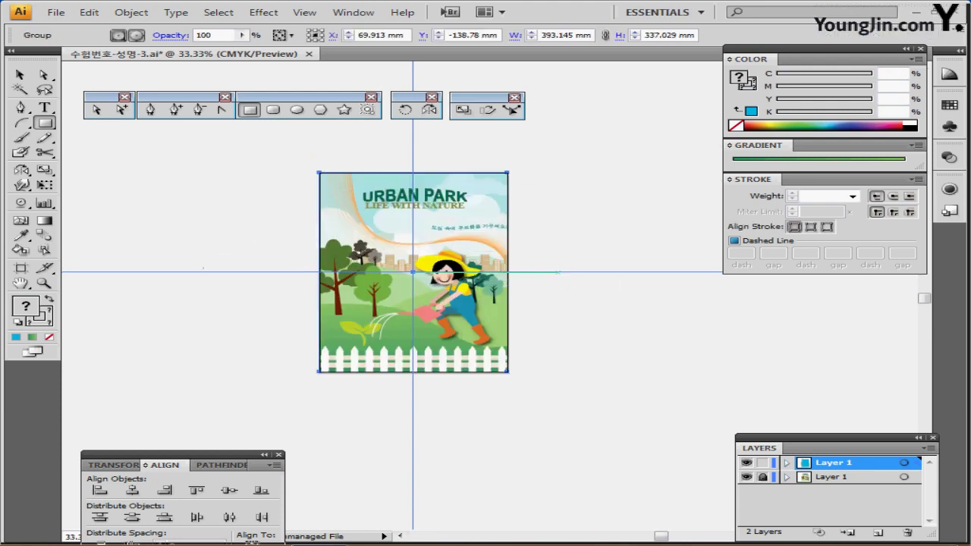
Step: Hide the guides crossing the clipped poster
key(ctrl+equal)
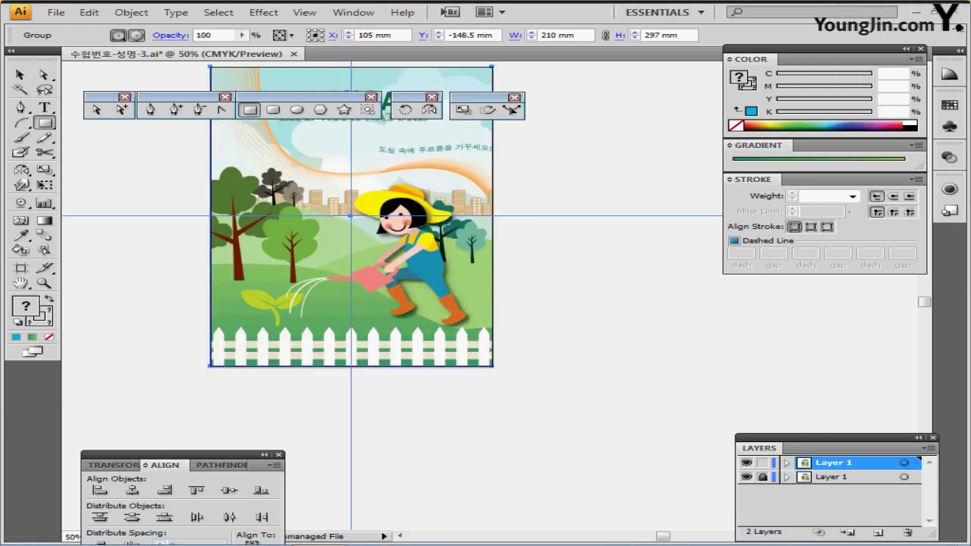
drag(507, 274, 440, 336)
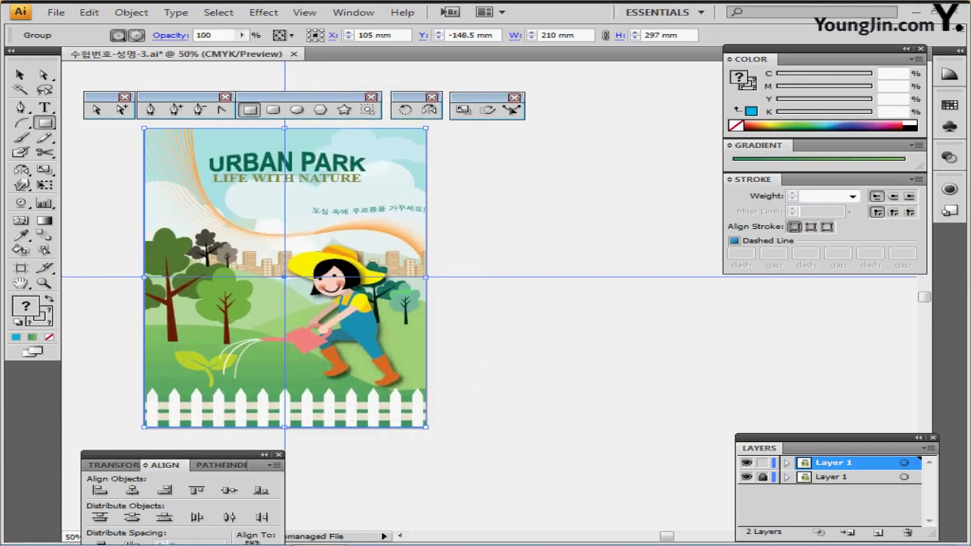
key(ctrl+semicolon)
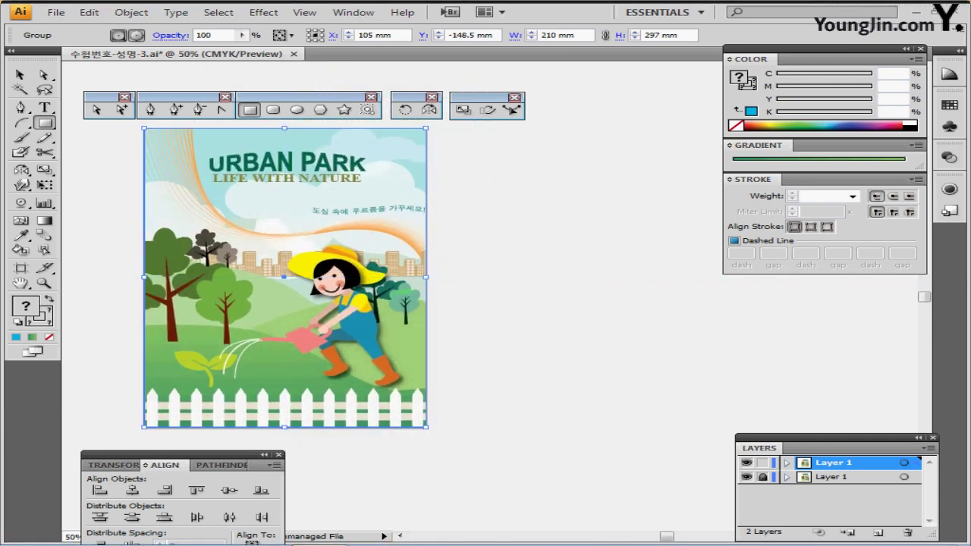